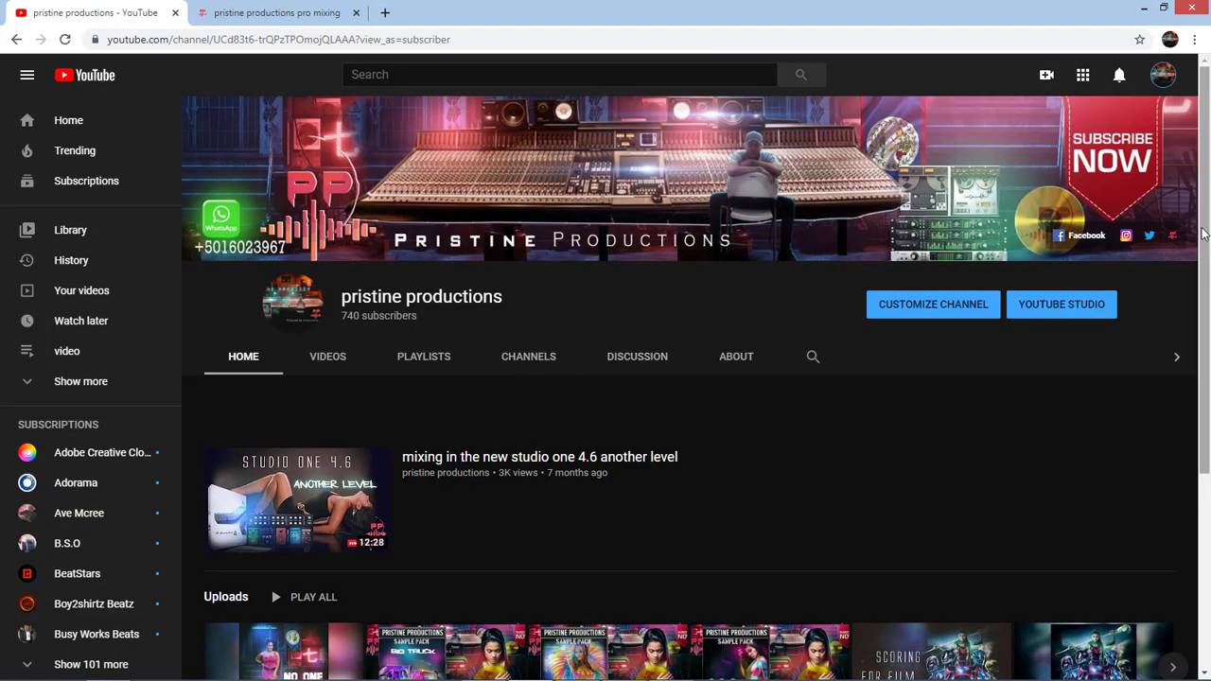
Look over the YouTube channel's home page, from the banner to the latest uploads.
mouse_move(1204, 219)
left_mouse_down()
mouse_move(1203, 237)
mouse_move(1203, 219)
left_mouse_up()
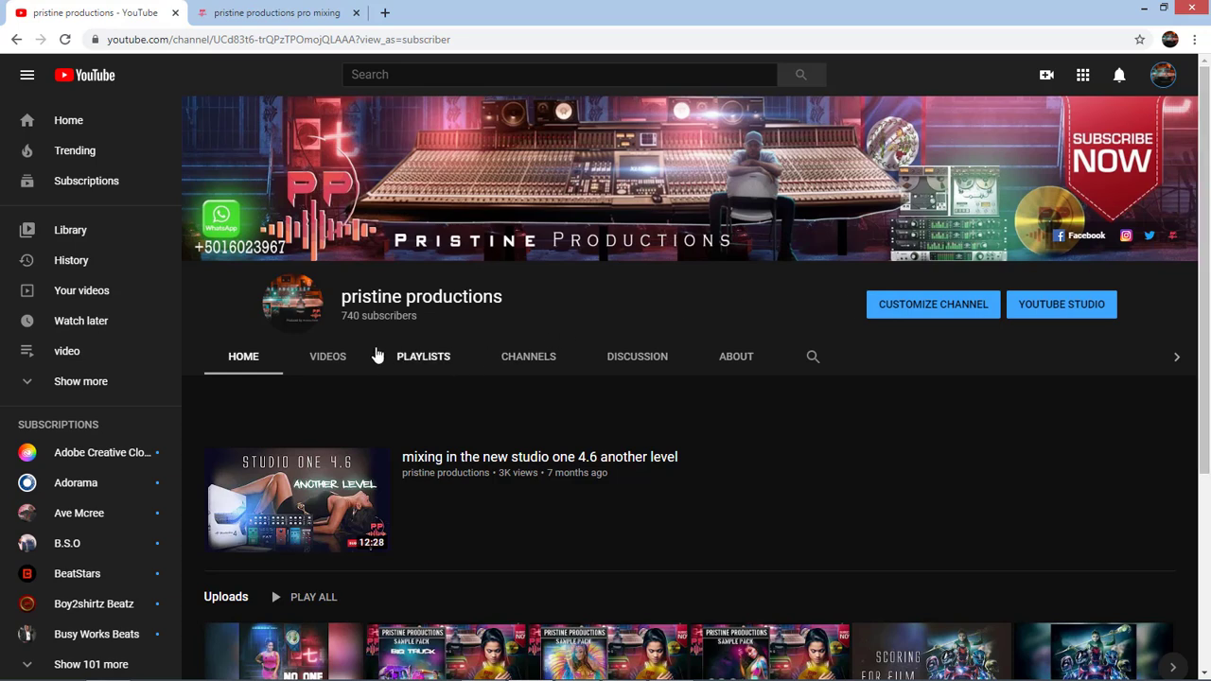
left_click_drag(1203, 262, 1204, 303)
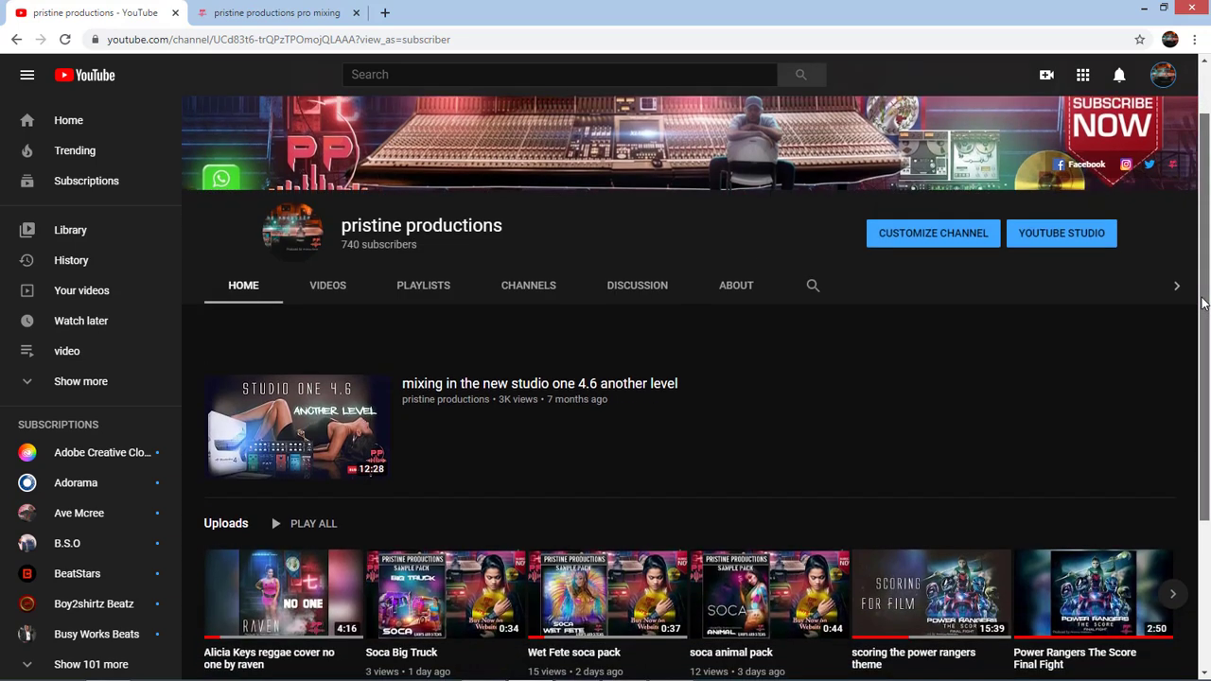
scroll(430, 126, "up", 1)
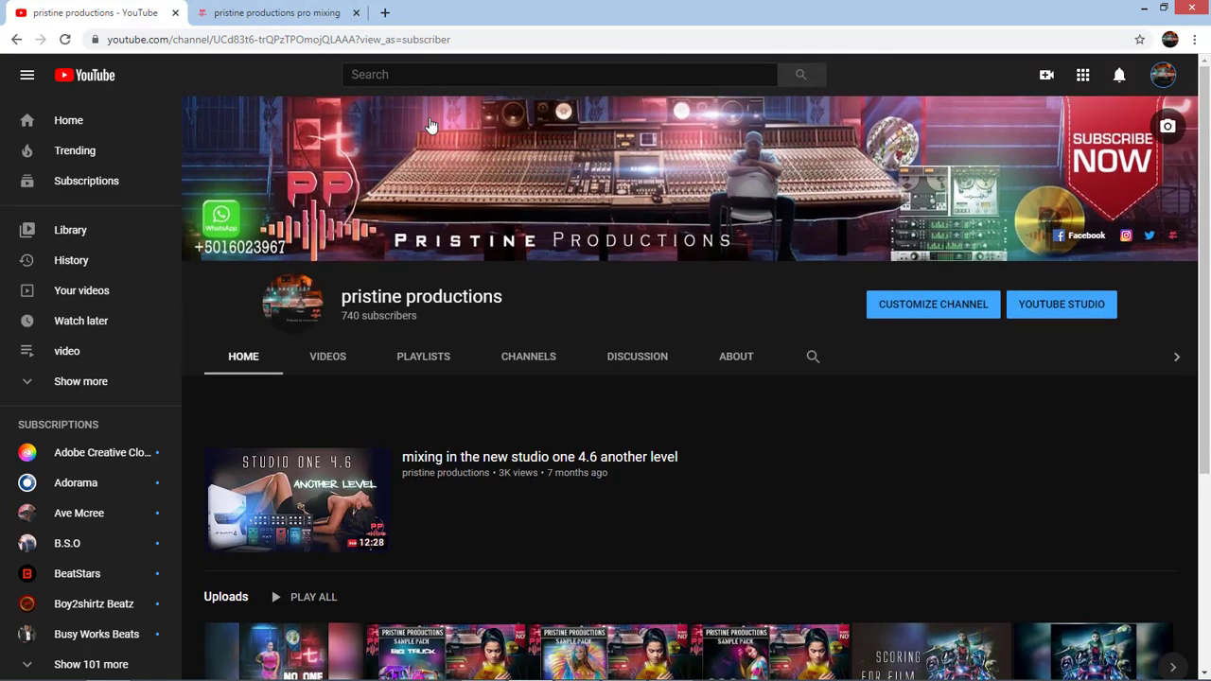
Look through the Pristine Productions website's home page, including the sample packs, film scores and mixing courses.
left_click(276, 14)
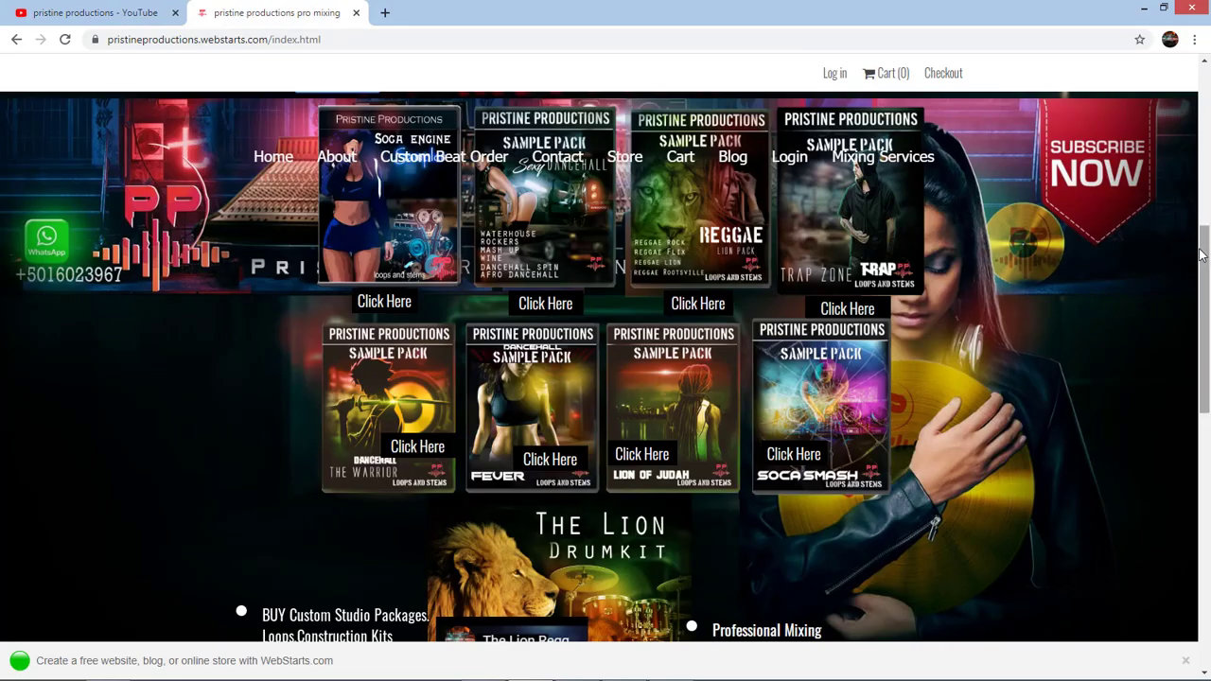
scroll(1199, 253, "up", 5)
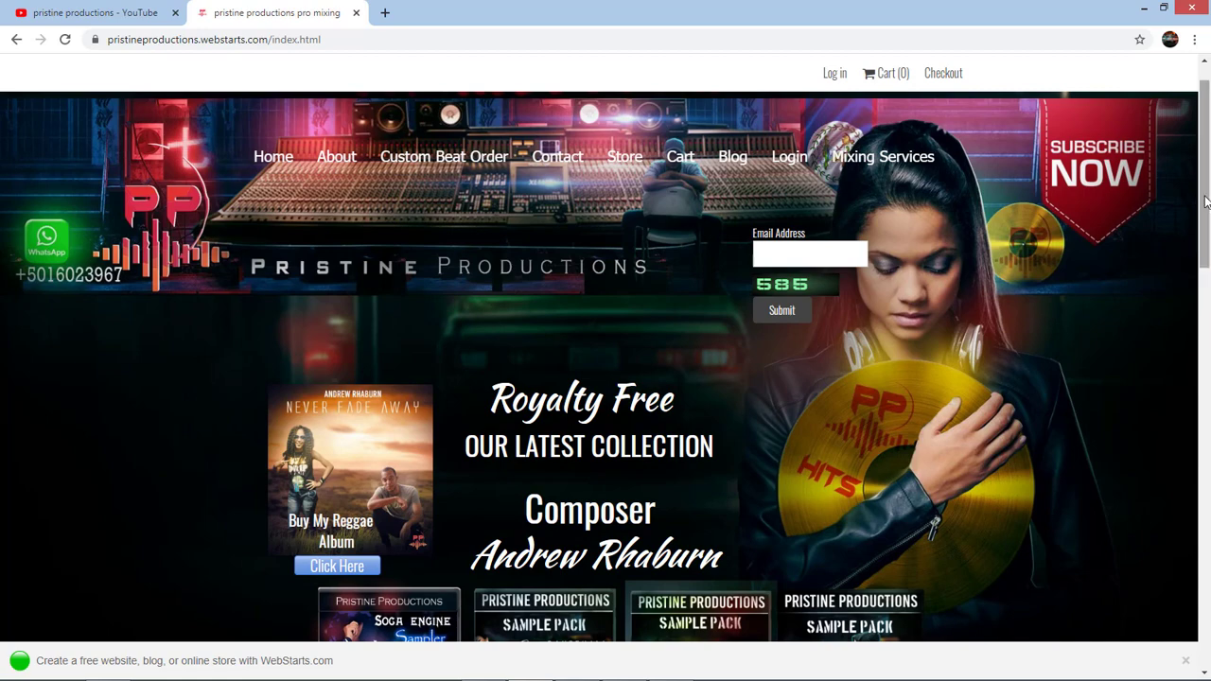
left_click_drag(1205, 202, 1207, 540)
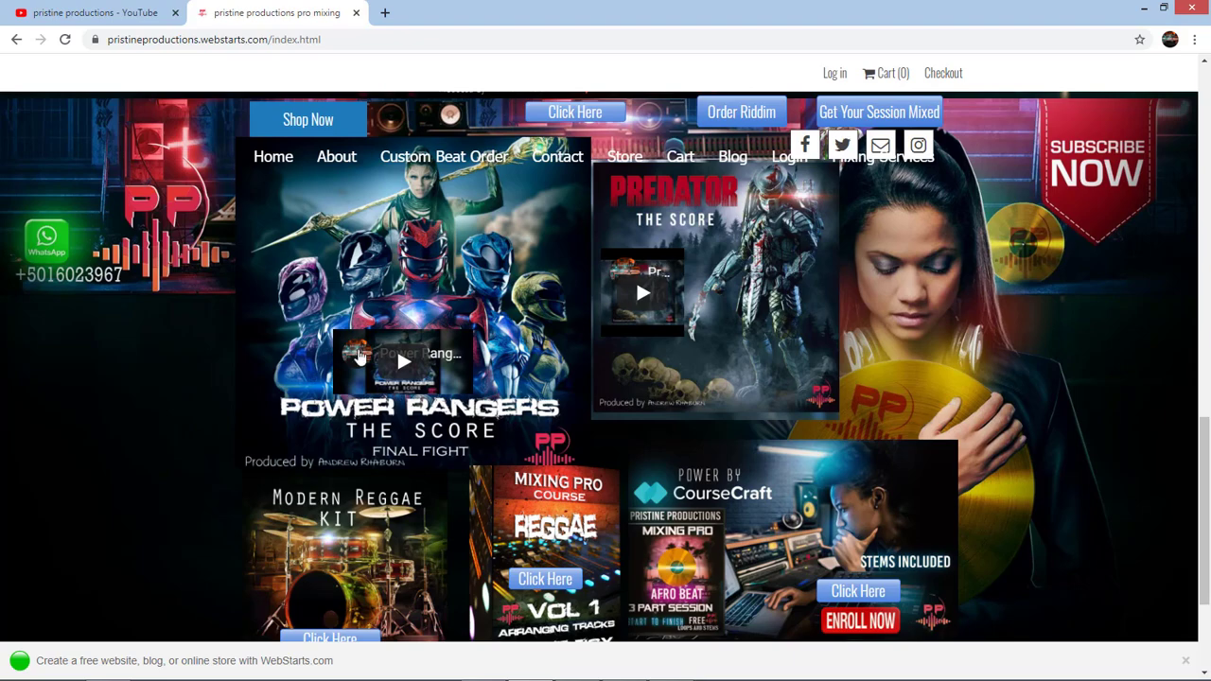
scroll(736, 281, "up", 15)
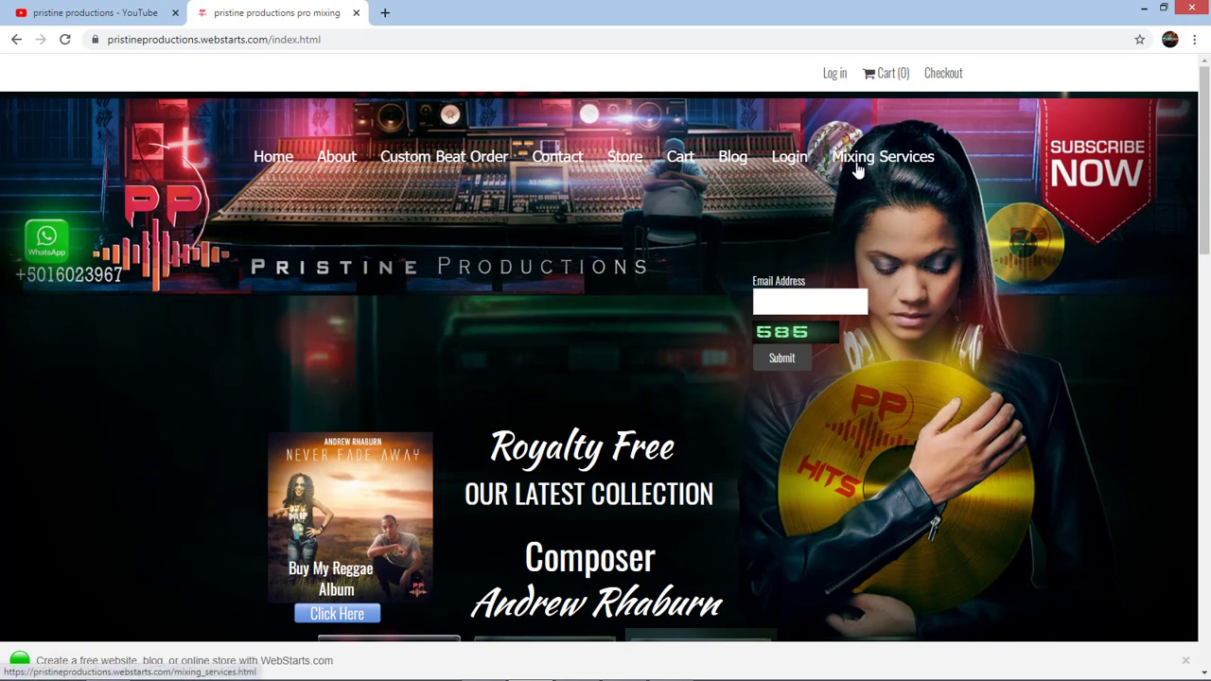
Examine the website's Mixing Services page, including the submission notes, contact form and embedded videos, and return to the YouTube channel.
left_click(858, 169)
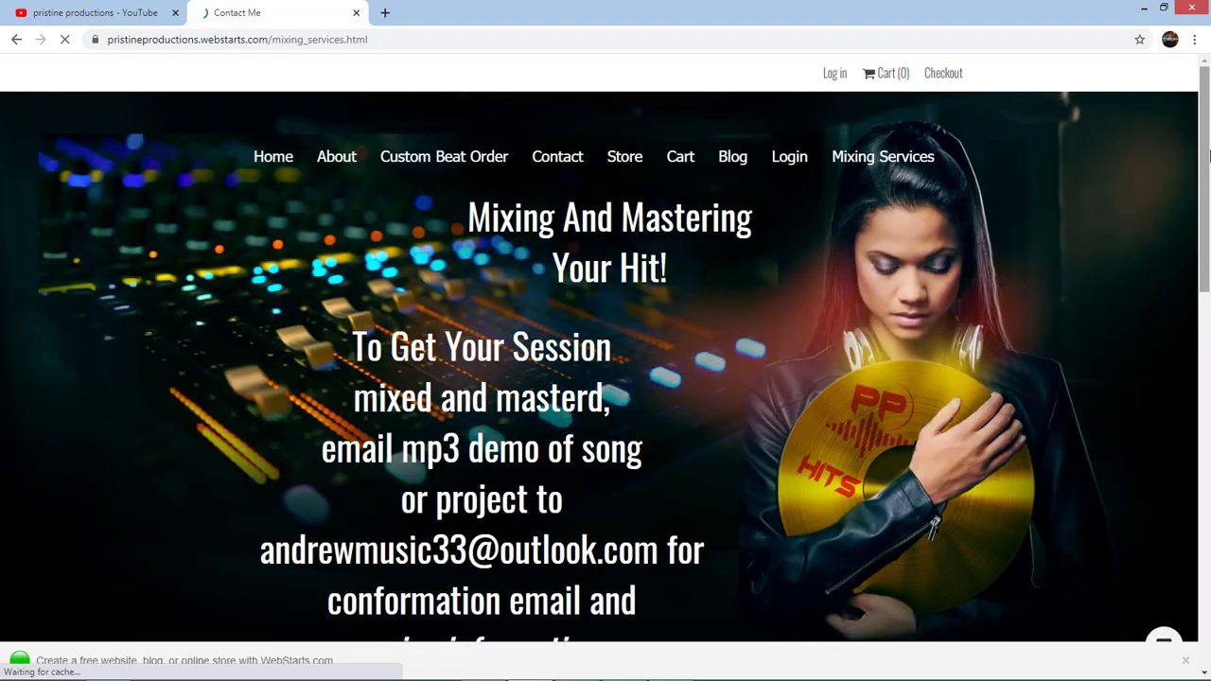
left_click_drag(1205, 155, 1197, 488)
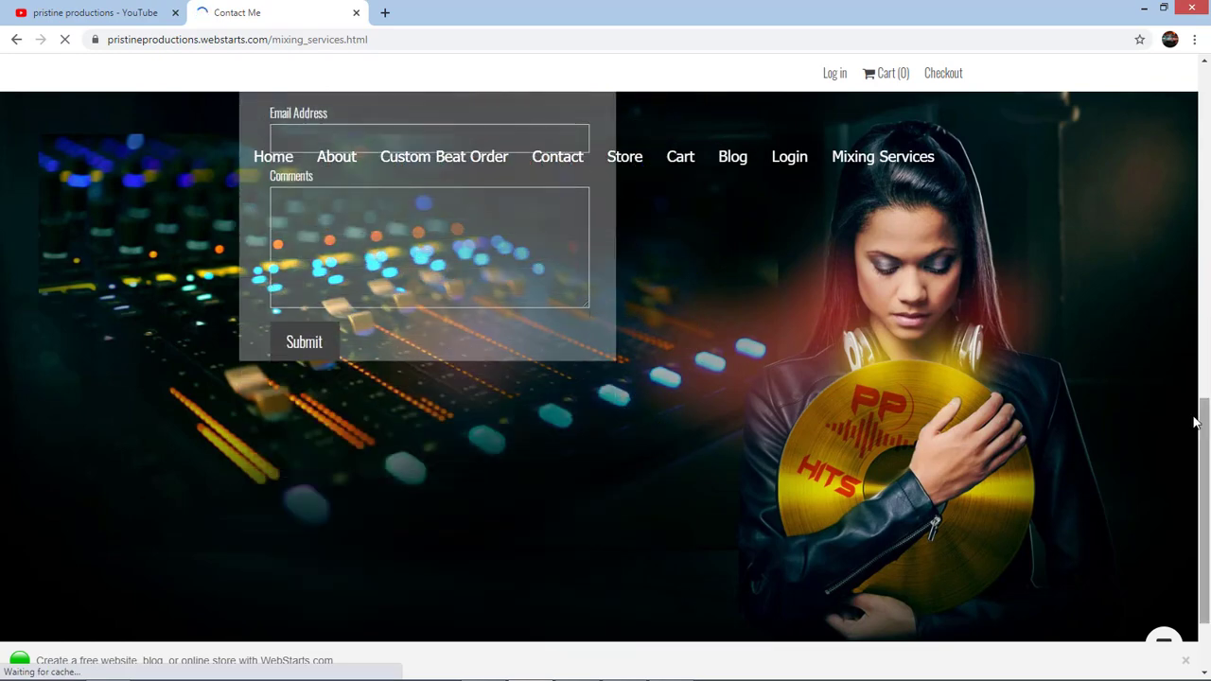
left_click_drag(1206, 296, 1194, 105)
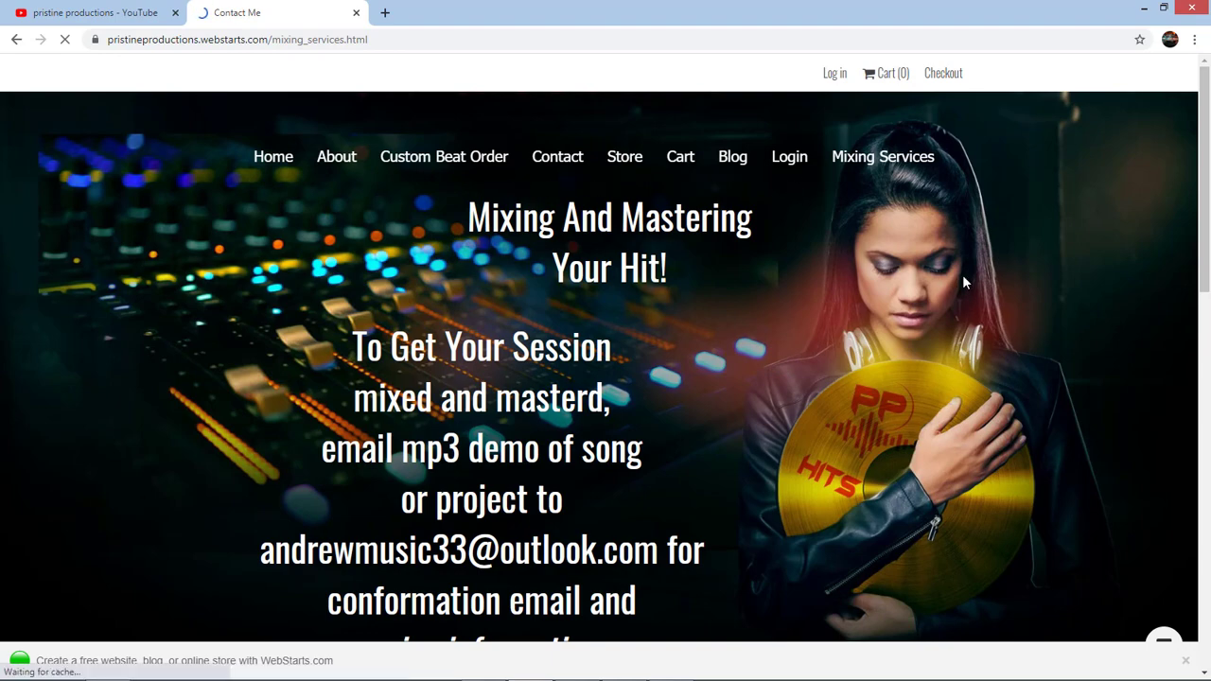
scroll(975, 276, "down", 10)
scroll(975, 276, "up", 5)
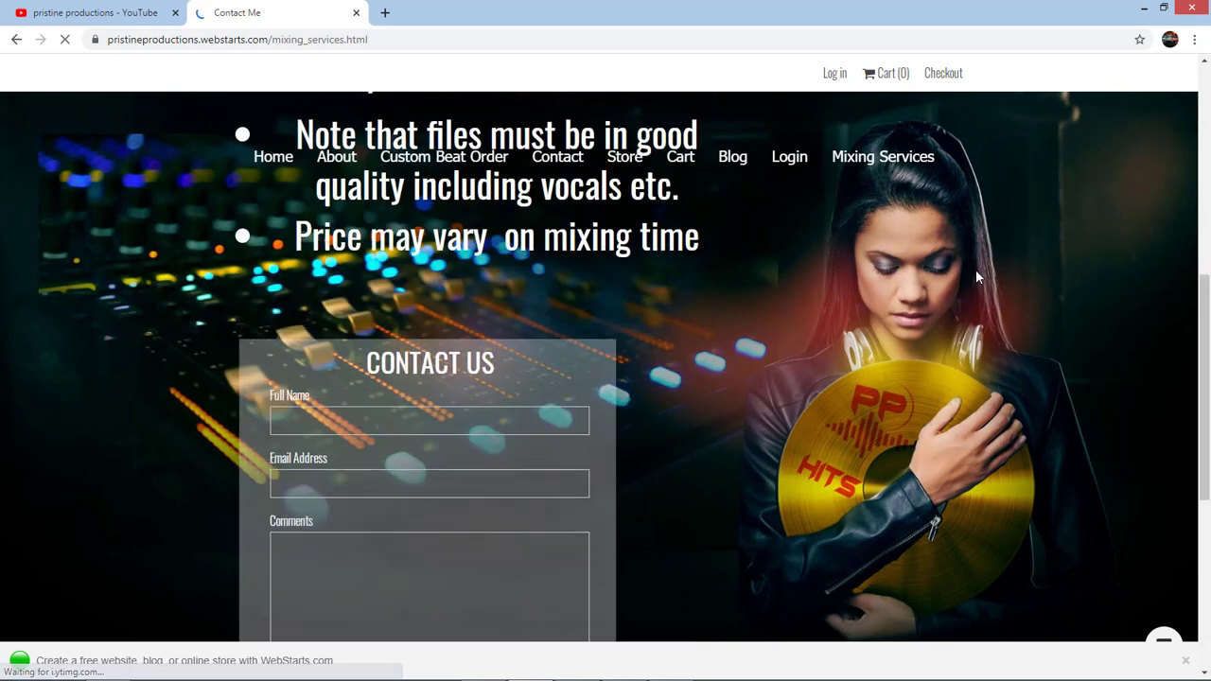
scroll(976, 269, "up", 5)
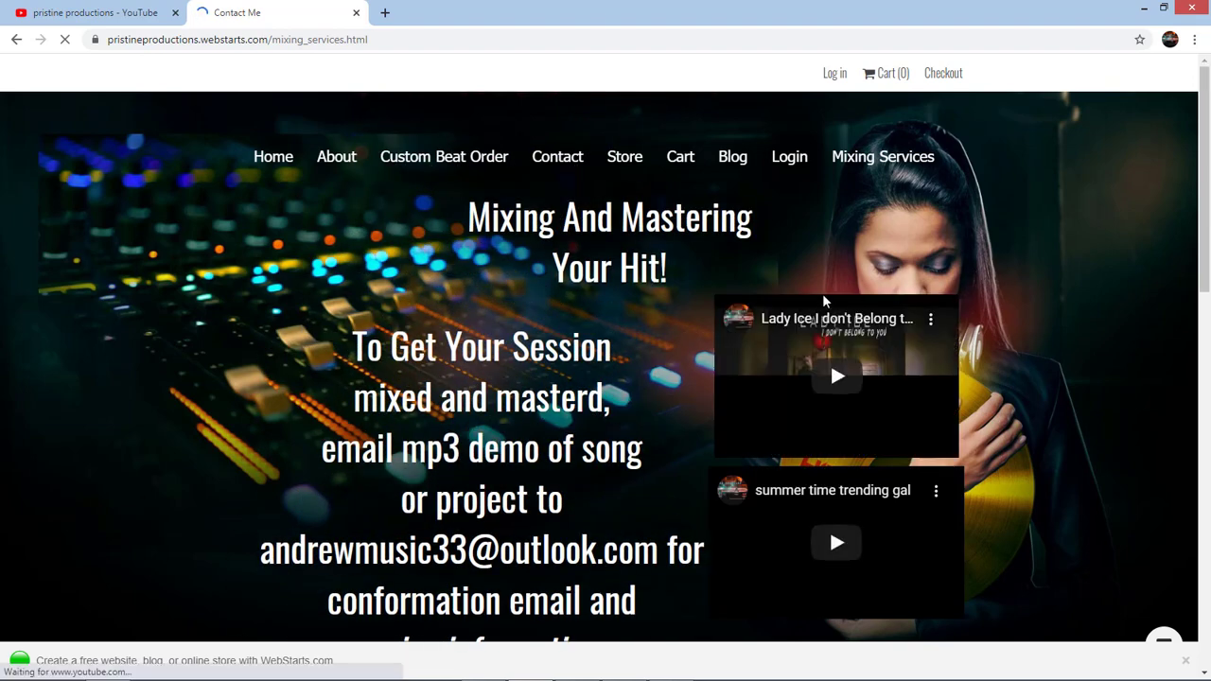
scroll(823, 301, "down", 8)
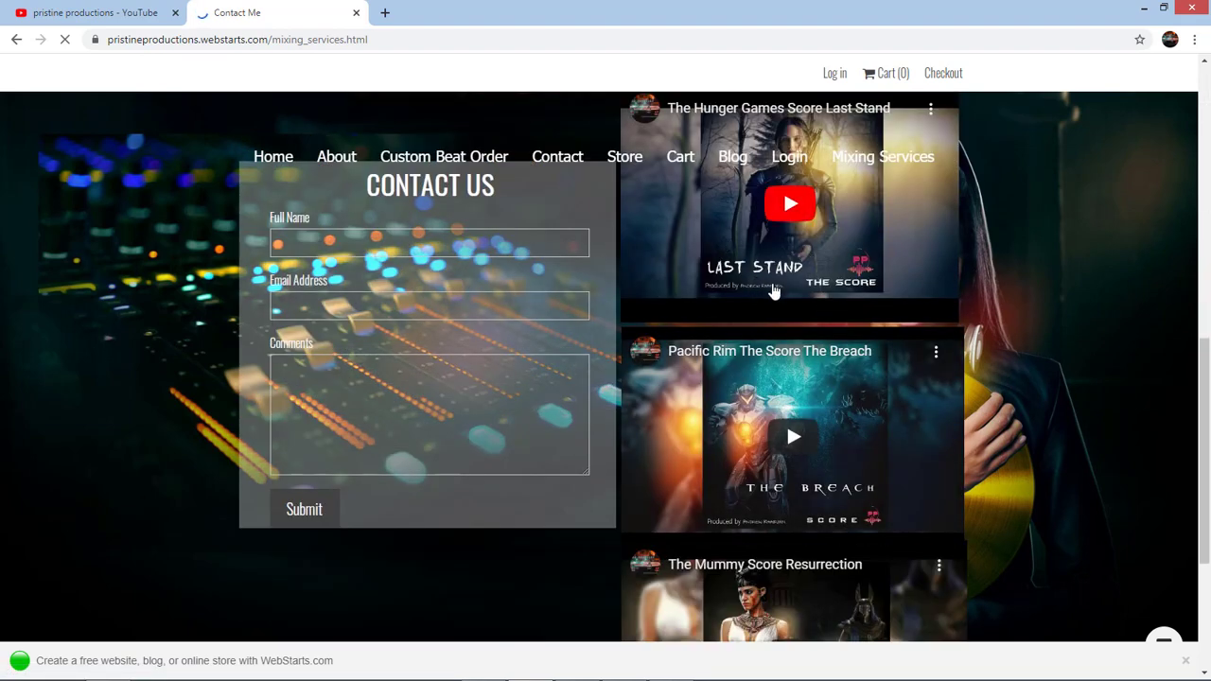
scroll(773, 293, "up", 2)
scroll(785, 436, "down", 2)
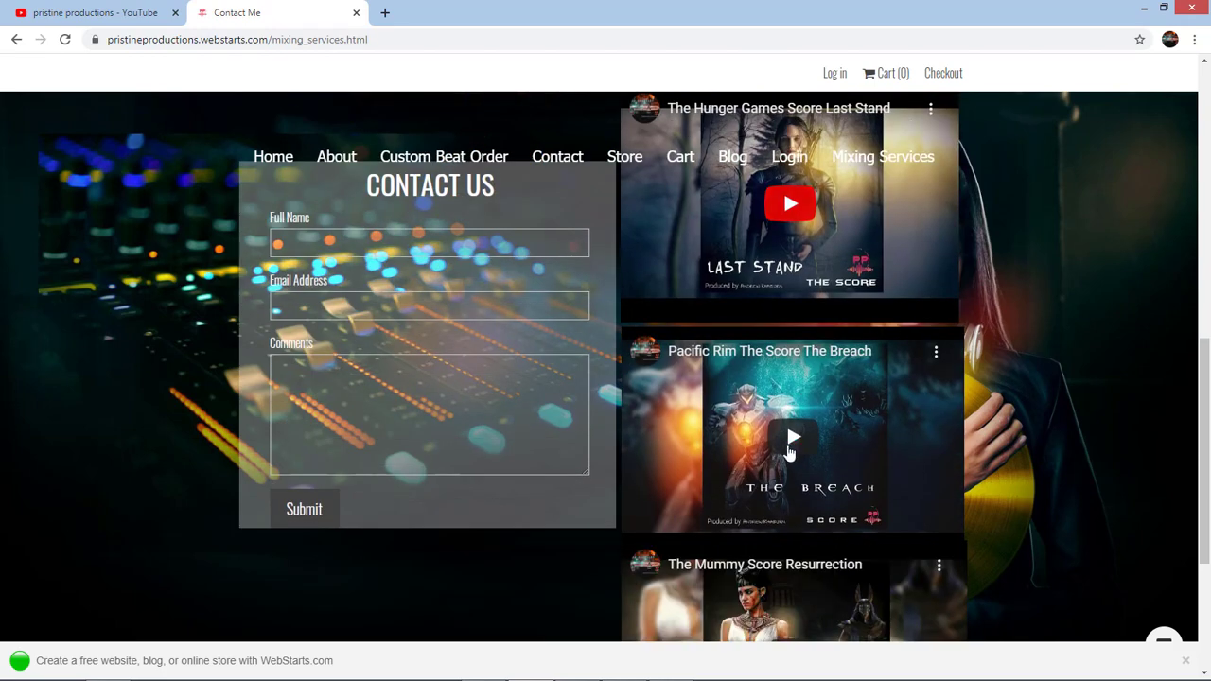
scroll(785, 445, "down", 3)
scroll(760, 425, "up", 4)
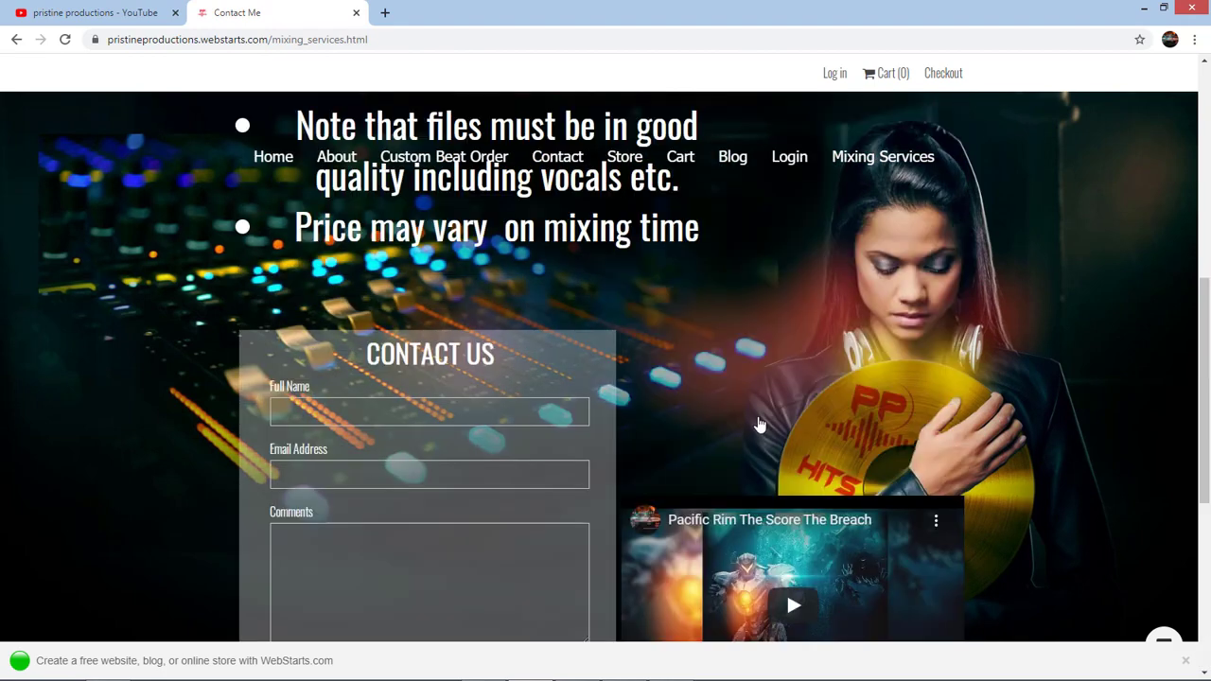
scroll(760, 425, "up", 6)
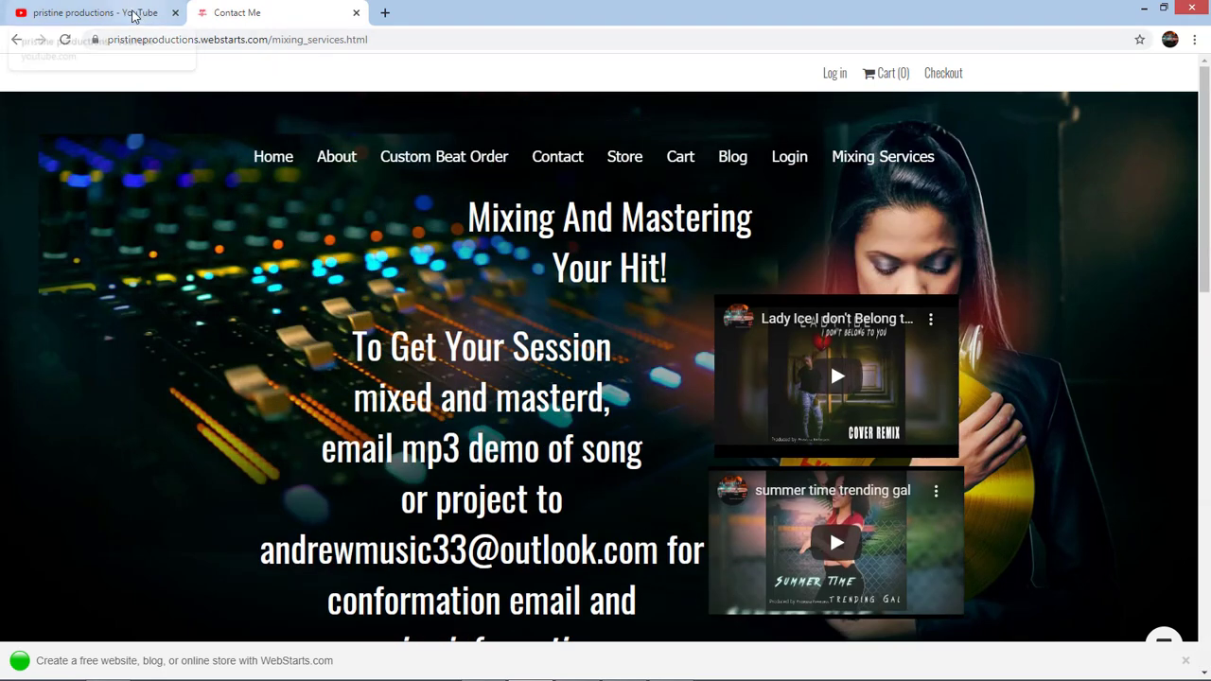
left_click(57, 15)
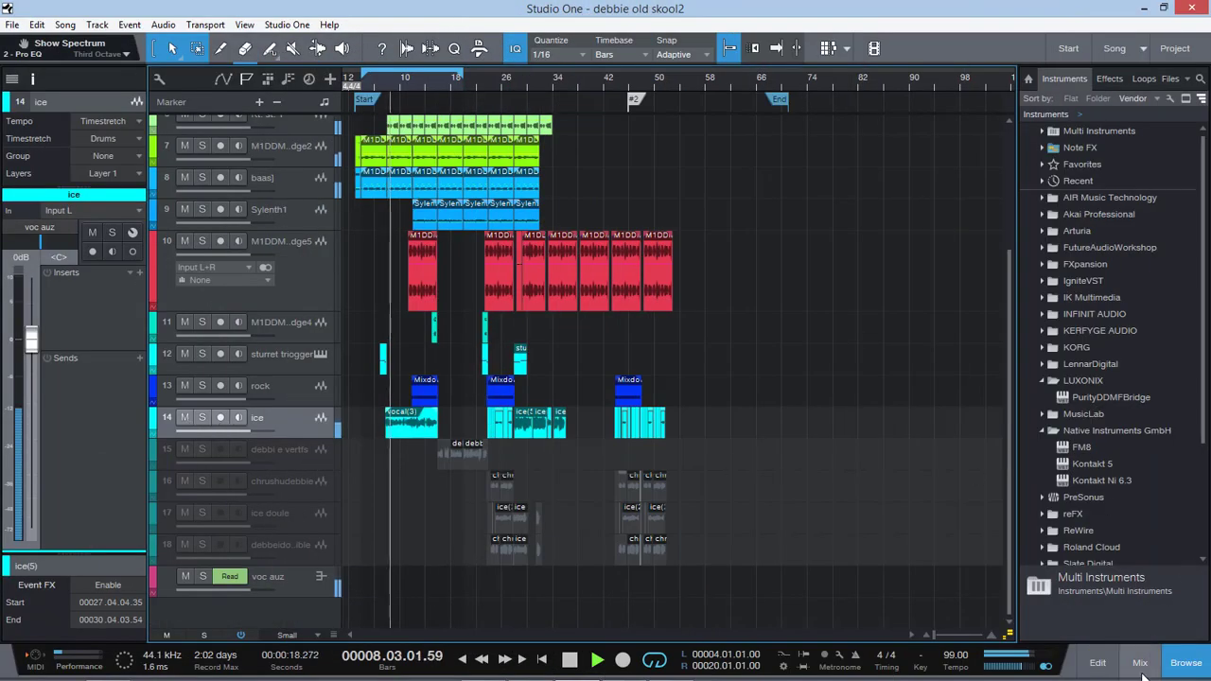
Switch to Studio One, view the mixing console while the song plays, and stop playback.
left_click(1140, 662)
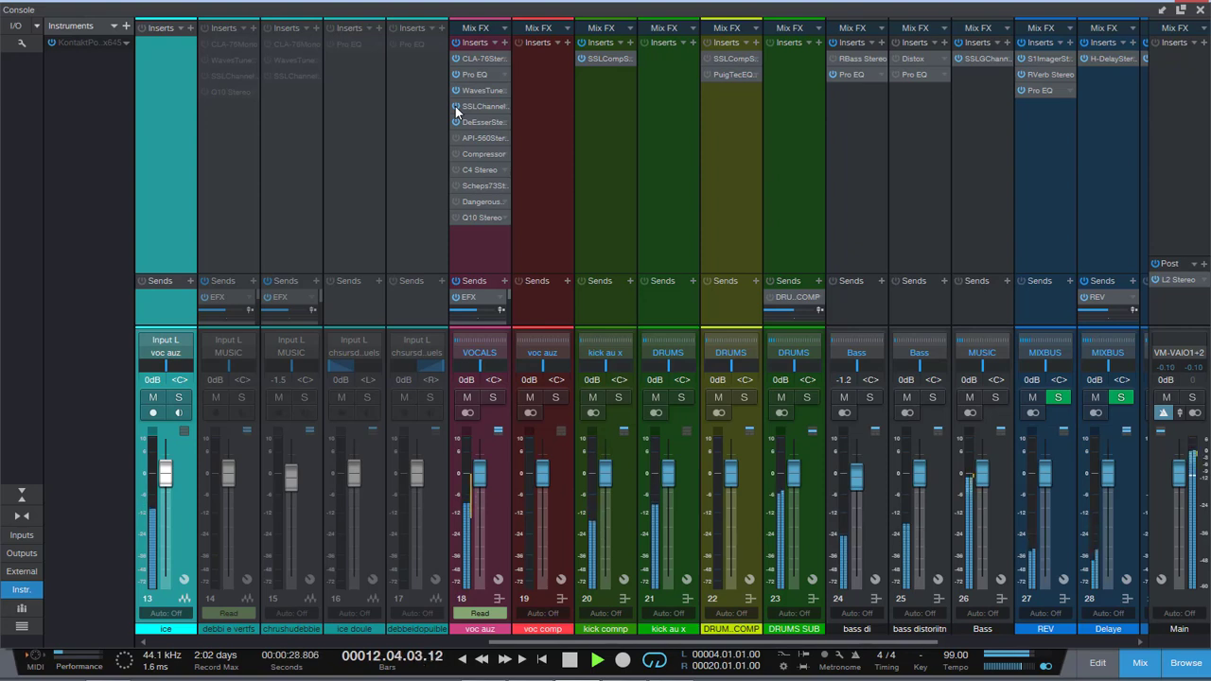
left_click(1201, 10)
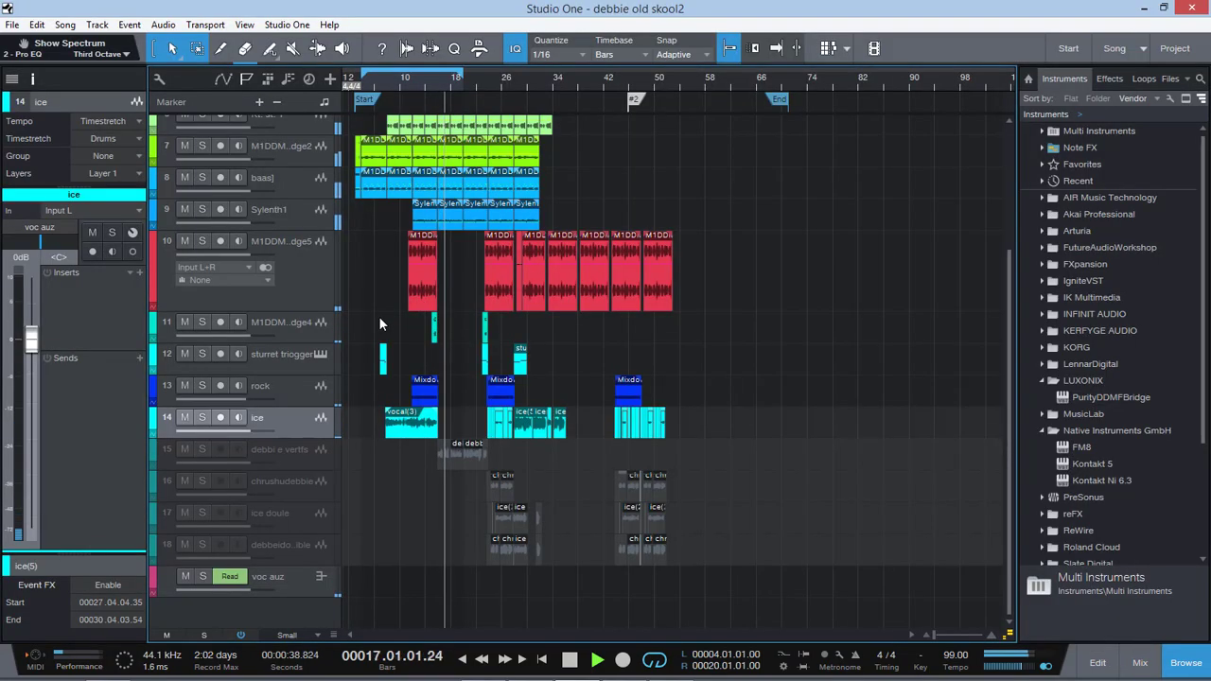
key("space")
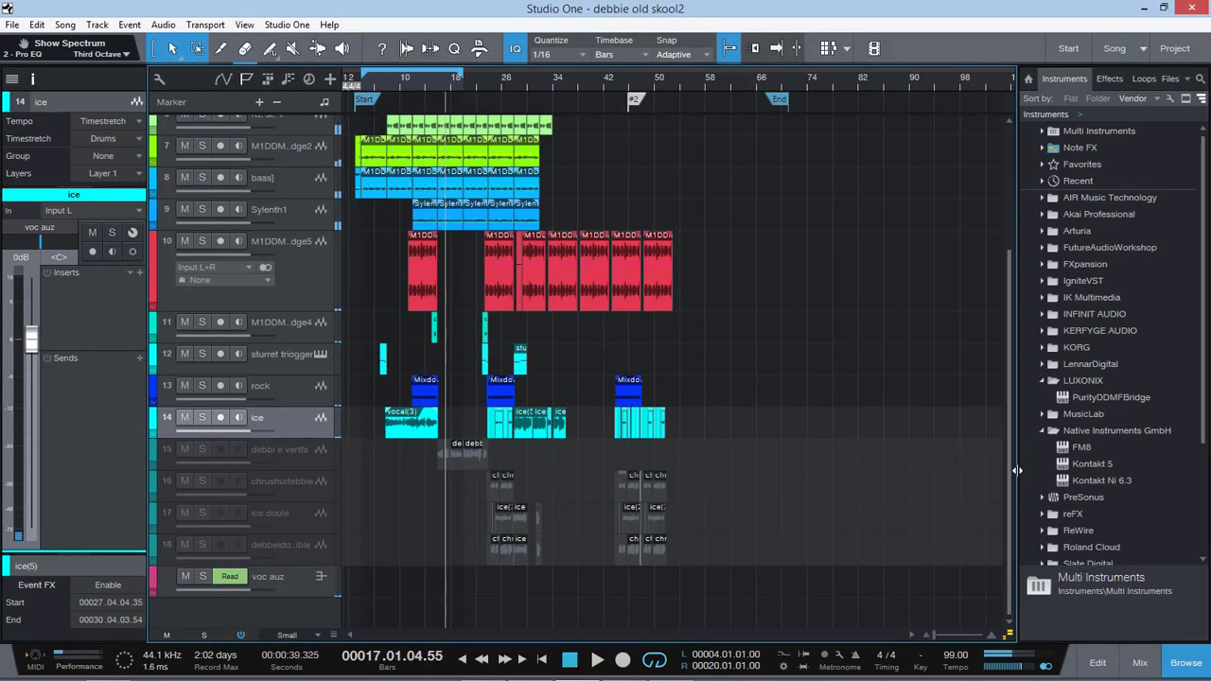
Open the Pro EQ insert of the voc auz channel from the console and bypass it.
left_click(1141, 665)
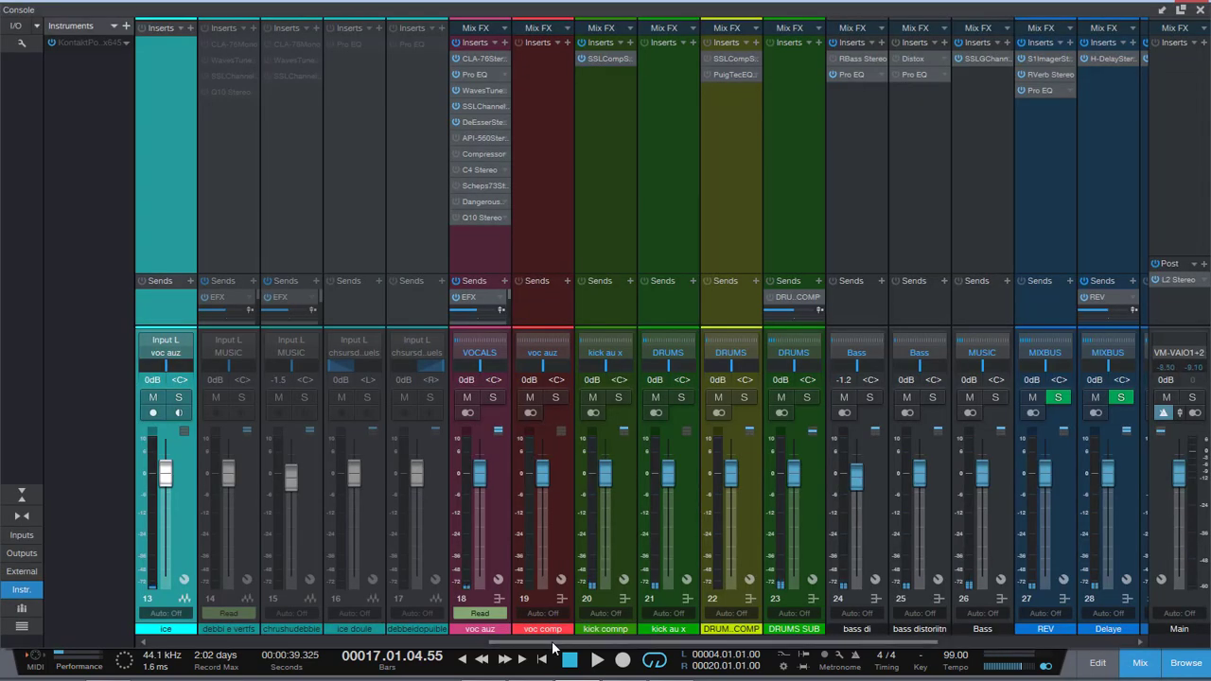
mouse_move(547, 644)
left_mouse_down()
mouse_move(530, 650)
mouse_move(551, 651)
left_mouse_up()
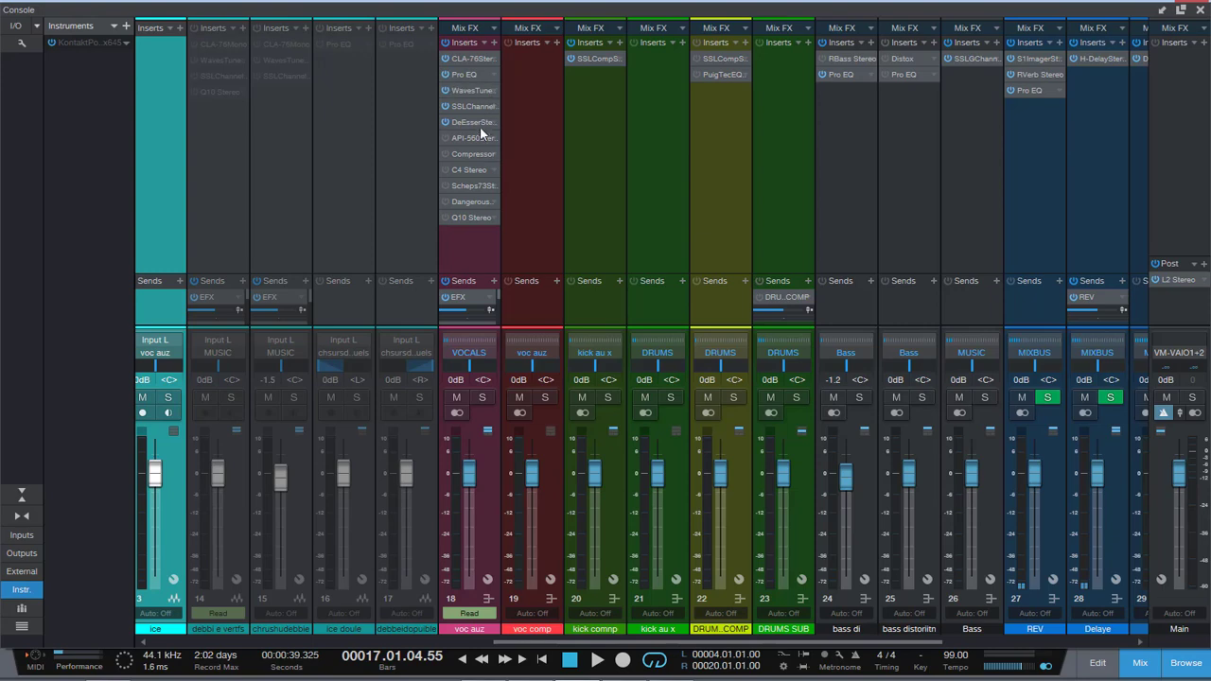
left_click(463, 75)
left_click_drag(545, 66, 792, 74)
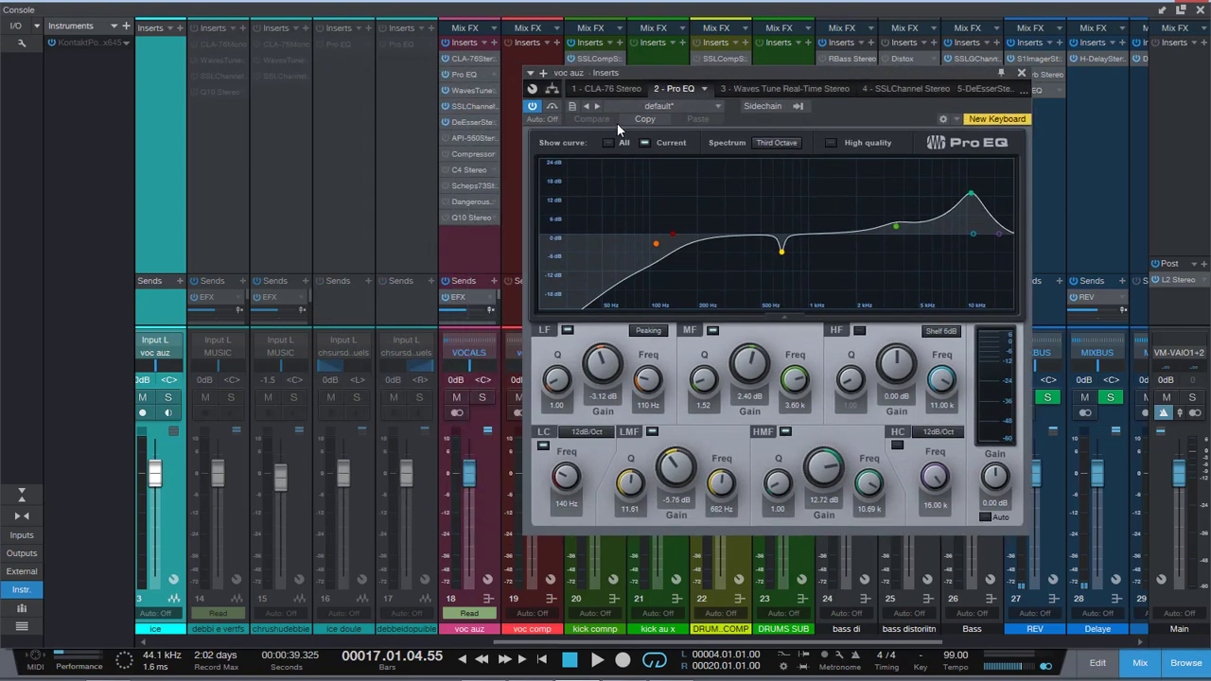
left_click(445, 75)
left_click_drag(765, 80, 624, 74)
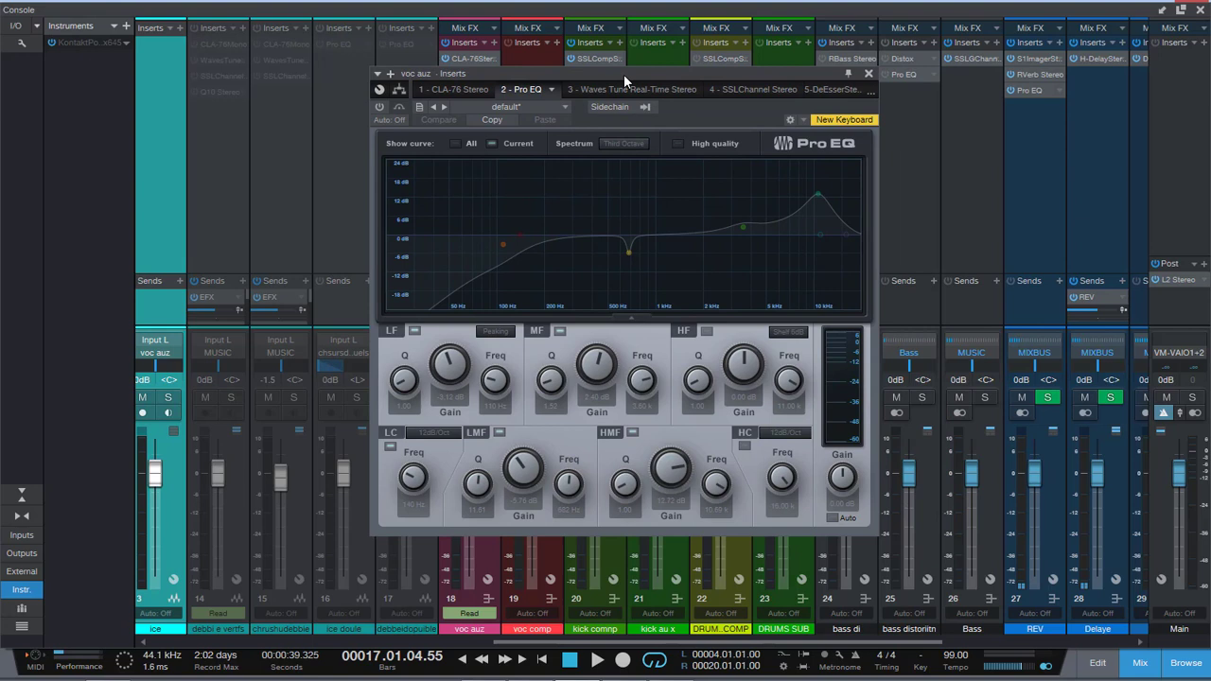
Store the current Pro EQ settings as a preset named "lady ice lewads".
left_click(563, 106)
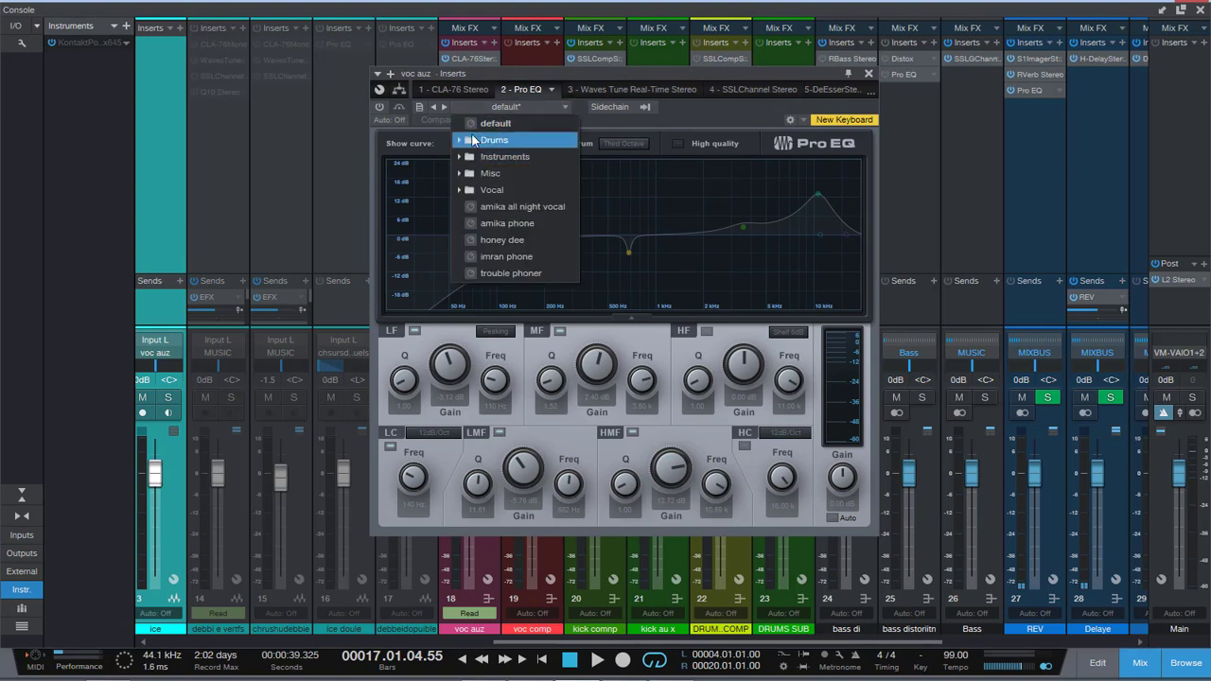
left_click(493, 67)
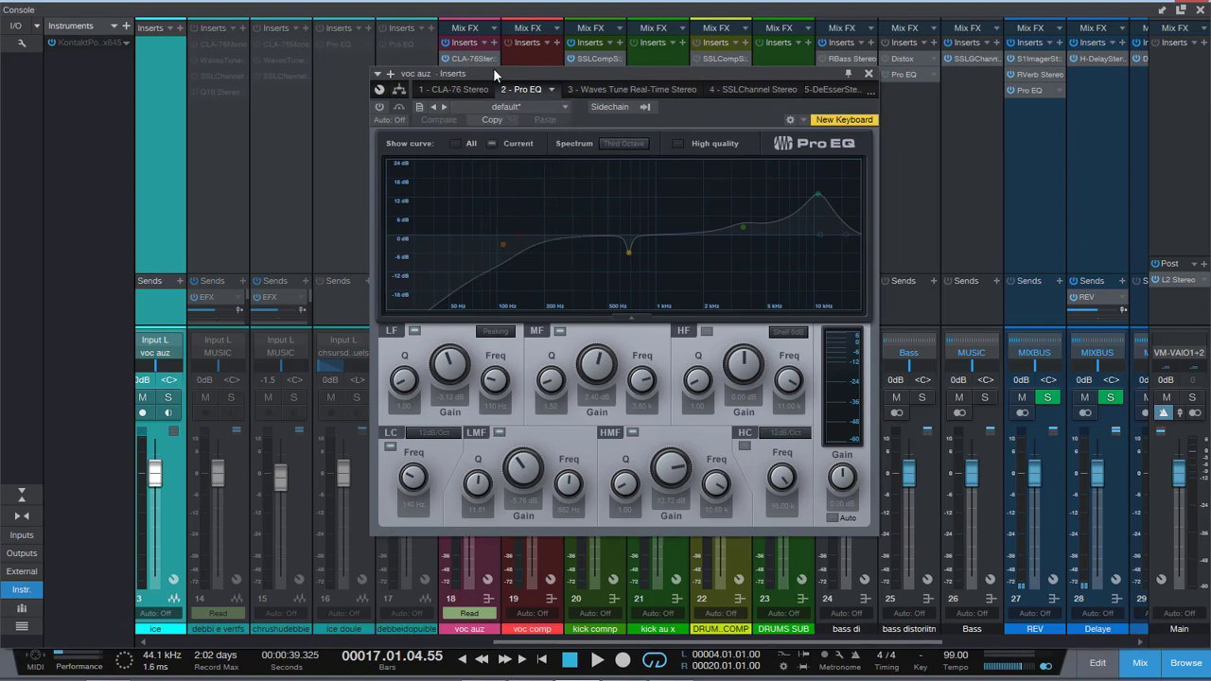
left_click(420, 108)
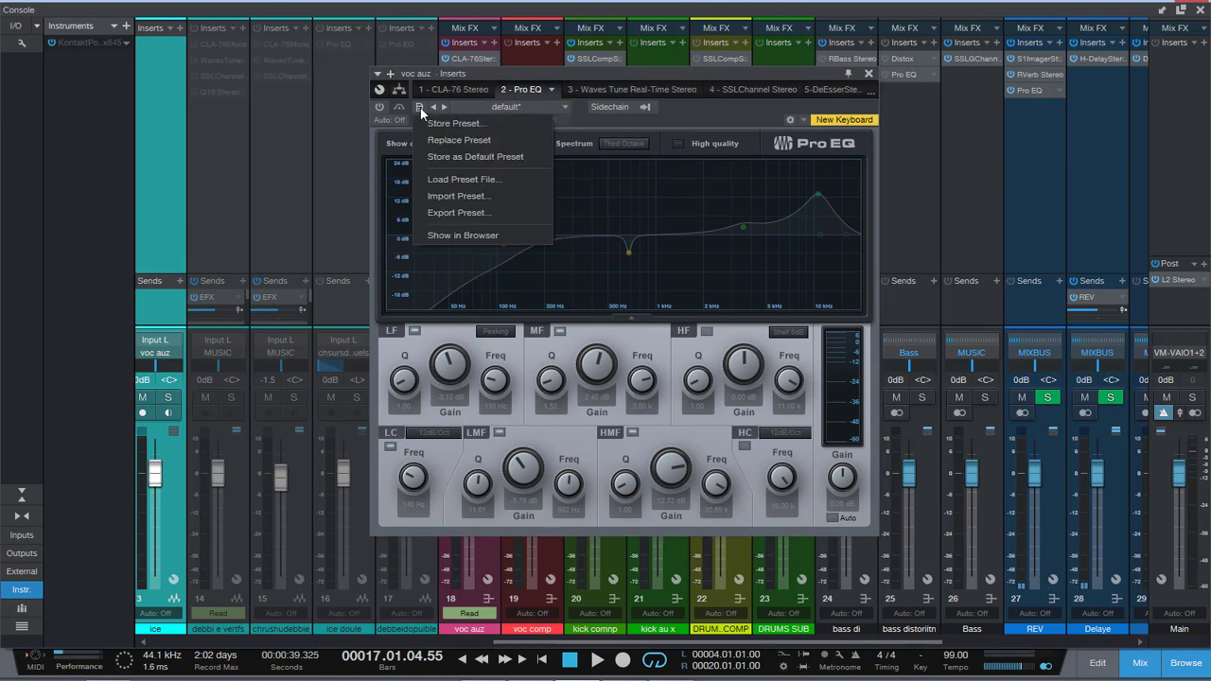
left_click(497, 130)
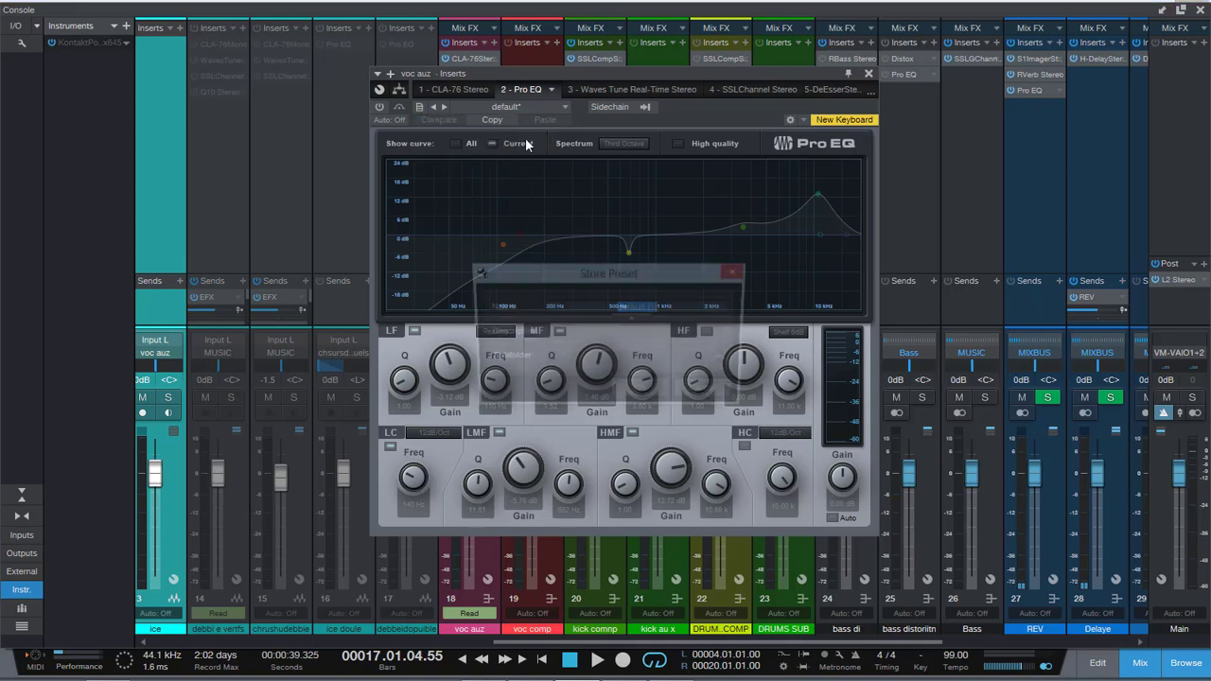
key("BackSpace")
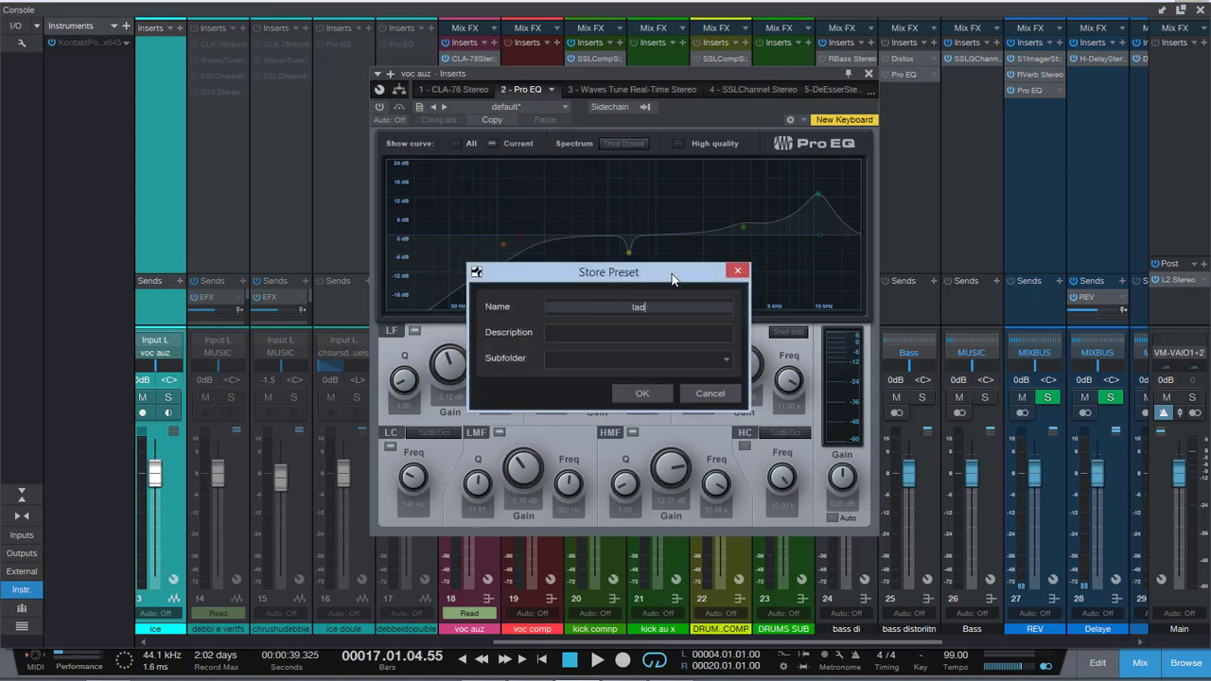
type("lady ice  lewads")
key("Return")
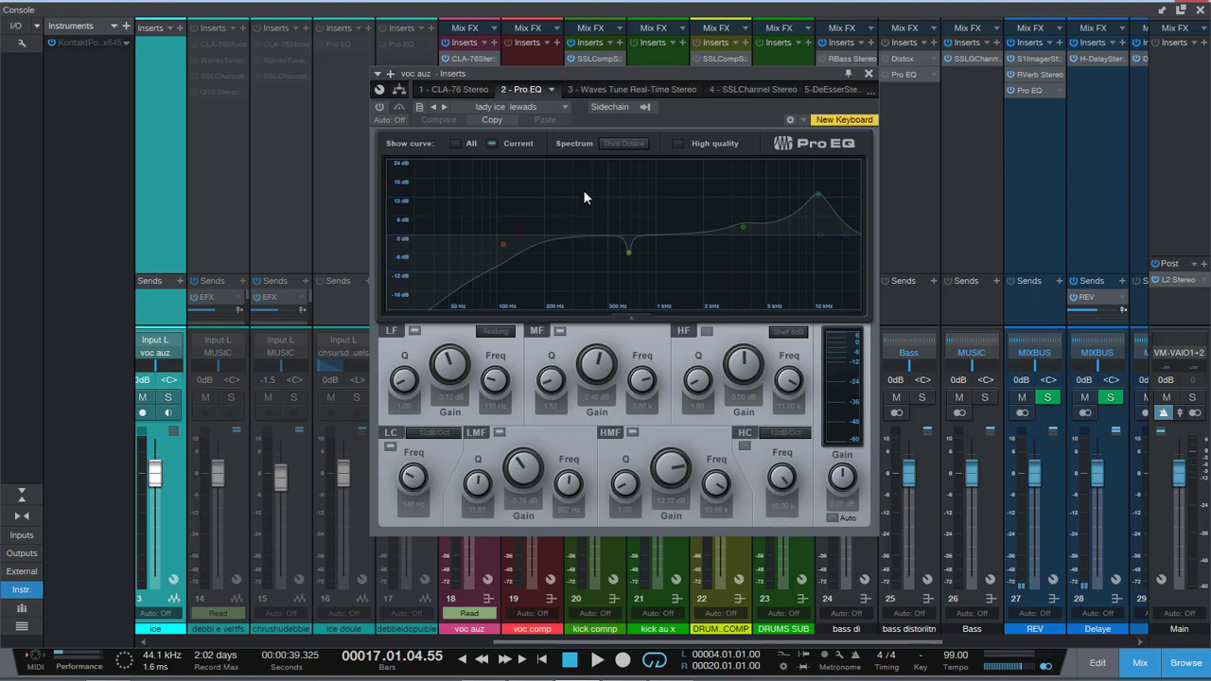
Reactivate the Pro EQ on voc auz and load its default preset.
left_click(379, 106)
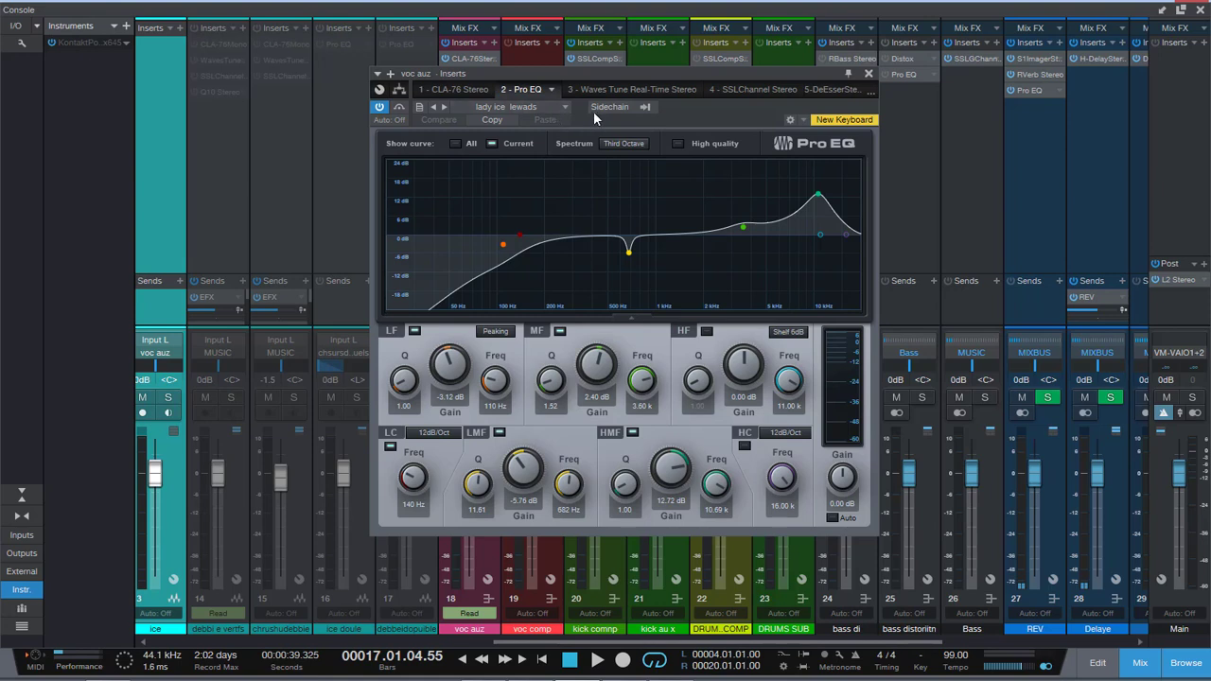
left_click(515, 107)
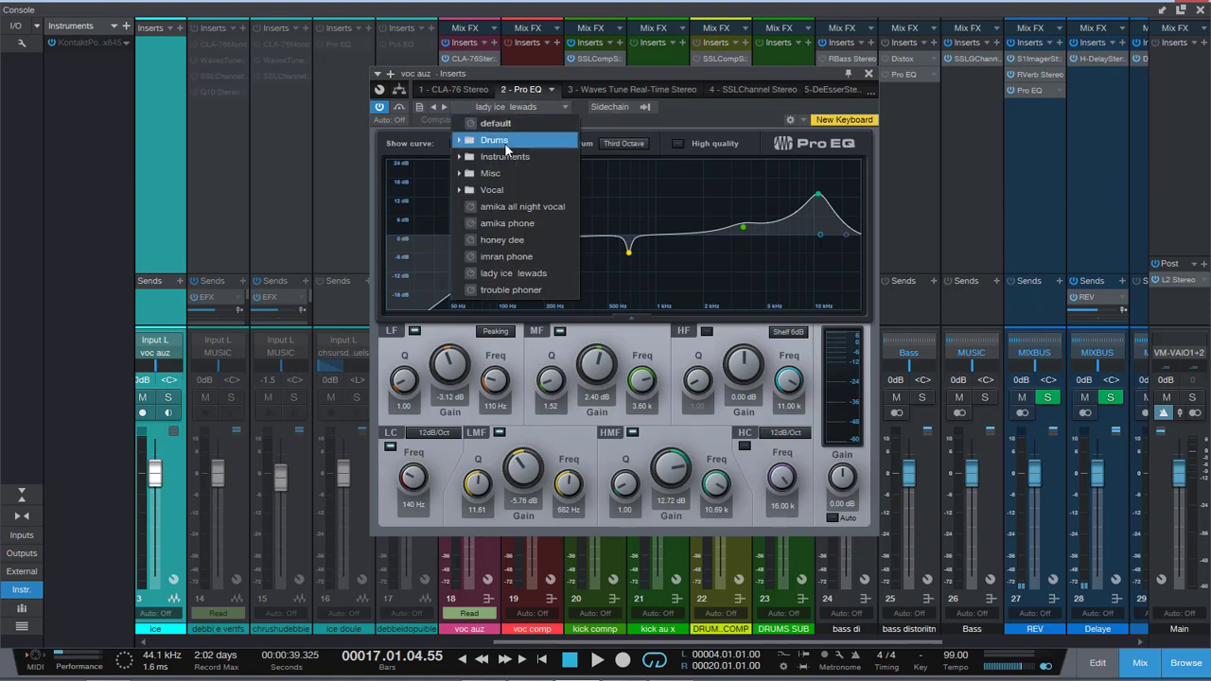
left_click(499, 124)
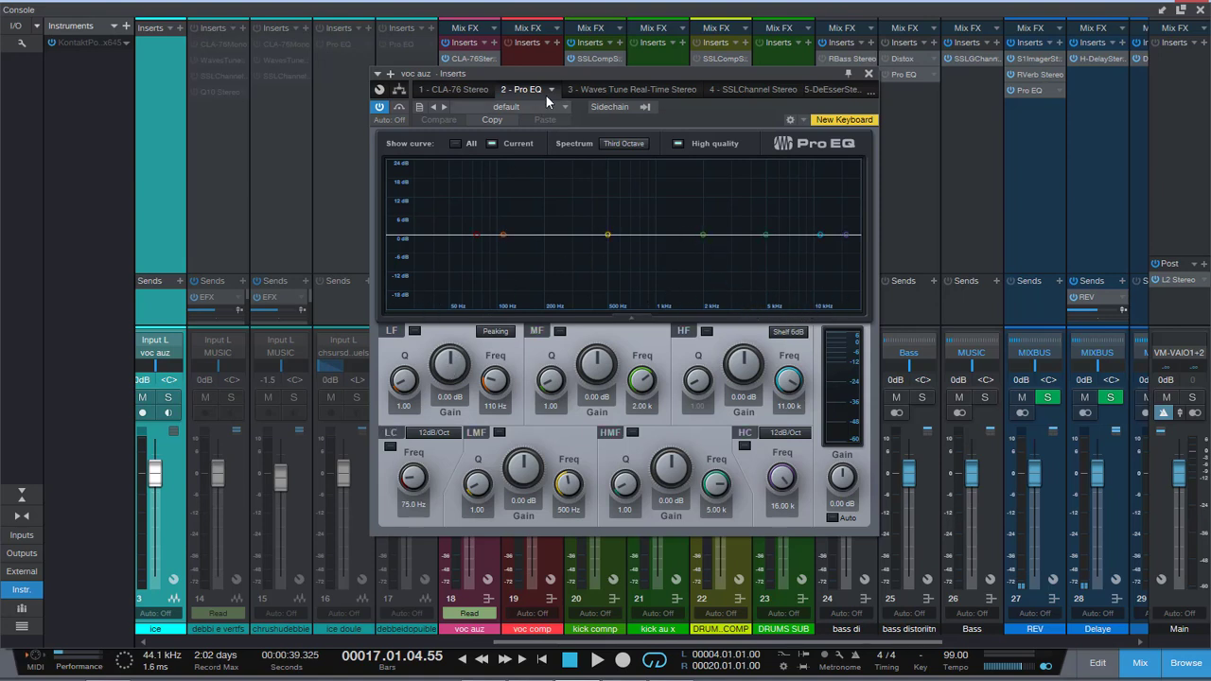
Move the Pro EQ window aside, close the console and solo the ice vocal track.
left_click_drag(559, 72, 728, 83)
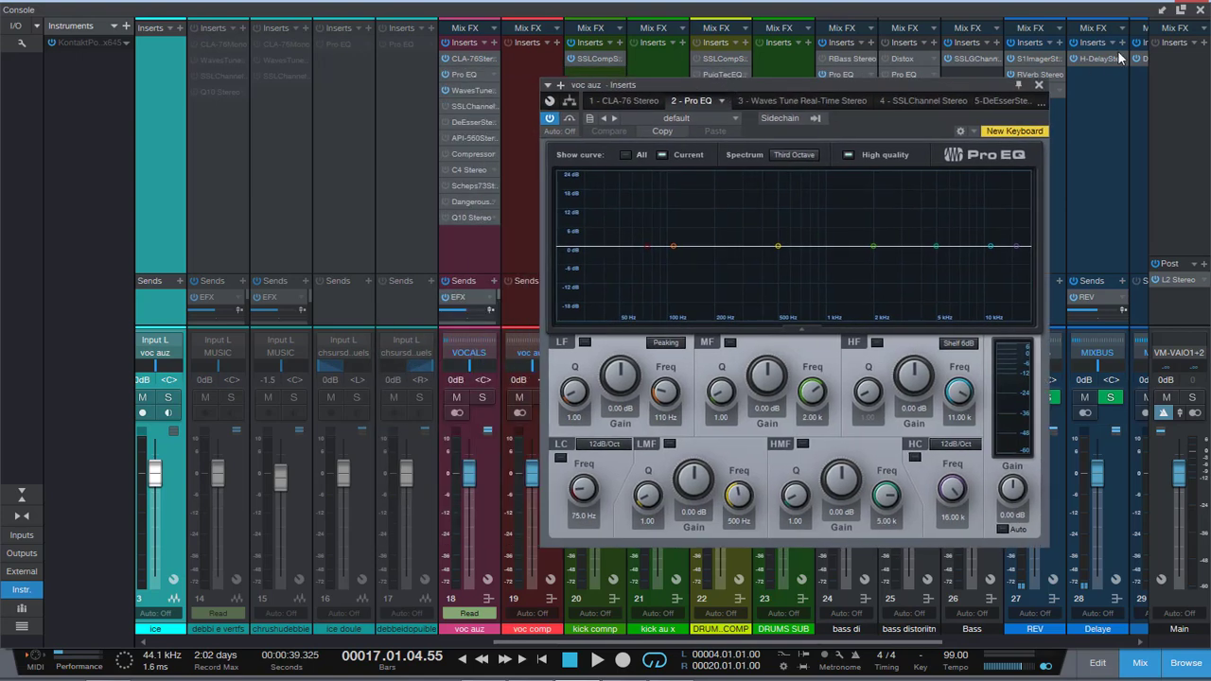
left_click(1200, 10)
left_click(201, 417)
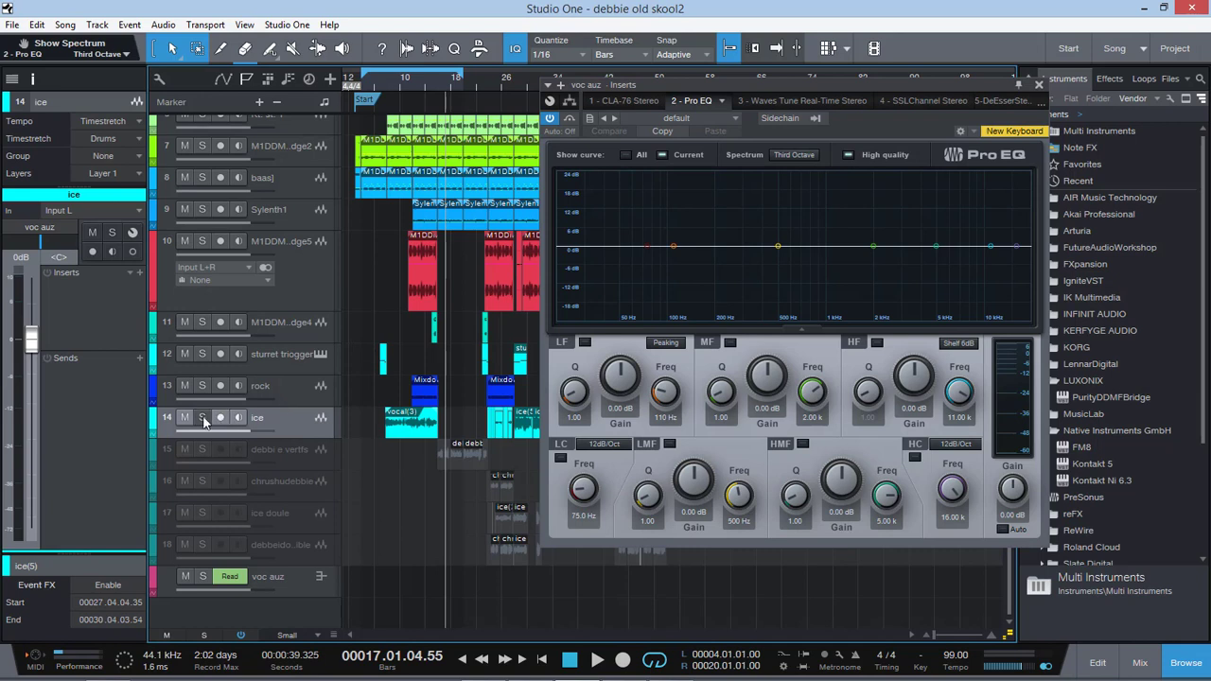
Play the soloed vocal from bar 9, boost the LF gain to 24 dB and bring it back to about -0.48 dB.
left_click(394, 85)
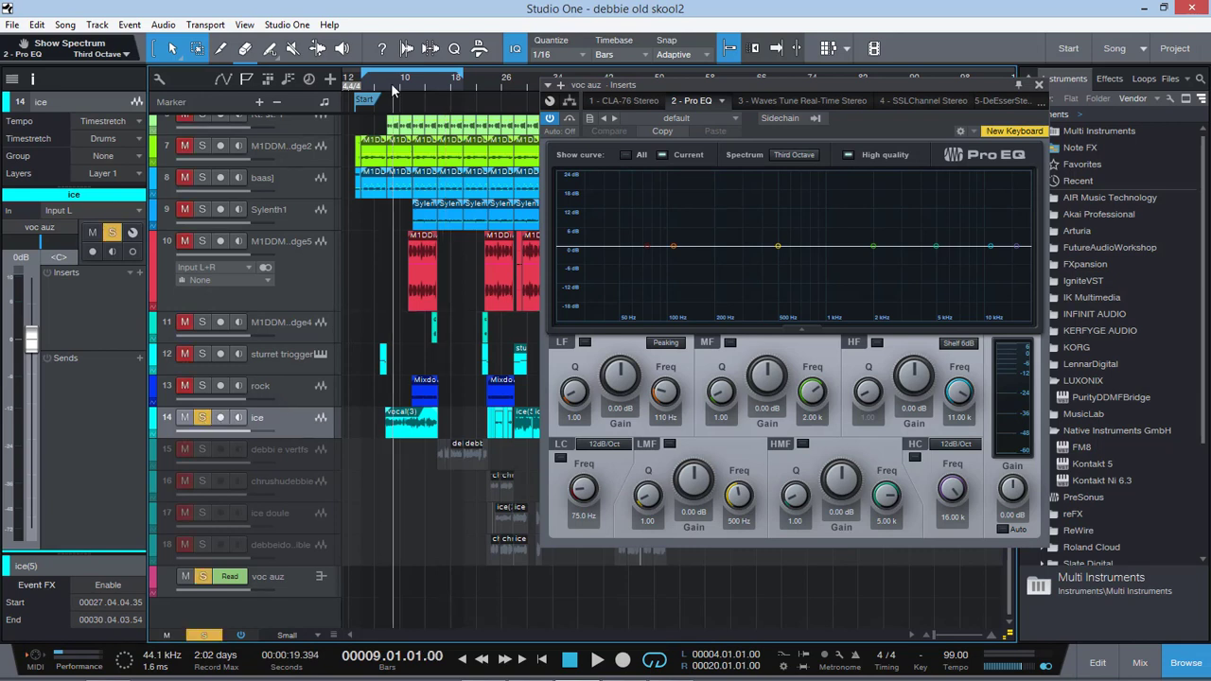
key("space")
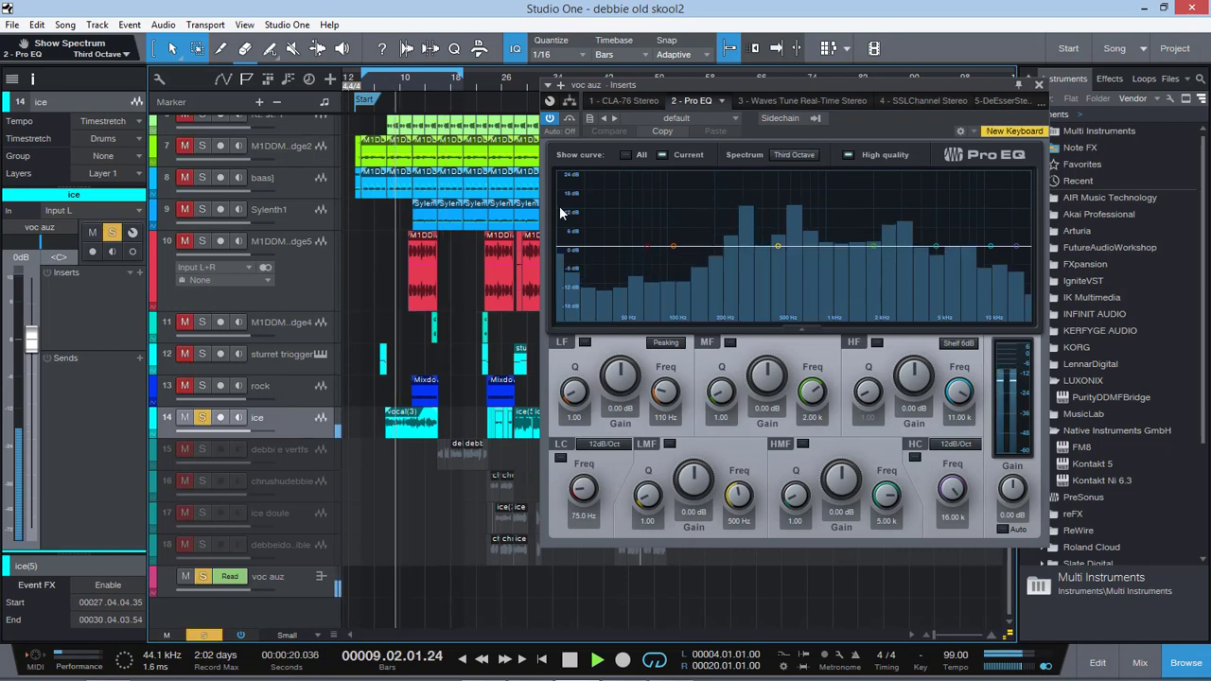
left_click_drag(632, 378, 646, 322)
key("space")
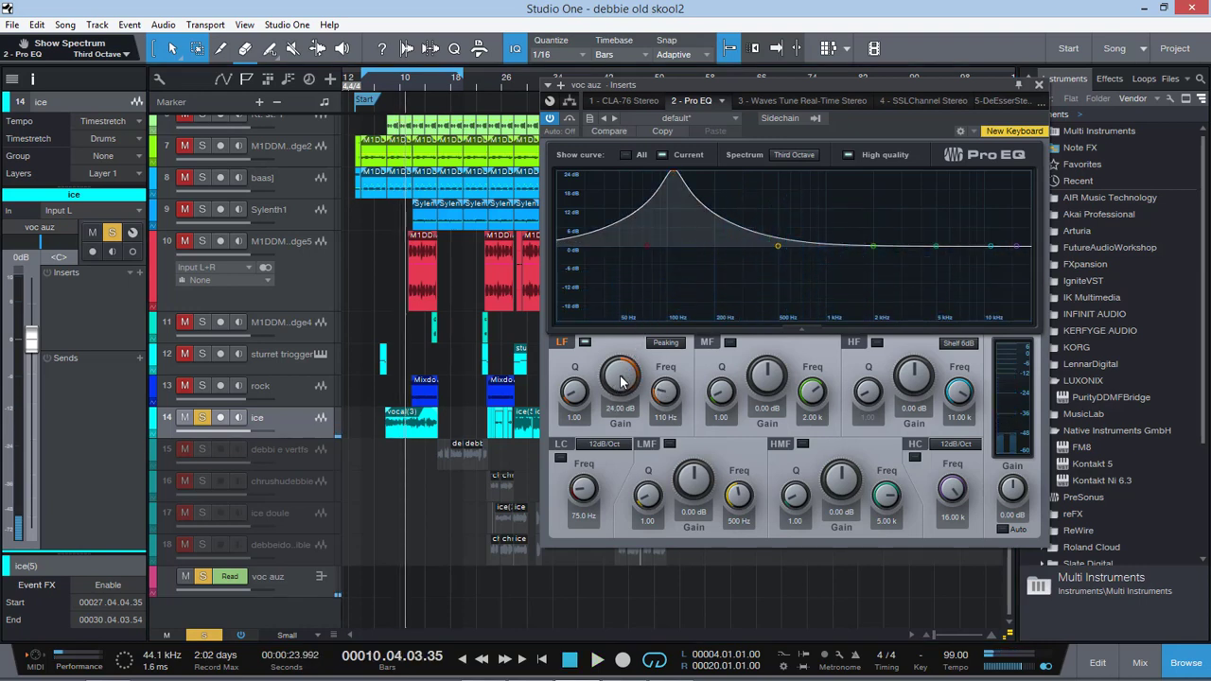
left_click_drag(624, 379, 630, 474)
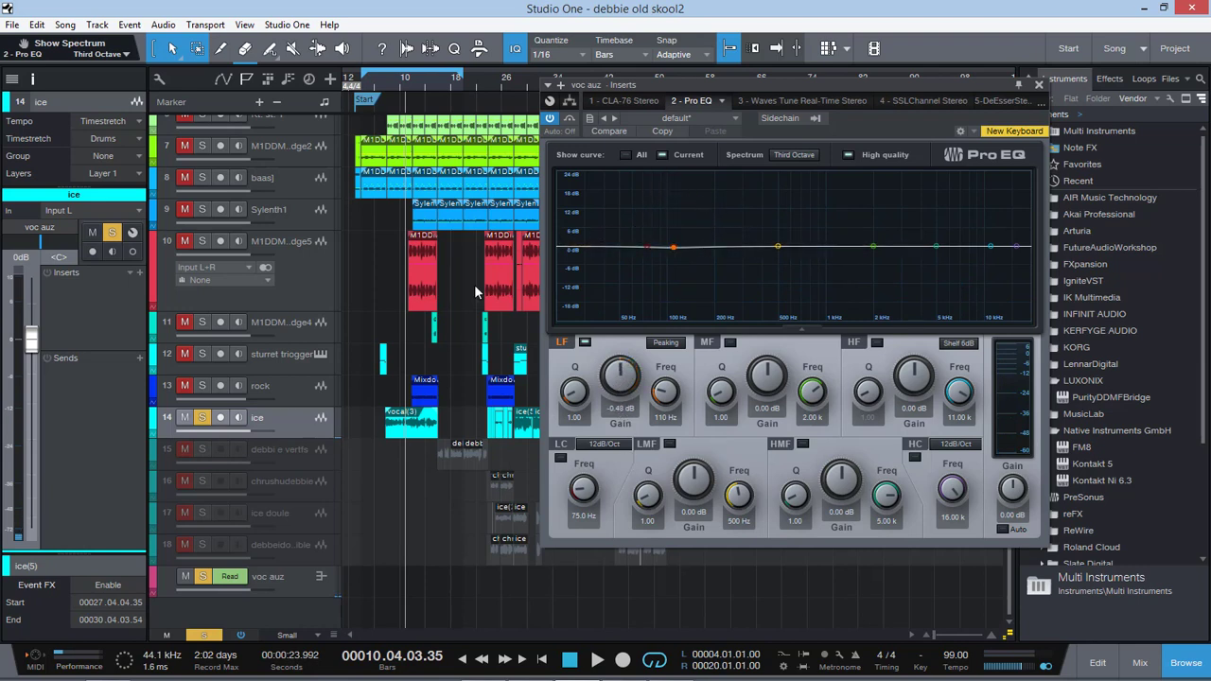
Play the vocal again from near bar 8 and set the MF gain to about 0.24 dB.
left_click(391, 82)
key("space")
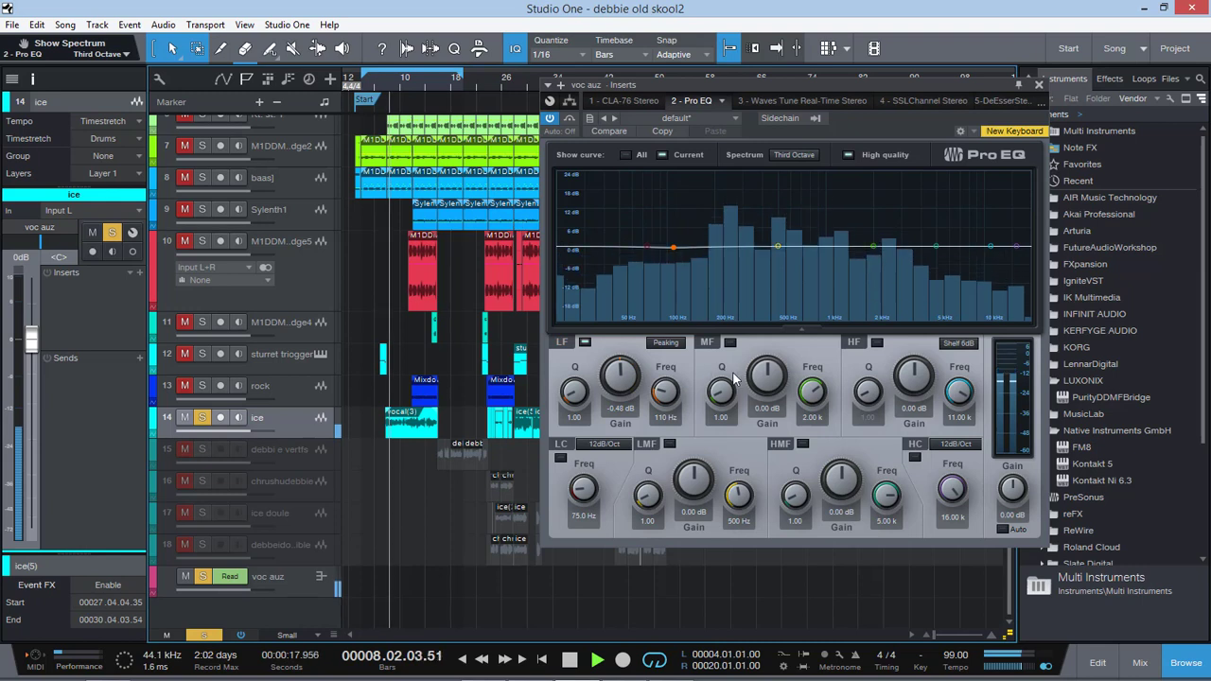
left_click_drag(767, 376, 788, 394)
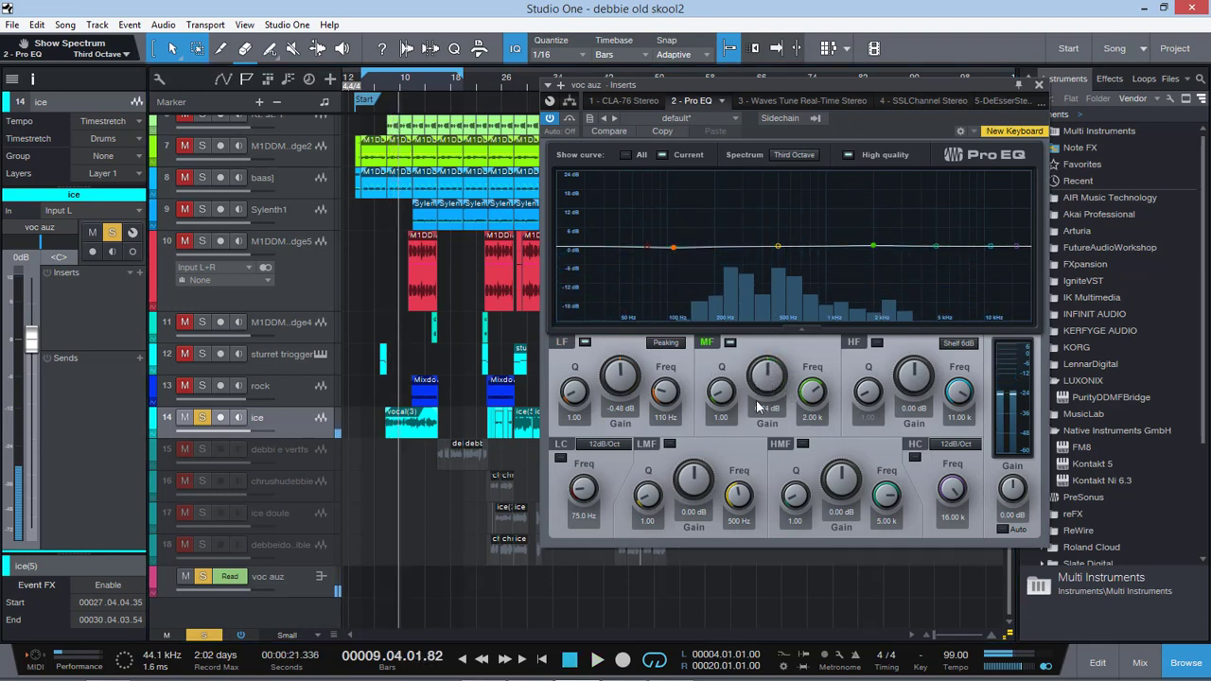
Set the HF band to Peaking with about 13.20 dB of gain and play the vocal with it.
left_click_drag(923, 377, 927, 326)
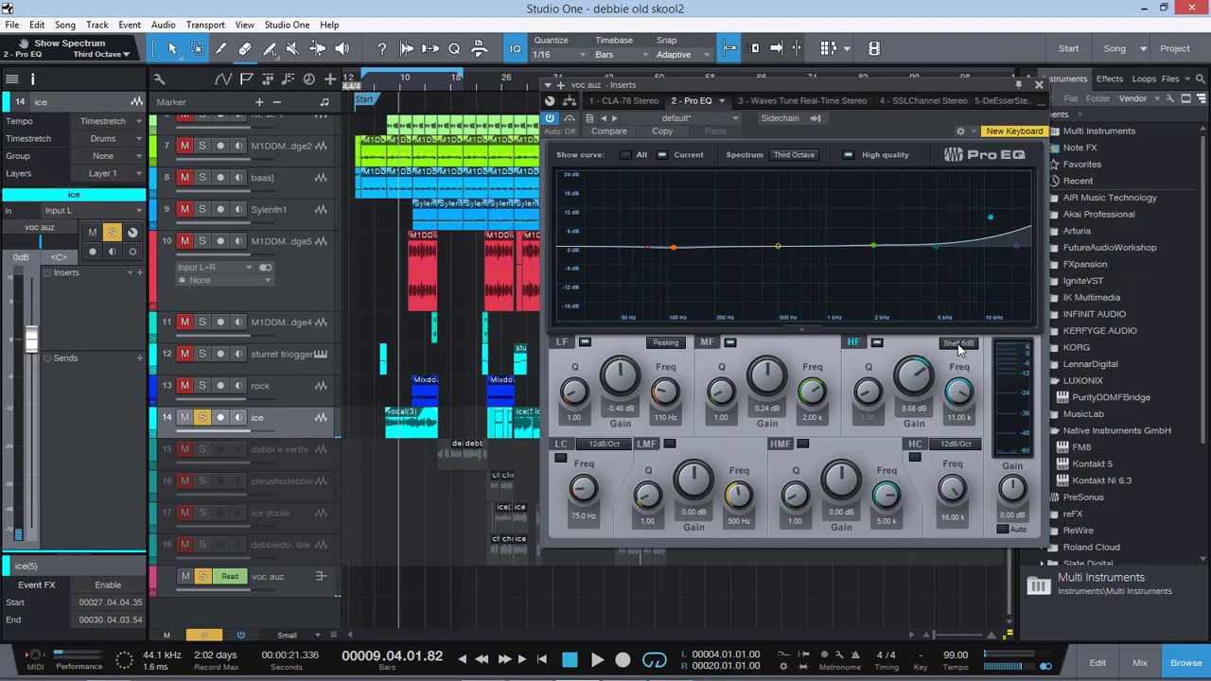
left_click(957, 343)
left_click(960, 360)
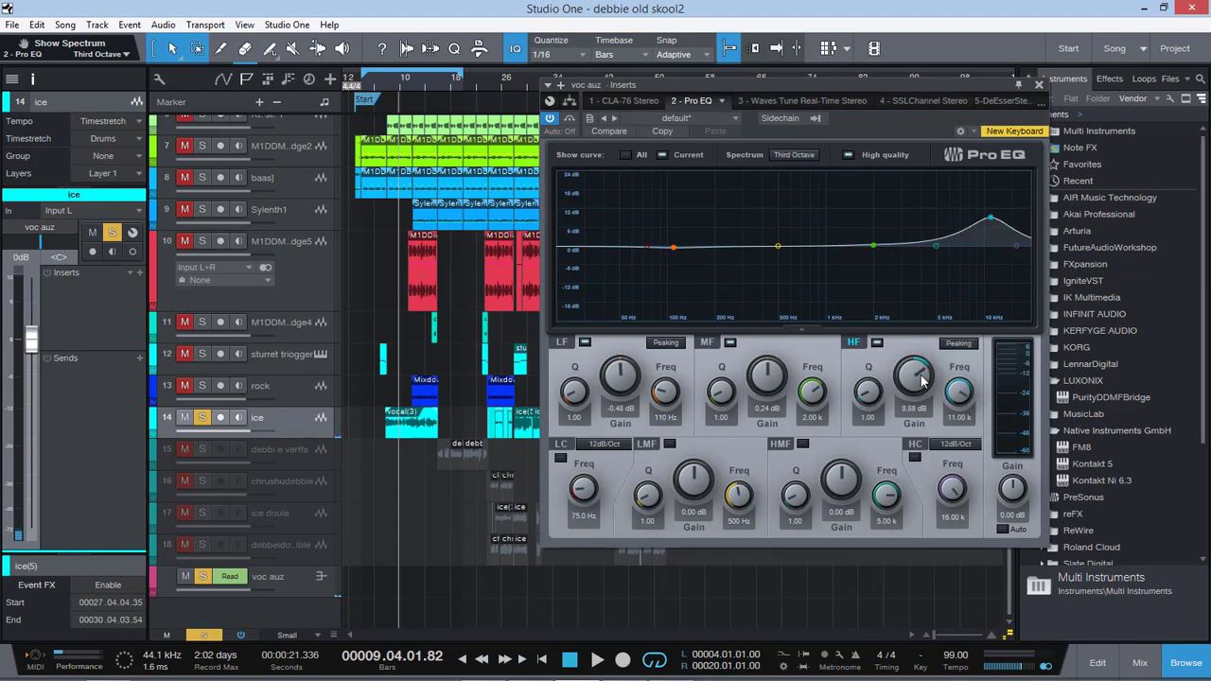
left_click(396, 83)
key("space")
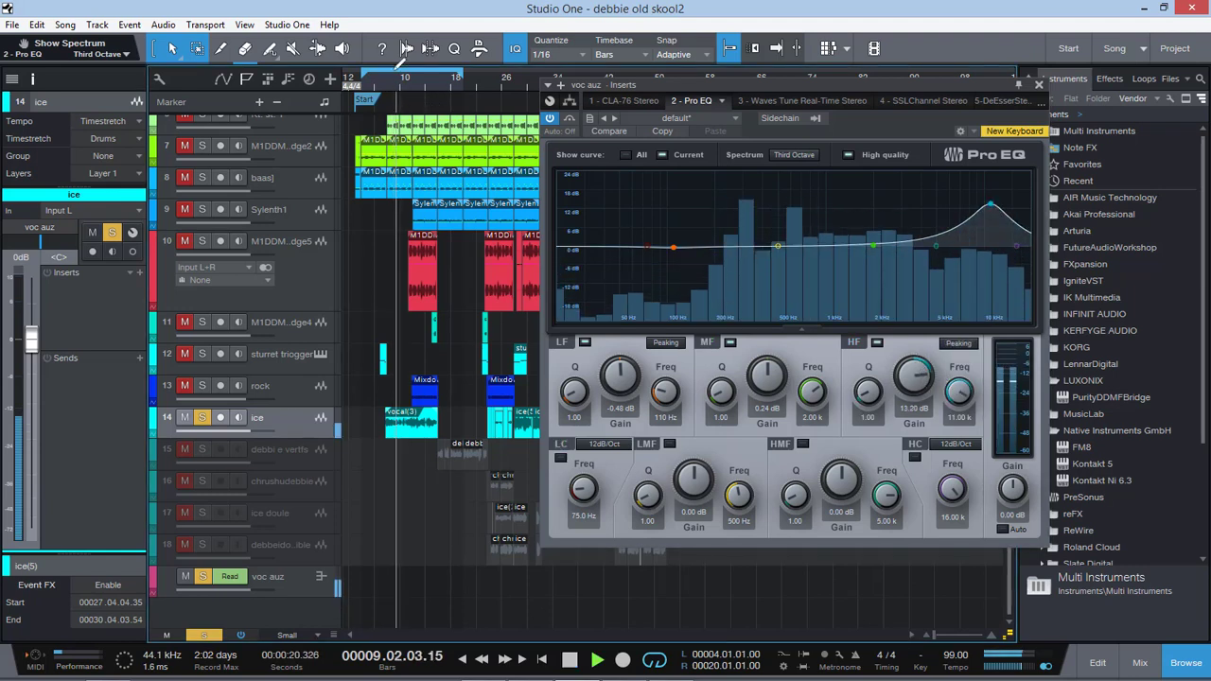
key("space")
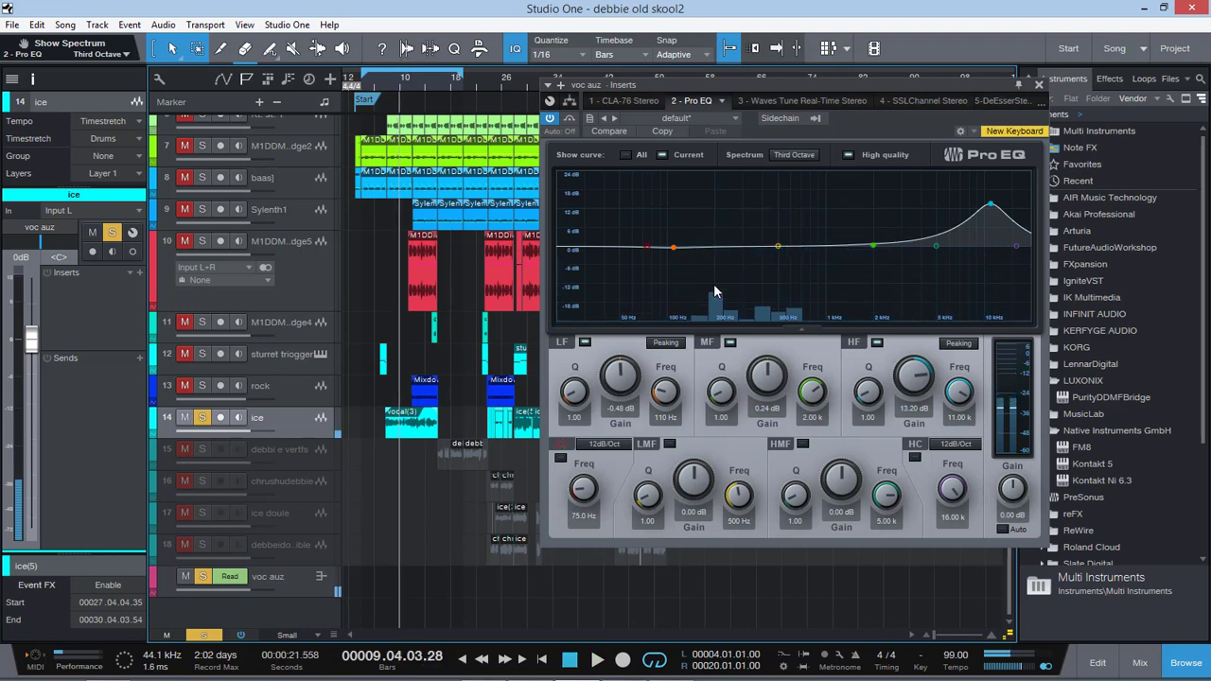
left_click(957, 342)
left_click(979, 363)
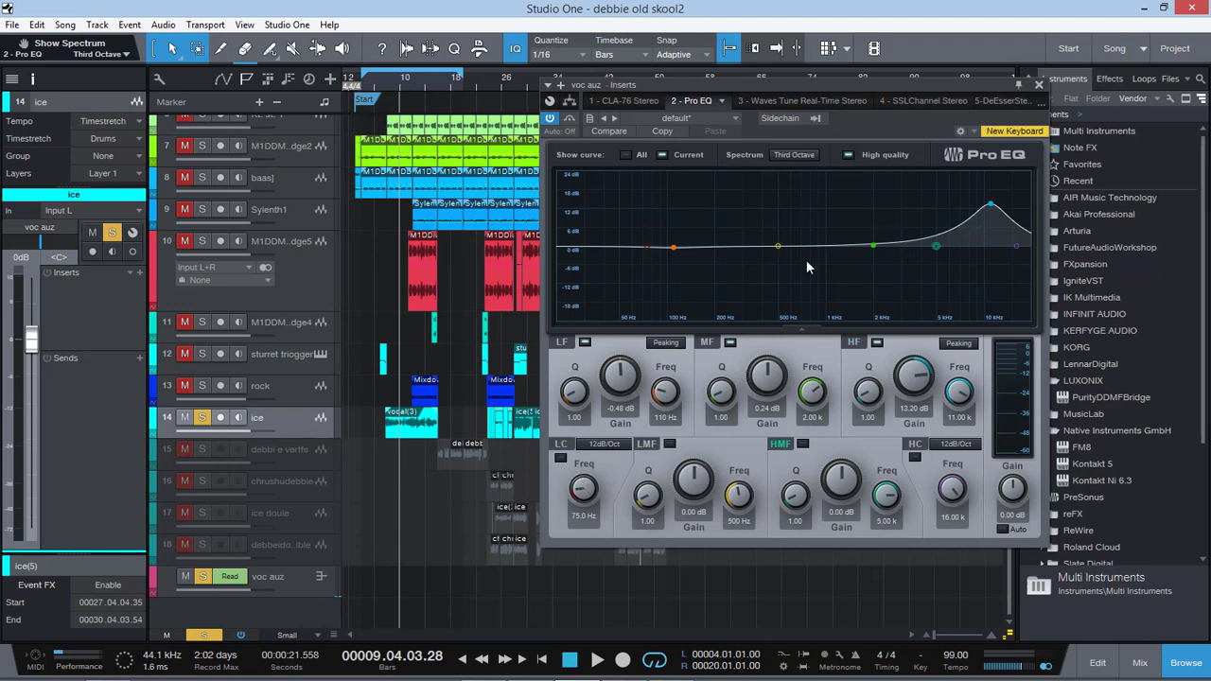
Reload the Pro EQ's default preset and shift the plug-in window over the arrangement.
left_click(675, 117)
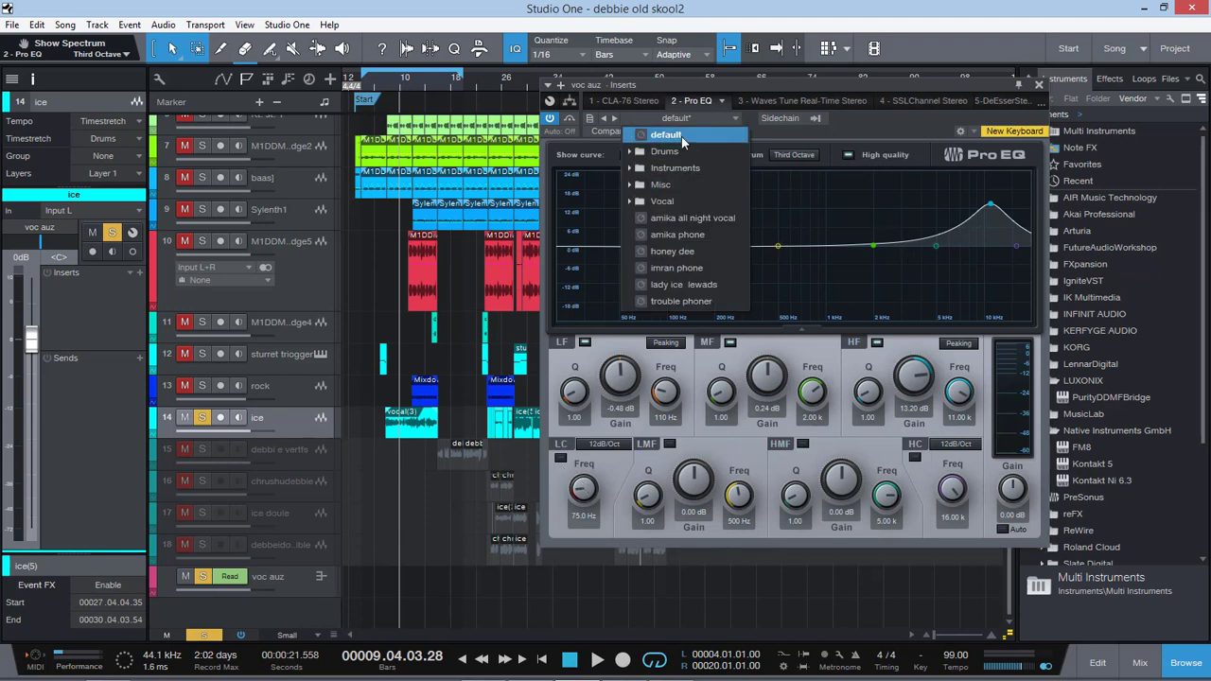
left_click(622, 457)
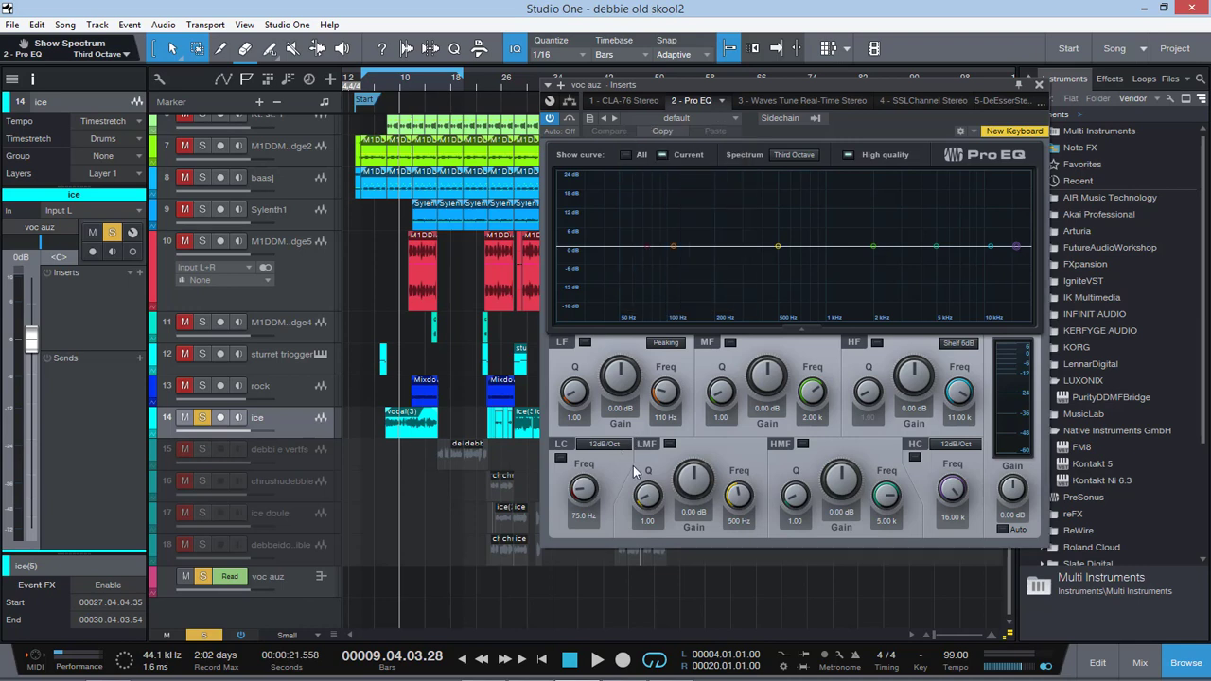
left_click_drag(779, 85, 696, 84)
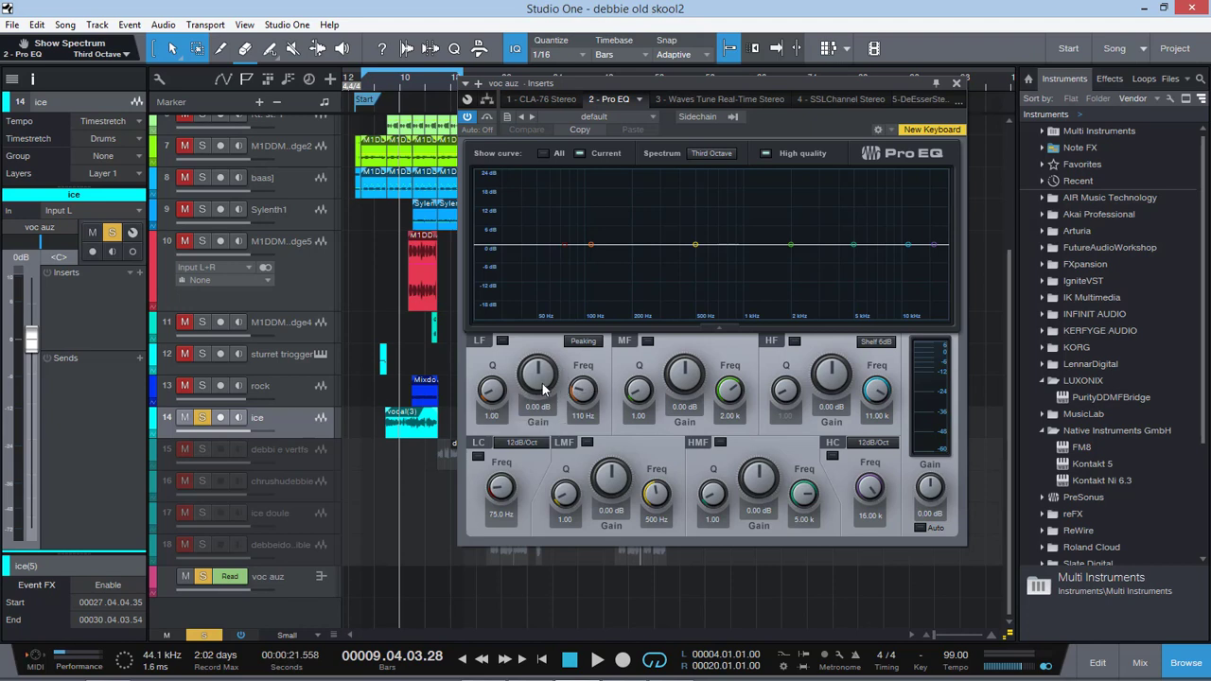
Raise the LF gain to about 9.35 dB, narrow its Q to about 7.99 and widen it again to about 1.26.
left_click_drag(541, 378, 546, 352)
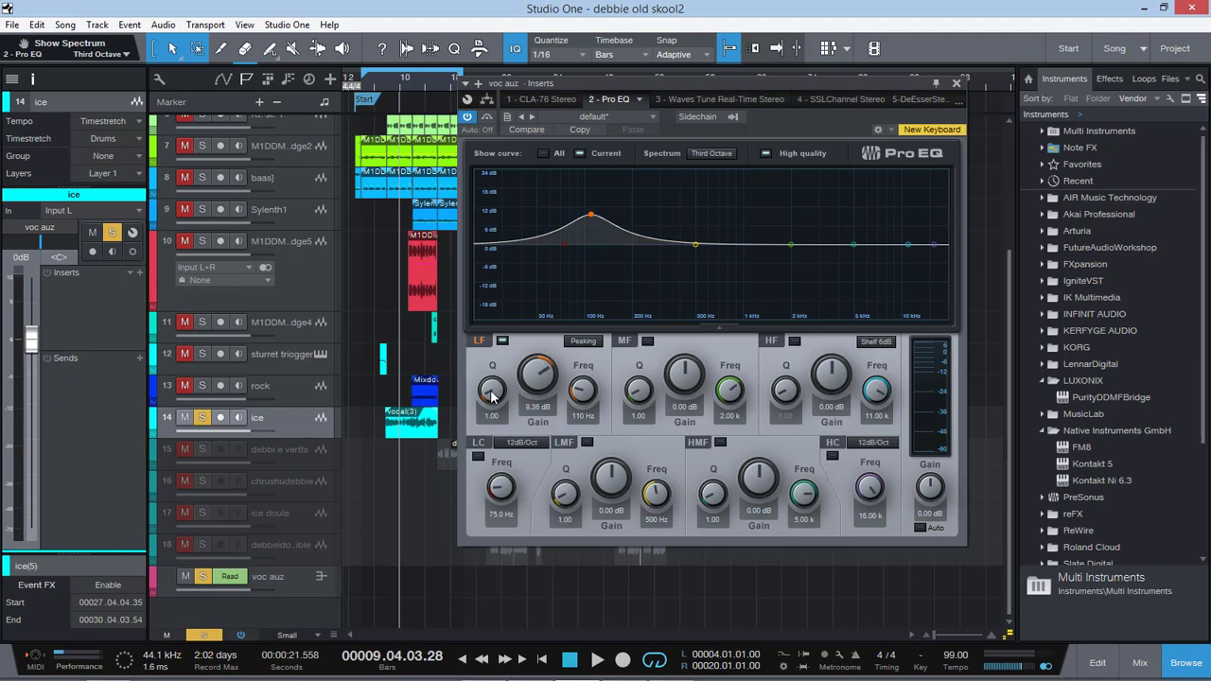
left_click_drag(491, 399, 490, 375)
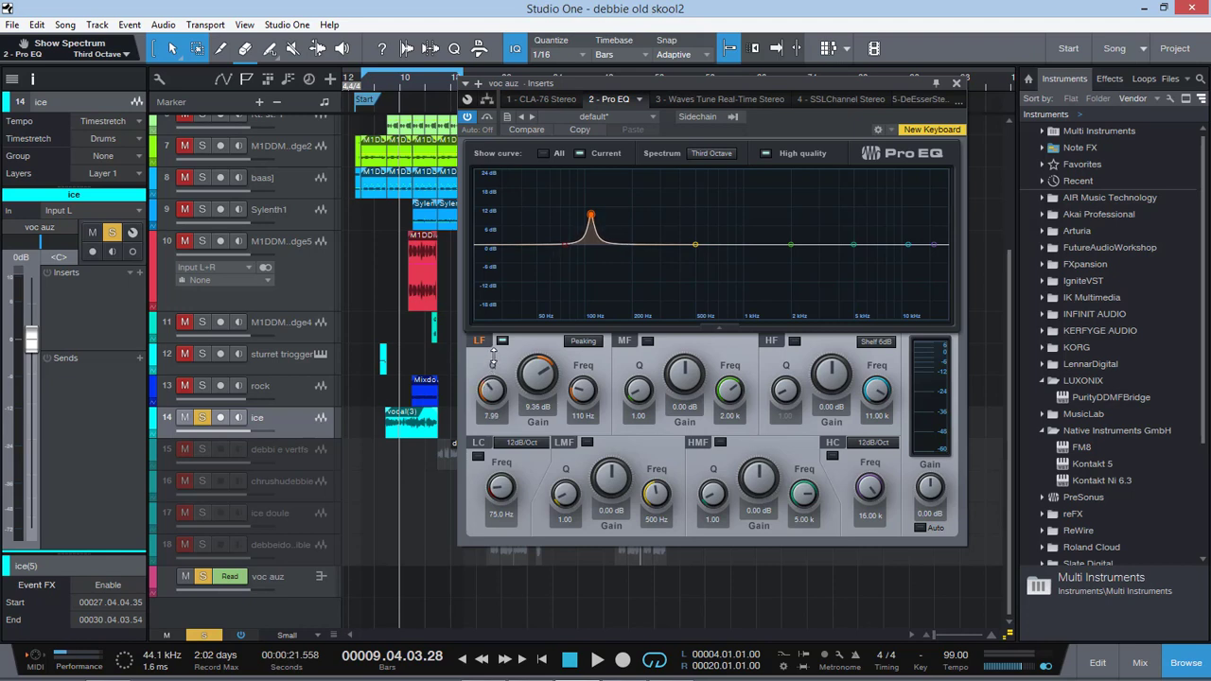
left_click_drag(498, 346, 500, 403)
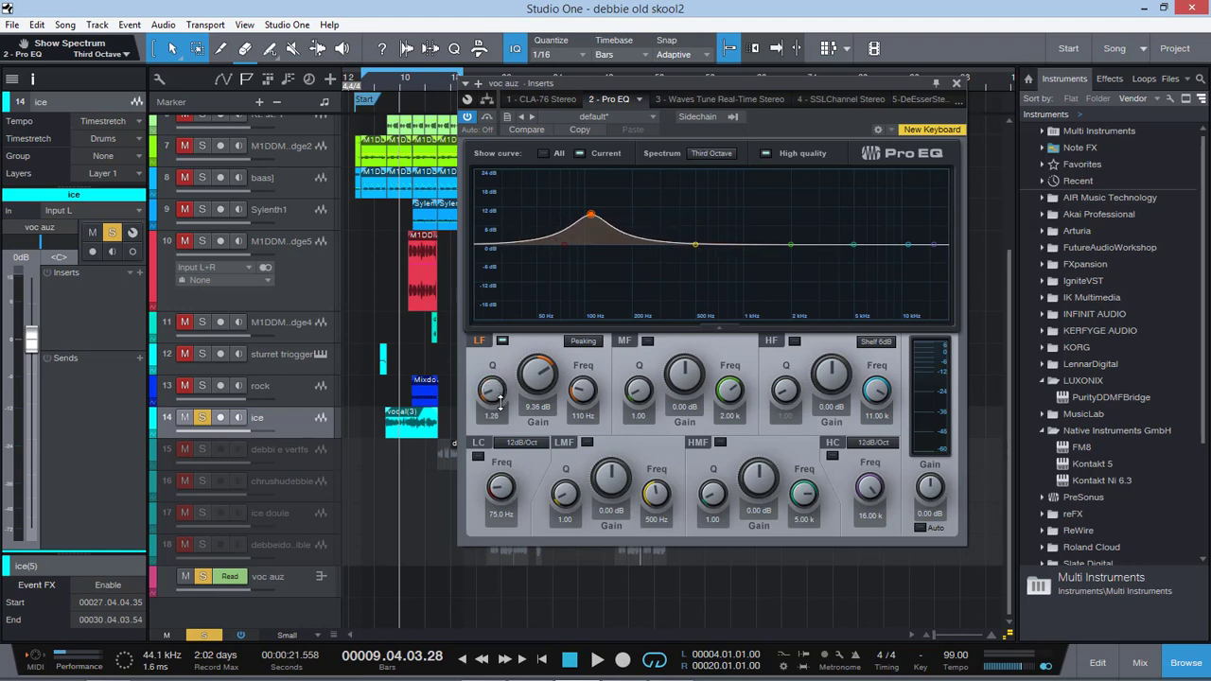
Vary the LF band's frequency and gain, ending at about 67.8 Hz and 8.40 dB.
mouse_move(587, 390)
left_mouse_down()
mouse_move(583, 409)
mouse_move(584, 369)
mouse_move(581, 389)
left_mouse_up()
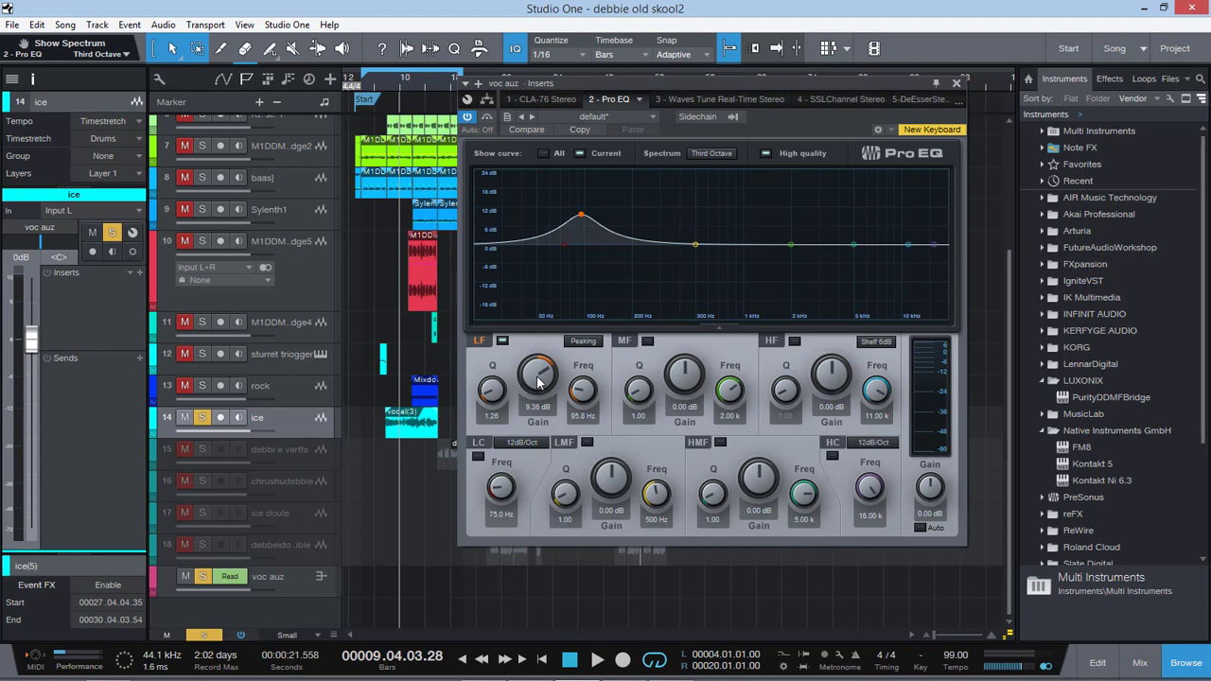
mouse_move(537, 382)
left_mouse_down()
mouse_move(541, 365)
mouse_move(542, 377)
left_mouse_up()
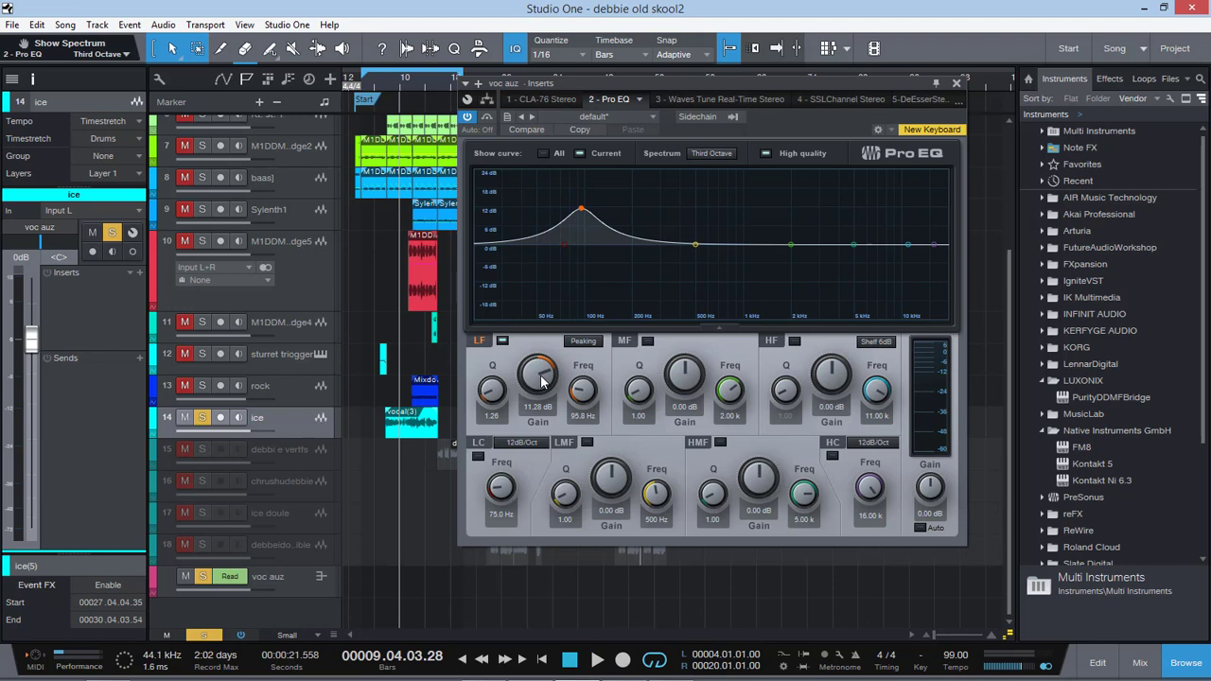
left_click_drag(535, 382, 577, 396)
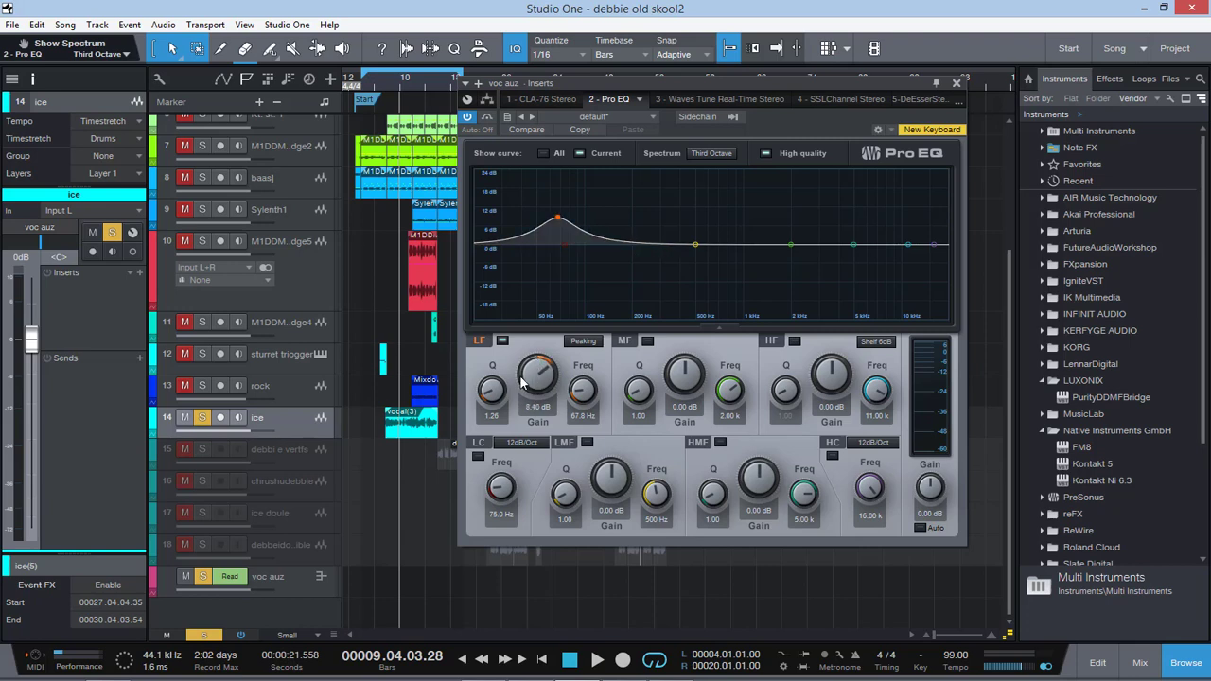
Try a narrow LF cut of about -5.52 dB, then set the band to about 5.52 dB gain with a Q of 1.65.
mouse_move(544, 373)
left_mouse_down()
mouse_move(500, 400)
mouse_move(488, 394)
mouse_move(536, 365)
mouse_move(491, 393)
mouse_move(494, 367)
mouse_move(540, 378)
mouse_move(536, 408)
mouse_move(491, 416)
mouse_move(495, 450)
mouse_move(533, 390)
mouse_move(534, 451)
mouse_move(537, 403)
mouse_move(495, 377)
mouse_move(502, 358)
mouse_move(541, 371)
mouse_move(546, 312)
mouse_move(539, 388)
mouse_move(539, 377)
left_mouse_up()
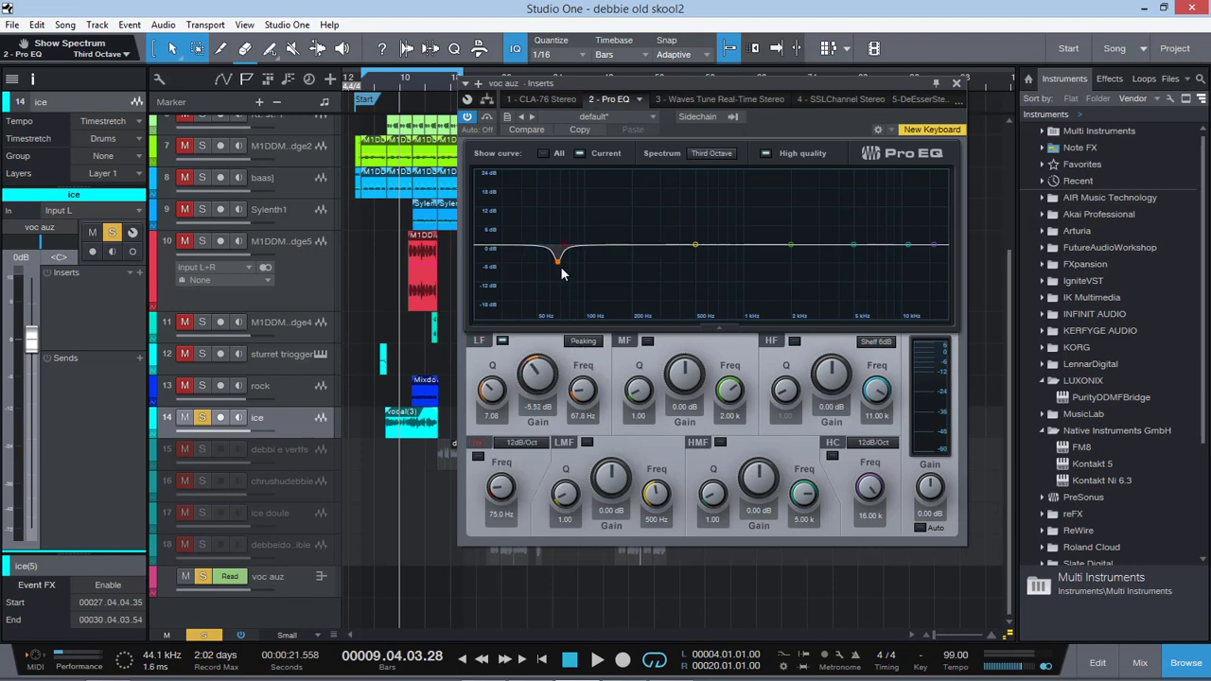
left_click_drag(540, 383, 540, 339)
left_click_drag(499, 395, 537, 371)
Change the LF band to Shelf 6dB with about 22.56 dB of gain at 92.5 Hz.
left_click(581, 342)
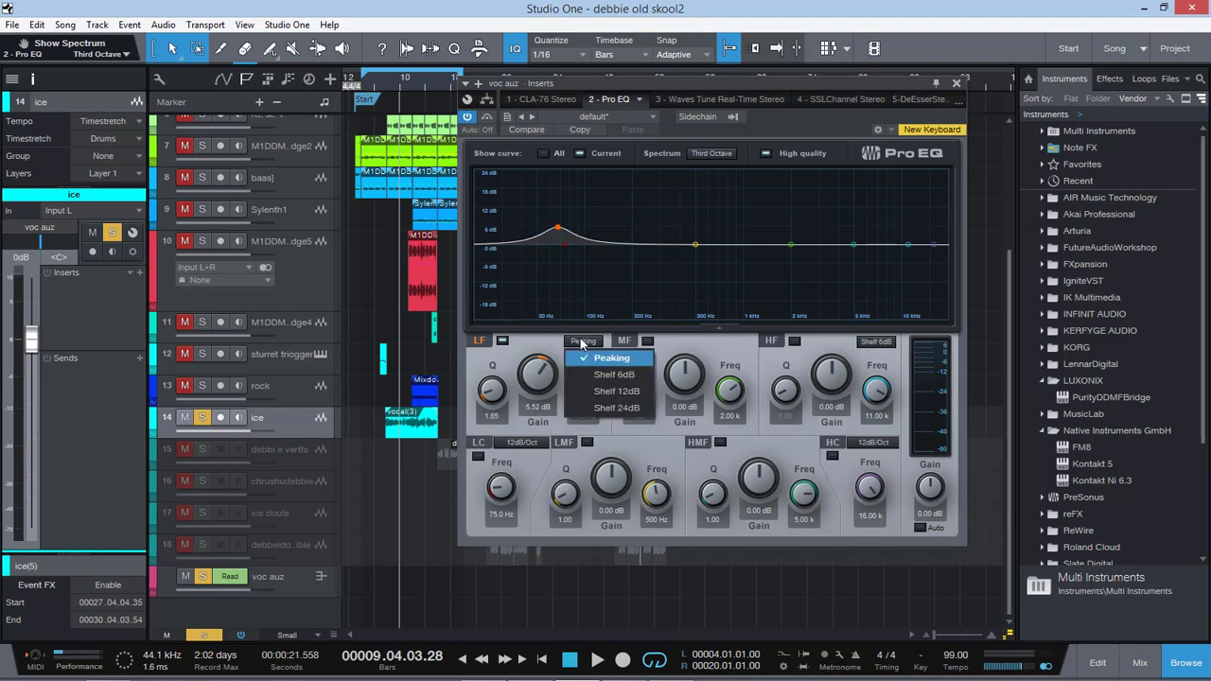
left_click(615, 376)
left_click_drag(537, 379, 535, 295)
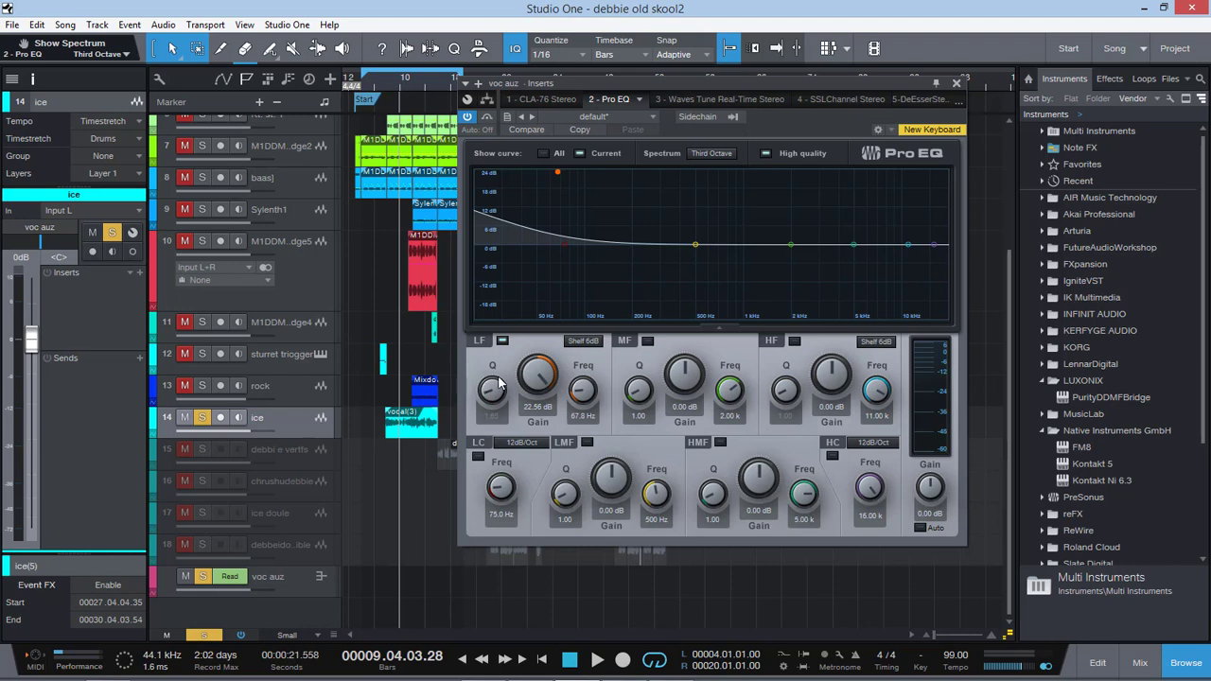
mouse_move(580, 392)
left_mouse_down()
mouse_move(587, 346)
mouse_move(582, 398)
mouse_move(584, 357)
mouse_move(578, 396)
mouse_move(579, 372)
left_mouse_up()
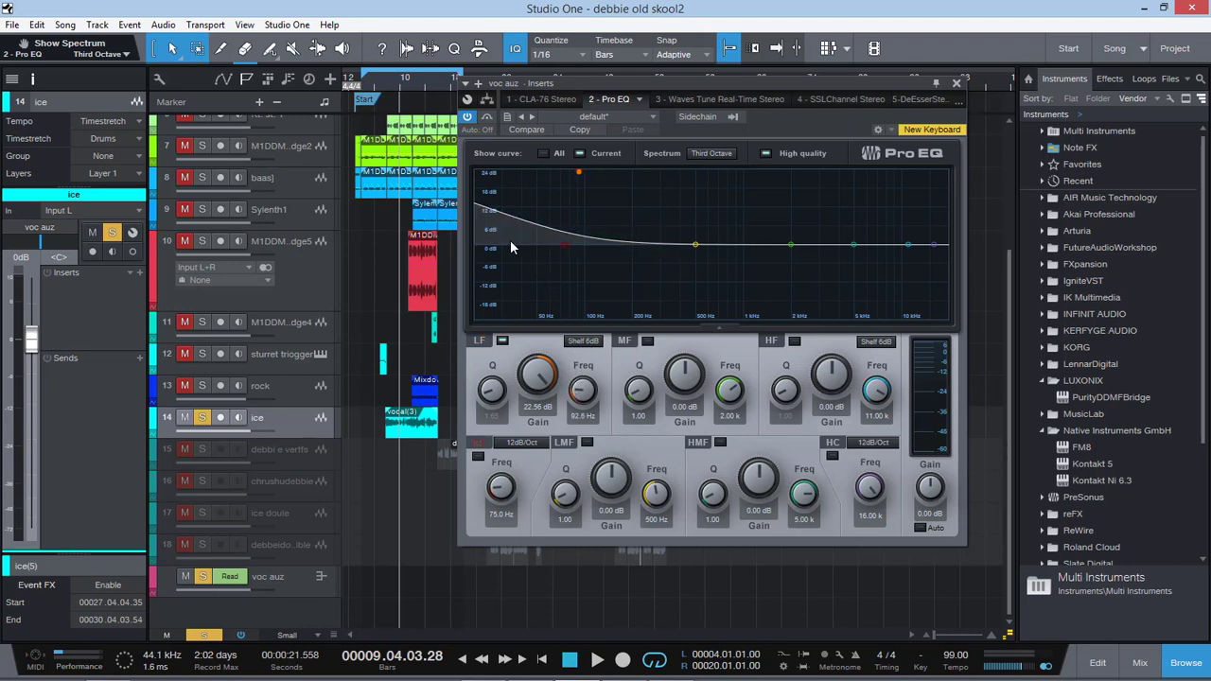
Change the LF band to Shelf 12dB, set its gain to about 7.20 dB and sweep its frequency down from 140 Hz.
left_click(569, 337)
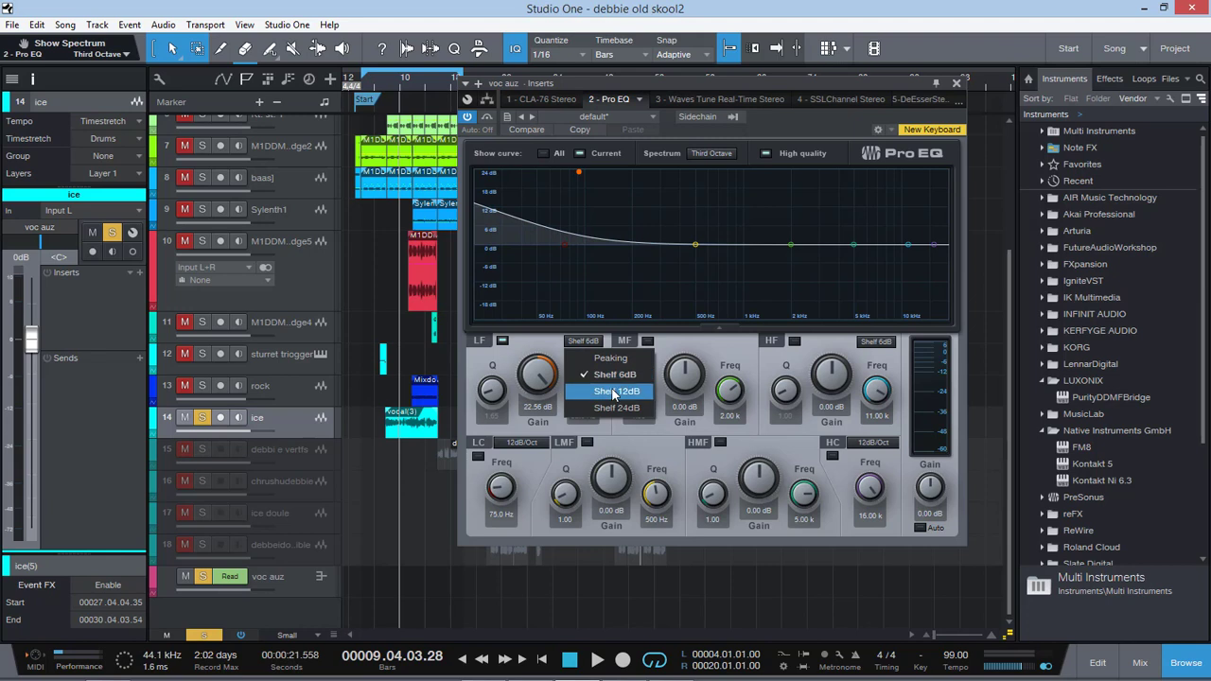
left_click(610, 390)
left_click_drag(544, 372, 583, 383)
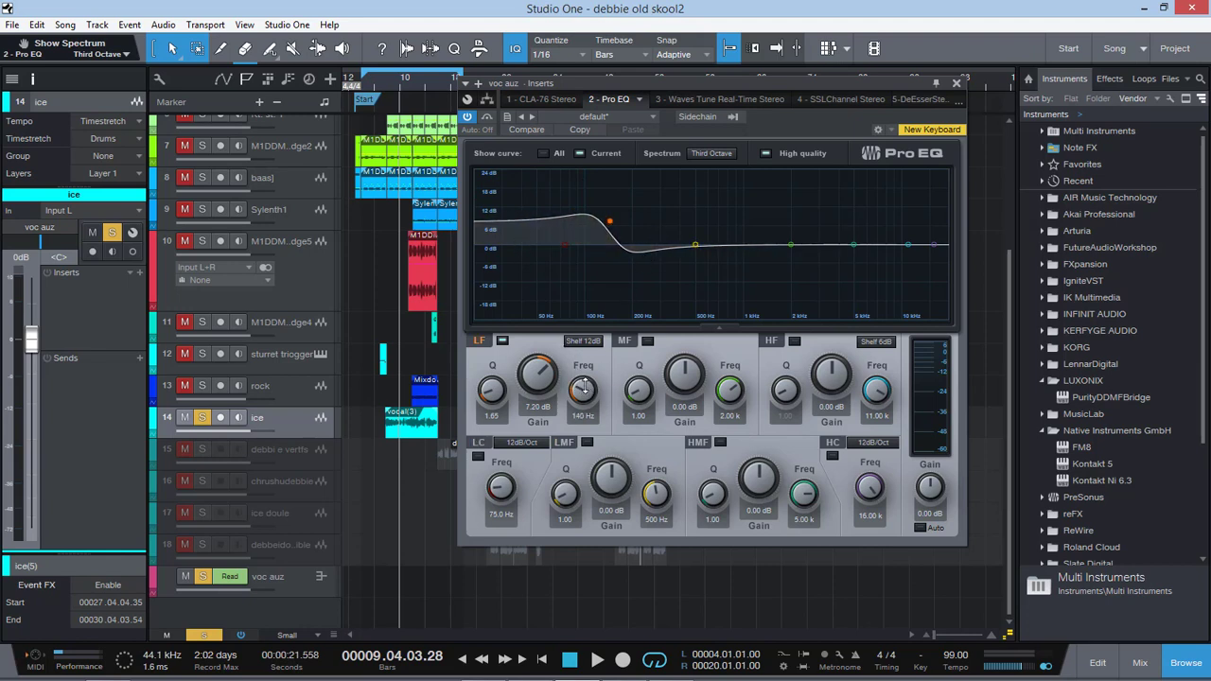
left_click_drag(584, 387, 583, 416)
Change the LF band to Shelf 24dB and set its frequency to about 51.5 Hz.
left_click(582, 340)
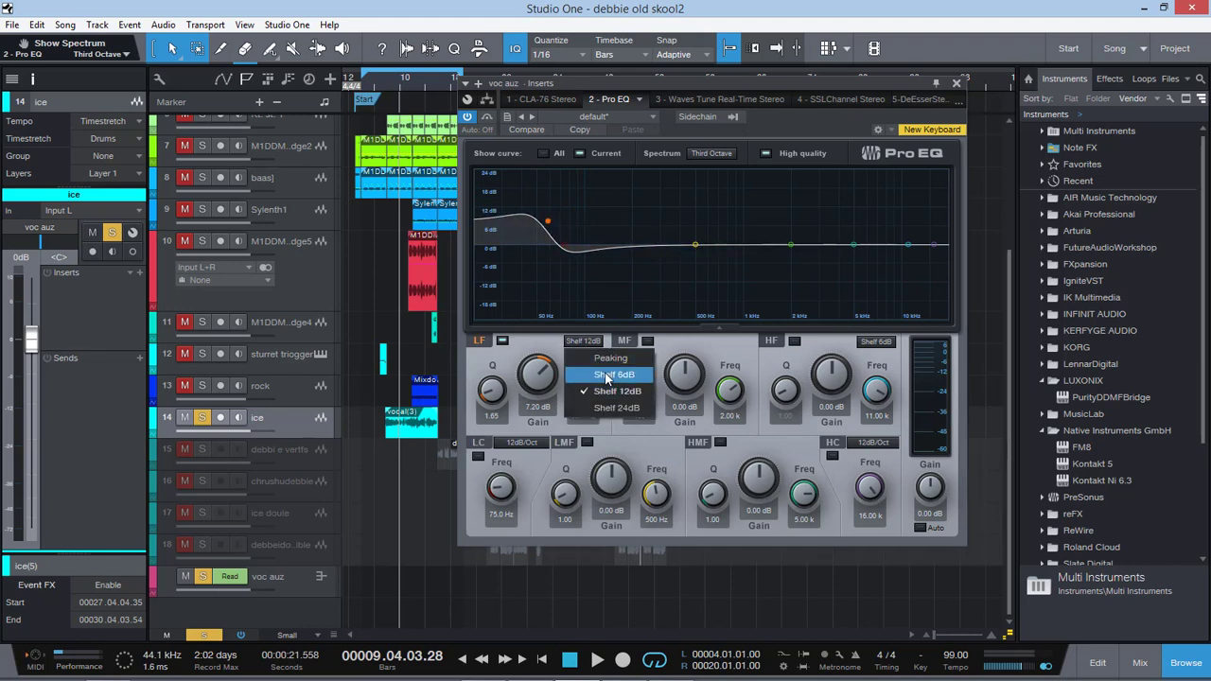
left_click(604, 408)
left_click_drag(581, 391, 554, 365)
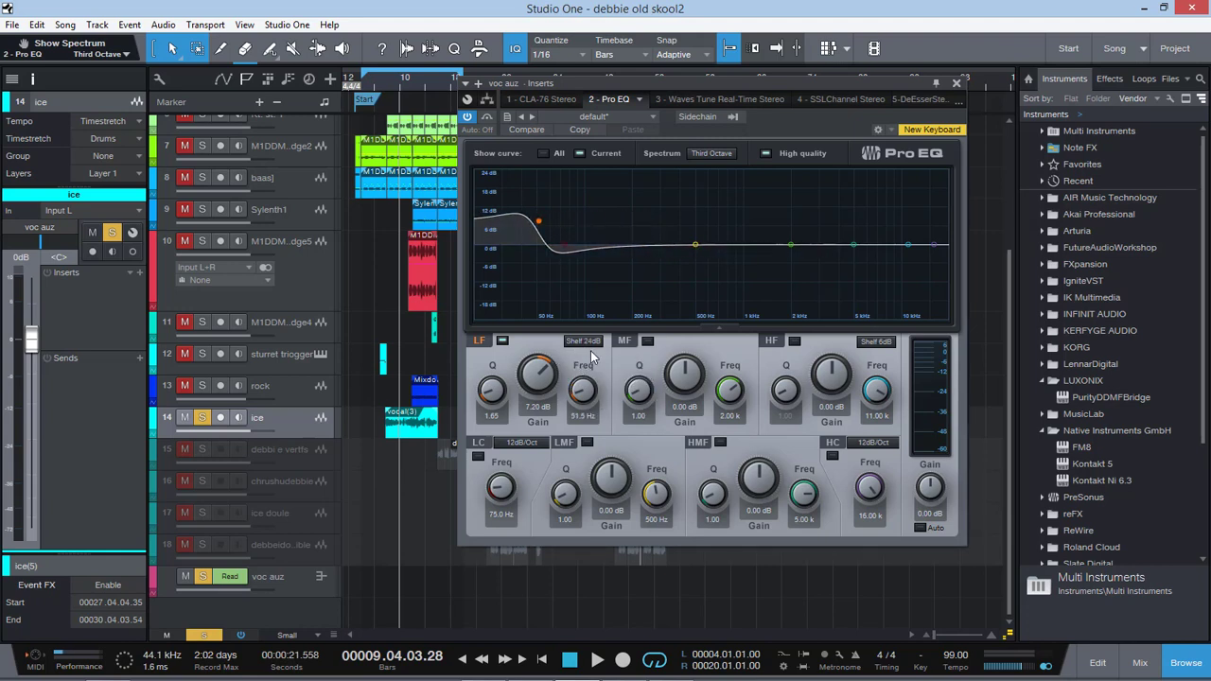
Return the LF band to Peaking and toggle the band off and on again.
left_click(591, 348)
left_click(596, 354)
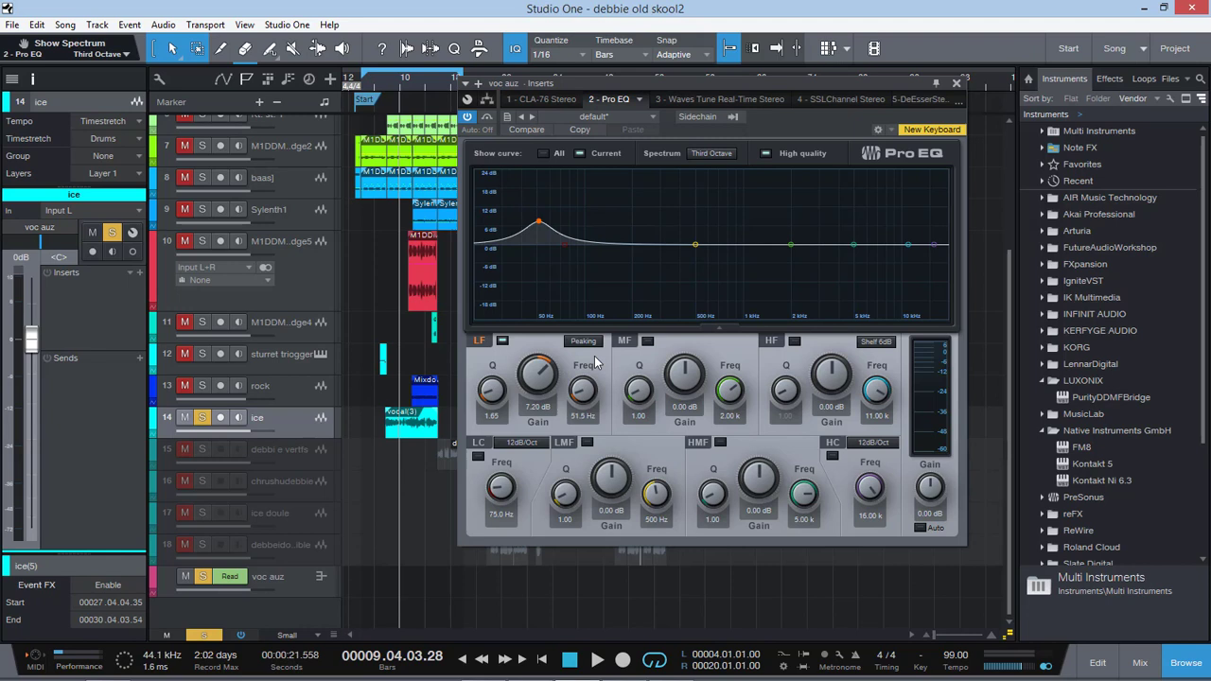
left_click(503, 341)
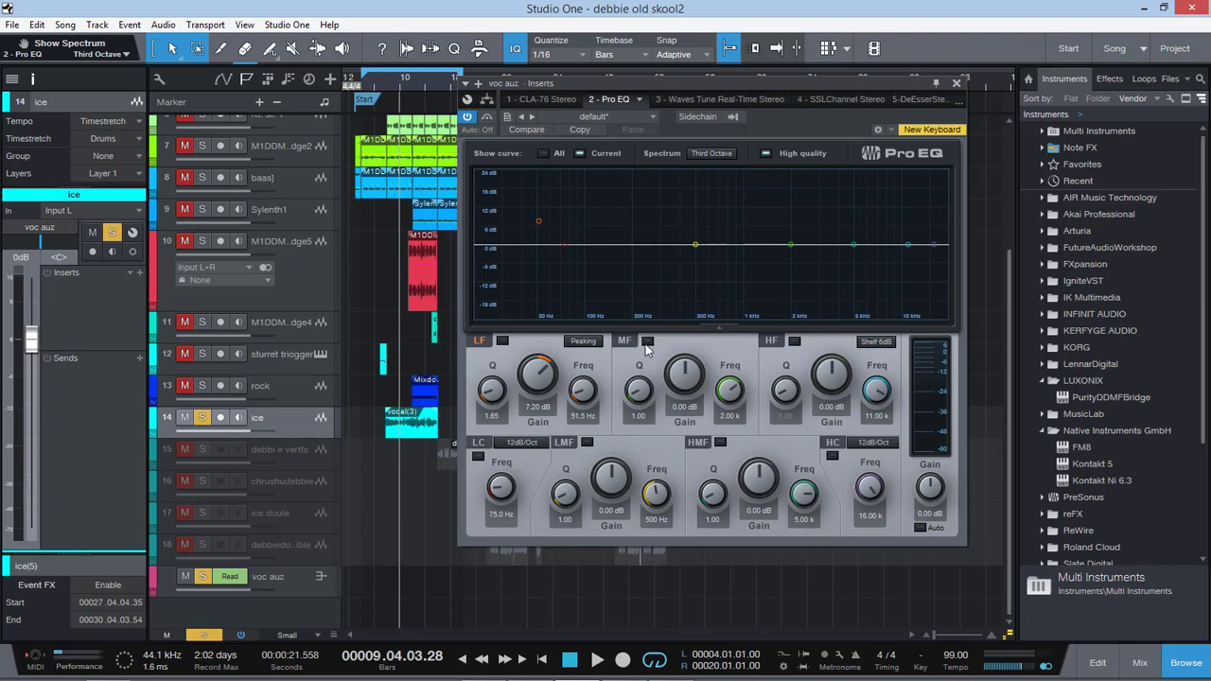
left_click(503, 342)
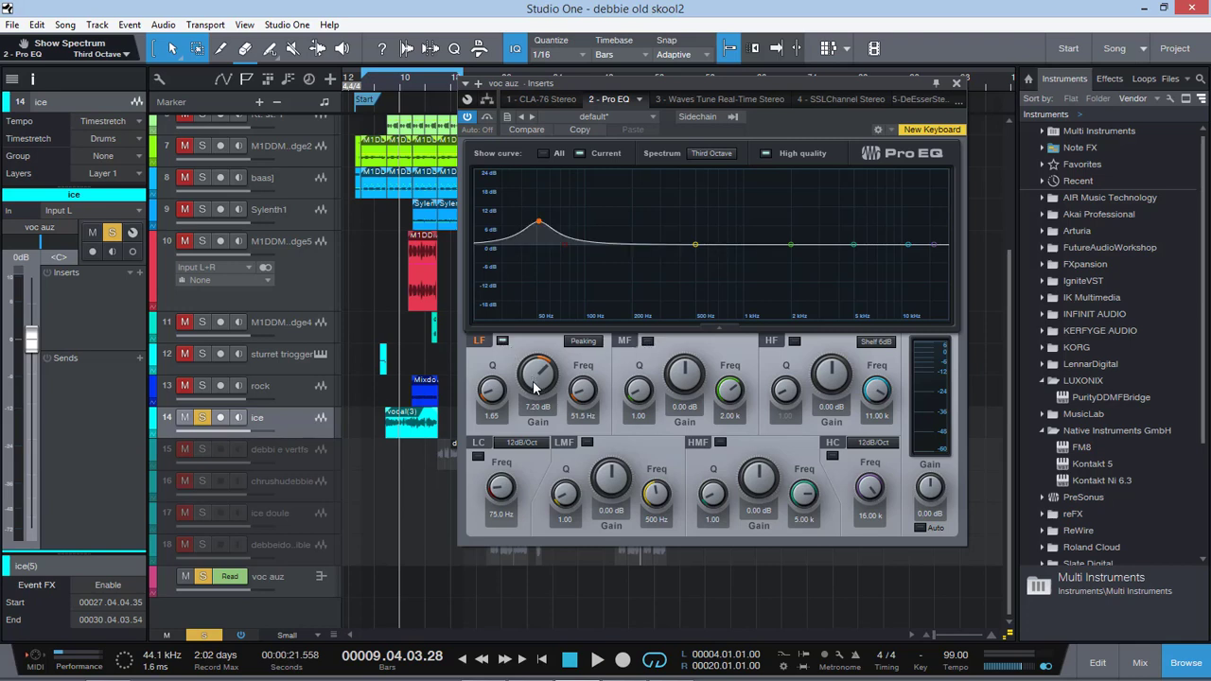
Set LF to about -1.92 dB at 49.7 Hz, and enable MF with about 8.40 dB gain and a Q of 1.39.
mouse_move(535, 380)
left_mouse_down()
mouse_move(539, 369)
mouse_move(553, 385)
mouse_move(581, 383)
mouse_move(607, 286)
mouse_move(581, 396)
mouse_move(539, 383)
mouse_move(536, 404)
left_mouse_up()
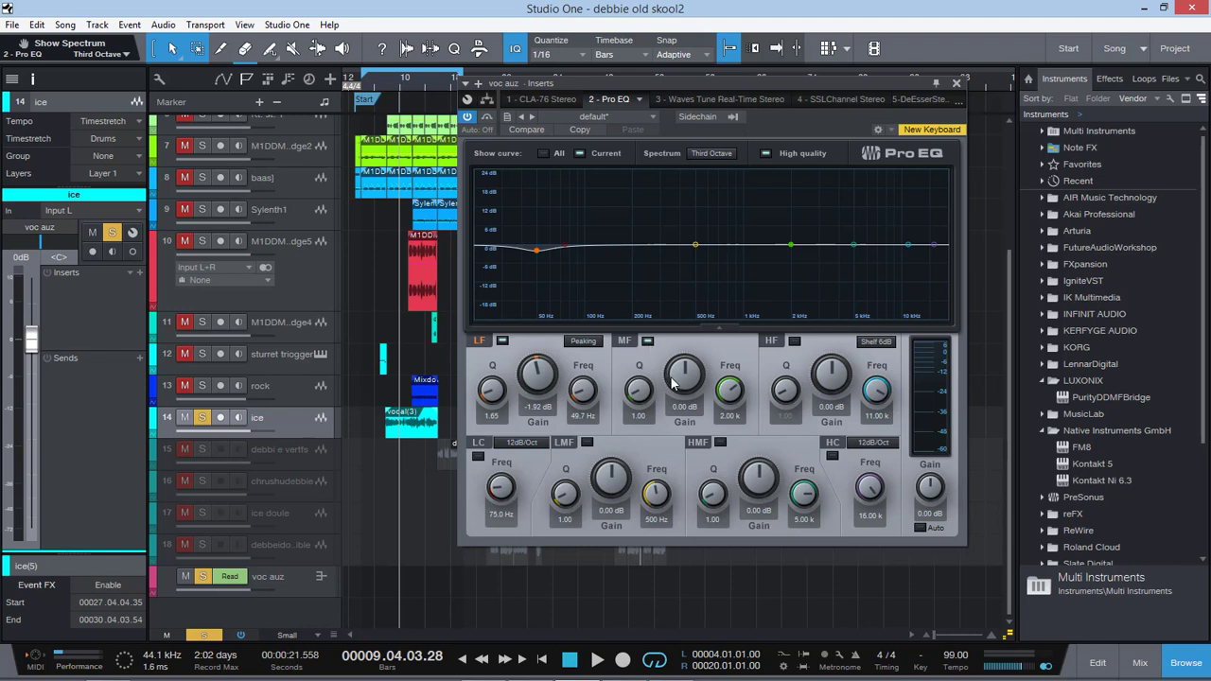
mouse_move(680, 382)
left_mouse_down()
mouse_move(687, 362)
mouse_move(638, 378)
mouse_move(645, 403)
mouse_move(685, 369)
left_mouse_up()
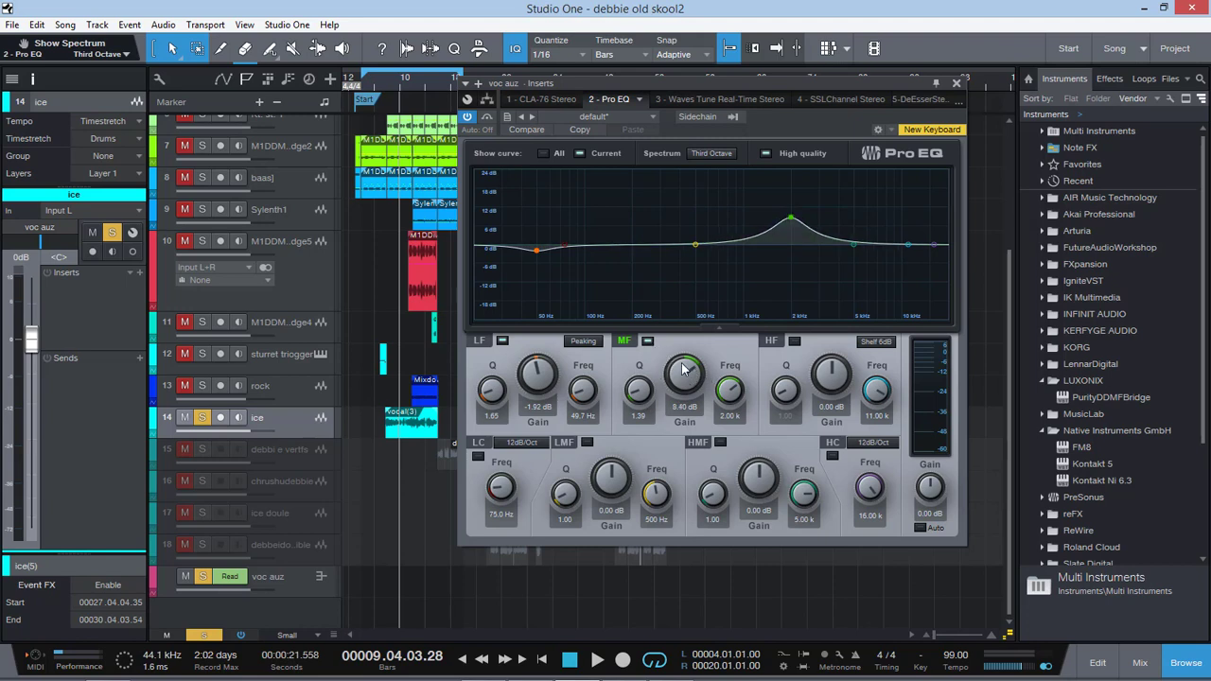
Try the Shelf 6dB type on the LF band and switch it back to Peaking.
left_click(591, 343)
left_click(611, 371)
left_click(594, 342)
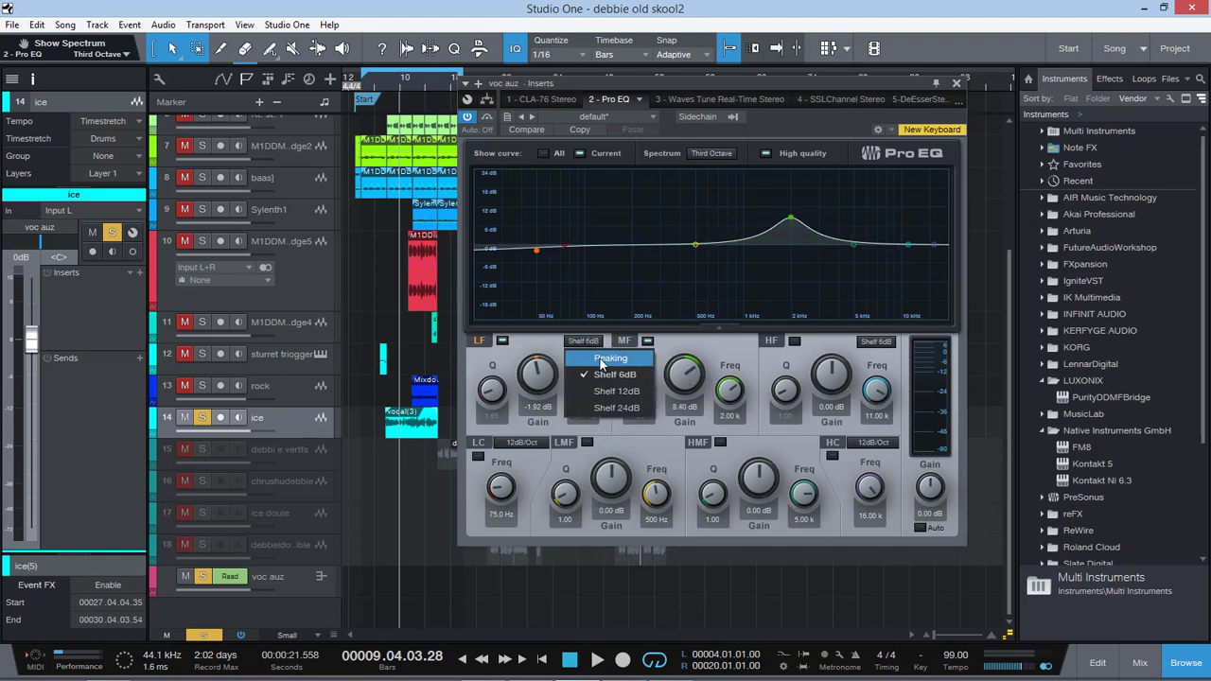
left_click(606, 357)
Set the MF band to about 2.64 dB at 815 Hz and disable the band.
mouse_move(687, 372)
left_mouse_down()
mouse_move(685, 361)
mouse_move(723, 409)
mouse_move(691, 396)
left_mouse_up()
left_click(649, 341)
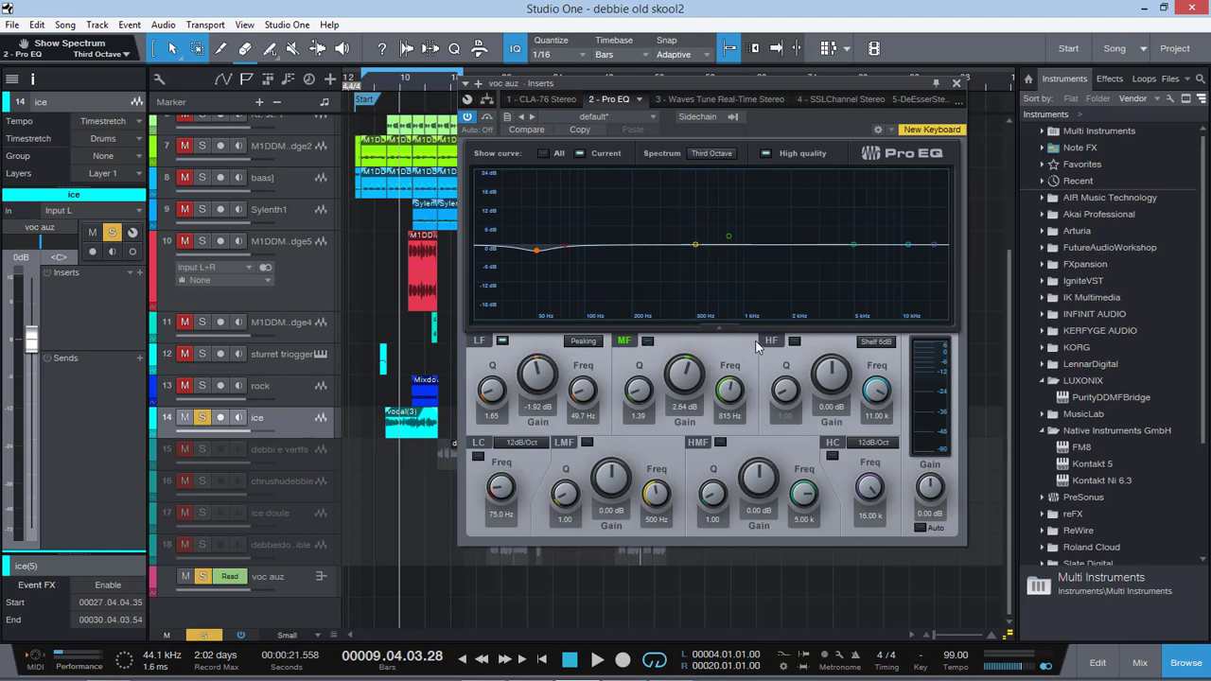
Boost the HF band to about 9.12 dB as a Shelf 24dB filter, and move it to about 6.11 kHz during playback.
left_click_drag(824, 375, 824, 354)
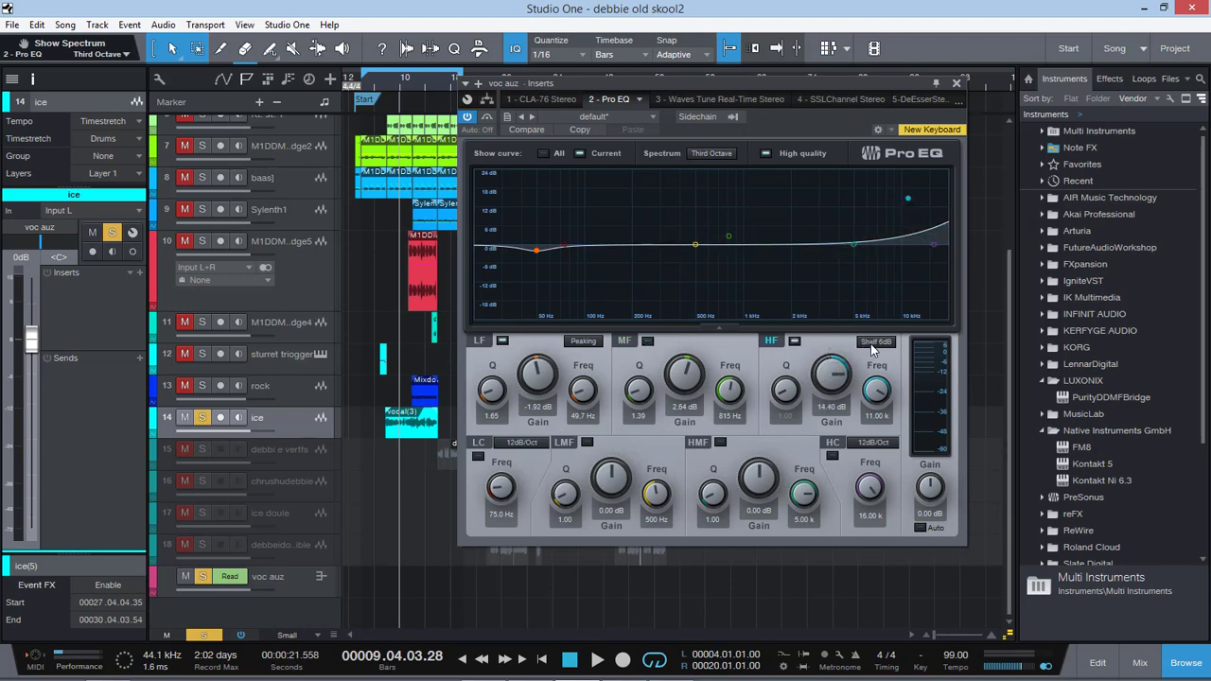
left_click(872, 344)
left_click(908, 402)
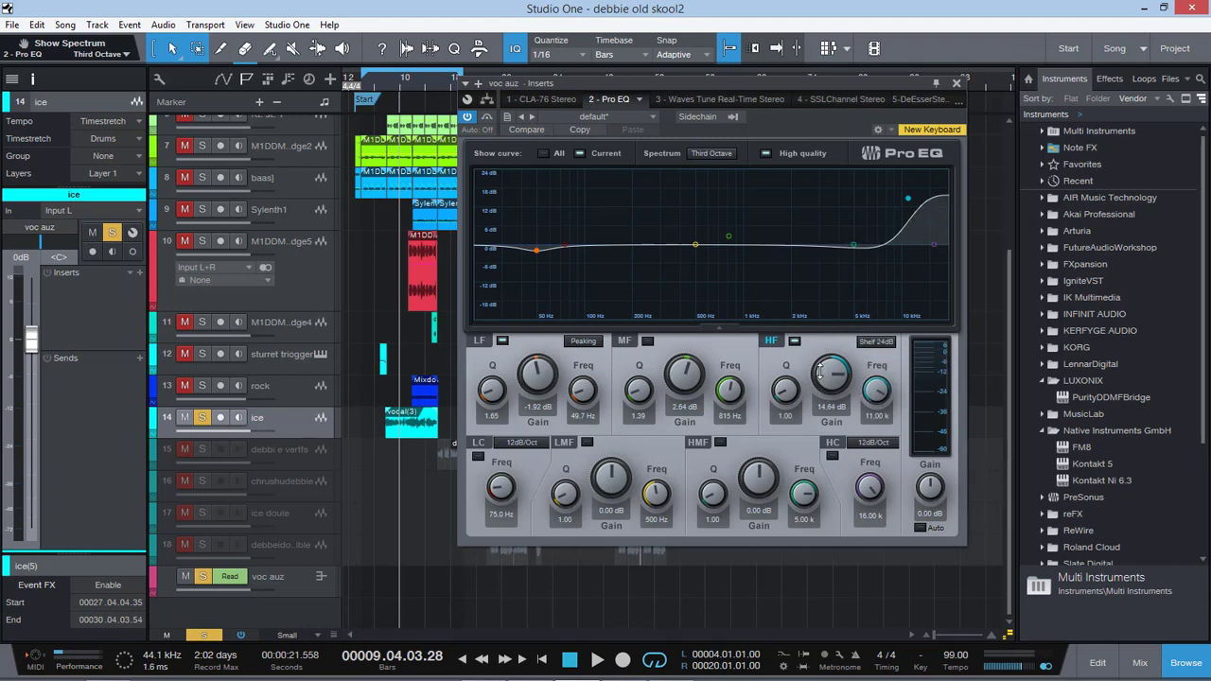
left_click_drag(820, 371, 820, 362)
left_click_drag(879, 389, 849, 394)
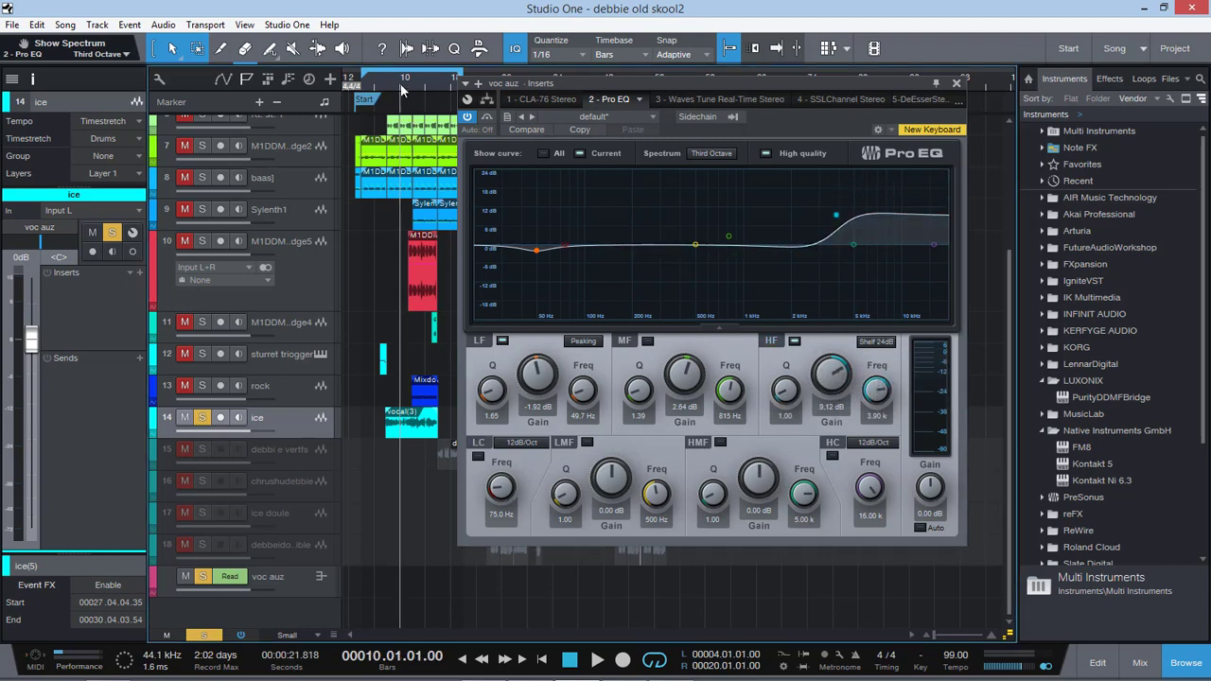
key("space")
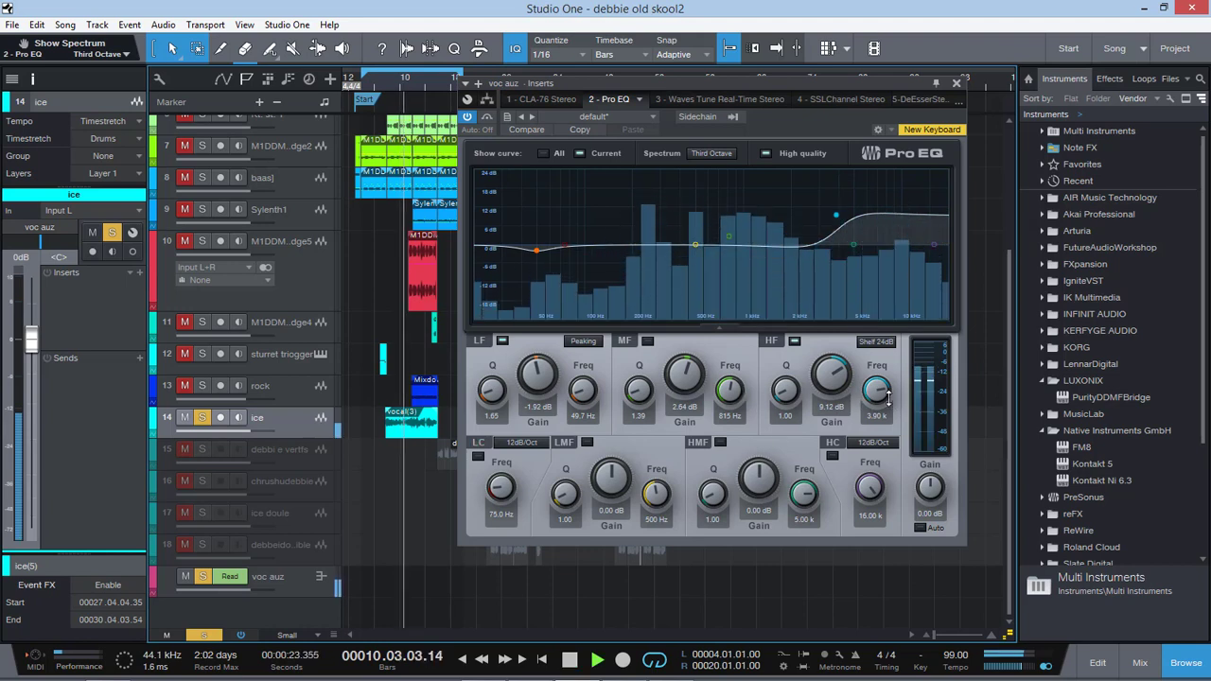
left_click_drag(888, 397, 874, 396)
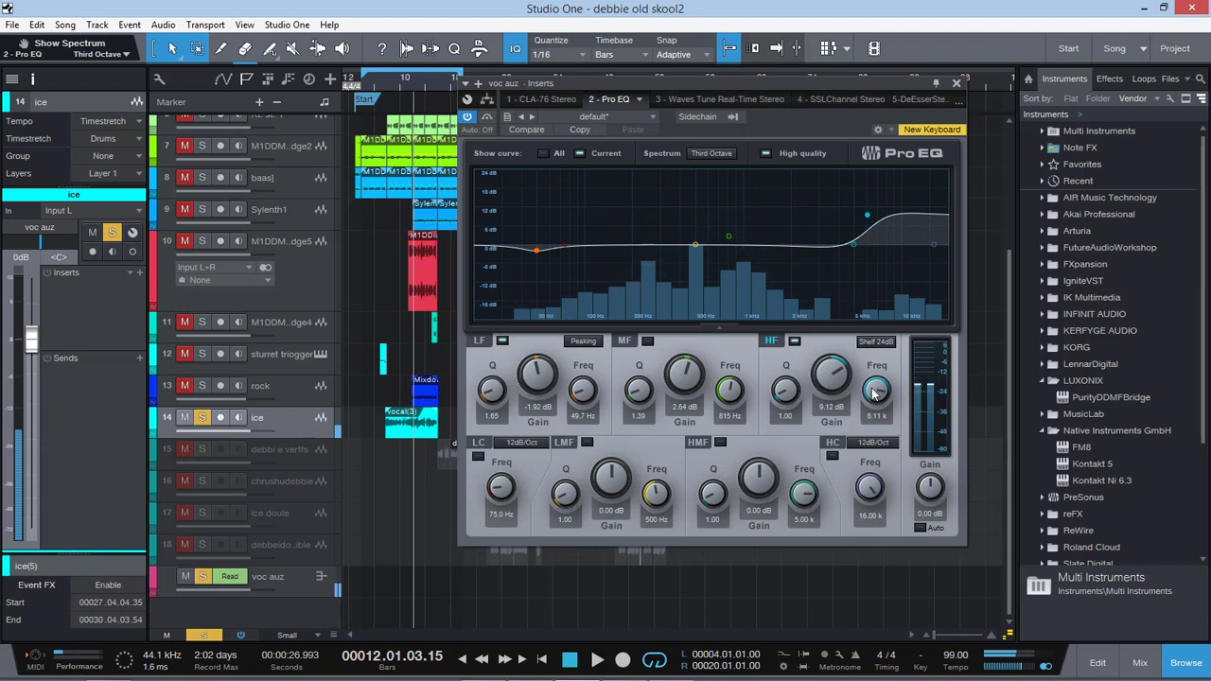
Change the HF band's filter type to Peaking and set its gain to about 5.76 dB.
left_click(885, 342)
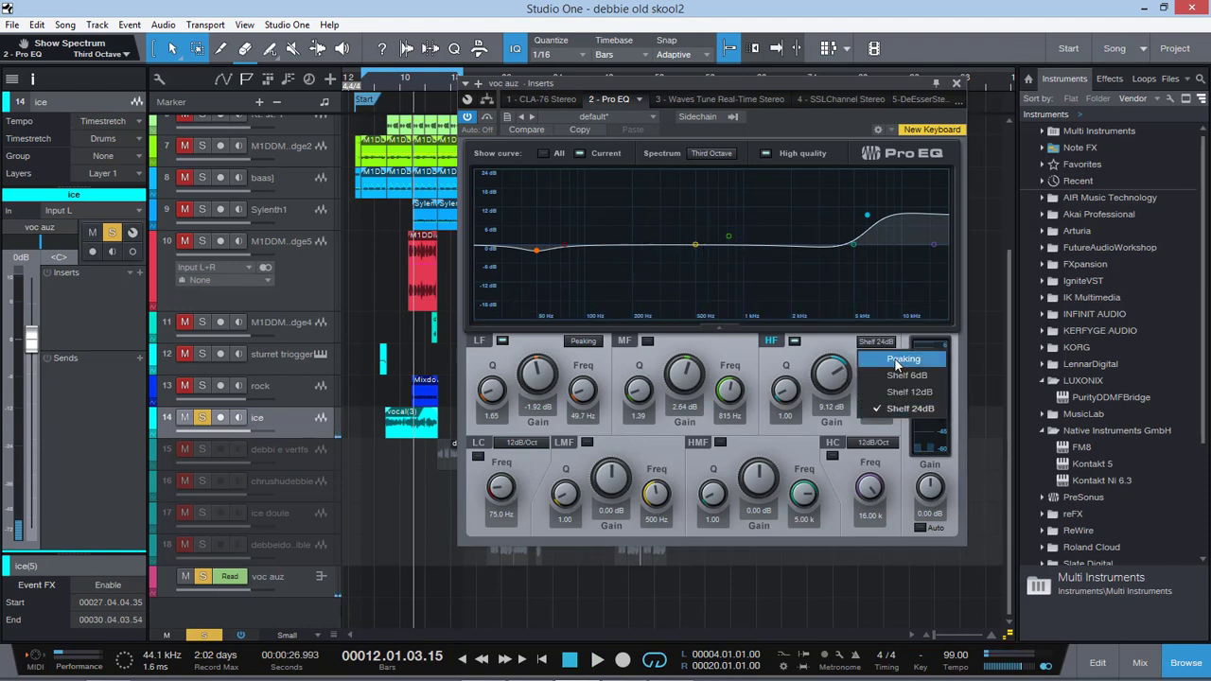
left_click(897, 365)
left_click_drag(827, 371, 828, 383)
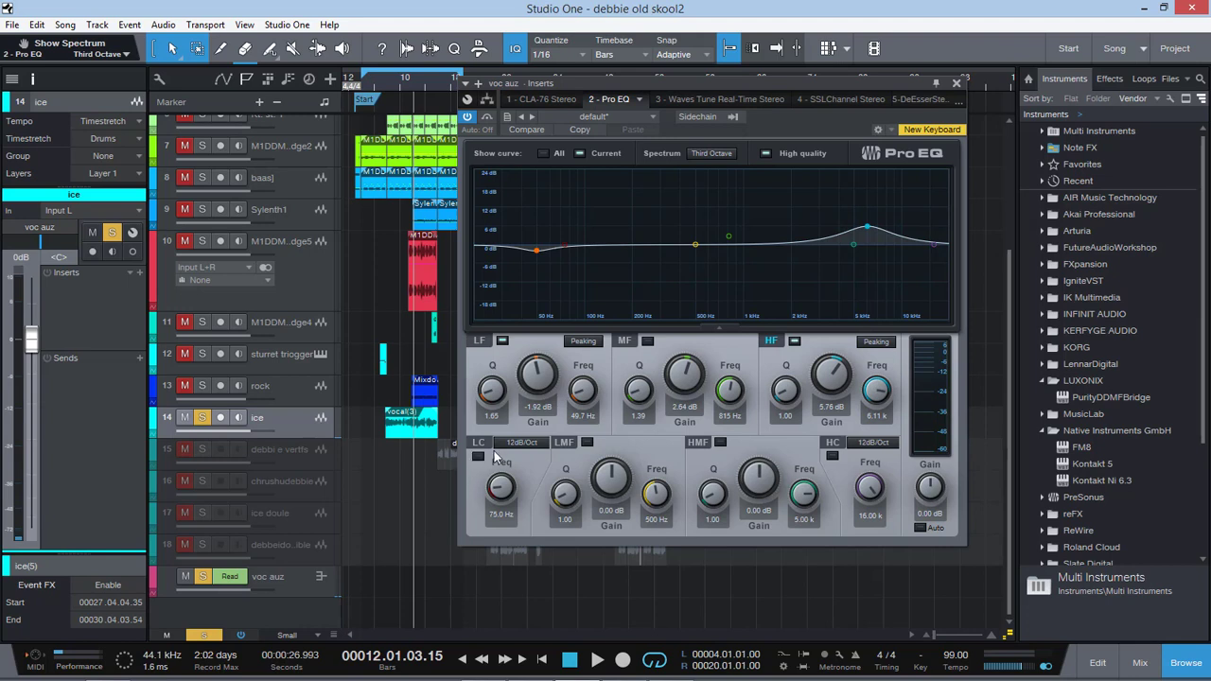
Disable the LF band and enable the low cut with a 24dB/Oct slope.
left_click(503, 342)
left_click(479, 457)
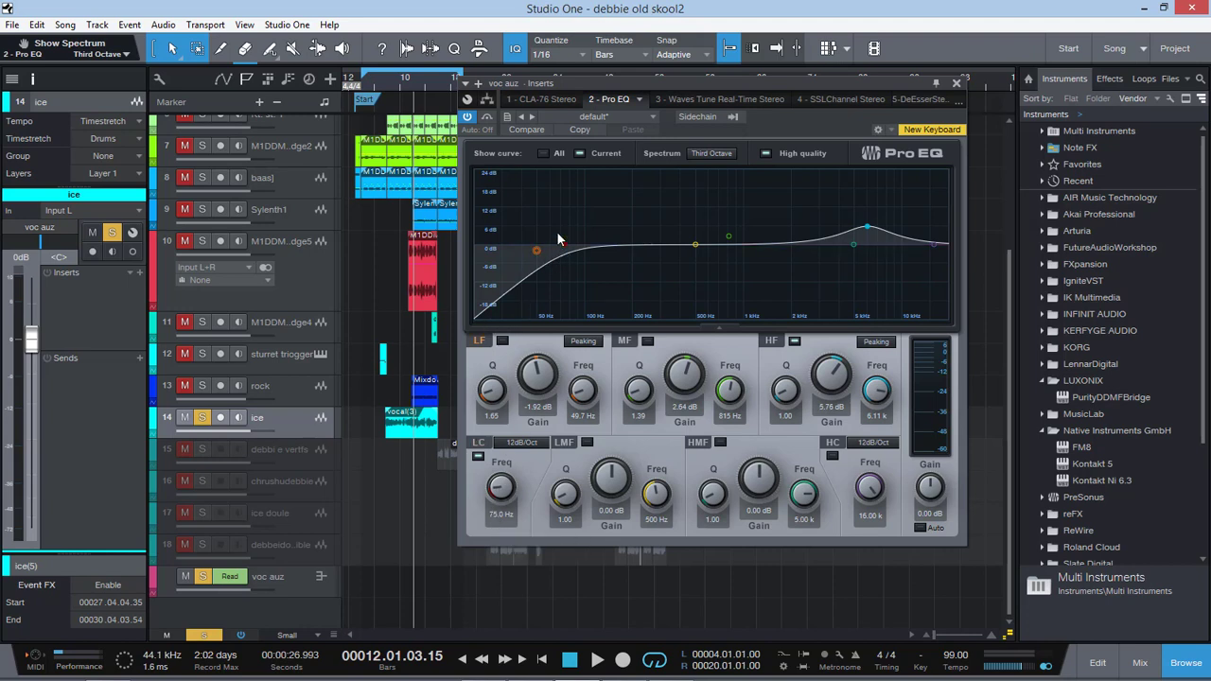
left_click(523, 442)
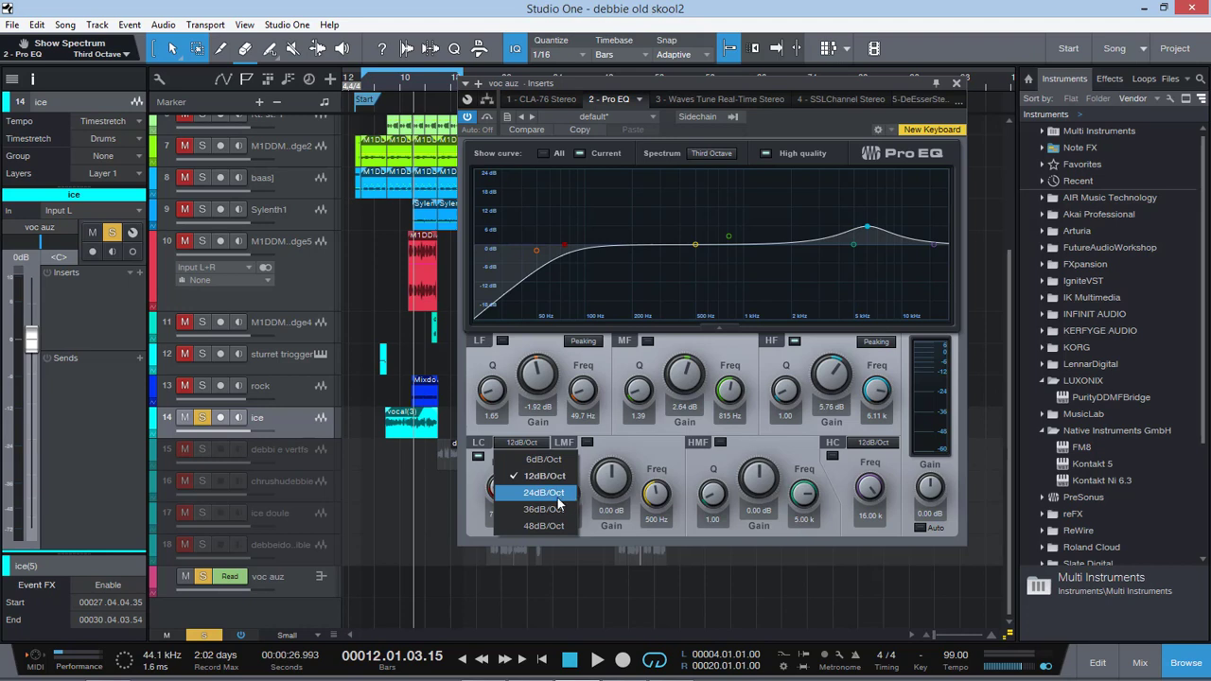
left_click(544, 493)
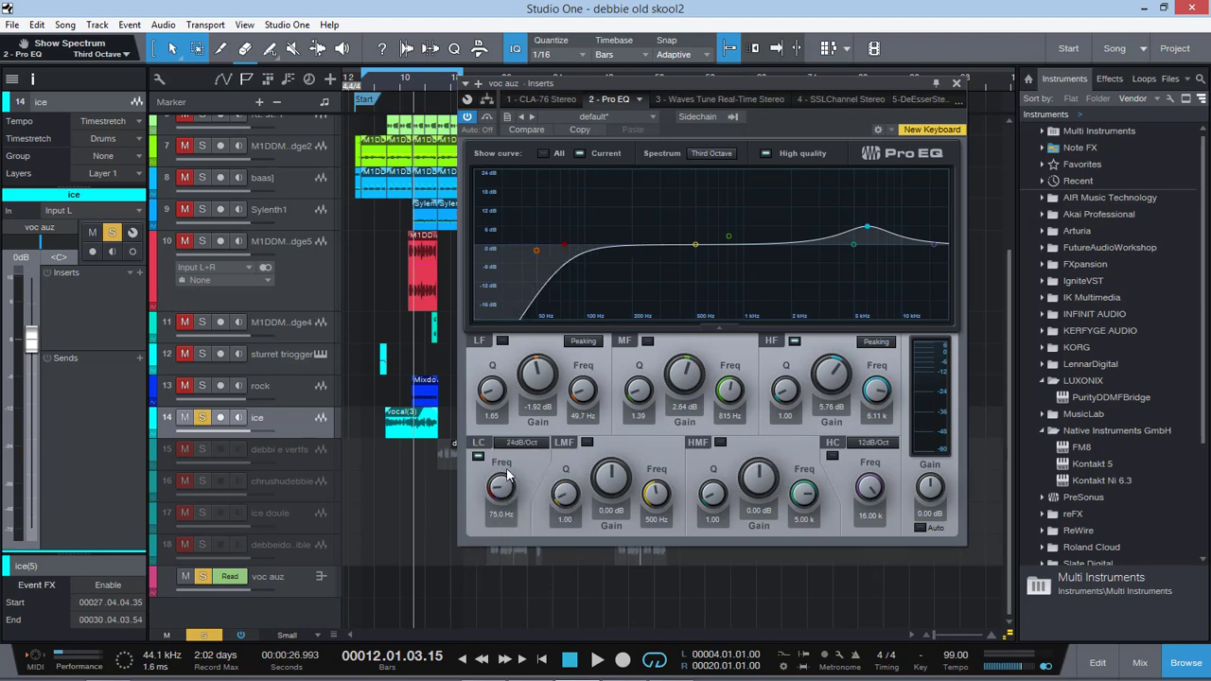
left_click_drag(502, 484, 502, 481)
Try the 36dB/Oct and 48dB/Oct low cut slopes, return to 12dB/Oct, and set the cutoff to about 49.5 Hz.
left_click(523, 442)
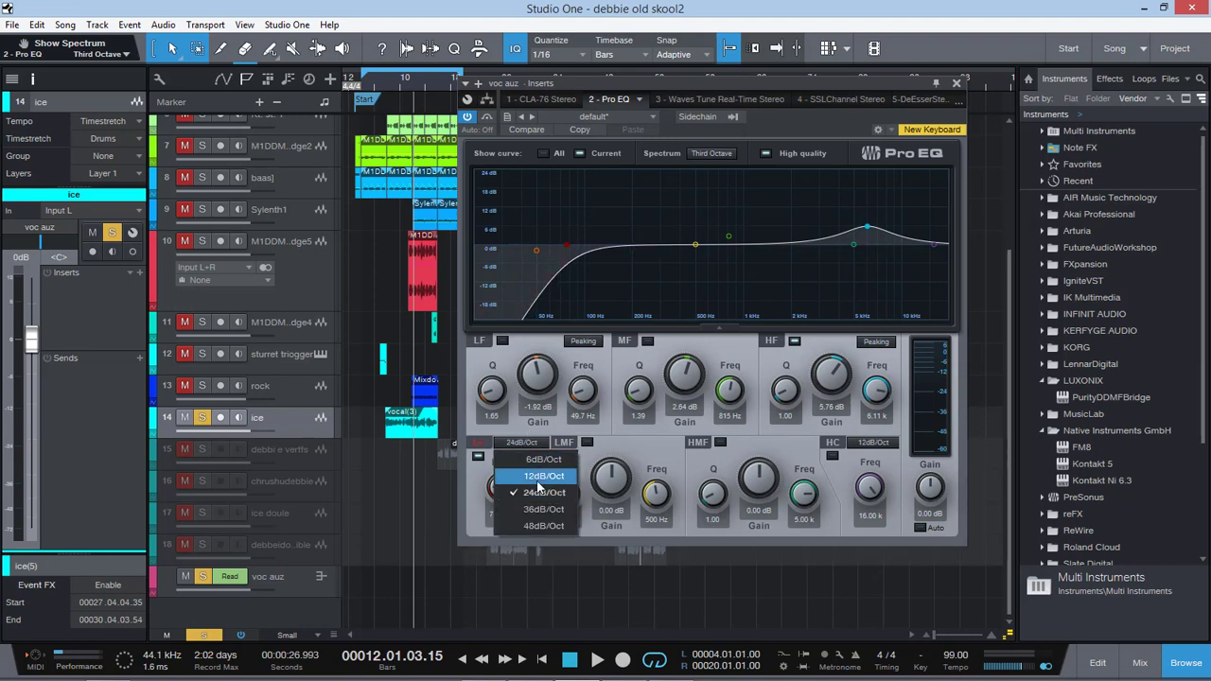
left_click(545, 511)
left_click(526, 443)
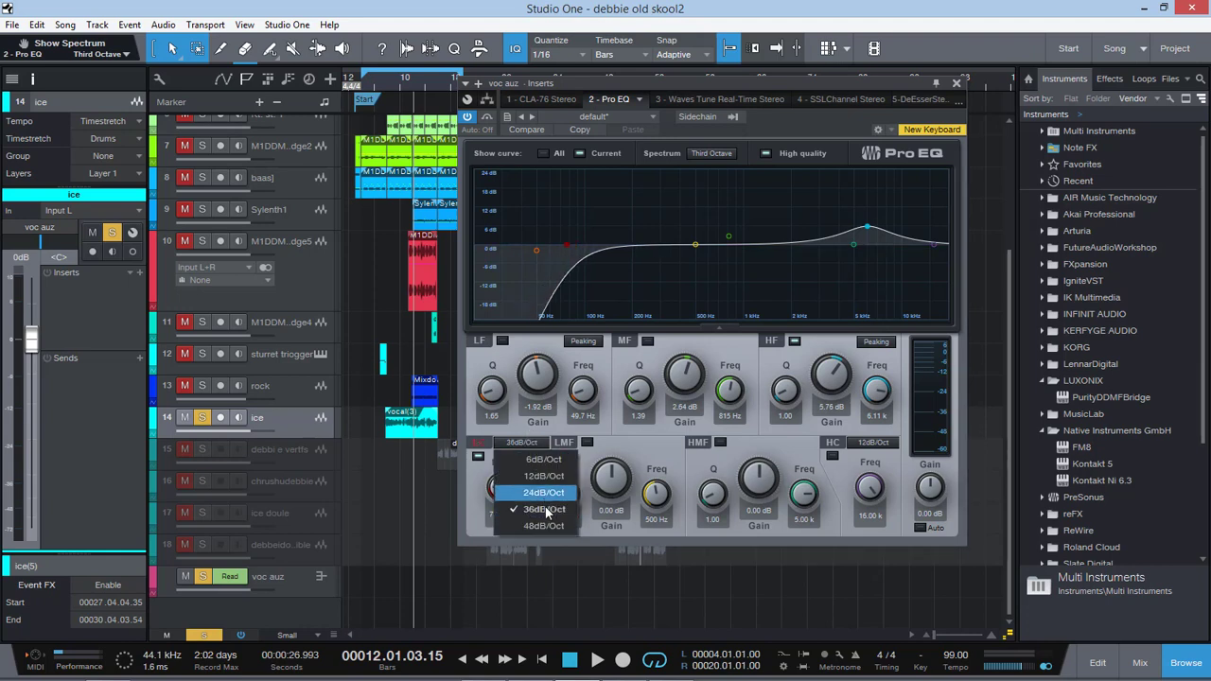
left_click(544, 525)
left_click(525, 444)
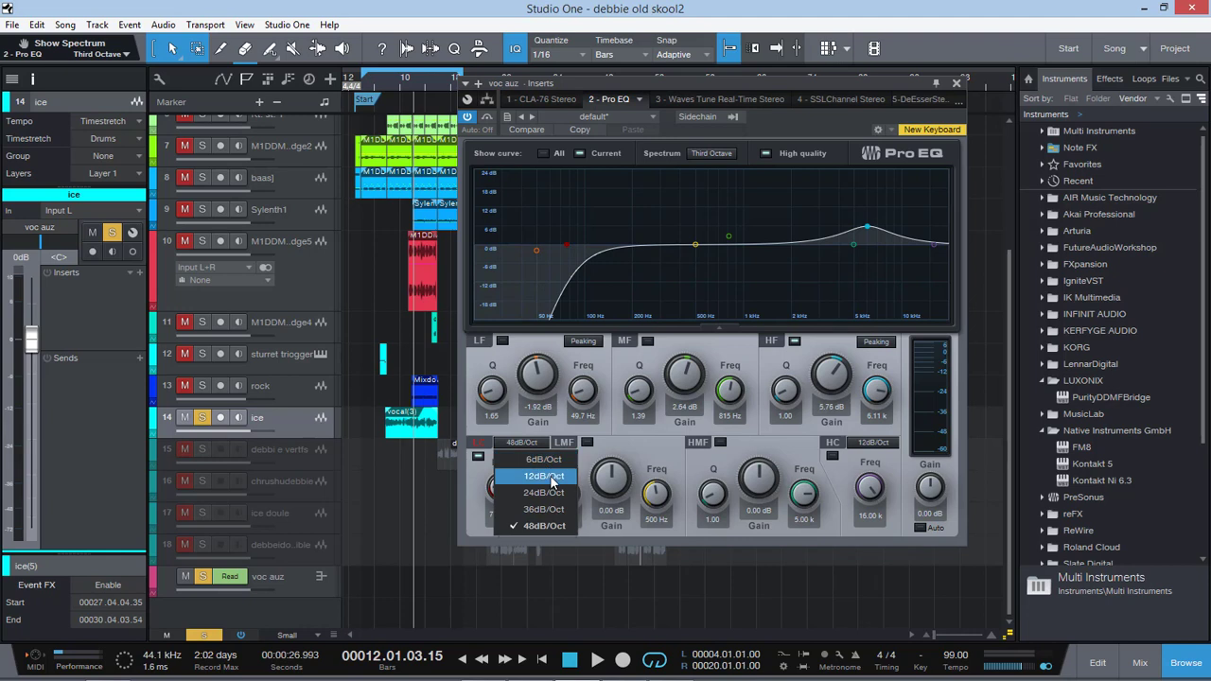
left_click(544, 476)
mouse_move(503, 485)
left_mouse_down()
mouse_move(502, 503)
mouse_move(505, 465)
mouse_move(499, 486)
left_mouse_up()
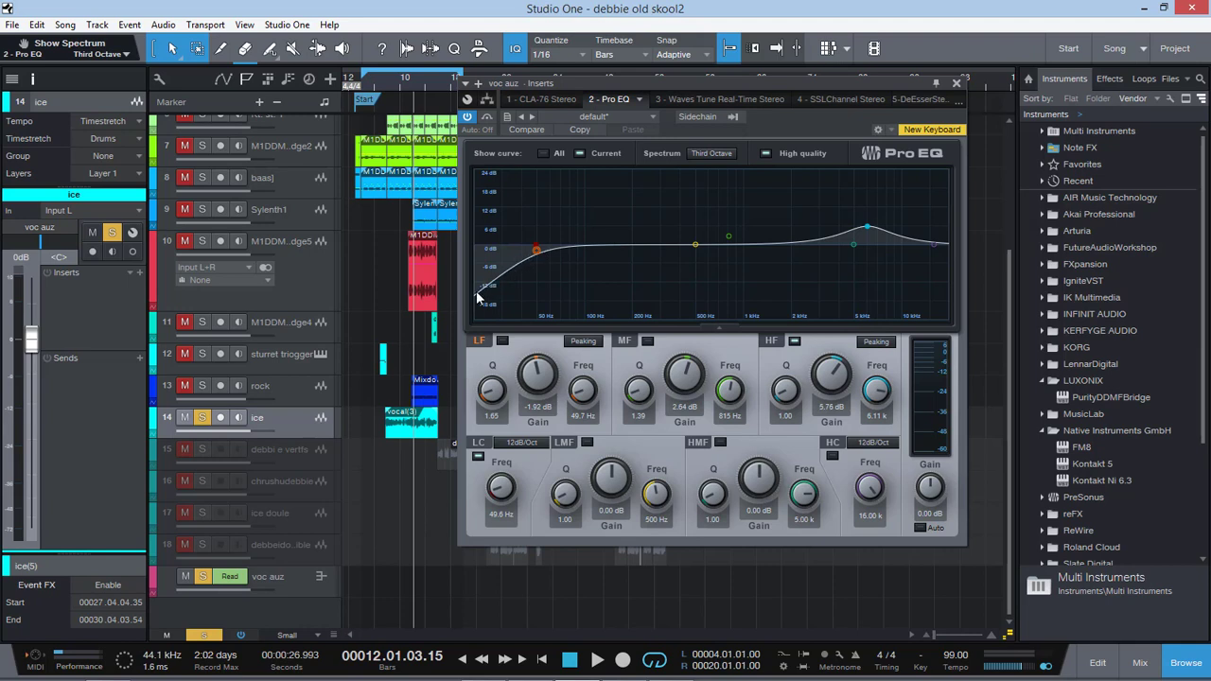
Set the low cut slope to 48dB/Oct and raise its cutoff to about 140 Hz while playing the vocal.
left_click(522, 442)
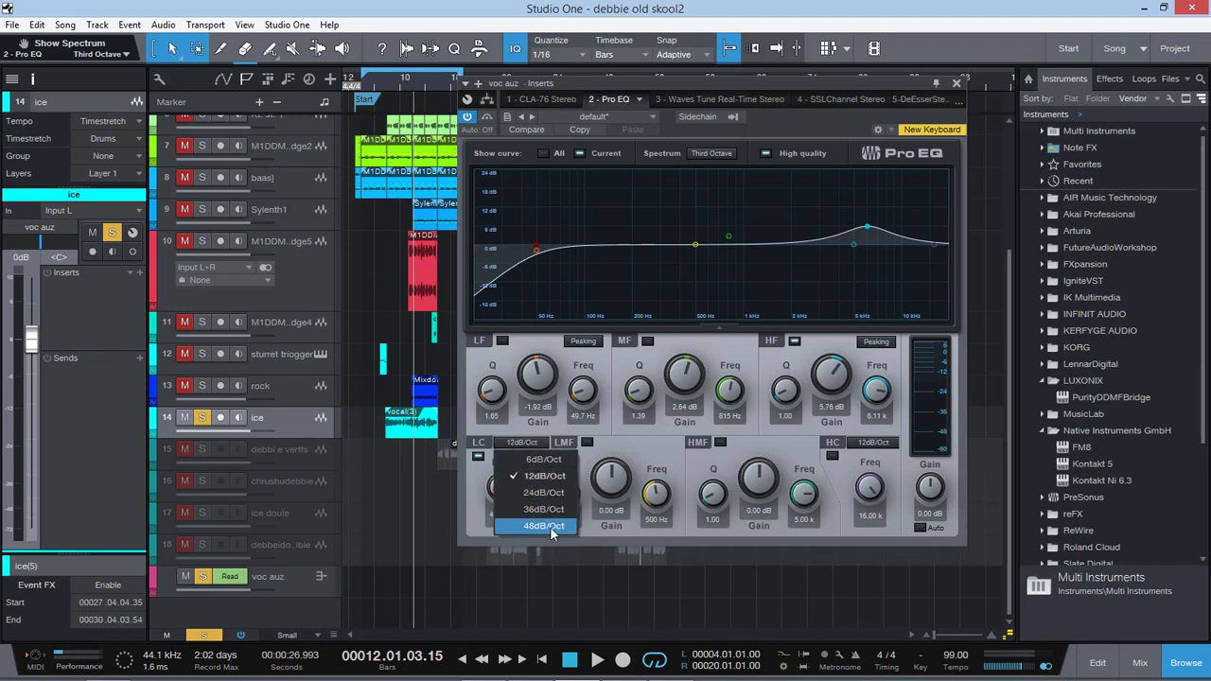
left_click(550, 528)
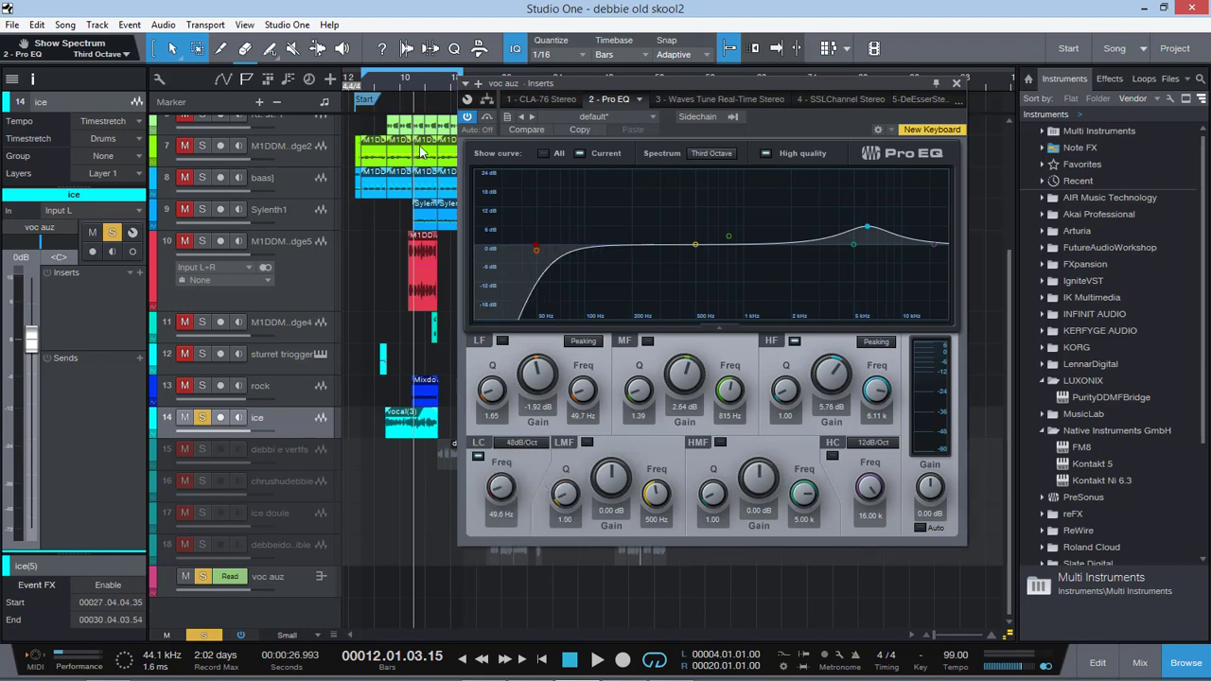
left_click(388, 83)
key("space")
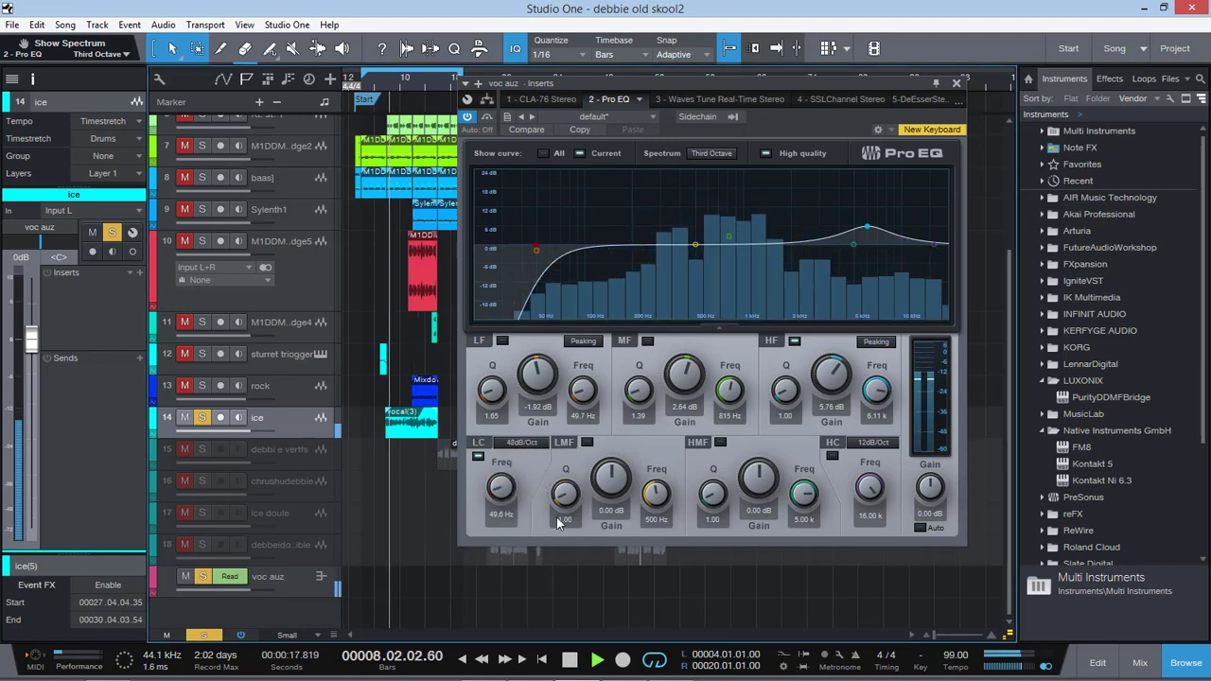
left_click_drag(503, 492, 514, 476)
key("space")
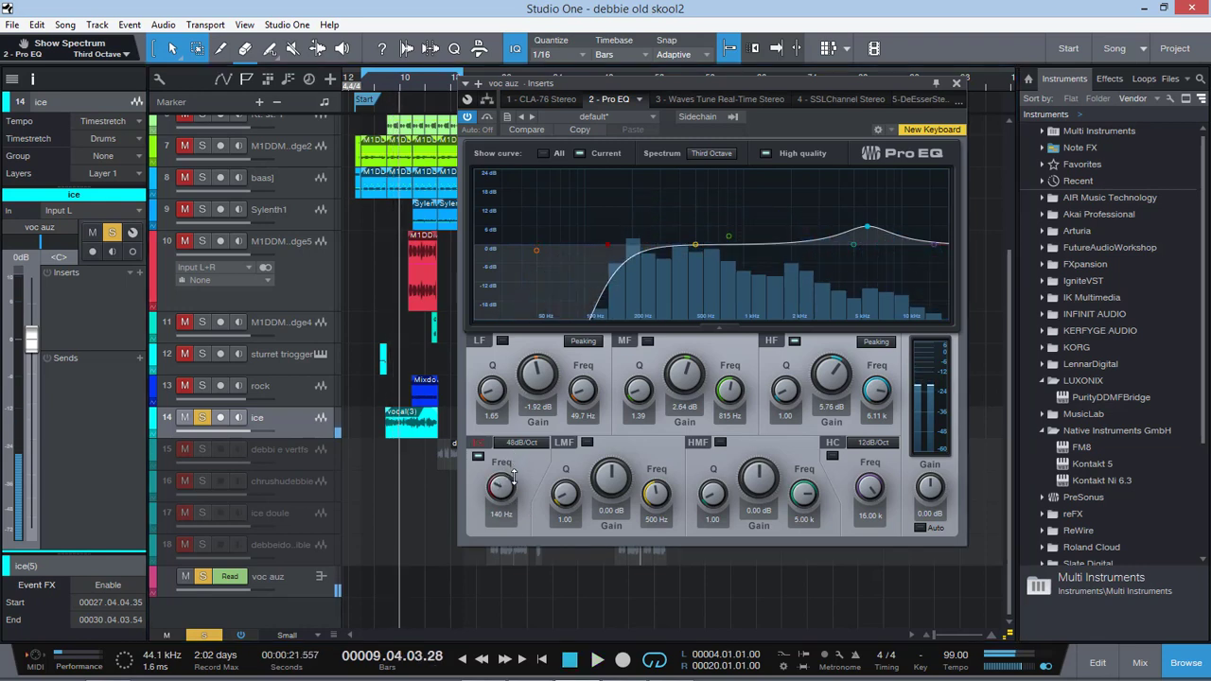
Switch the low cut slope to 12dB/Oct and play a short stretch of the vocal.
left_click(514, 453)
left_click(557, 476)
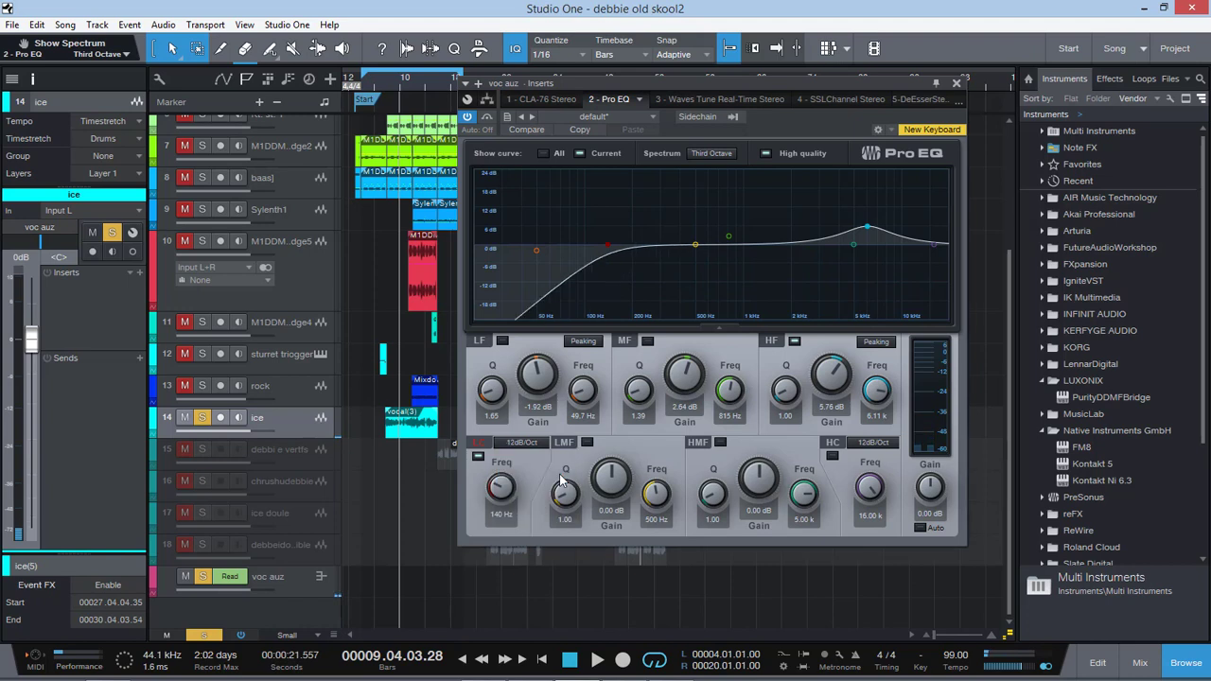
key("space")
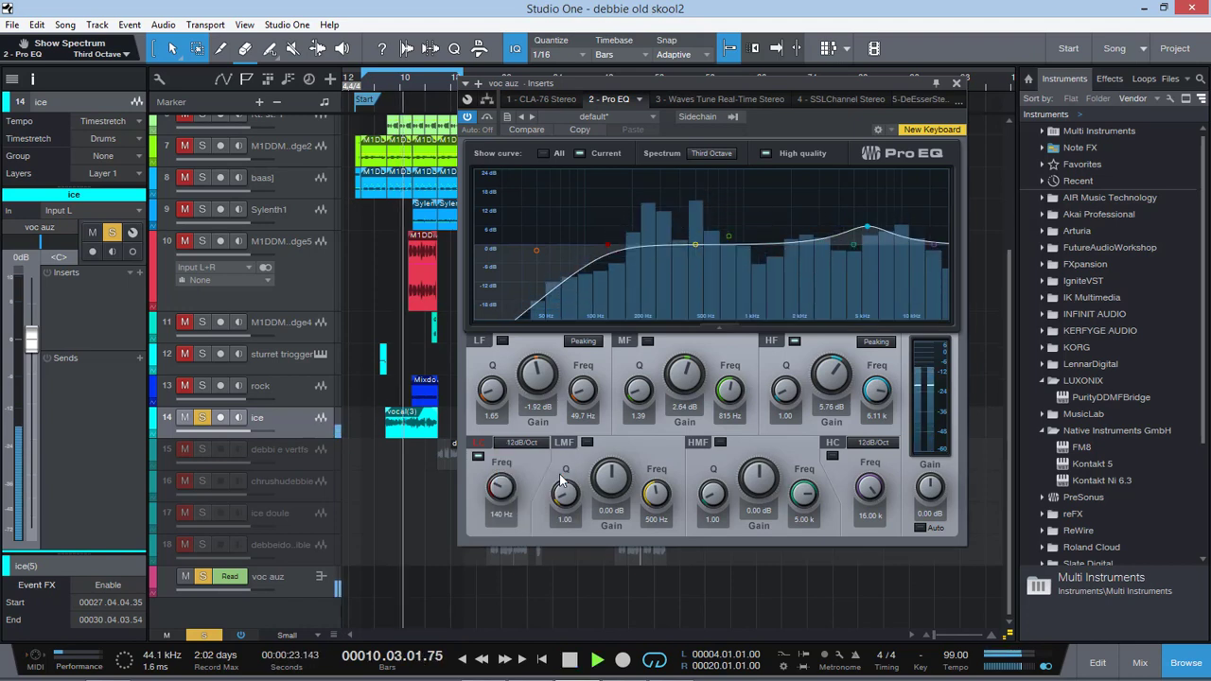
key("space")
Set the low cut slope back to 48dB/Oct and play the vocal from around bar 9 for comparison.
left_click(522, 443)
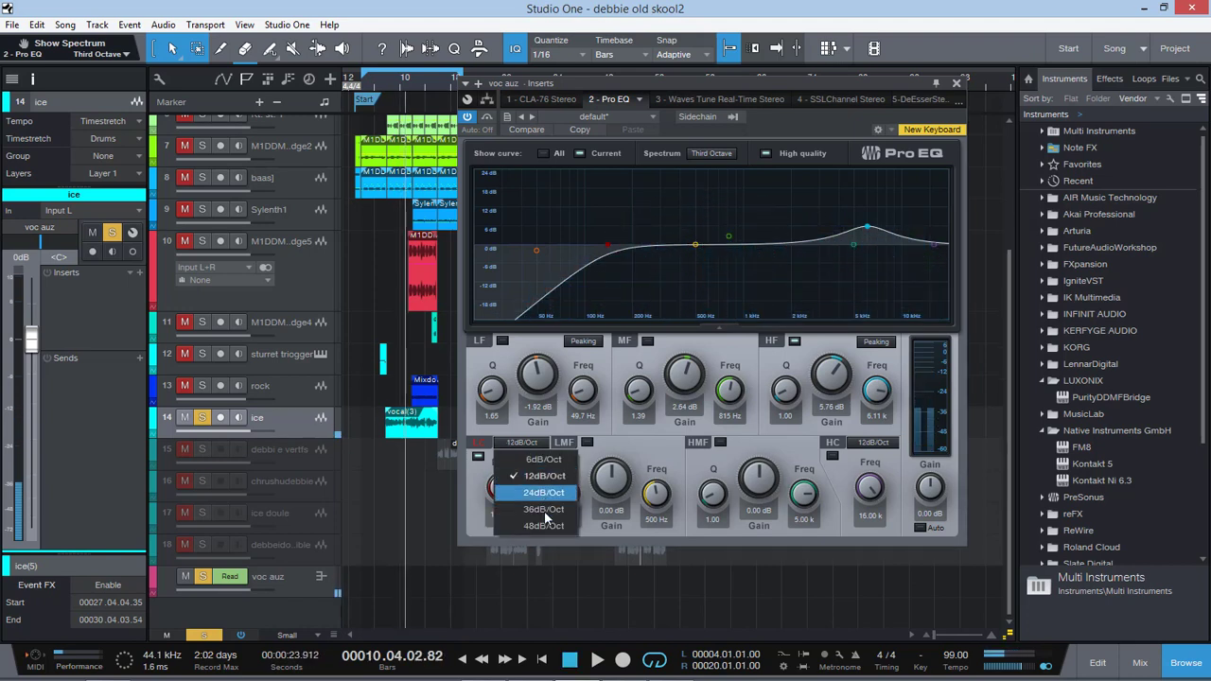
left_click(544, 523)
left_click(395, 80)
key("space")
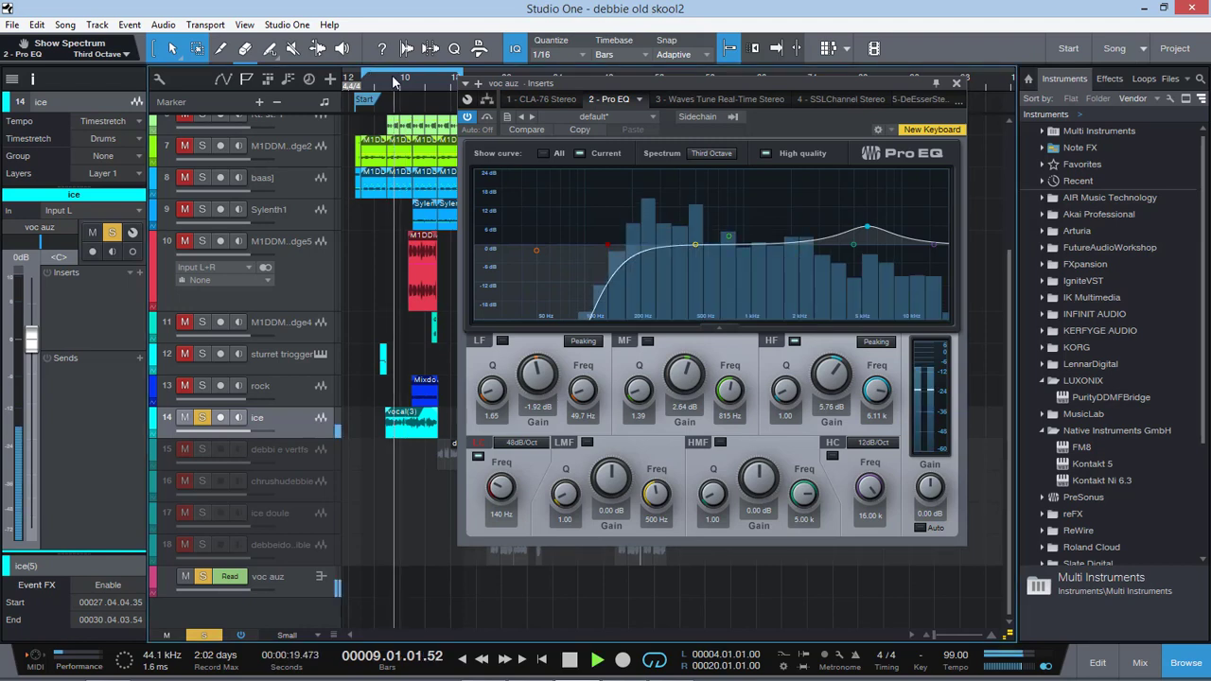
key("space")
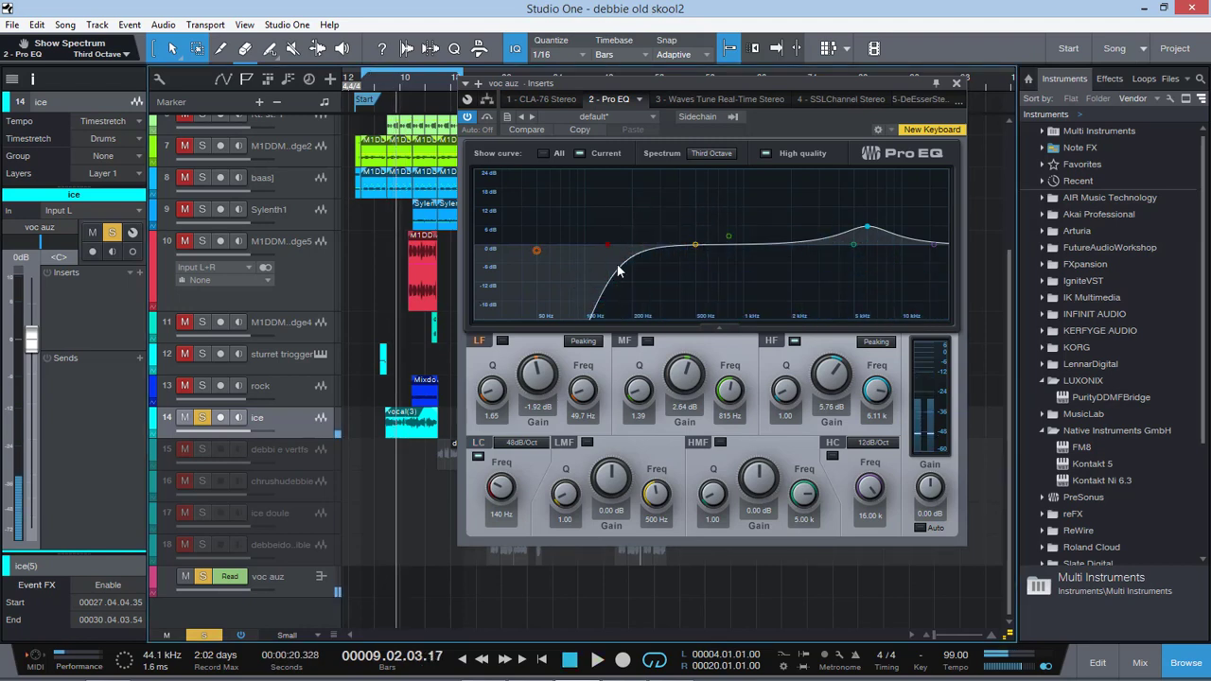
Return the low cut slope to 12dB/Oct and audition the vocal again.
left_click(522, 443)
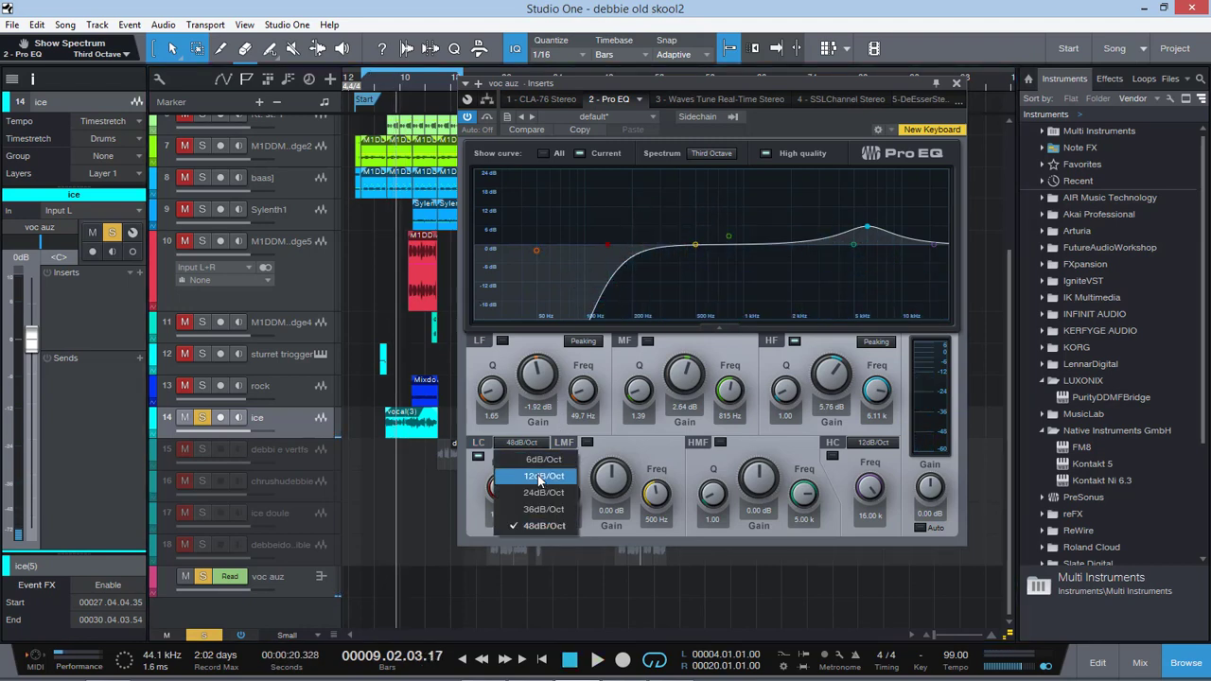
left_click(536, 452)
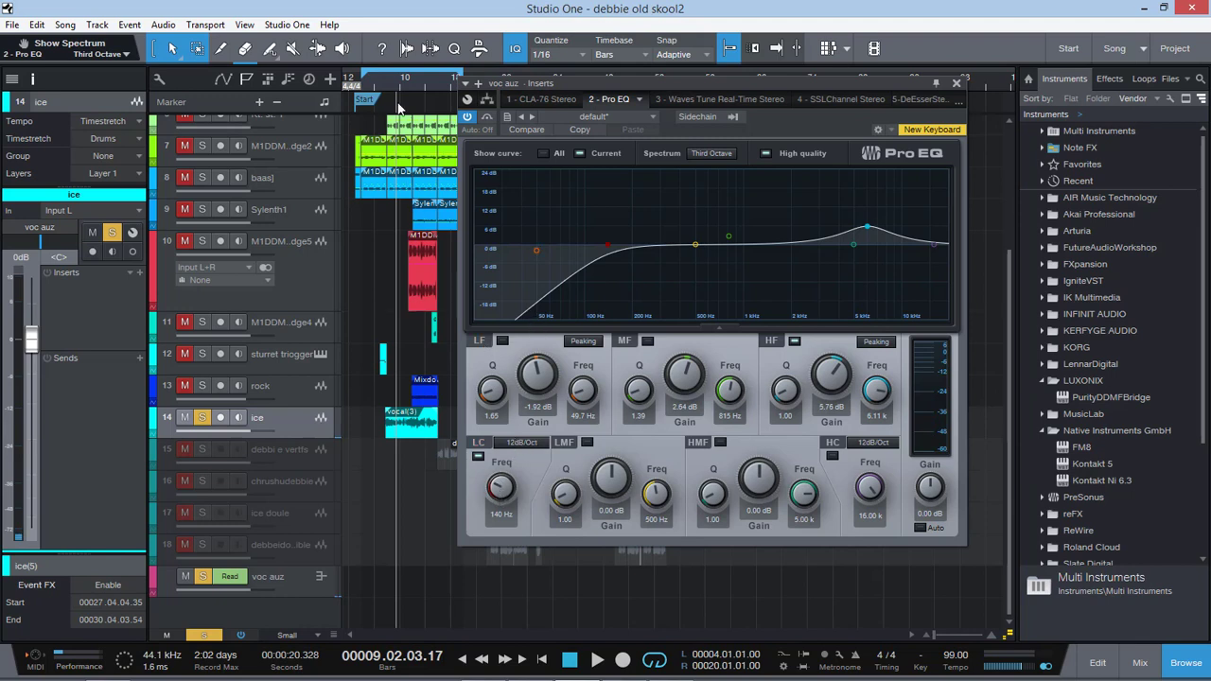
key("space")
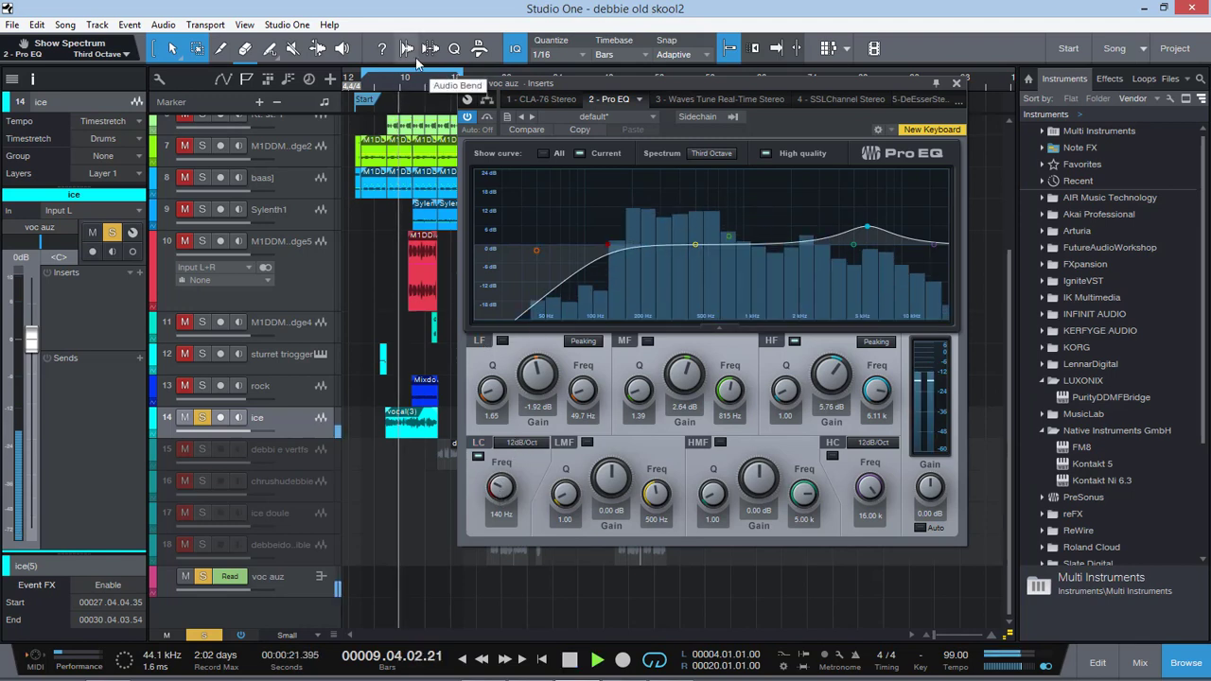
key("space")
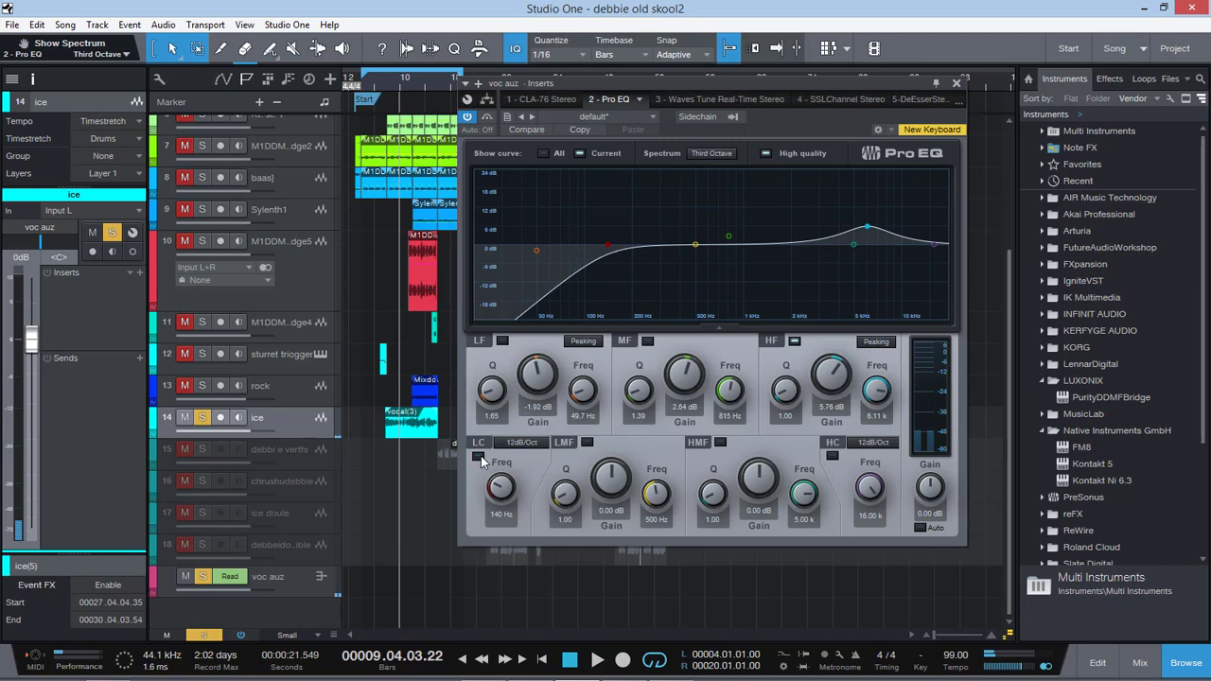
Disable the low cut, and enable the high cut at 20.00 kHz with a 6dB/Oct slope.
left_click(479, 458)
left_click(832, 456)
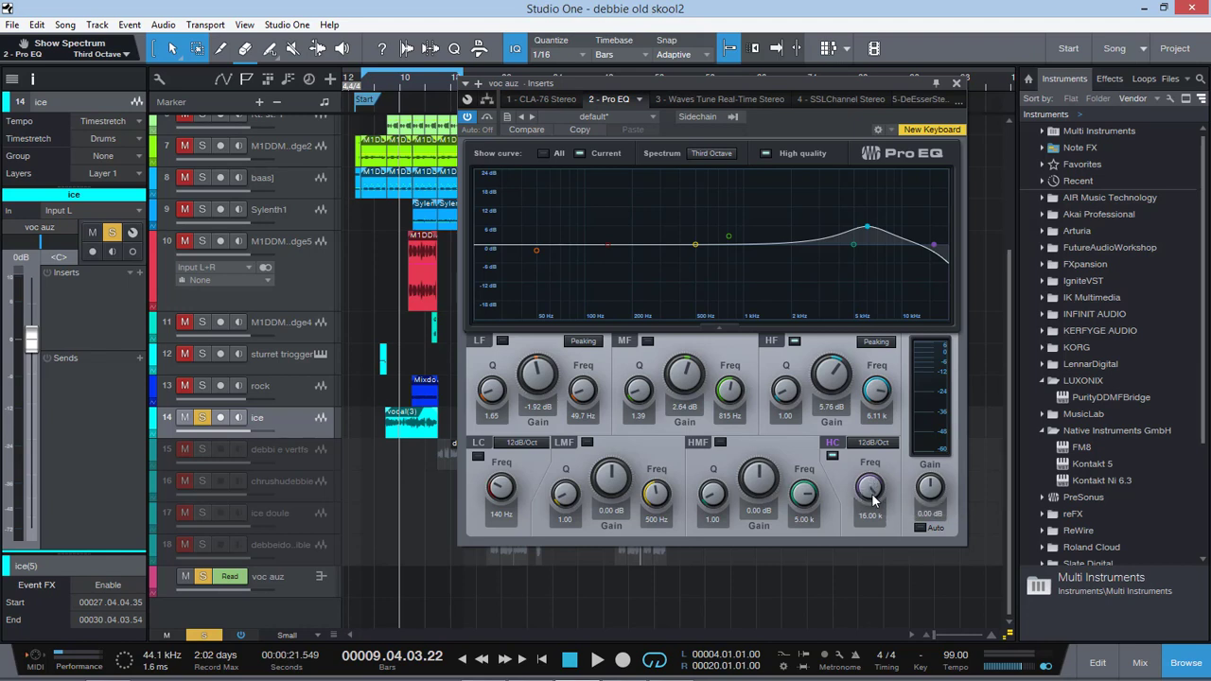
left_click_drag(873, 499, 878, 459)
left_click(873, 443)
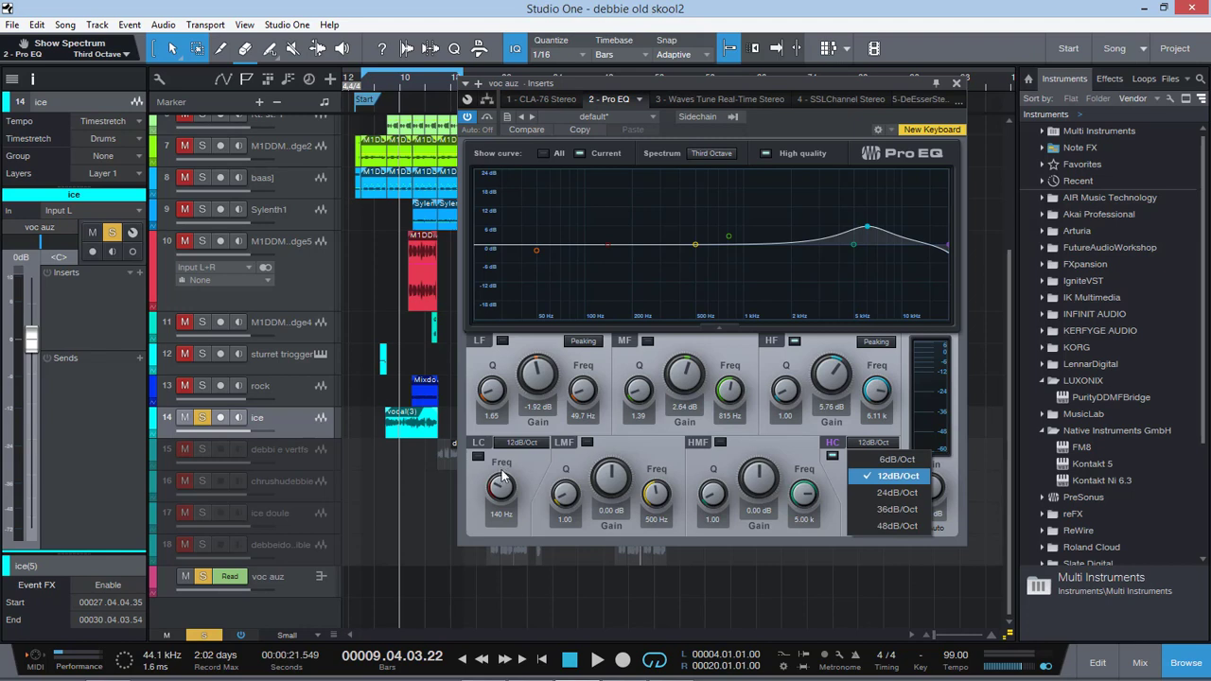
left_click(880, 460)
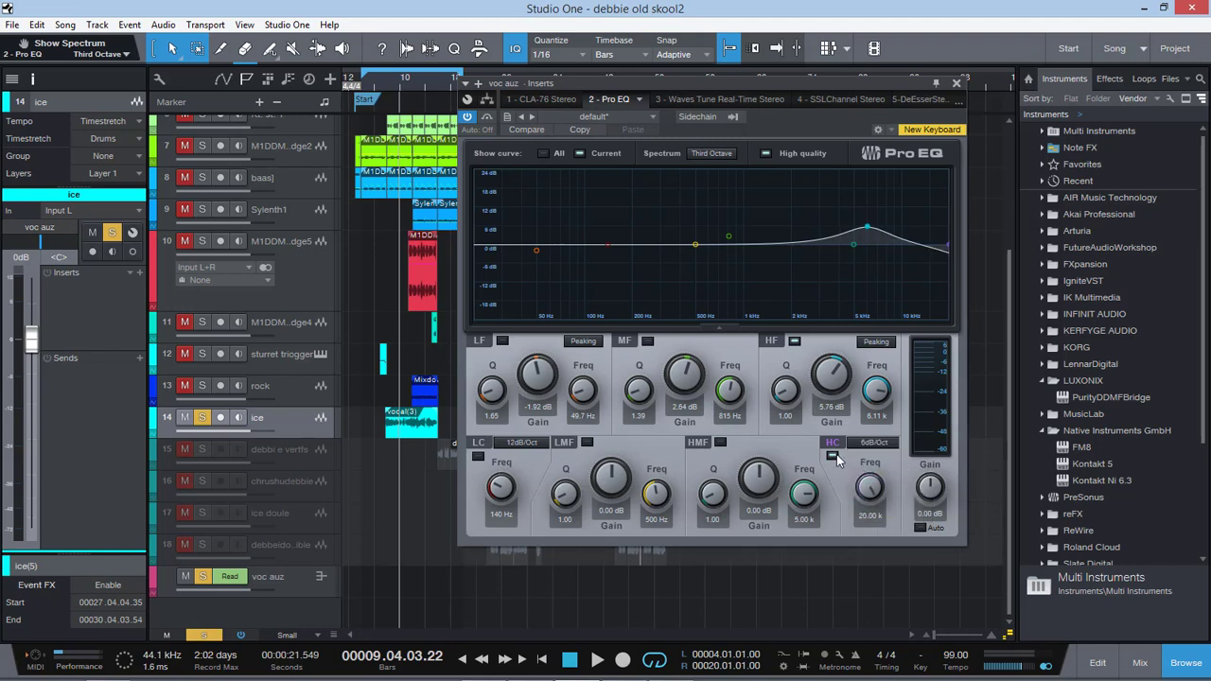
Lower the high cut to about 8.43 kHz, change its slope to 12dB/Oct, and lower it further to about 2.19 kHz.
left_click_drag(872, 478, 870, 498)
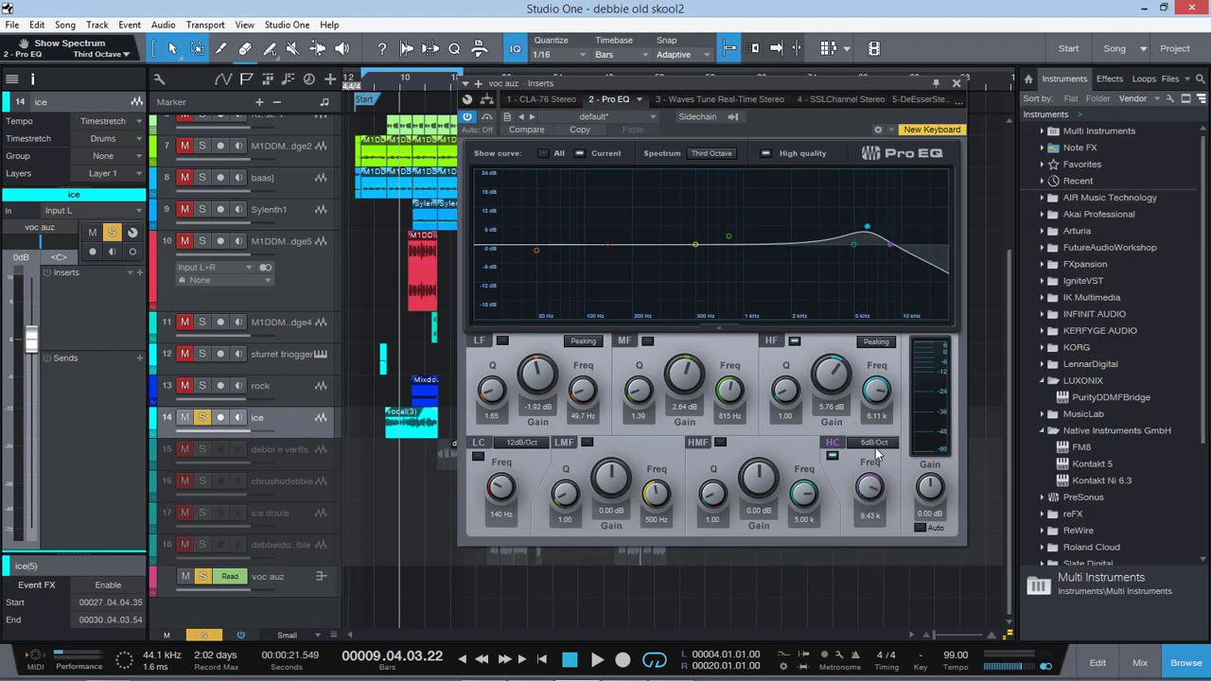
left_click(878, 455)
left_click(904, 481)
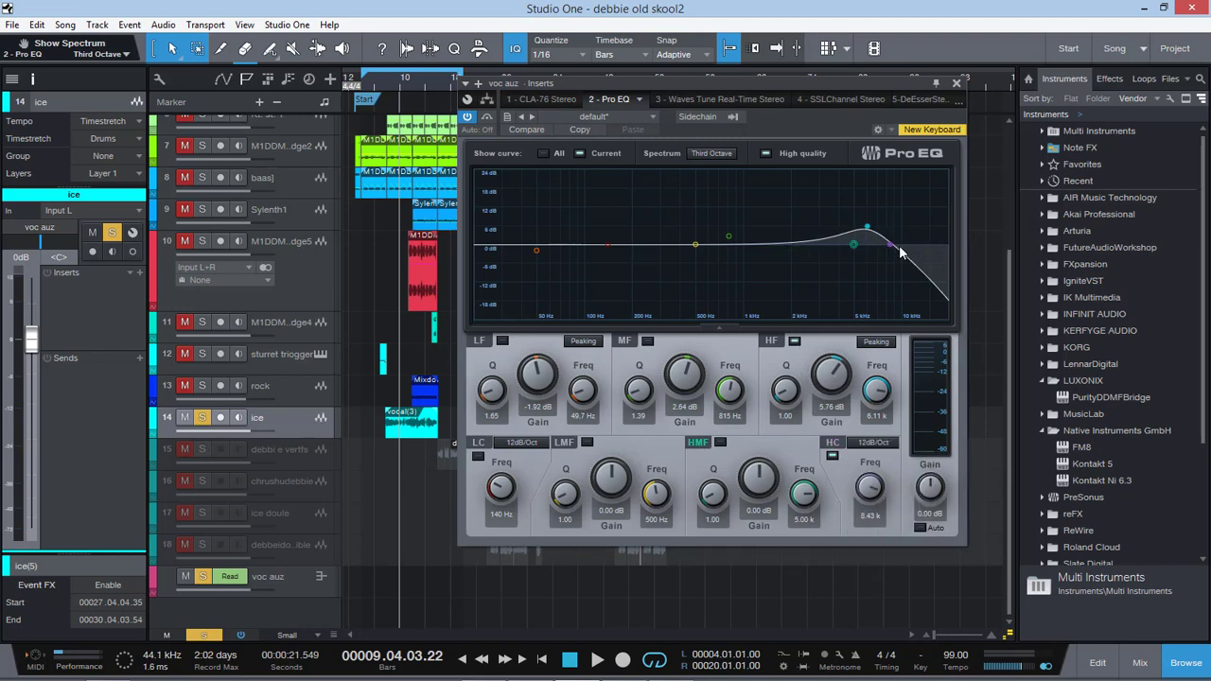
left_click_drag(870, 484, 870, 519)
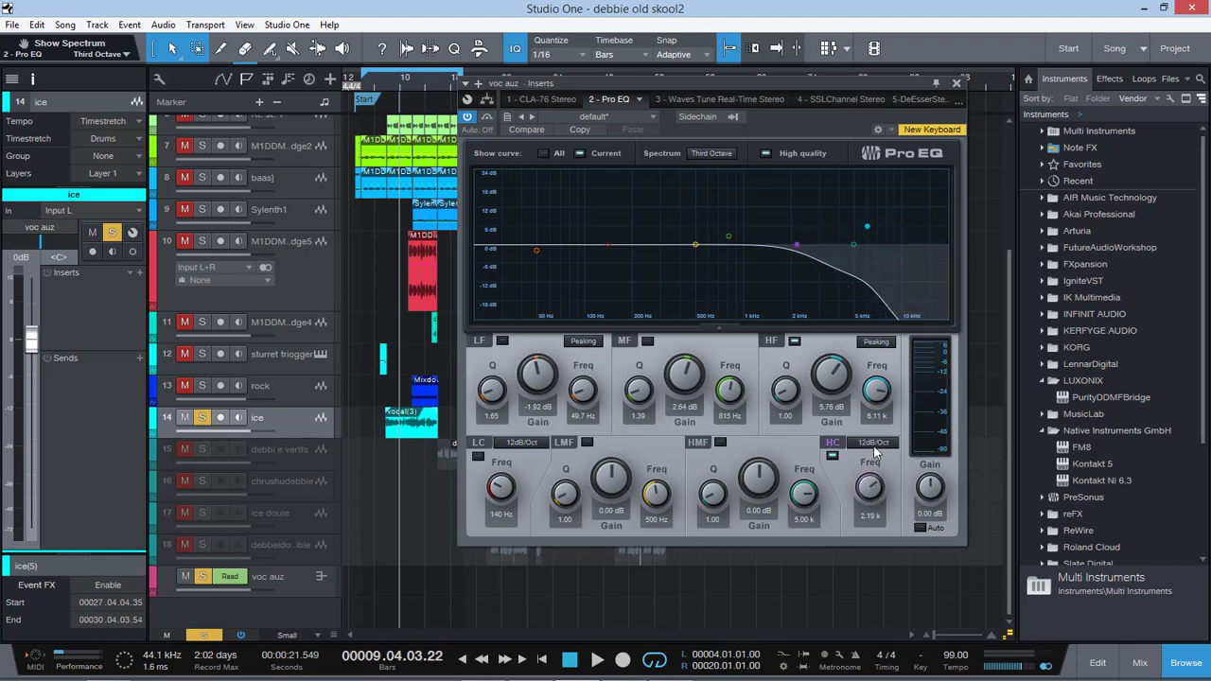
Set the high cut slope to 48dB/Oct and raise its cutoff back to 20.00 kHz.
left_click(873, 442)
left_click(897, 527)
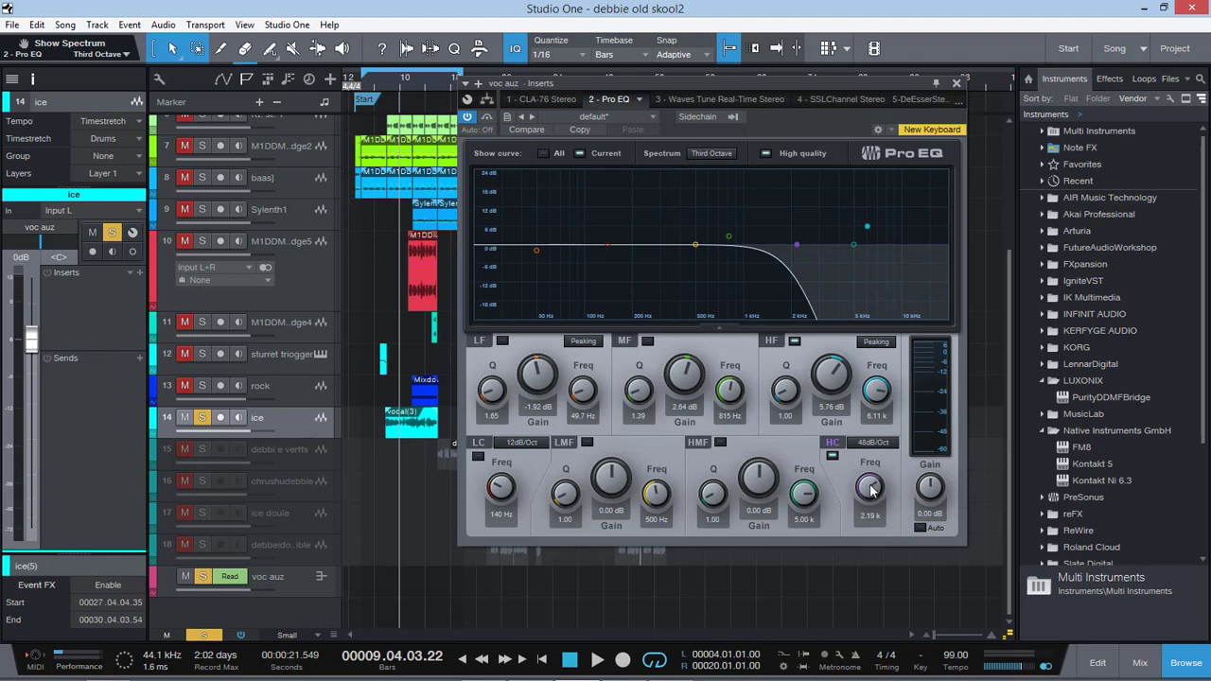
left_click_drag(870, 487, 874, 445)
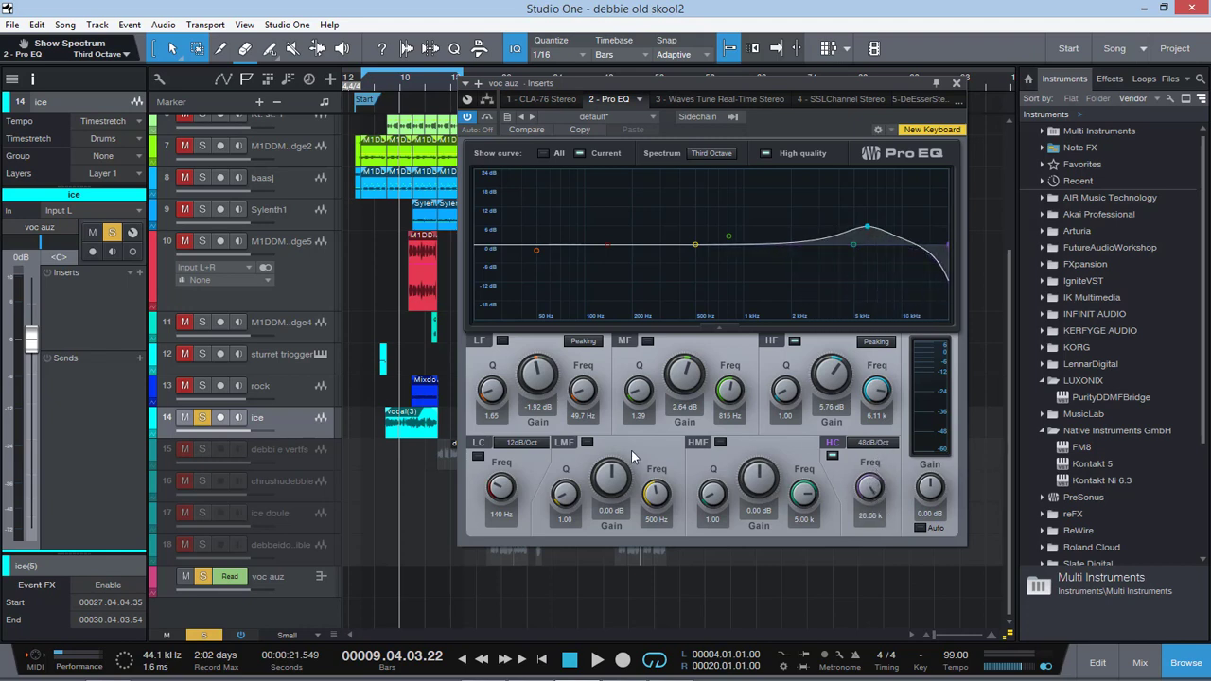
Lower the HF band's gain to about -0.24 dB and turn off the Pro EQ's high quality mode.
left_click_drag(863, 489, 937, 375)
left_click_drag(841, 354, 794, 351)
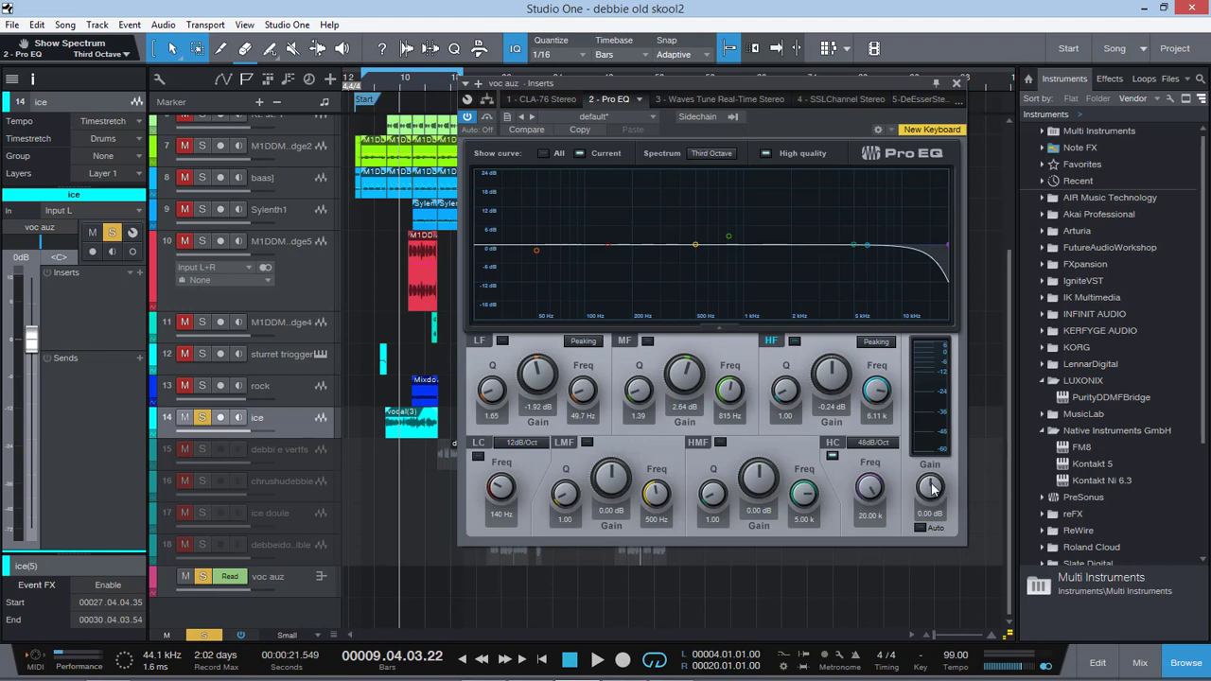
left_click(780, 155)
Set the Pro EQ's spectrum display to FFT Curve and play the vocal from bar 11.
left_click(713, 154)
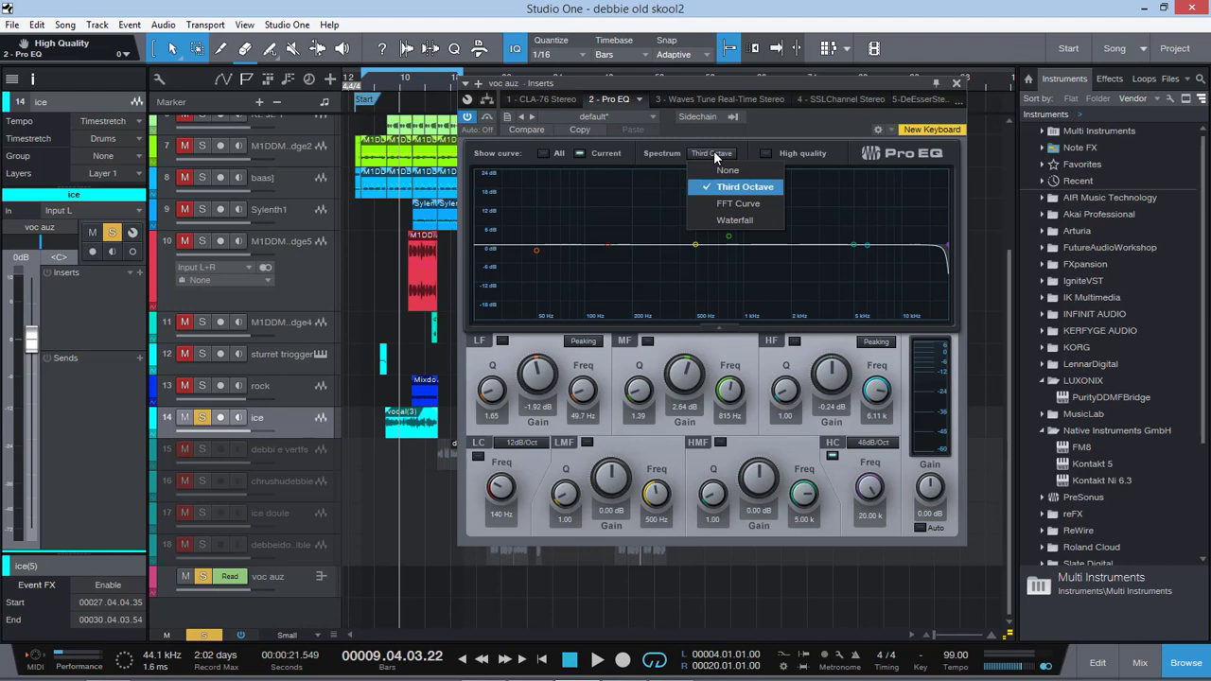
left_click(737, 204)
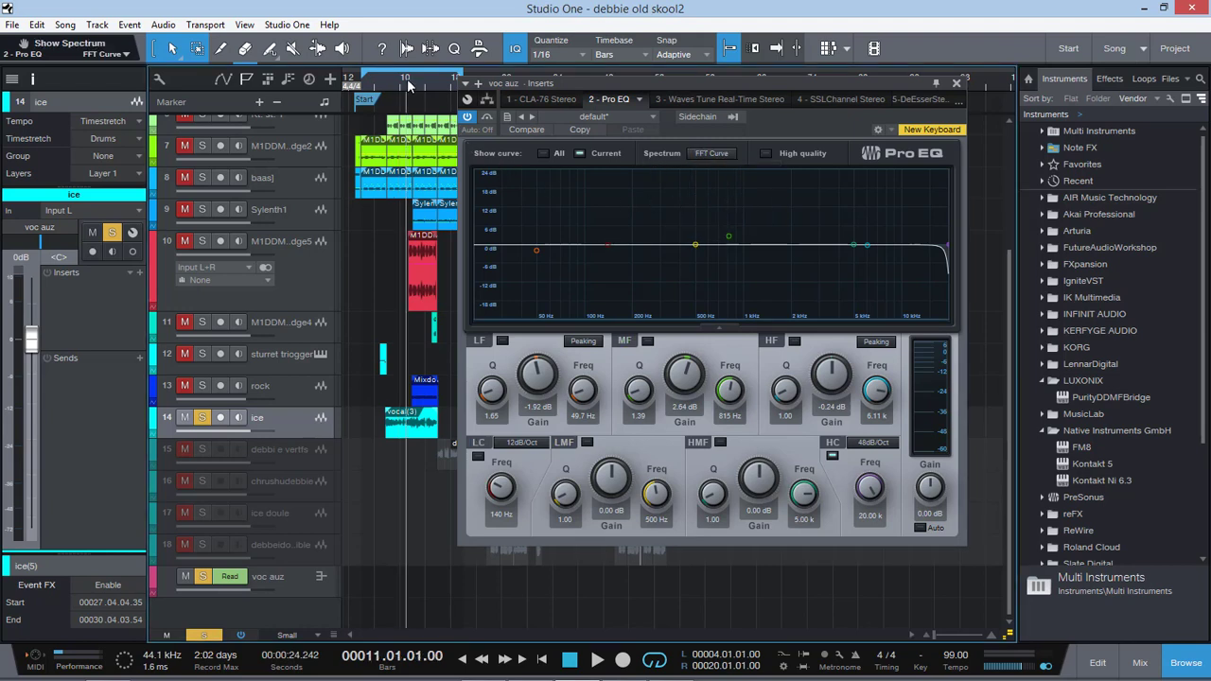
key("space")
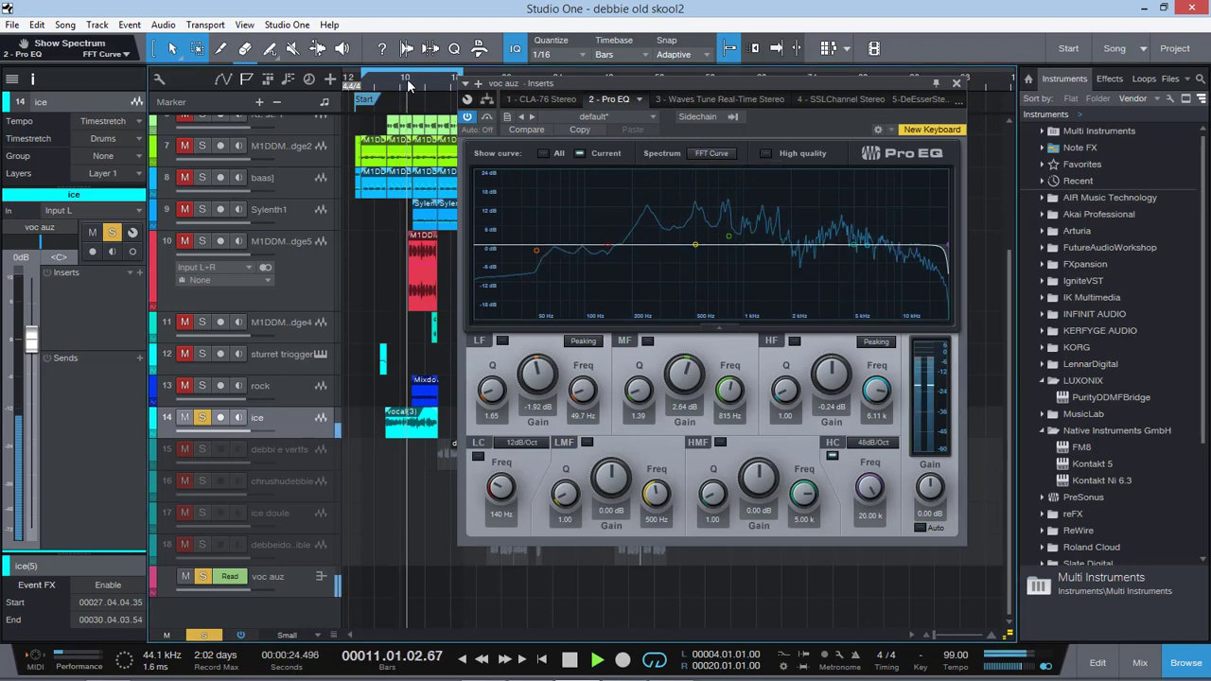
Try the Waterfall spectrum display during playback, and return the display to FFT Curve.
left_click(731, 154)
left_click(726, 217)
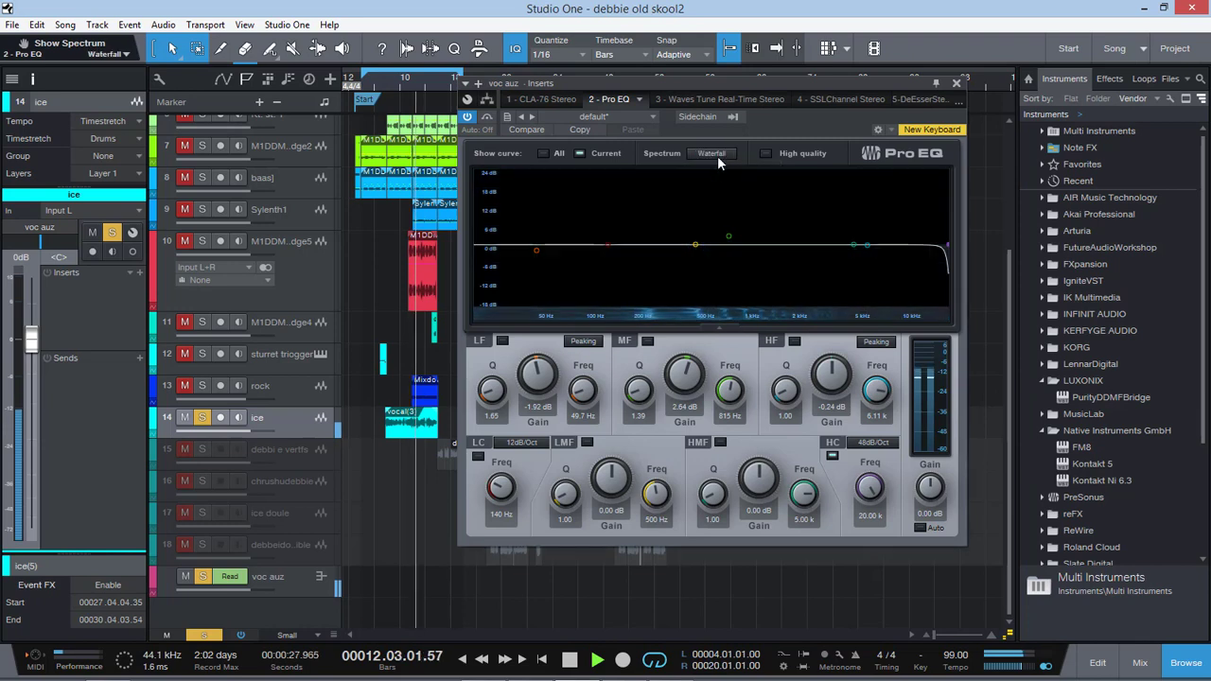
left_click(718, 156)
left_click(735, 196)
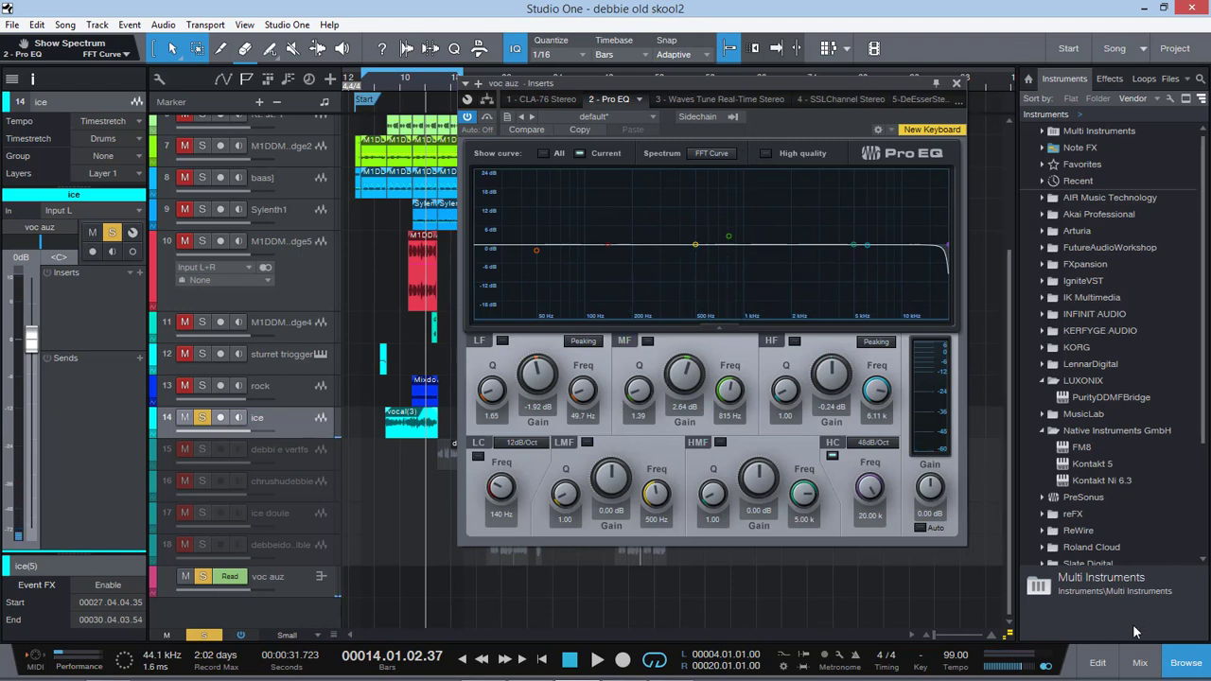
Open the mix console and solo the voc comp channel.
left_click(1140, 663)
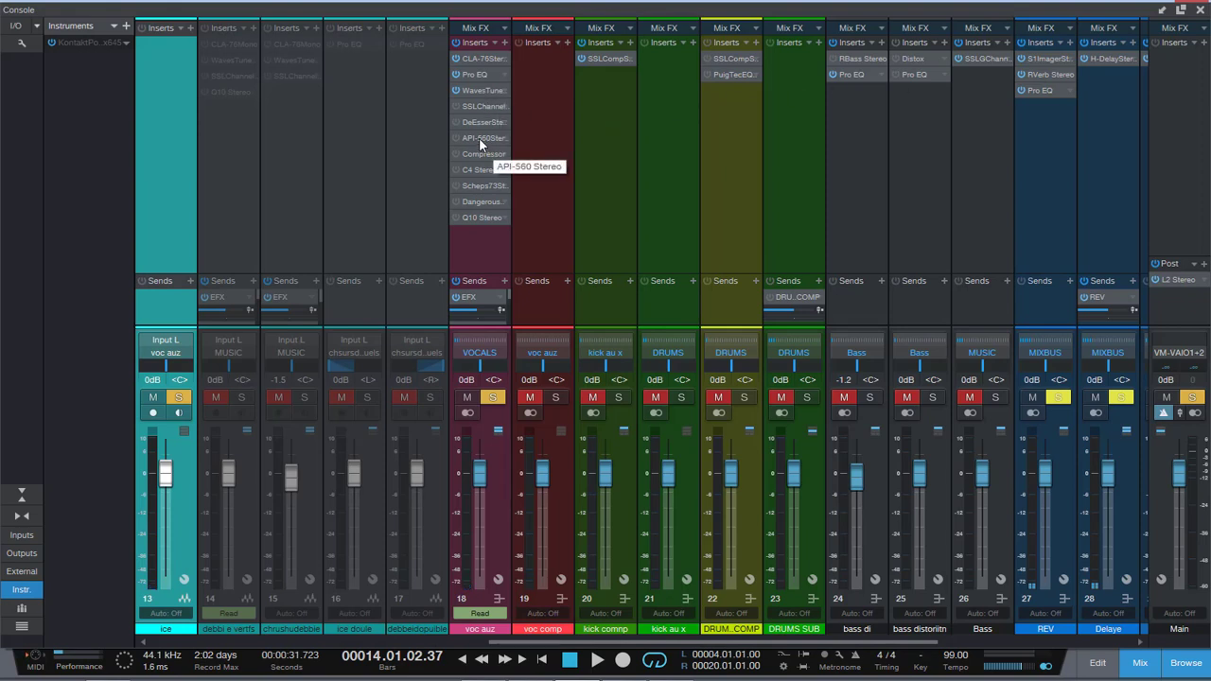
left_click(553, 397)
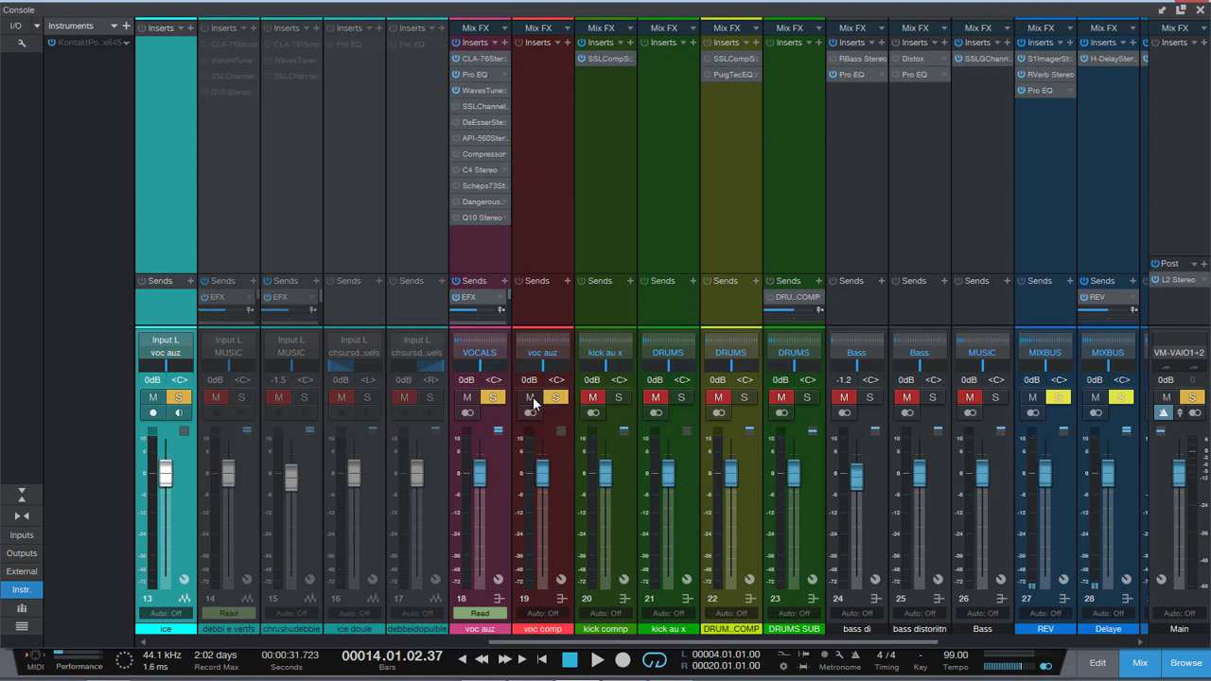
Open the API-560 Stereo insert on the voc auz bus, pin its window off to the side, and deactivate the plug-in.
left_click(480, 138)
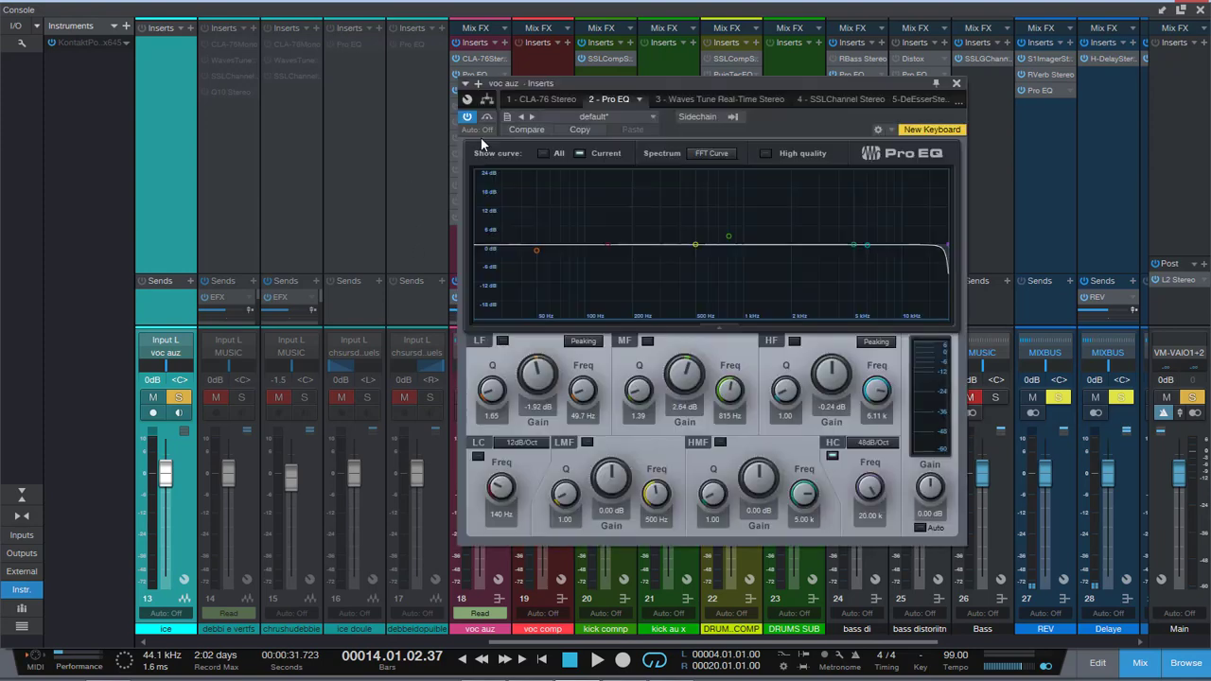
left_click_drag(625, 86, 819, 44)
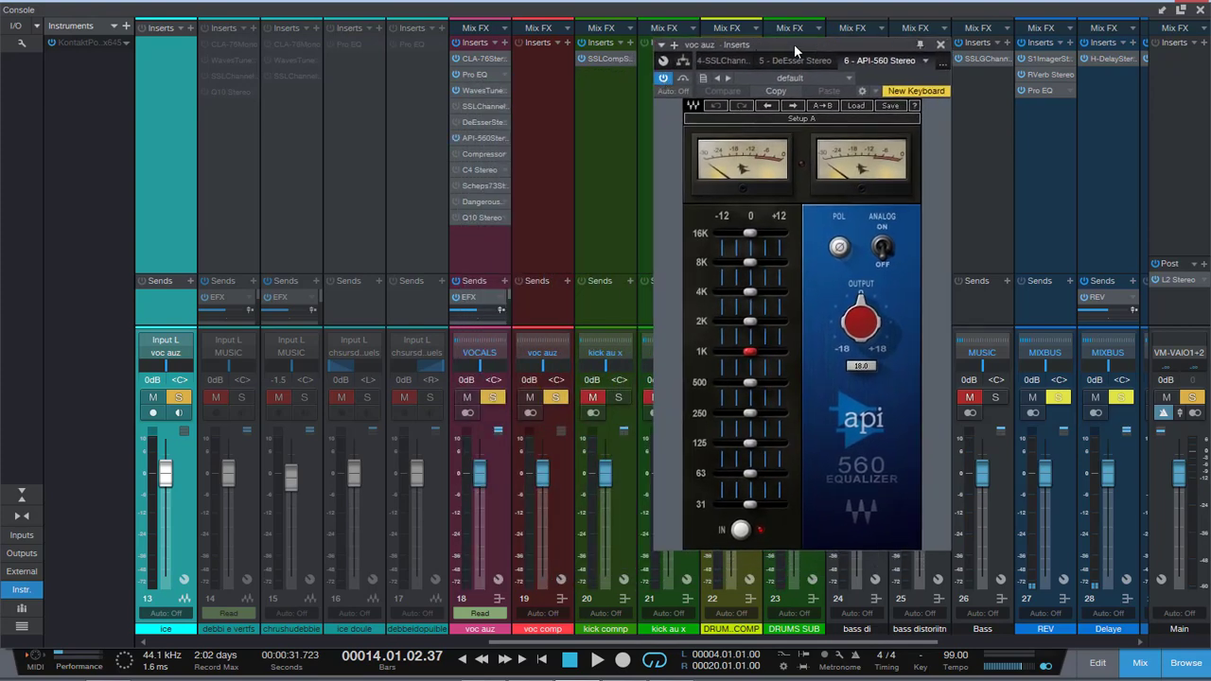
left_click(920, 45)
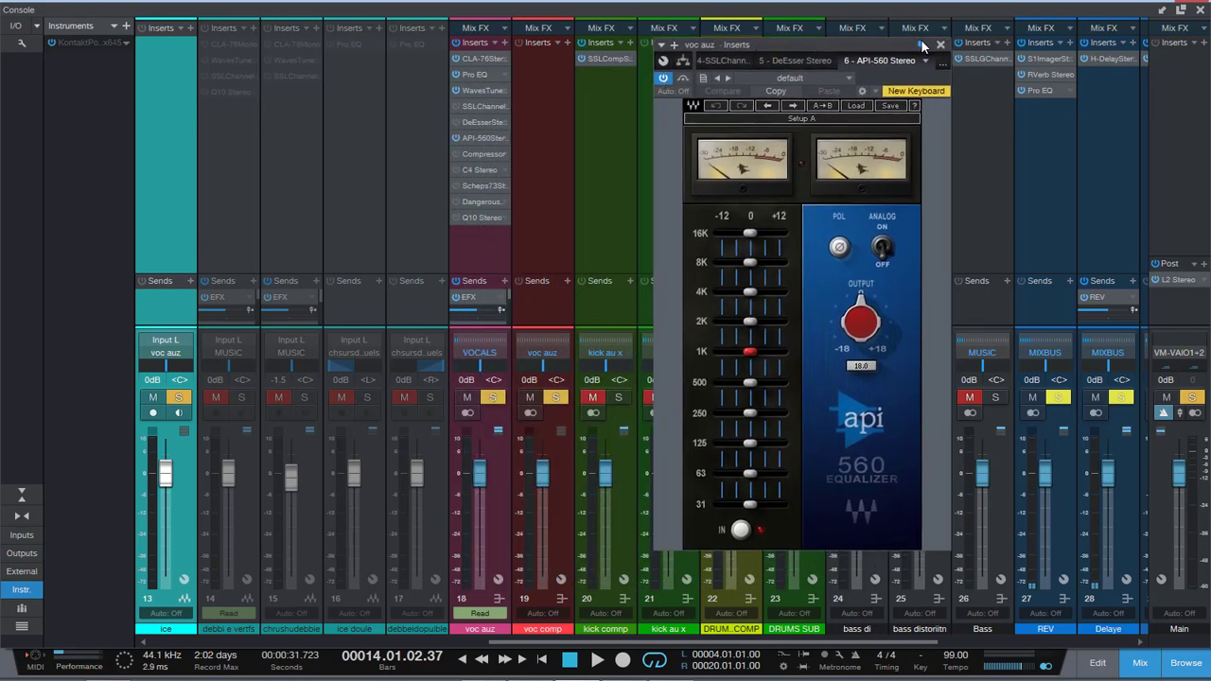
left_click(457, 138)
Reopen the Pro EQ on voc auz, set the high cut slope to 12dB/Oct and disable the high cut.
left_click(476, 75)
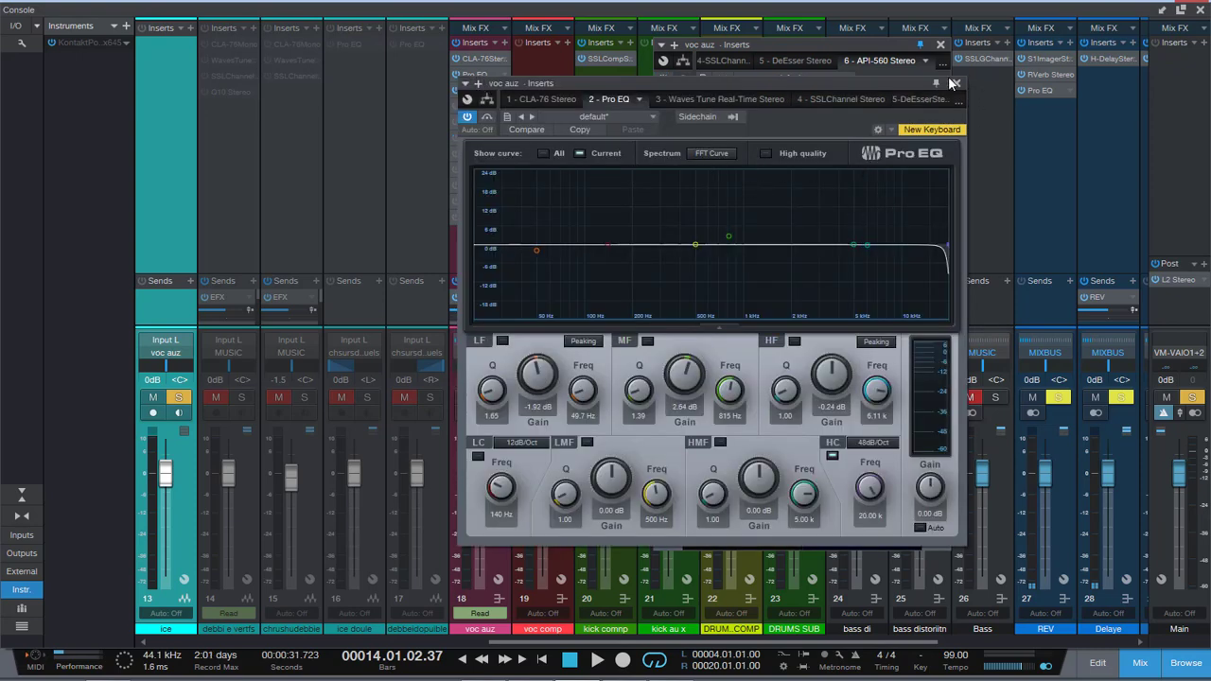
left_click(871, 443)
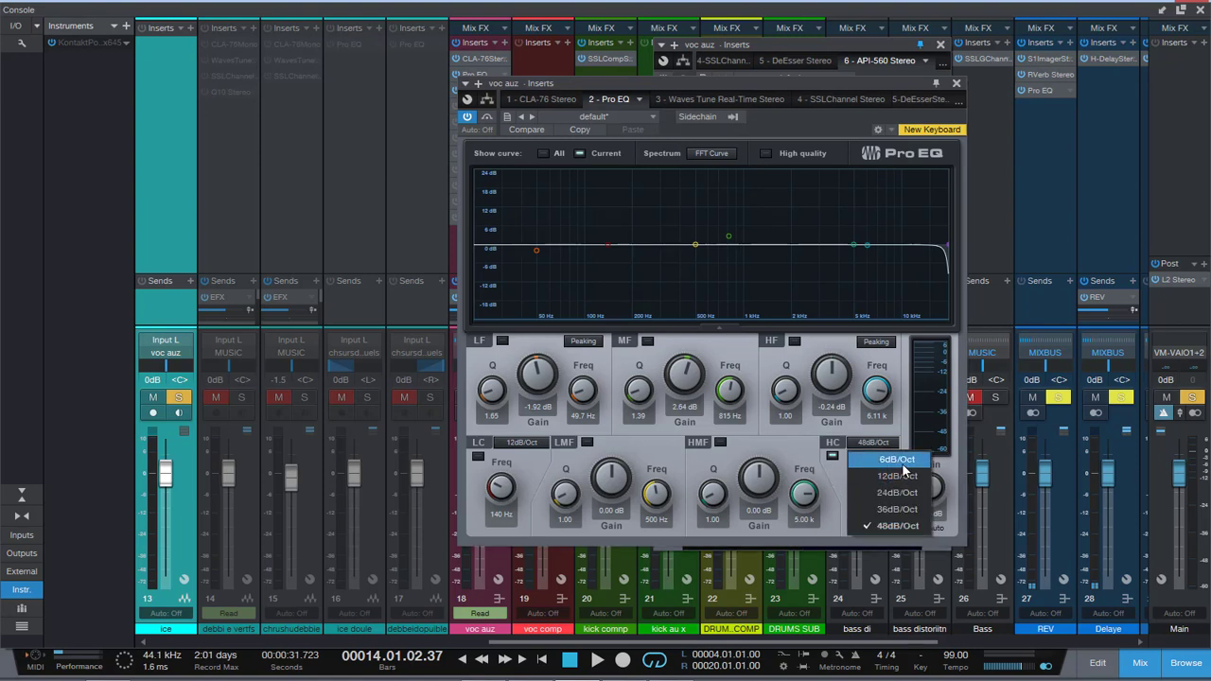
left_click(895, 476)
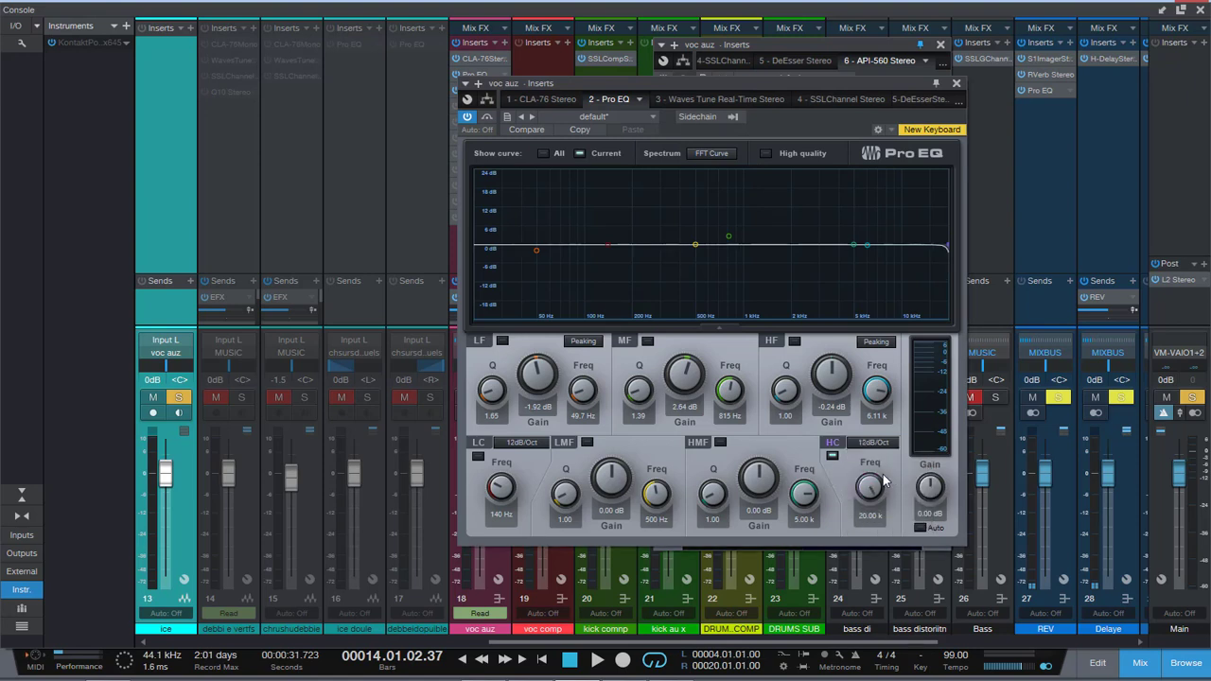
left_click(833, 455)
left_click_drag(875, 85, 972, 125)
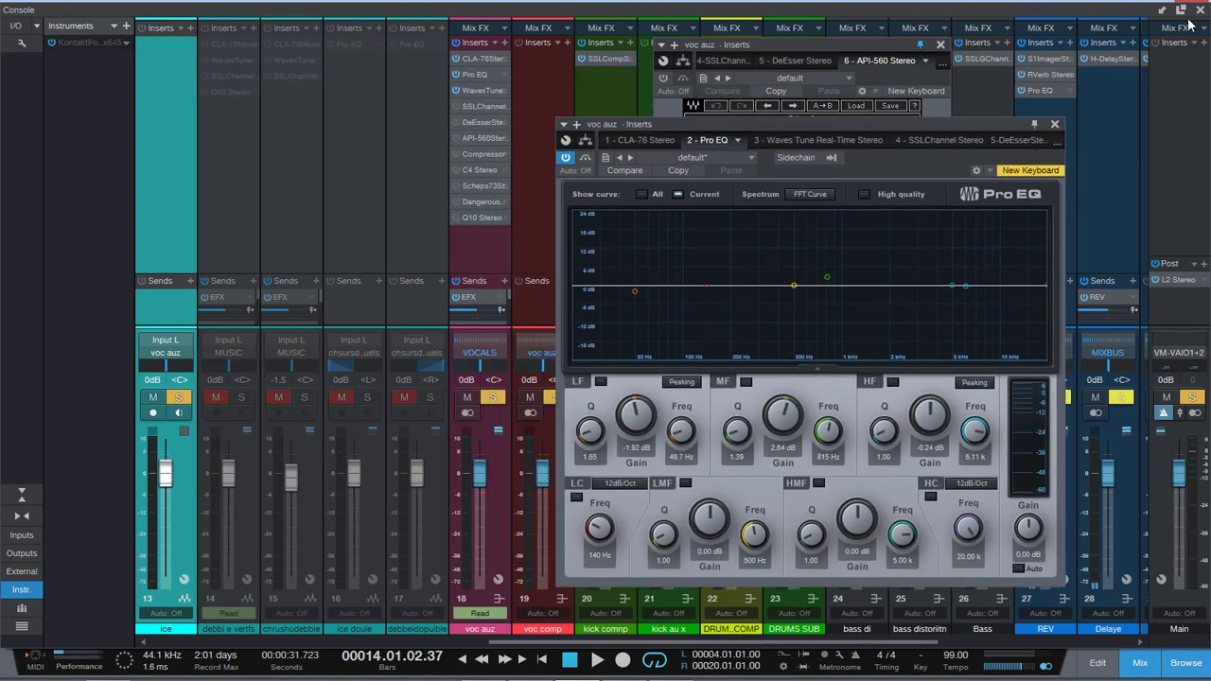
Return to the arrangement, play the vocal from bar 9, and boost the HMF band to about 13.44 dB at 8.99 kHz.
left_click(1179, 9)
left_click(396, 83)
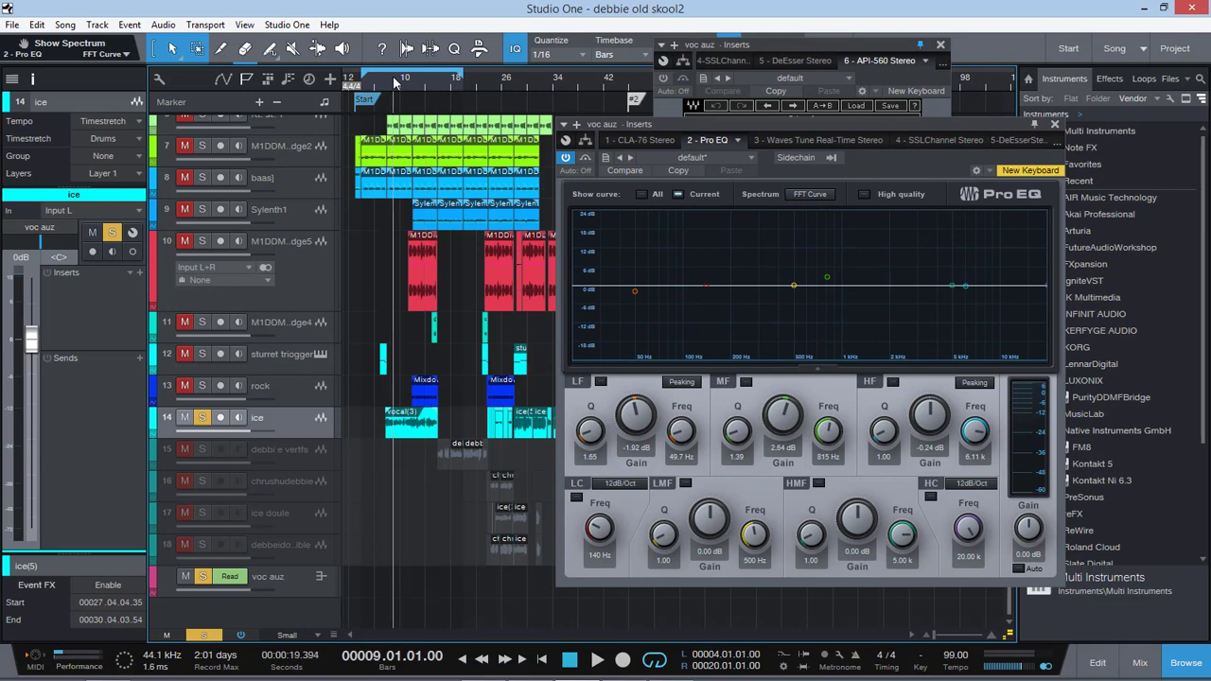
key("space")
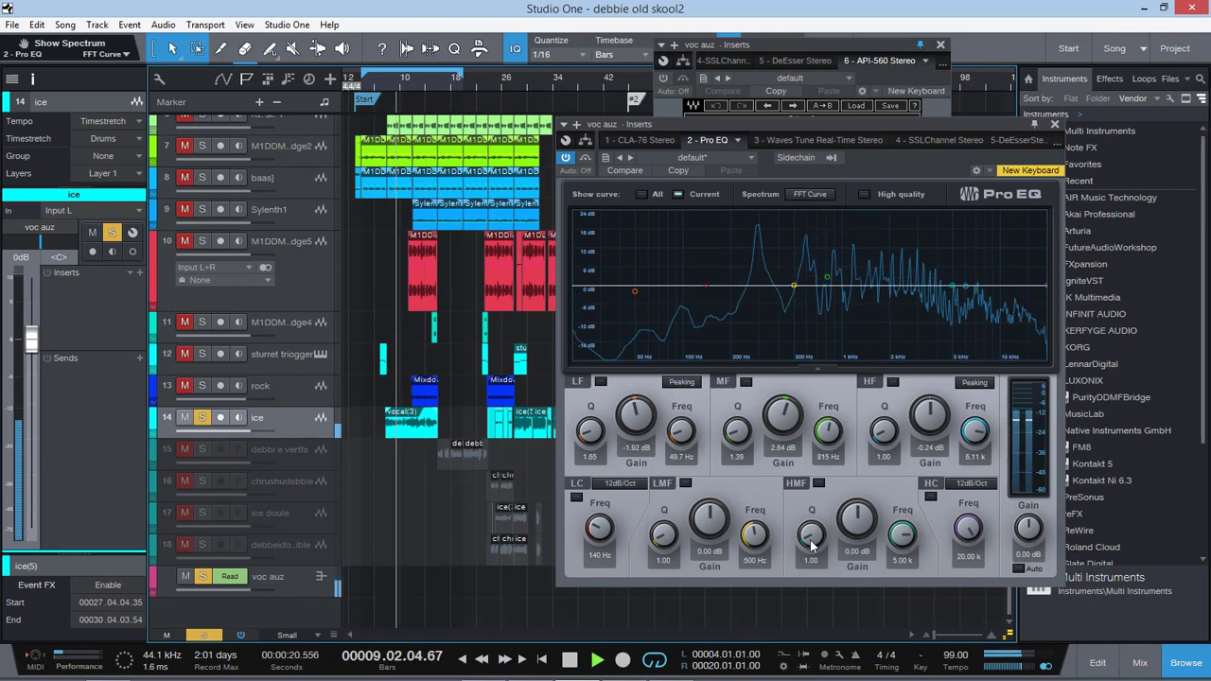
left_click_drag(861, 526, 862, 501)
left_click_drag(903, 537, 862, 494)
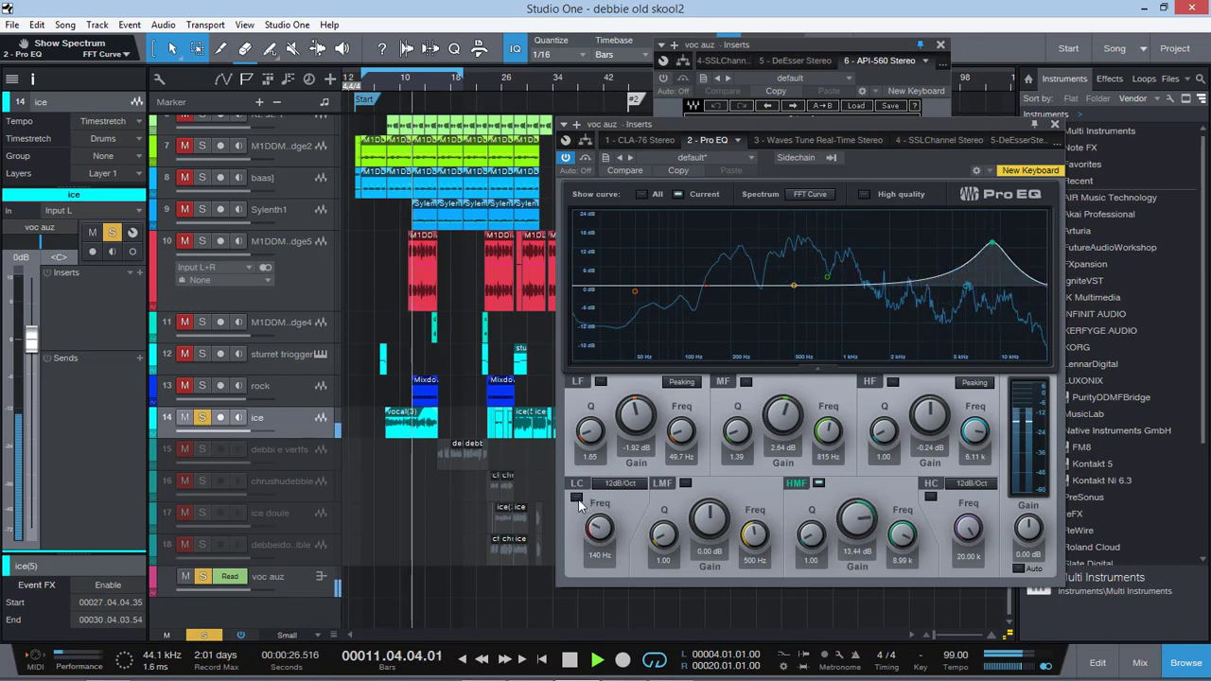
Enable the LF band and the low cut at 70.0 Hz, raise the MF band to 3.60 dB at 2.92 kHz, and stop playback.
left_click_drag(603, 532, 599, 545)
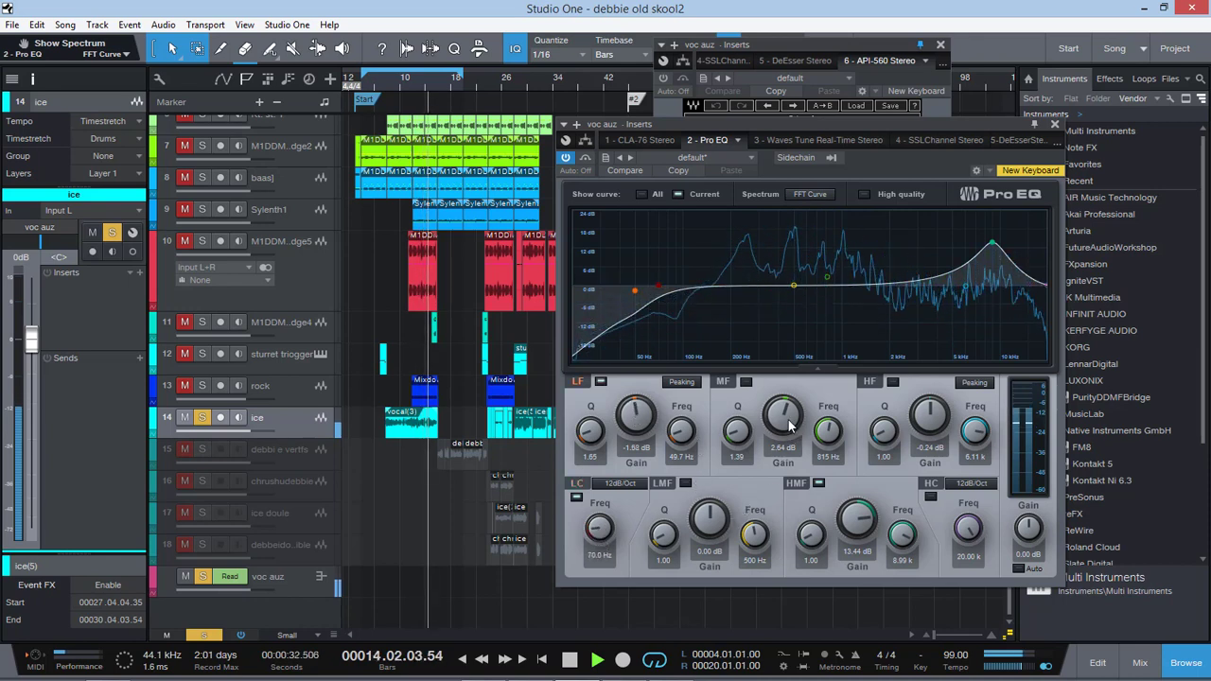
left_click_drag(786, 422, 832, 432)
key("space")
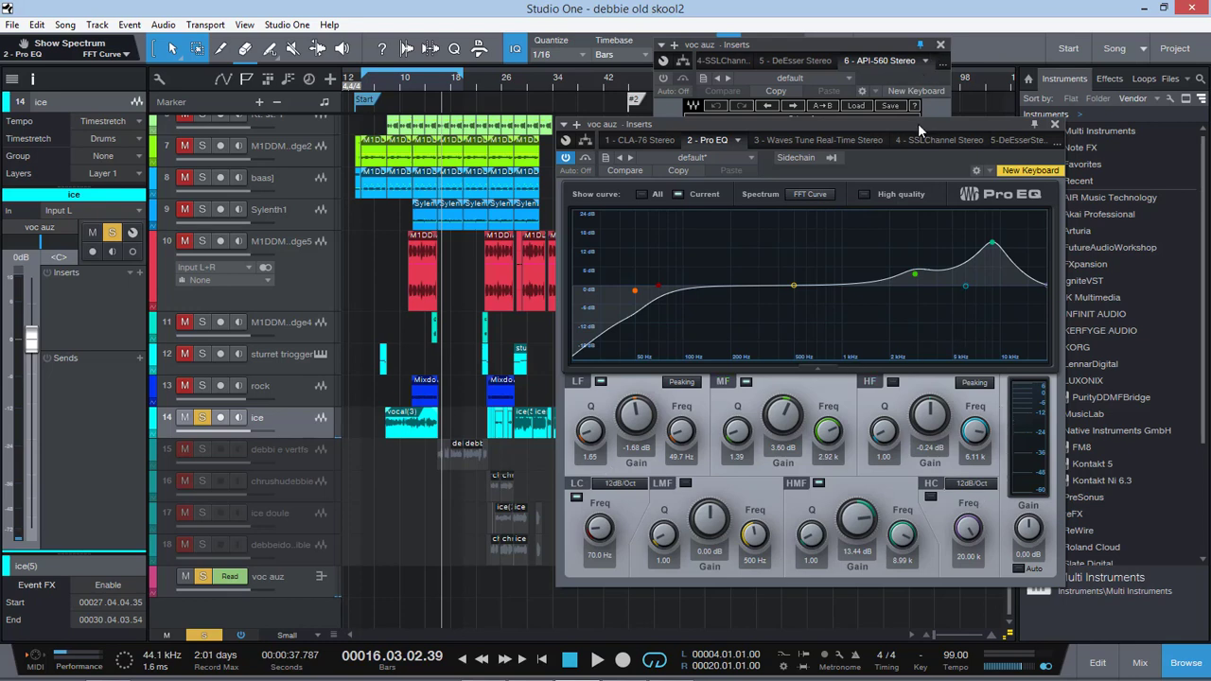
Shift the Pro EQ window aside and raise the low cut frequency to 75.0 Hz.
left_click_drag(920, 128, 877, 129)
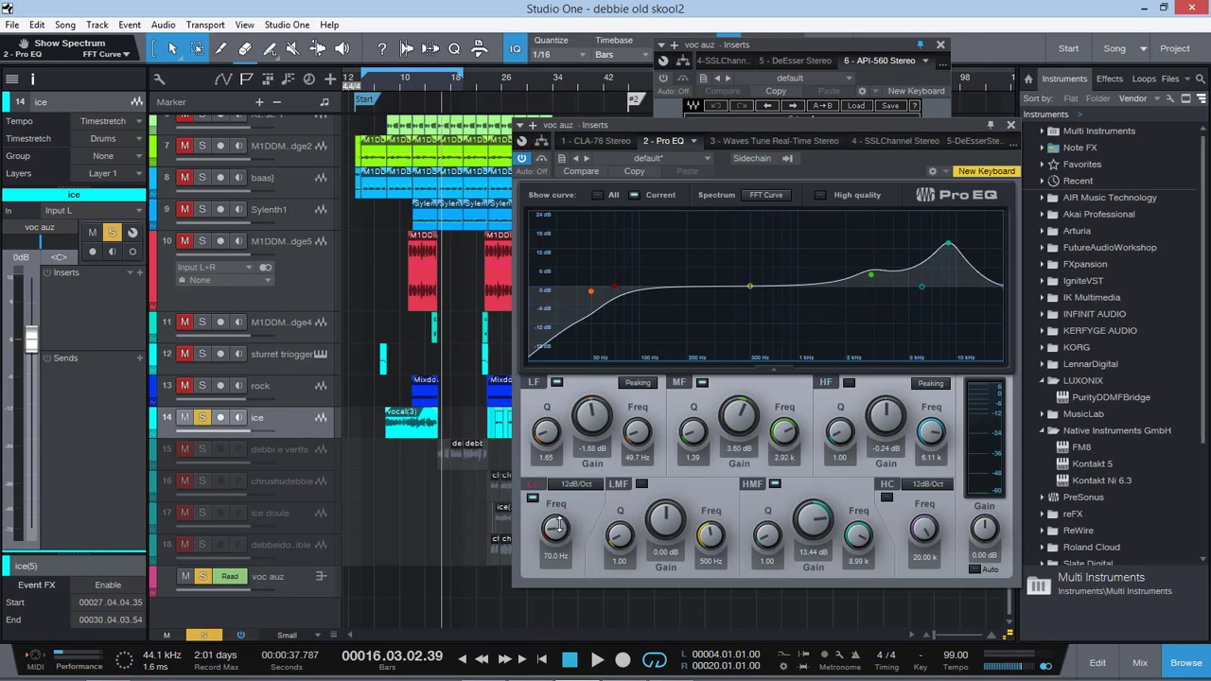
left_click_drag(557, 526, 558, 517)
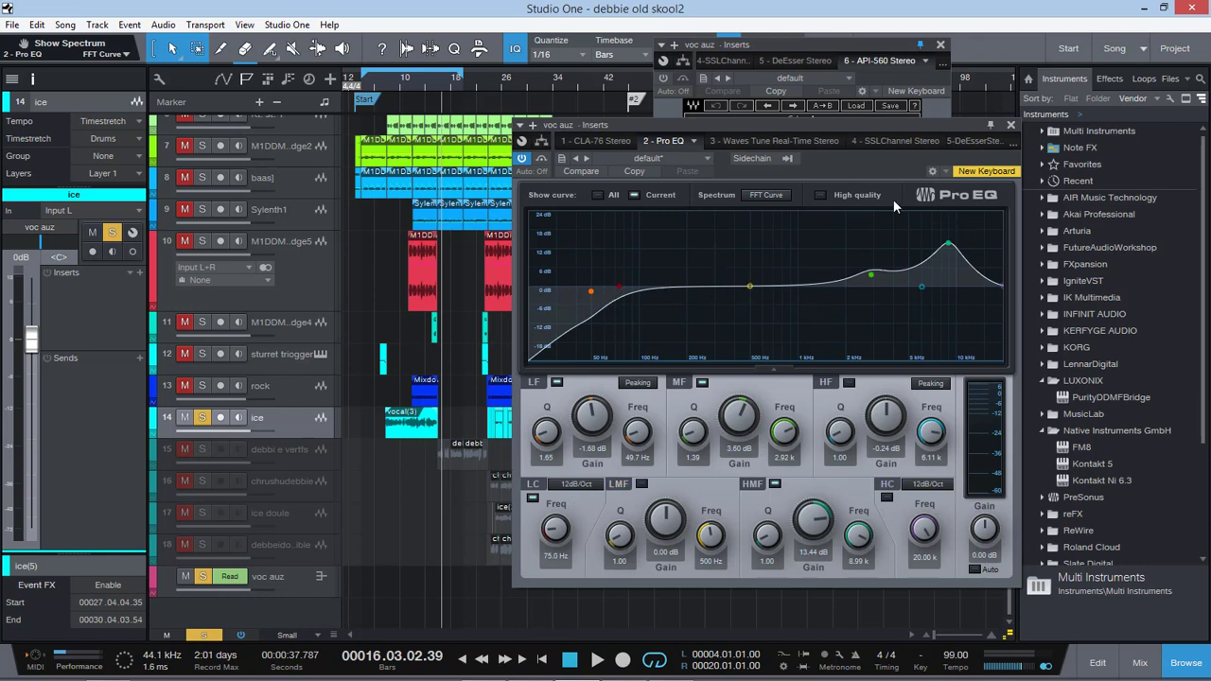
Bypass the Pro EQ, close its window, and reposition the API-560 window over the arrangement.
left_click(522, 159)
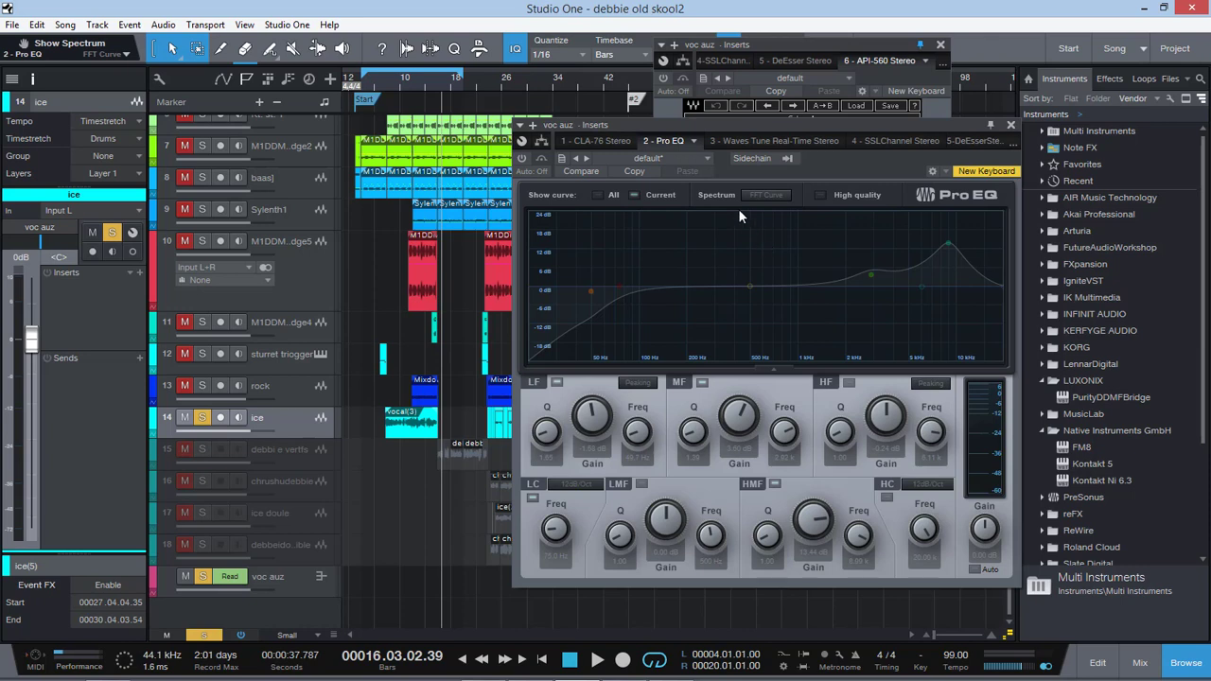
left_click(1010, 125)
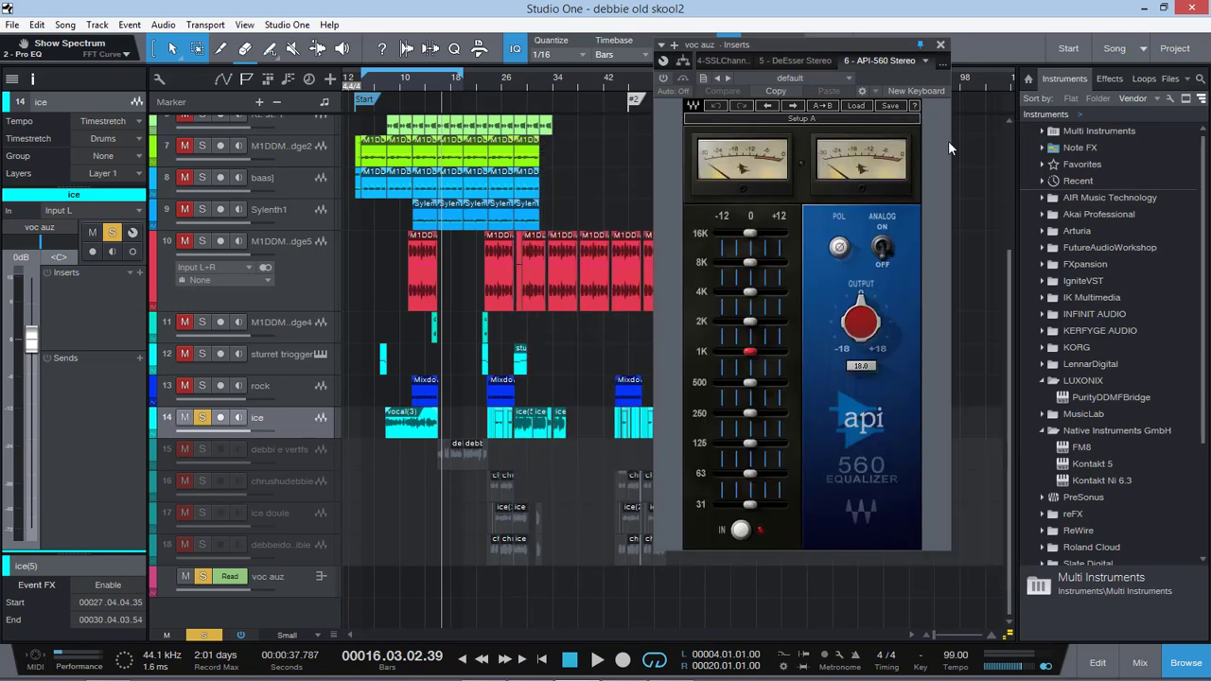
left_click_drag(803, 46, 760, 80)
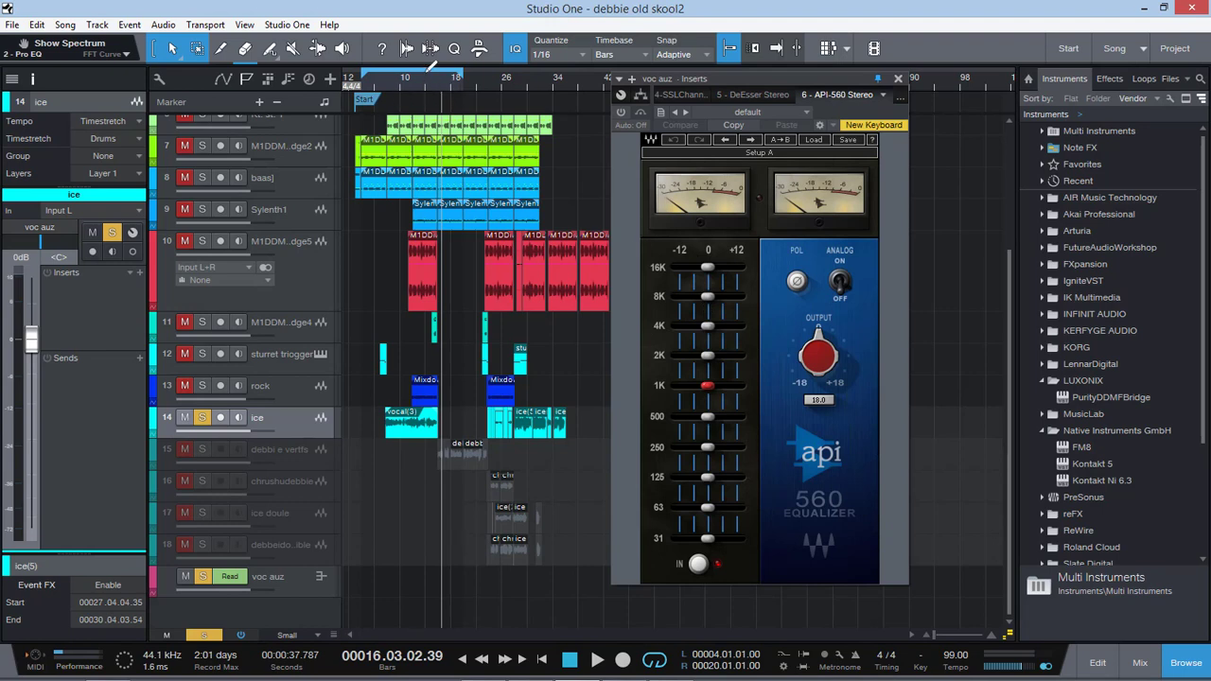
Activate the API-560 and flip its Analog switch.
key("space")
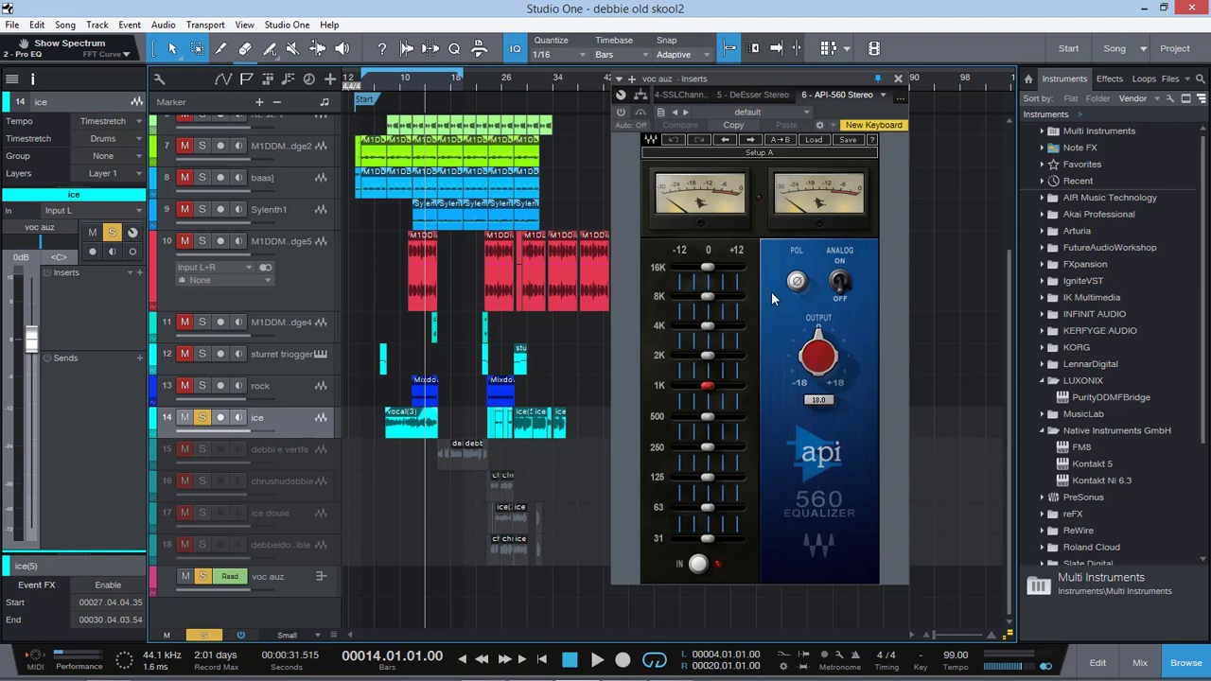
left_click(620, 112)
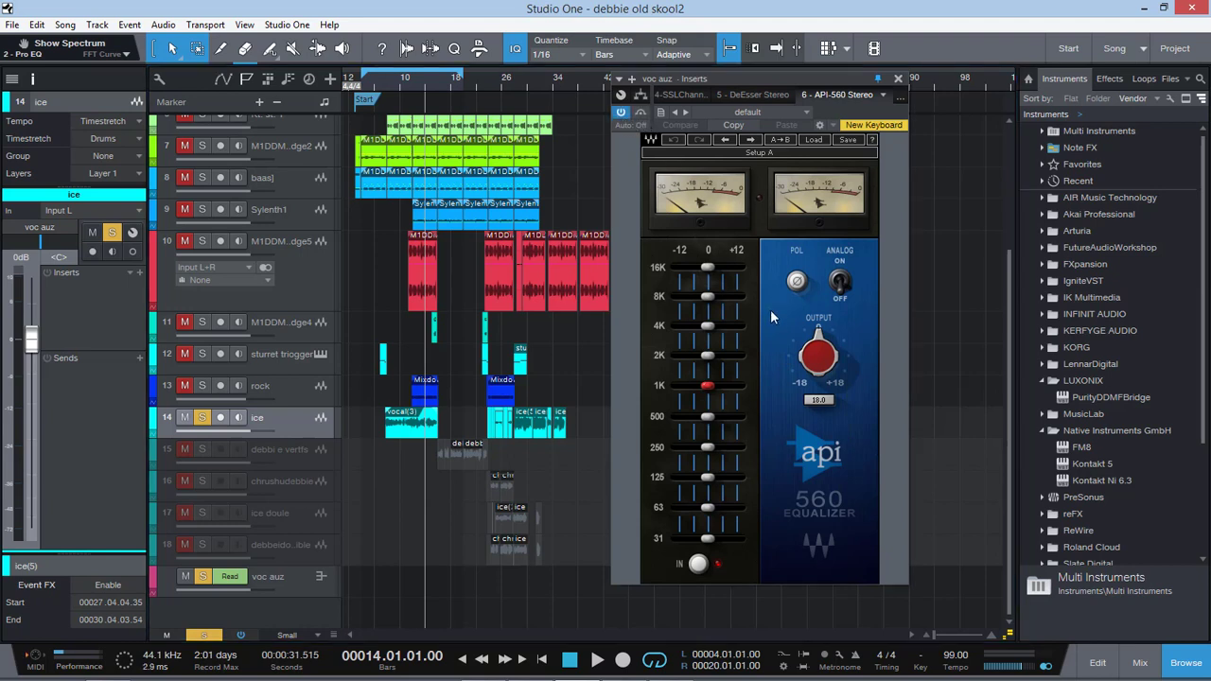
left_click(839, 284)
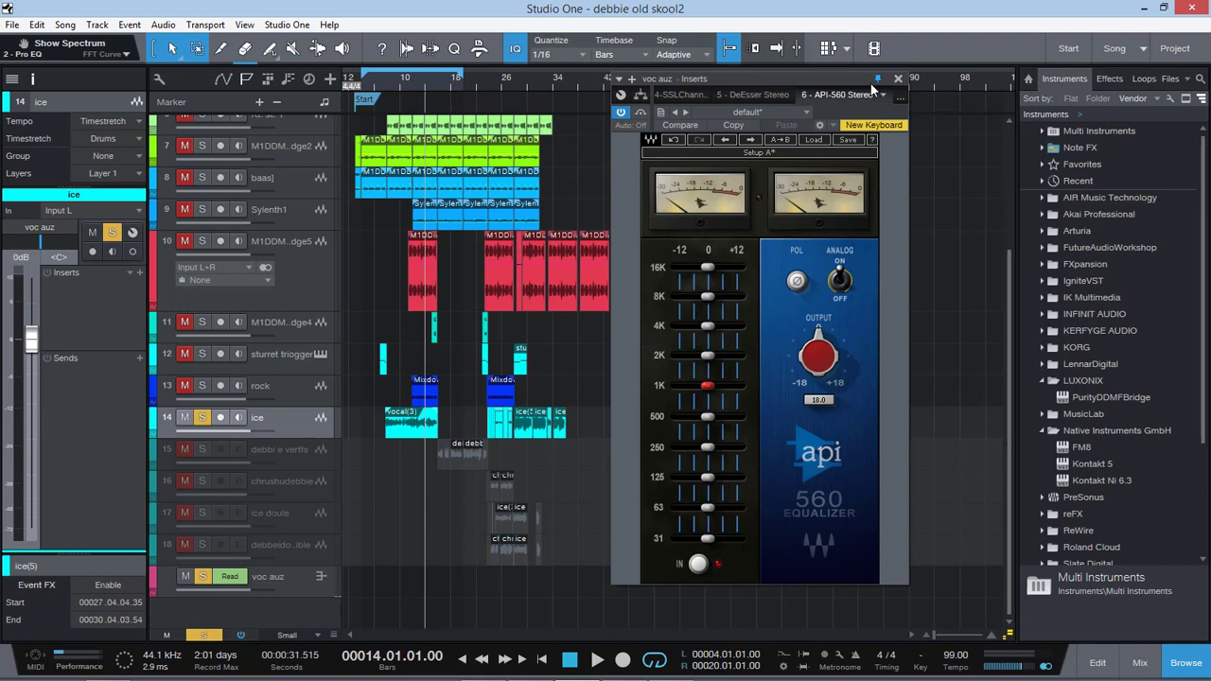
Play the vocal from bar 8 while boosting the API-560's 8K and 16K bands toward +12, and stop playback.
mouse_move(709, 543)
left_click(401, 79)
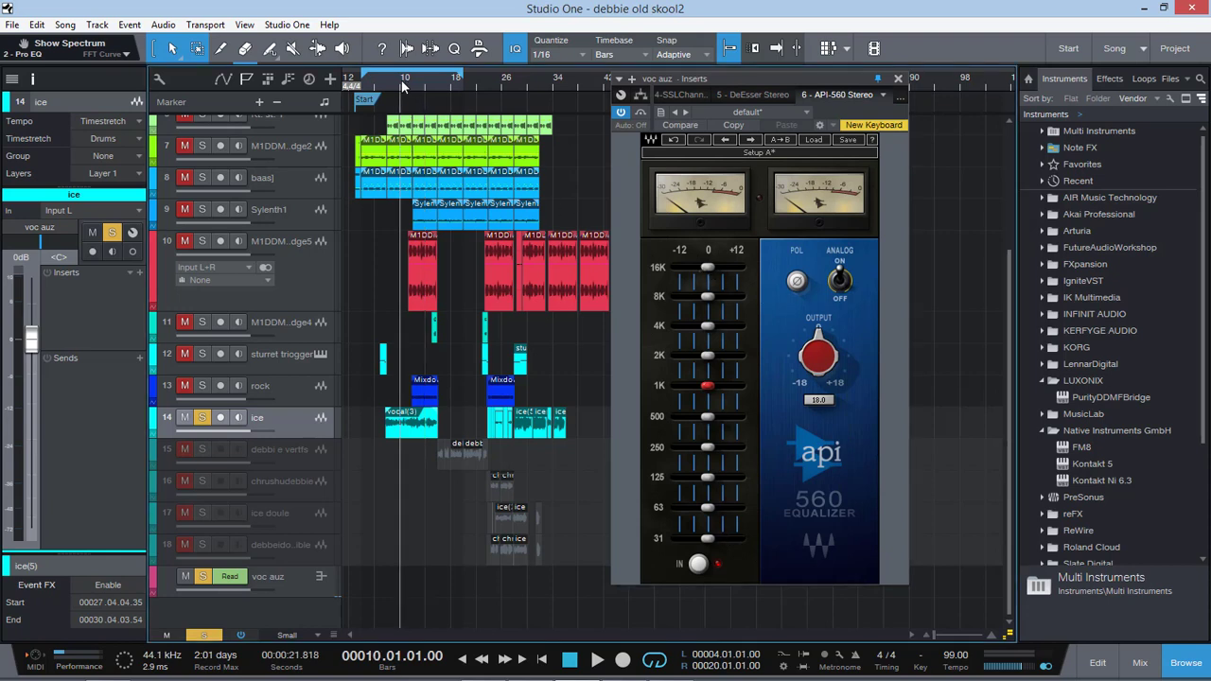
left_click(391, 80)
left_click(386, 82)
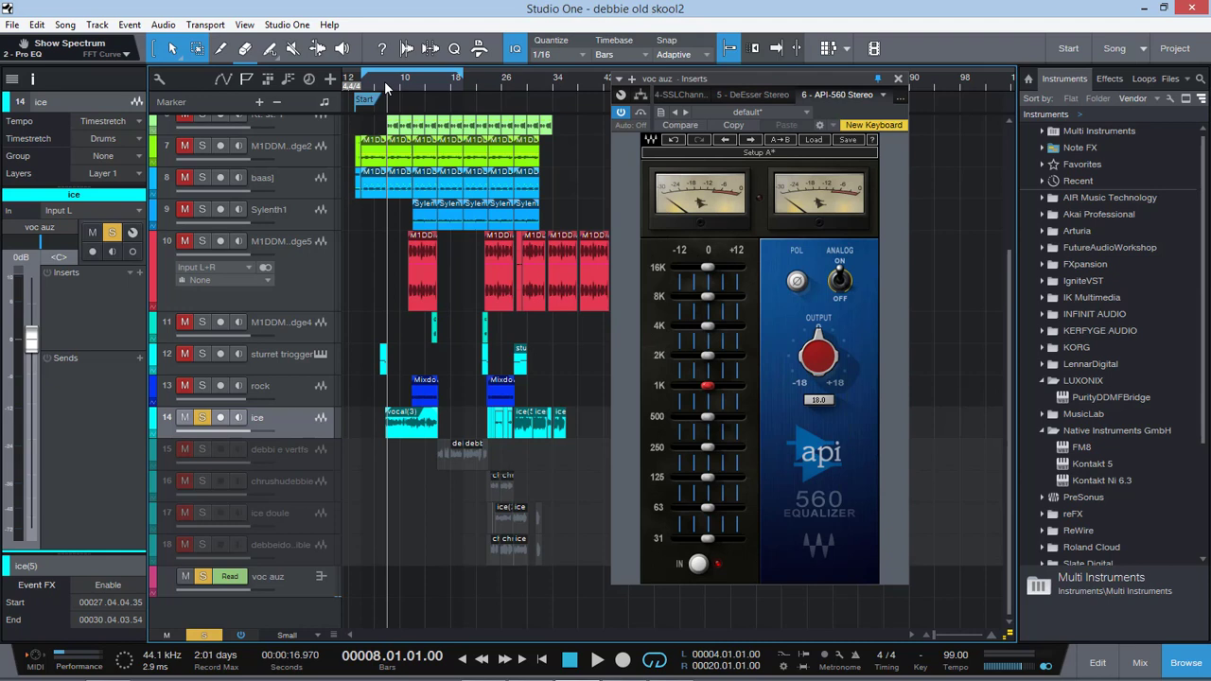
key("space")
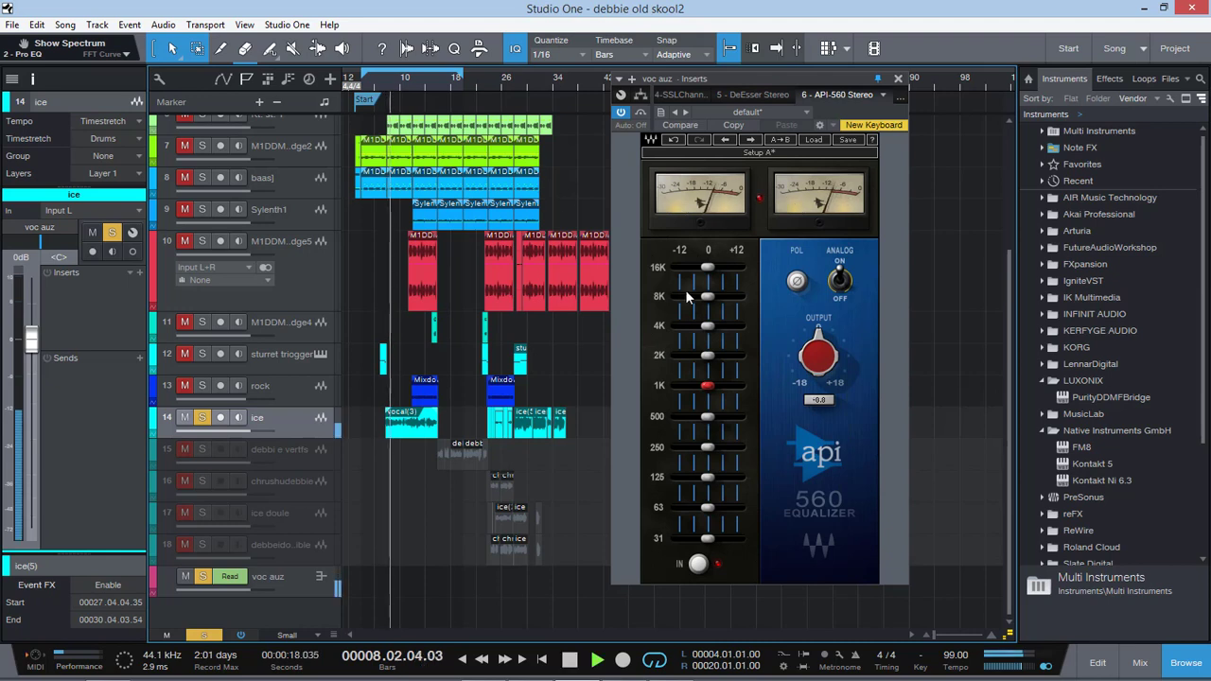
left_click_drag(714, 300, 727, 268)
key("space")
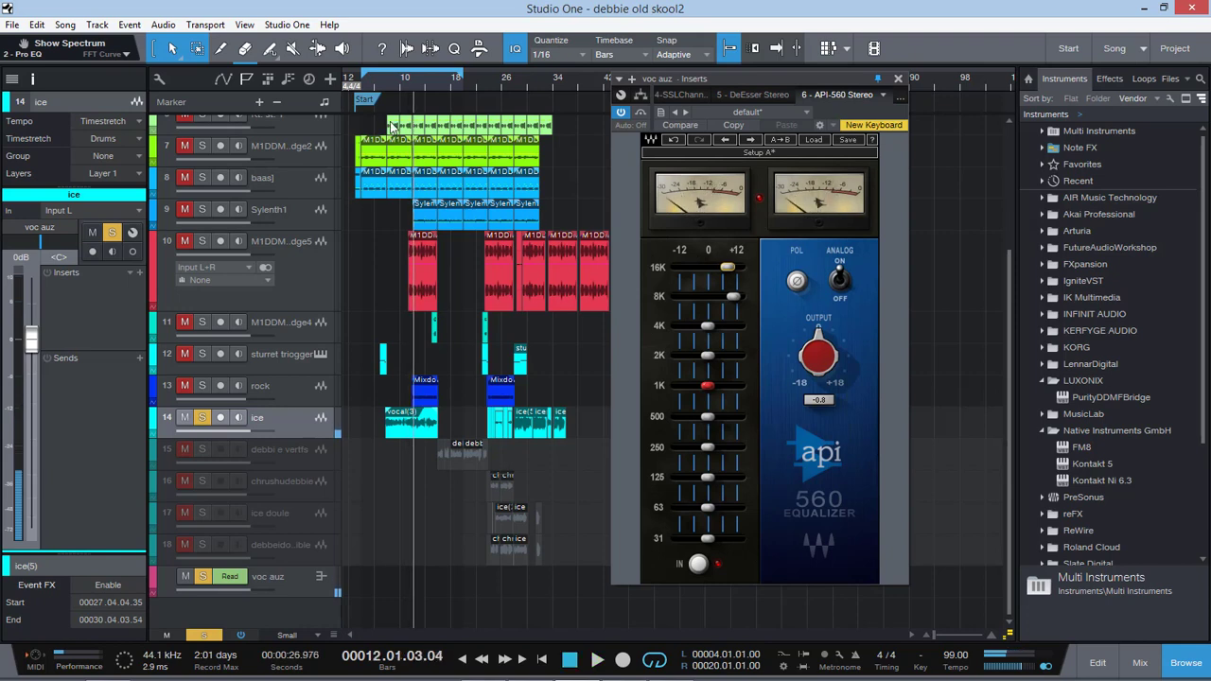
Audition the vocal again from bar 10 with the API-560 boosts applied.
left_click(396, 88)
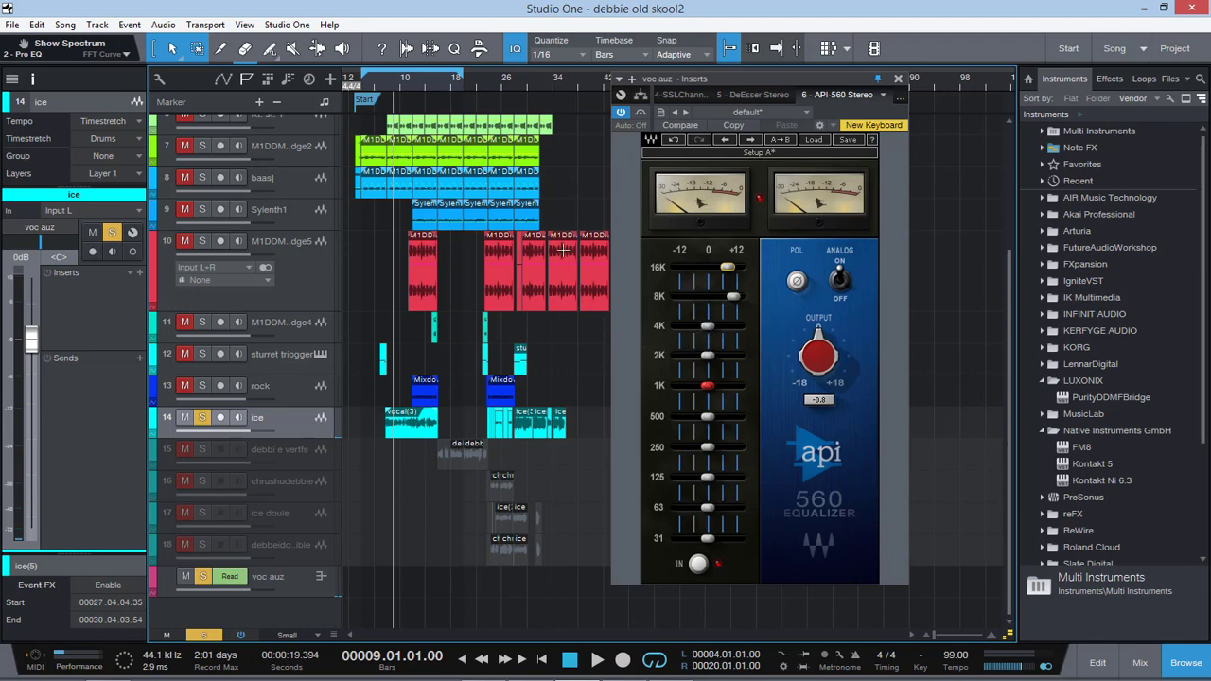
left_click(401, 83)
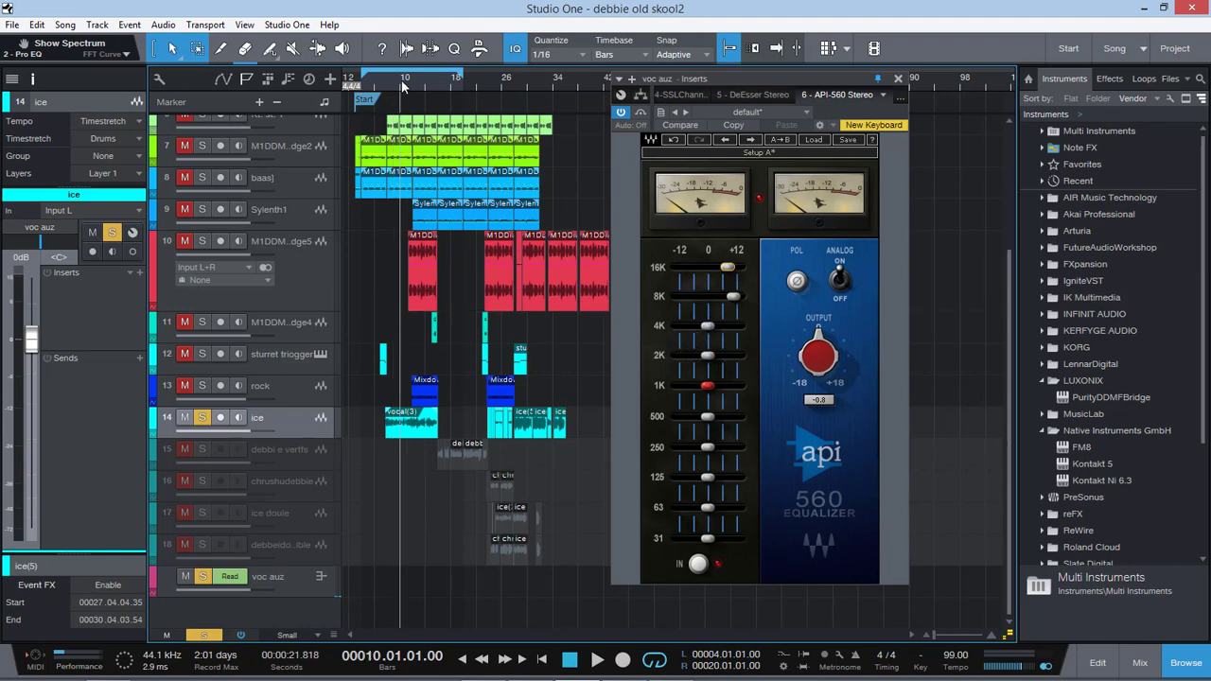
key("space")
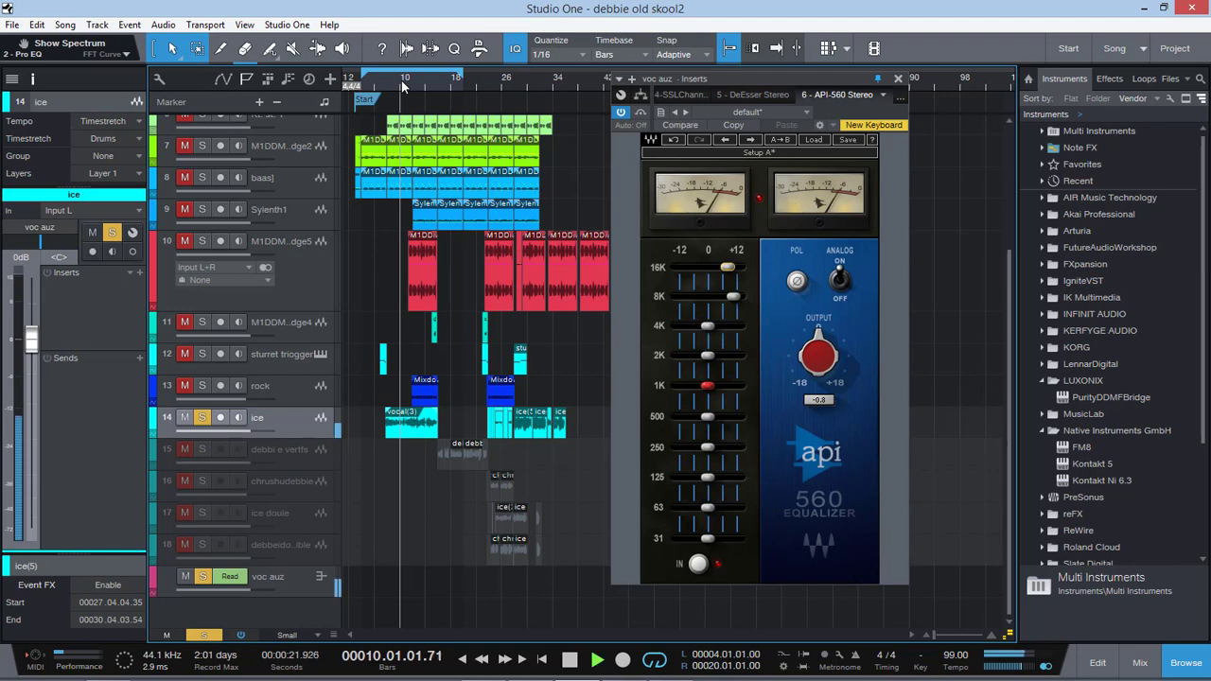
Boost the API-560's 4K band slightly, stop playback, and cut its 31 and 63 bands slightly.
left_click_drag(708, 328, 716, 326)
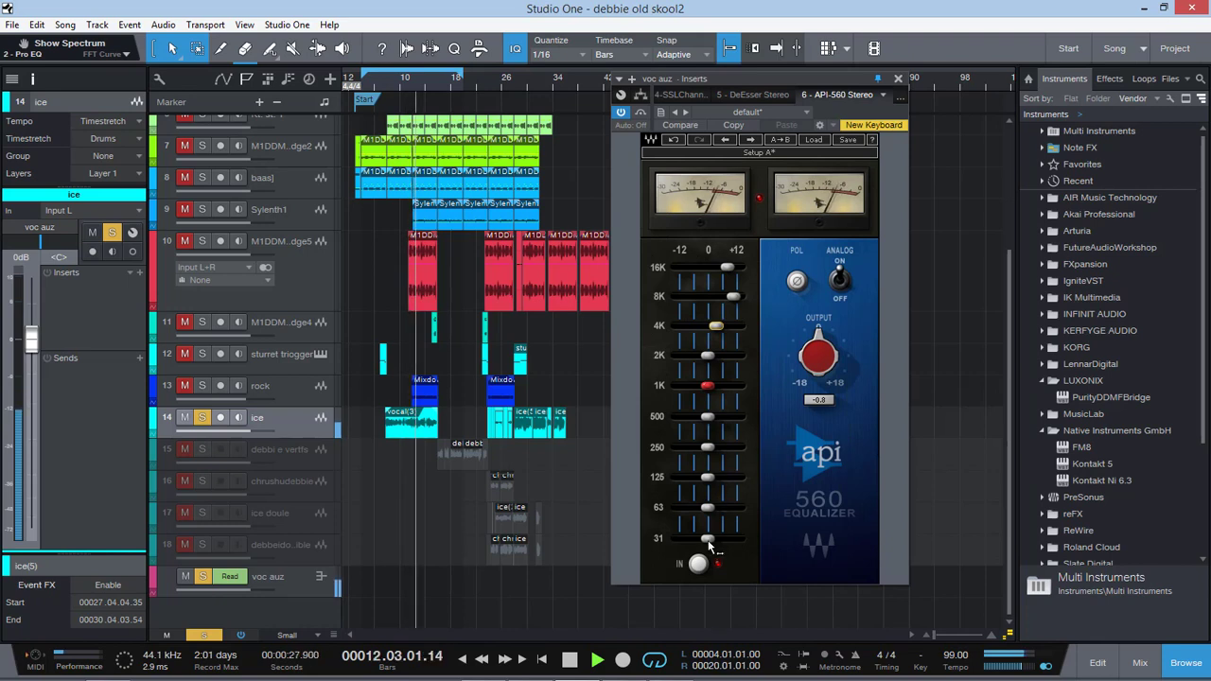
key("space")
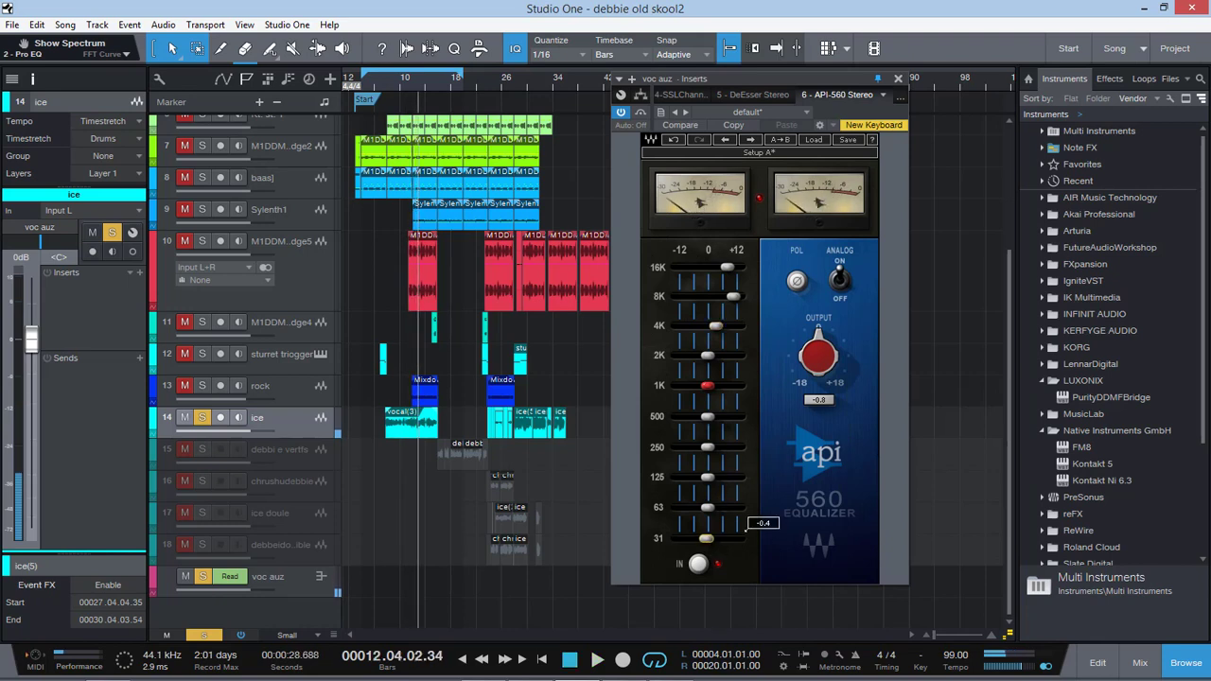
left_click_drag(712, 547, 708, 512)
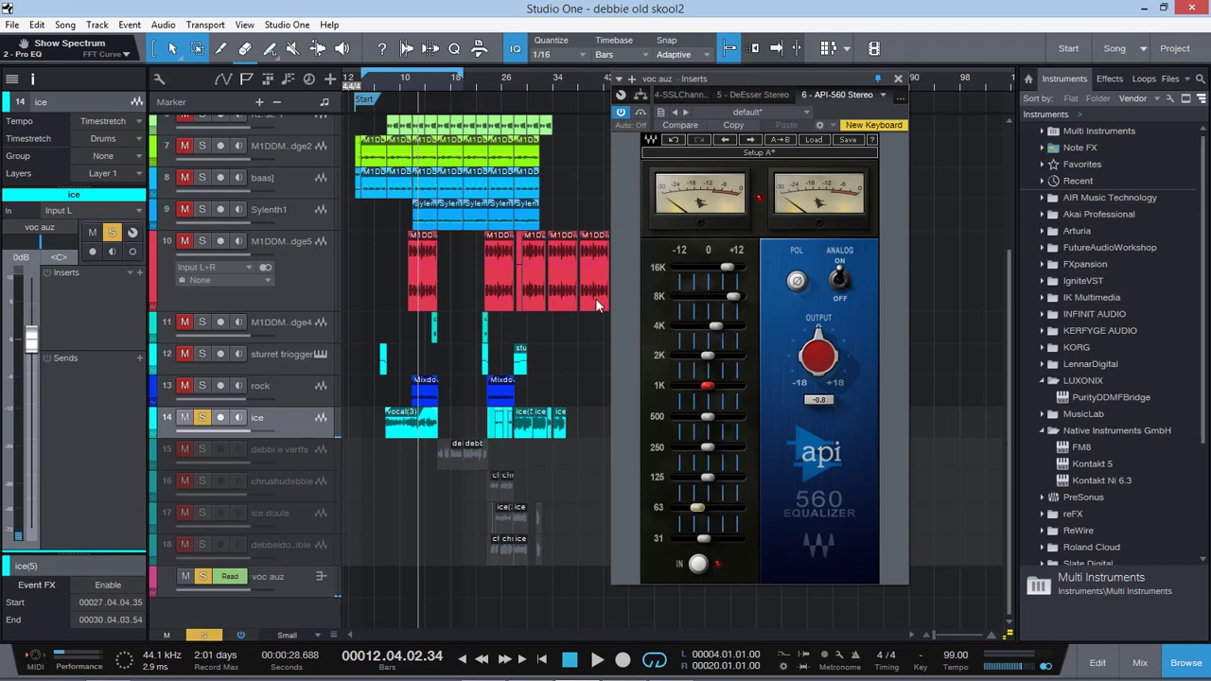
Play the vocal from bar 10 while nudging up the API-560's 16K band and boosting 250 to 4.1, and stop playback.
left_click(407, 86)
left_click(398, 85)
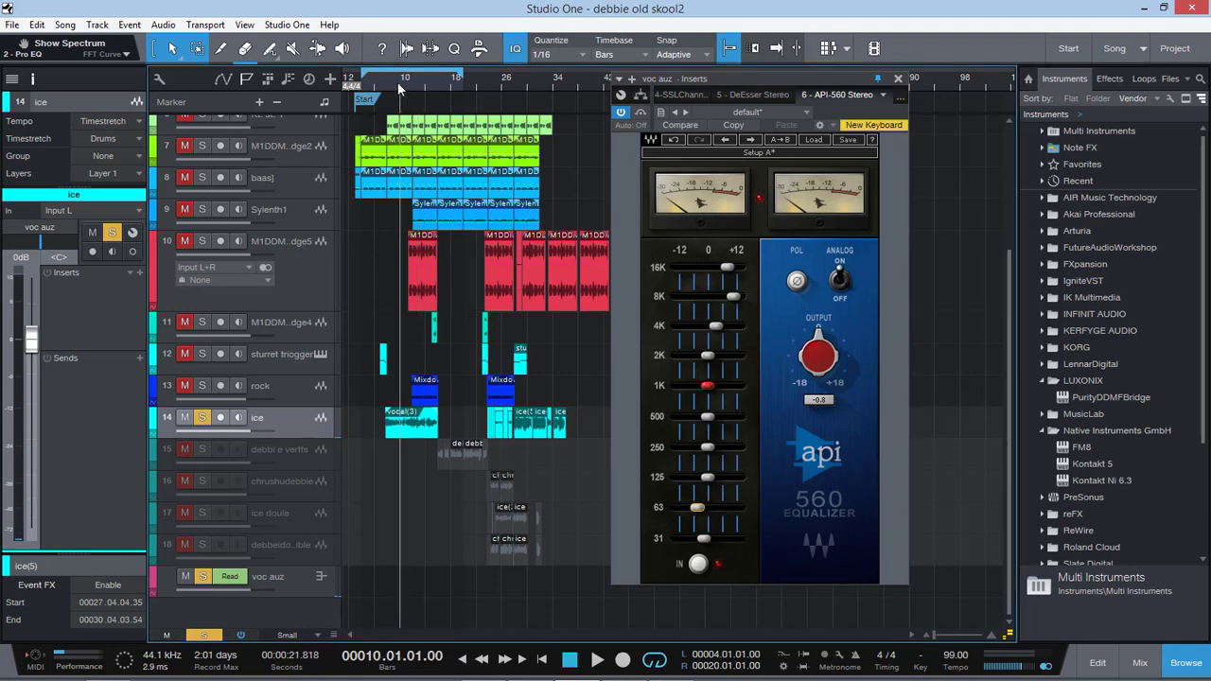
key("space")
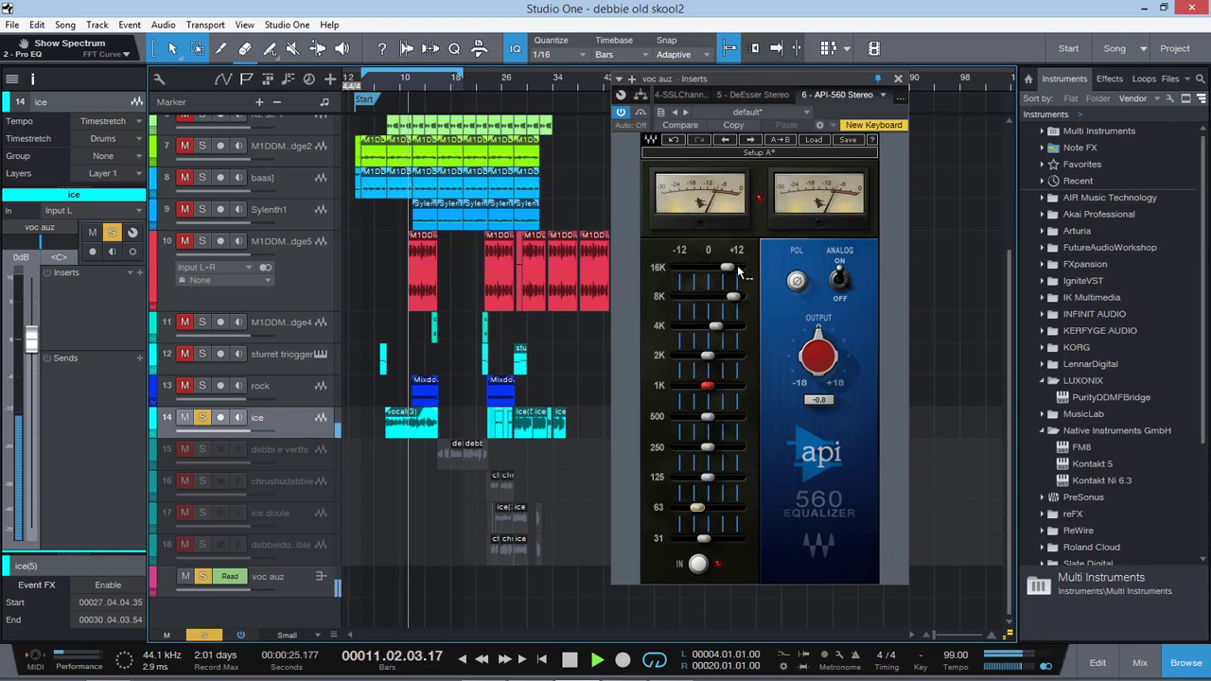
left_click_drag(727, 267, 728, 267)
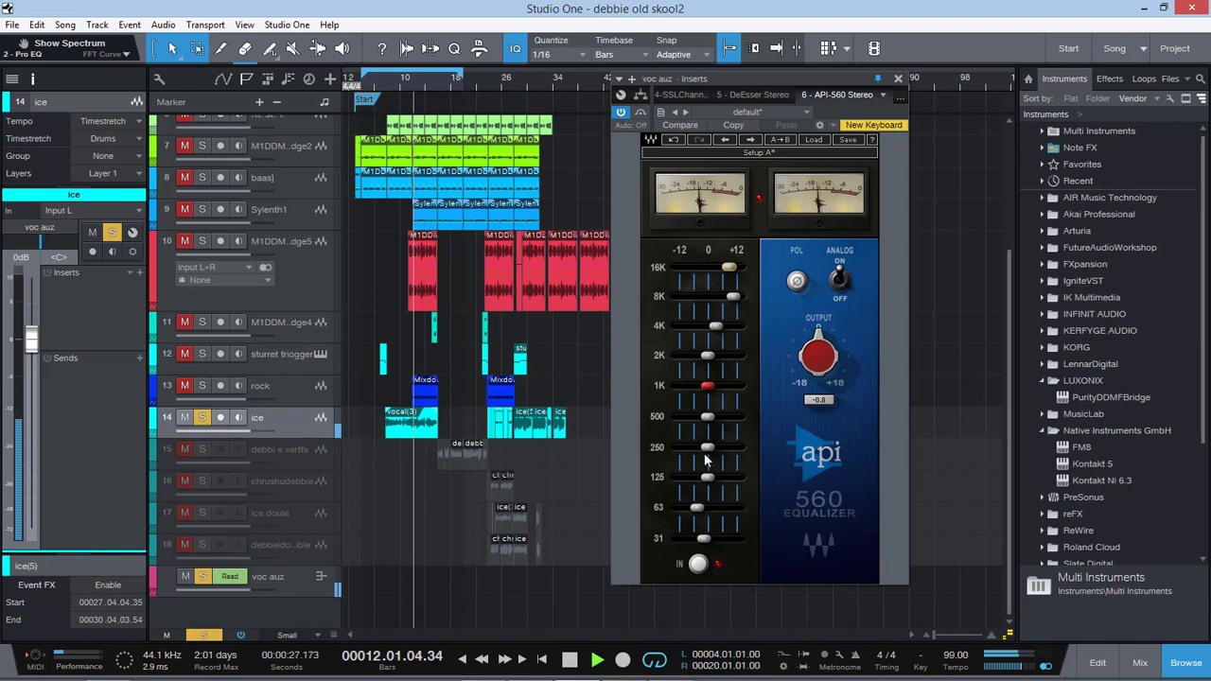
left_click_drag(708, 448, 718, 449)
key("space")
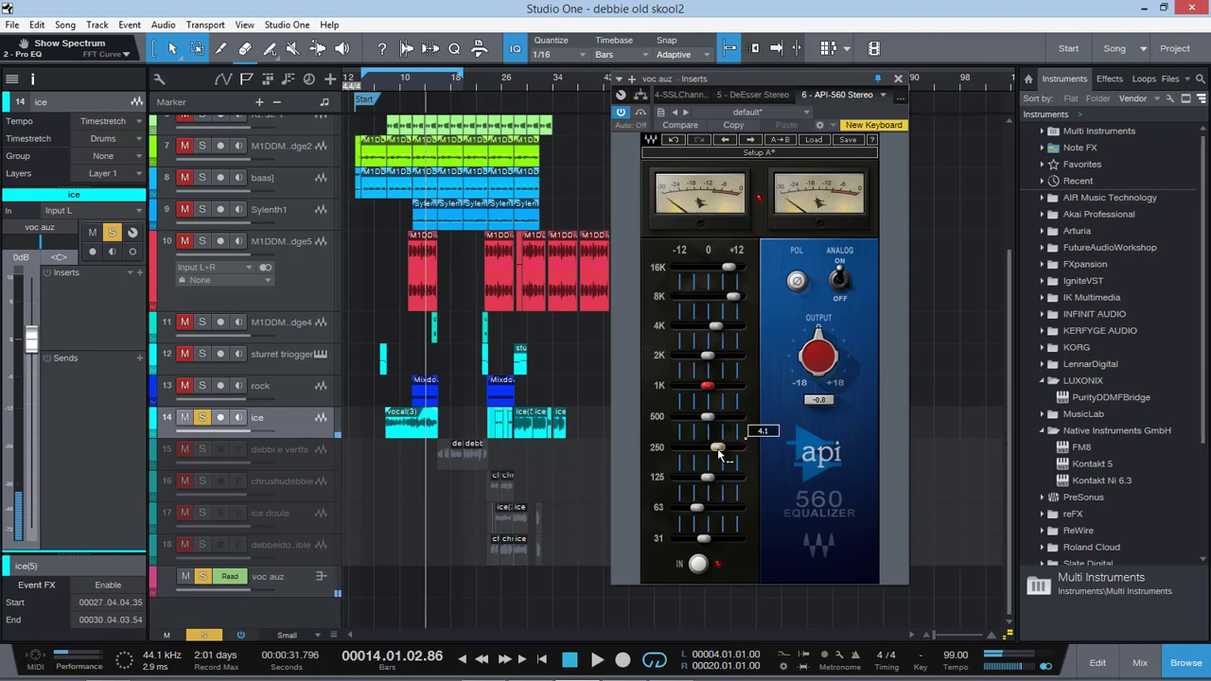
Show the mixer console, open the voc auz channel's API-560 and Pro EQ, and arrange their windows side by side.
left_click(1140, 665)
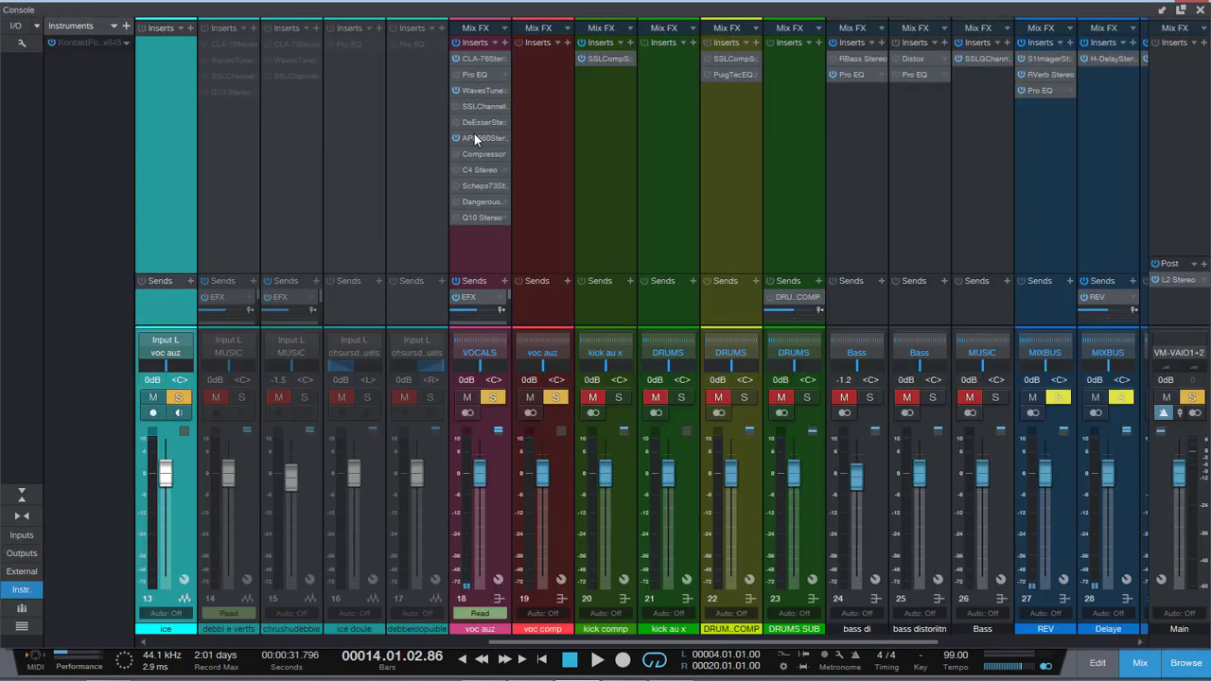
double_click(474, 138)
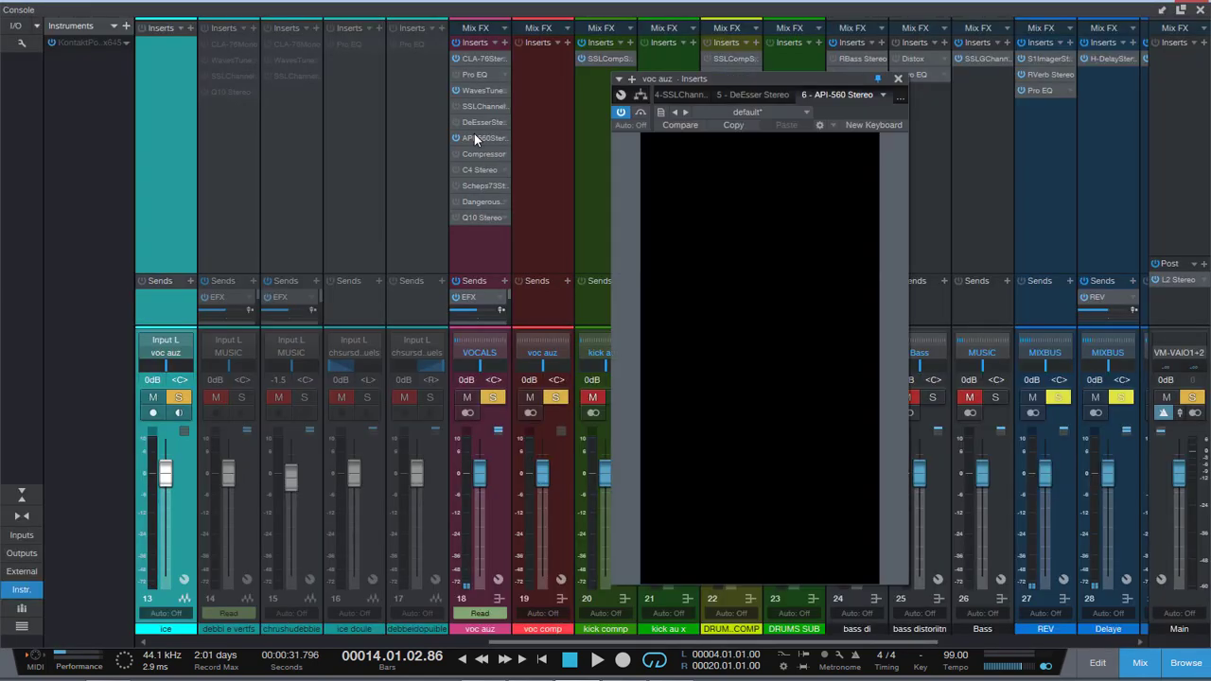
double_click(472, 73)
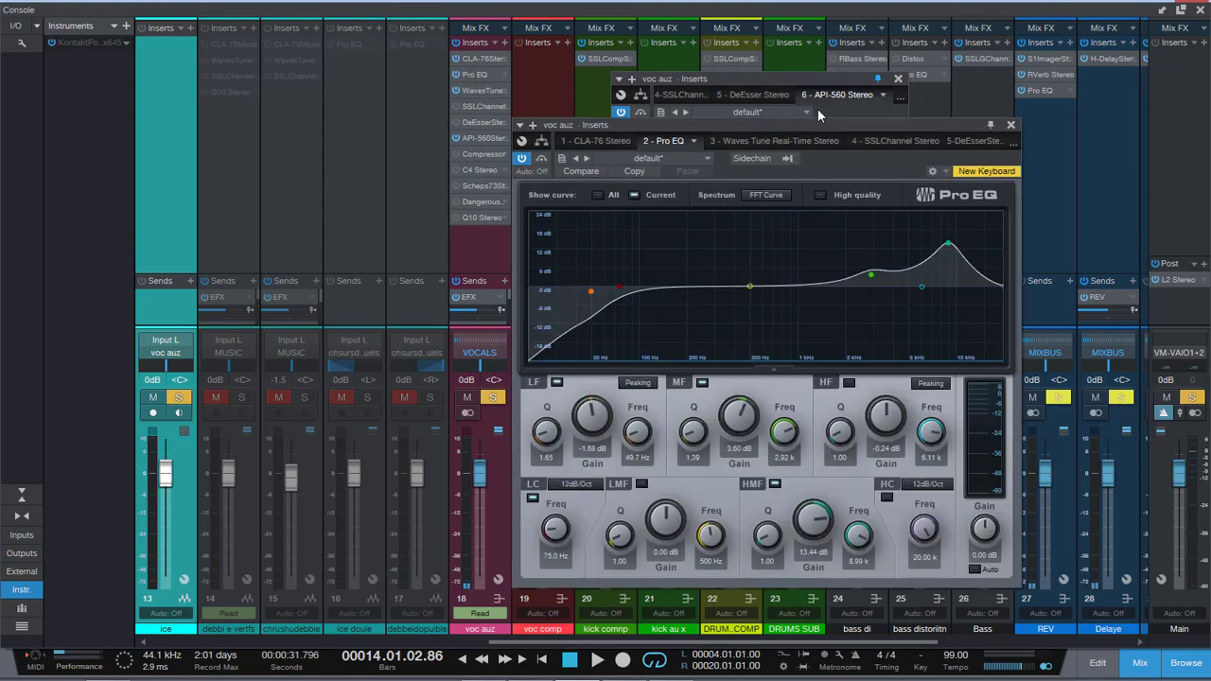
left_click_drag(819, 141, 389, 137)
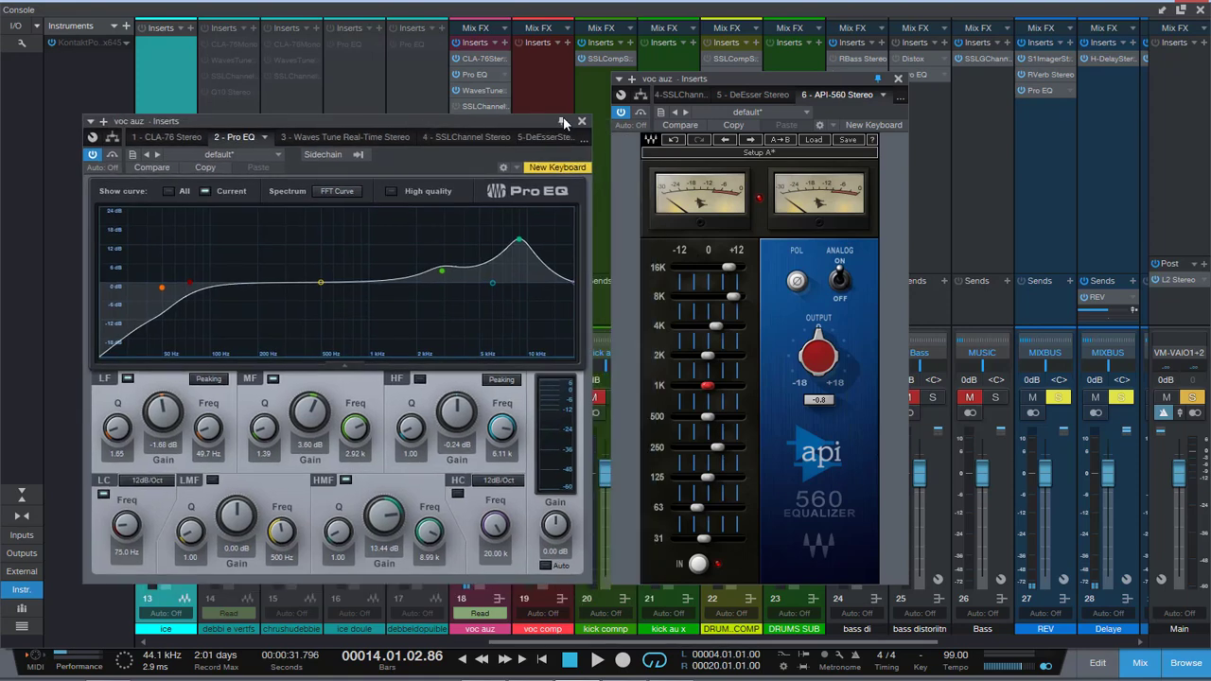
left_click_drag(775, 79, 830, 105)
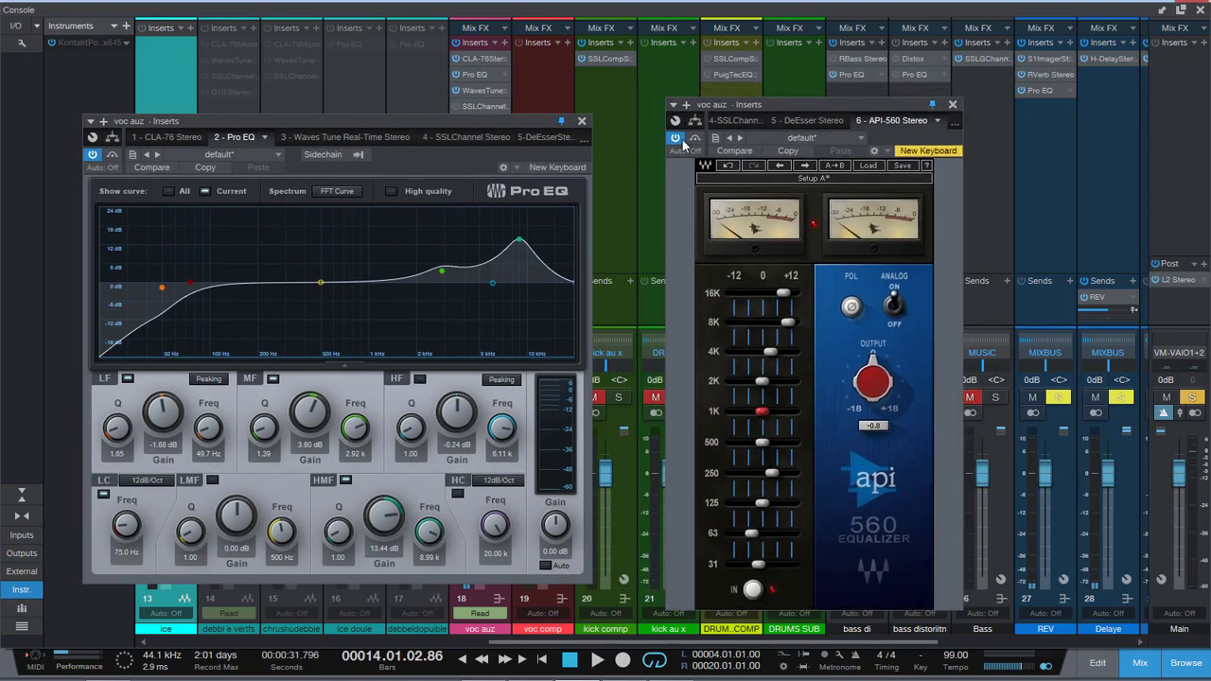
Bypass the API-560, start playback with the Pro EQ active, and close the console to return to the arrangement.
left_click(97, 158)
left_click(93, 155)
left_click(94, 155)
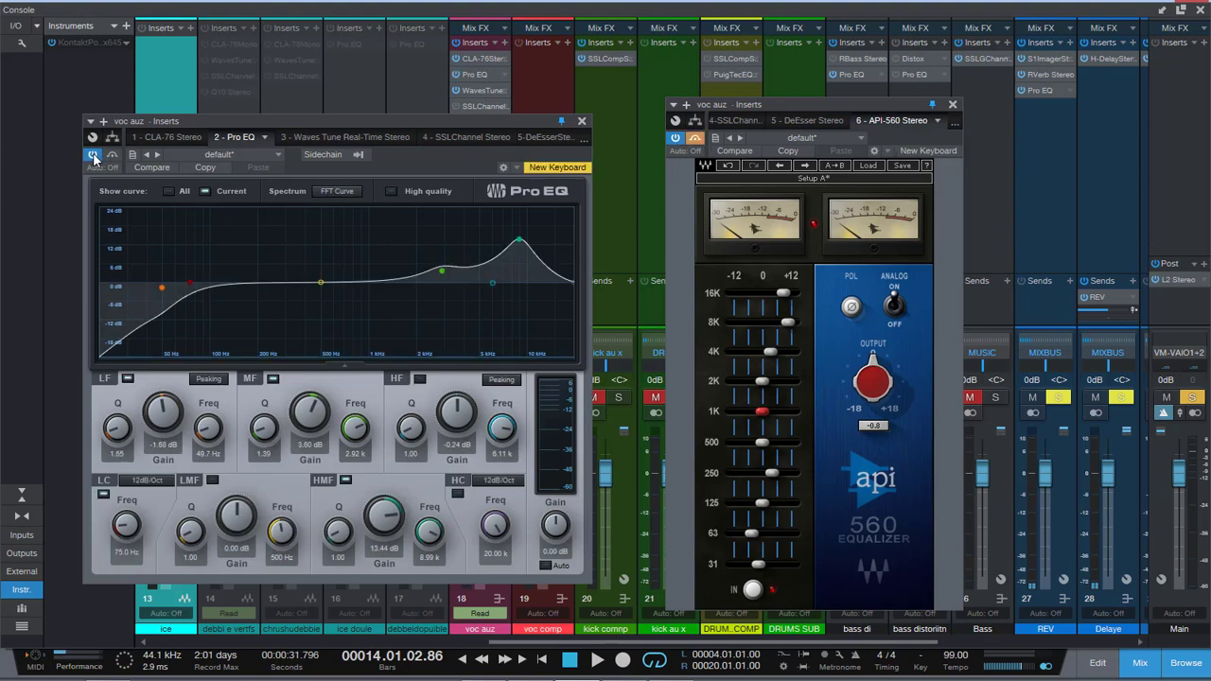
key("space")
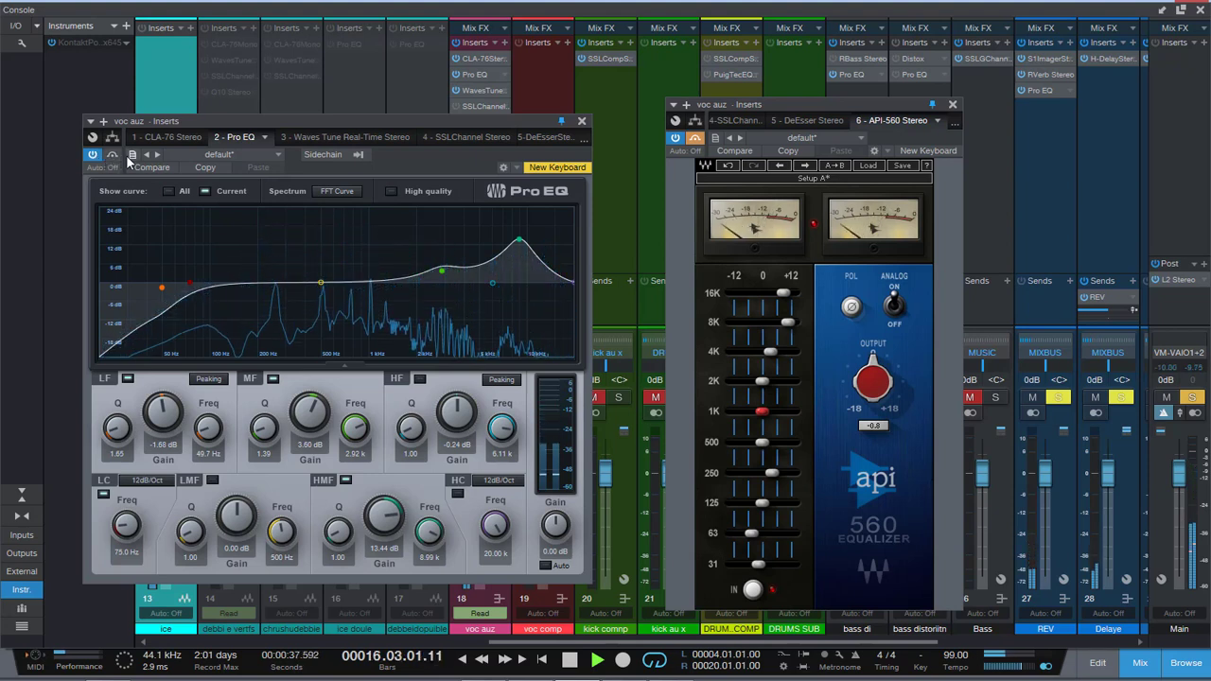
left_click(1201, 11)
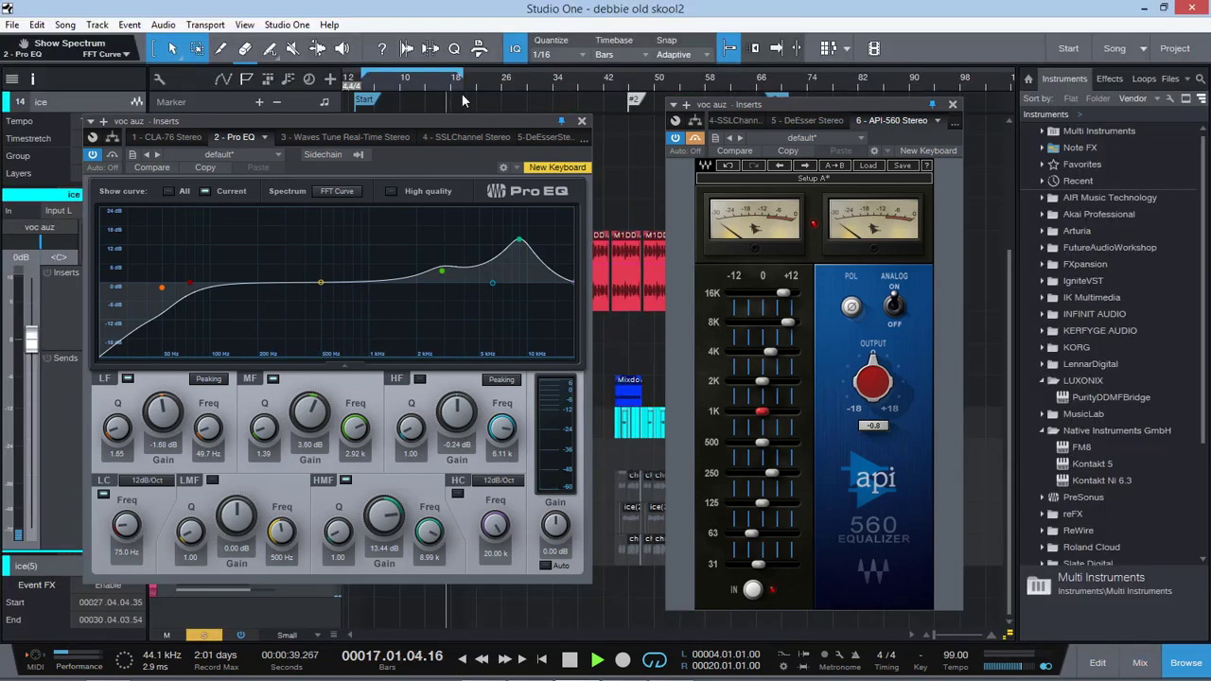
left_click_drag(411, 121, 360, 123)
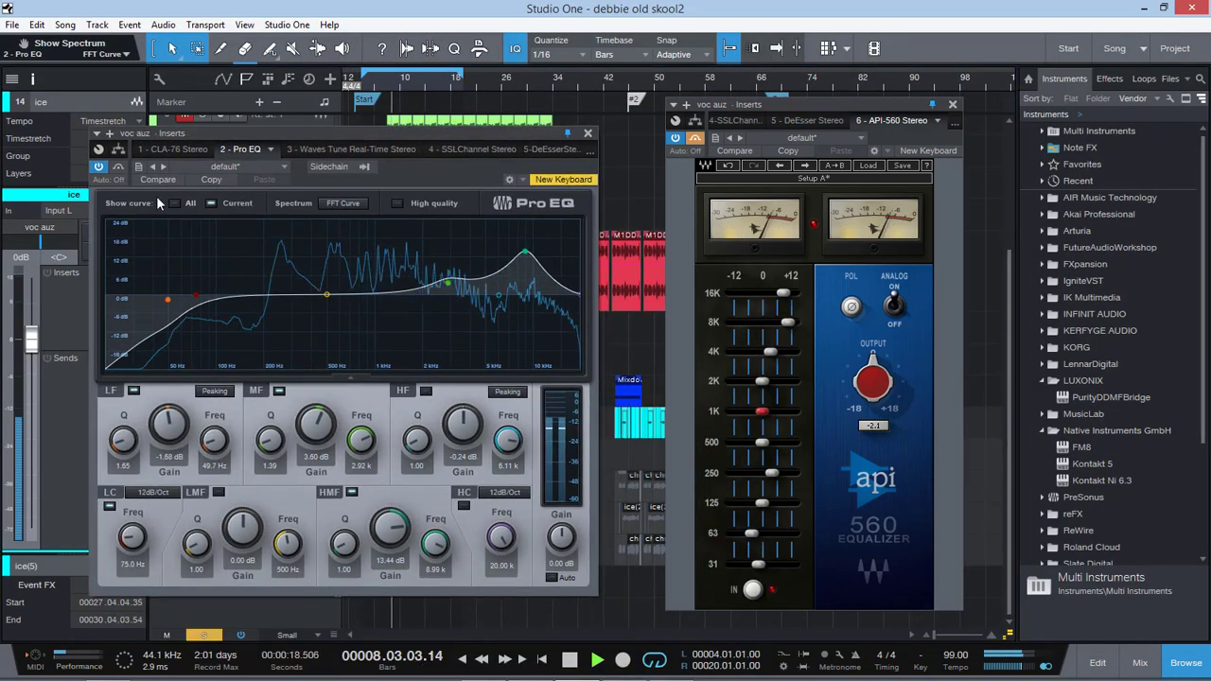
Compare the two EQs during playback by swapping bypass from the API-560 to the Pro EQ and back, and stop playback.
left_click(695, 140)
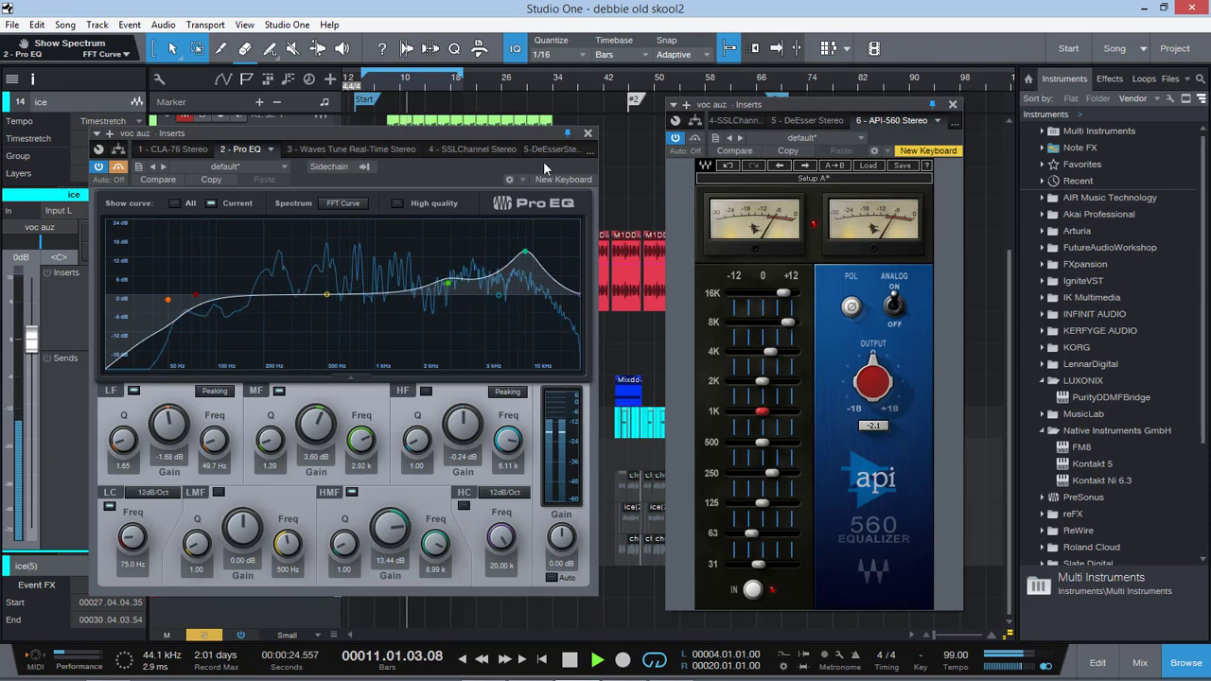
mouse_move(772, 475)
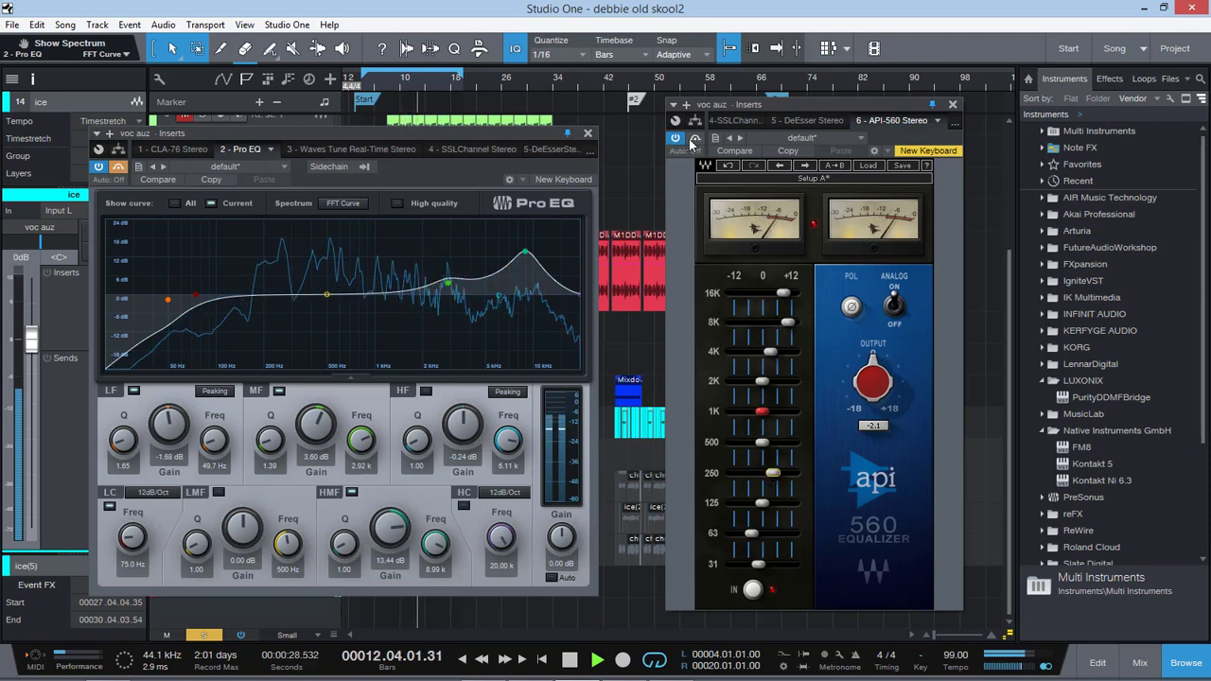
left_click(121, 168)
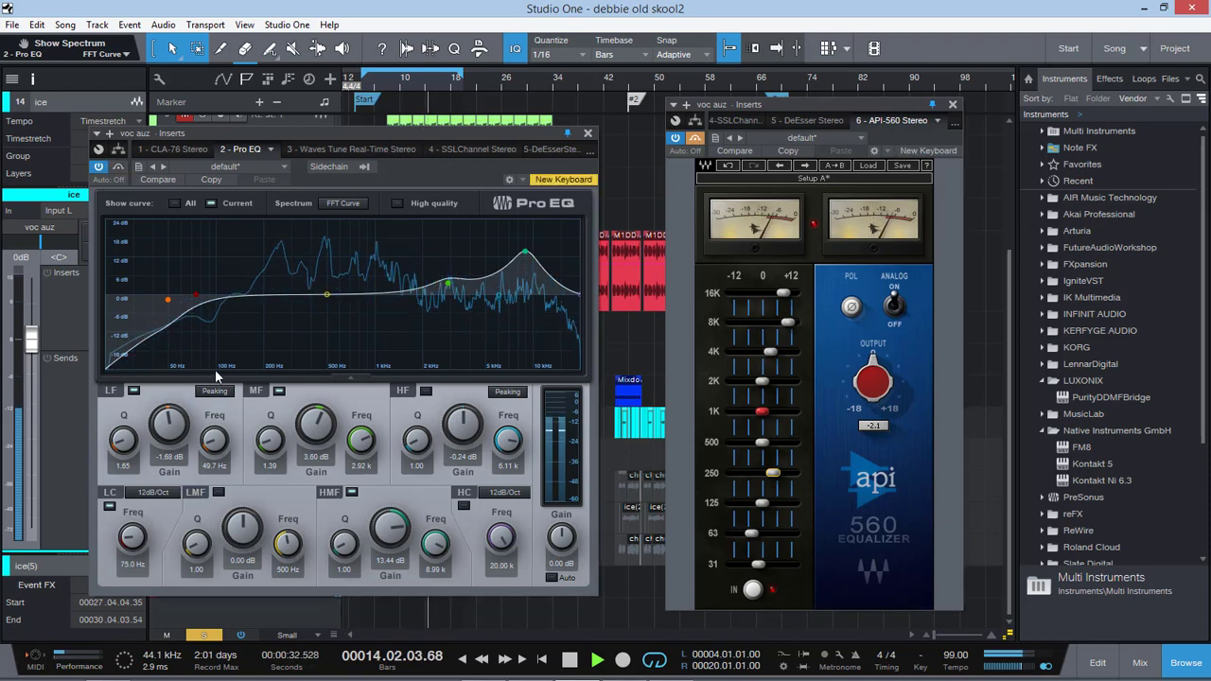
key("space")
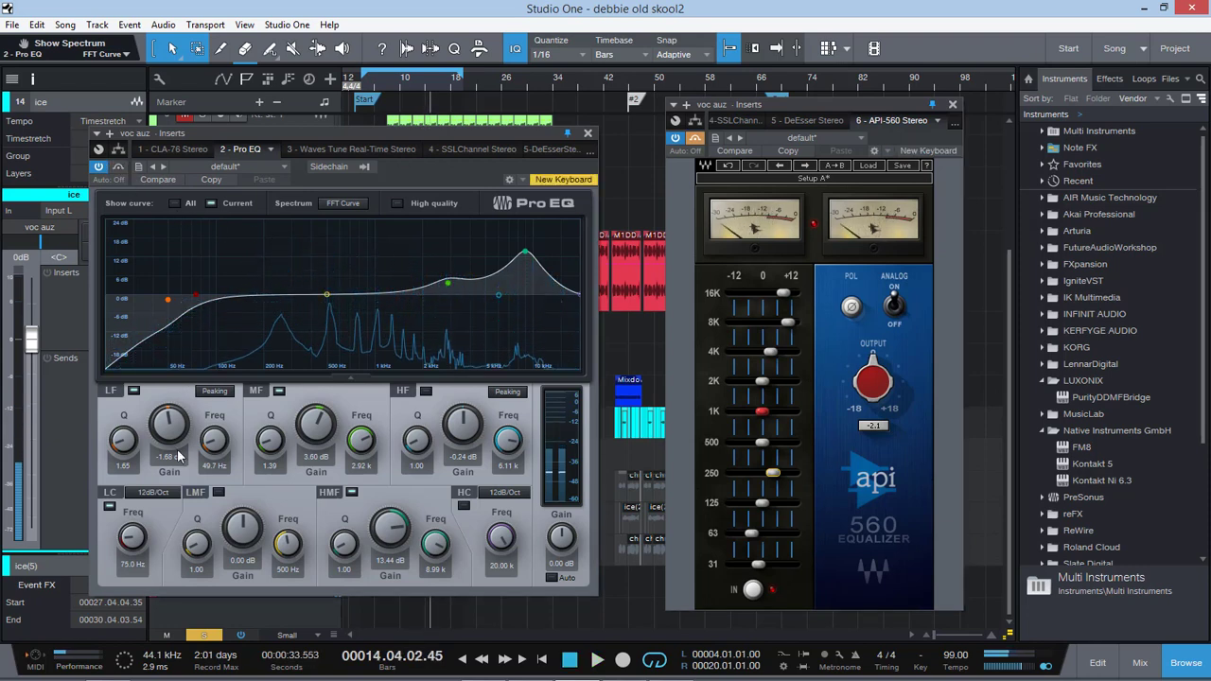
Play the vocal from about bar 9 and set the Pro EQ's LMF band to a 3.60 dB boost at 144 Hz.
left_click_drag(308, 156, 463, 209)
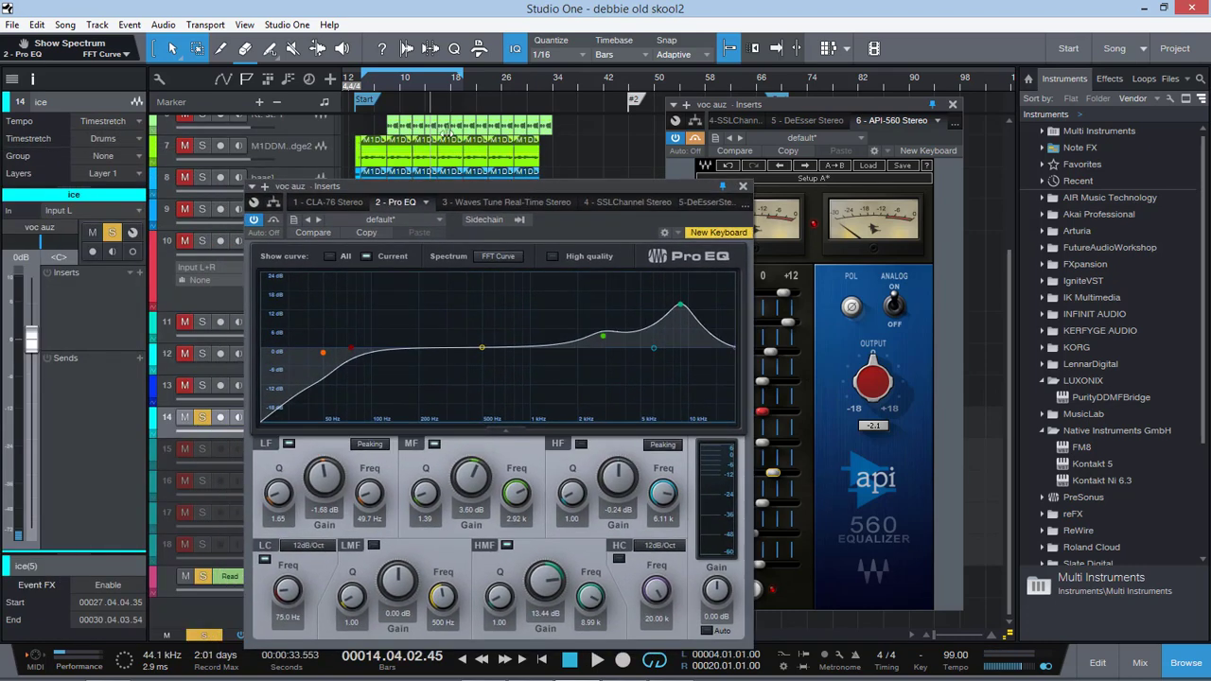
left_click(393, 83)
key("space")
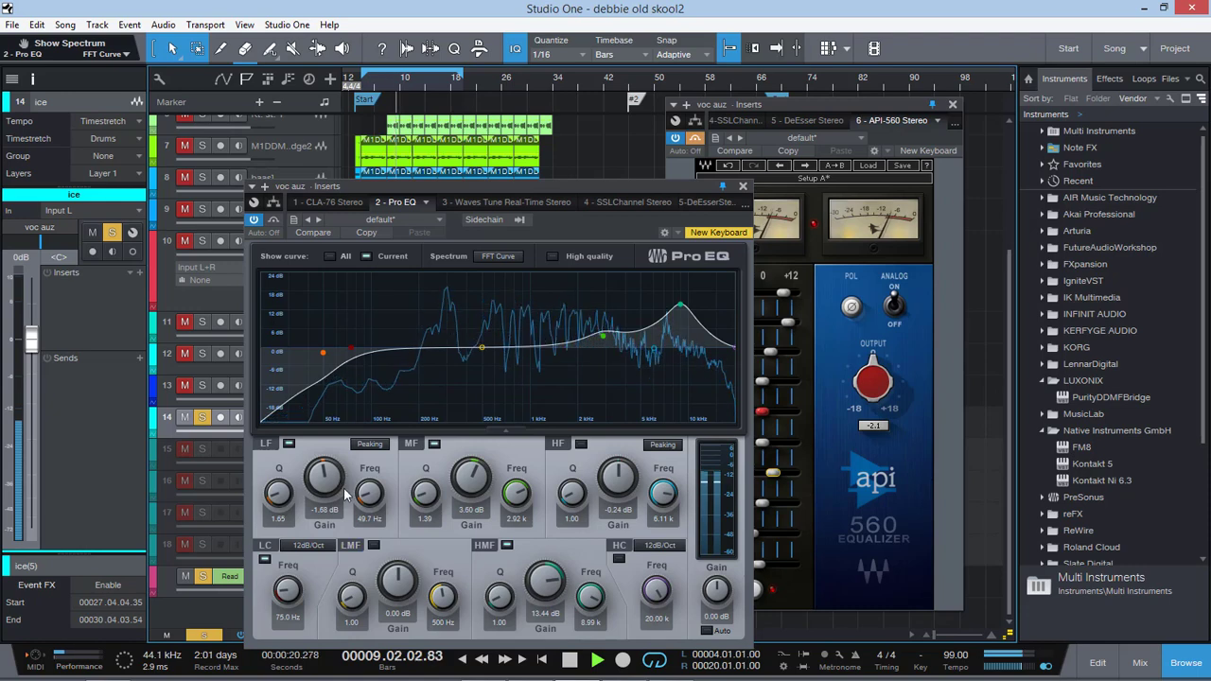
left_click_drag(398, 568, 397, 553)
left_click_drag(442, 594, 442, 626)
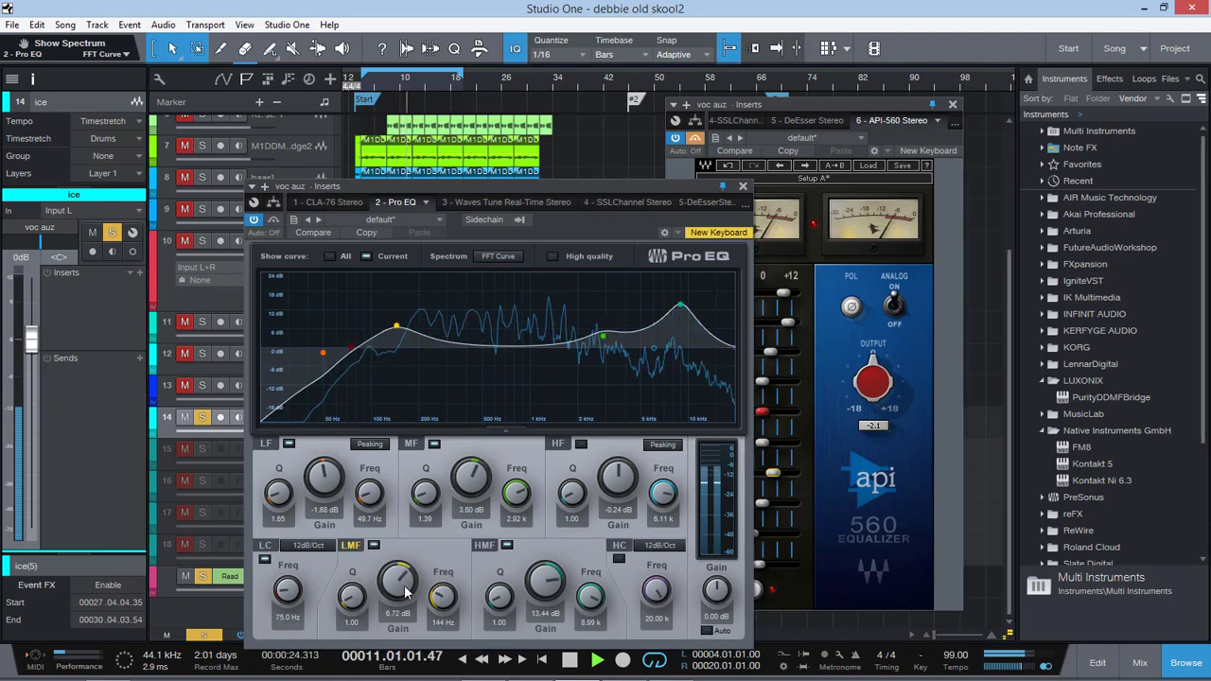
left_click_drag(397, 583, 398, 593)
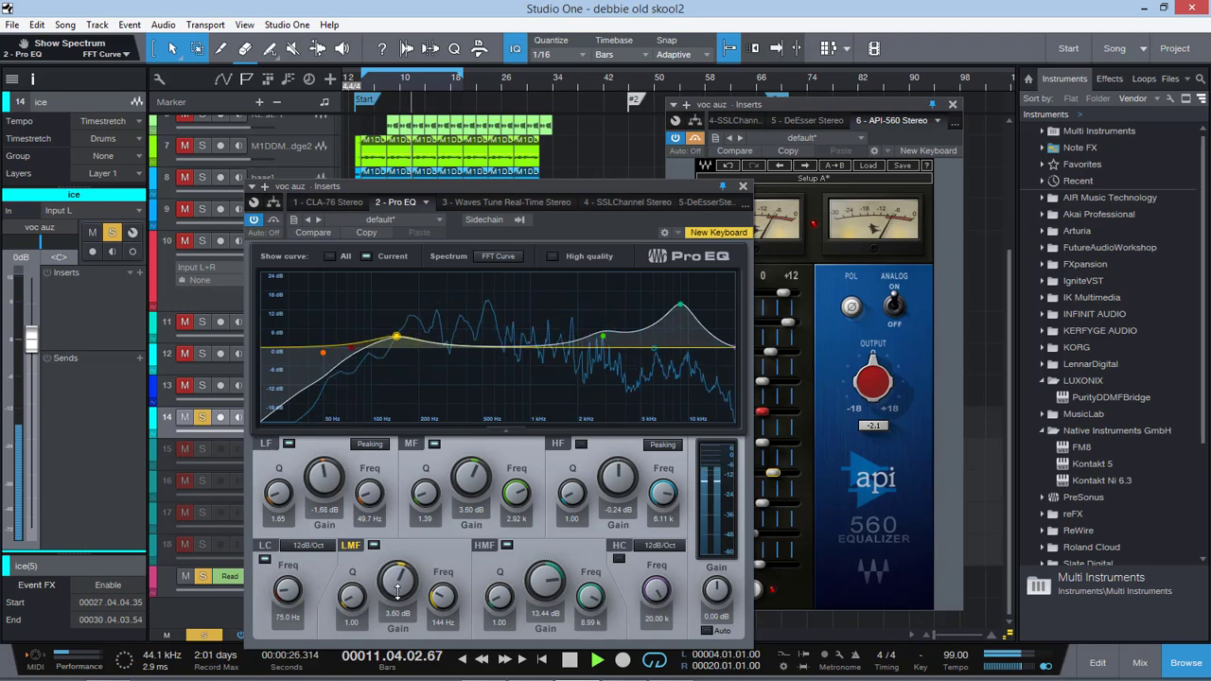
Reposition the Pro EQ window beside the API-560 and select the API-560's 250 band slider.
left_click_drag(573, 192, 493, 118)
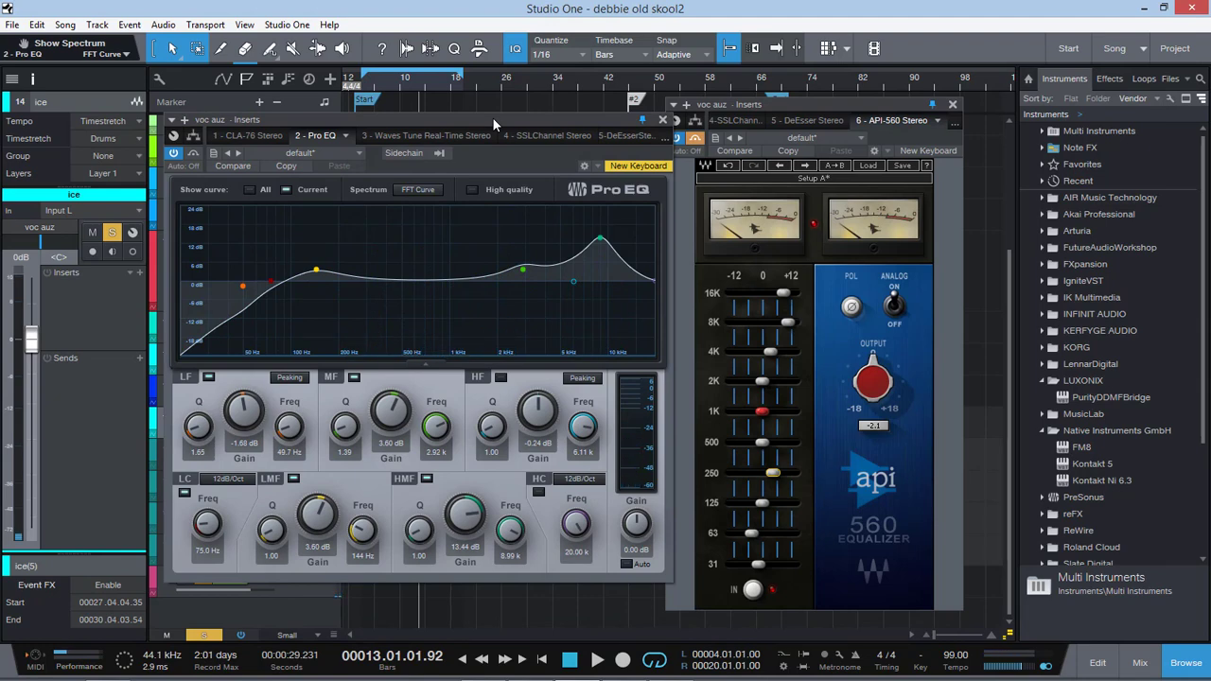
left_click_drag(493, 118, 457, 133)
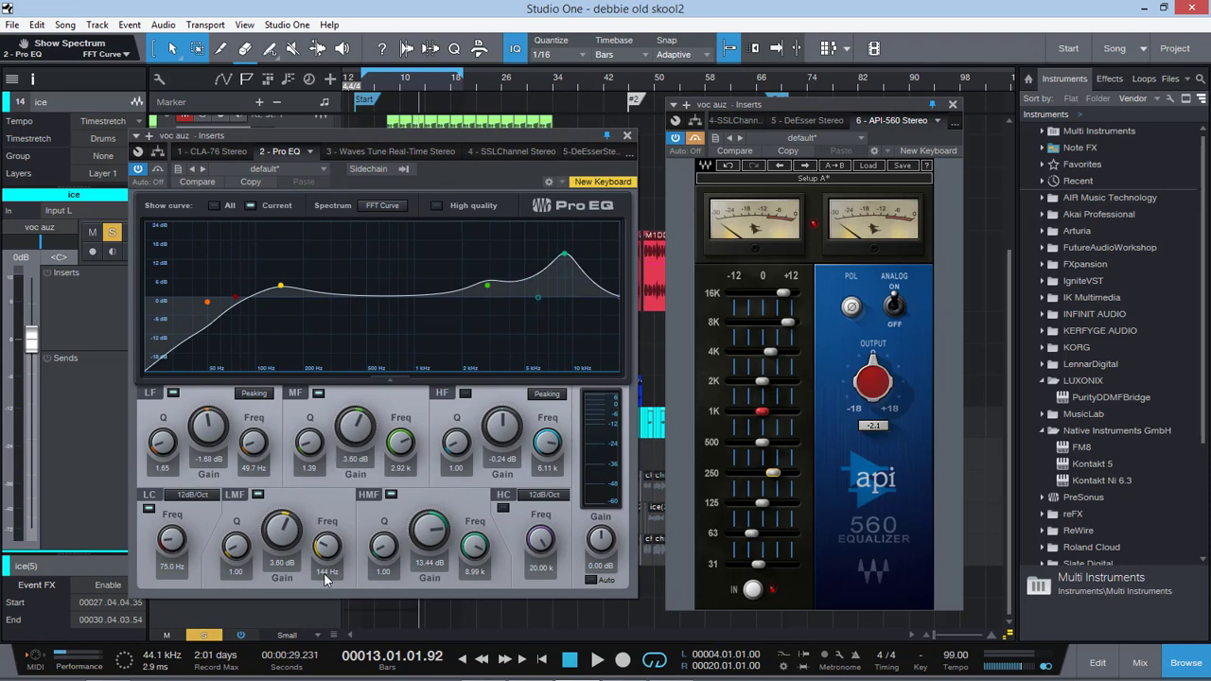
left_click(771, 477)
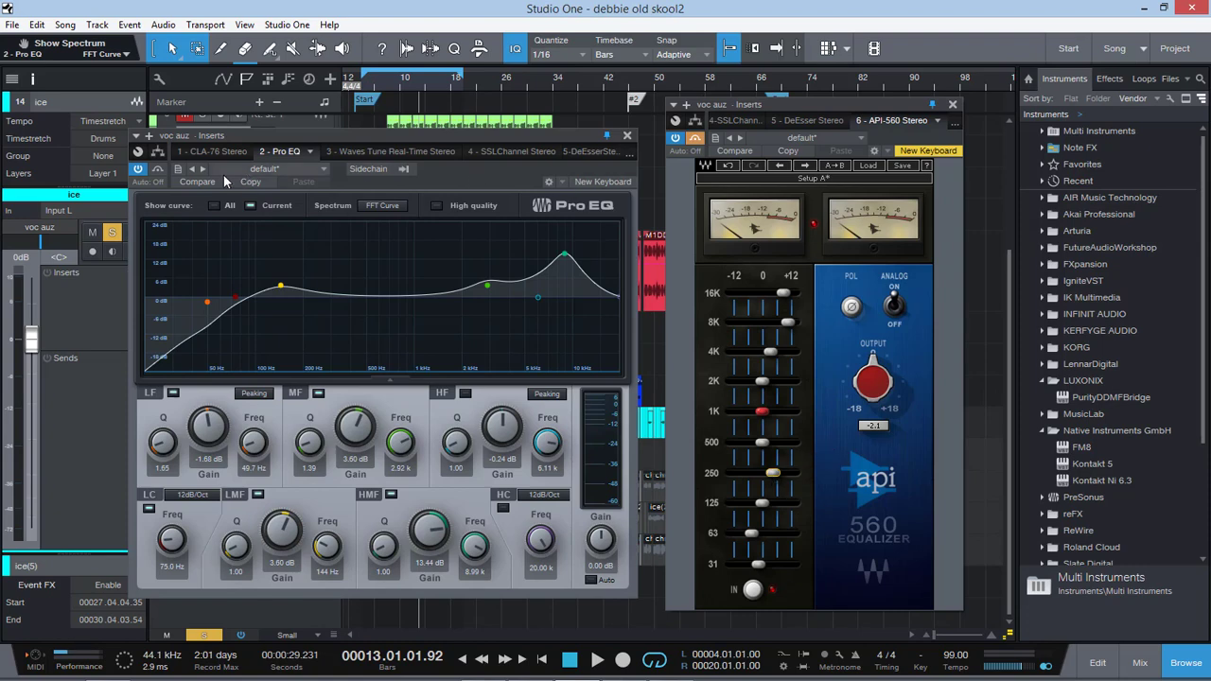
left_click_drag(379, 134, 367, 156)
Play the vocal from bar 8, bypass the Pro EQ, and take the API-560 out of bypass to hear it.
key("space")
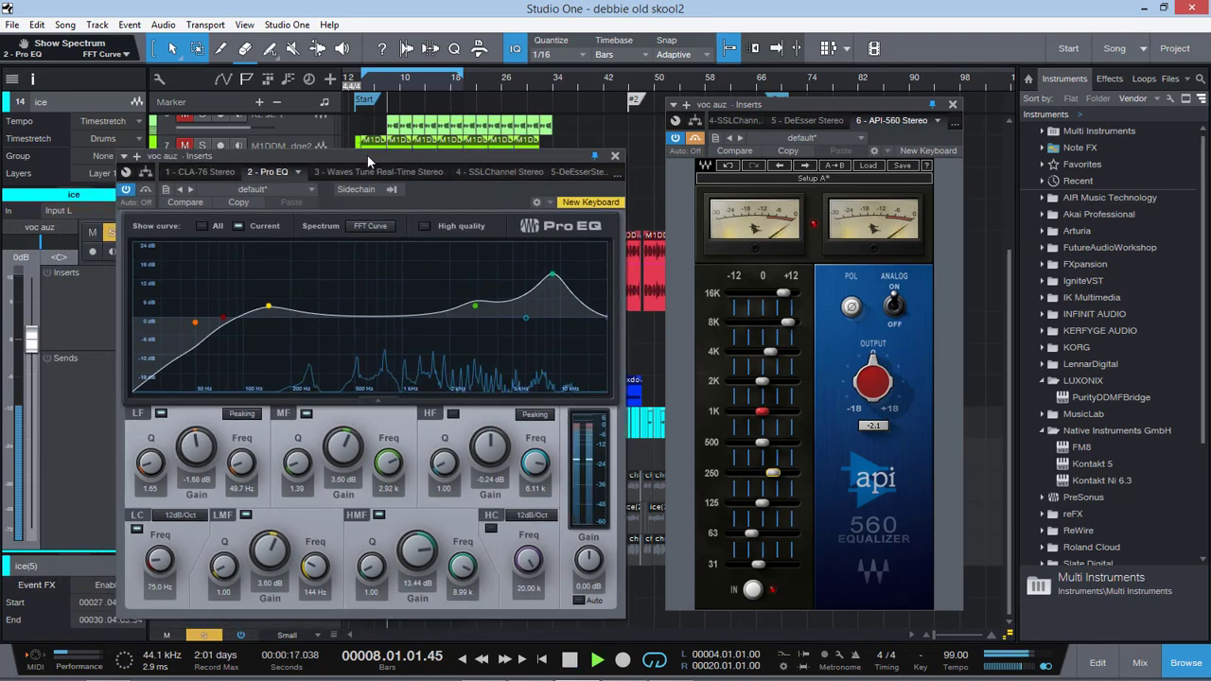
left_click(147, 193)
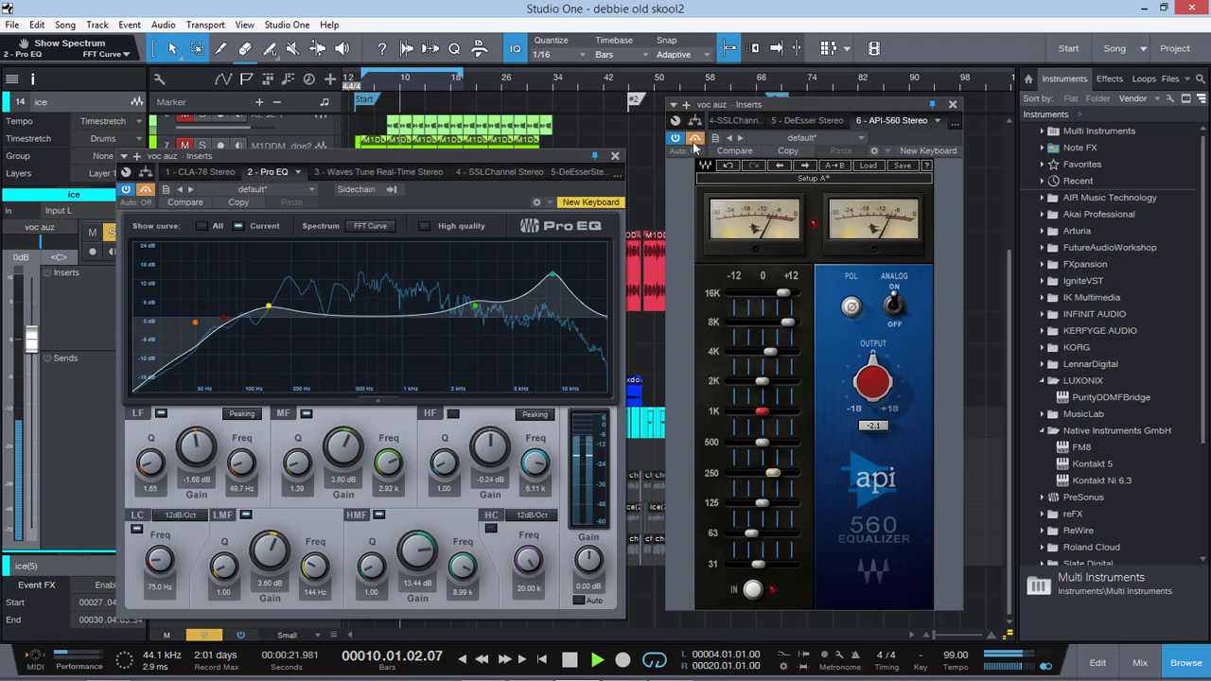
left_click(696, 143)
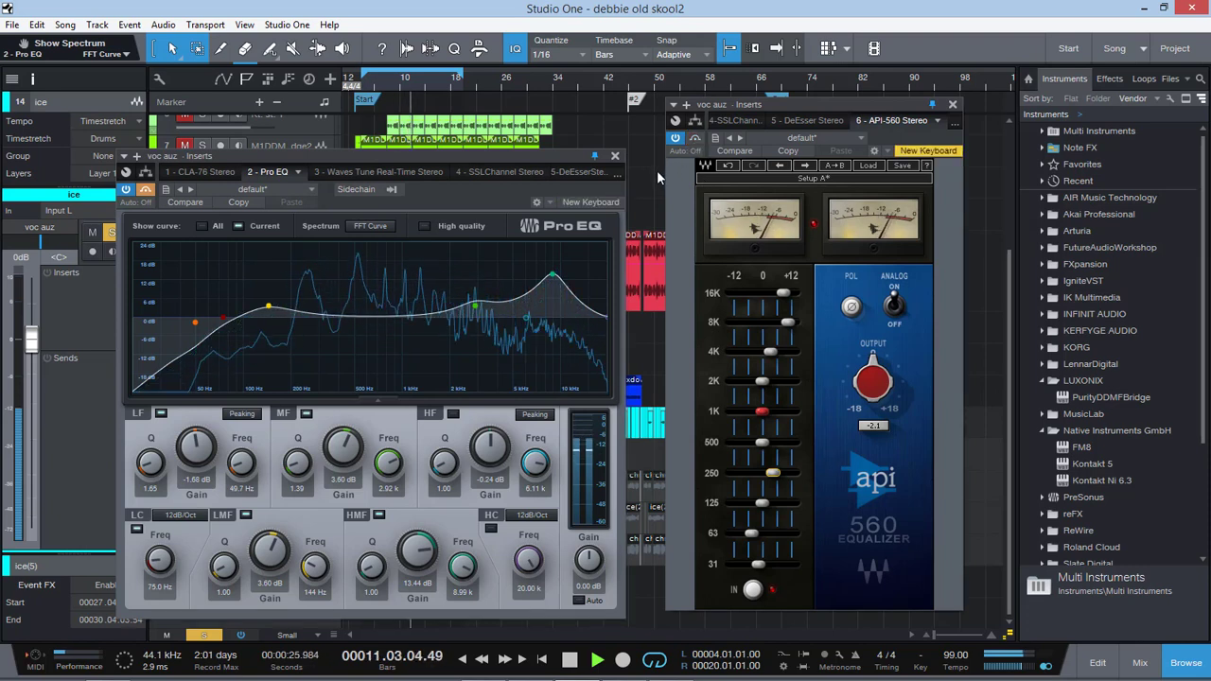
Raise the API-560's 250 band to 7.3, swap bypass to compare it with the Pro EQ, and stop playback.
left_click_drag(773, 473, 780, 472)
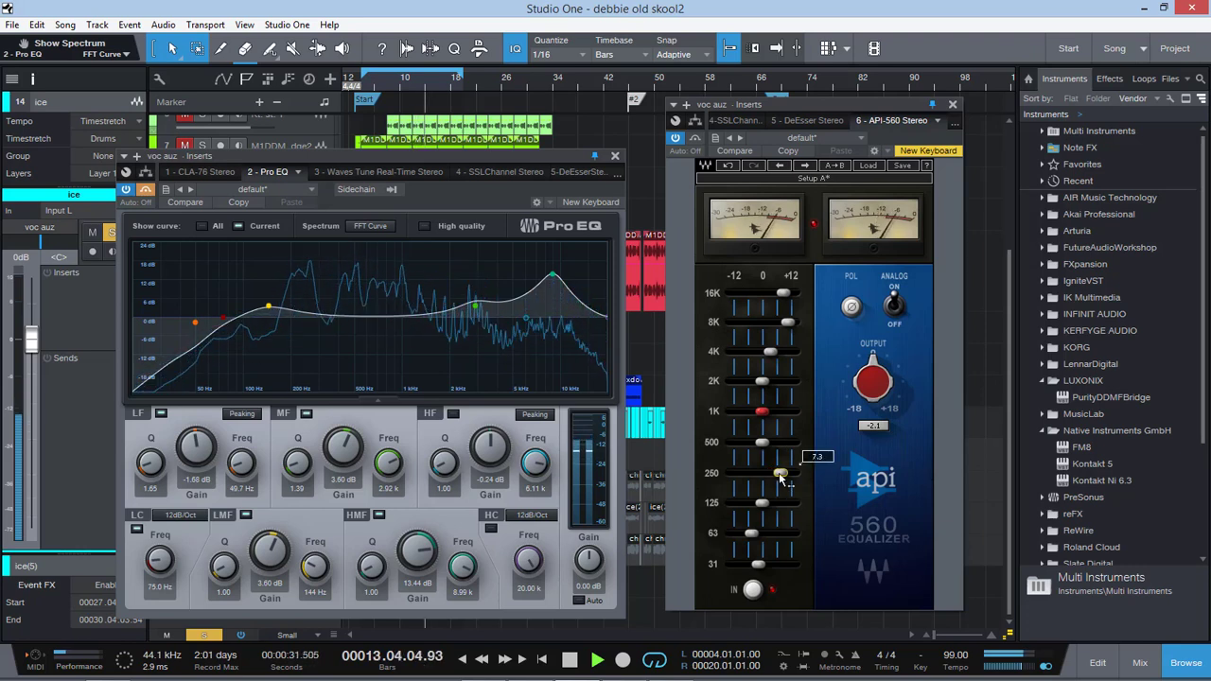
left_click(700, 140)
left_click(147, 191)
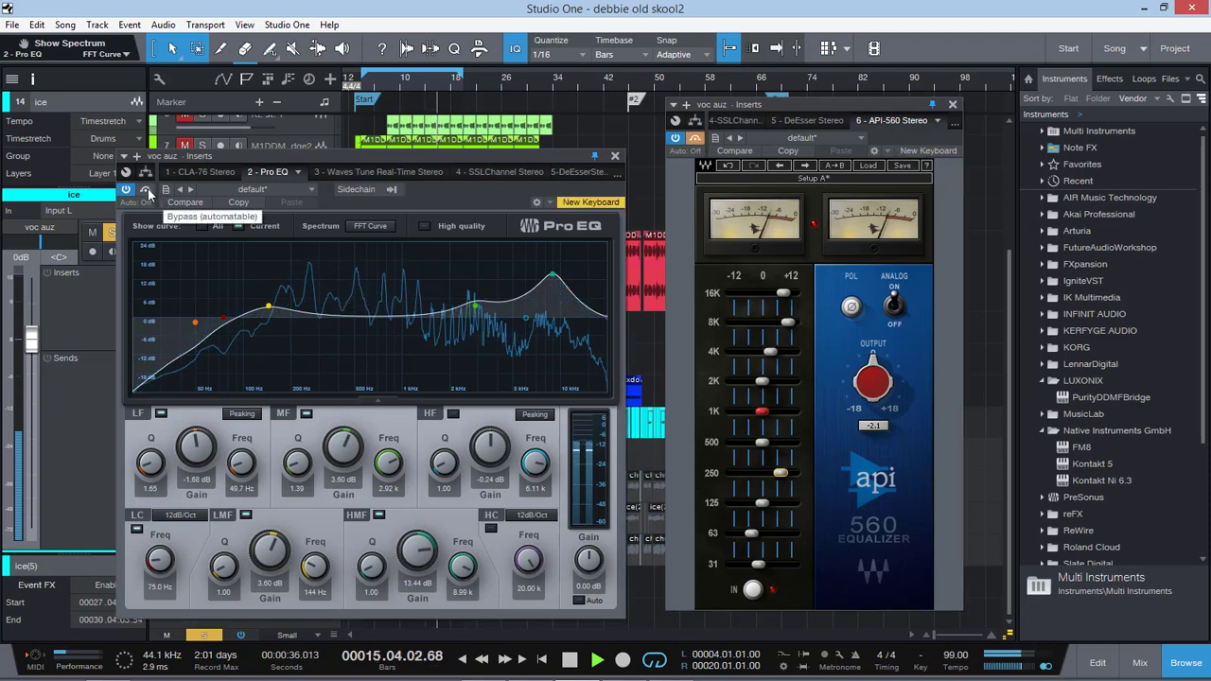
key("space")
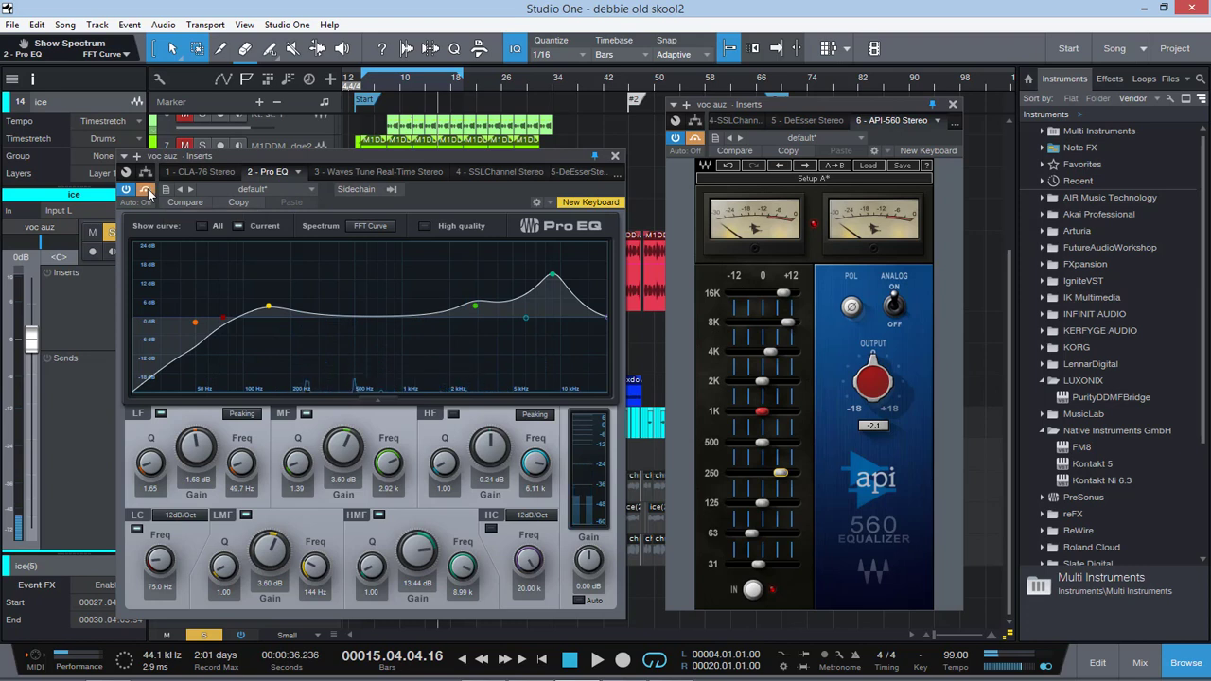
Take the API-560 out of bypass and point out its 16K and 8K band sliders.
left_click(706, 144)
left_click(784, 294)
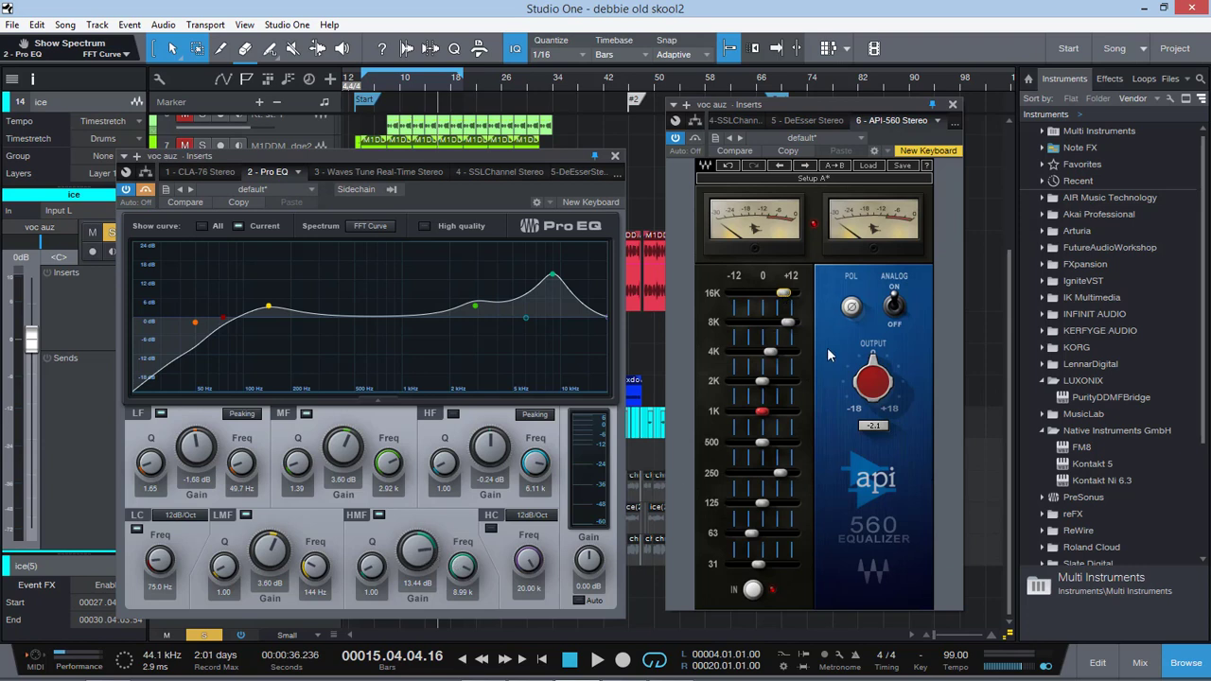
mouse_move(785, 298)
mouse_move(787, 326)
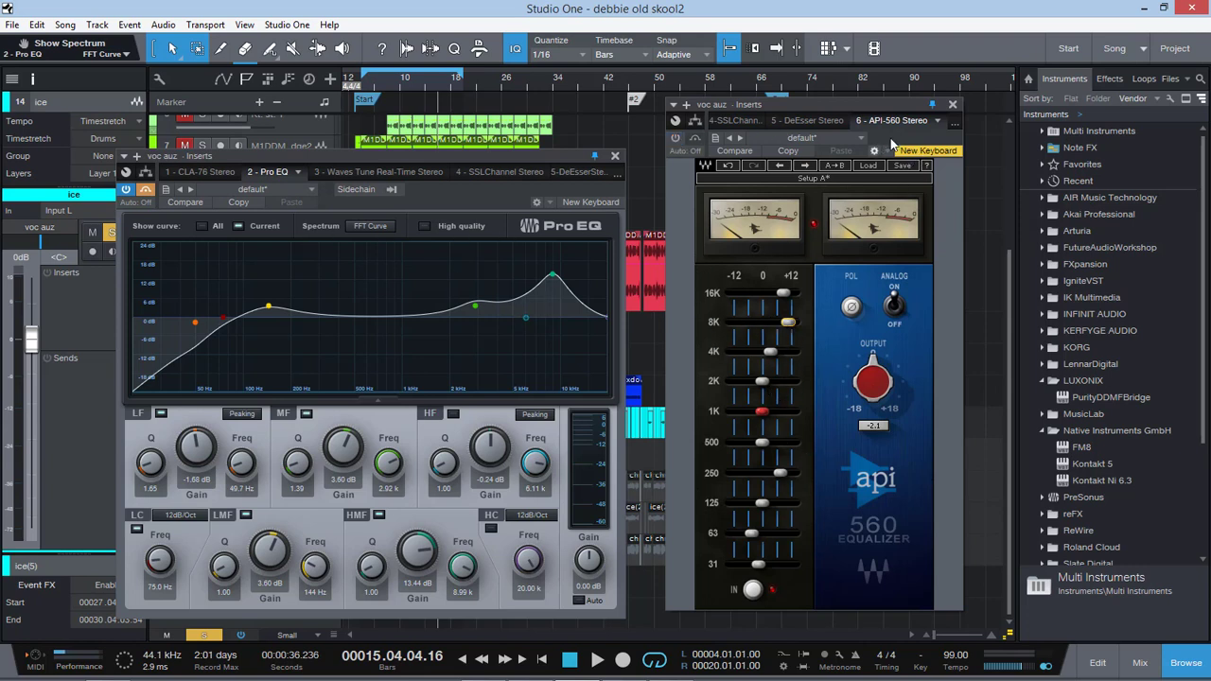
Close the API-560, open the Scheps 73 from the voc auz bus inserts, and place it beside the Pro EQ window.
left_click(952, 104)
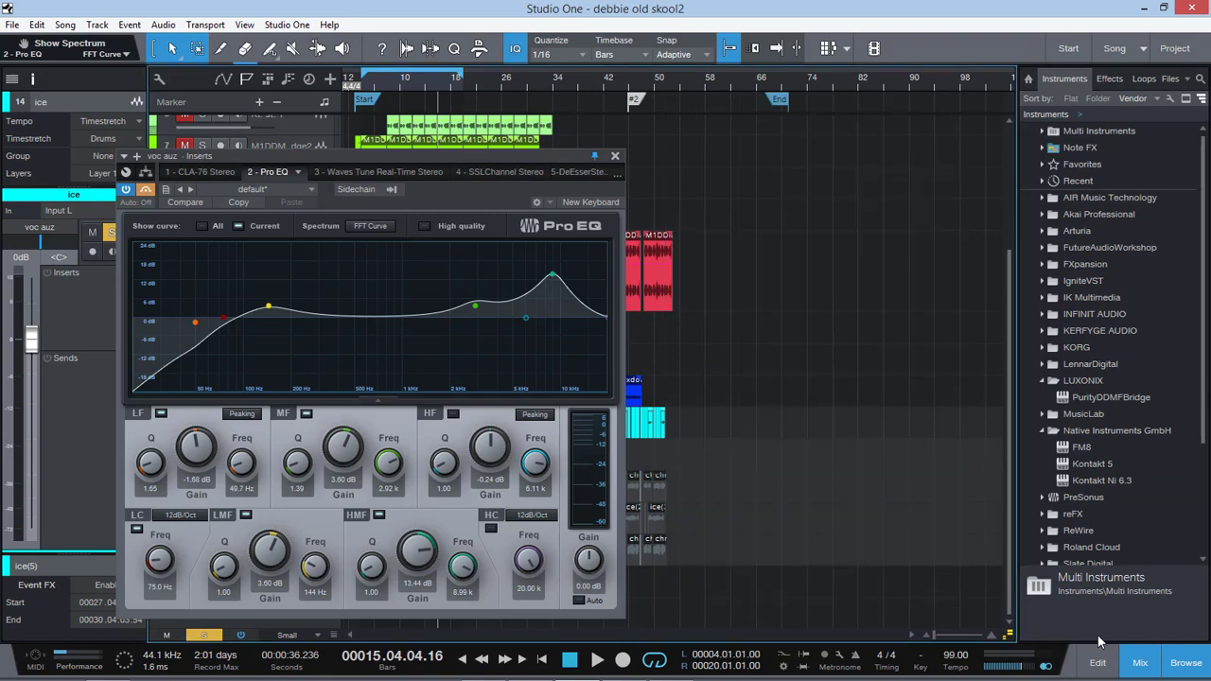
left_click(1136, 660)
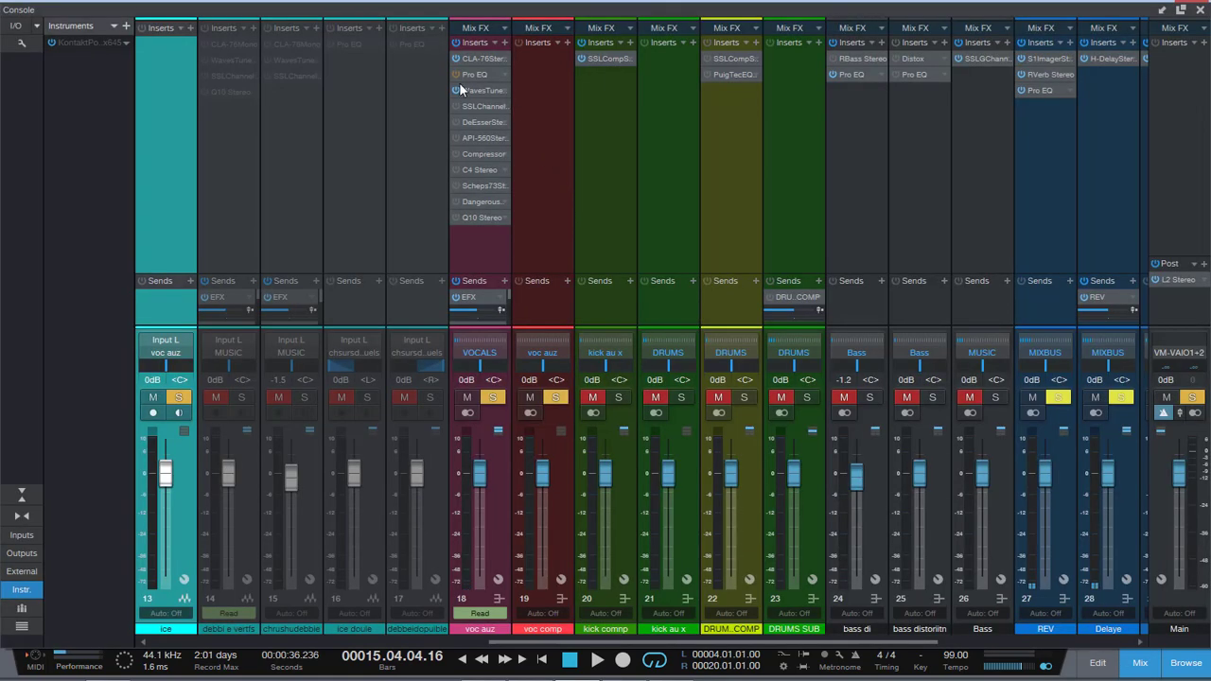
double_click(483, 186)
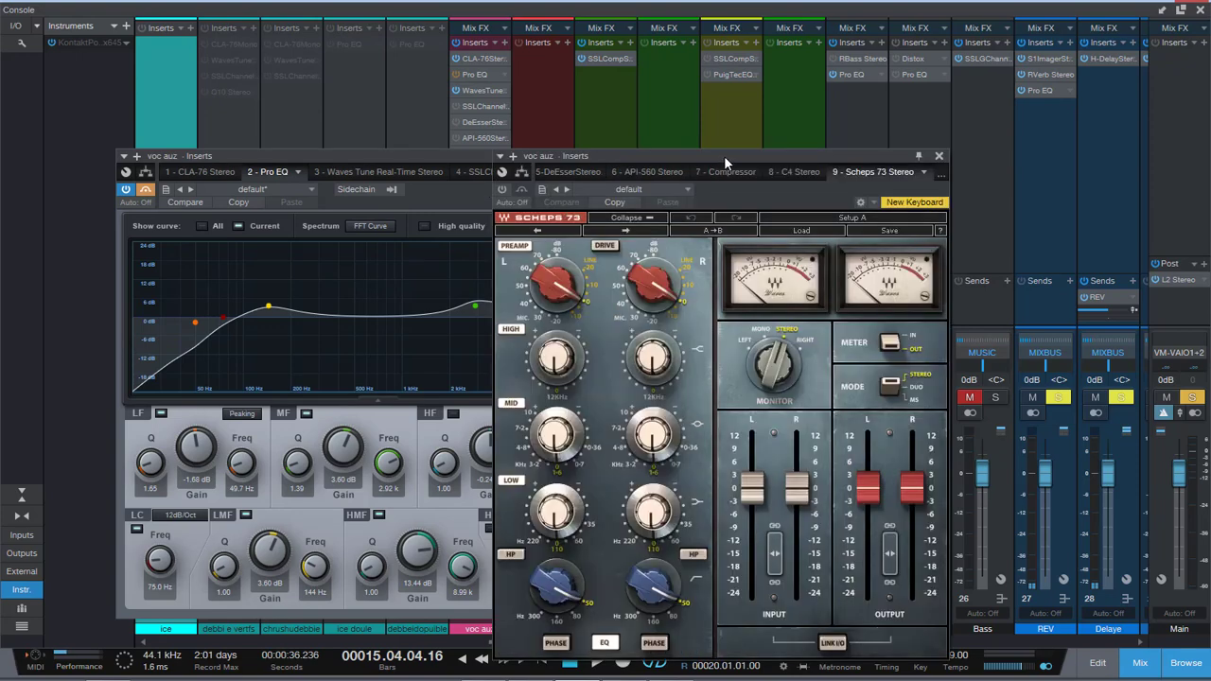
left_click_drag(724, 155, 805, 64)
left_click_drag(499, 154, 392, 141)
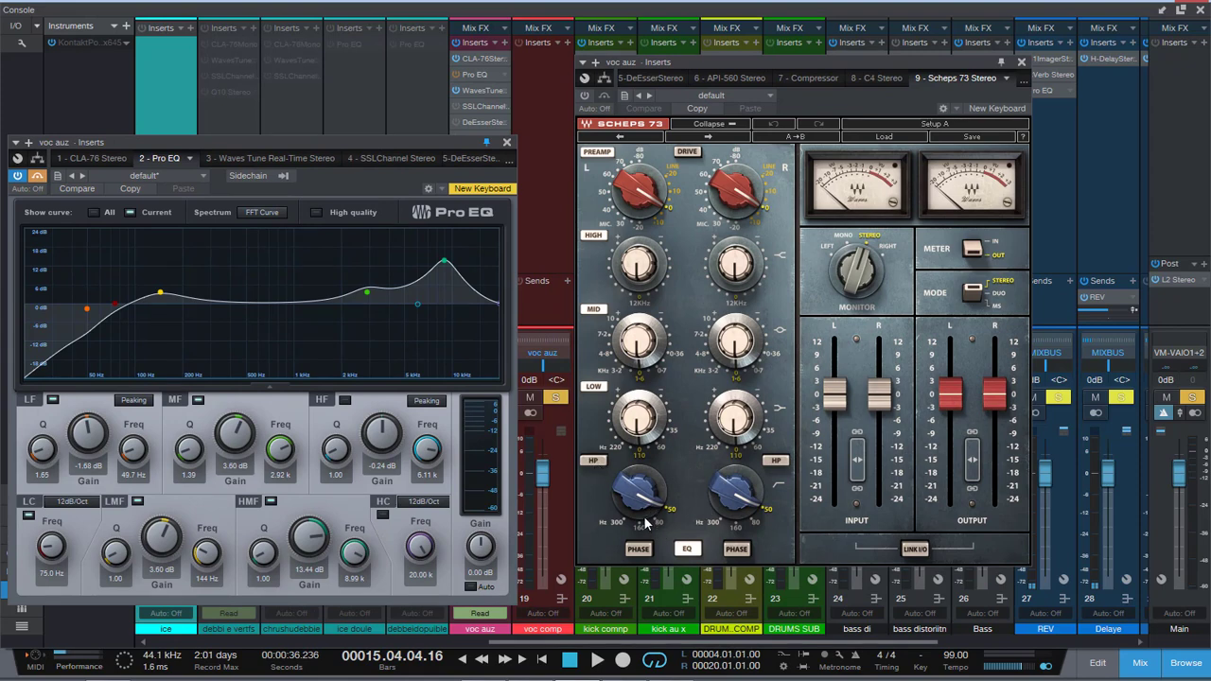
Set the Scheps 73's high-pass filter to 80 Hz and point out its Mid, High and Low bands.
left_click(593, 461)
mouse_move(630, 489)
left_mouse_down()
mouse_move(629, 421)
mouse_move(629, 491)
left_mouse_up()
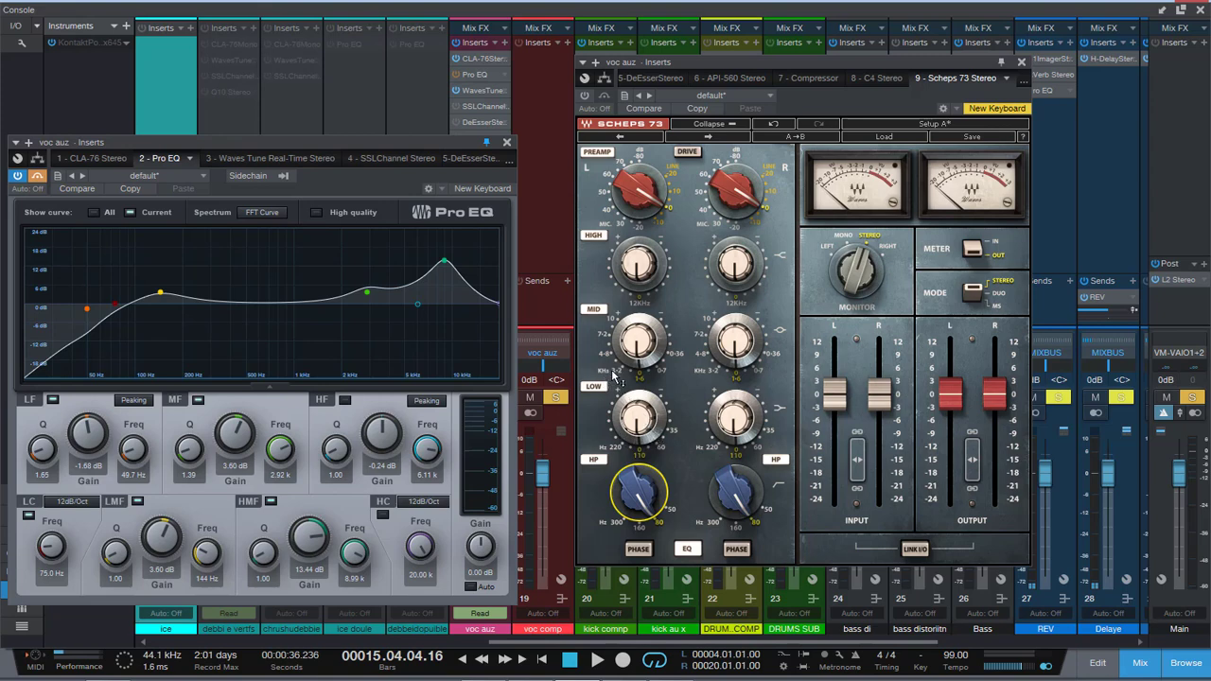
mouse_move(616, 376)
mouse_move(640, 272)
mouse_move(648, 447)
Enable the Pro EQ's HF band, sweep its frequency down to 1.01 kHz, and raise it again.
left_click(426, 405)
left_click(430, 414)
left_click_drag(428, 441, 423, 460)
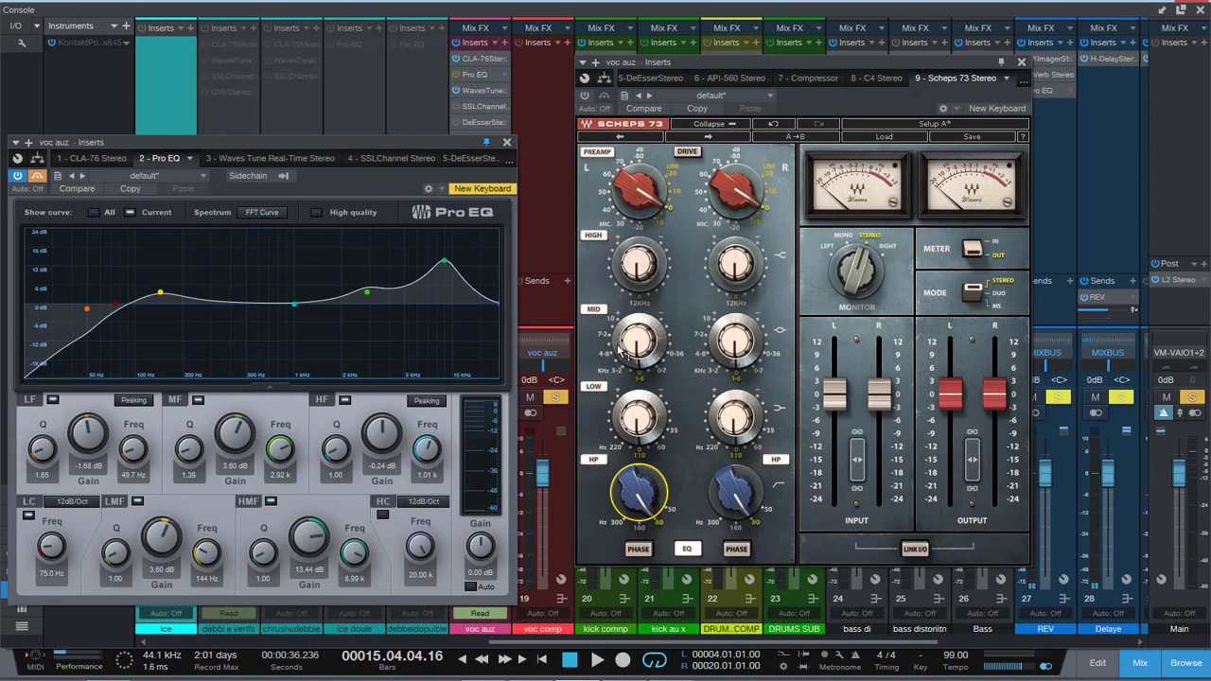
left_click_drag(420, 452, 422, 421)
Close the console and the Pro EQ, and play the vocal while raising the Scheps 73's High band to 15.0.
left_click(1201, 12)
left_click(507, 142)
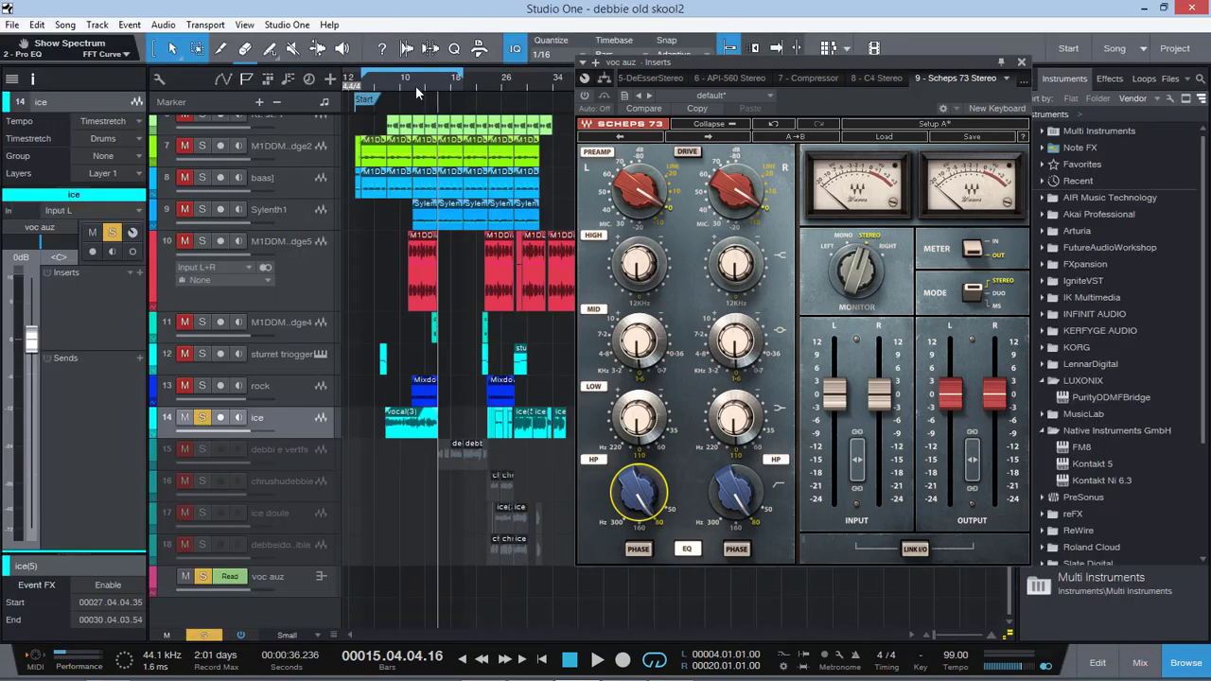
left_click(382, 87)
key("space")
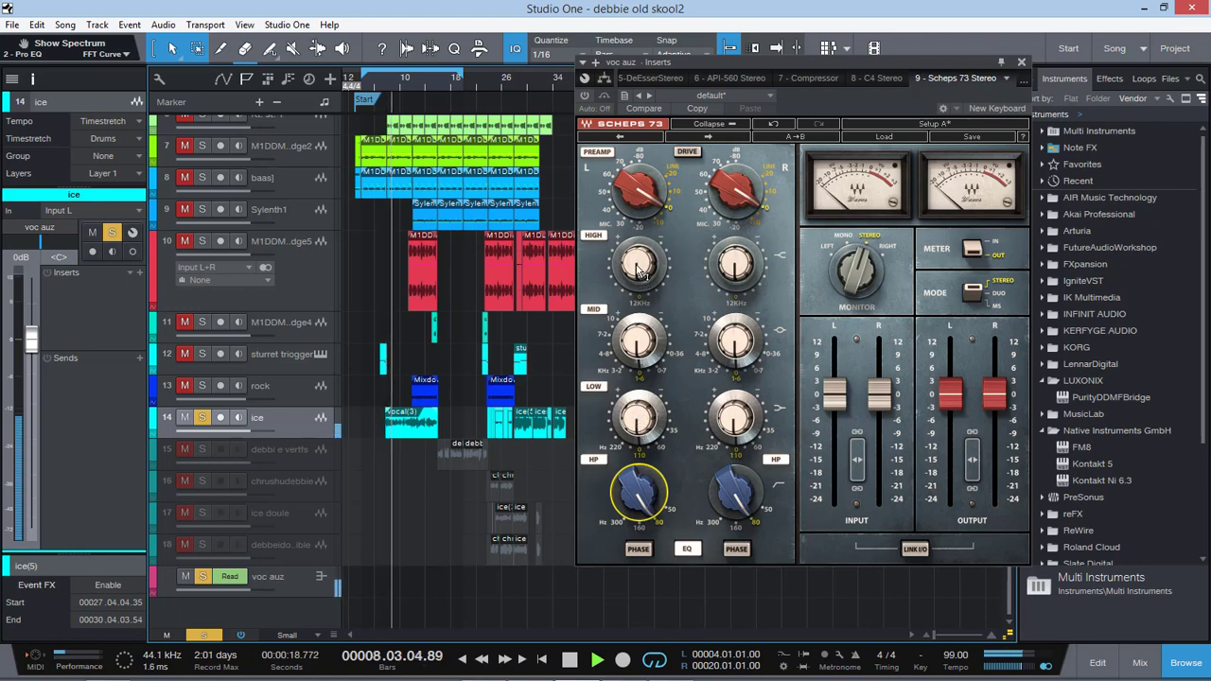
left_click_drag(639, 271, 638, 252)
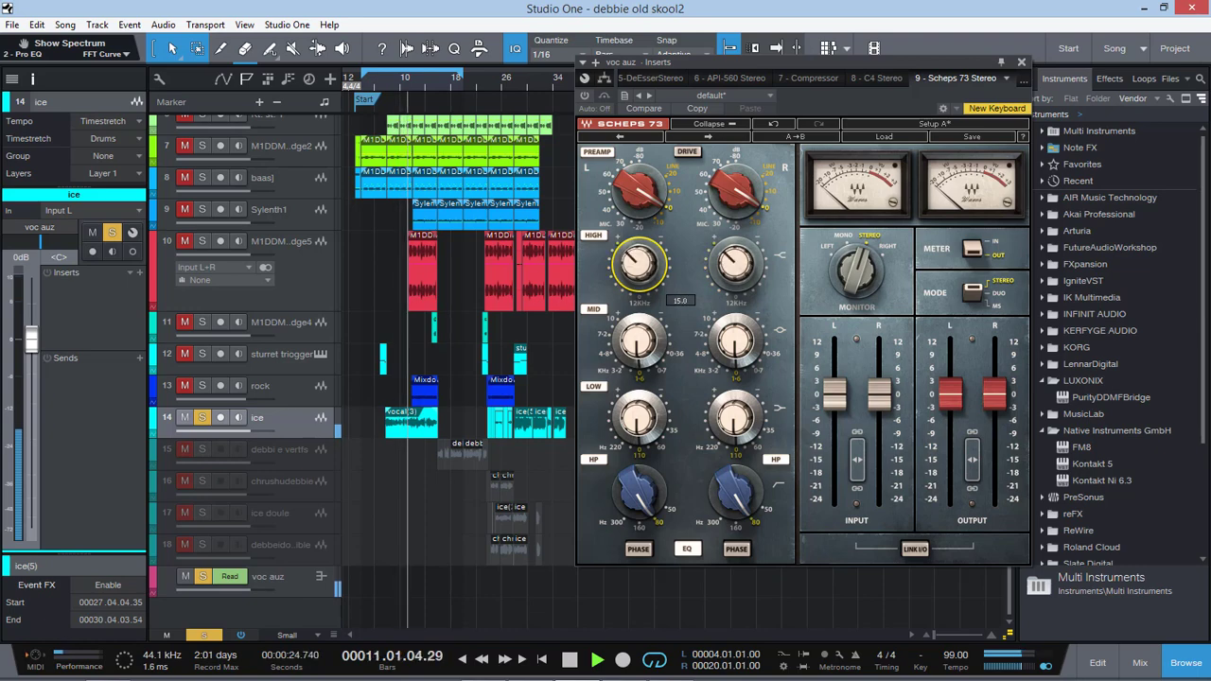
key("space")
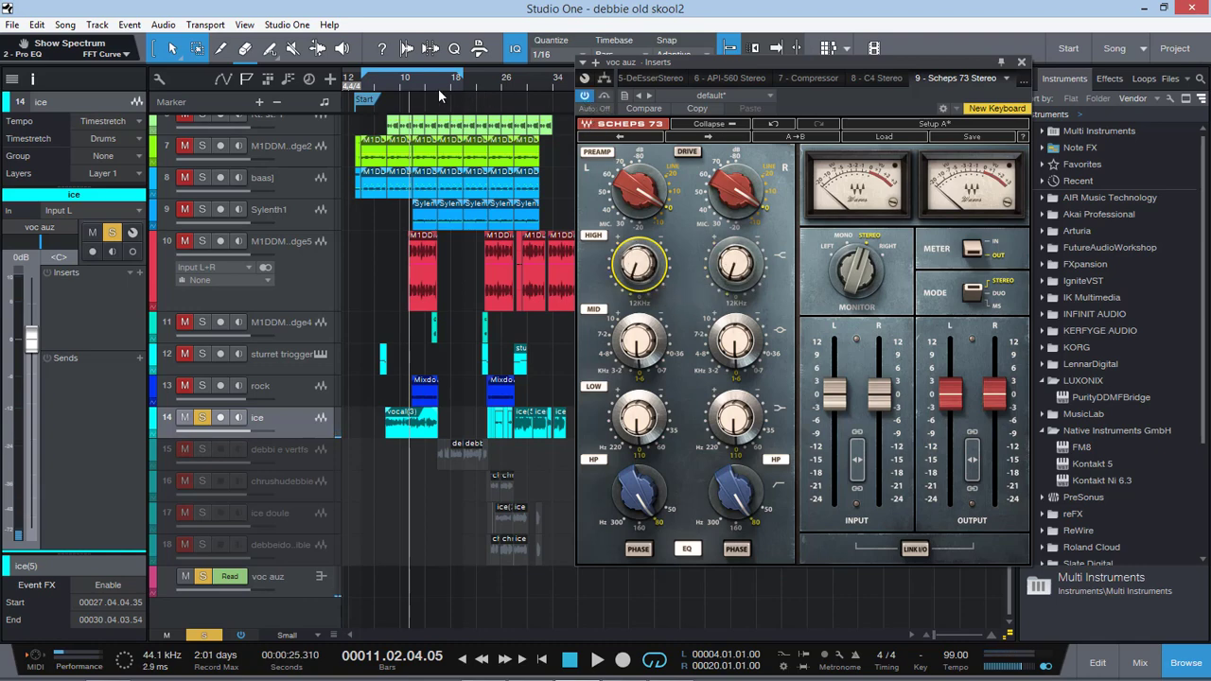
Replay the vocal, set the Scheps 73's High band to about 10.5, and solo the baas] track to hear both together.
left_click(399, 75)
key("space")
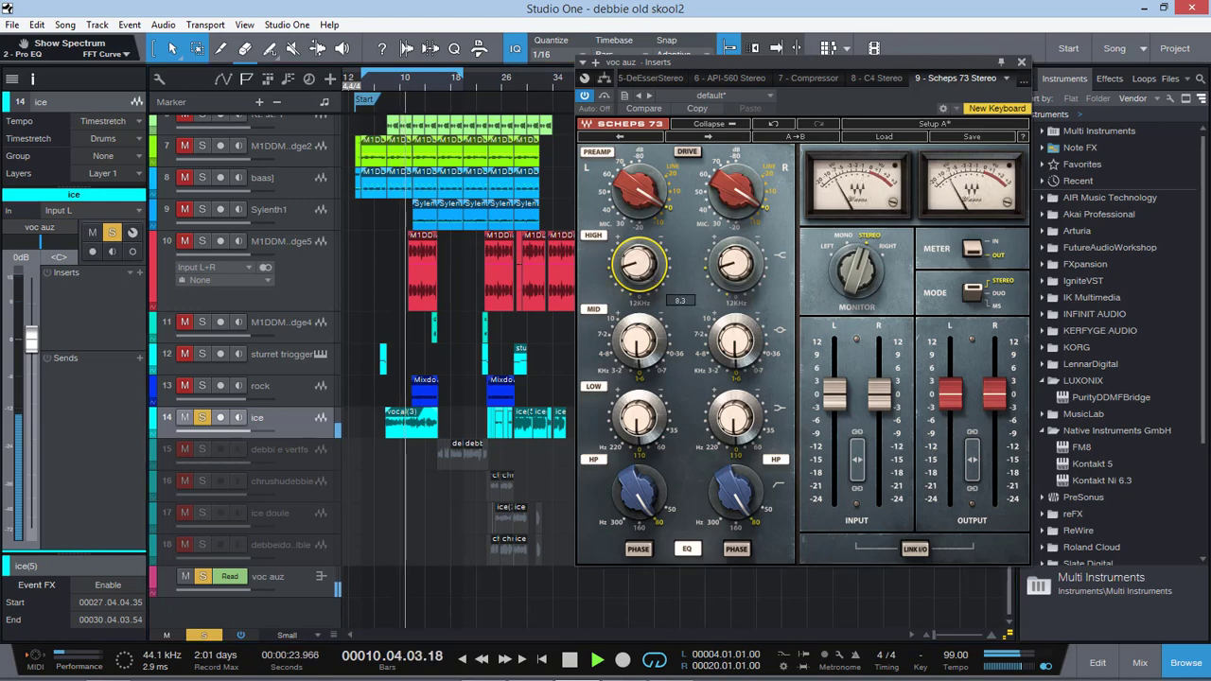
left_click_drag(639, 265, 639, 253)
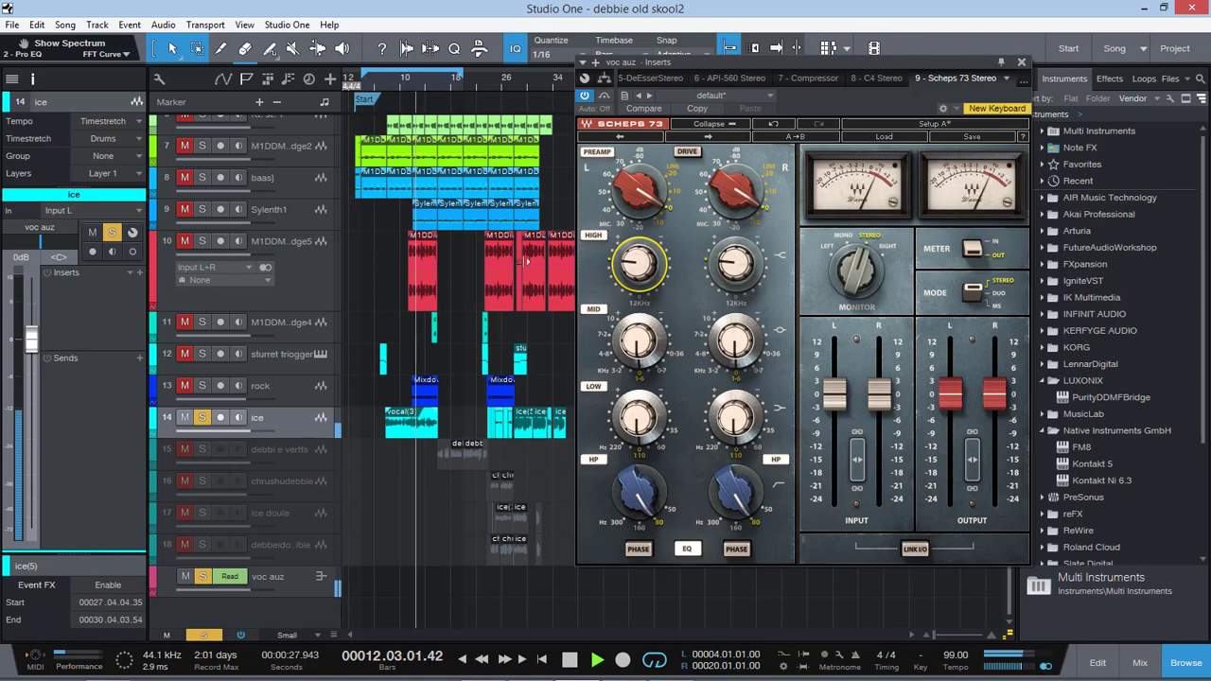
left_click(200, 177)
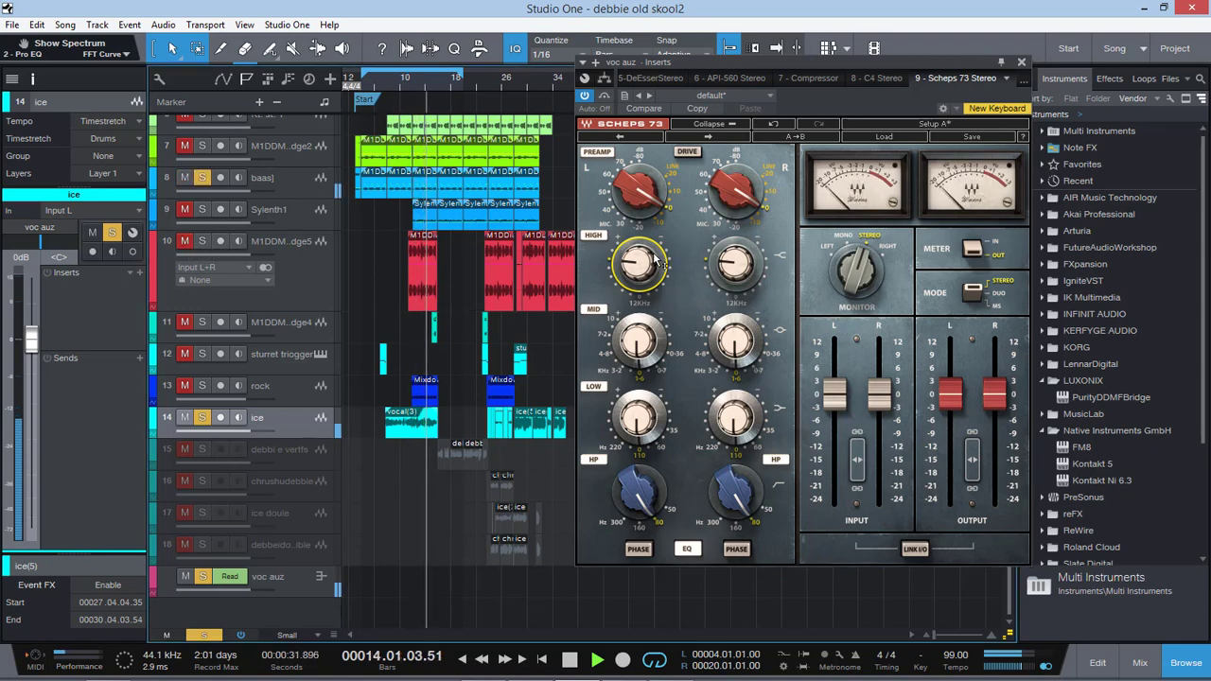
mouse_move(654, 258)
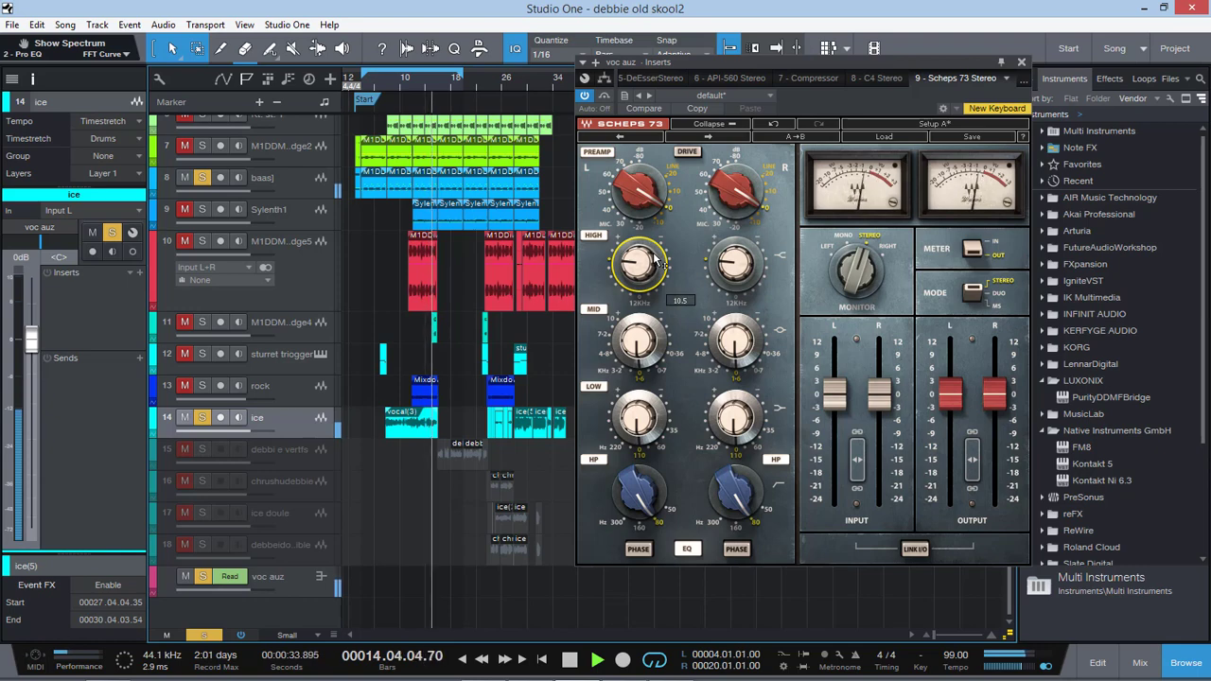
key("space")
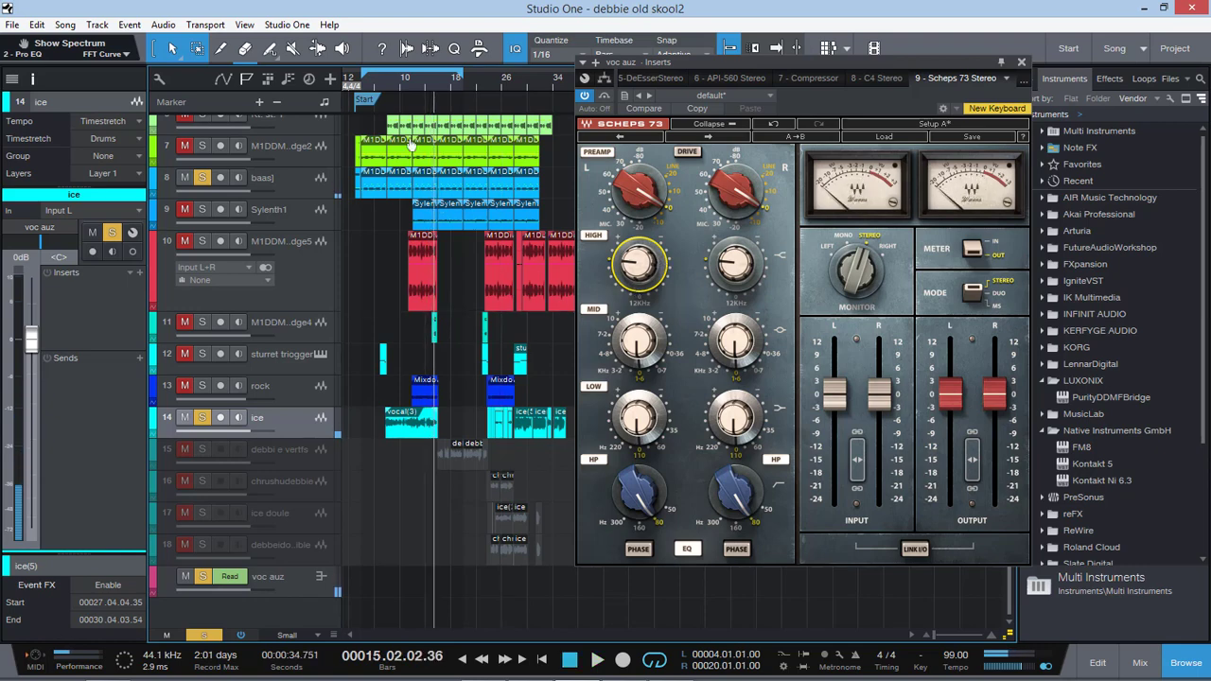
Replay from bar 9, boost the Scheps 73's Low band, and set its frequency to 220 Hz.
left_click(394, 77)
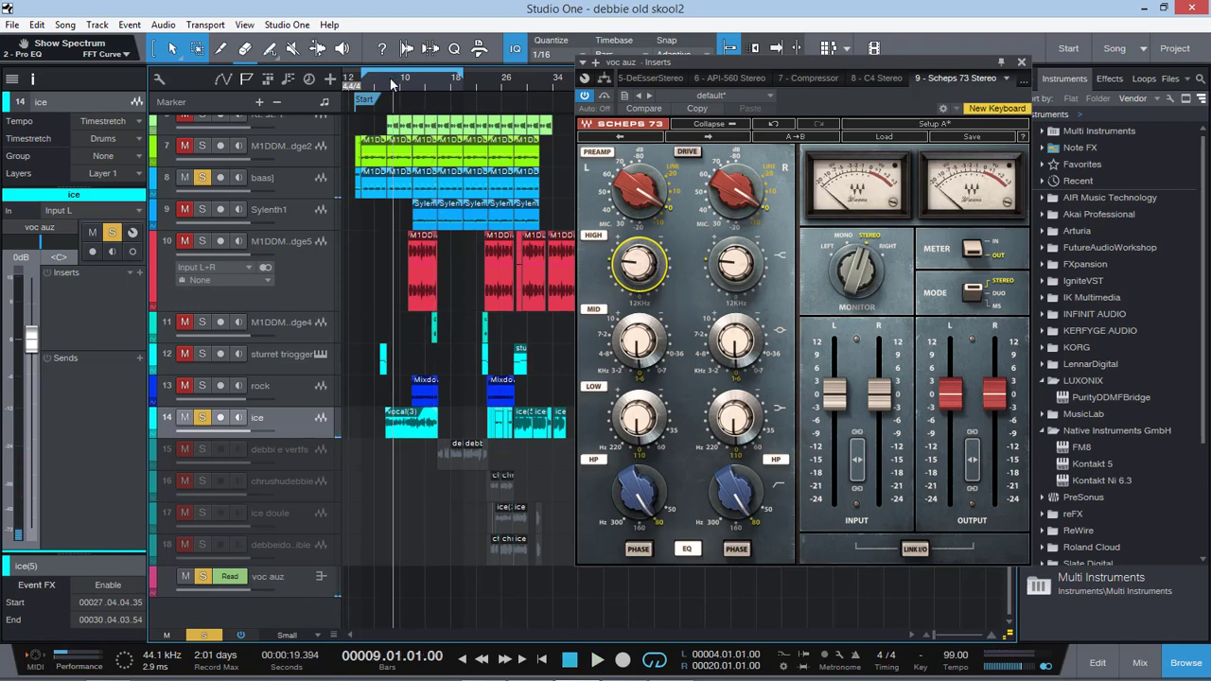
key("space")
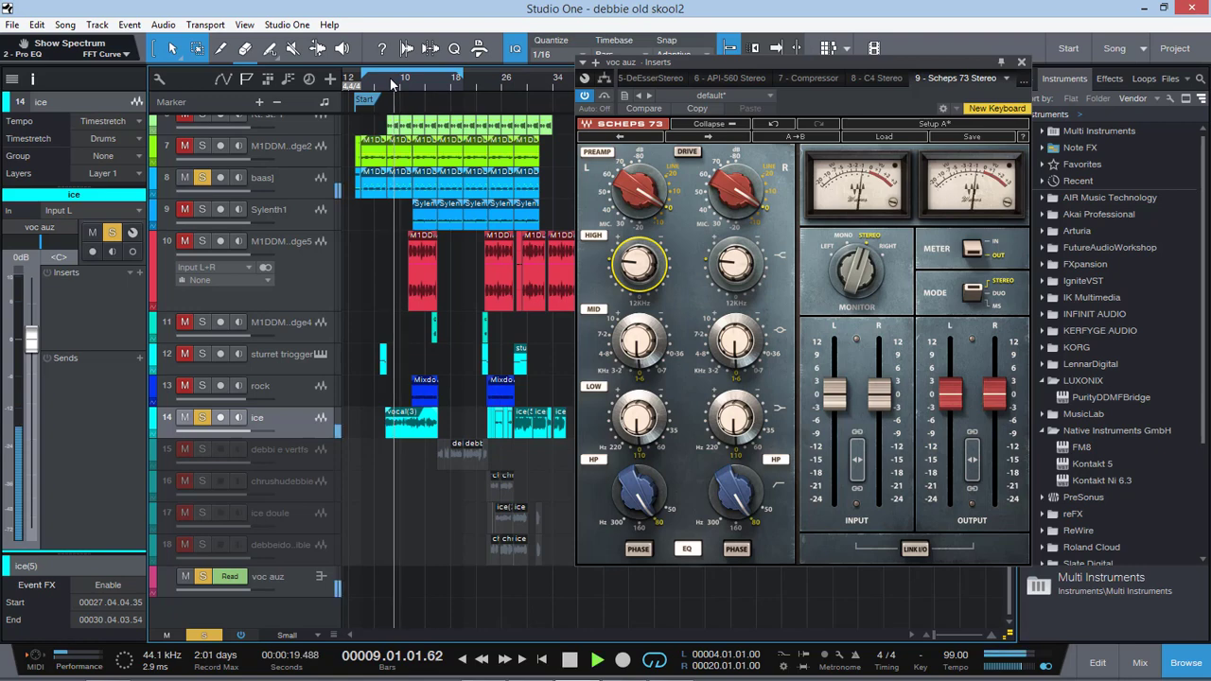
left_click(636, 424)
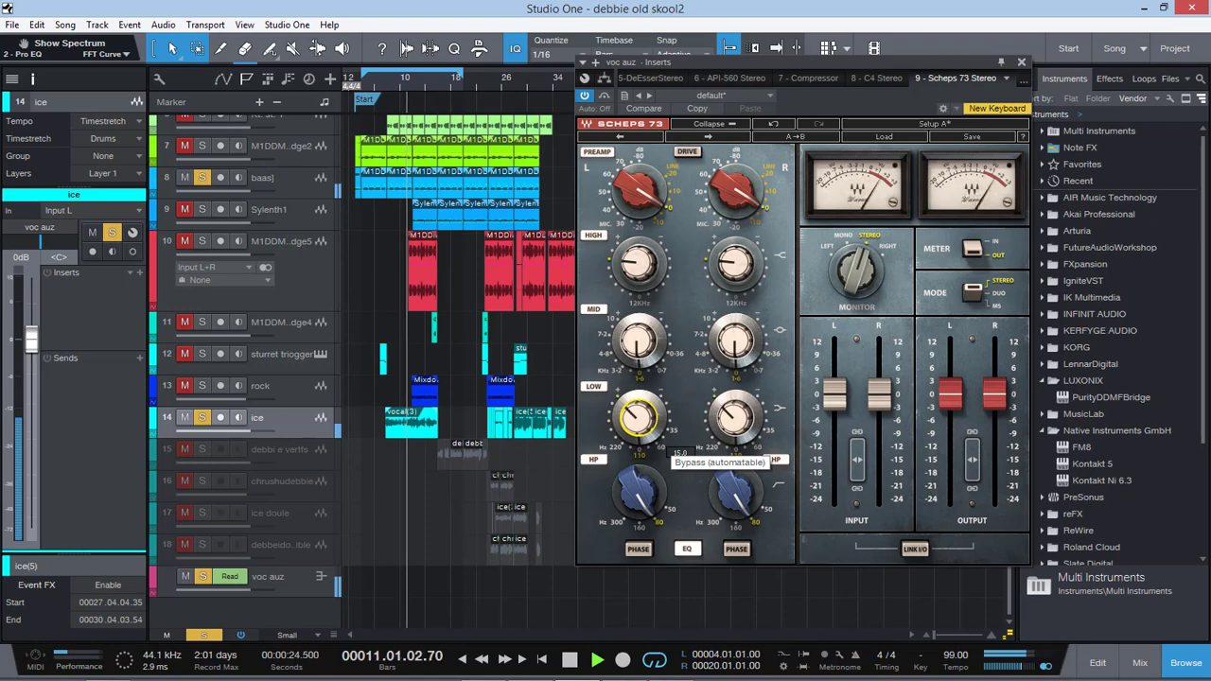
left_click(627, 440)
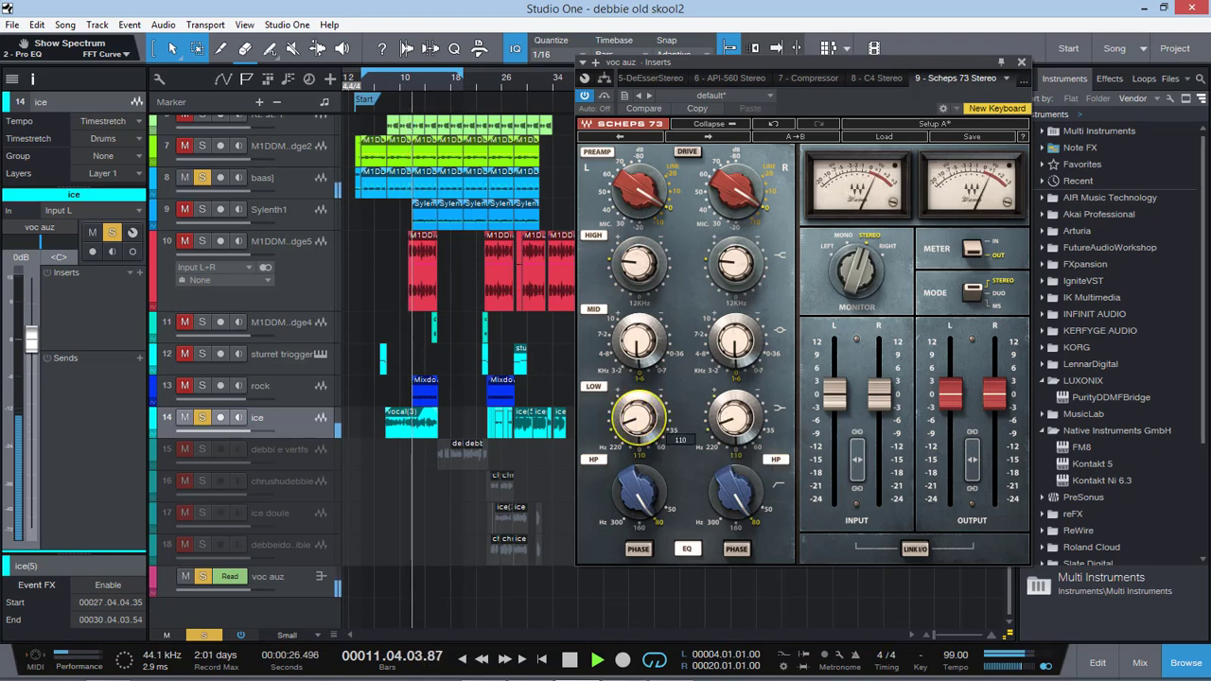
mouse_move(638, 424)
left_mouse_down()
mouse_move(638, 439)
mouse_move(638, 423)
left_mouse_up()
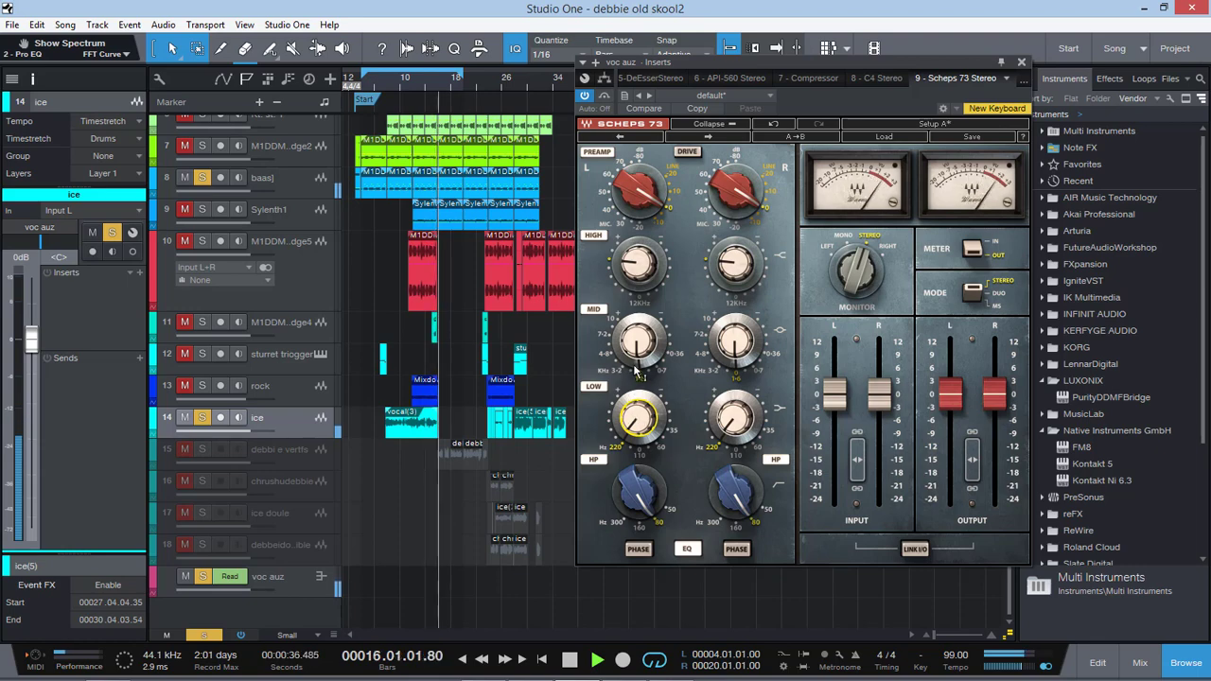
key("space")
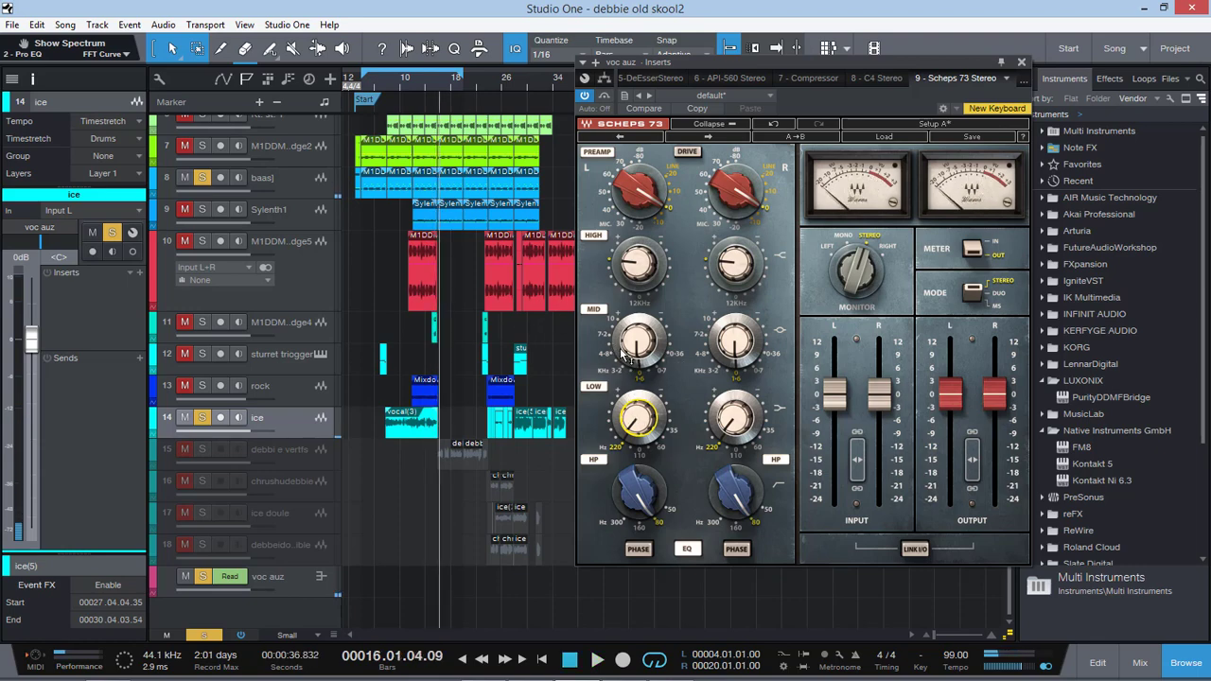
Set the Scheps 73's Mid frequency to 4.8 kHz and adjust the Mid gain during playback.
left_click(624, 355)
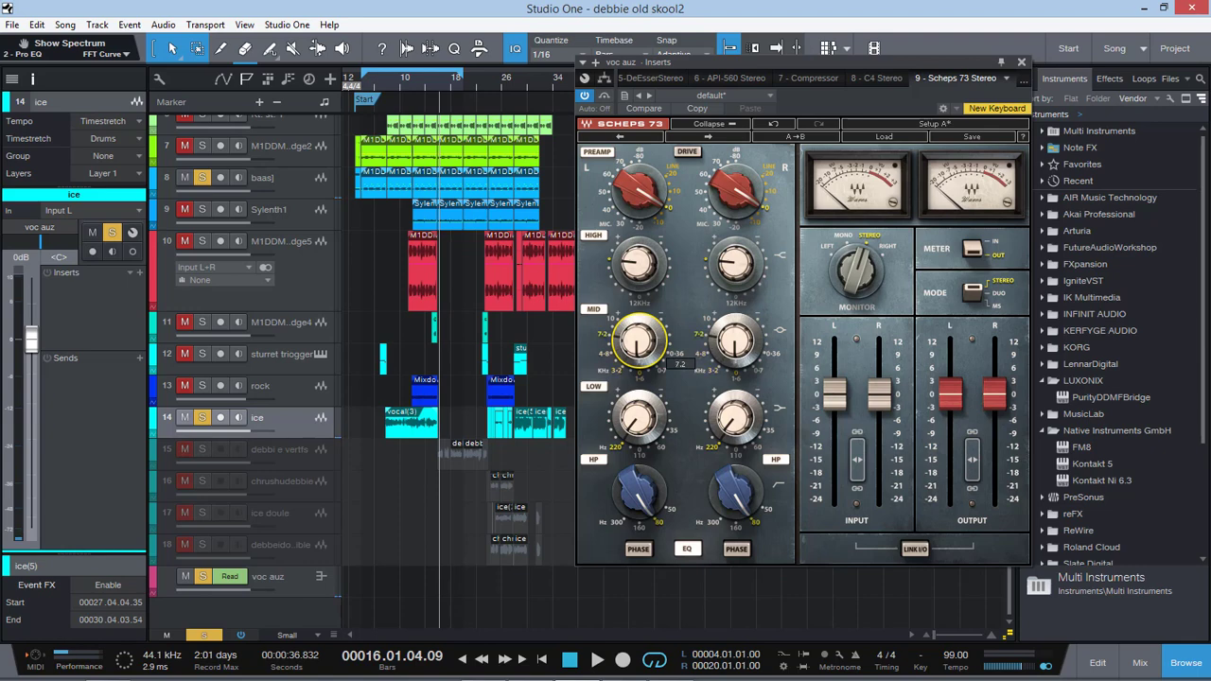
left_click(392, 81)
key("space")
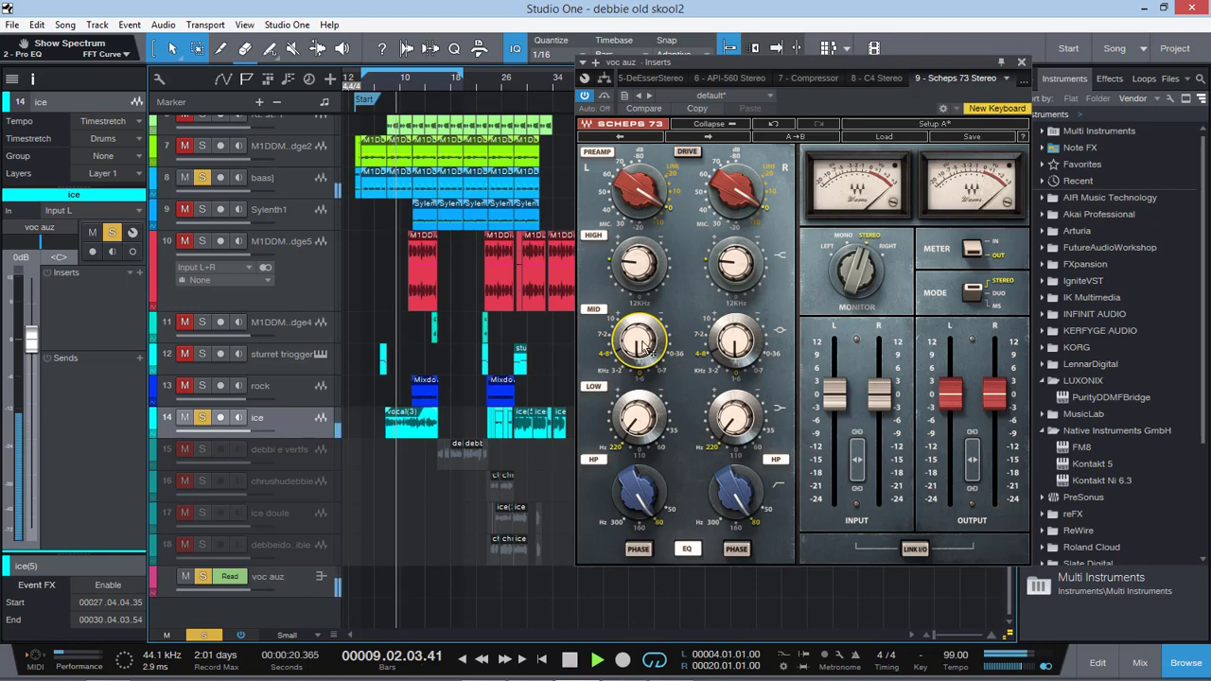
left_click_drag(643, 347, 691, 350)
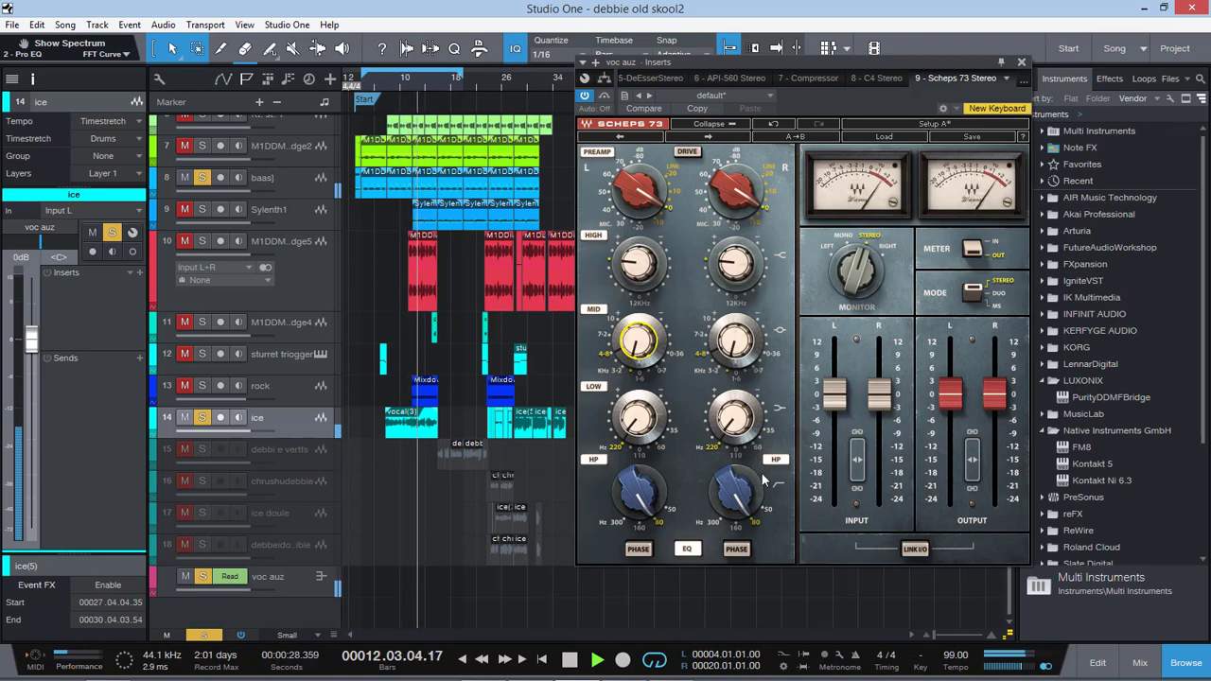
Bypass and re-enable the Scheps 73 during playback to compare the vocal with and without it, and stop.
left_click(604, 97)
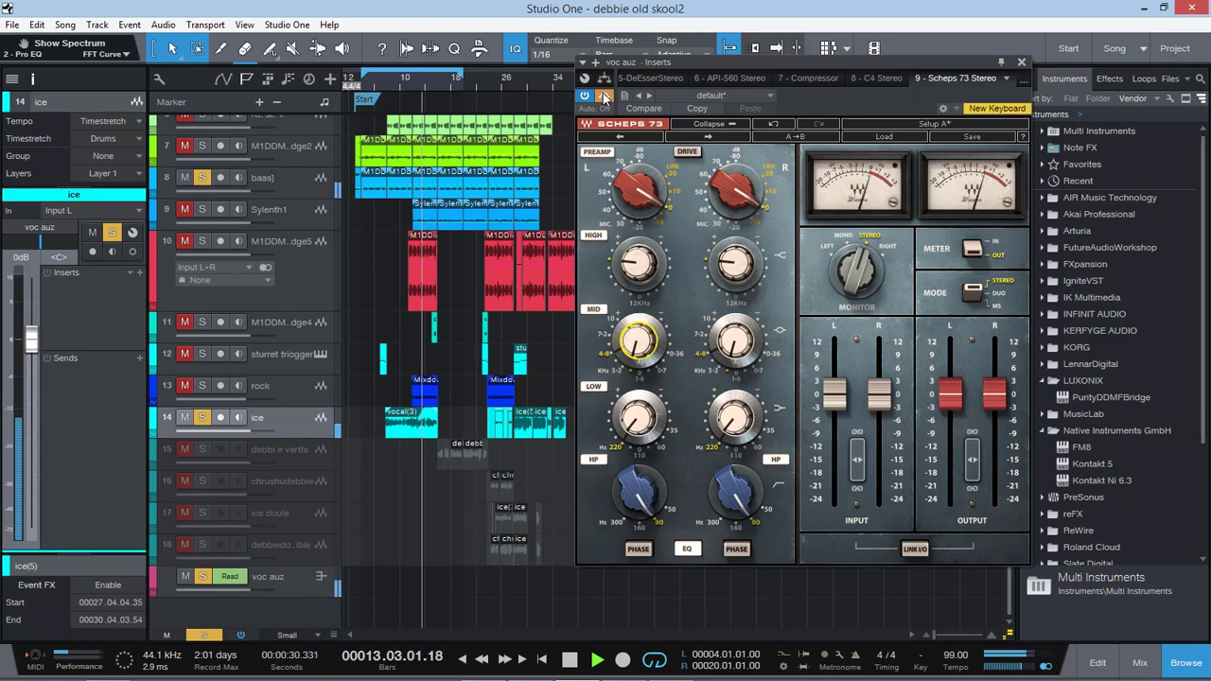
left_click(605, 97)
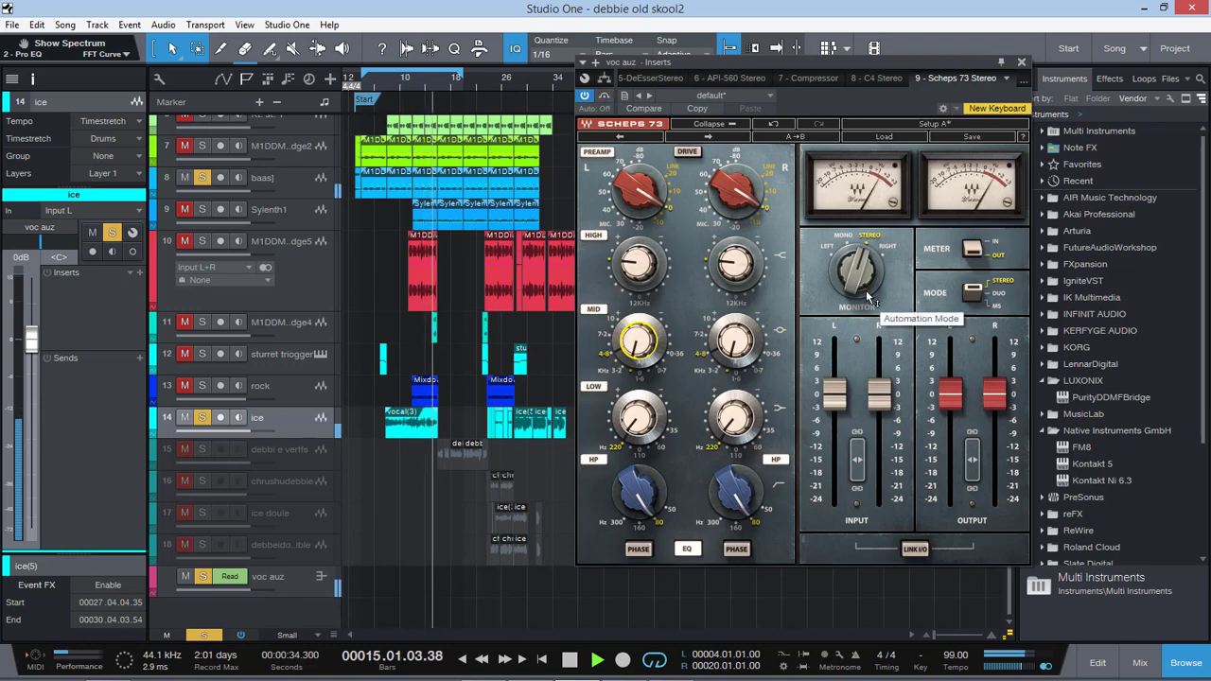
key("space")
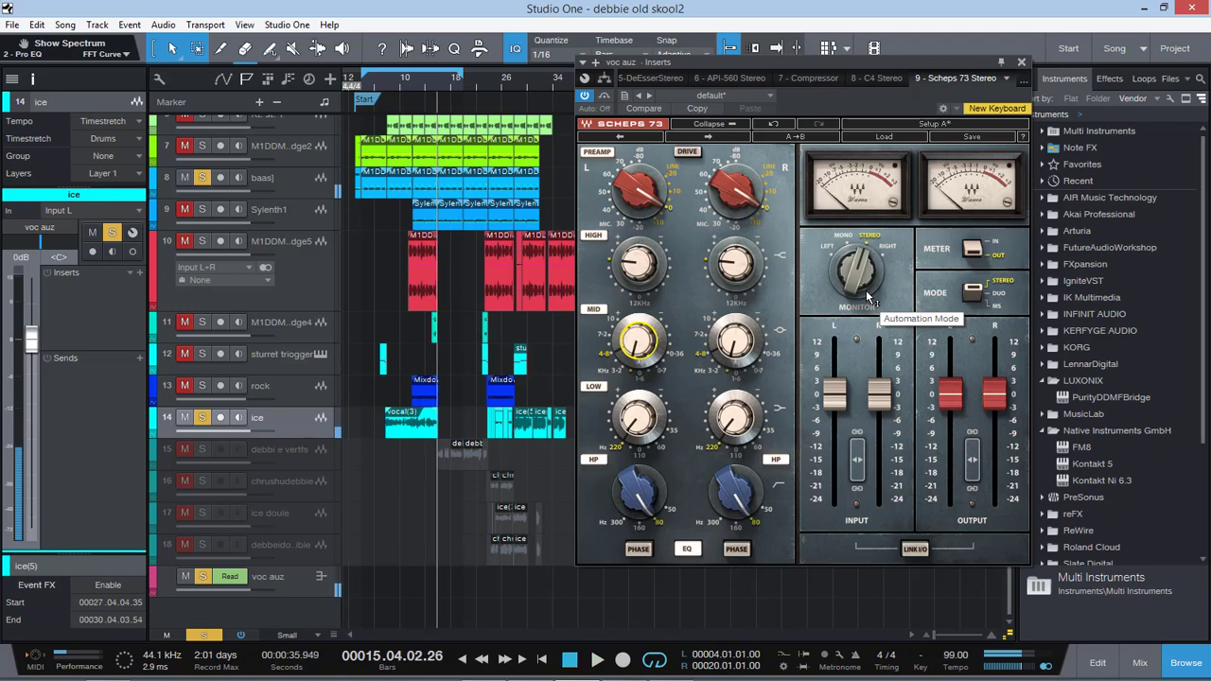
Play from bar 8 with the Scheps 73's preamp Drive engaged, and stop playback.
left_click(390, 82)
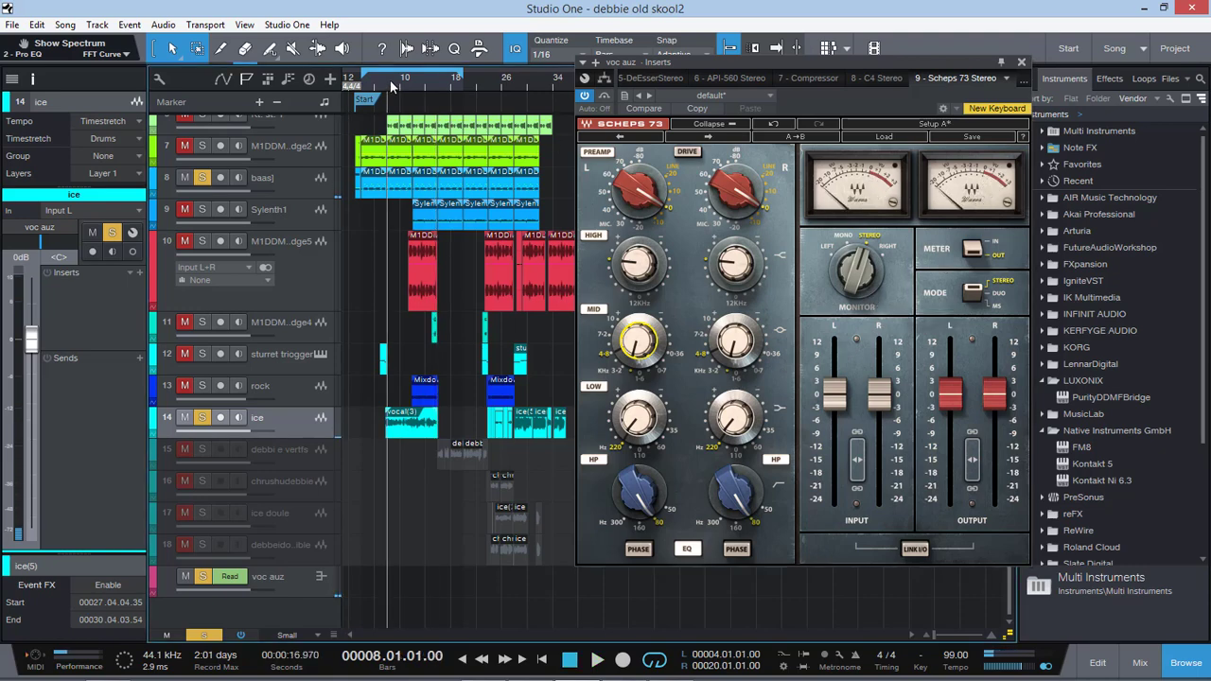
key("space")
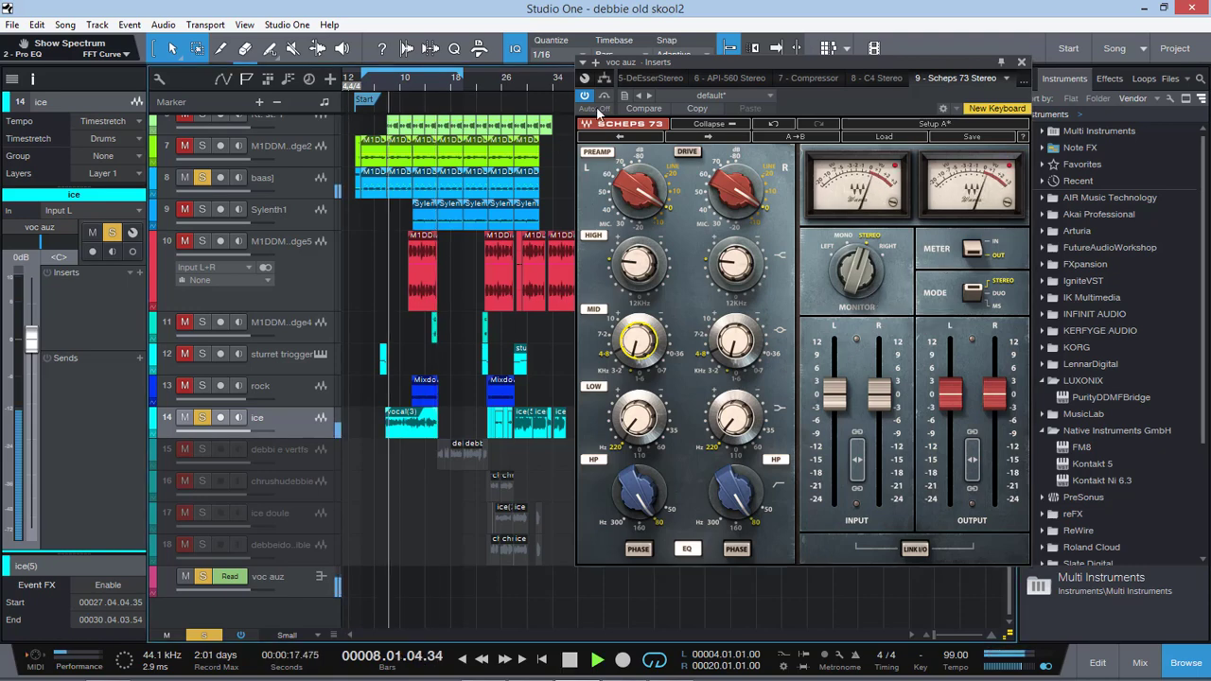
left_click(683, 150)
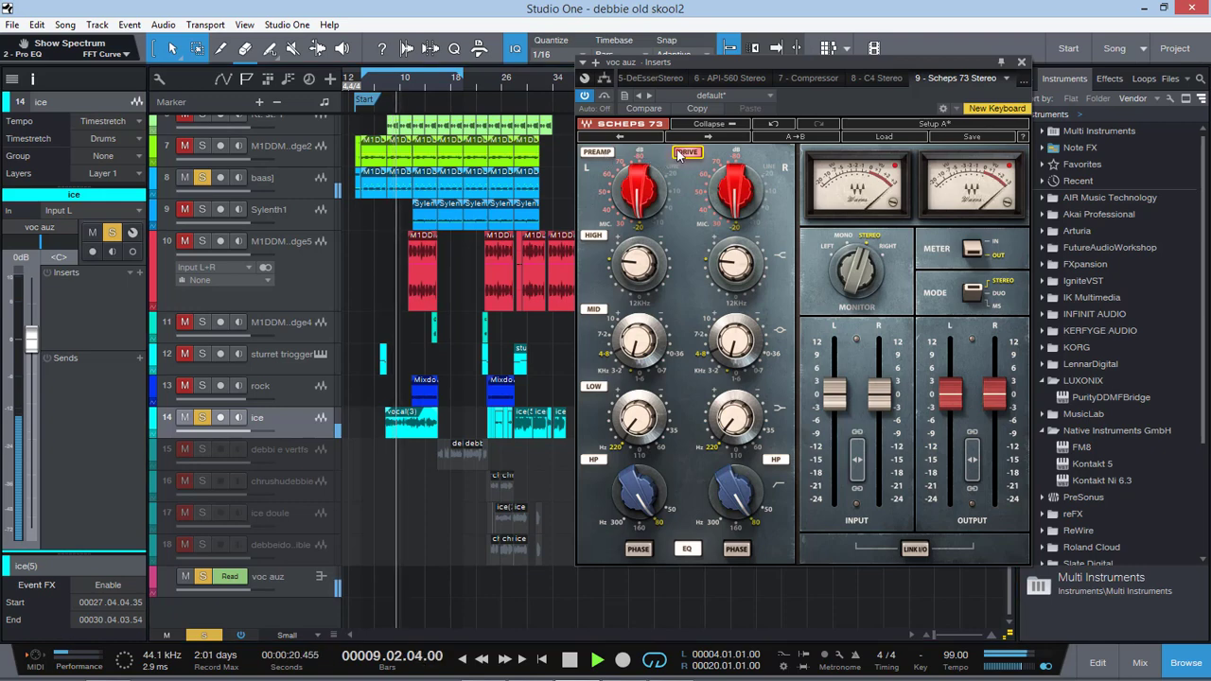
mouse_move(640, 191)
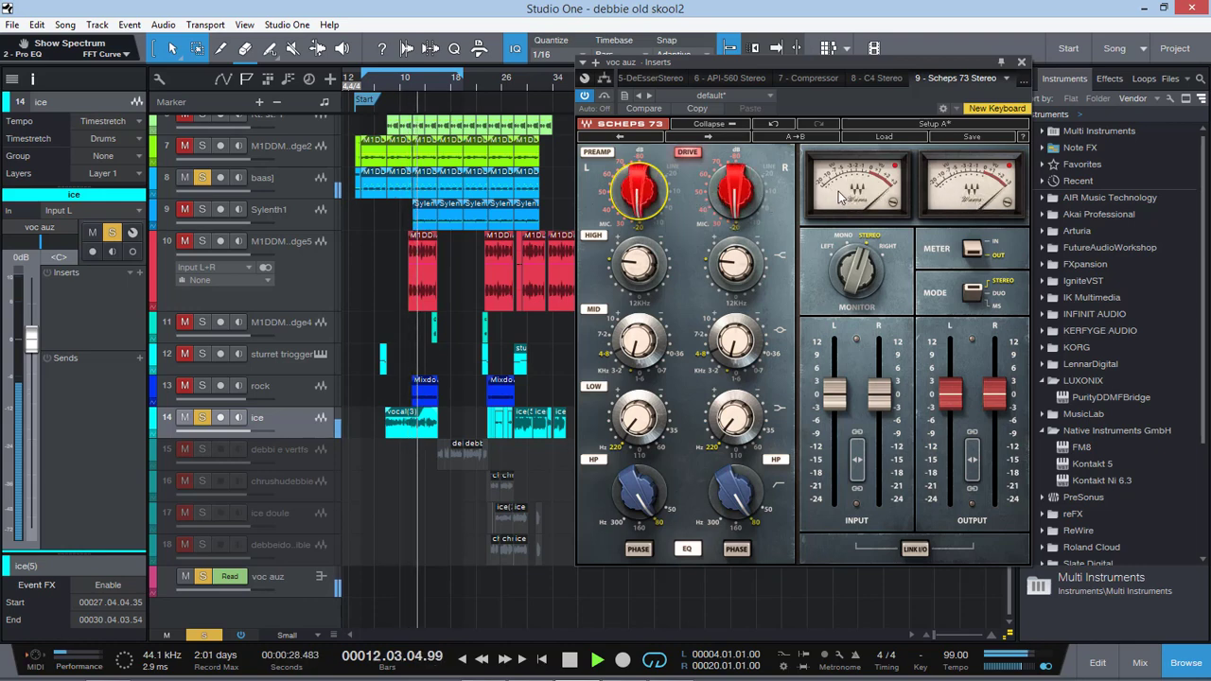
key("space")
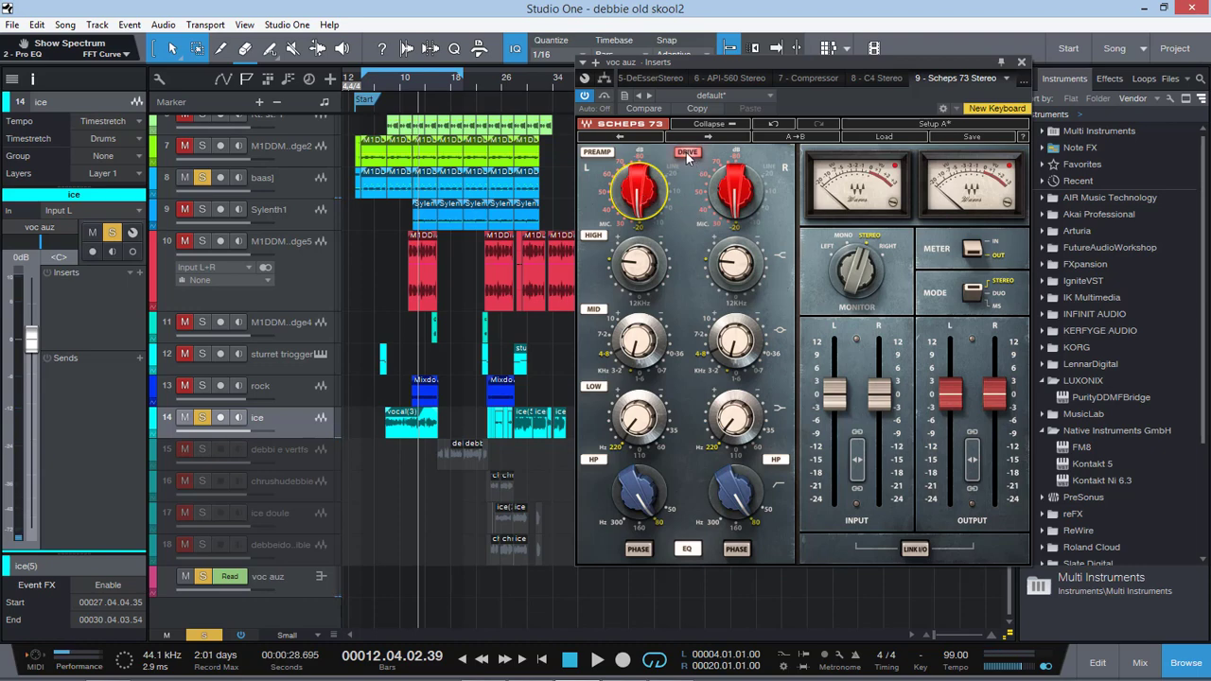
Turn off the Scheps 73's preamp Drive, resume playback while varying the left preamp gain, and stop.
left_click(686, 153)
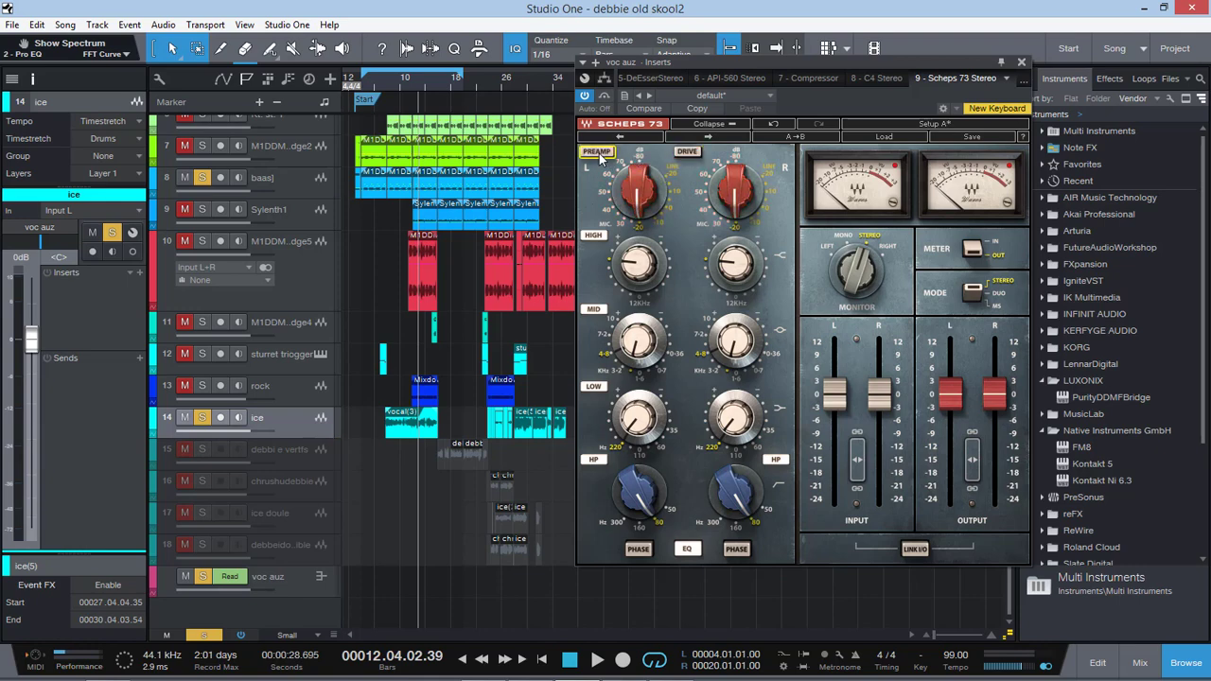
key("space")
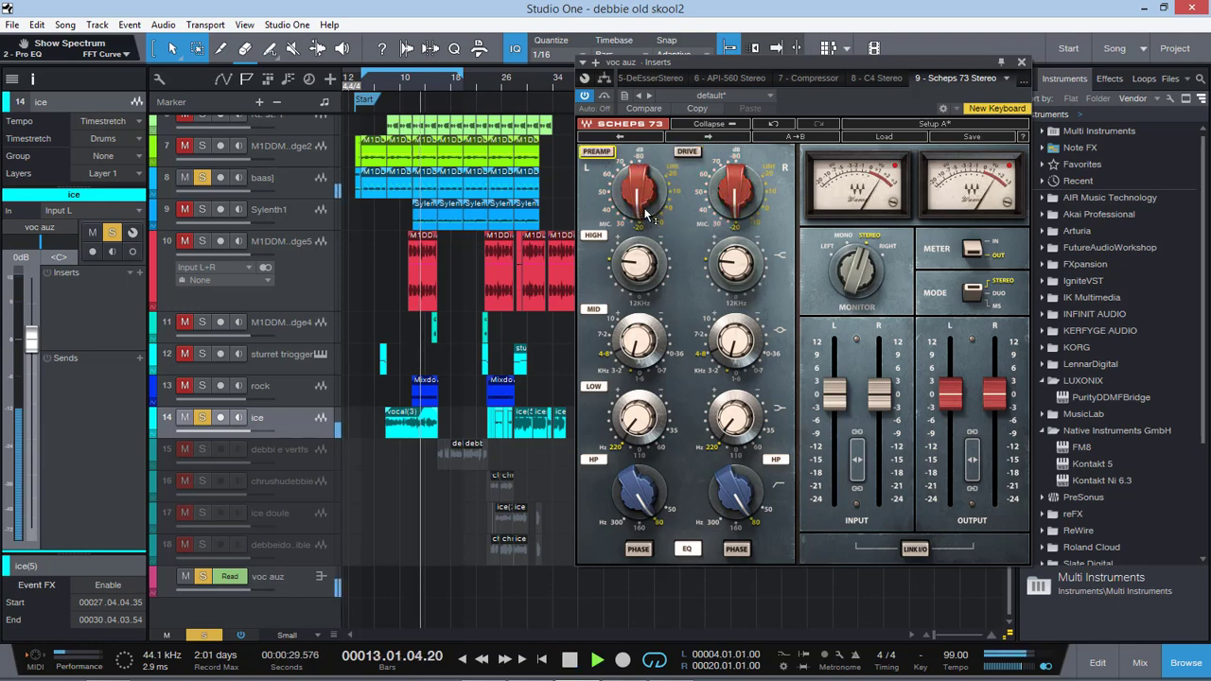
mouse_move(639, 191)
left_mouse_down()
mouse_move(639, 173)
mouse_move(639, 189)
left_mouse_up()
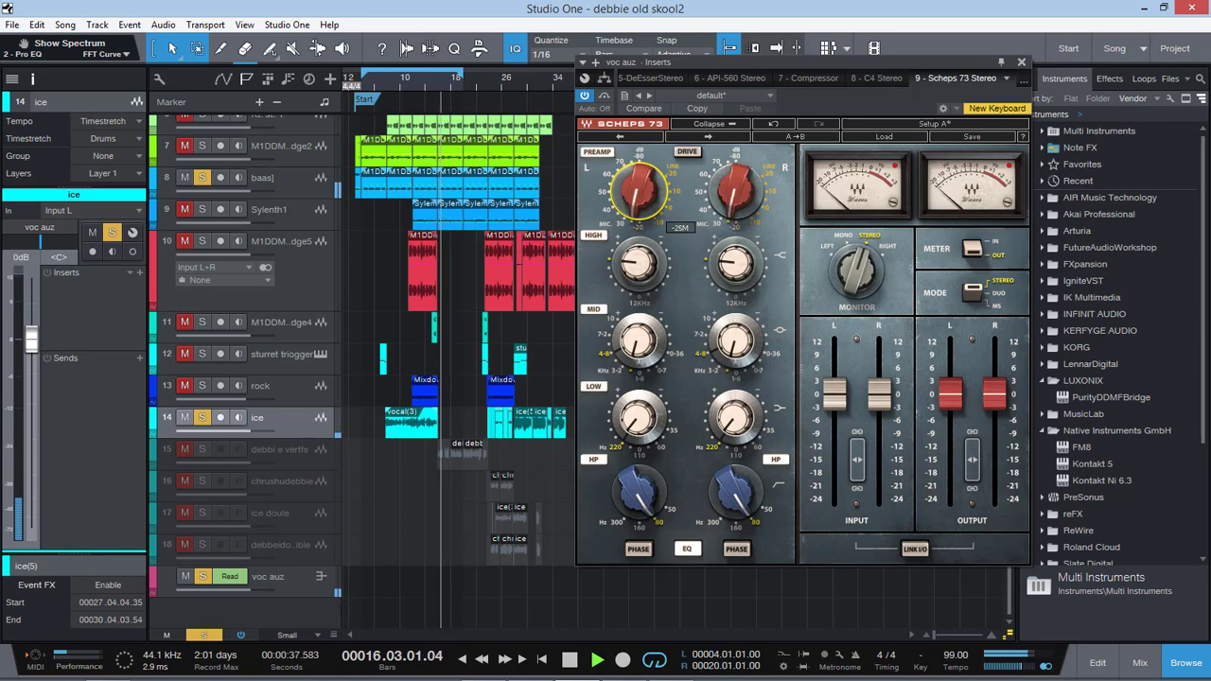
key("space")
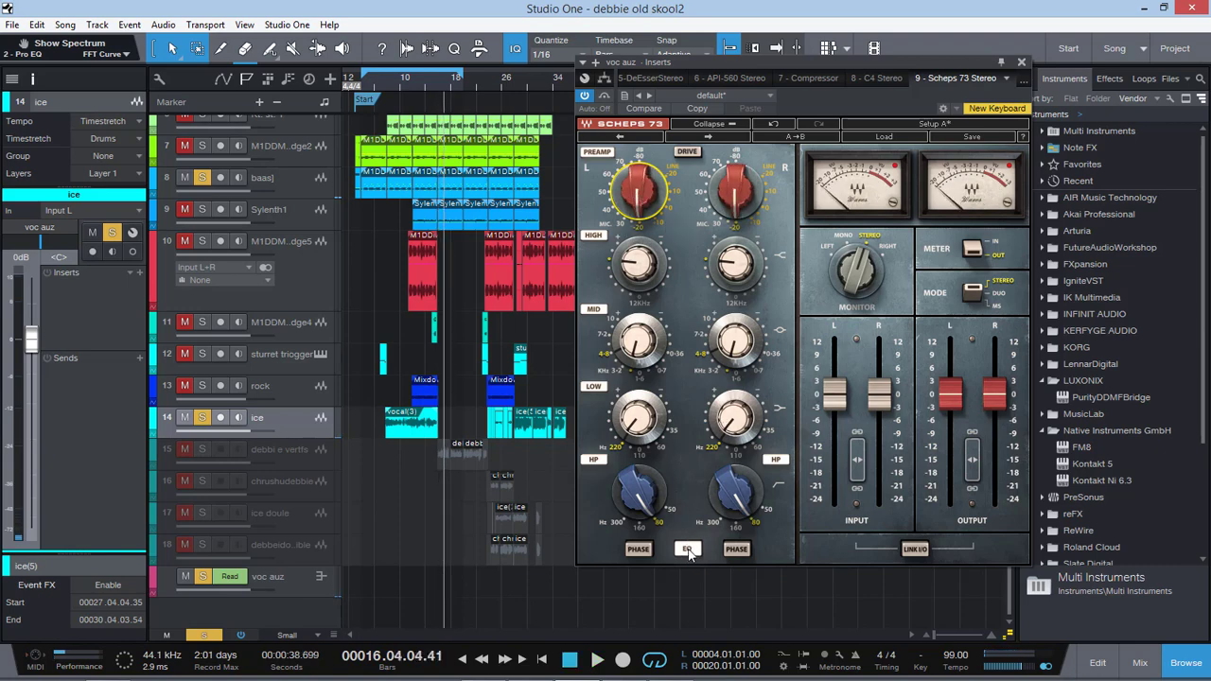
Play from bar 10 to try the right channel's Phase switch, stop, and toggle the Scheps 73's Link I/O.
left_click(401, 80)
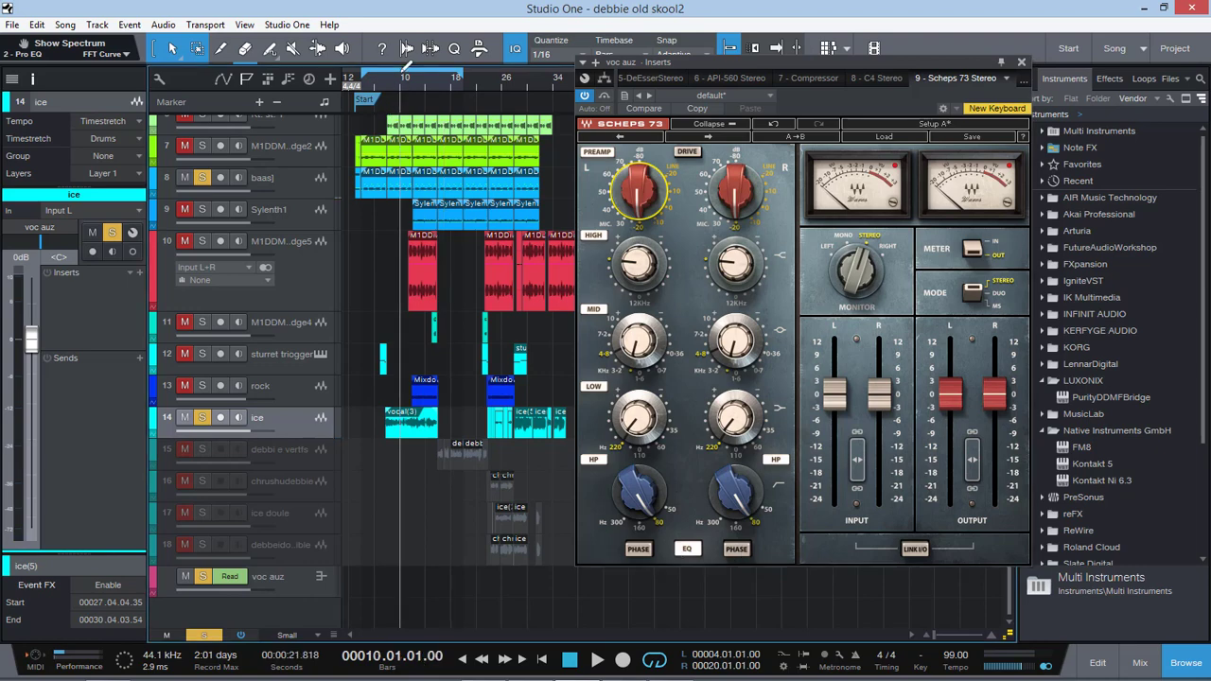
key("space")
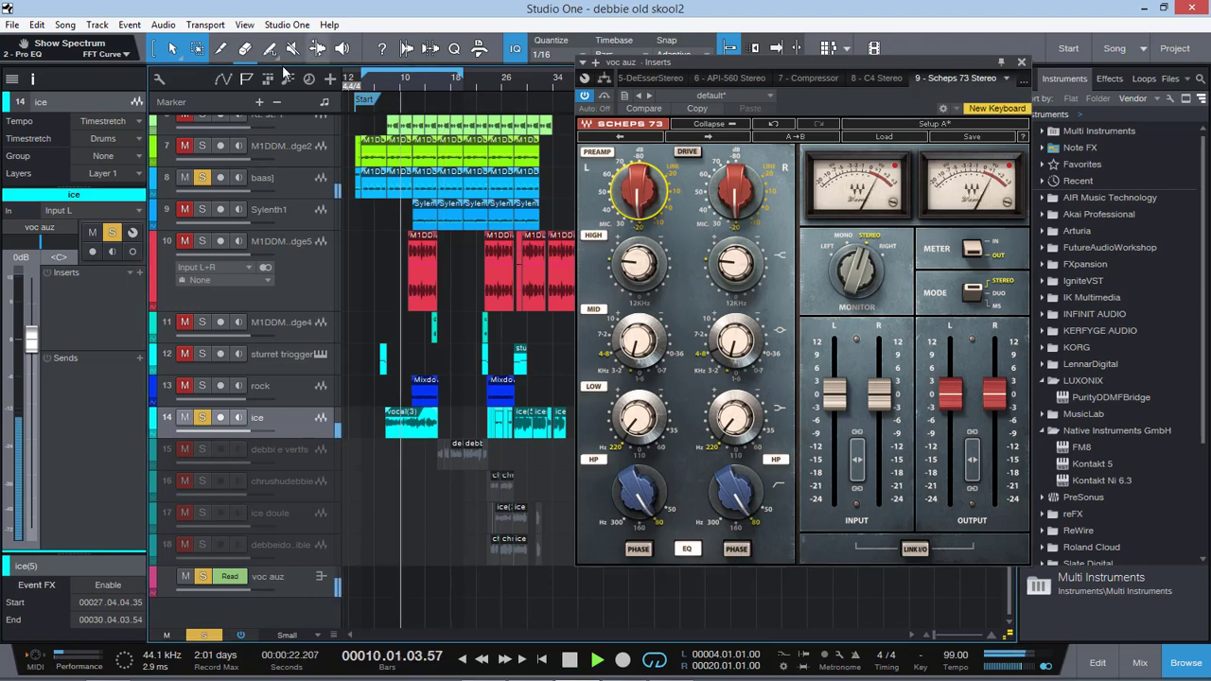
left_click(738, 552)
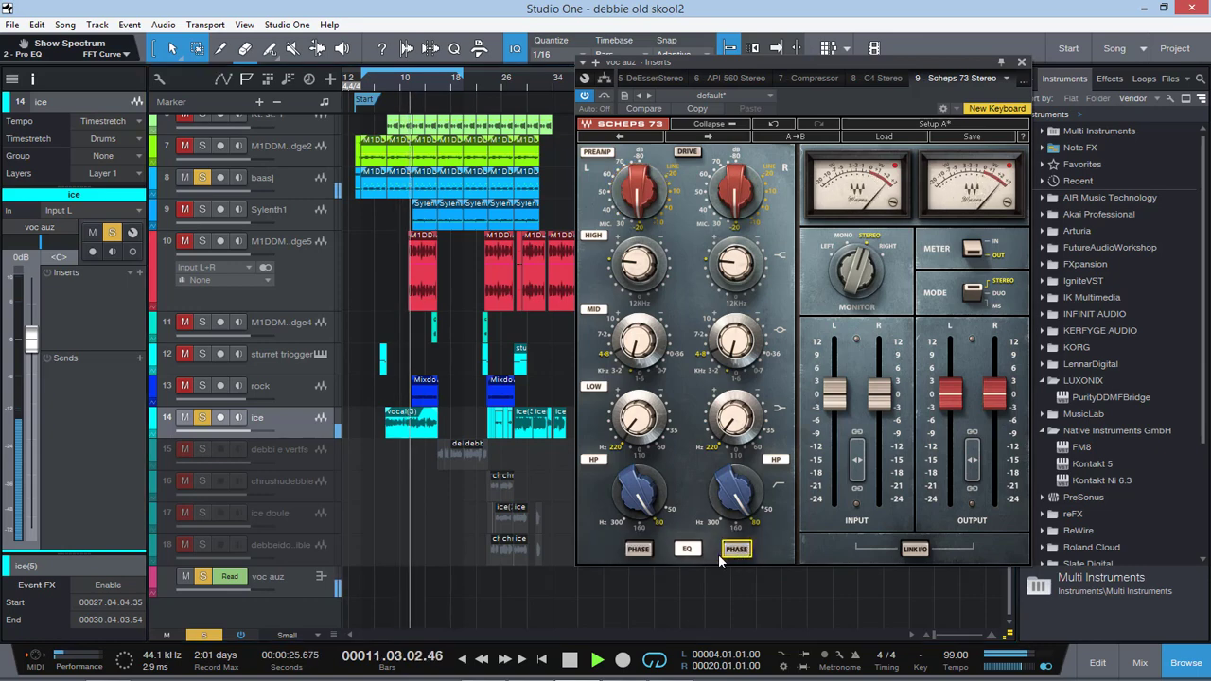
key("space")
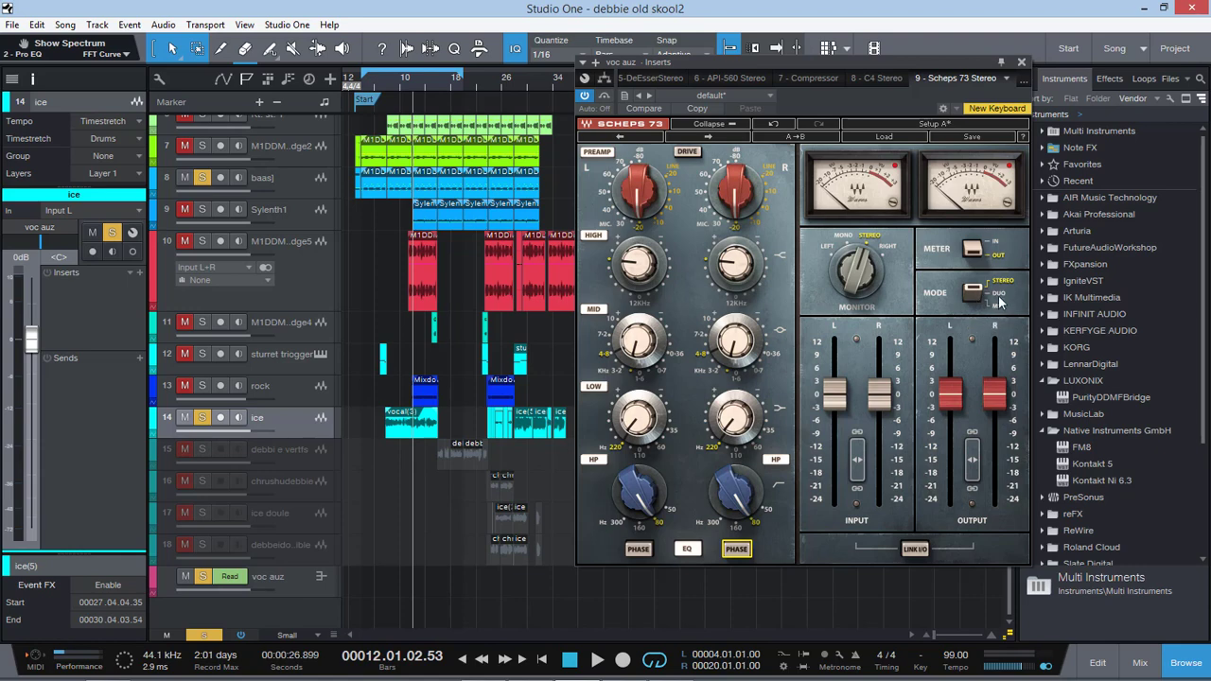
left_click(914, 551)
left_click(911, 553)
Review the Scheps 73's High, Mid and Low band gains, and play the vocal briefly from bar 13.
mouse_move(651, 278)
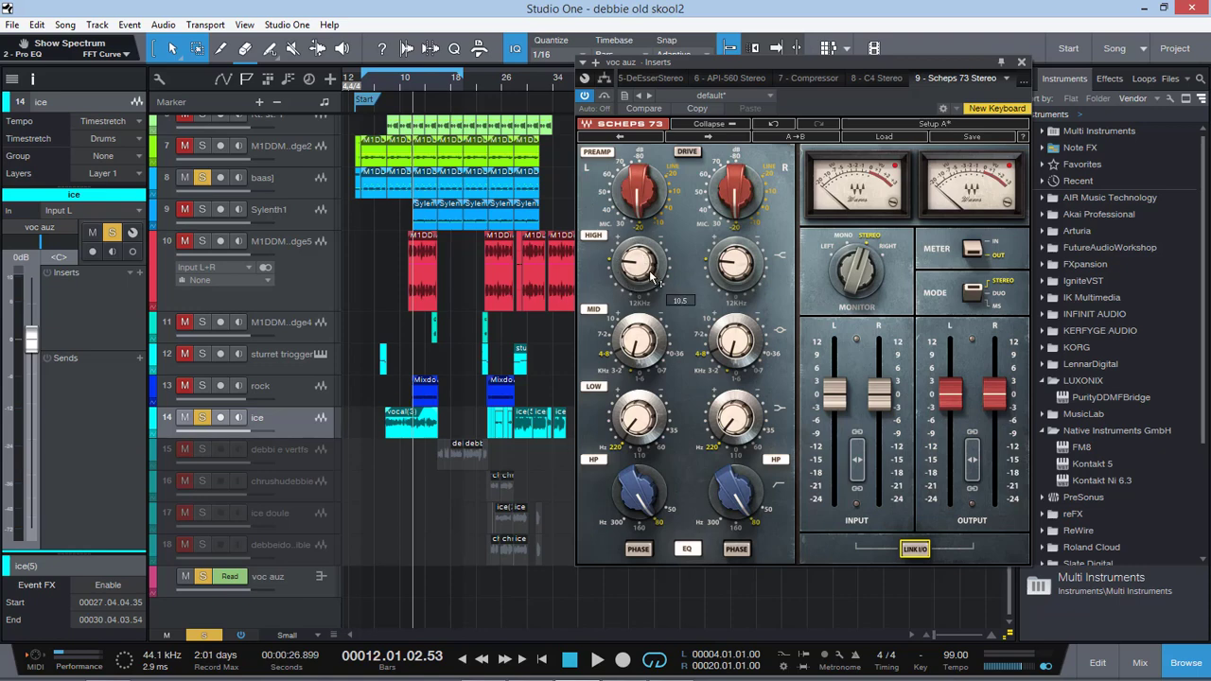
left_click(416, 81)
mouse_move(640, 268)
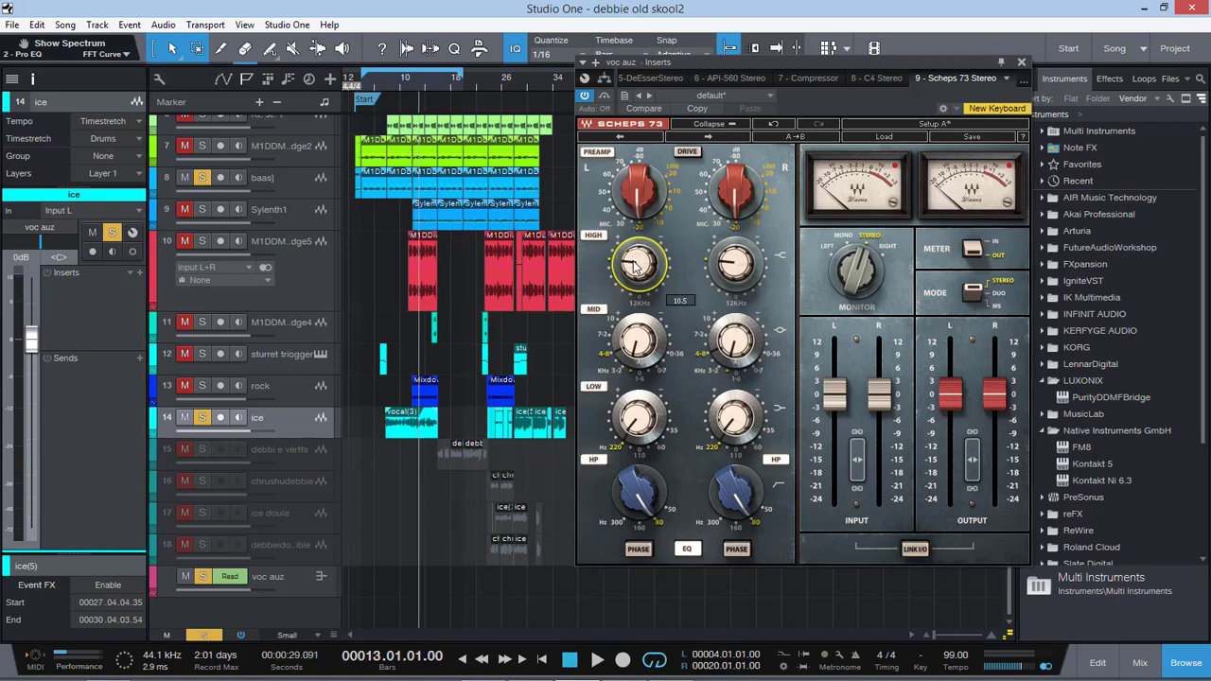
mouse_move(640, 347)
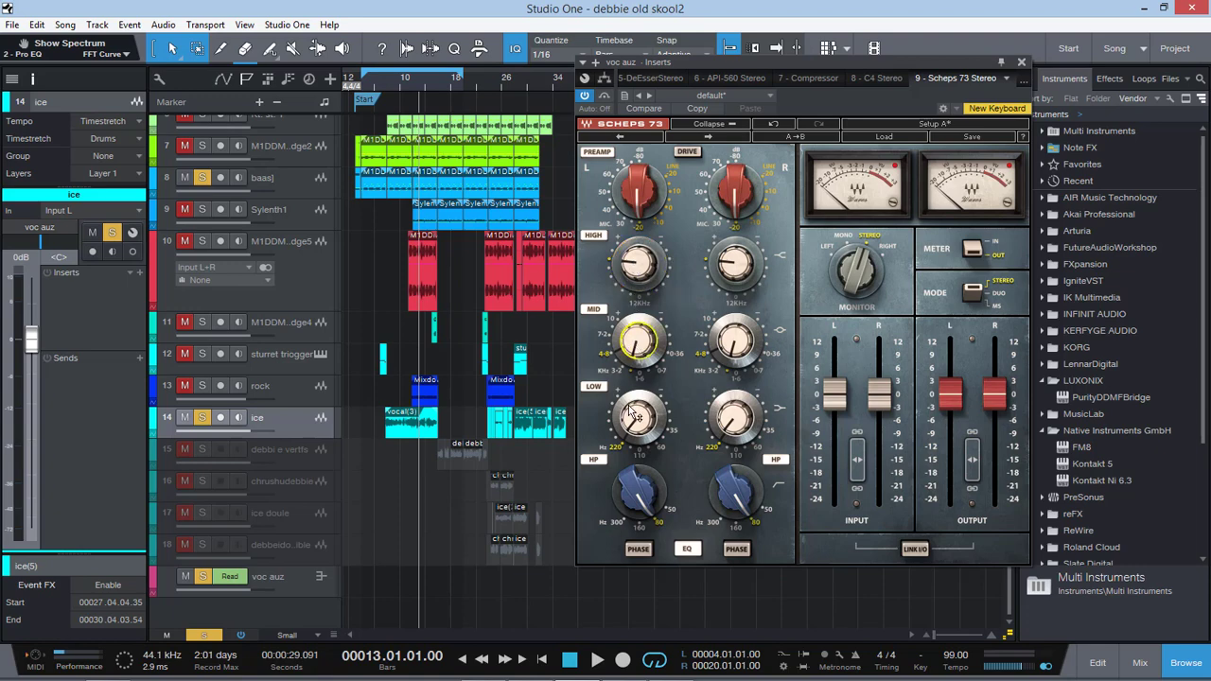
left_click(415, 83)
key("space")
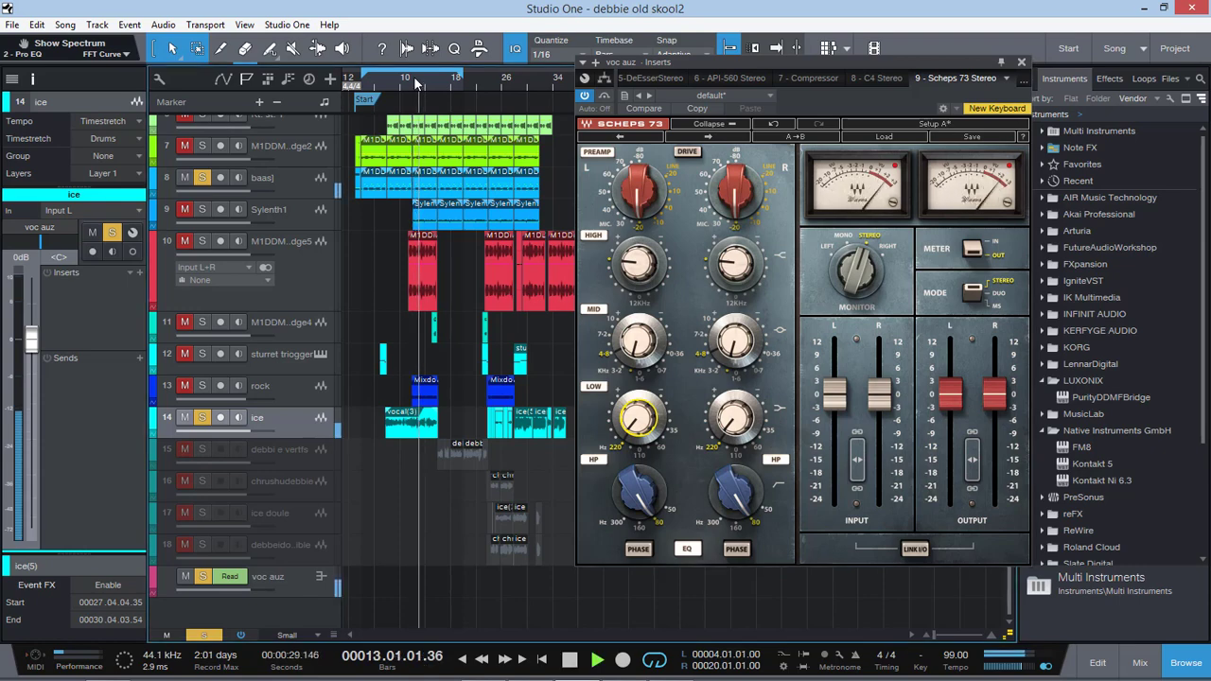
key("space")
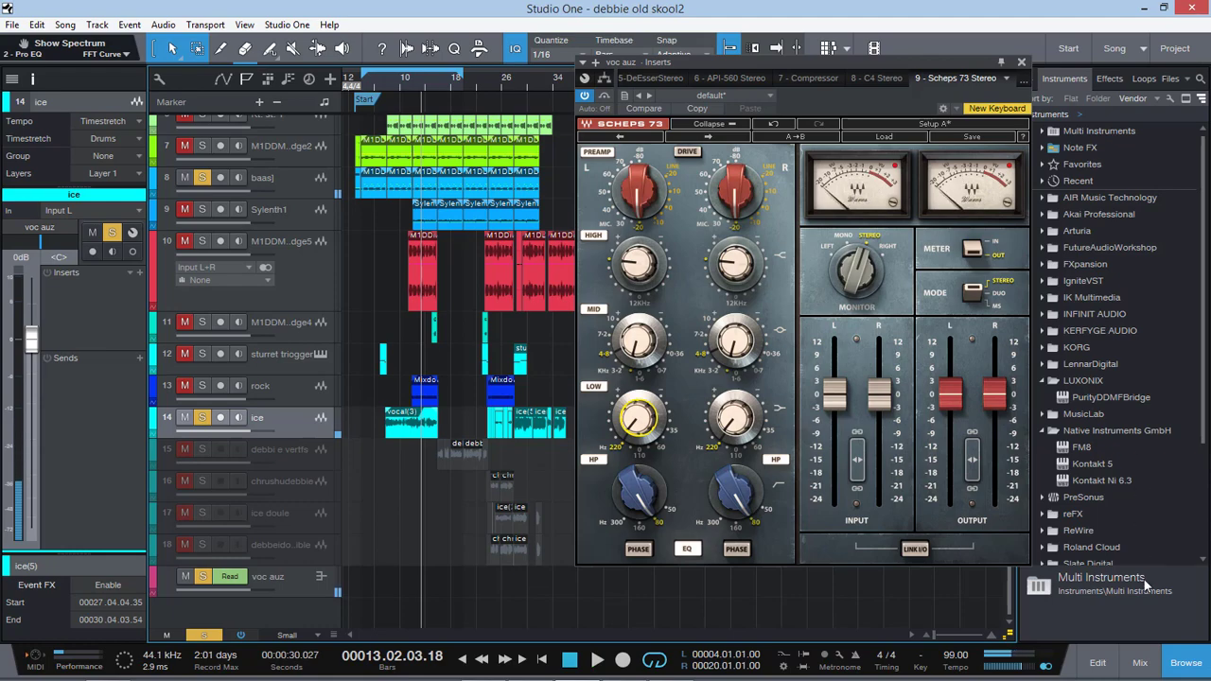
Open the Dangerous BAX EQ from the voc auz inserts in the mixer, enable it, and return to the arrangement.
left_click(1141, 663)
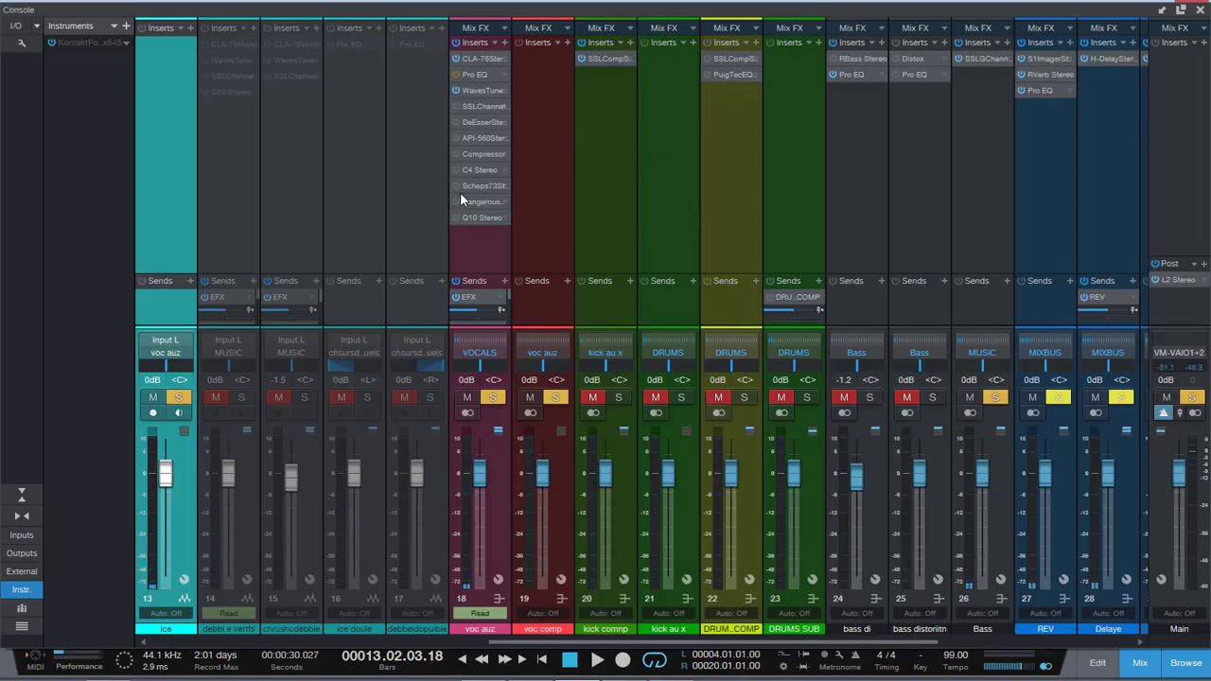
left_click(484, 202)
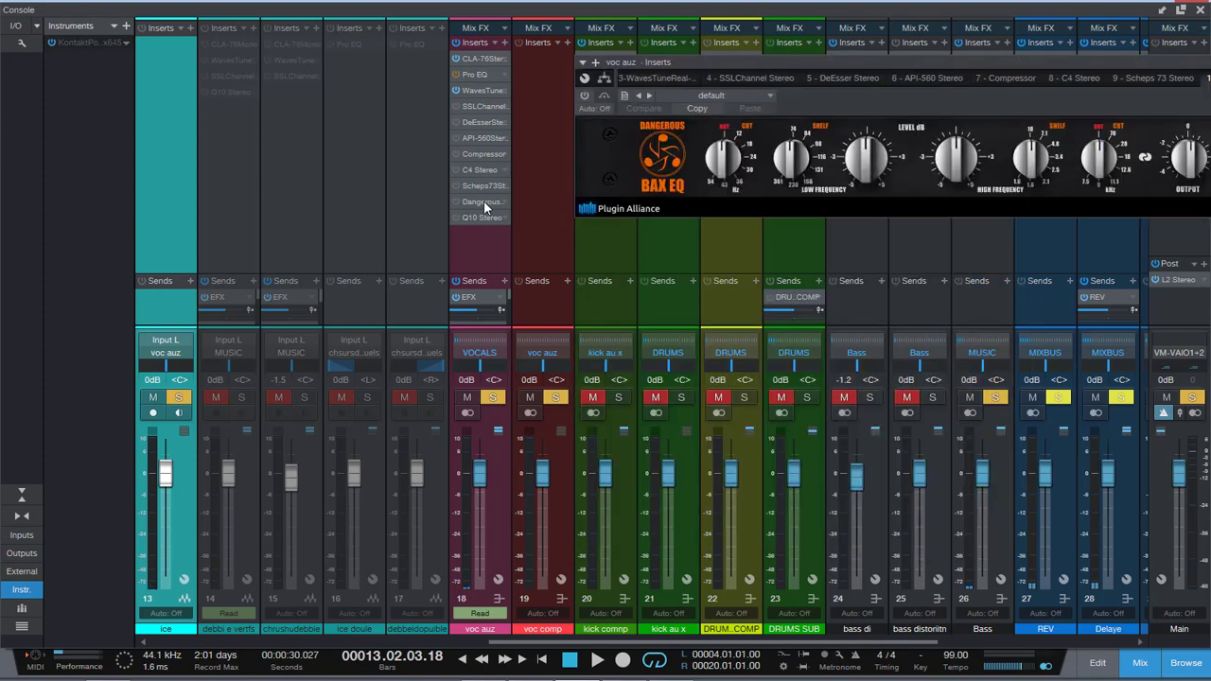
left_click_drag(935, 67, 695, 166)
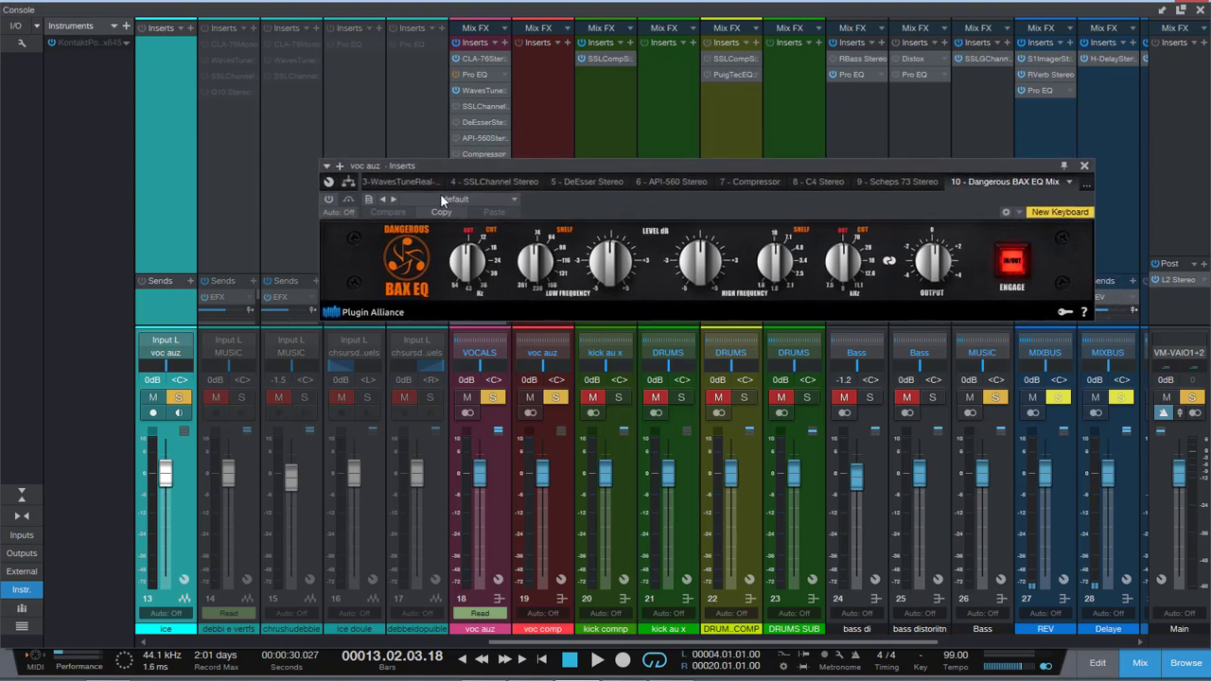
left_click(330, 200)
key("F3")
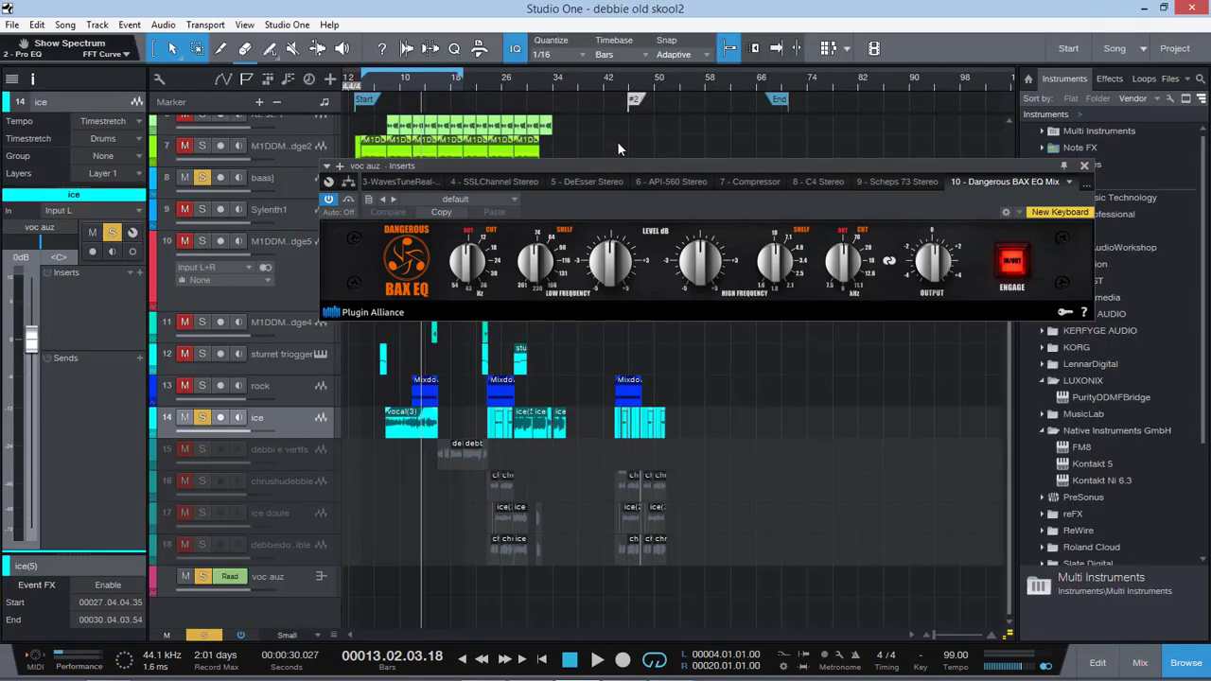
left_click_drag(635, 167, 413, 188)
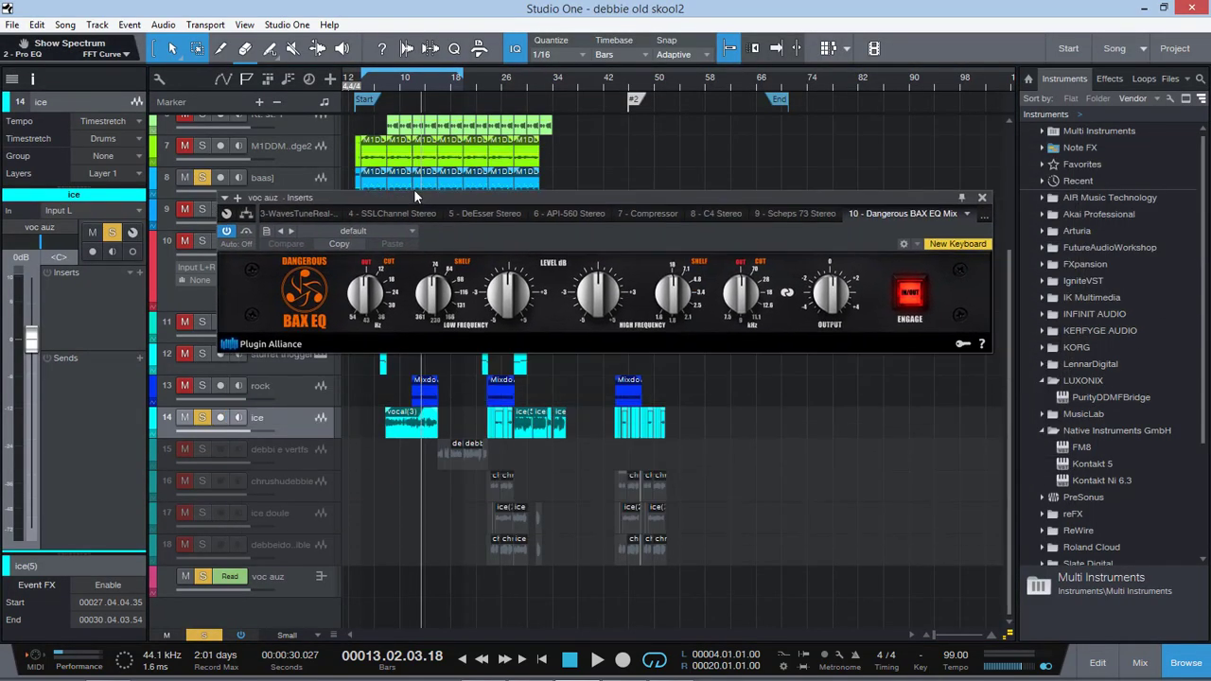
Check the voc auz insert chain in the mixer, return to the arrangement, and reposition the BAX EQ window.
left_click(1141, 665)
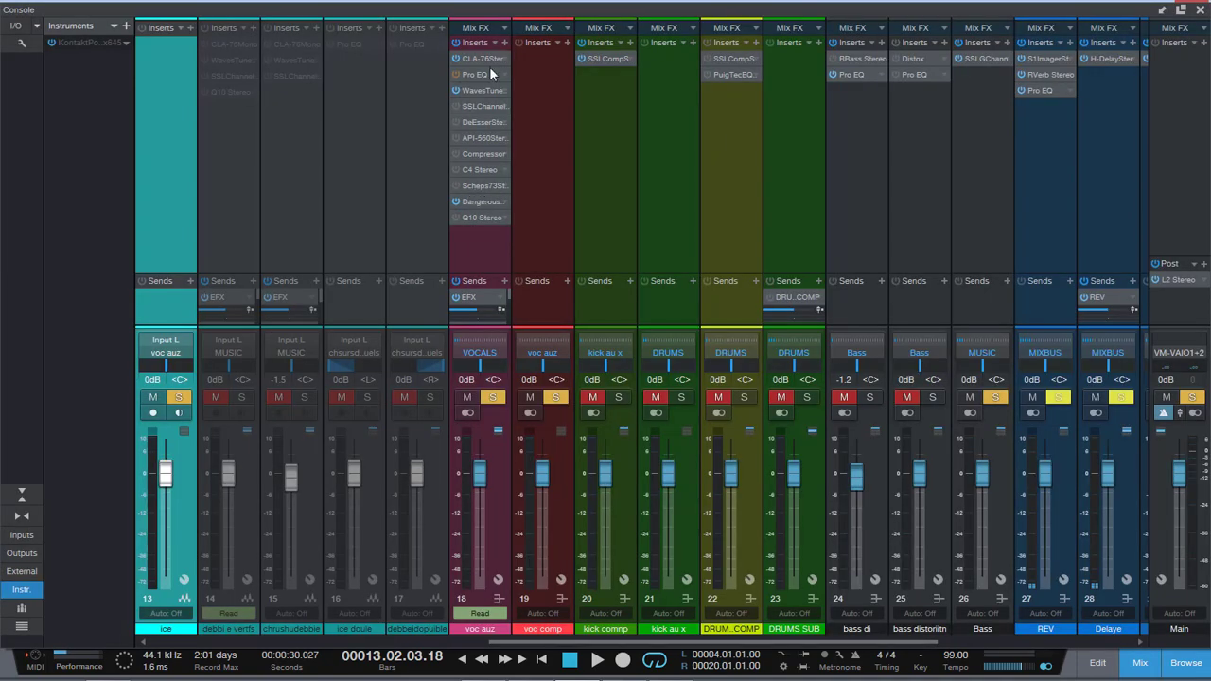
left_click(1197, 7)
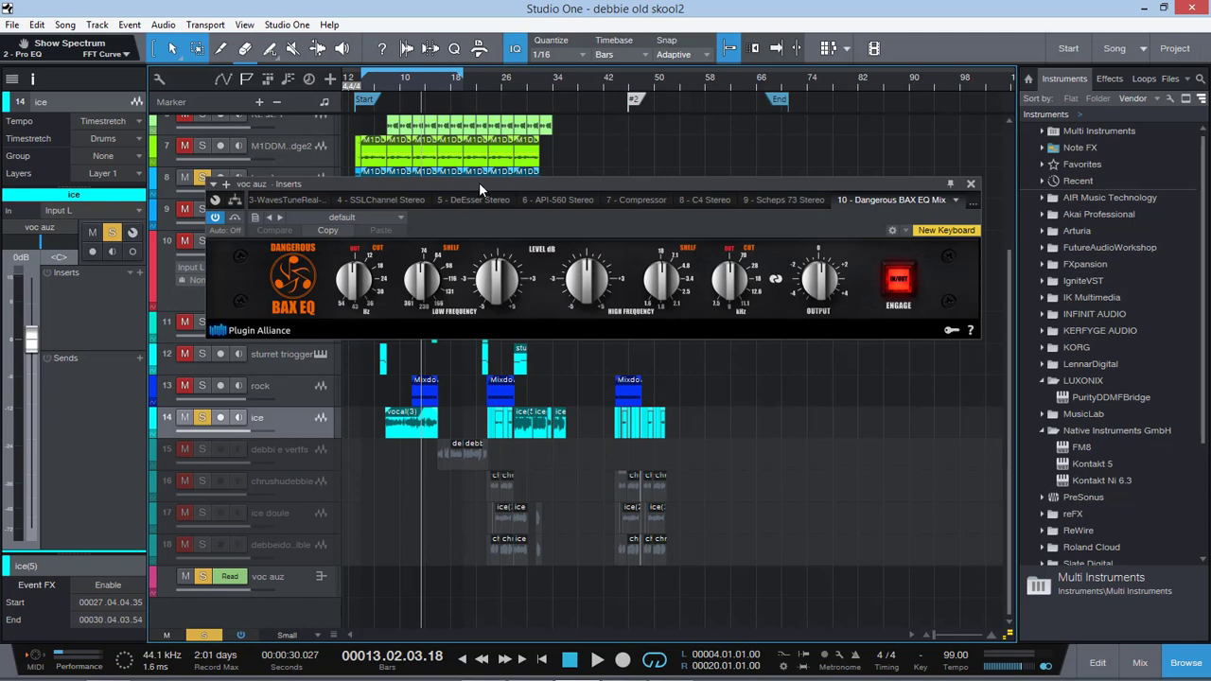
left_click_drag(577, 184, 594, 185)
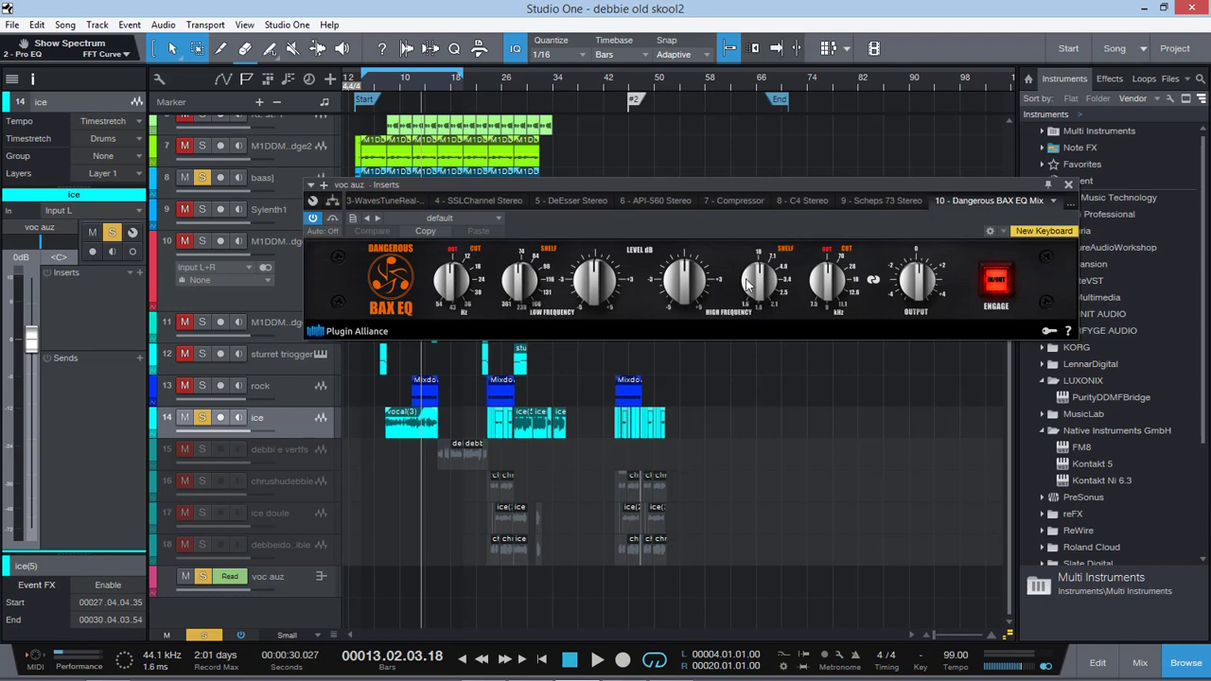
Try the BAX EQ's High and Low shelf frequency selectors, and move its window lower over the tracks.
left_click(763, 295)
left_click_drag(762, 296, 772, 264)
left_click_drag(526, 289, 546, 236)
left_click_drag(621, 194, 617, 230)
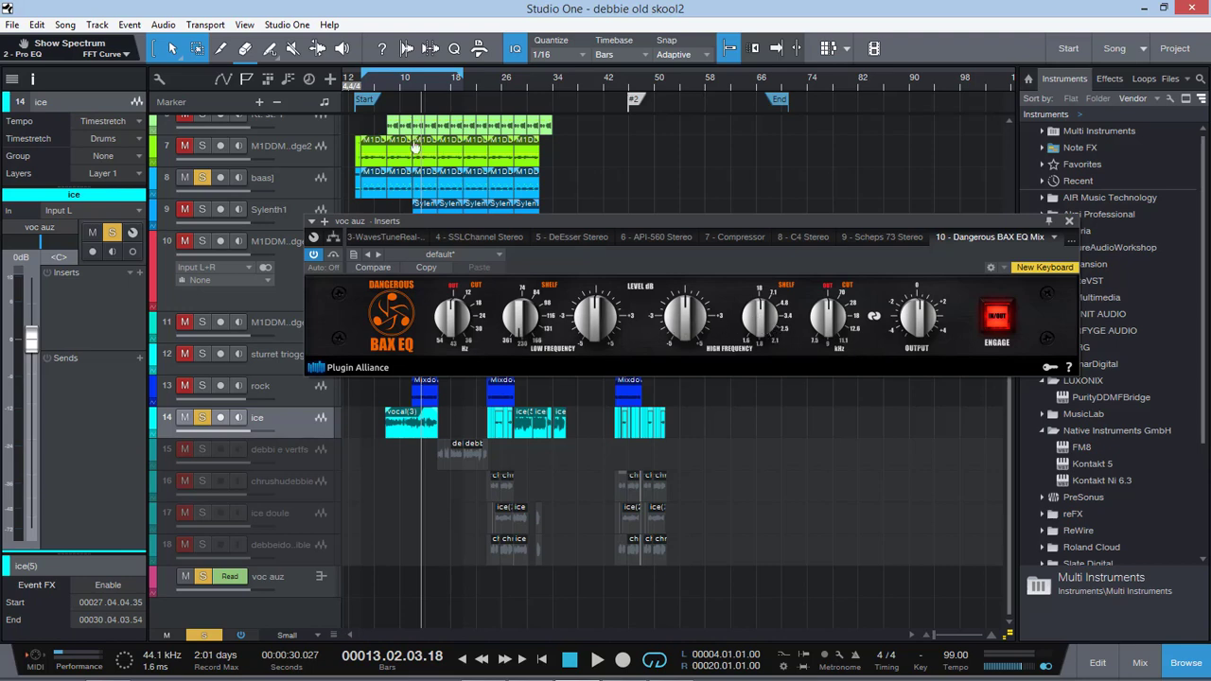
Play from bar 10 while sweeping the BAX EQ's High Frequency level up and down, and leave it boosted.
left_click(401, 83)
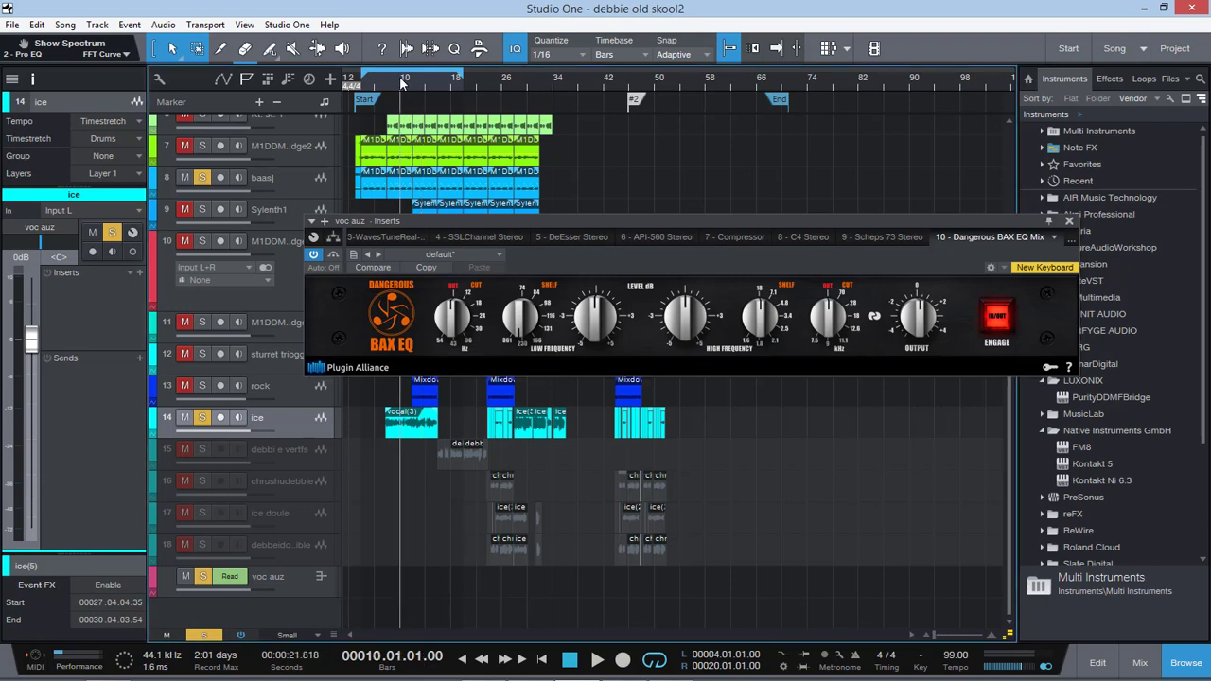
key("space")
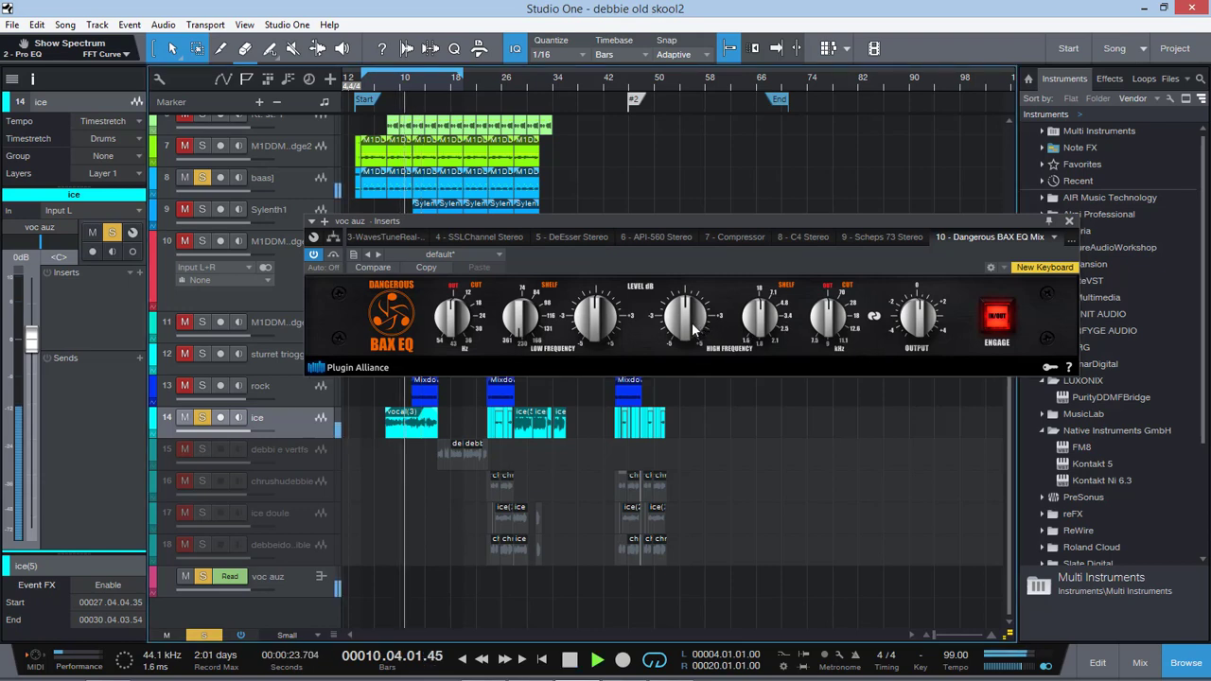
left_click_drag(696, 330, 702, 269)
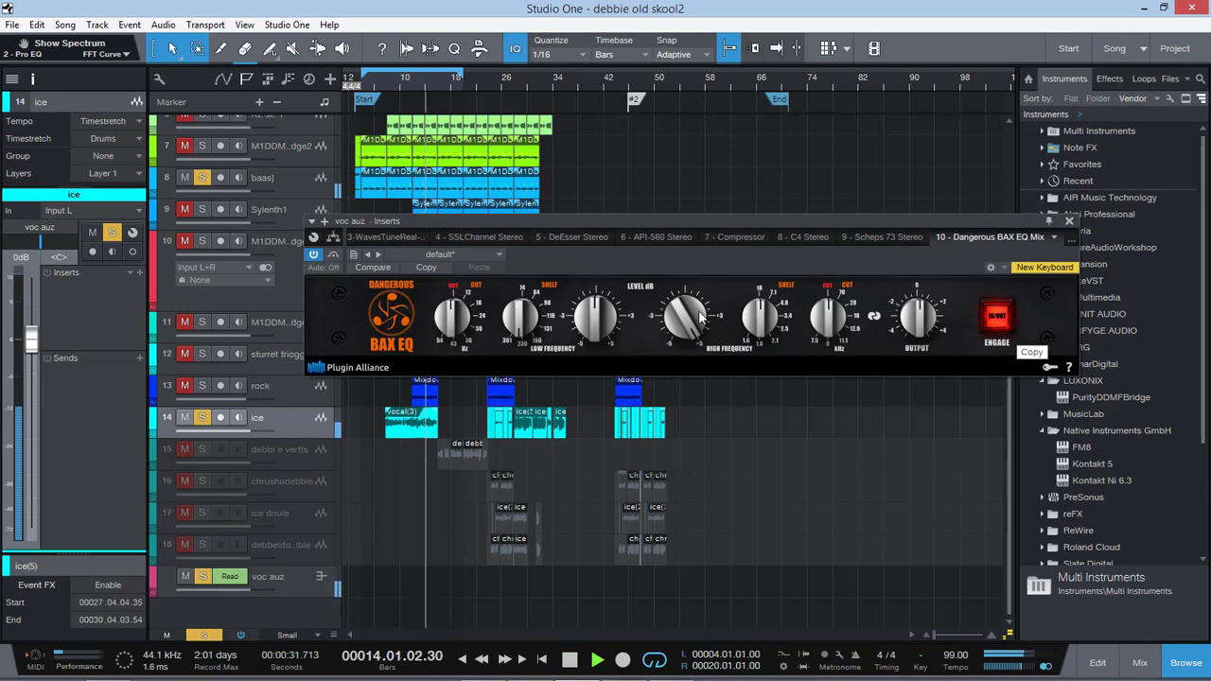
left_click_drag(701, 316, 691, 366)
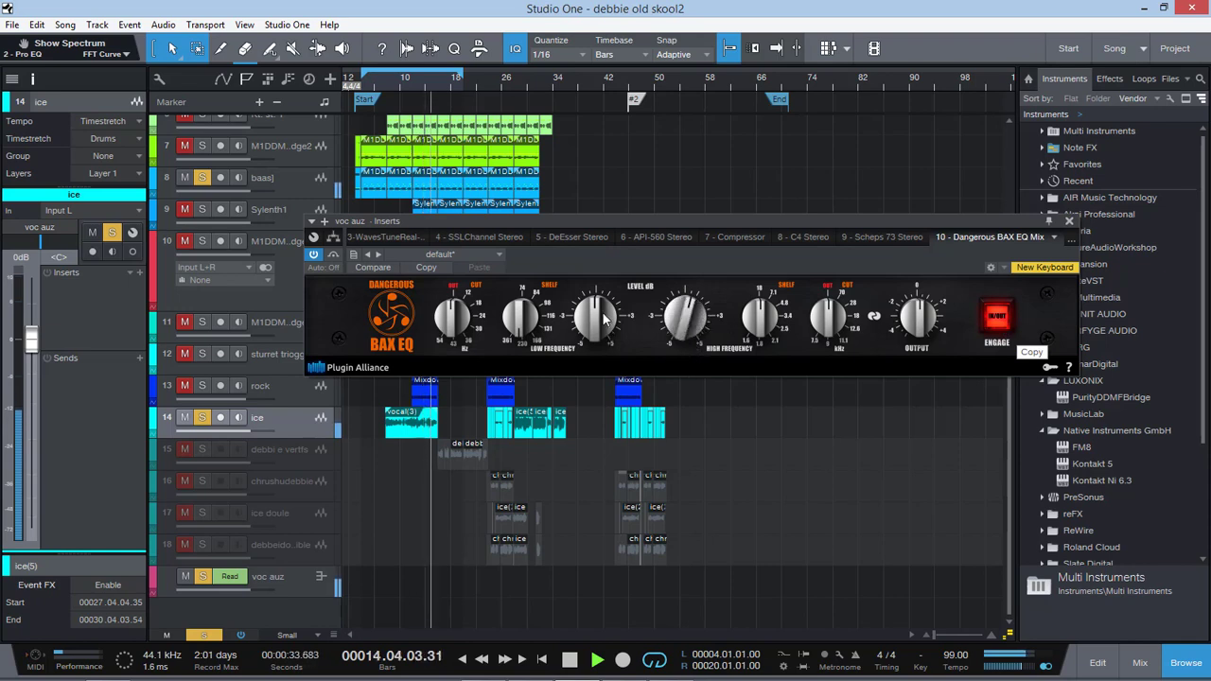
mouse_move(602, 312)
left_mouse_down()
mouse_move(607, 288)
mouse_move(606, 314)
left_mouse_up()
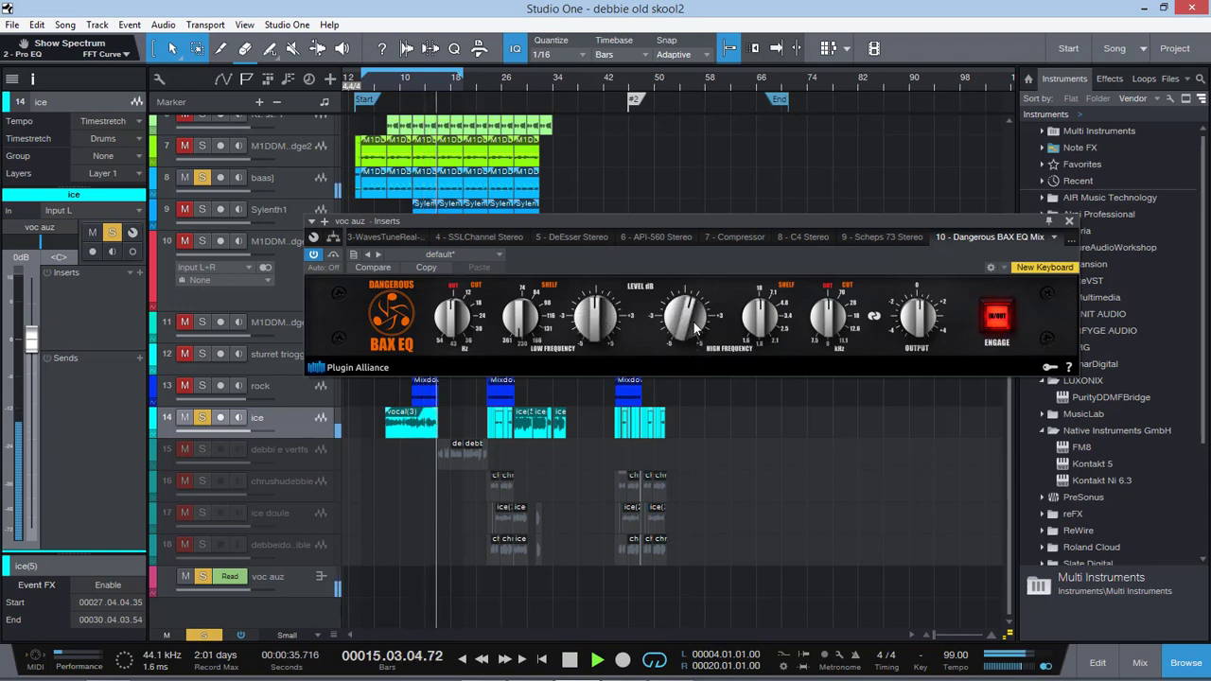
left_click_drag(695, 326, 695, 346)
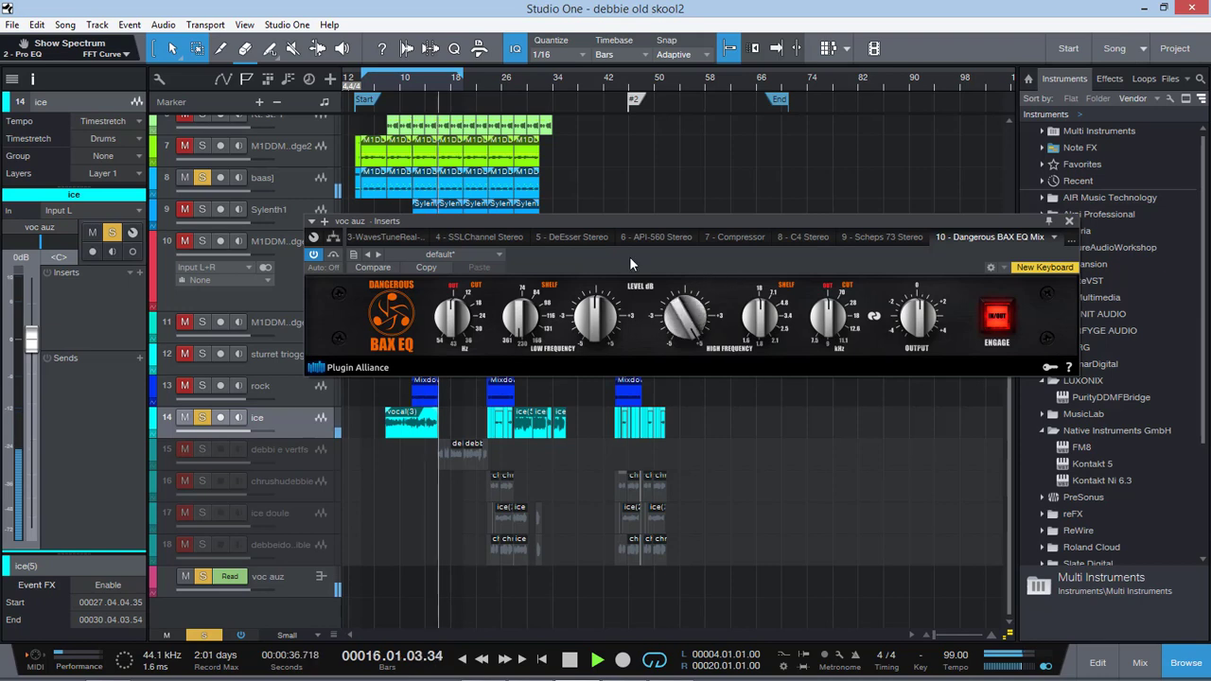
Replay from bar 10 while changing the BAX EQ's High shelf frequency, stop, and vary the High Frequency level.
left_click(398, 86)
left_click_drag(760, 317, 786, 246)
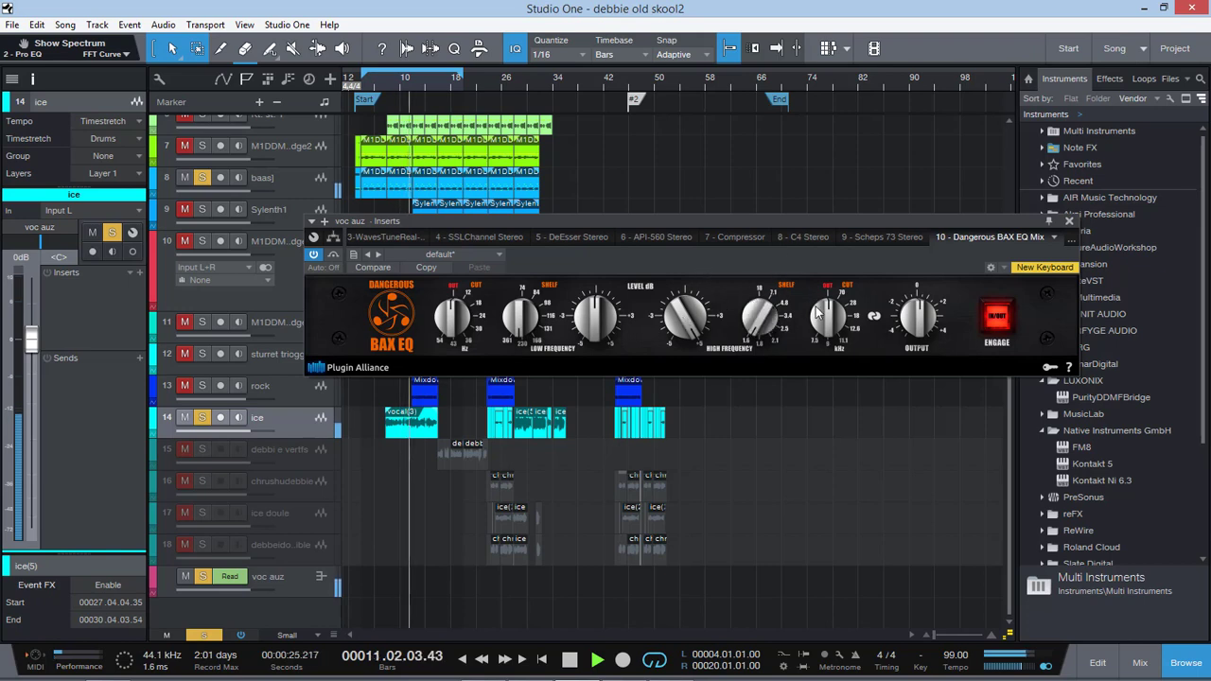
mouse_move(754, 327)
left_mouse_down()
mouse_move(763, 431)
mouse_move(776, 323)
left_mouse_up()
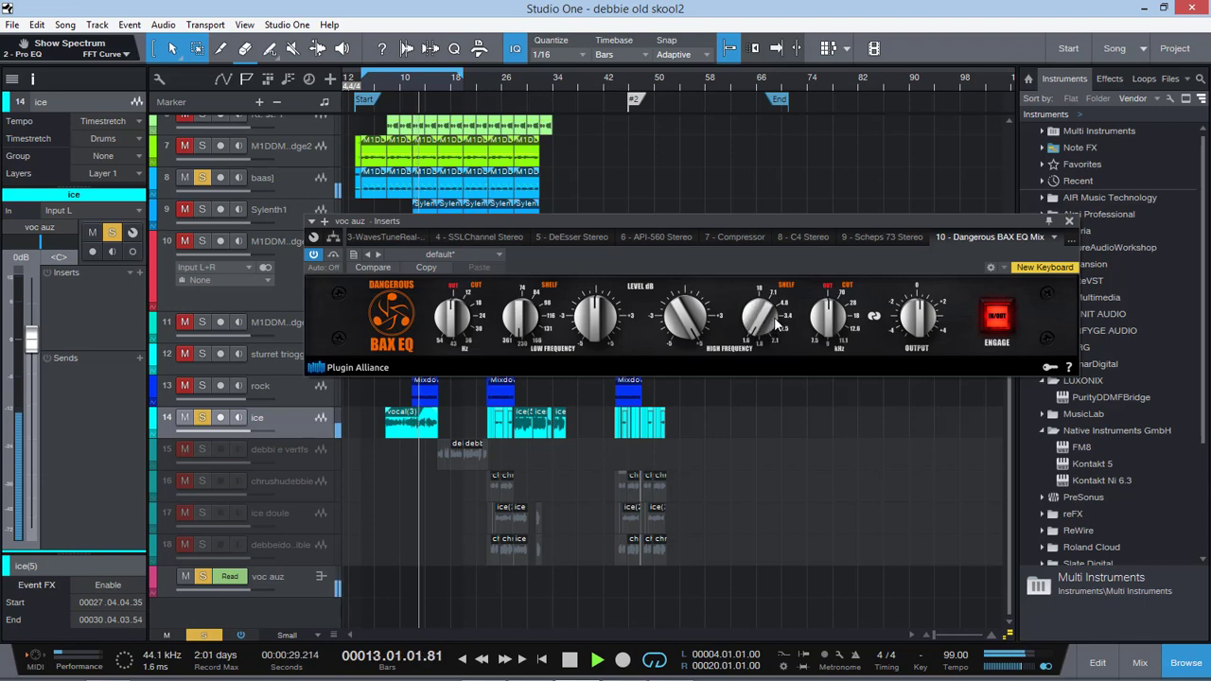
key("space")
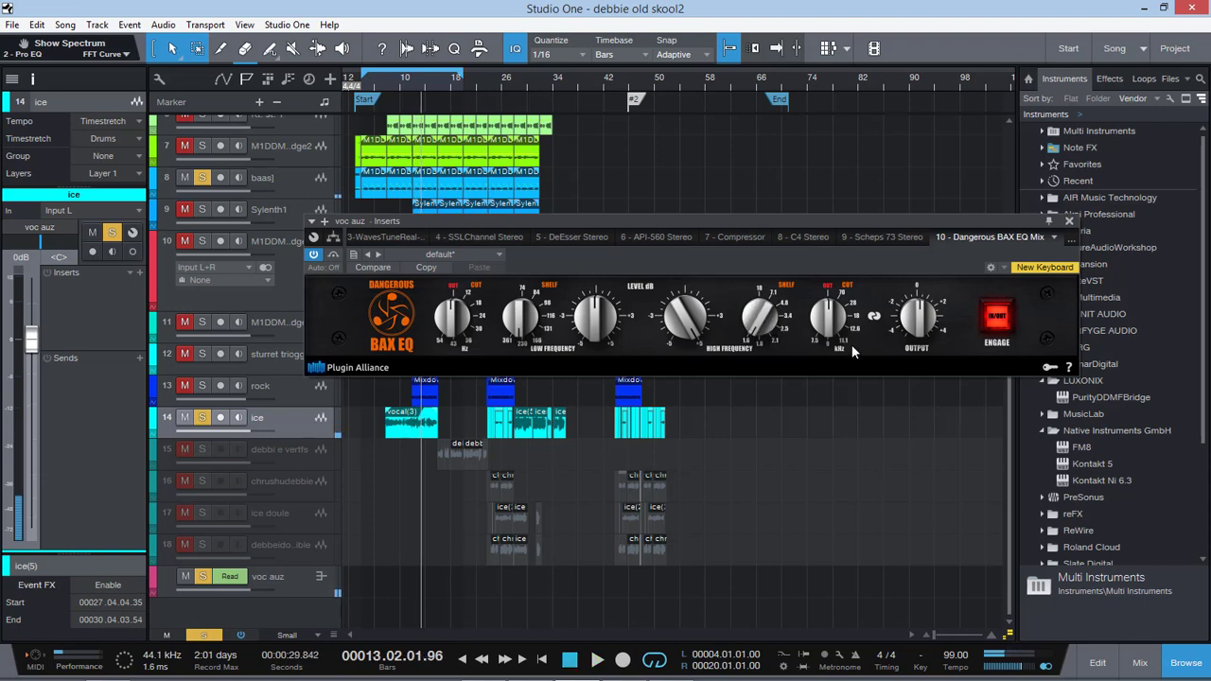
left_click_drag(738, 217, 665, 217)
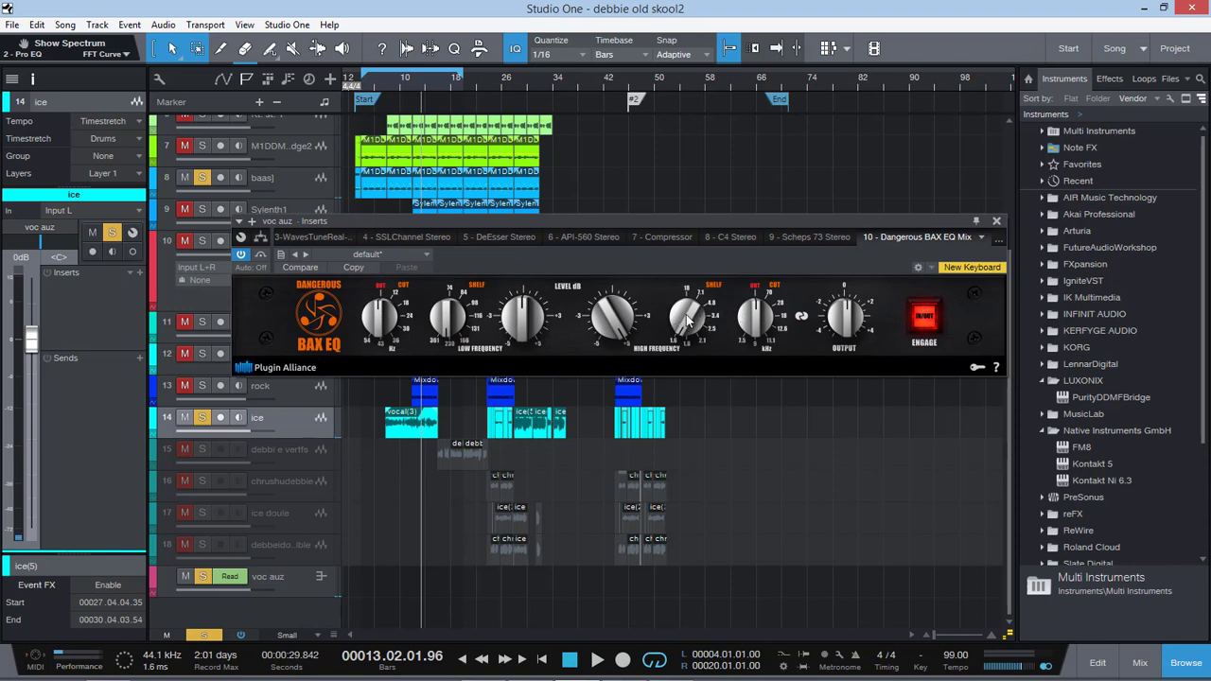
left_click_drag(695, 342, 706, 375)
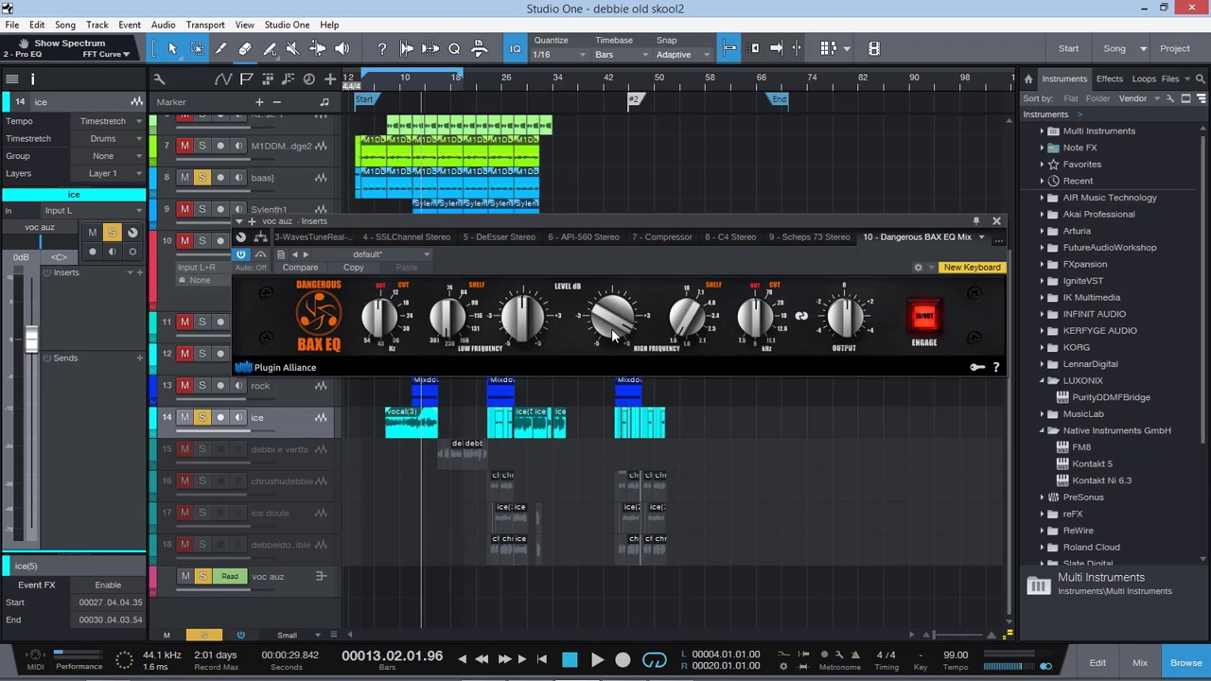
Play from bar 9, boost the BAX EQ's Low Frequency level, and try the High shelf frequency selector again.
left_click(393, 82)
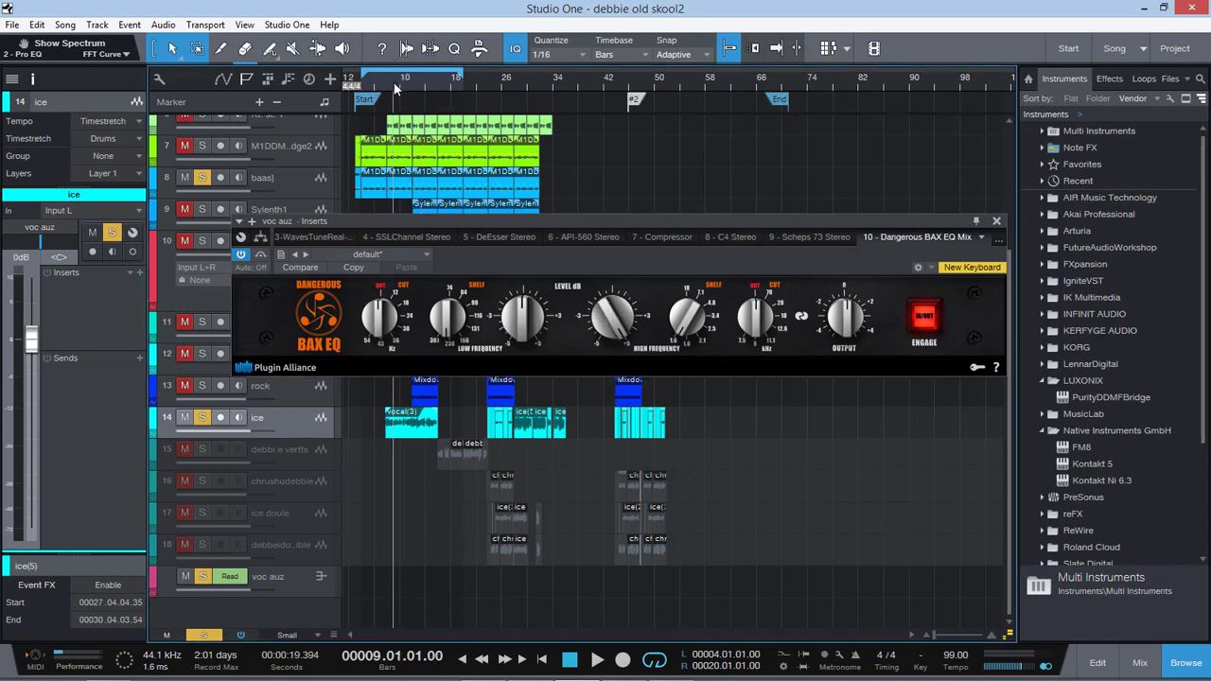
key("space")
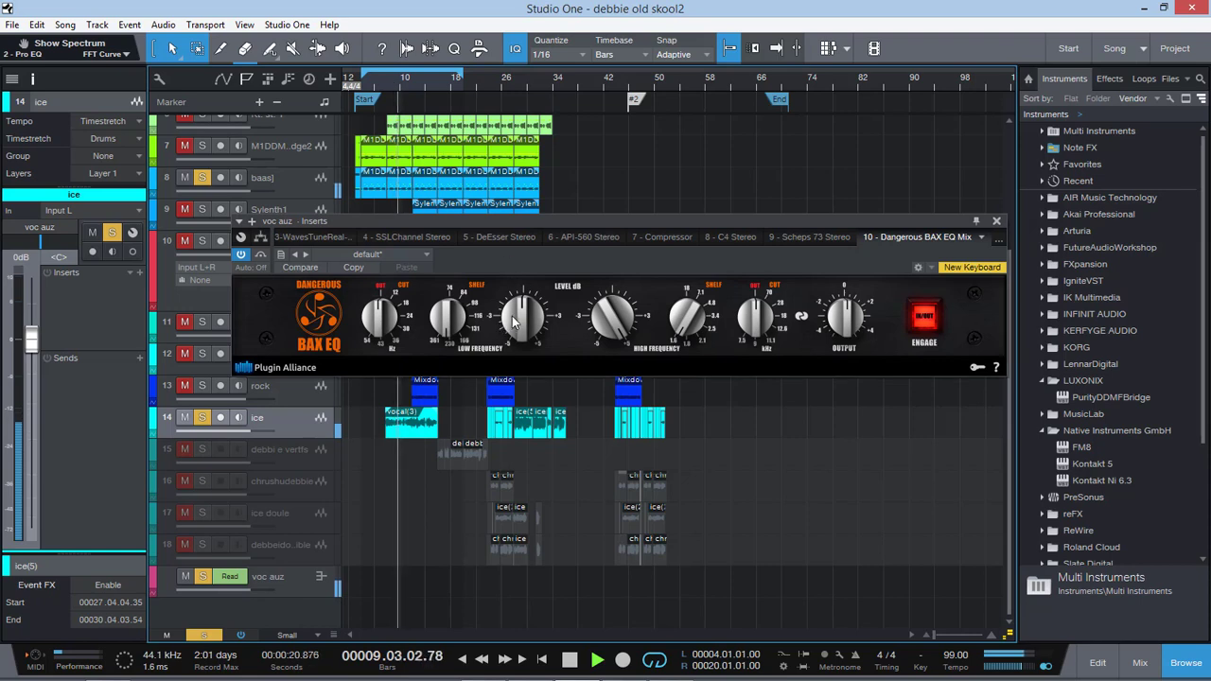
mouse_move(514, 323)
left_mouse_down()
mouse_move(534, 269)
mouse_move(532, 310)
left_mouse_up()
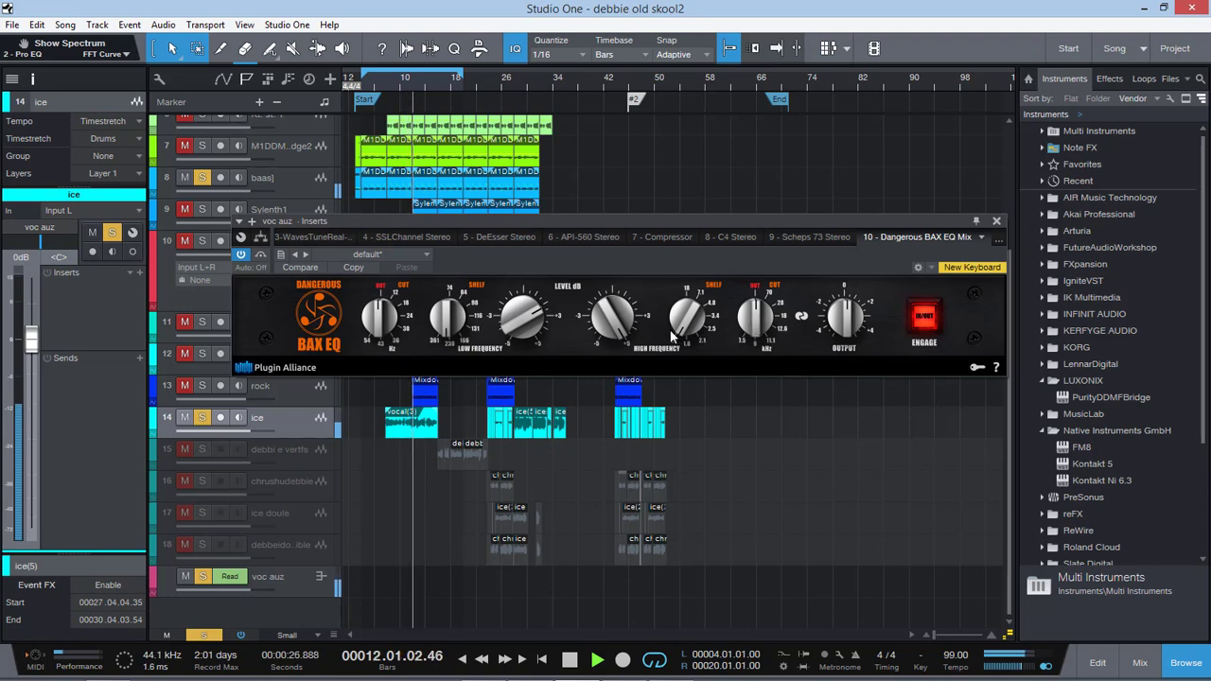
left_click_drag(671, 337, 700, 295)
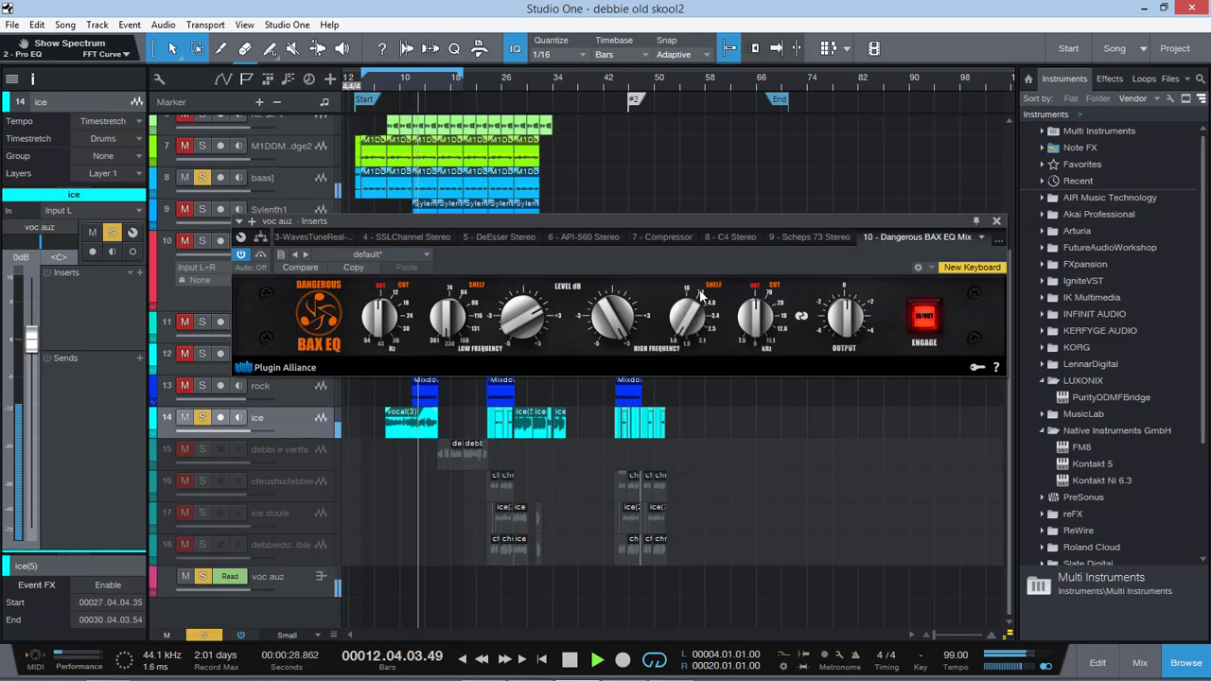
Compare the vocals with the Dangerous BAX EQ disengaged and engaged, and stop playback.
left_click(923, 318)
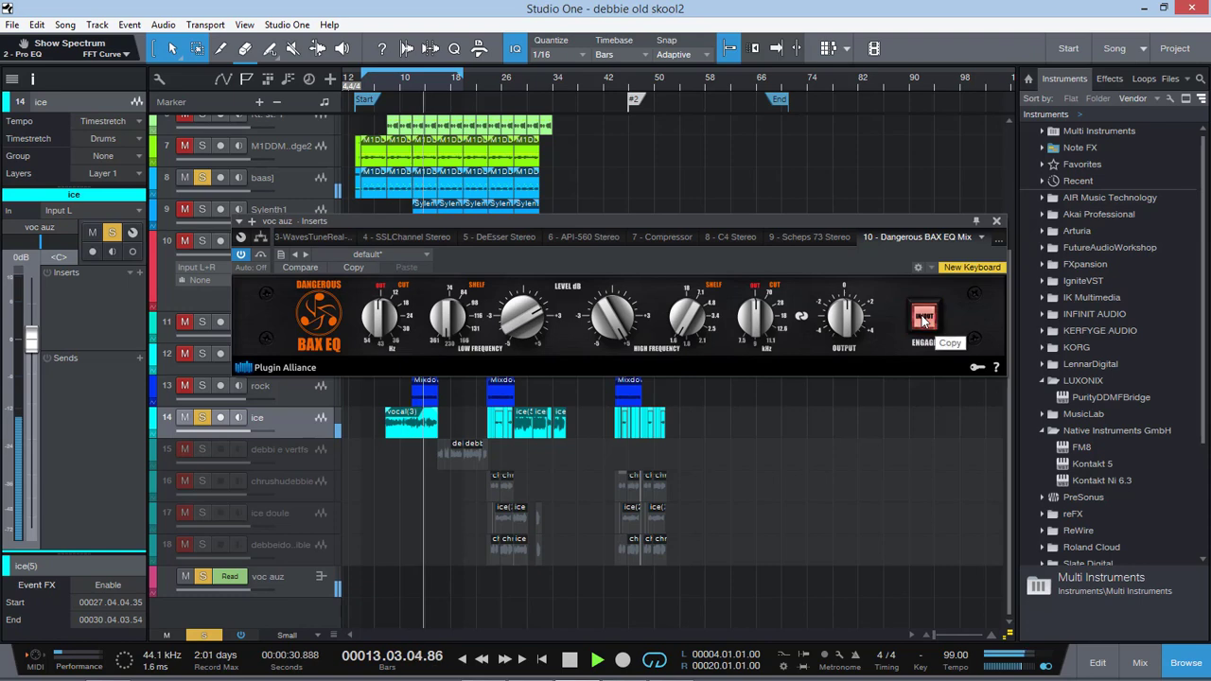
left_click(924, 318)
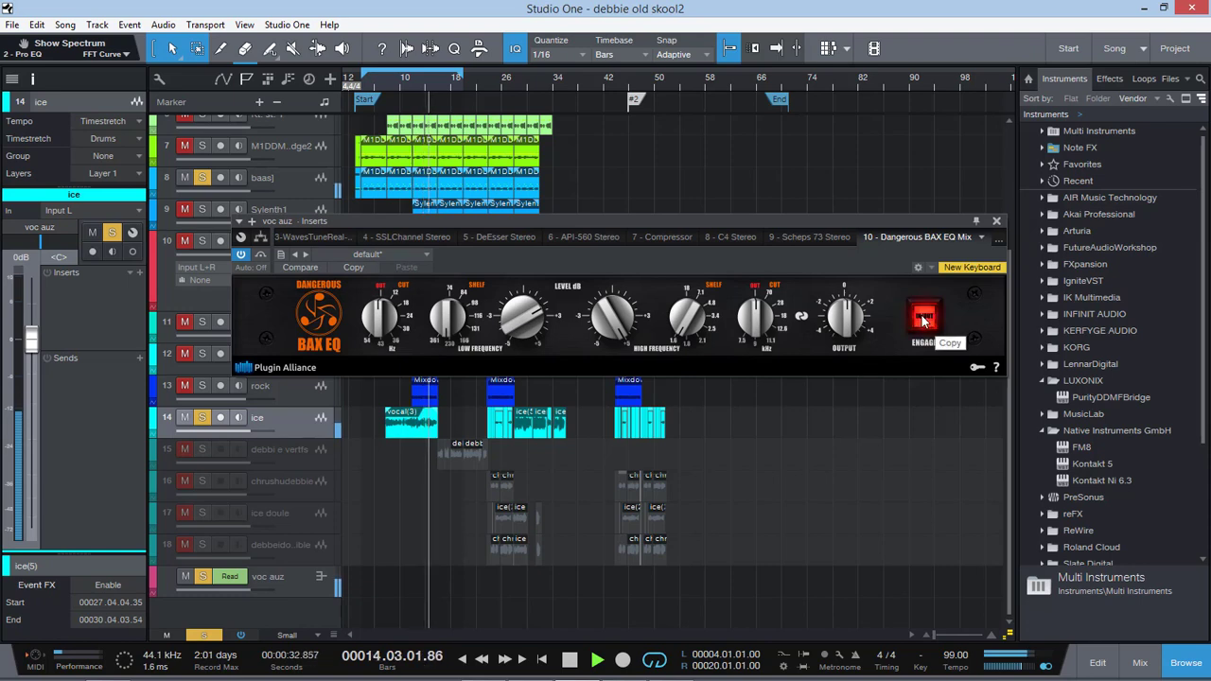
key("space")
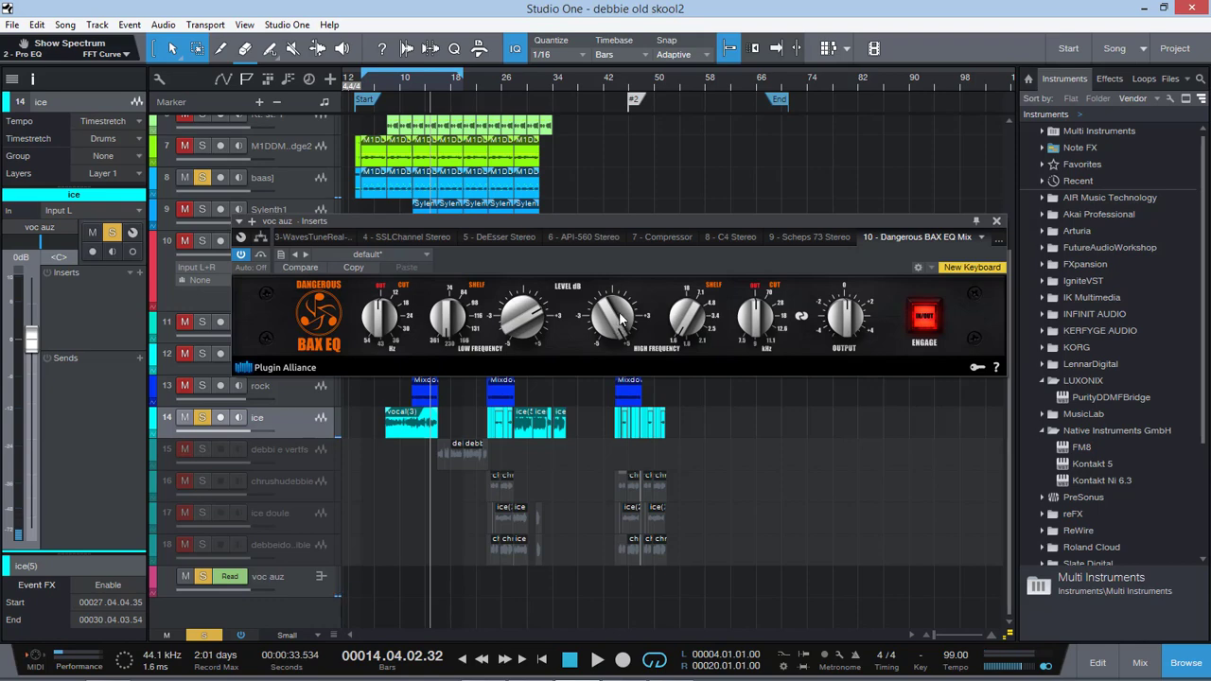
Show the mixing console, open the CLA-76 compressor on the voc auz bus and close the BAX EQ window.
left_click(1141, 662)
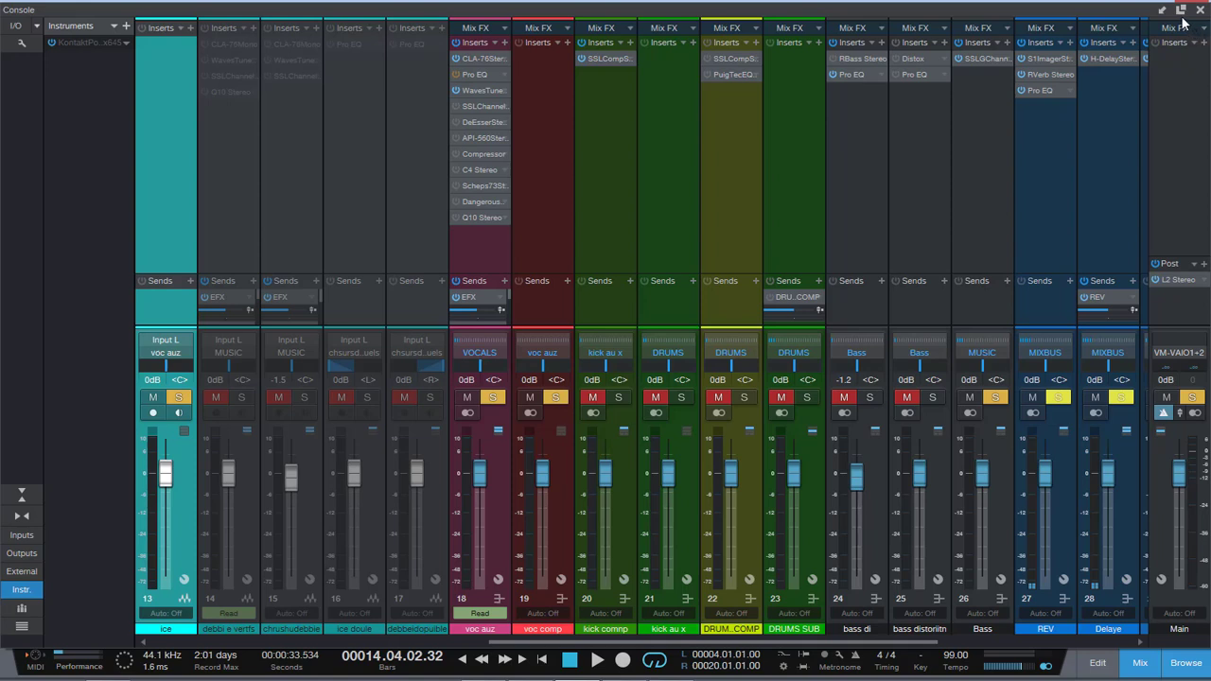
double_click(483, 57)
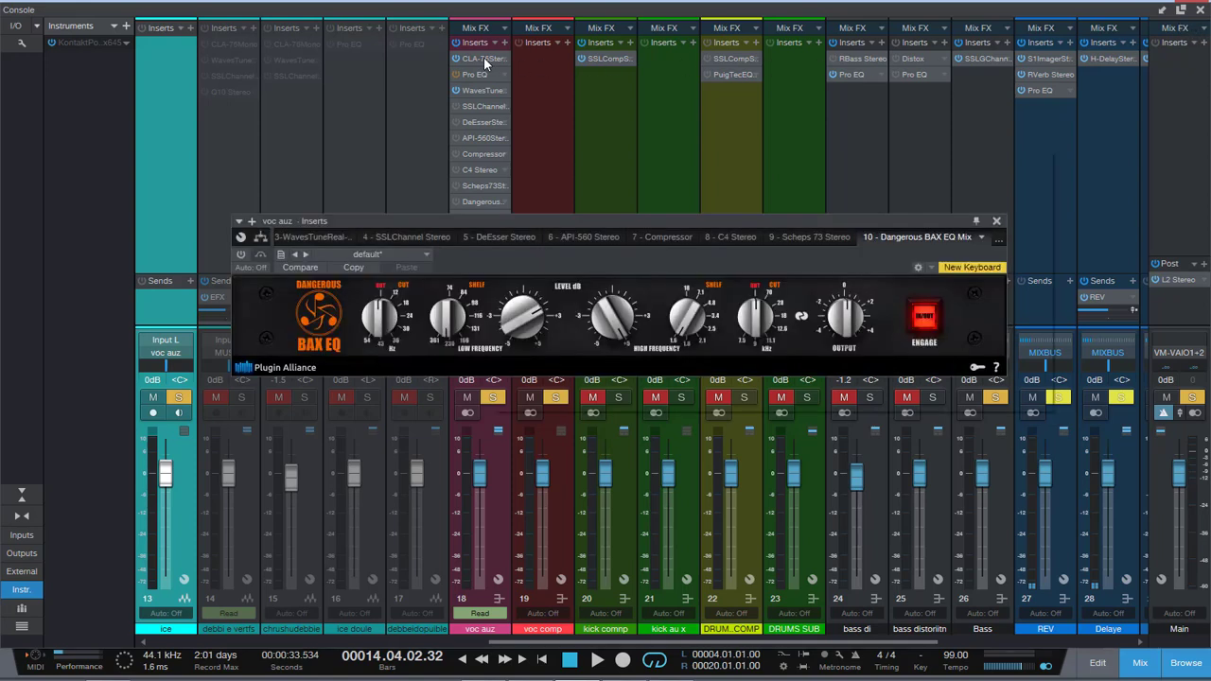
left_click_drag(473, 220, 371, 281)
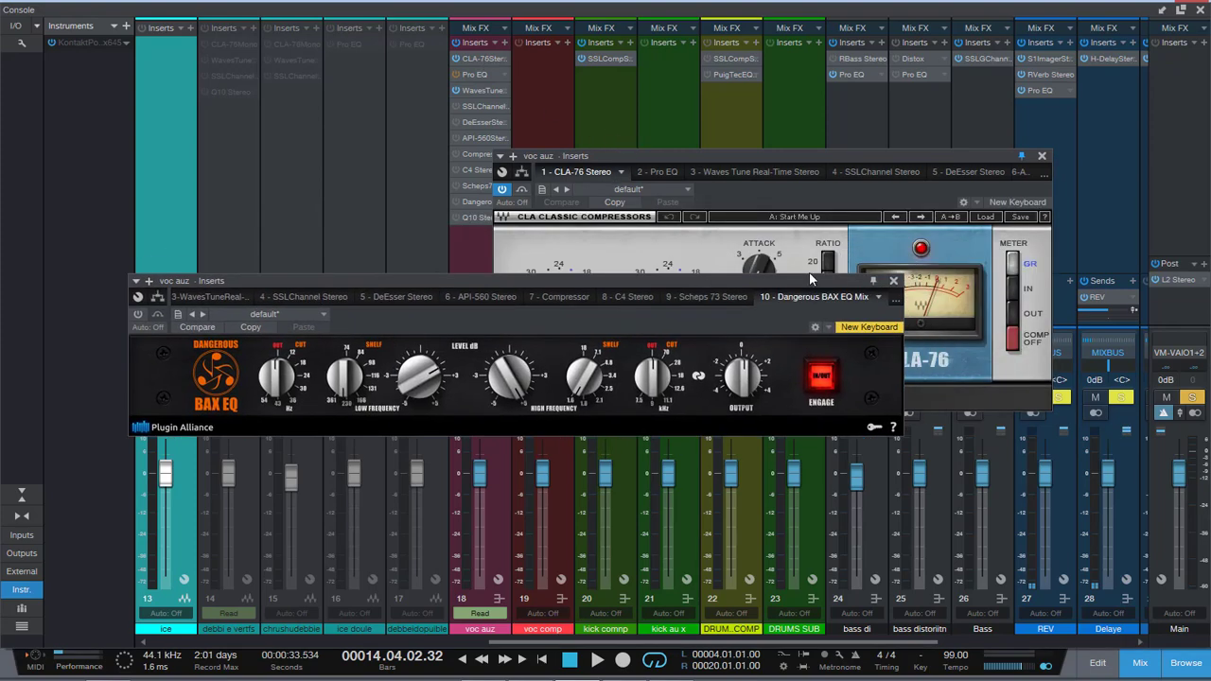
left_click(892, 282)
left_click_drag(860, 152, 934, 115)
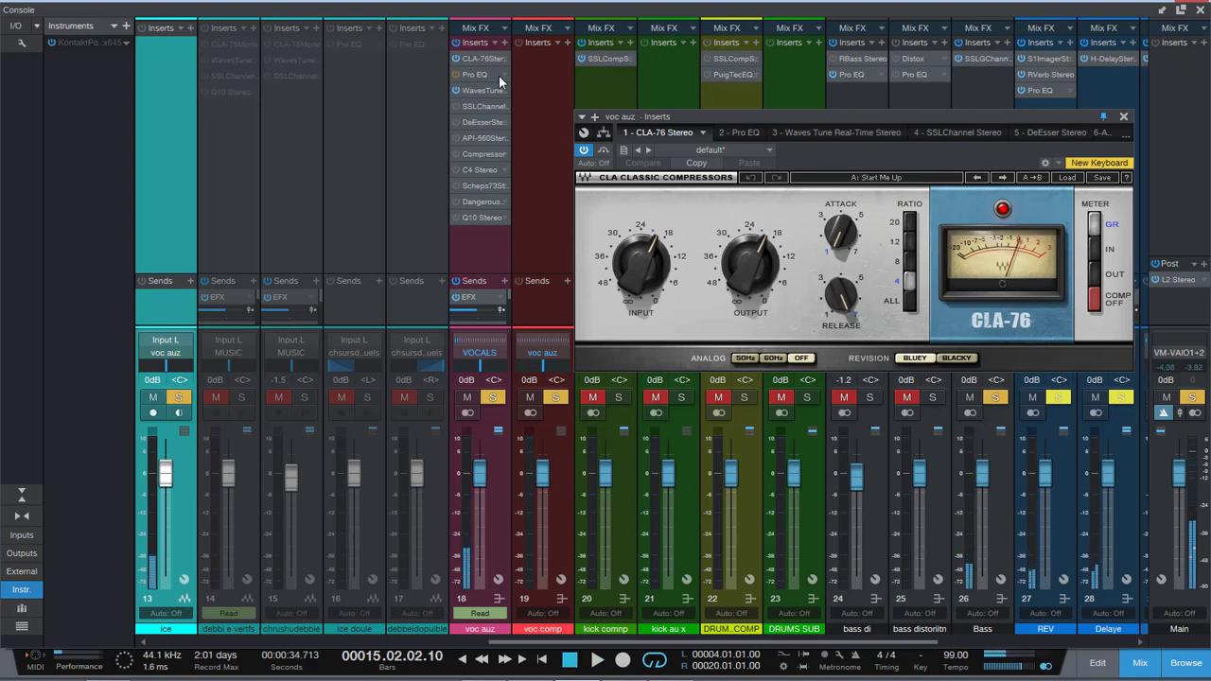
Remove the Q10, Dangerous BAX EQ and Scheps 73 inserts from the voc auz bus.
left_click(504, 219)
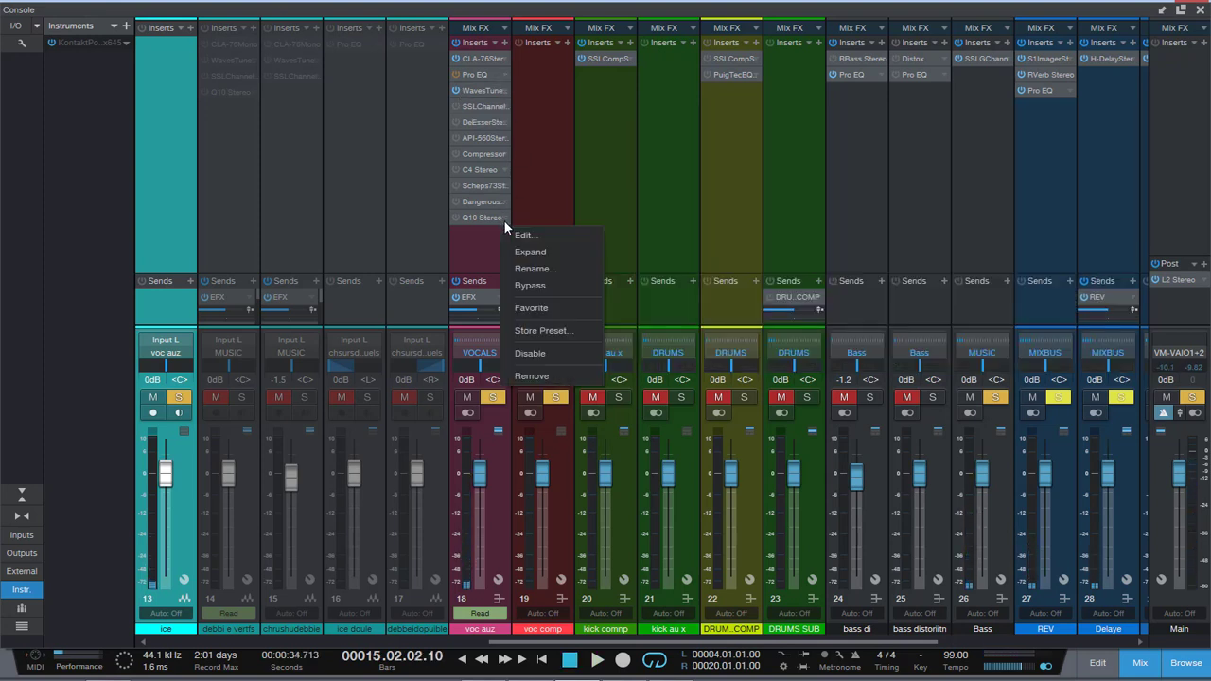
left_click(542, 349)
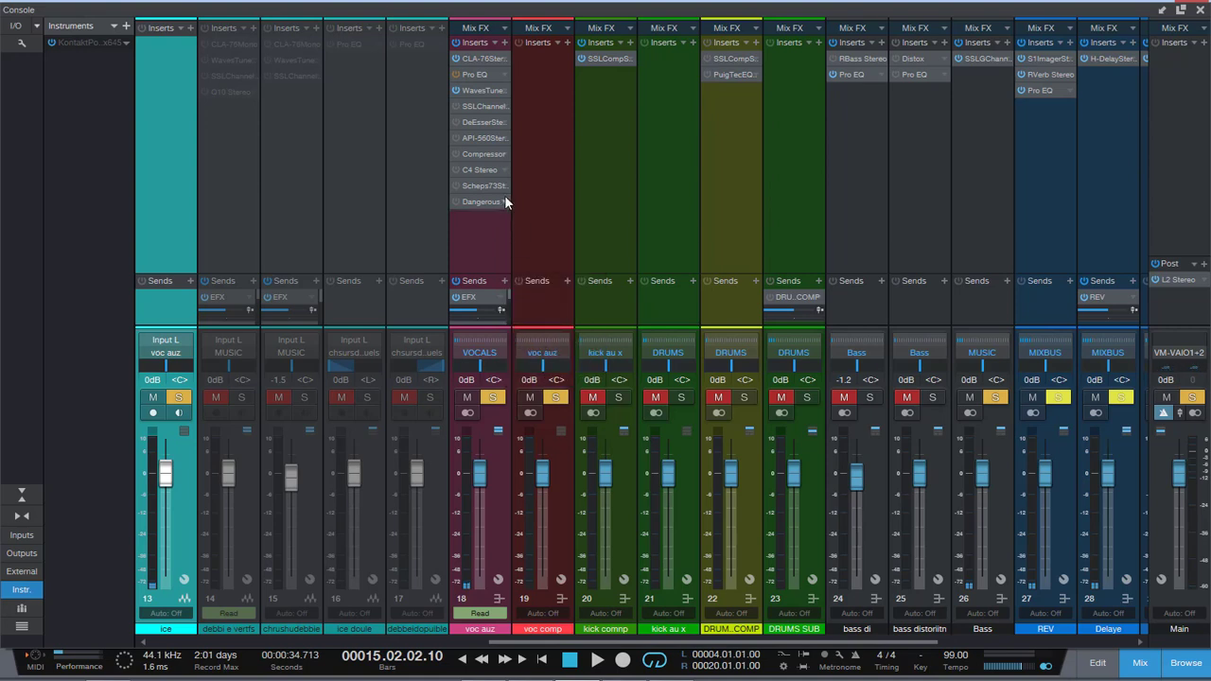
left_click(503, 199)
left_click(535, 359)
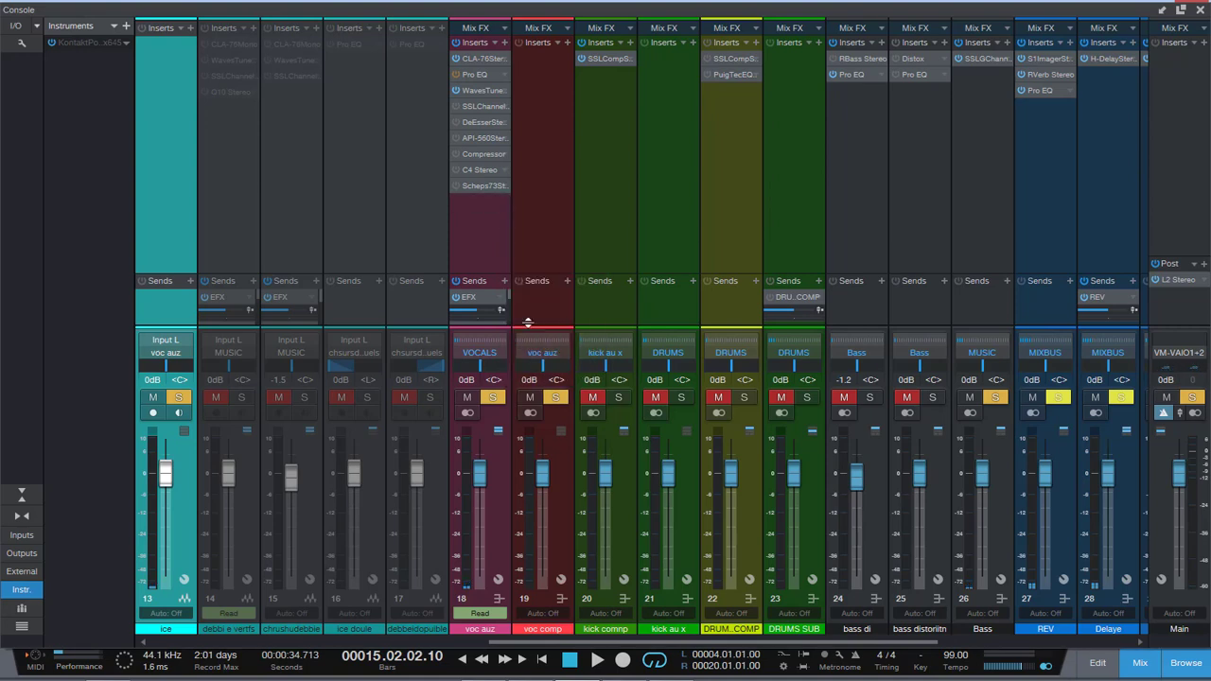
right_click(504, 187)
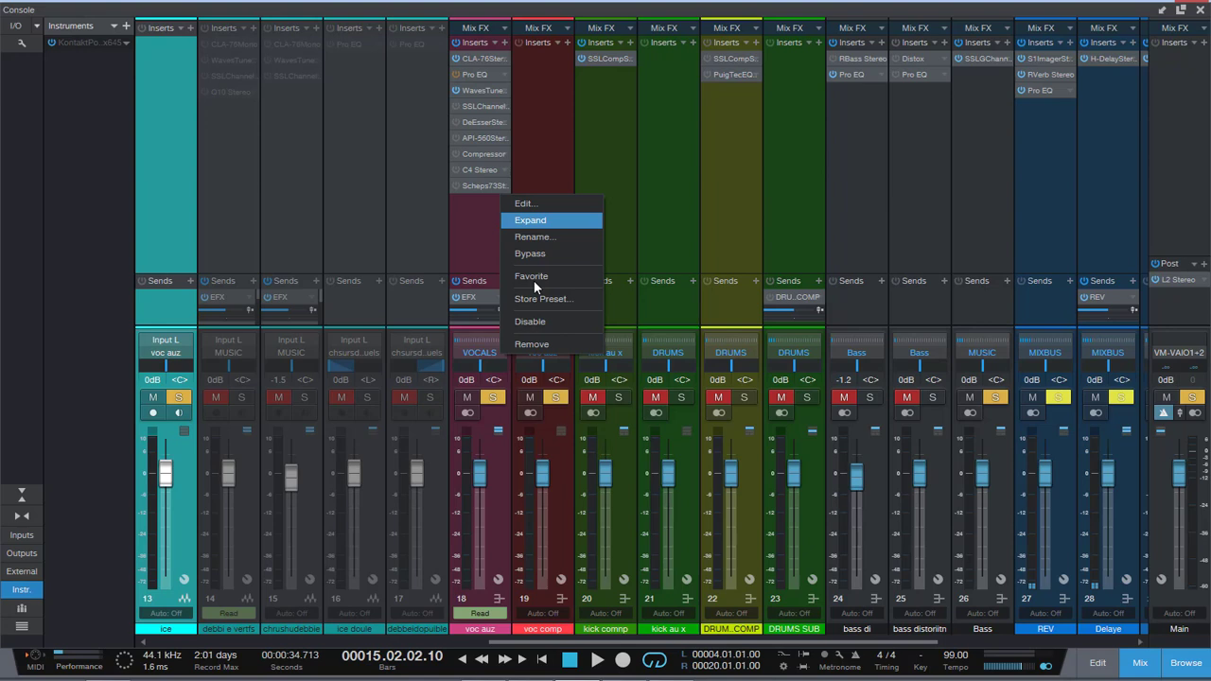
left_click(536, 345)
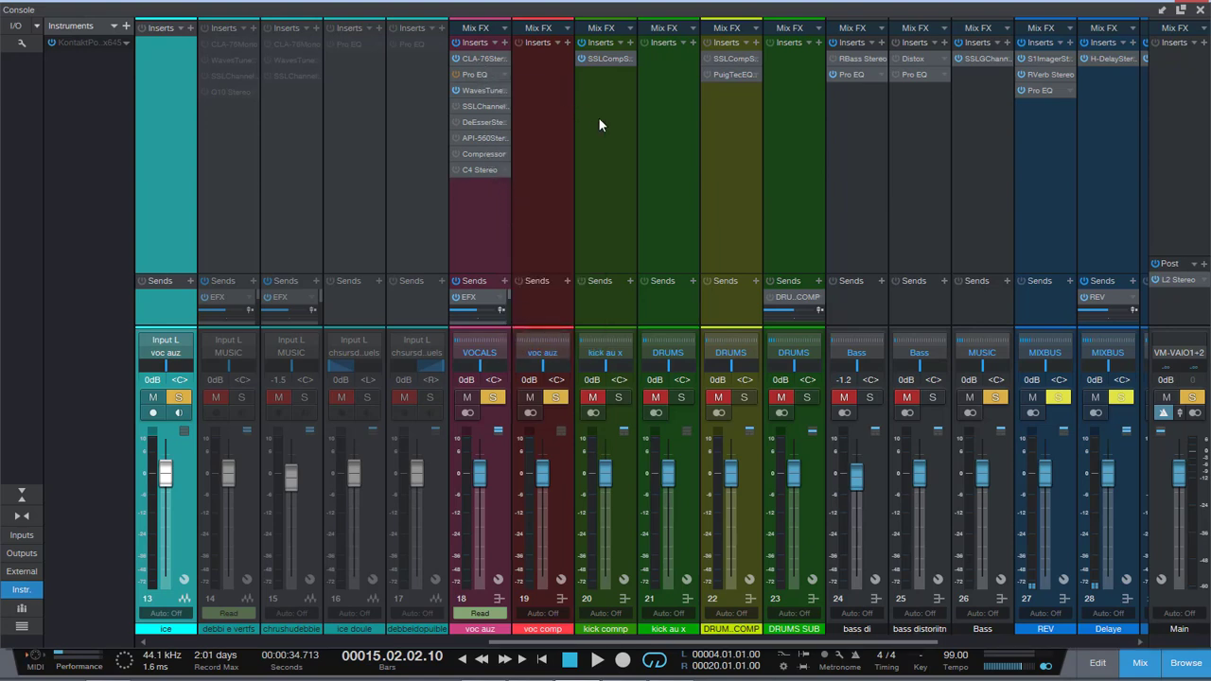
Reopen the CLA-76 on the voc auz bus and examine its attack and release controls.
double_click(478, 58)
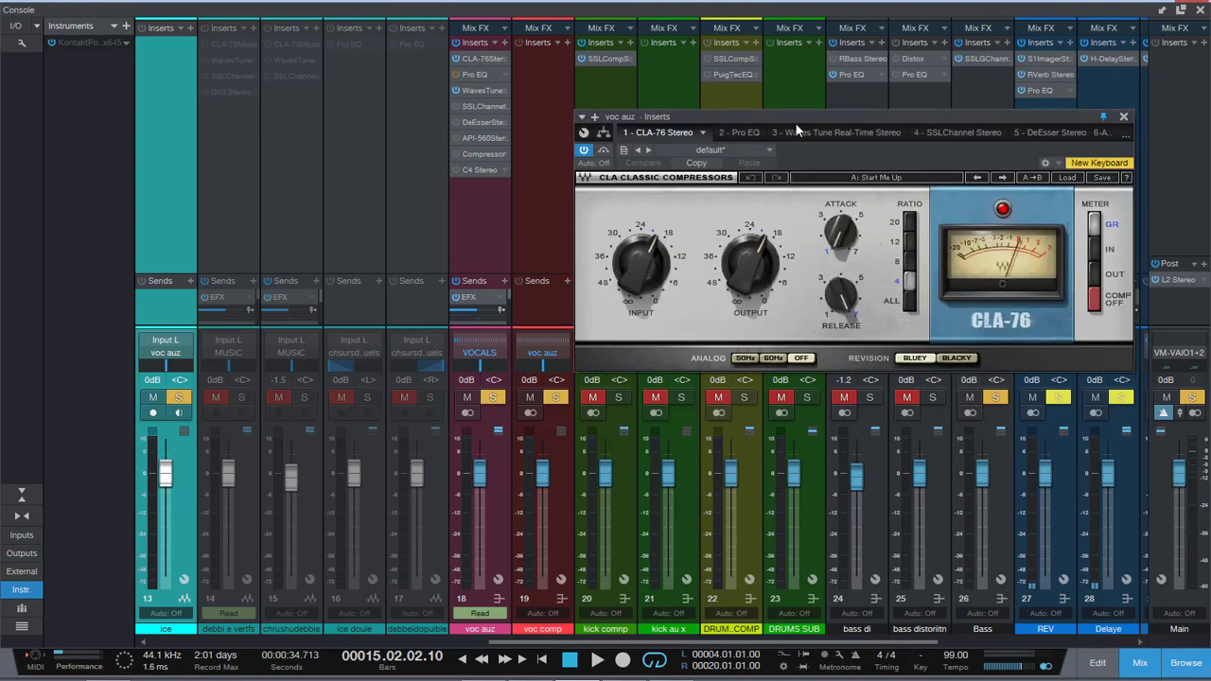
left_click_drag(865, 115, 730, 123)
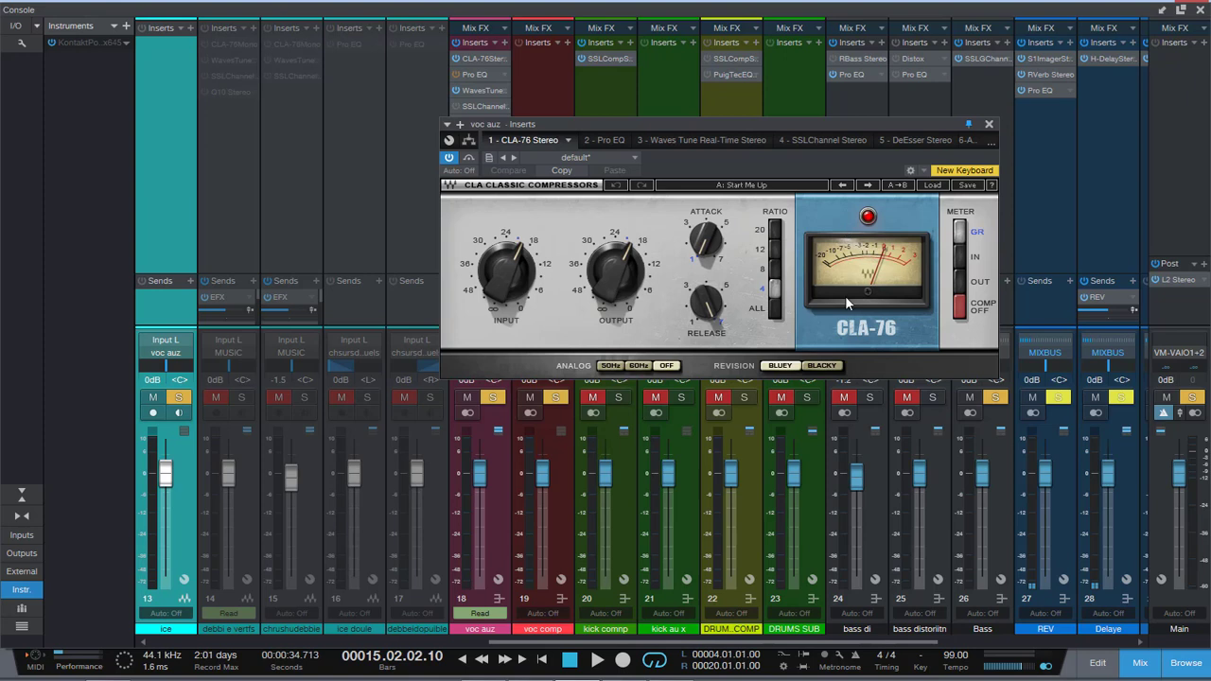
left_click_drag(706, 301, 704, 251)
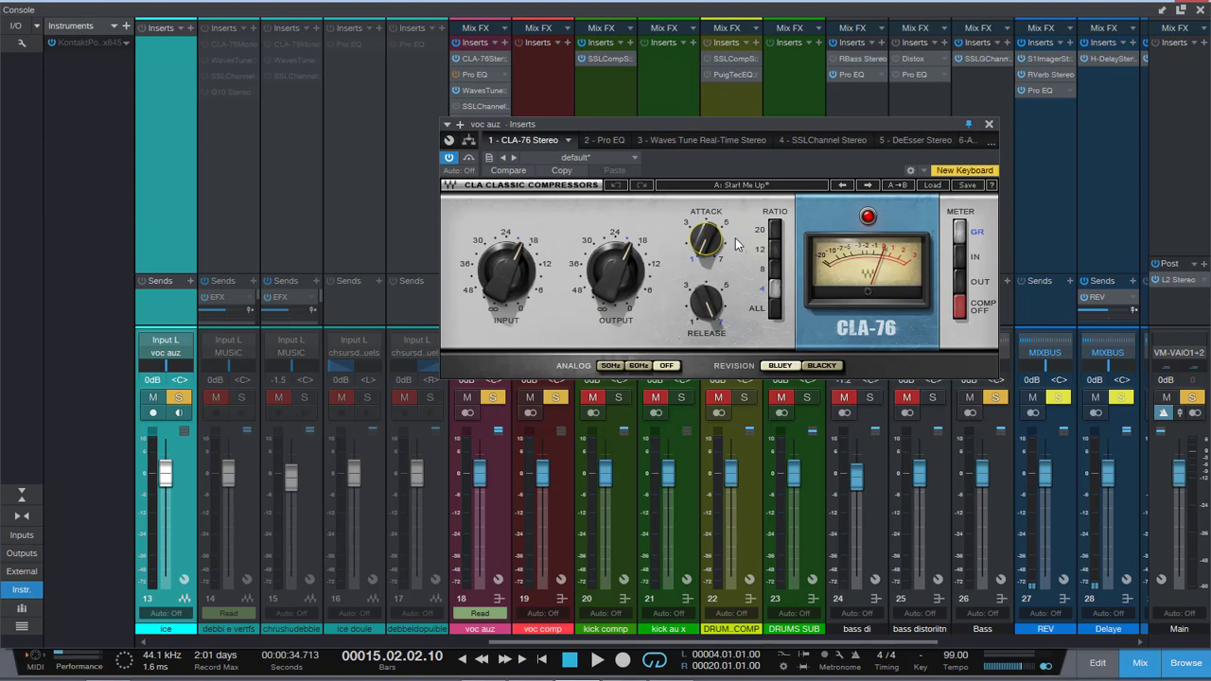
left_click_drag(901, 126, 1024, 125)
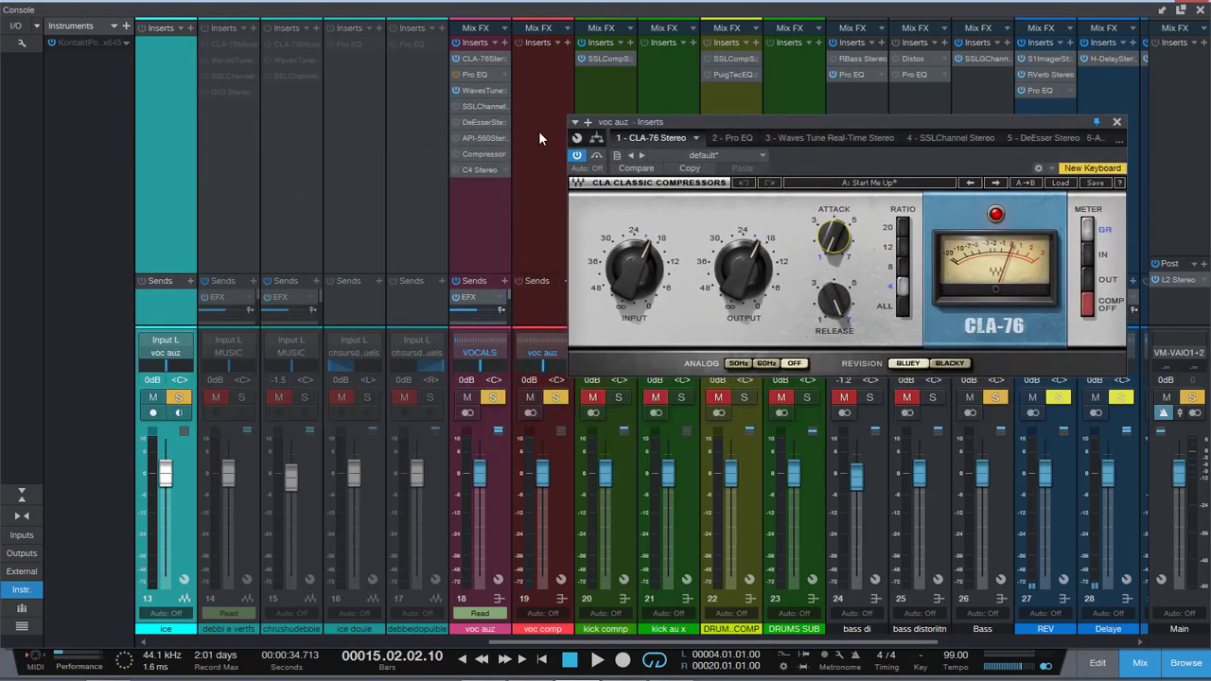
Examine the time controls of the Compressor and SSLChannel inserts on voc auz against the CLA-76 release control.
left_click(480, 154)
left_click_drag(859, 151, 533, 138)
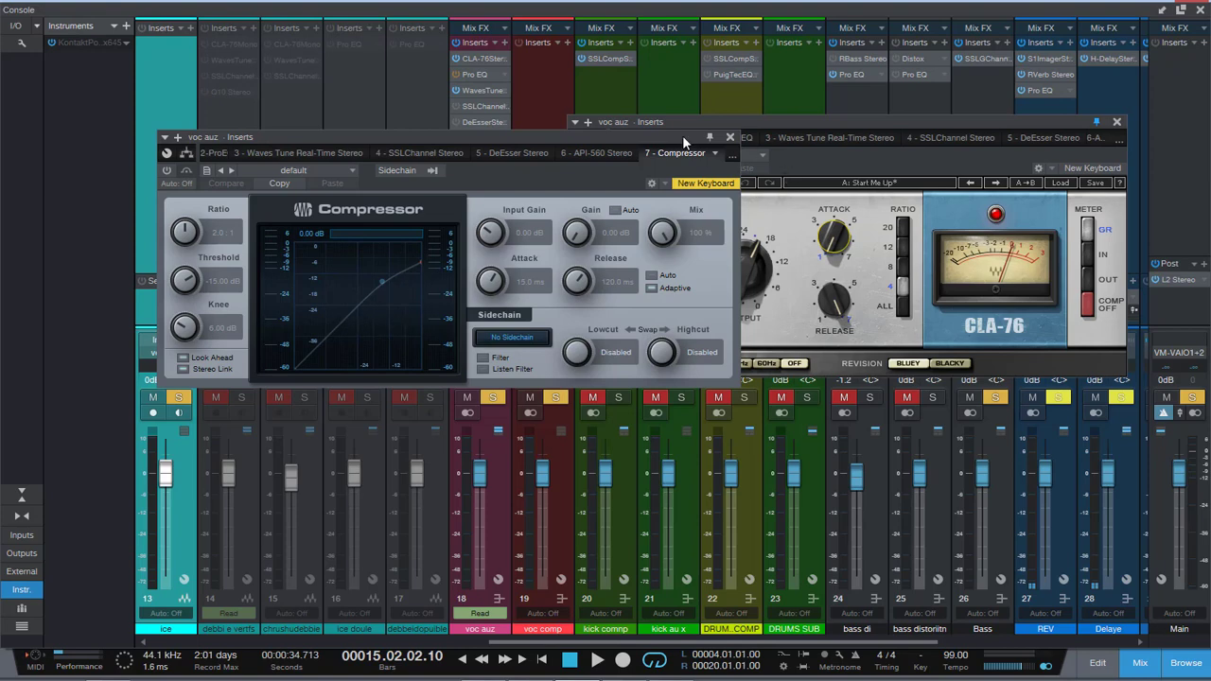
left_click_drag(471, 135, 536, 227)
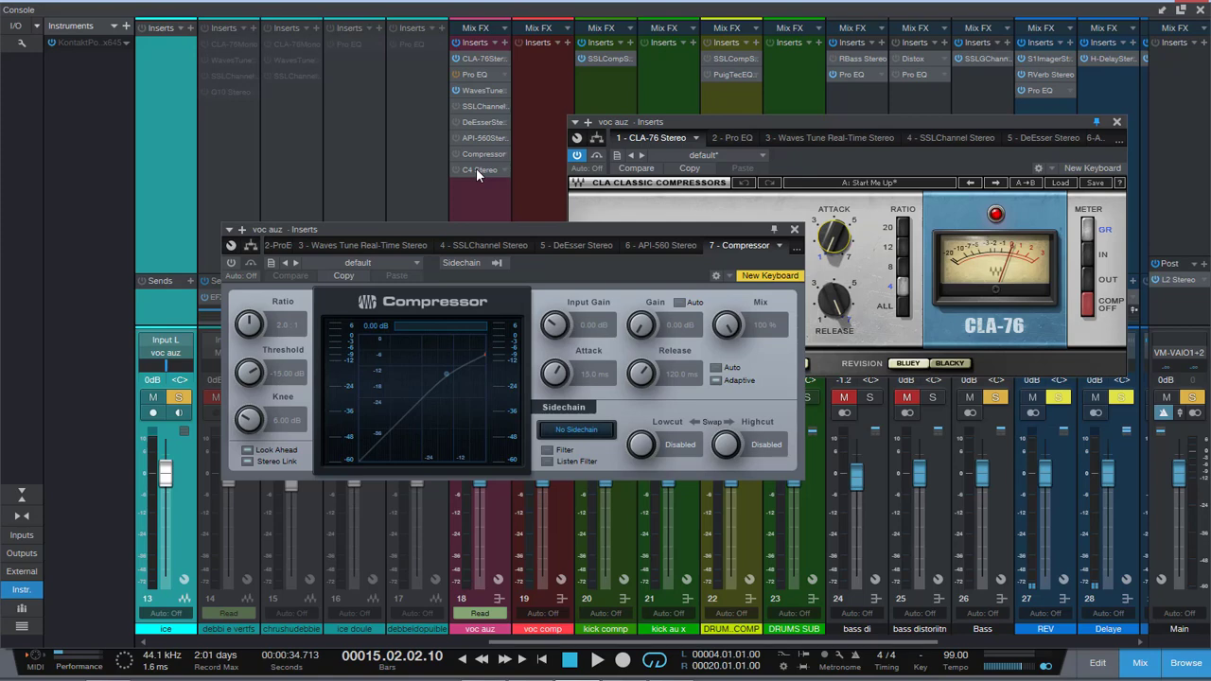
left_click(473, 107)
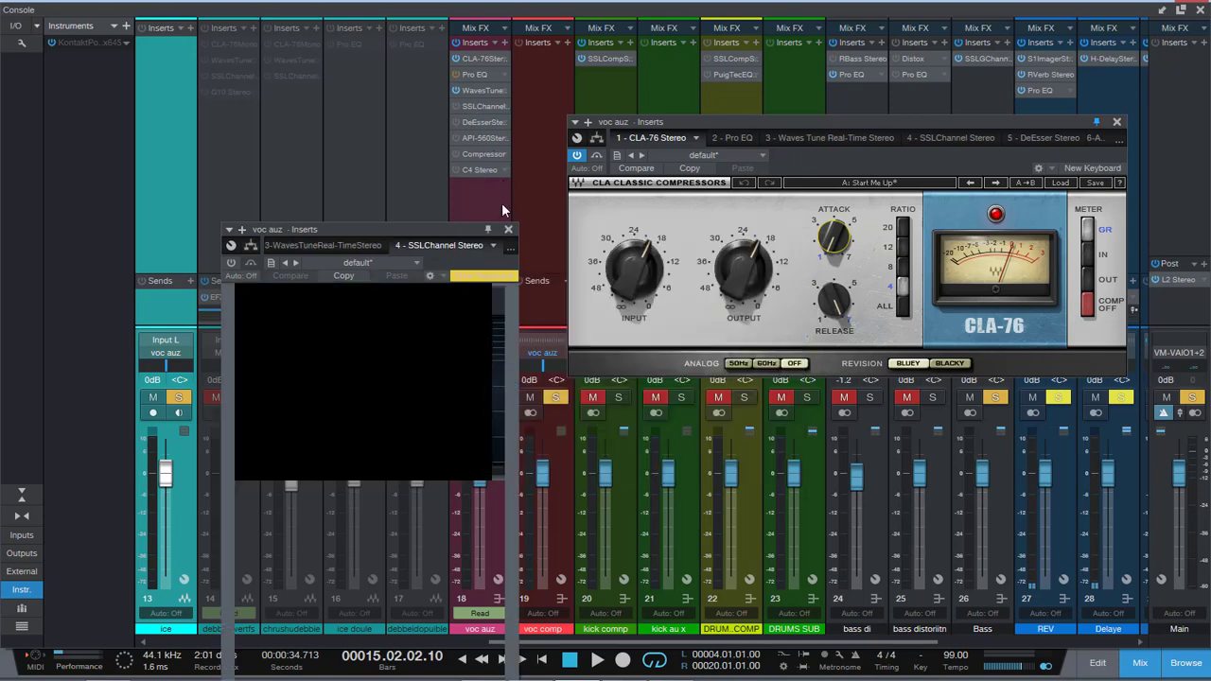
left_click_drag(448, 180, 443, 35)
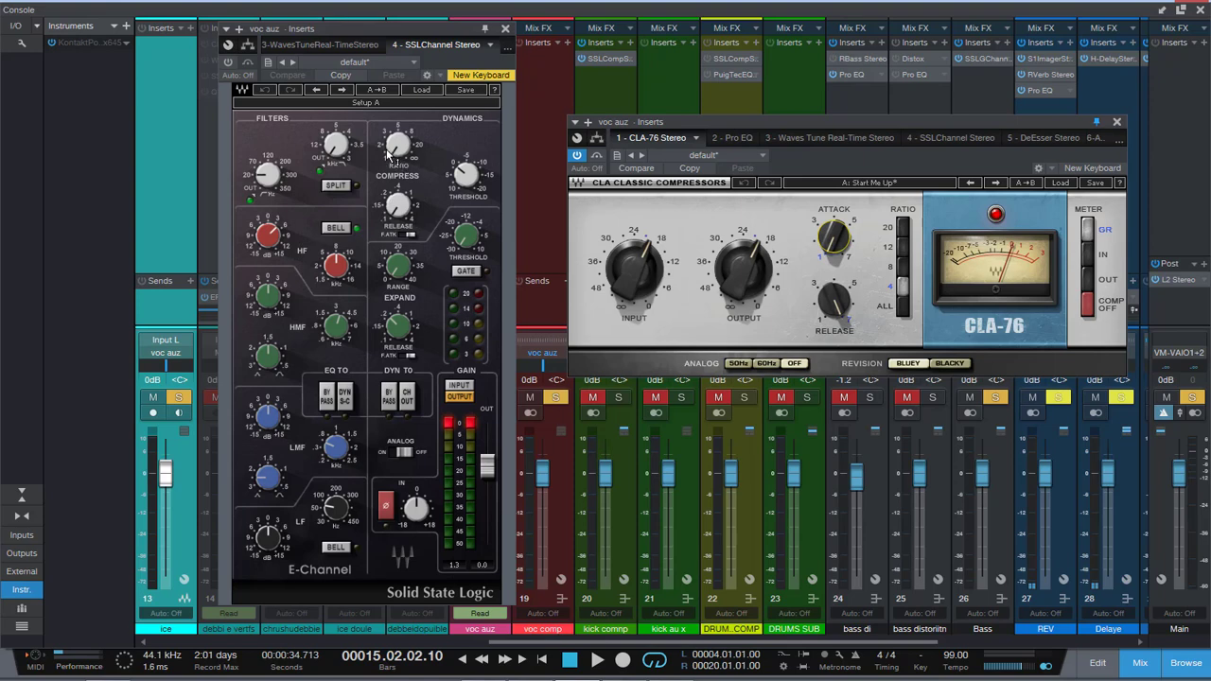
left_click(505, 28)
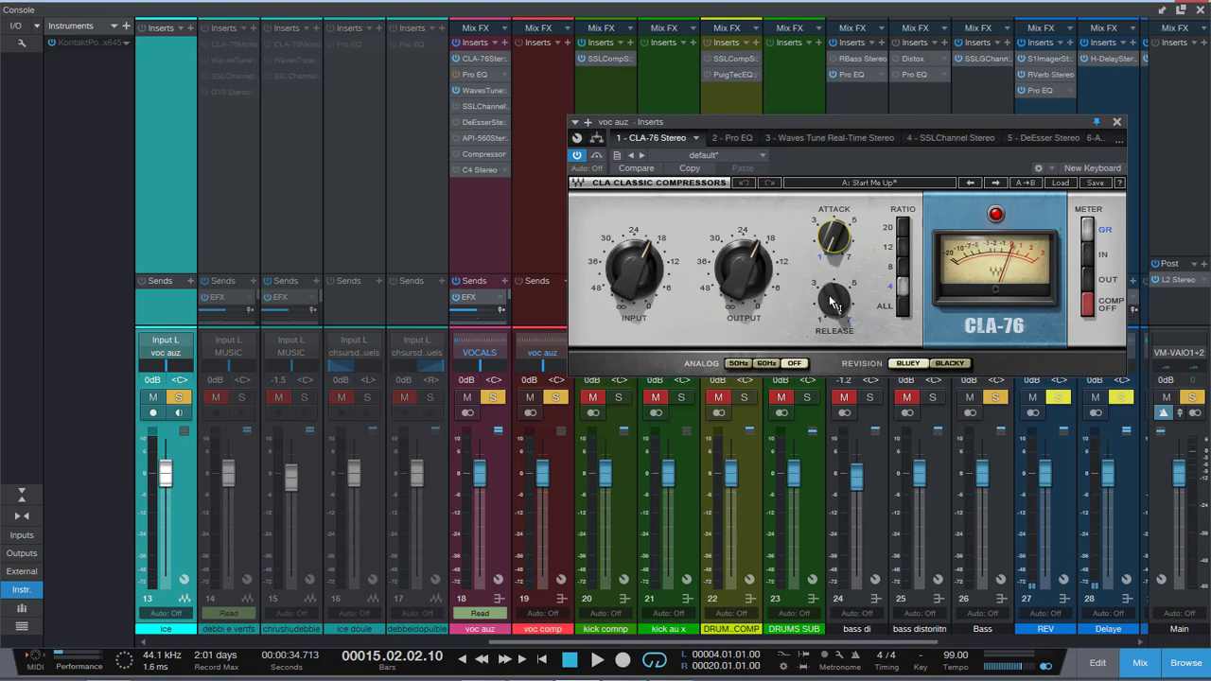
left_click_drag(832, 299, 832, 301)
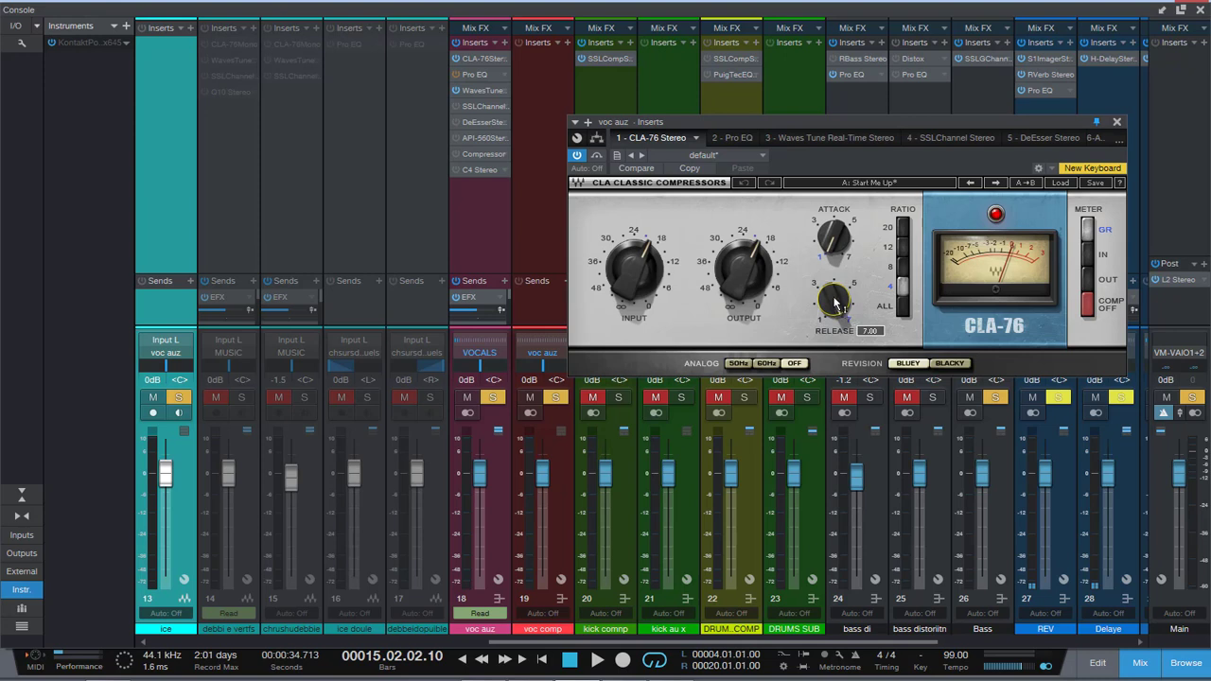
left_click_drag(835, 301, 835, 299)
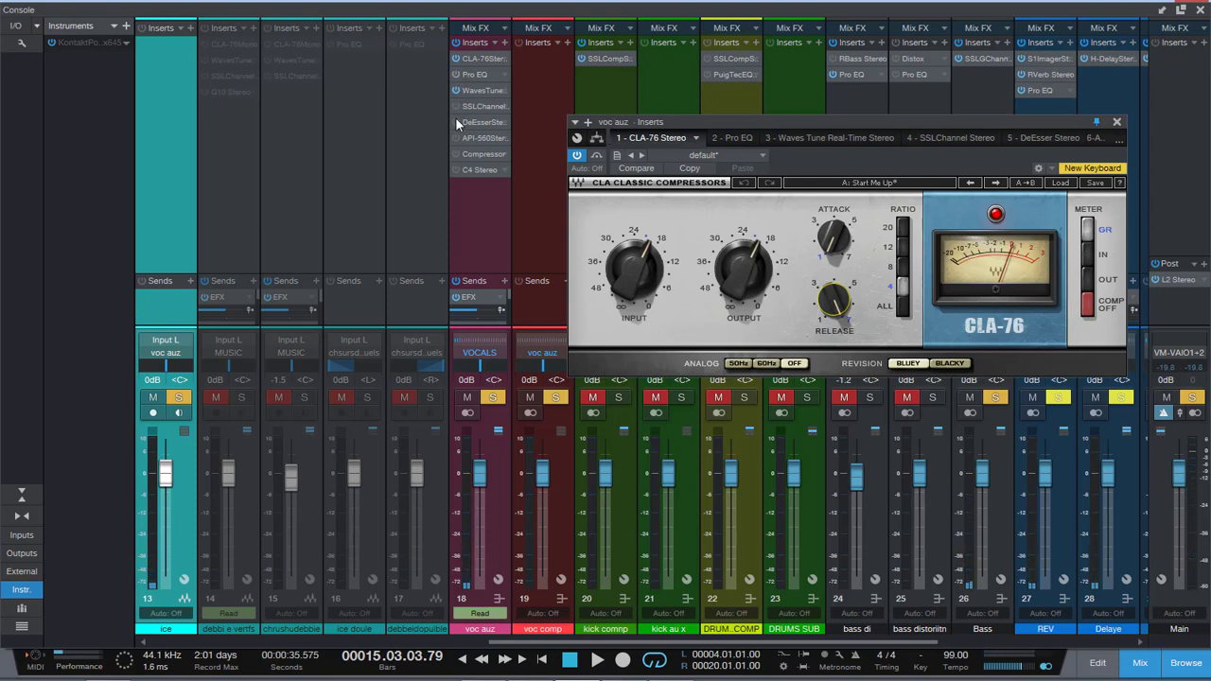
Activate the API-560 equalizer on the voc auz bus, start playback and close its window.
left_click(485, 137)
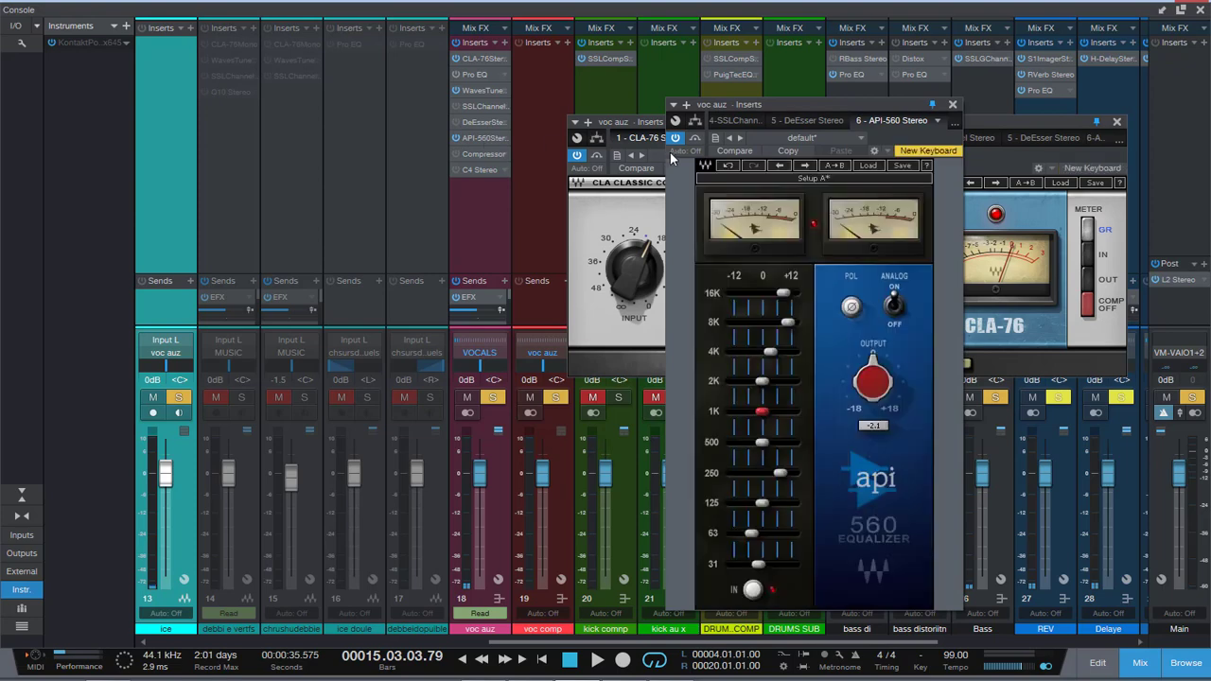
key("space")
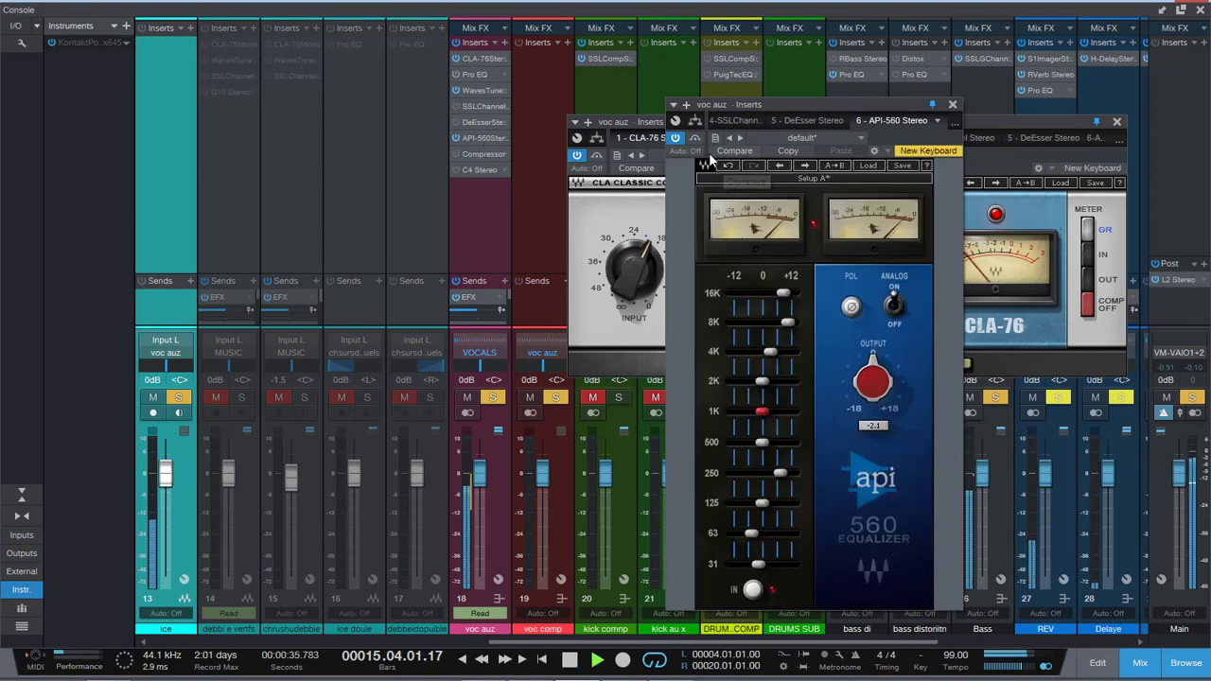
left_click(953, 105)
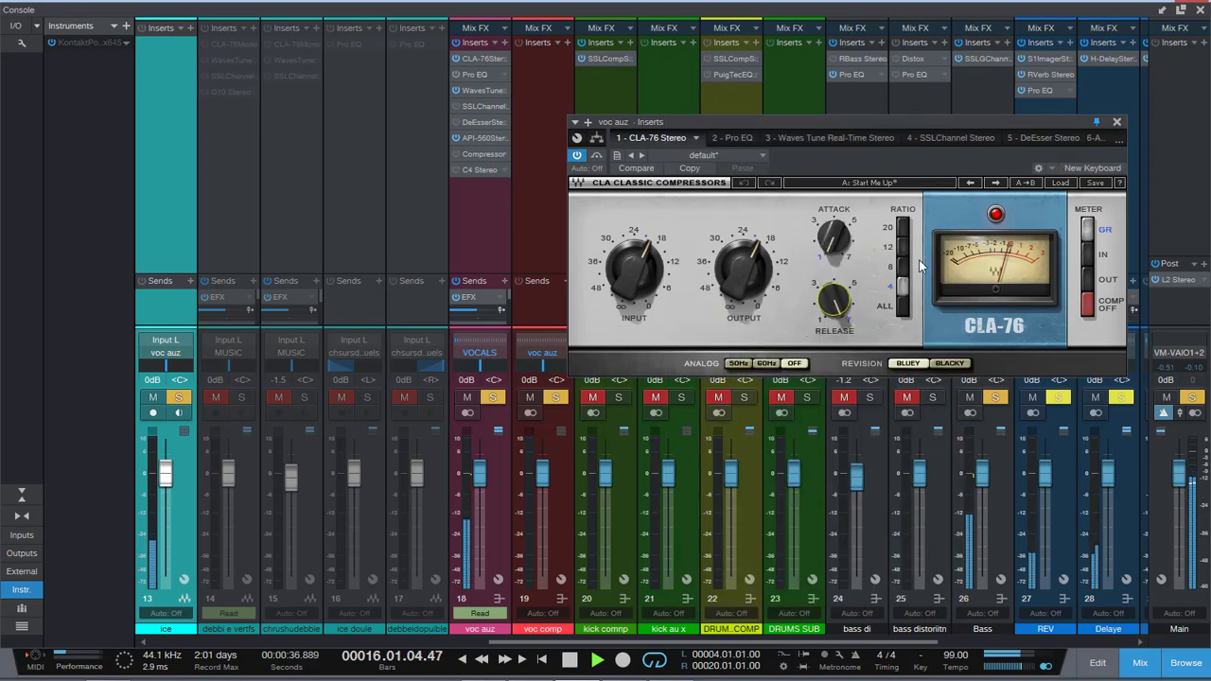
Return to the arrangement, play the vocal from about bar 13 and set the CLA-76 release to 1.00.
left_click(1201, 10)
left_click(419, 82)
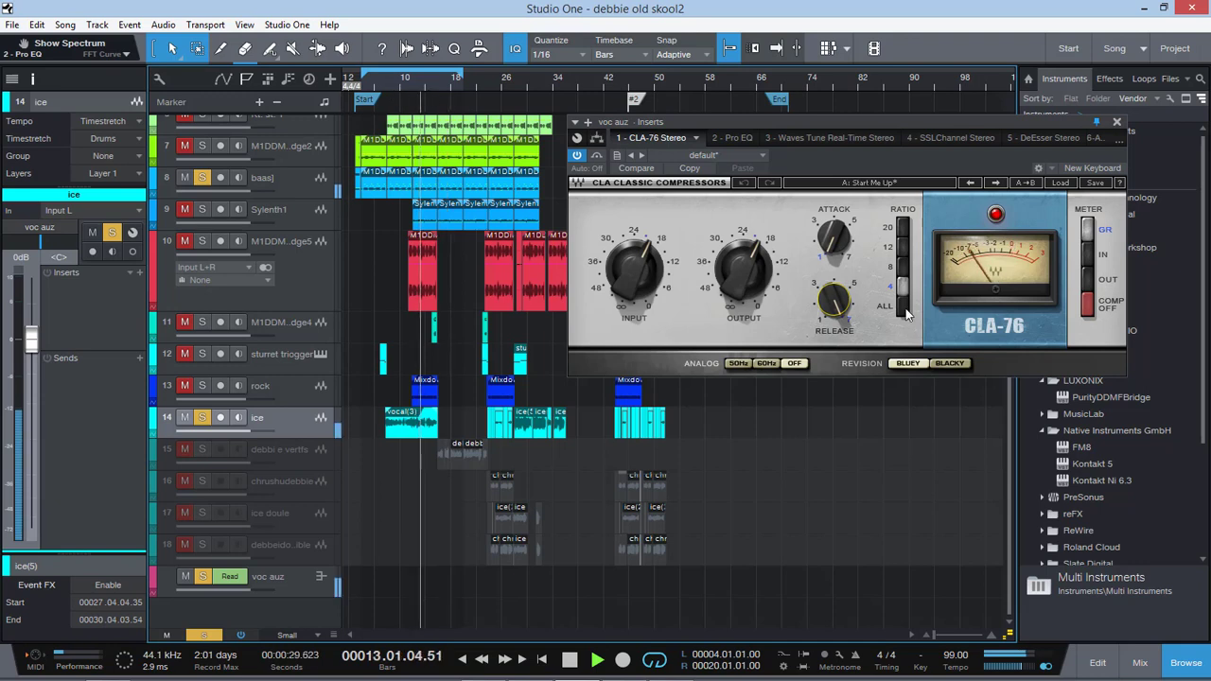
left_click_drag(833, 301, 834, 360)
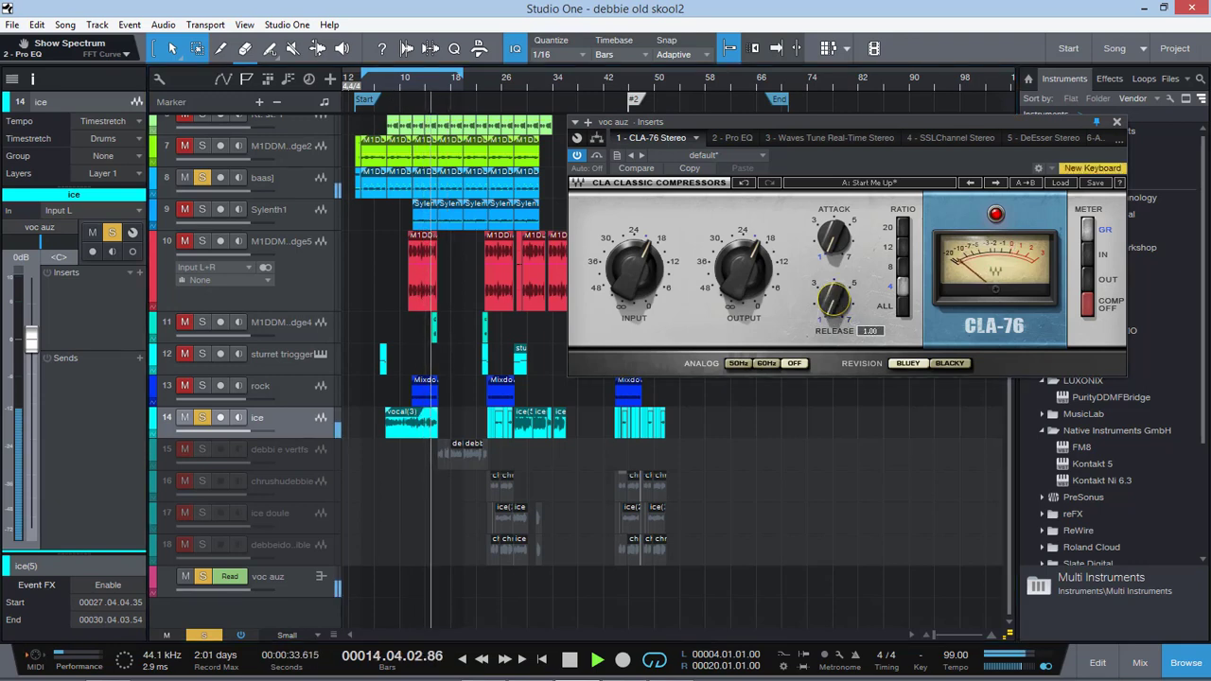
key("space")
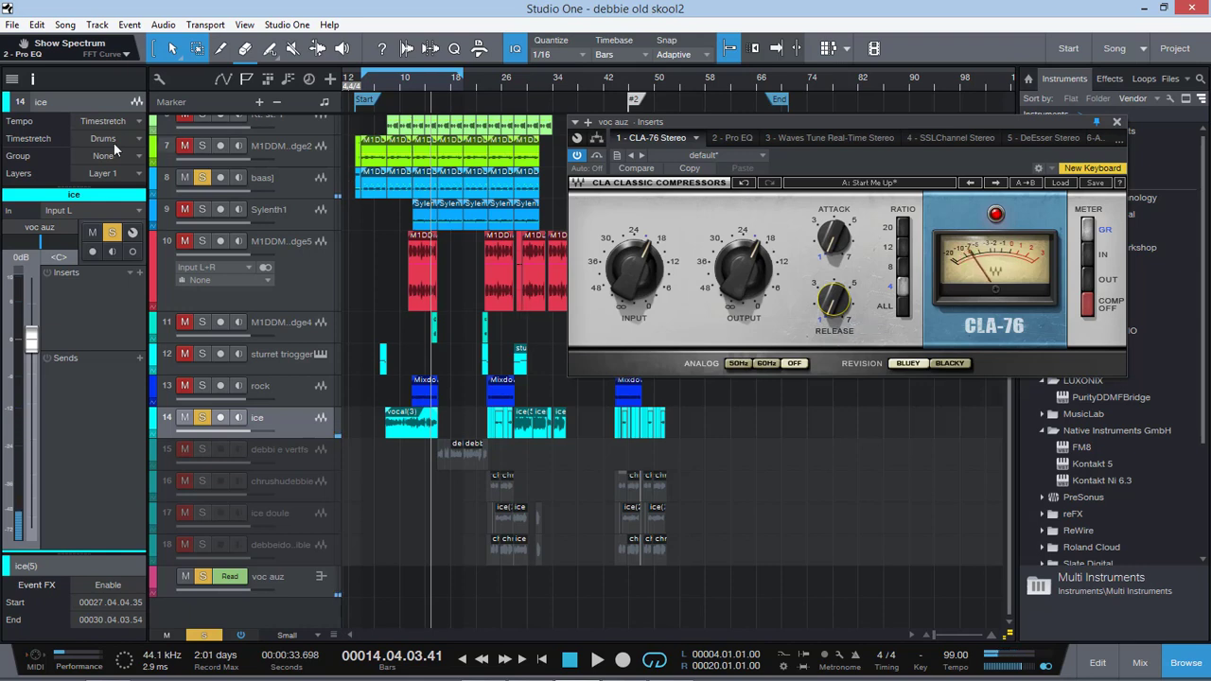
Unsolo and mute the baas] track and resume playback with the vocal alone.
left_click(193, 178)
left_click(190, 178)
key("space")
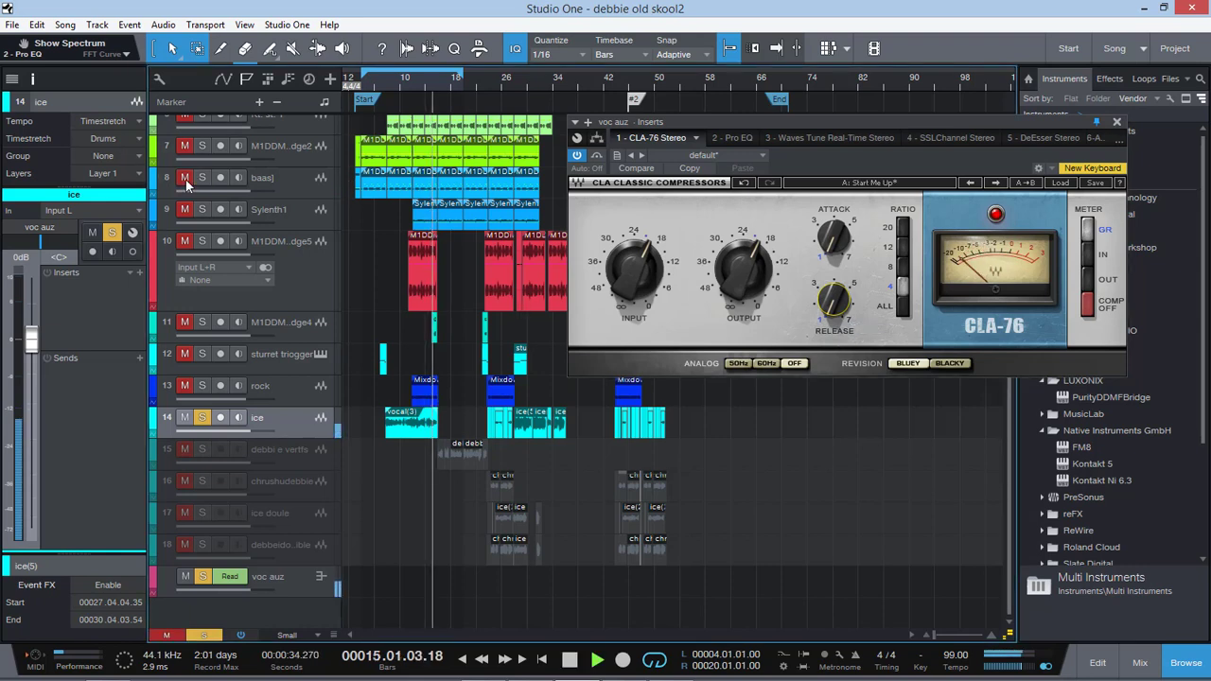
Audition the ice vocal through the CLA-76 from bar 11 and again from bar 10, watching the gain-reduction meter.
left_click(406, 79)
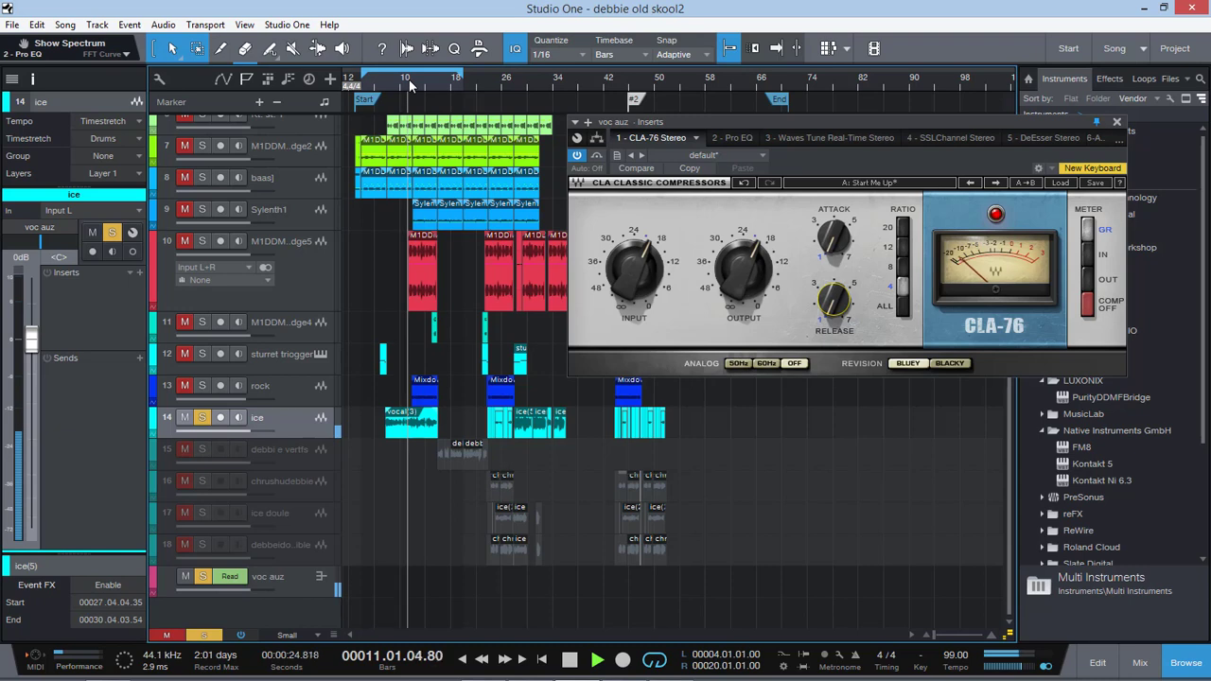
key("space")
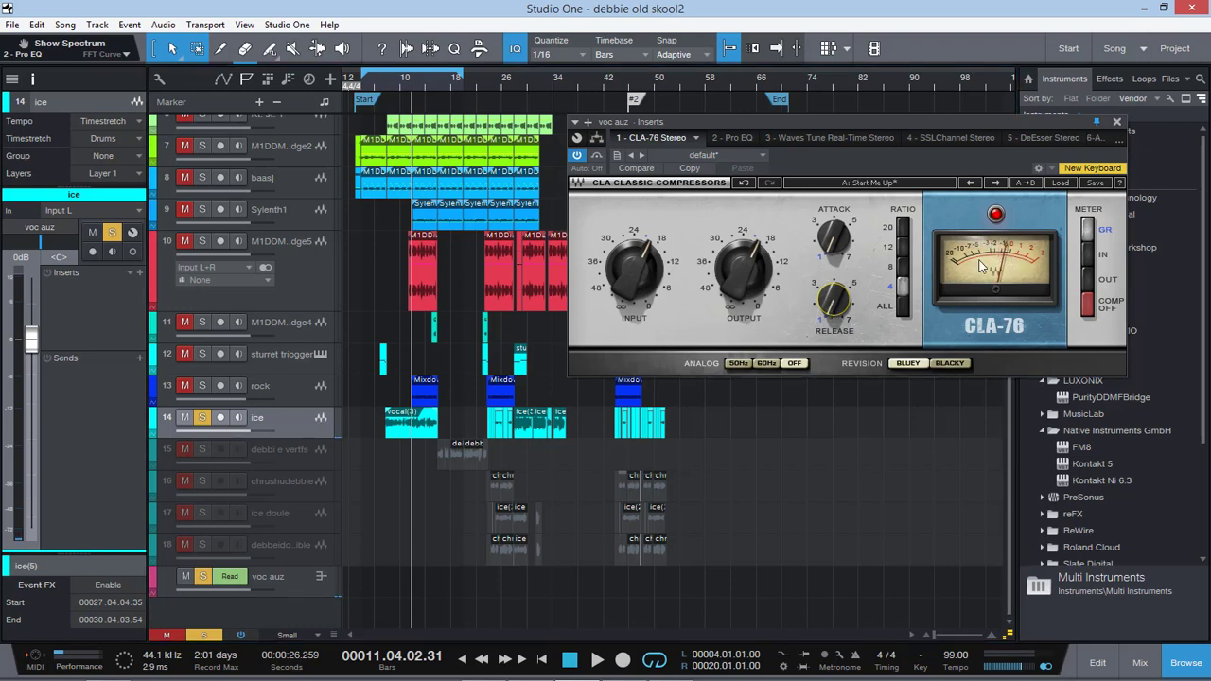
mouse_move(831, 313)
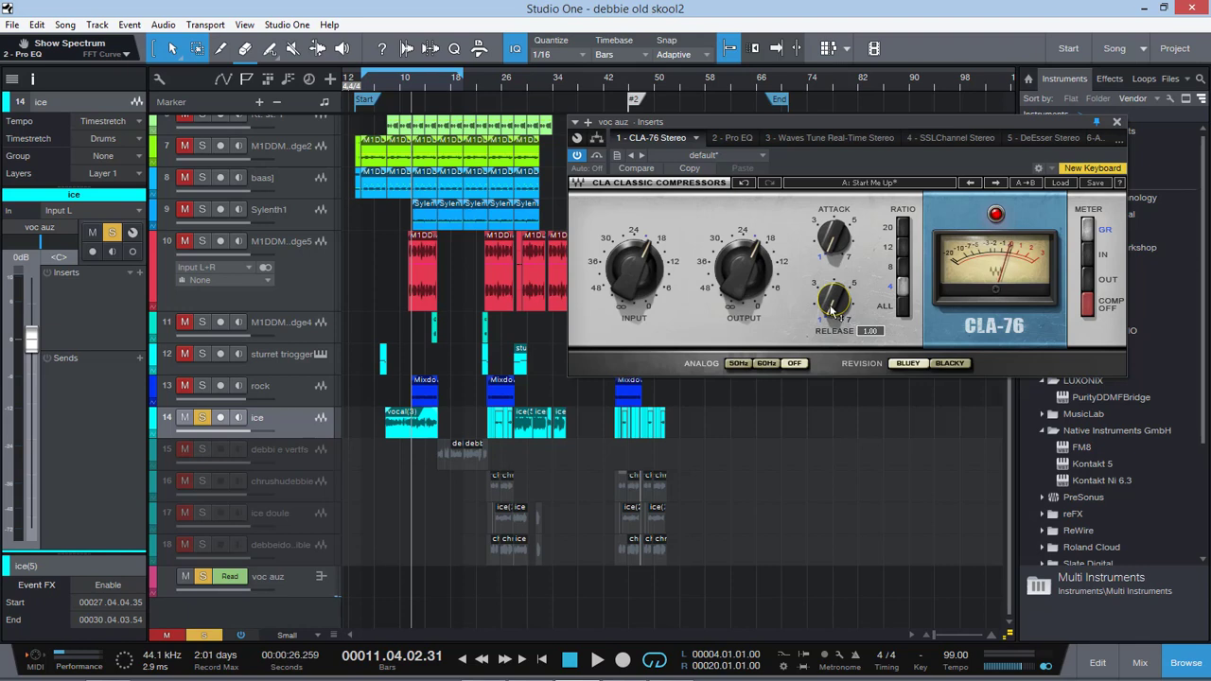
left_click(405, 80)
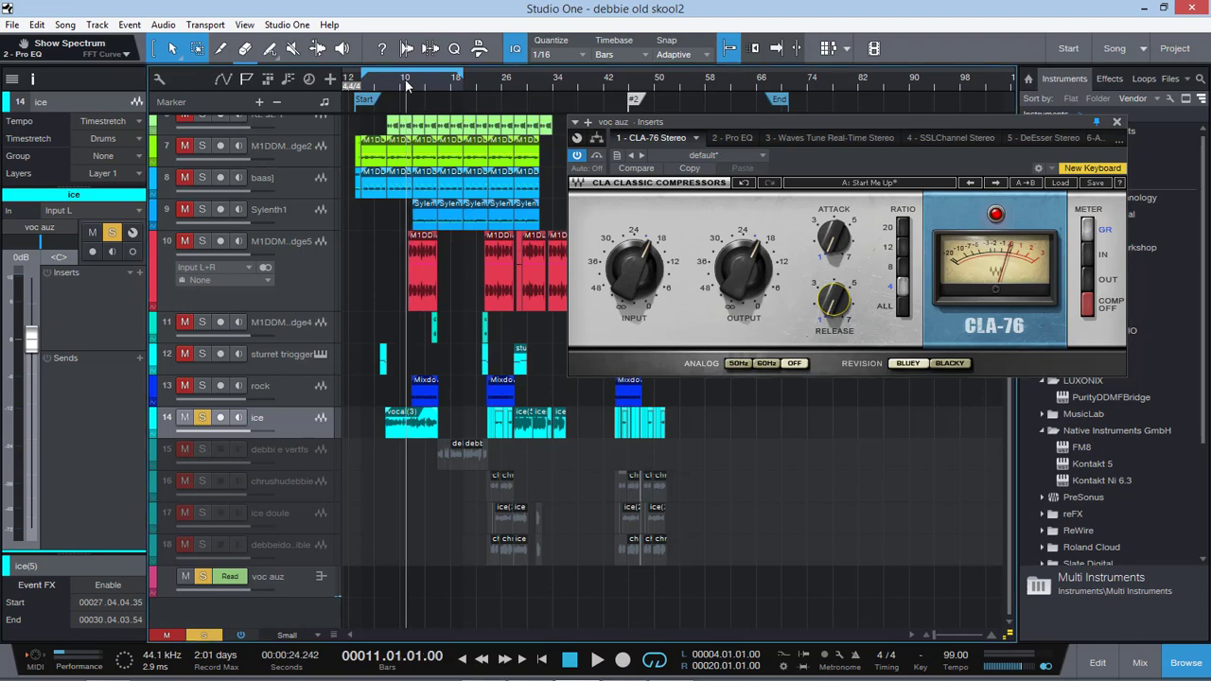
left_click(399, 79)
key("space")
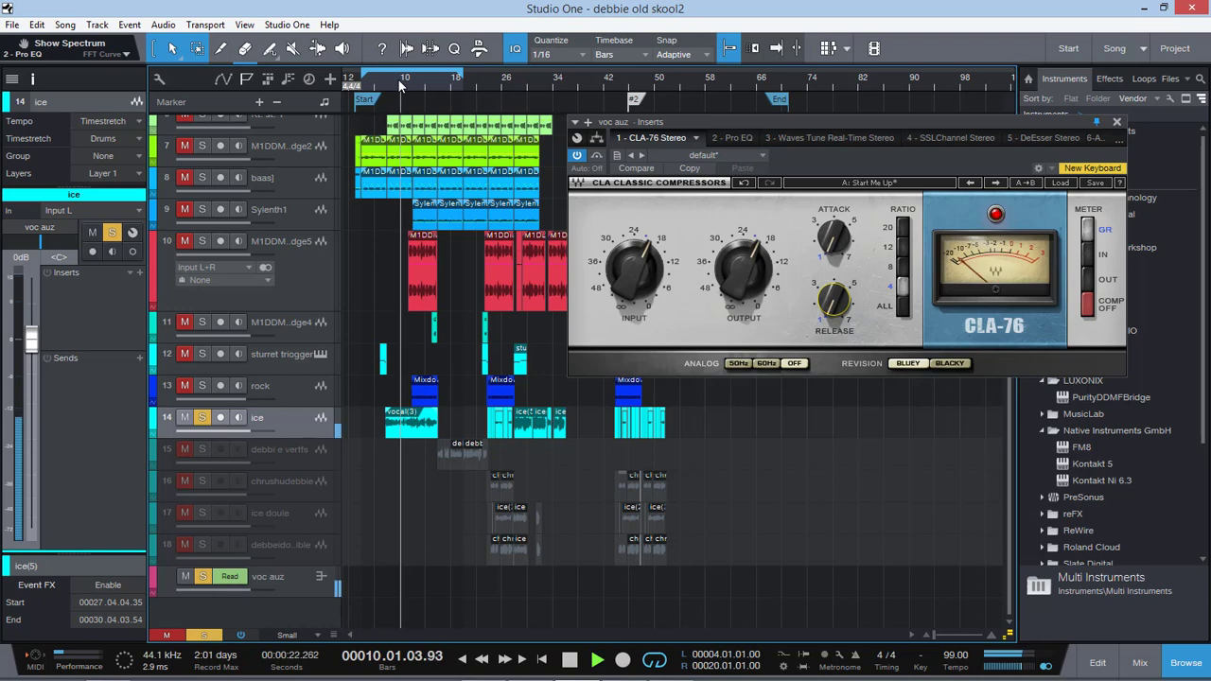
Turn the CLA-76 release up to 7 during playback, stop, and check the attack value.
left_click_drag(834, 300, 833, 267)
key("space")
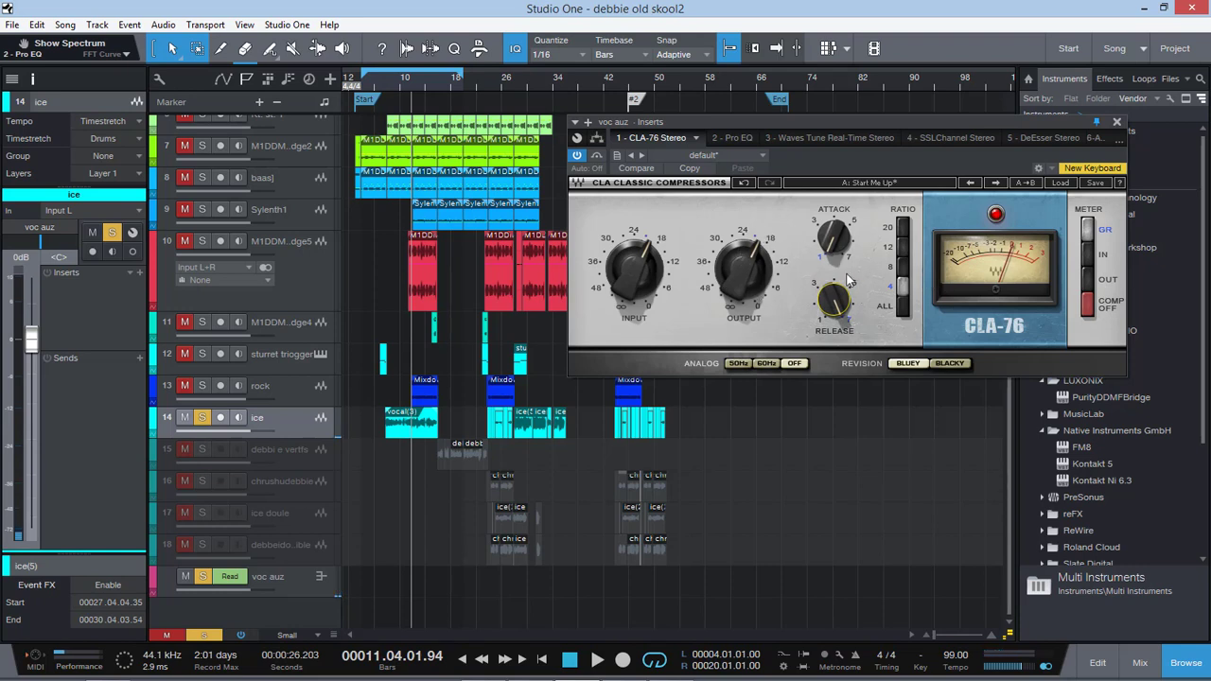
mouse_move(832, 249)
left_click(831, 244)
mouse_move(831, 247)
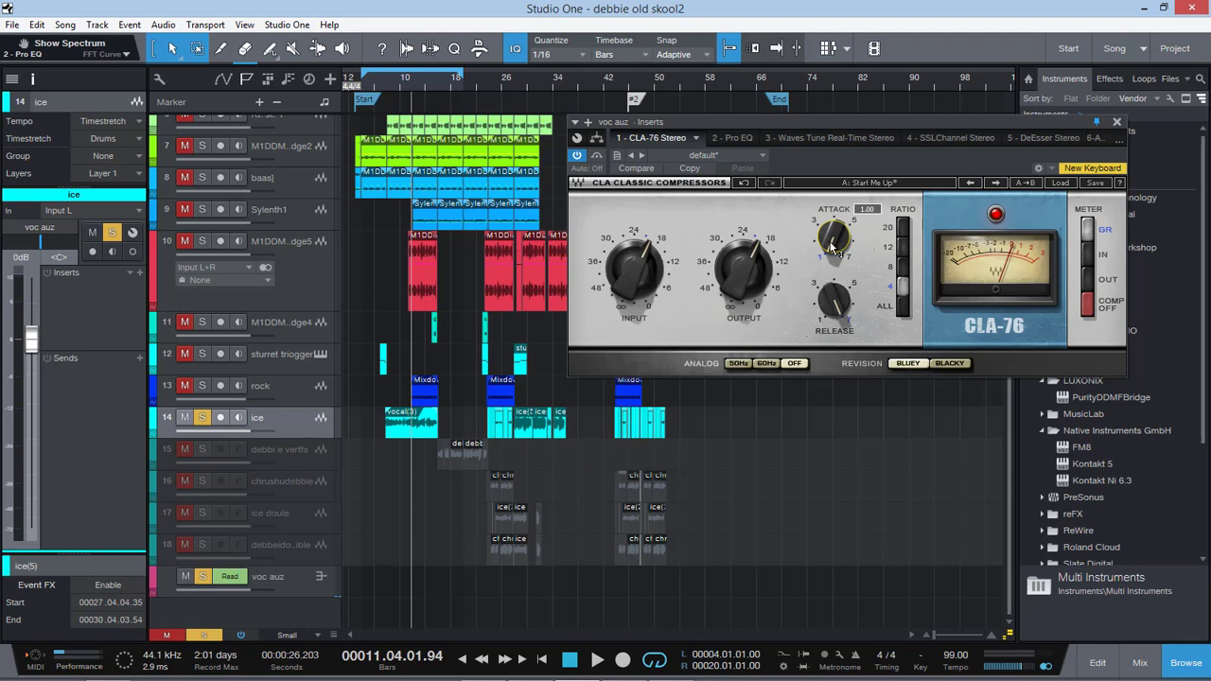
Play the vocal from bar 9 and set the CLA-76 attack to 7.00, listening to the fastest response.
left_click(393, 83)
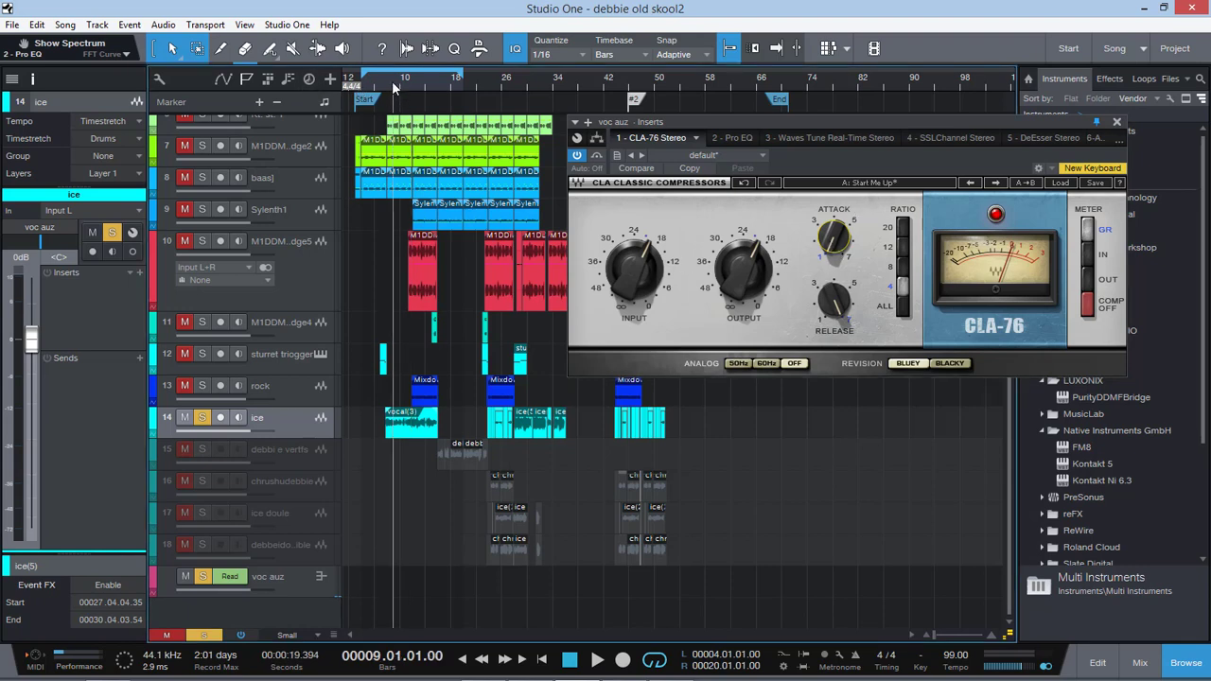
key("space")
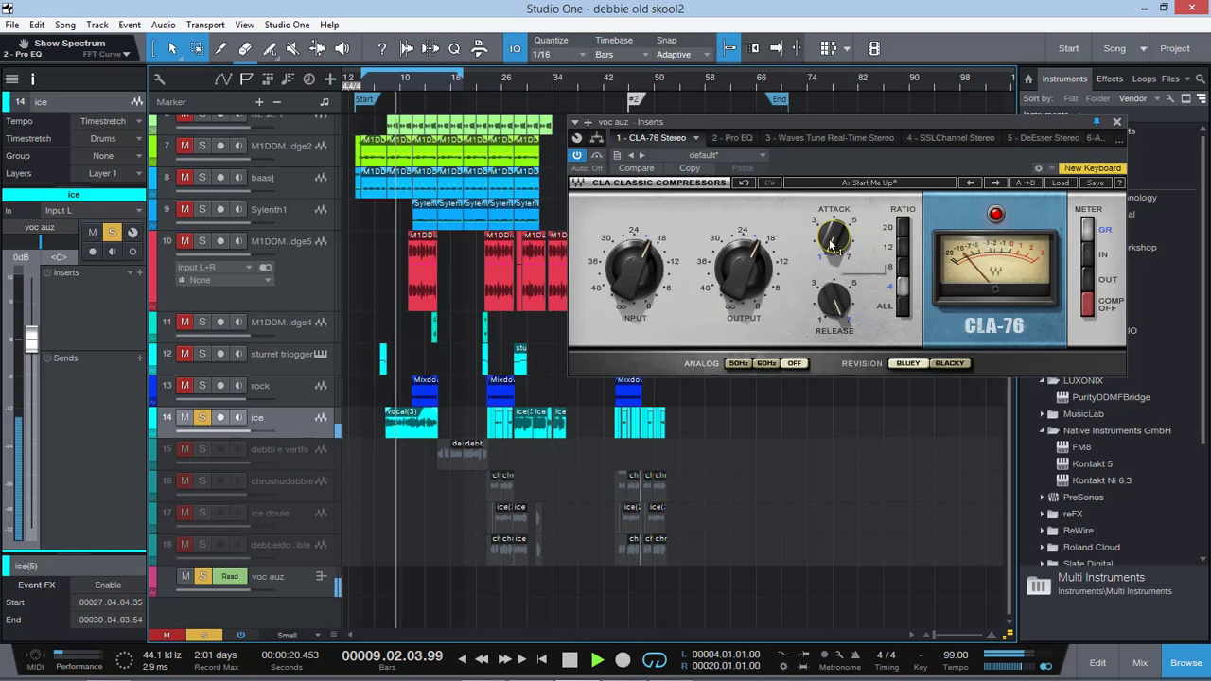
left_click_drag(833, 238, 833, 227)
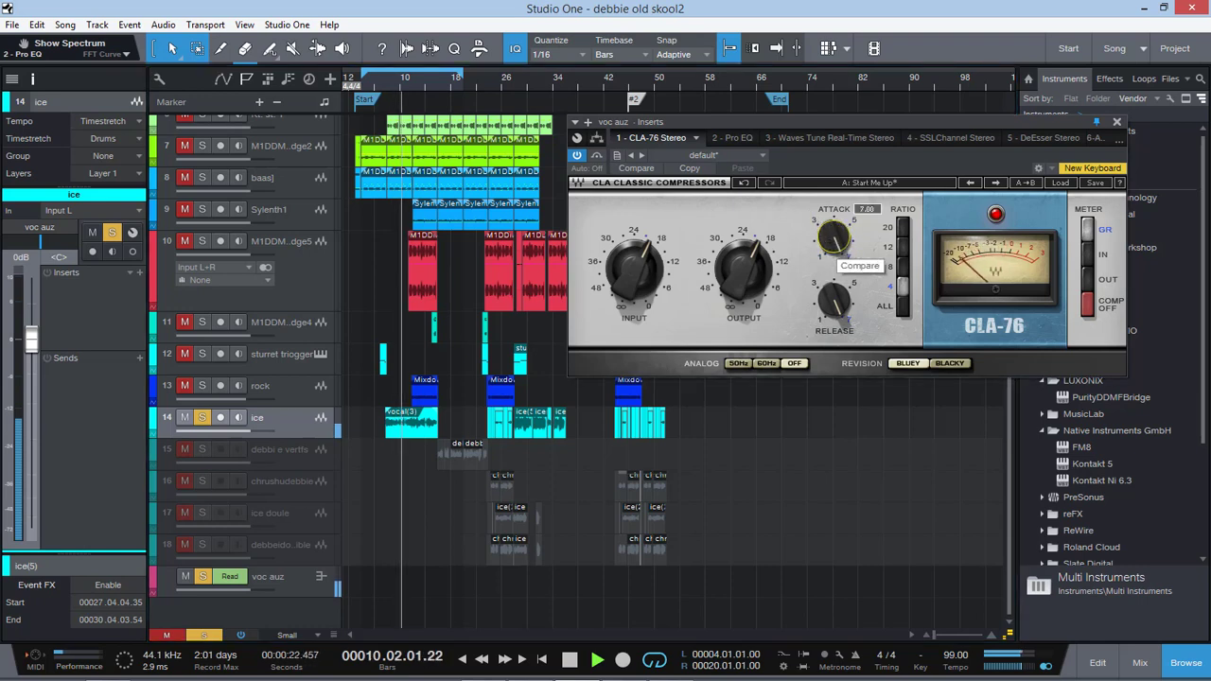
key("space")
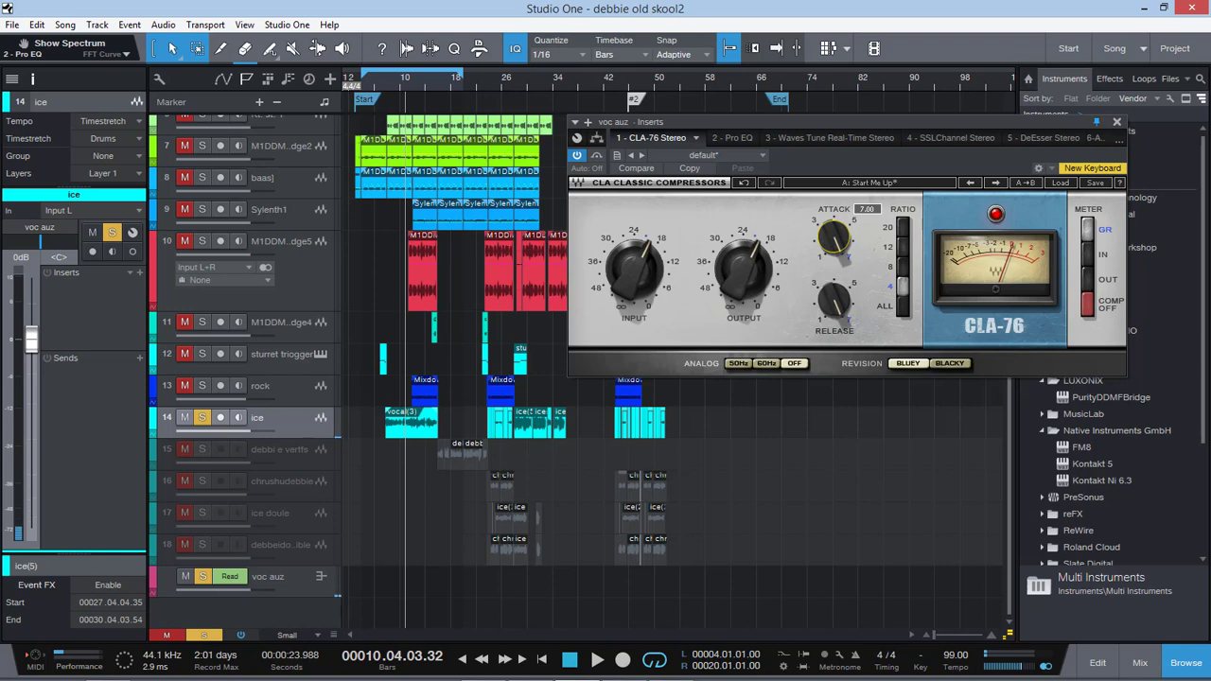
key("space")
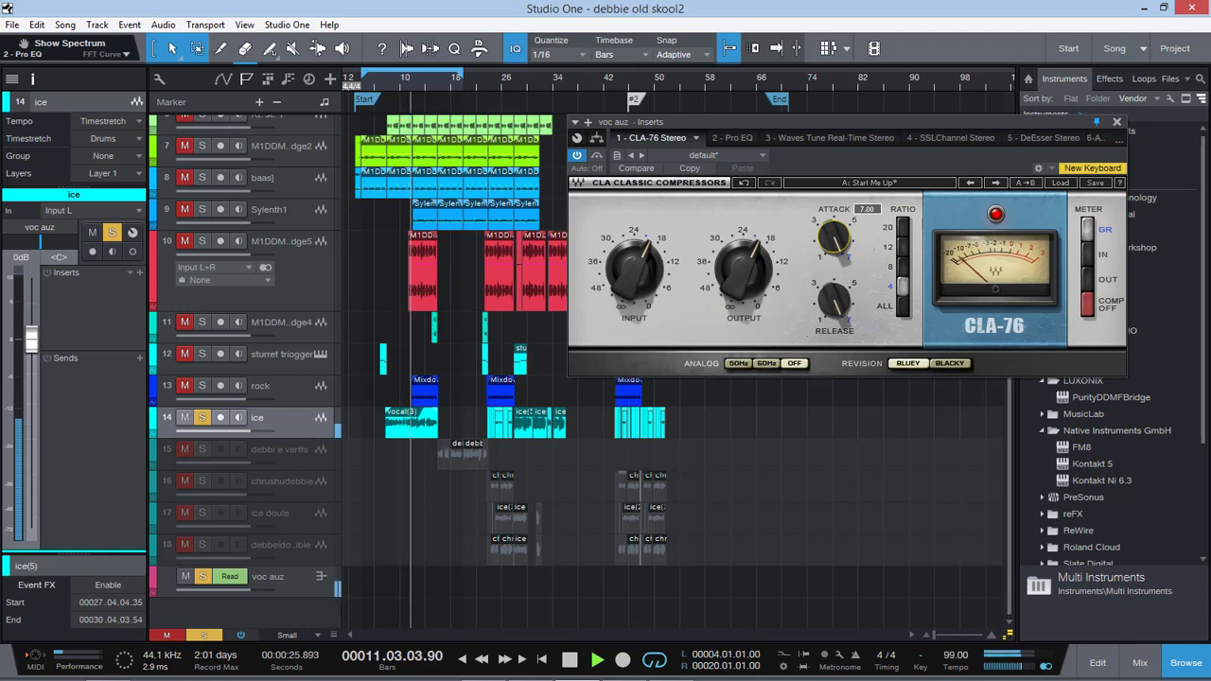
key("space")
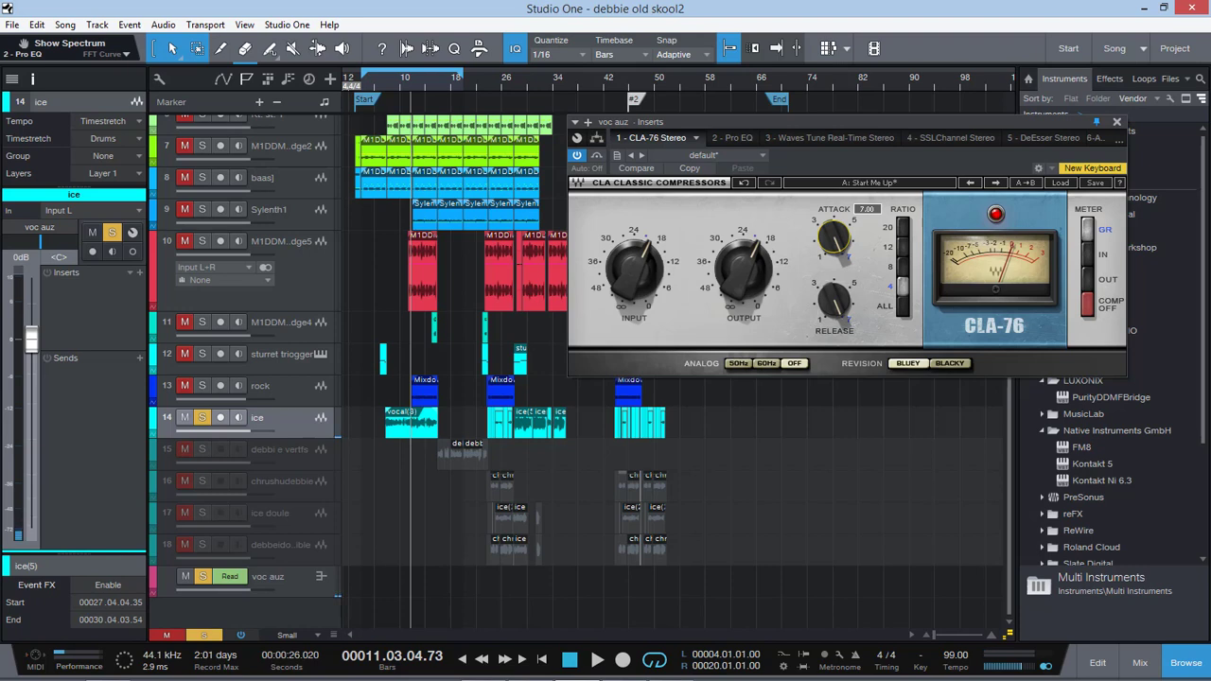
Play the vocal from bar 10 and lower the CLA-76 attack to 1.41.
left_click(400, 80)
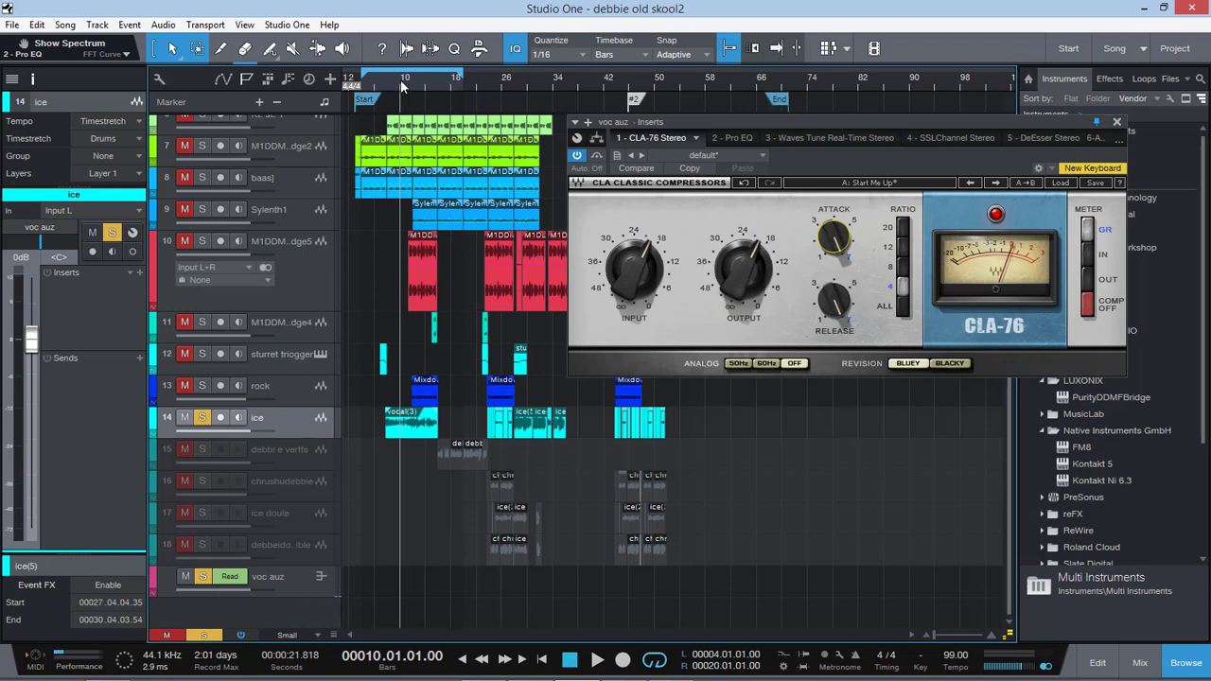
key("space")
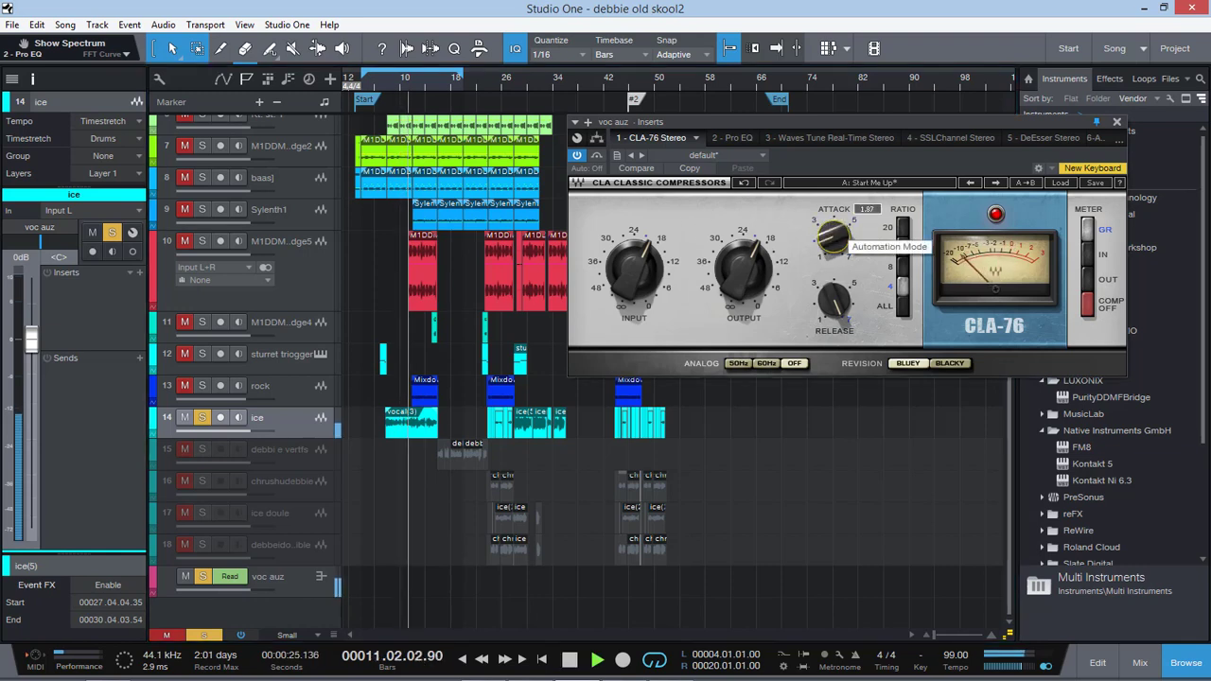
left_click_drag(834, 236, 834, 229)
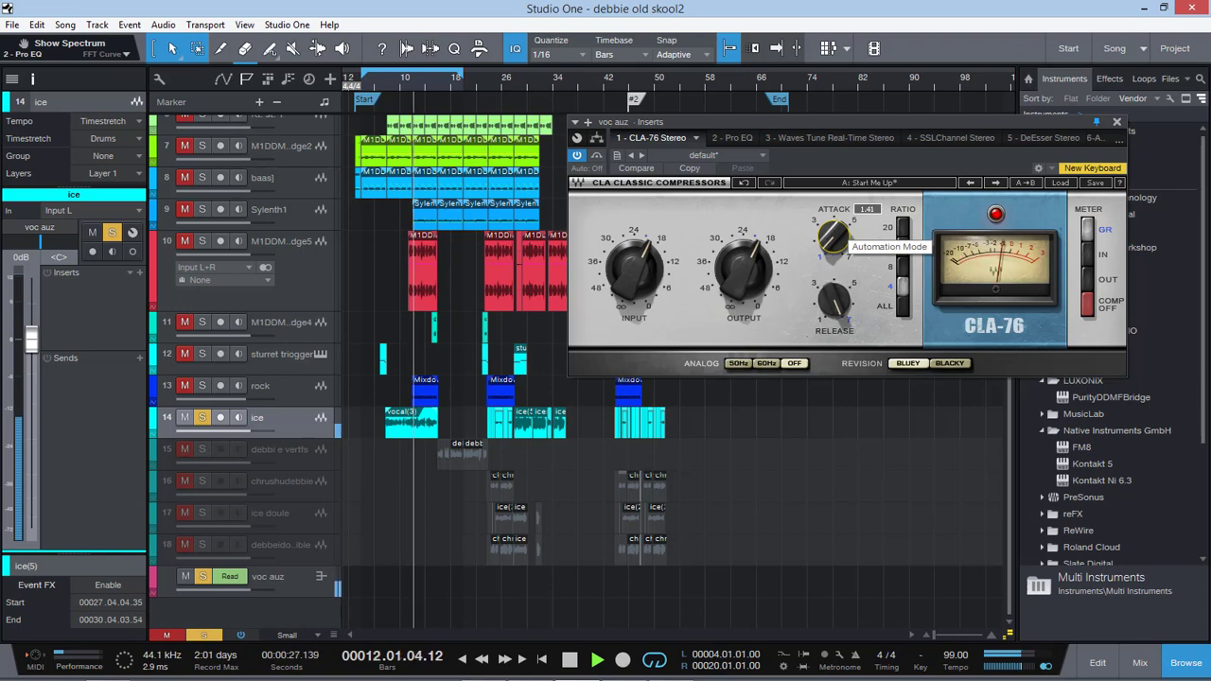
key("space")
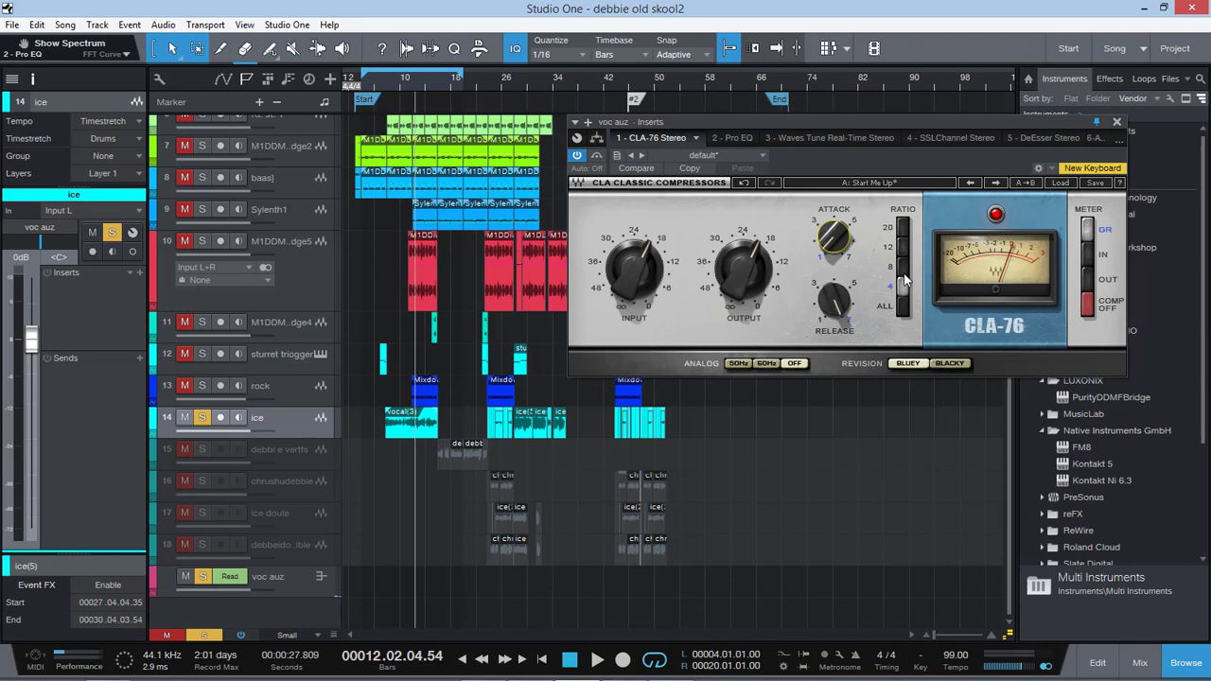
Audition the vocal from bar 11 with the CLA-76 ratio at 20, and return the ratio to 4.
left_click(419, 79)
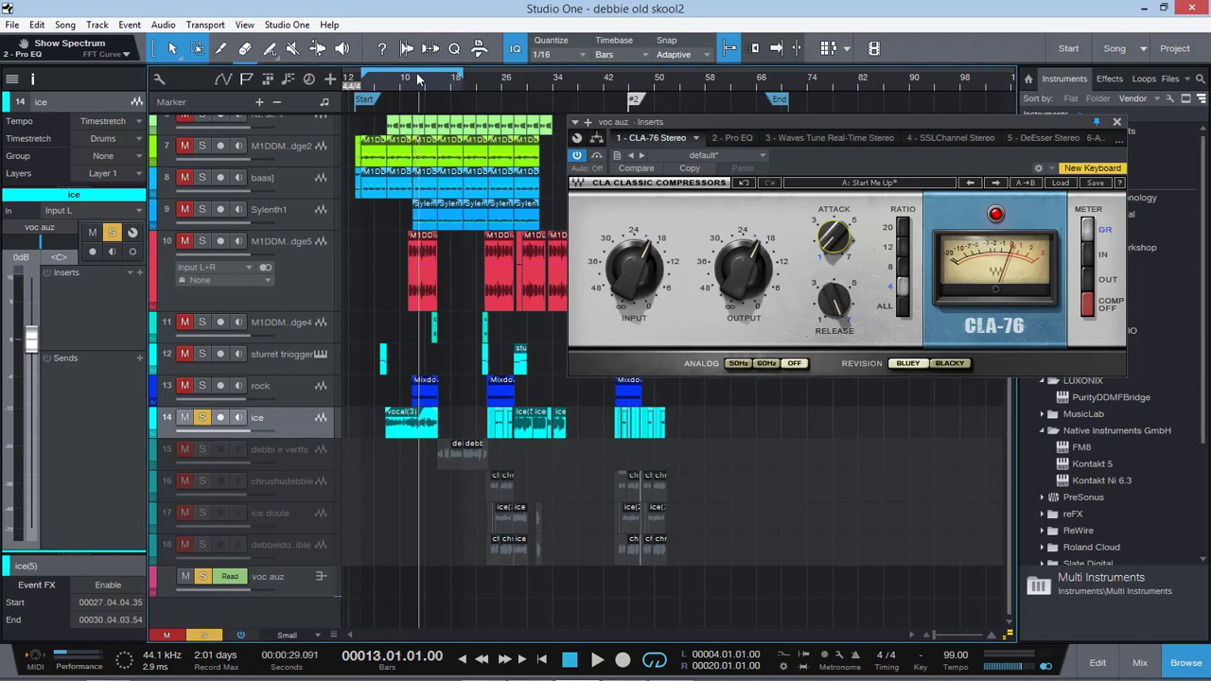
key("space")
left_click(407, 80)
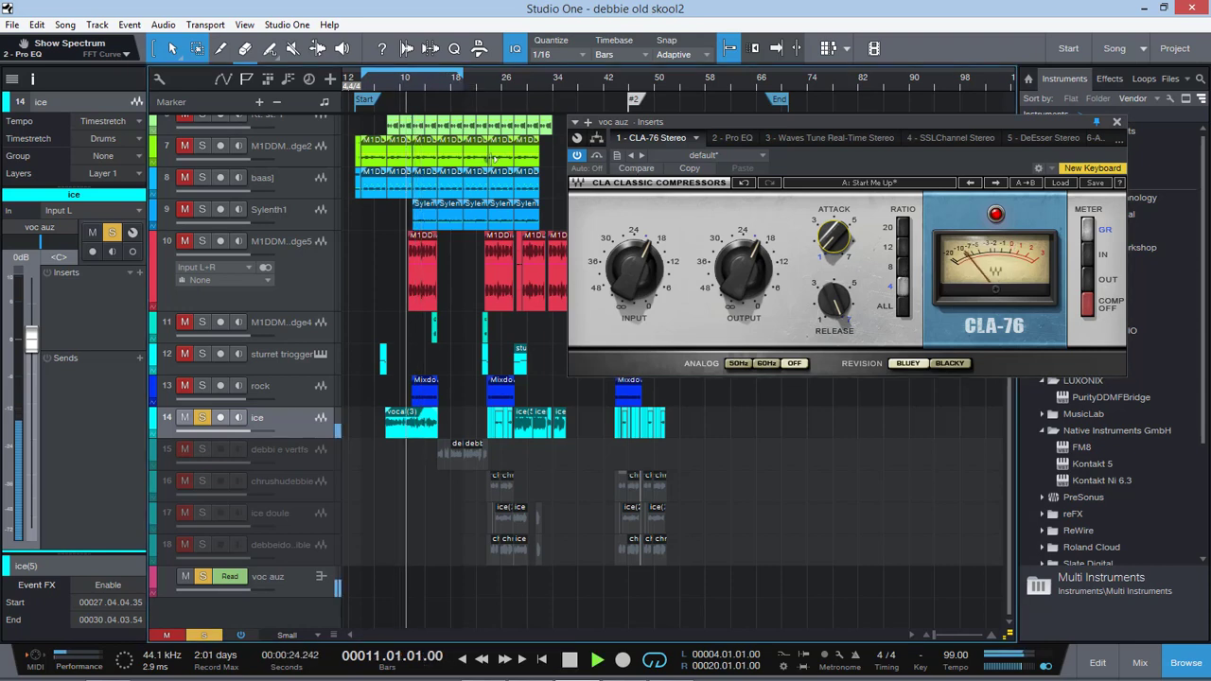
left_click(901, 230)
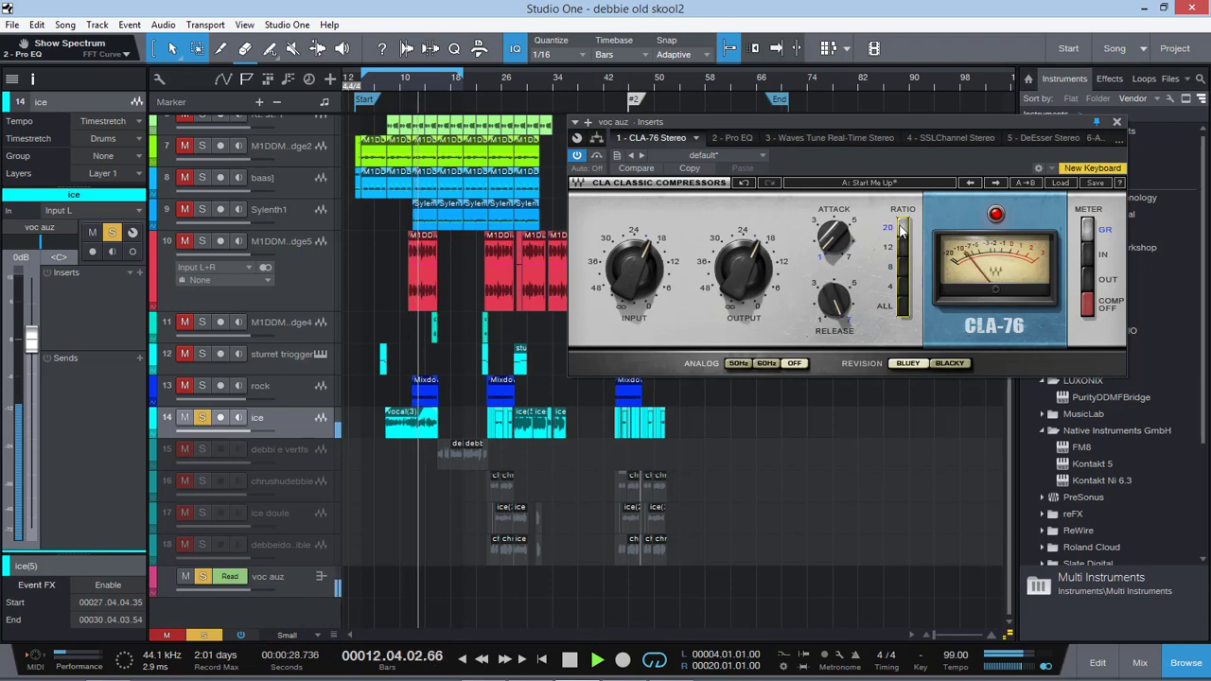
key("space")
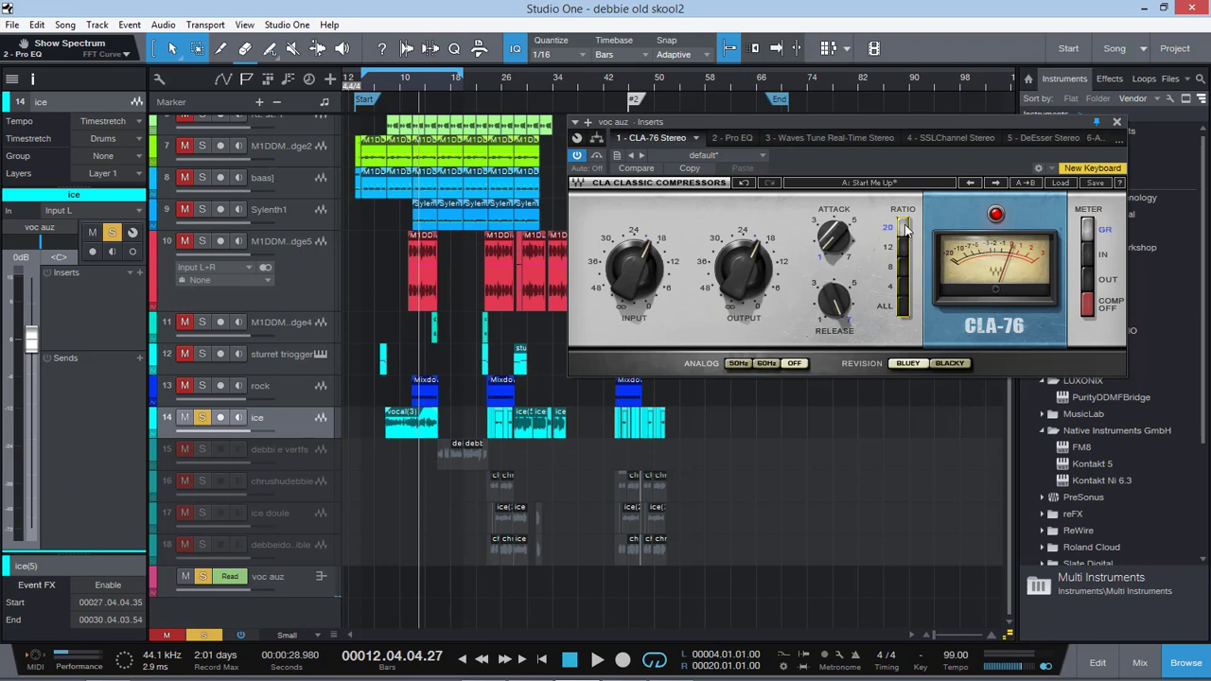
left_click(903, 286)
Audition the vocal briefly from about bar 8 and set the CLA-76 attack to 1.00.
left_click(393, 82)
key("space")
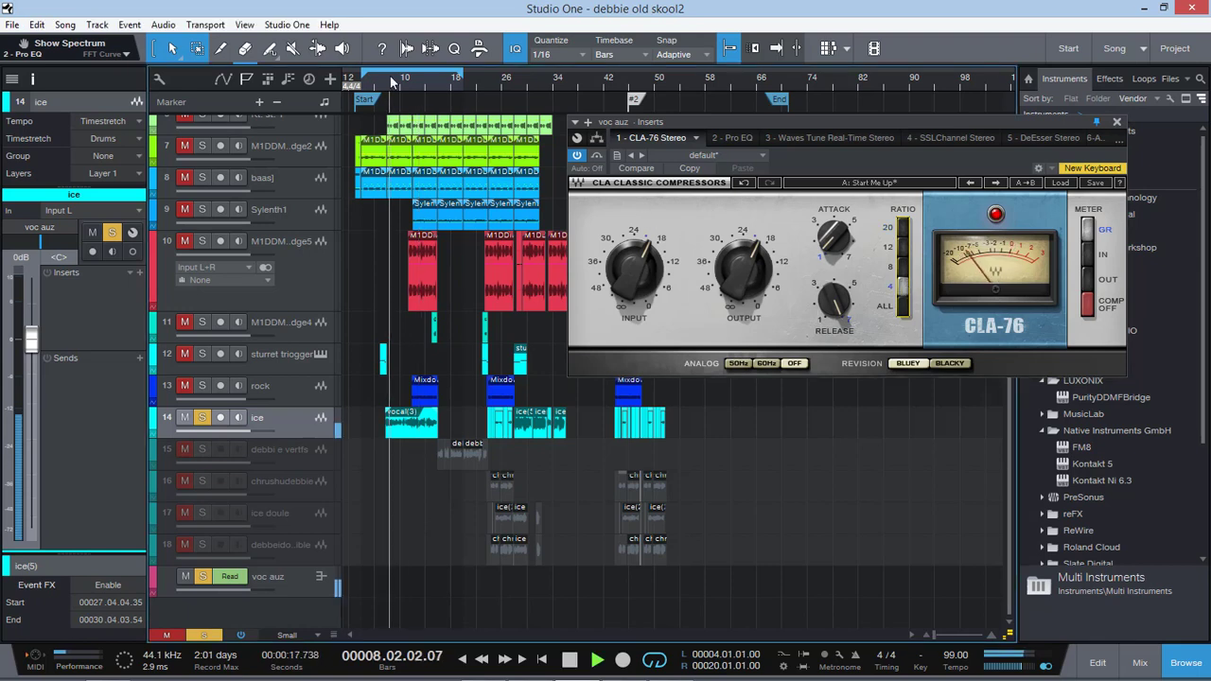
key("space")
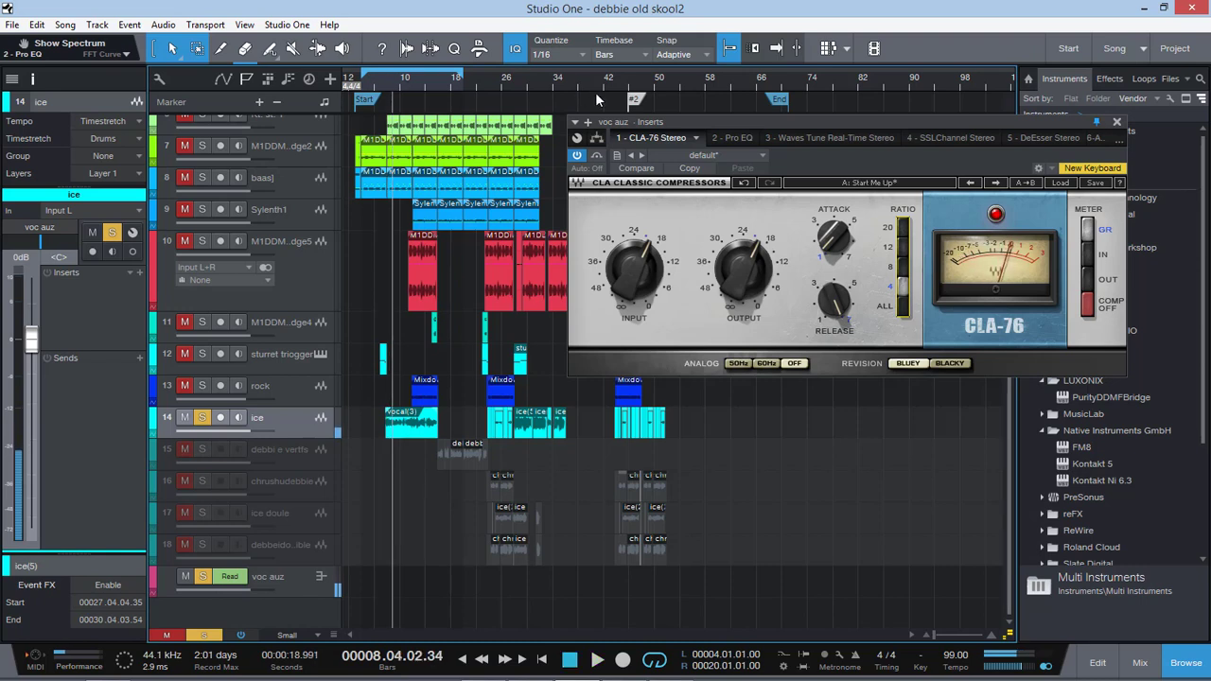
left_click_drag(833, 239, 834, 252)
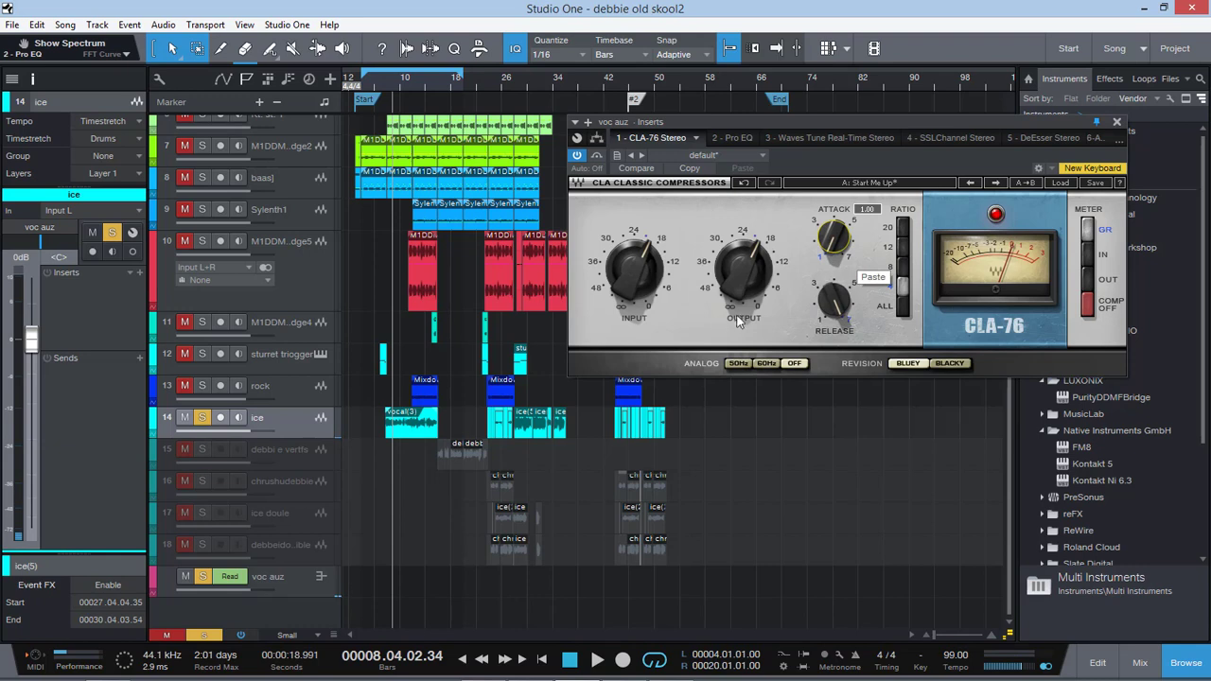
Adjust the CLA-76 input while playing the vocal from bar 10, lowering it to about 30 and settling at about 24.
left_click(624, 265)
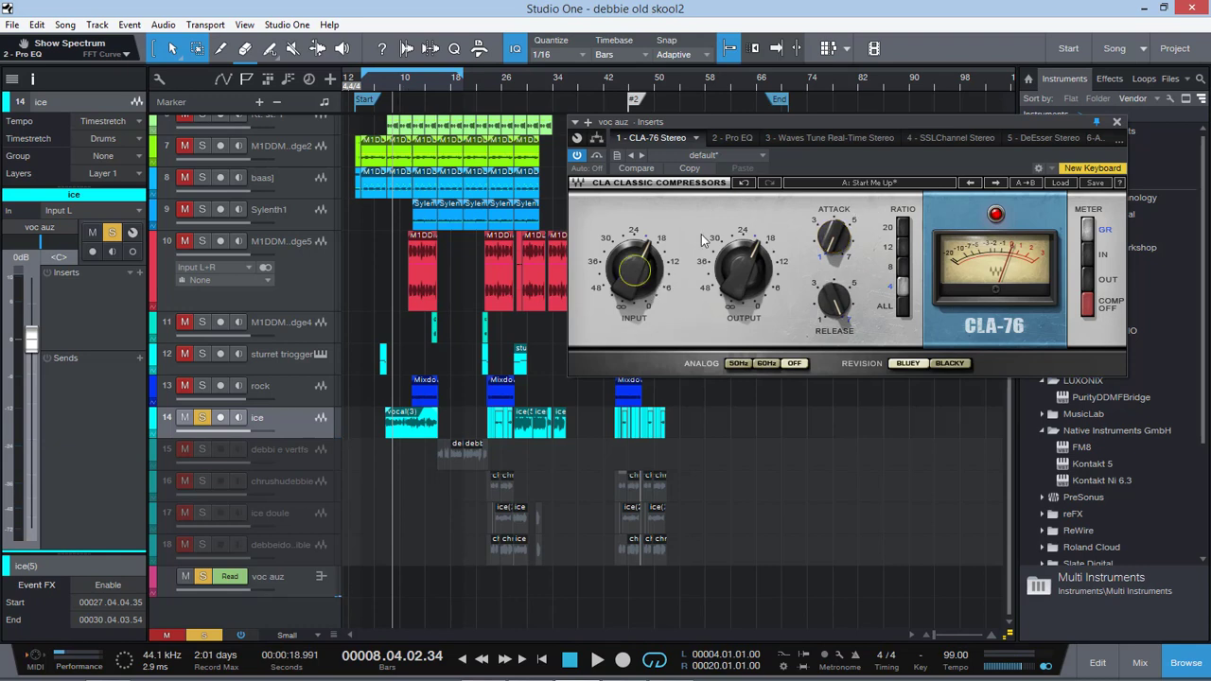
left_click_drag(642, 256, 642, 306)
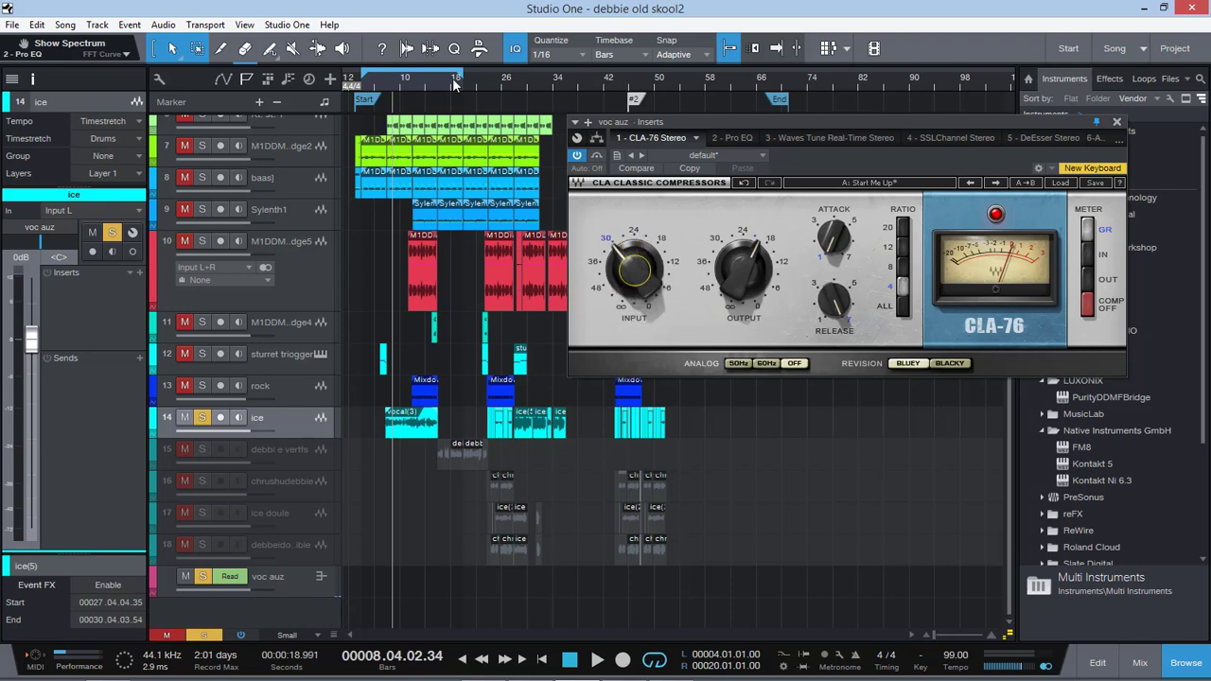
left_click(401, 79)
key("space")
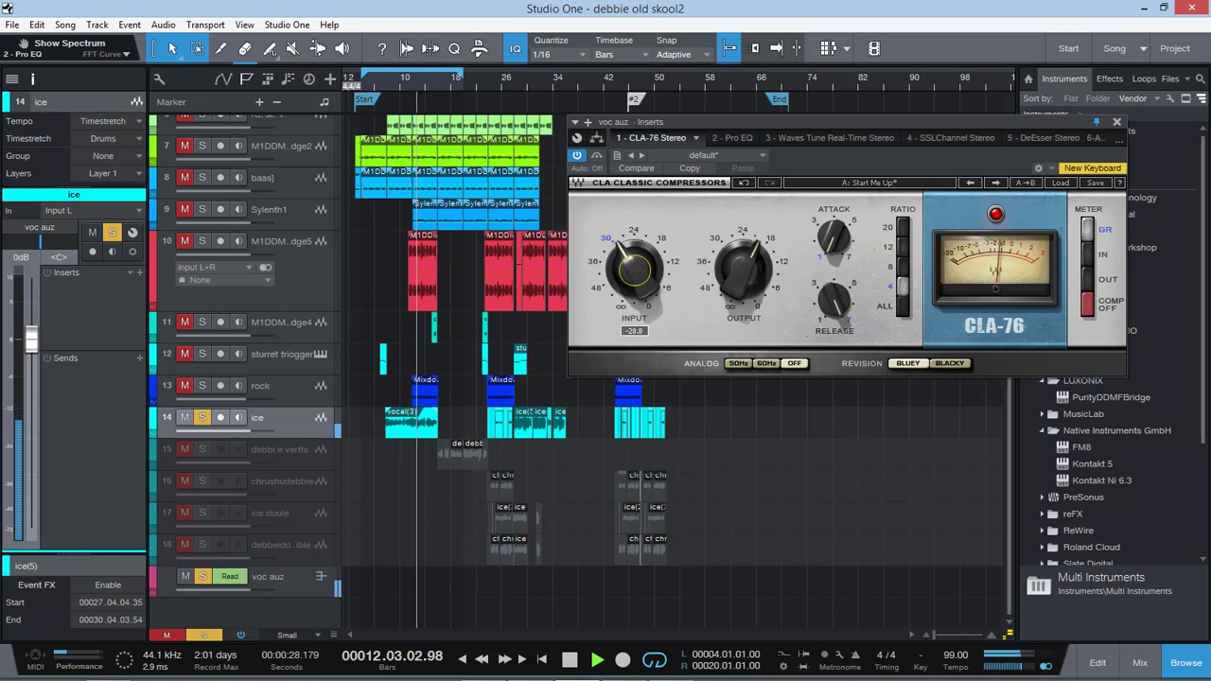
left_click_drag(634, 269, 634, 256)
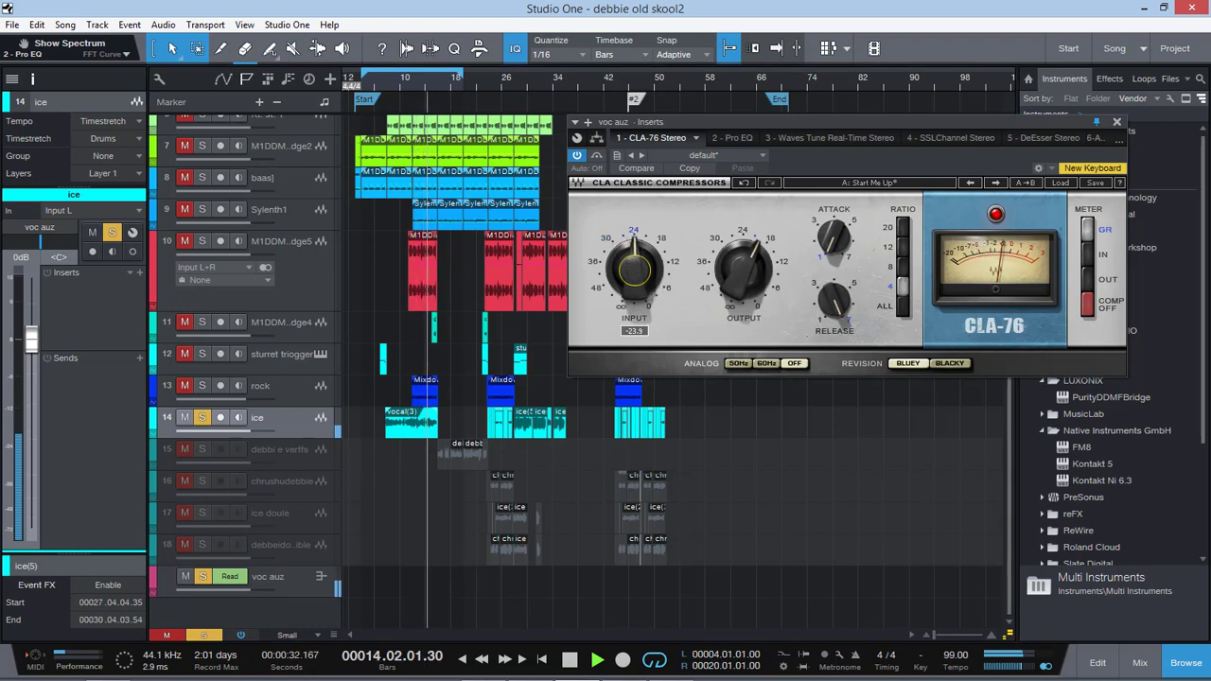
key("space")
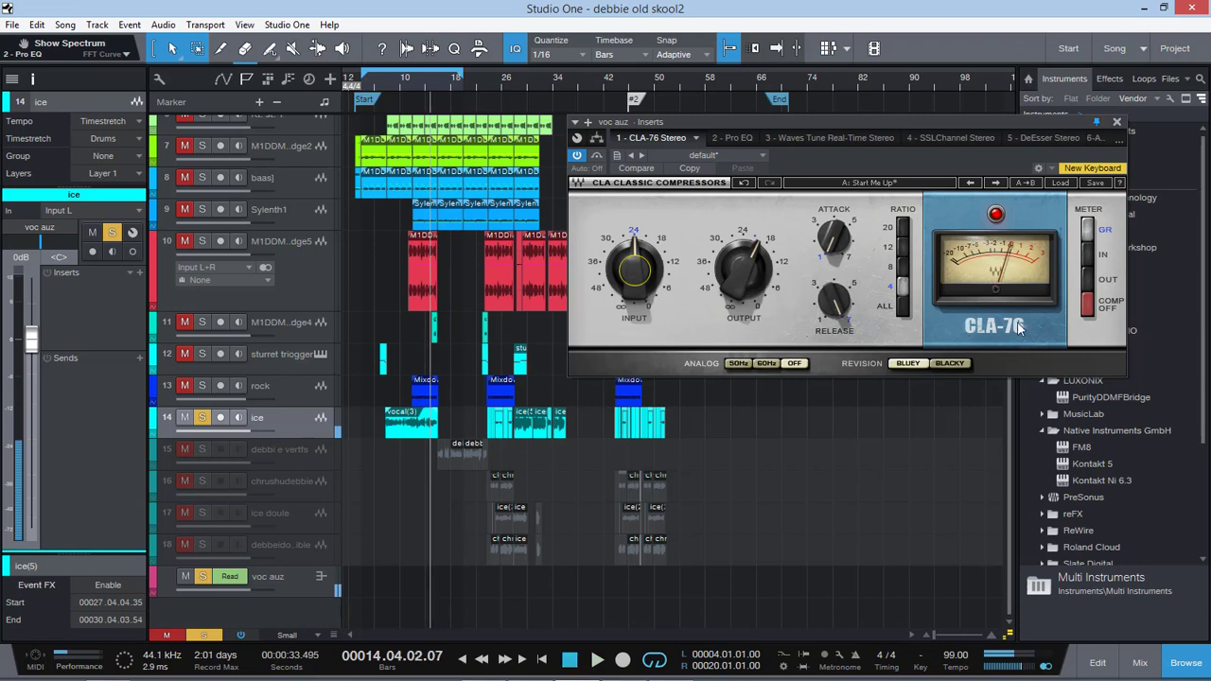
Compare the Blacky revision with Bluey on the vocal from bar 11, and try the 60Hz analog option before restoring Off.
left_click(949, 363)
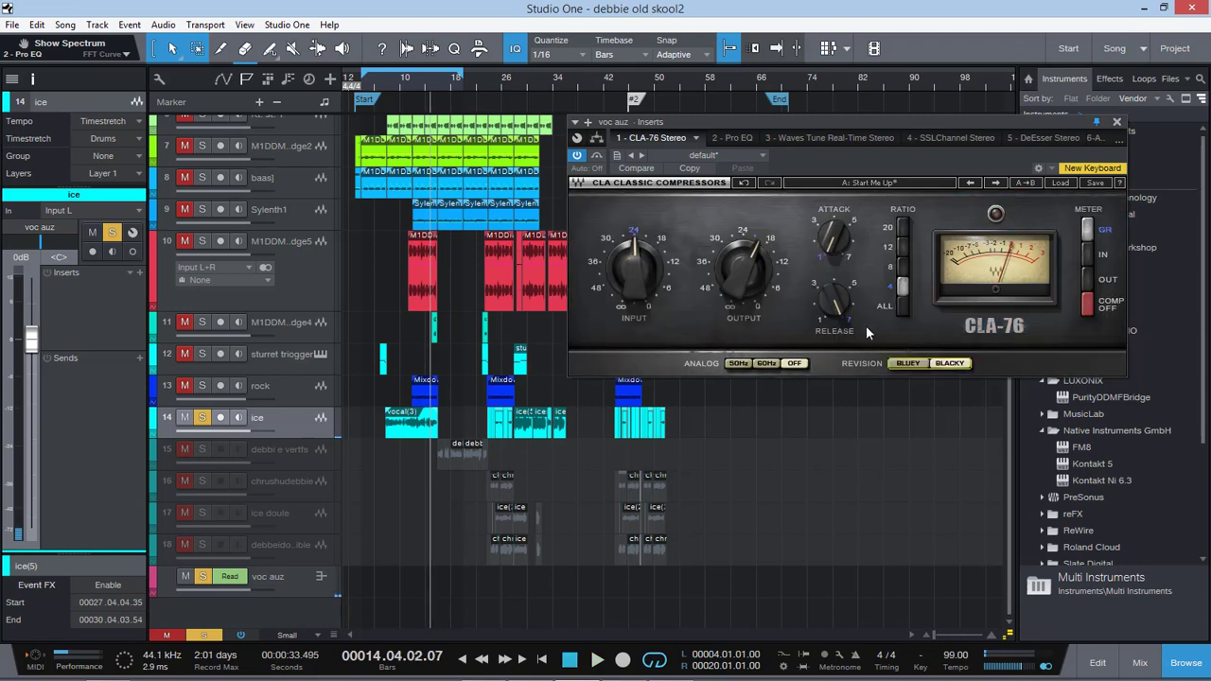
left_click(407, 84)
key("space")
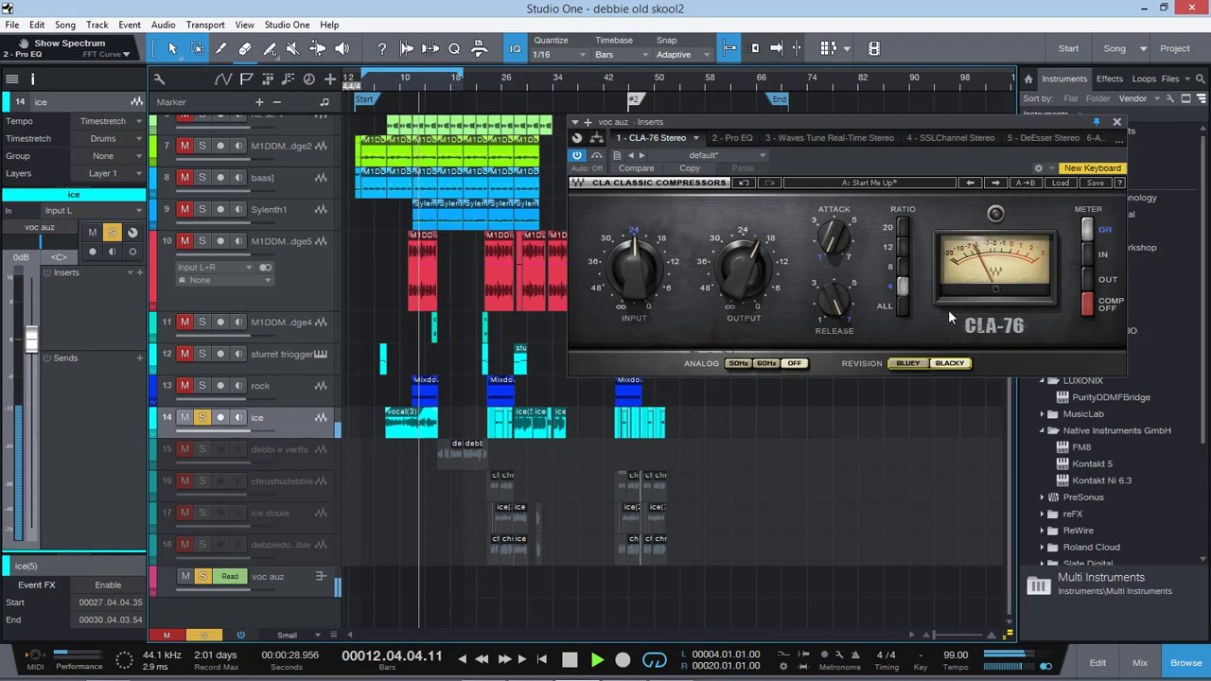
left_click(911, 362)
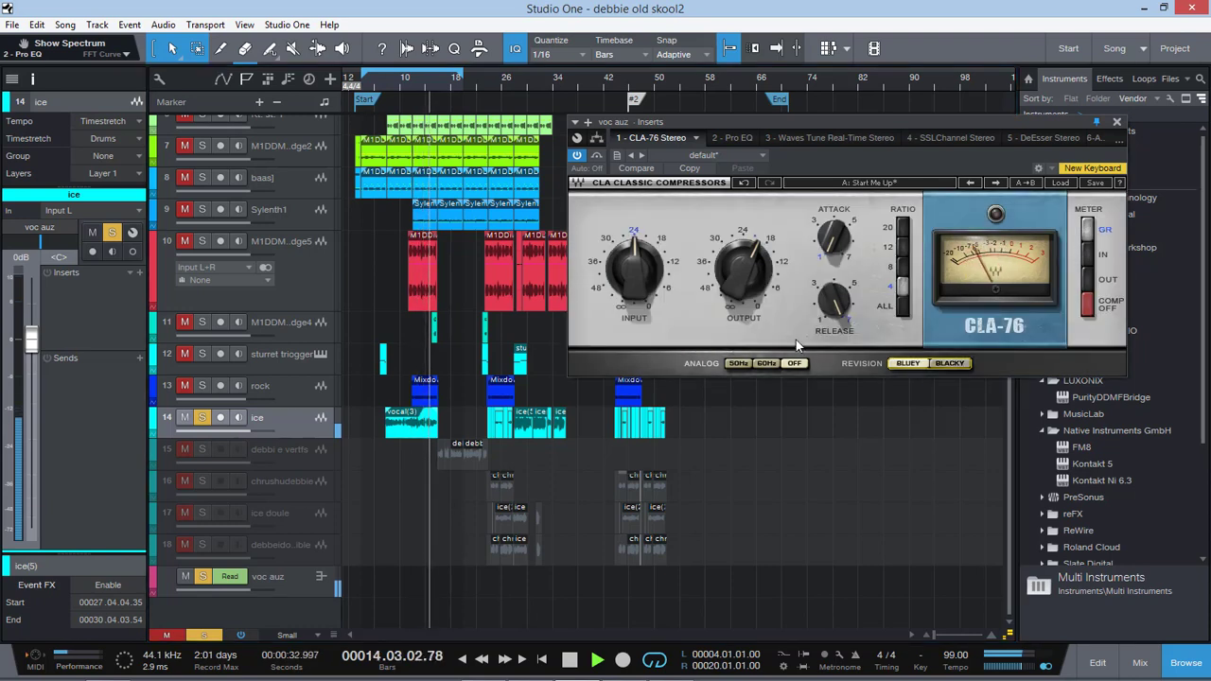
key("space")
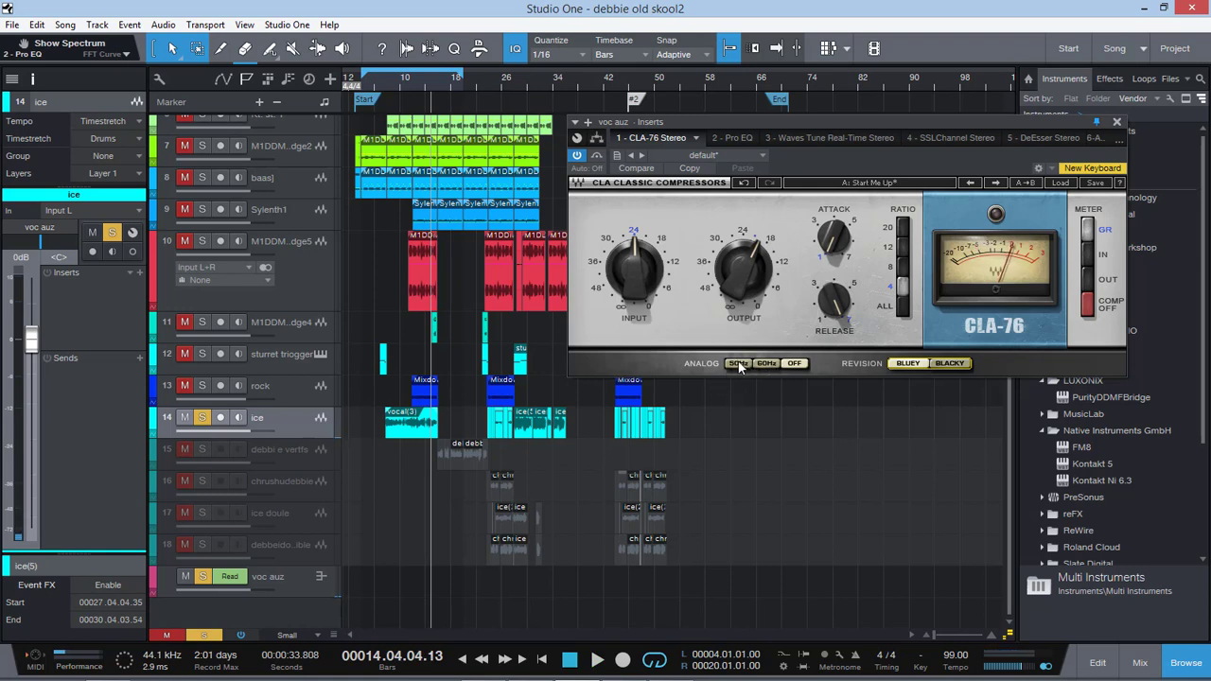
left_click(738, 365)
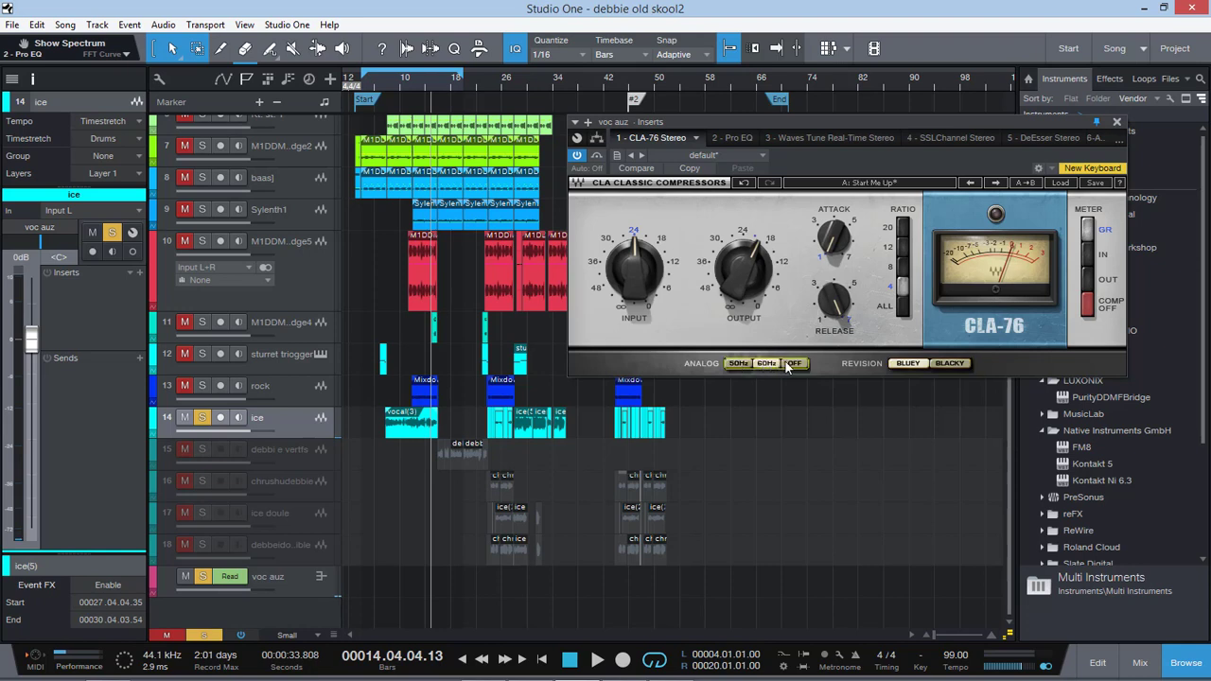
left_click(790, 364)
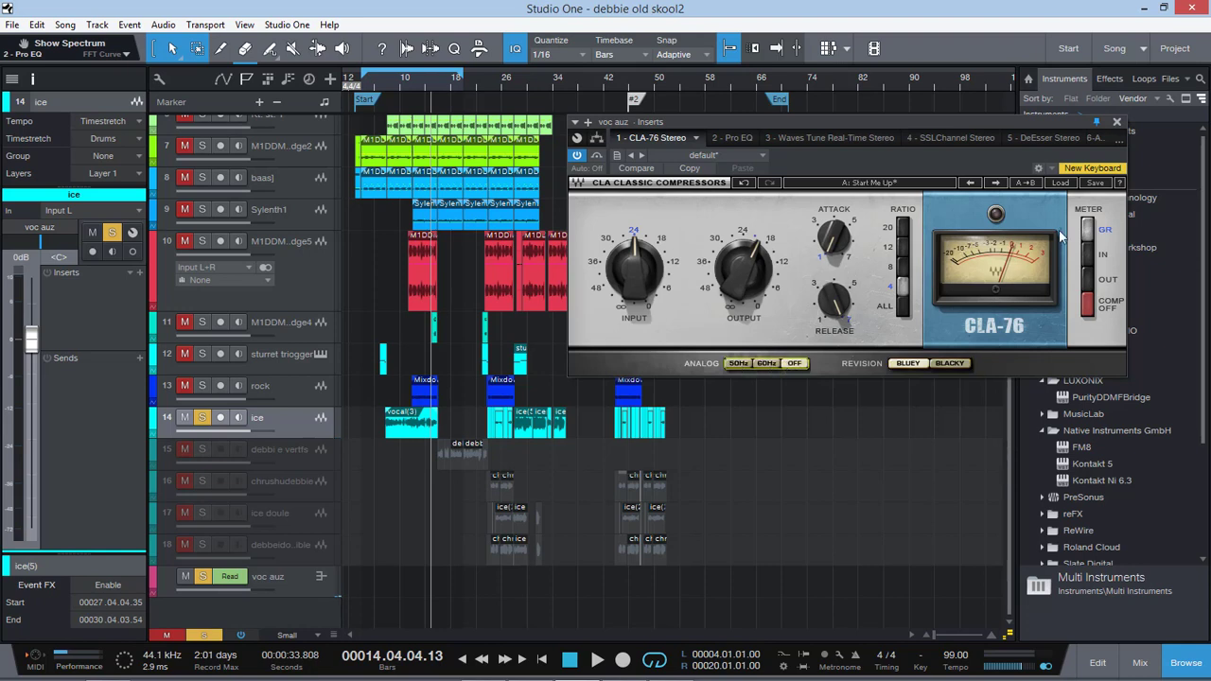
In the mixer, bypass the API-560 and activate the Compressor on the voc auz bus, closing the CLA-76 window.
left_click(1140, 663)
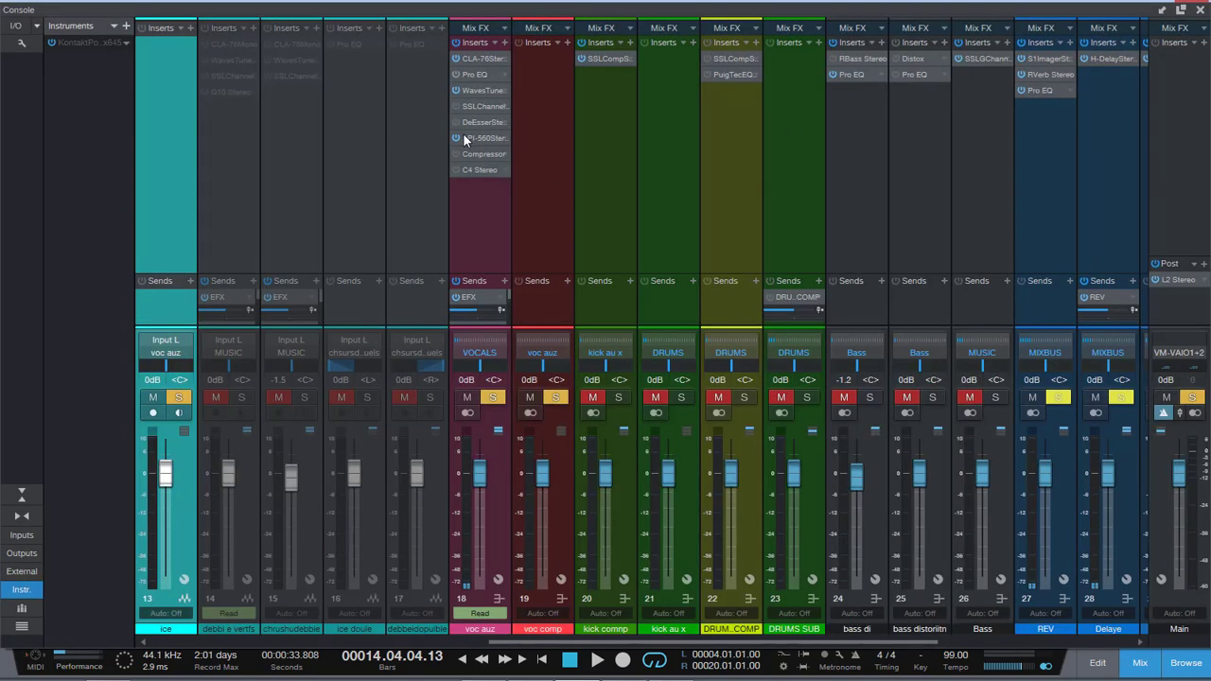
left_click(482, 154)
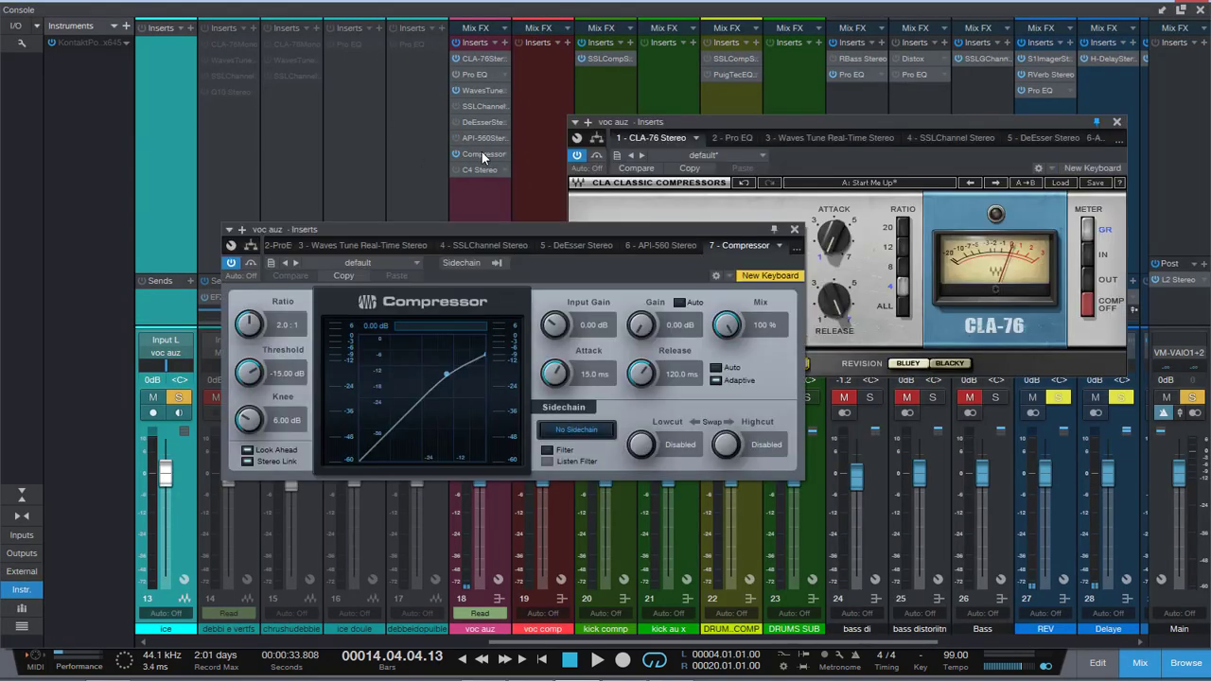
left_click(1118, 124)
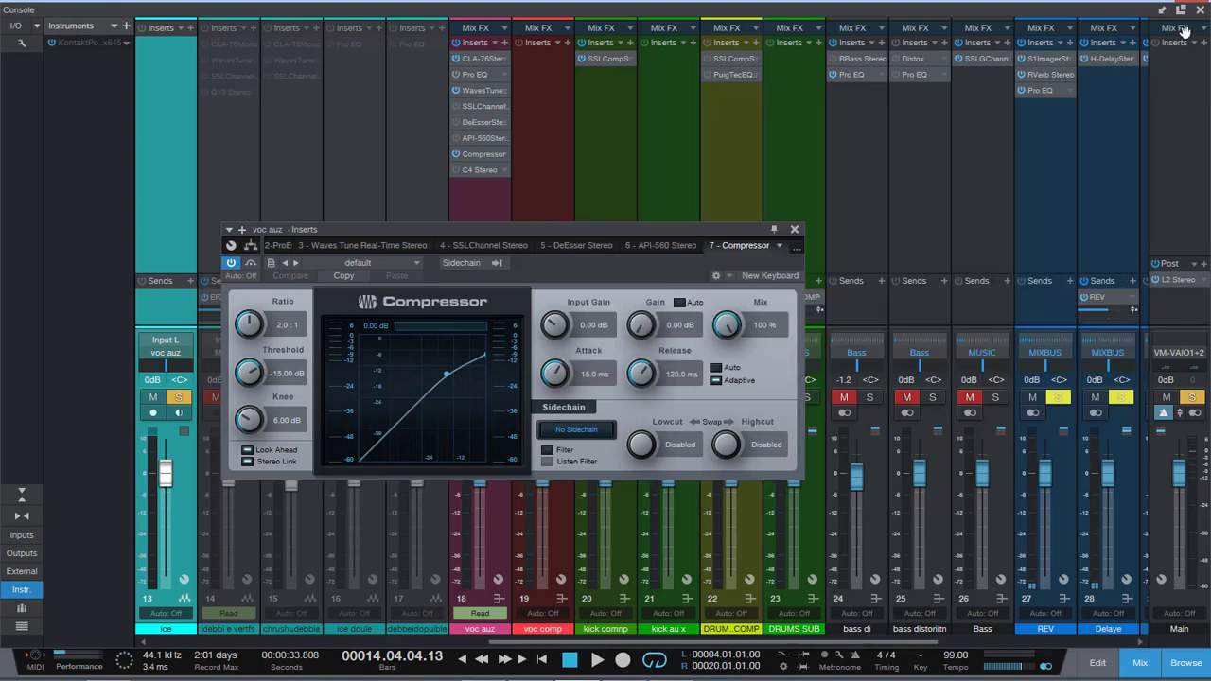
Return to the arrangement with the Compressor window moved clear of the track list, and place the playback cursor at bar 10.
left_click(1200, 10)
left_click_drag(540, 227, 787, 173)
left_click(414, 78)
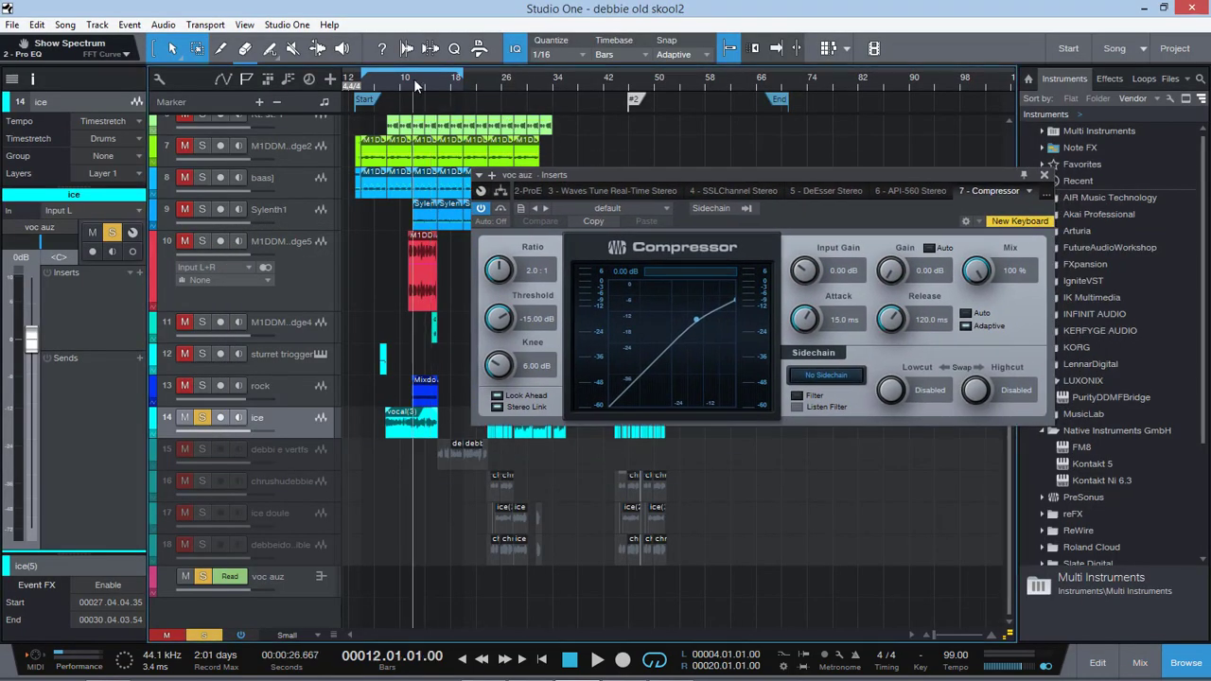
left_click(398, 82)
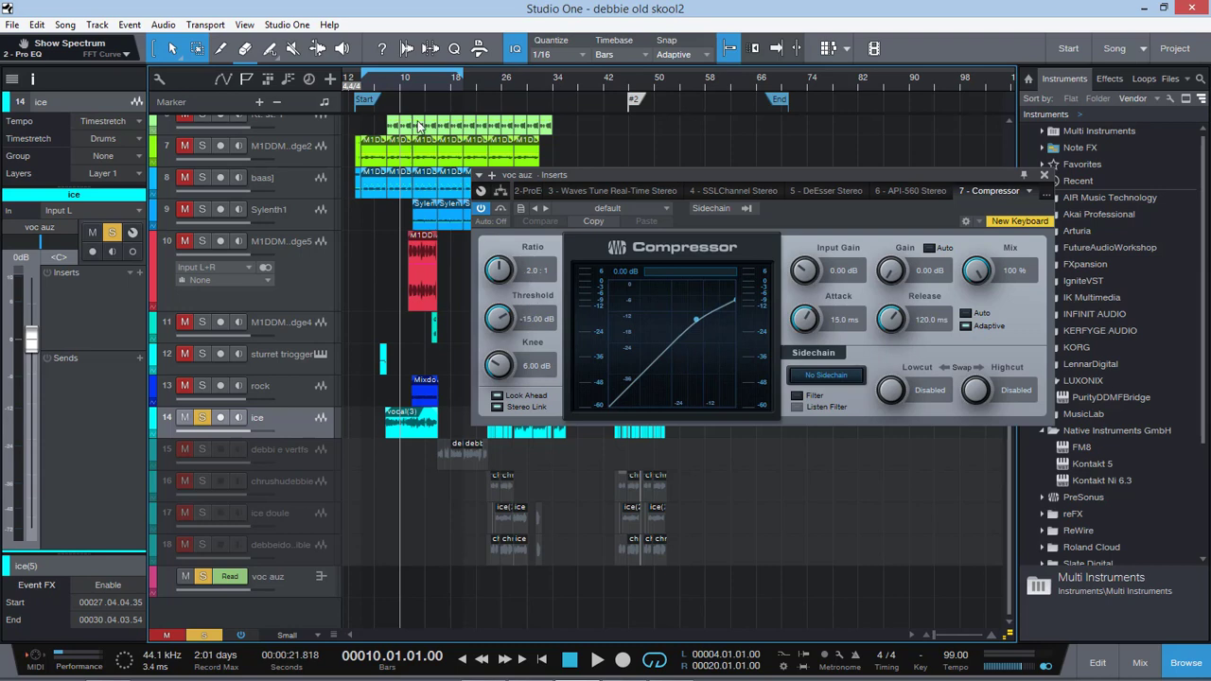
Audition the vocal from bar 10 through the Compressor, check its insert on voc auz in the mixer, and return to the arrangement.
key("space")
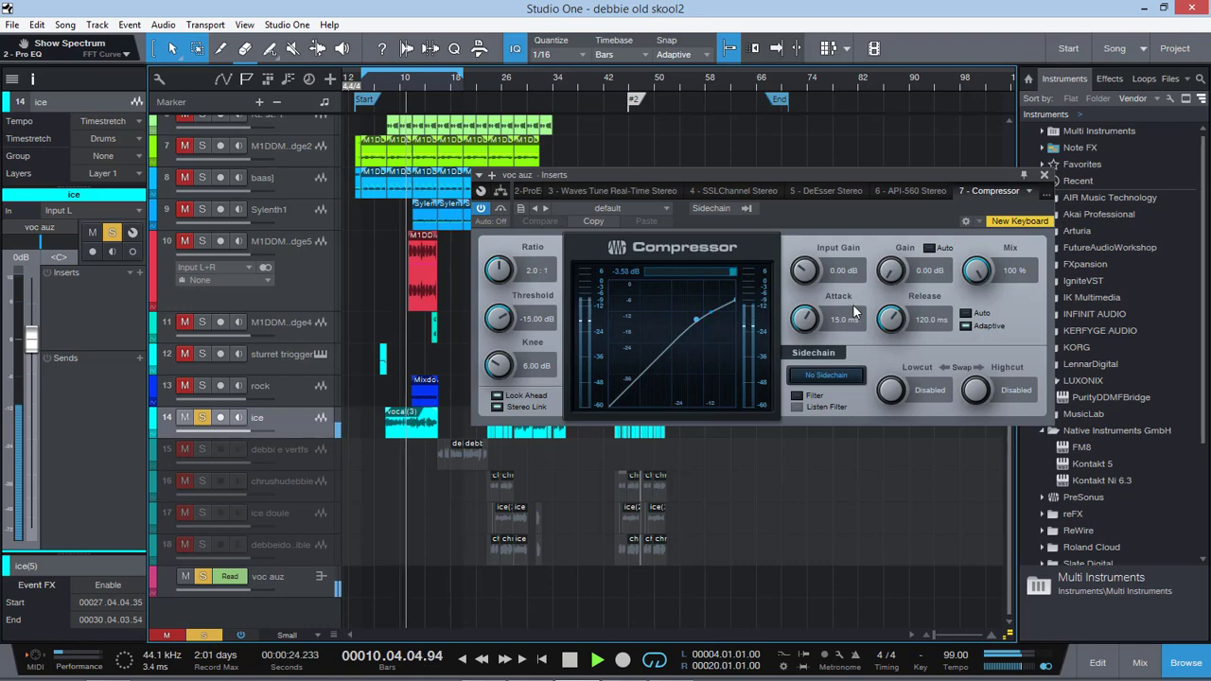
key("space")
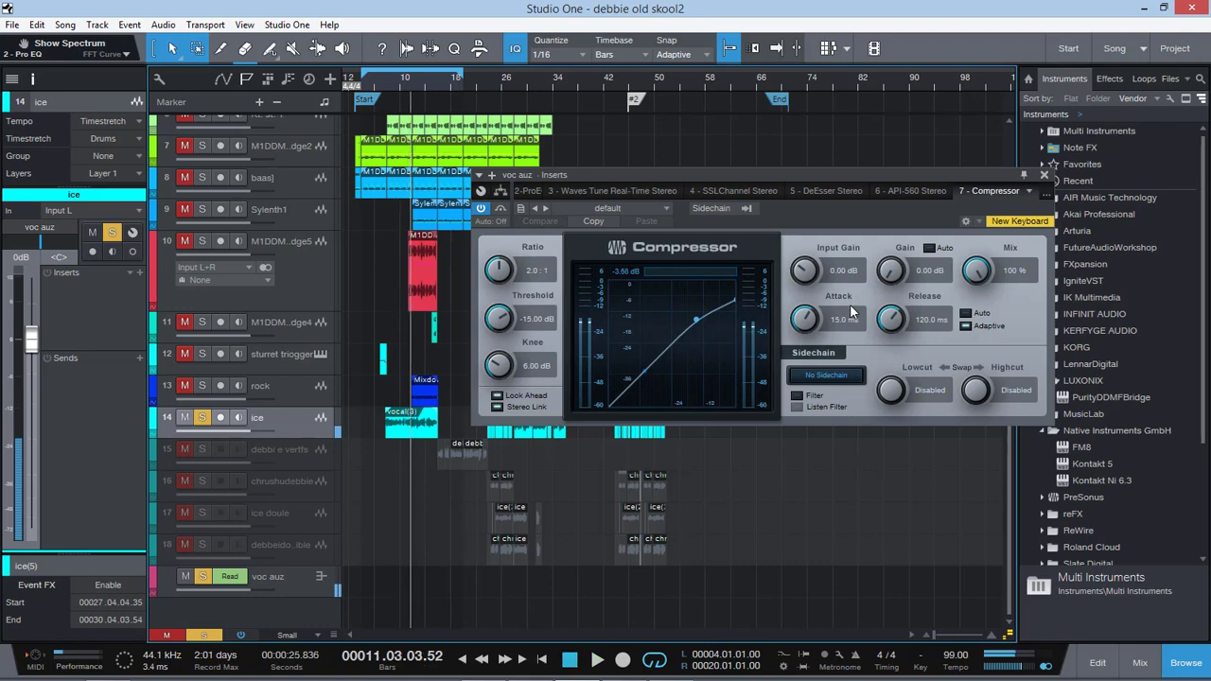
left_click(1143, 663)
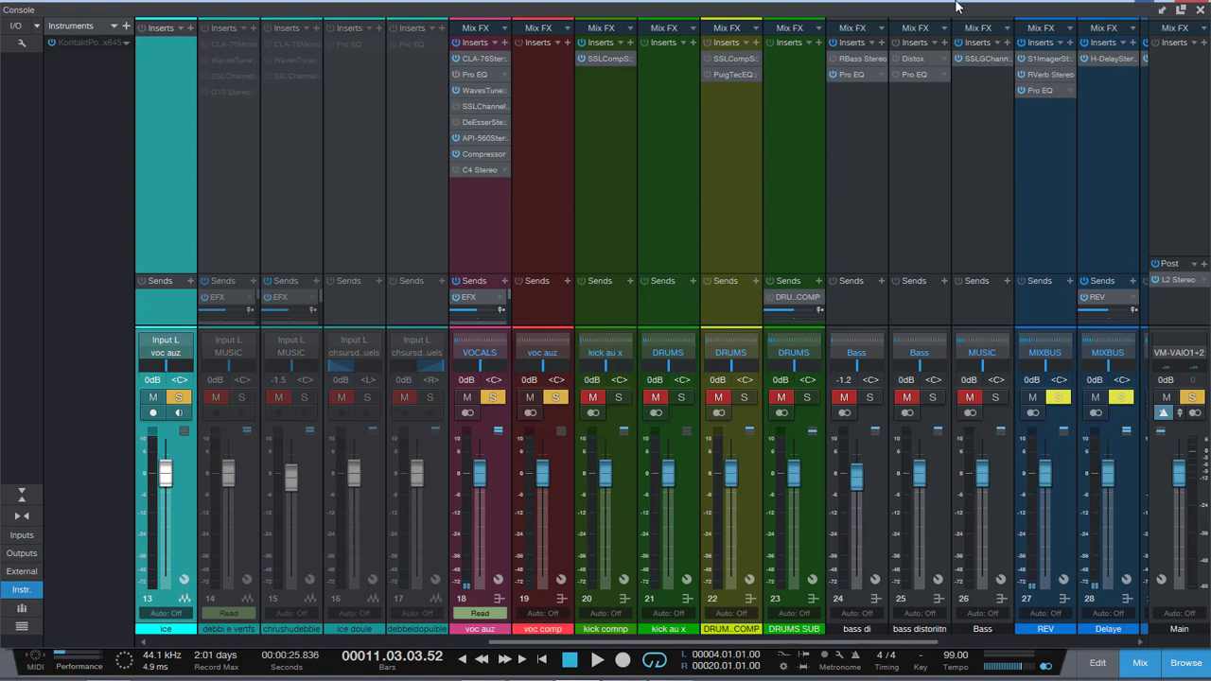
left_click(485, 151)
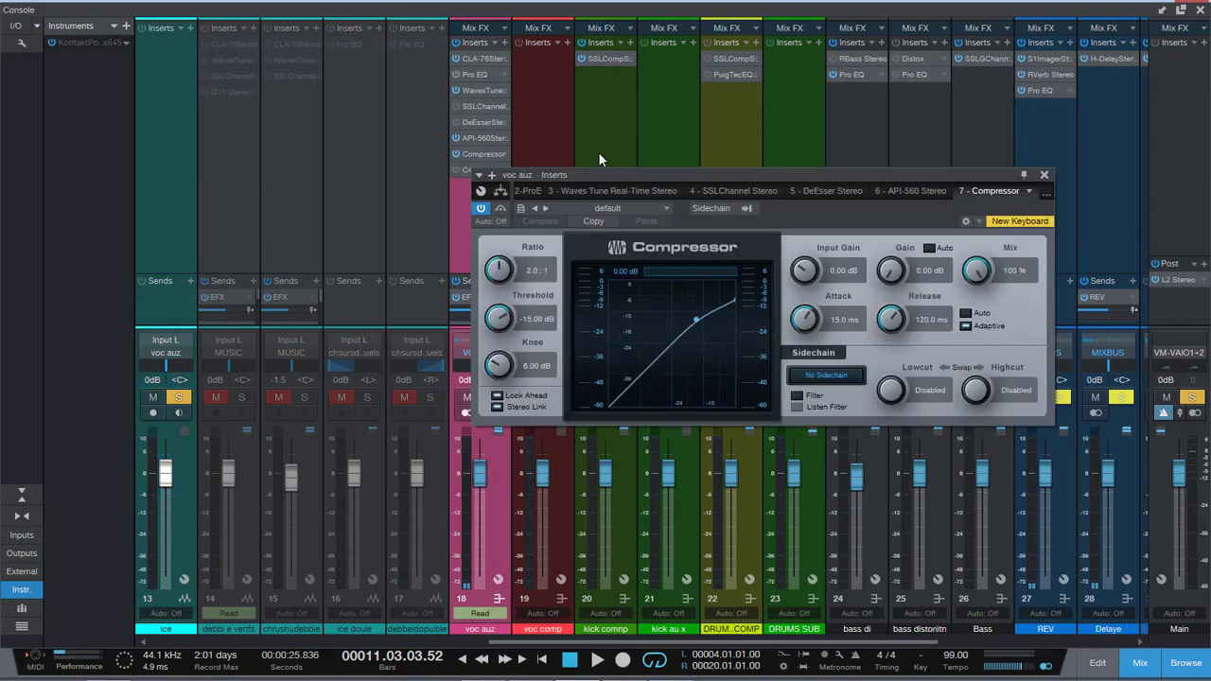
left_click(1200, 10)
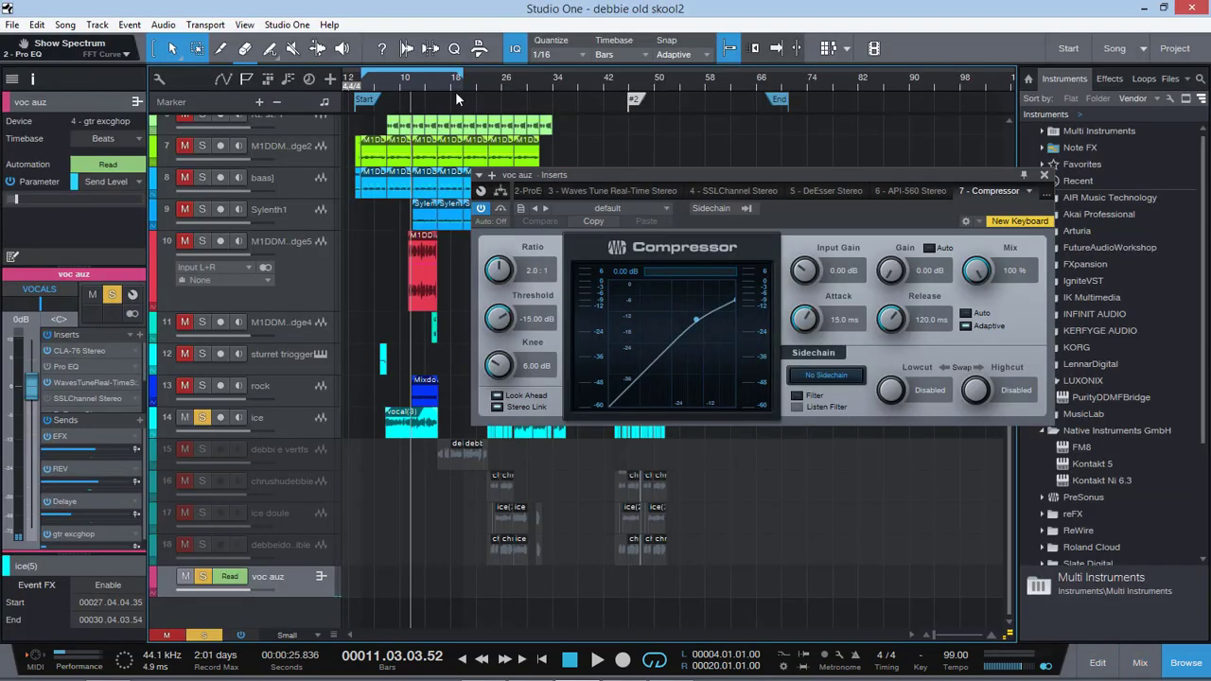
Play the vocal from bar 9 and raise the Compressor's attack to 400 ms.
left_click(400, 81)
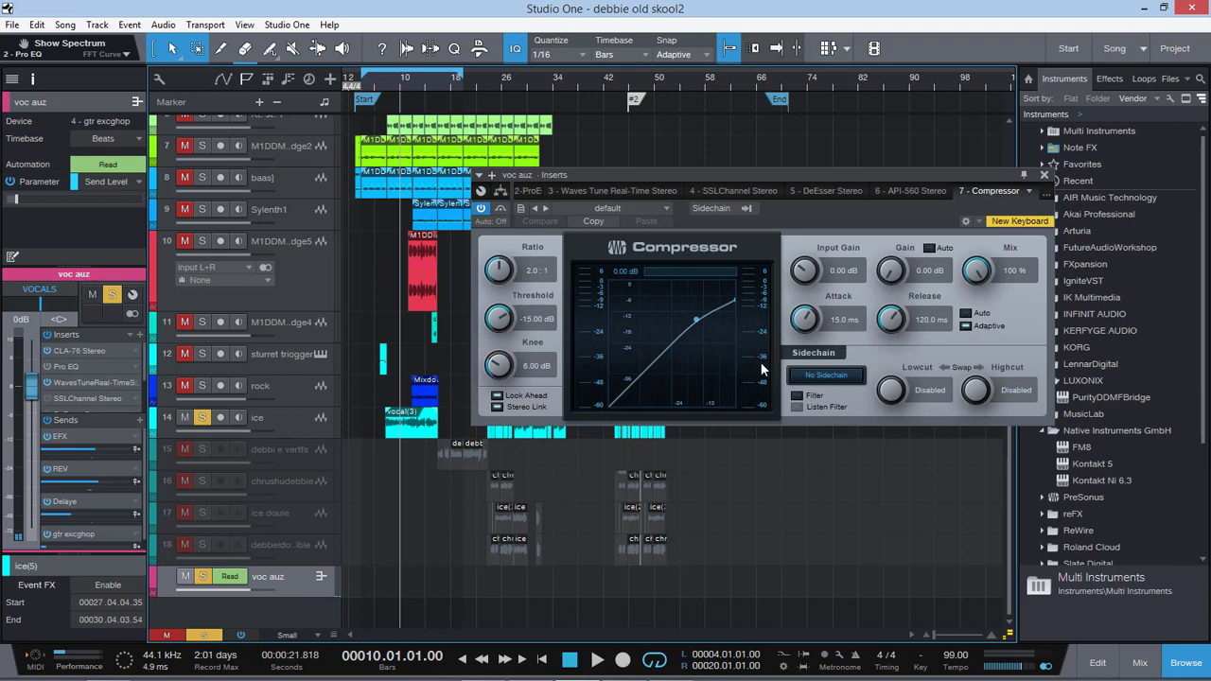
left_click(397, 79)
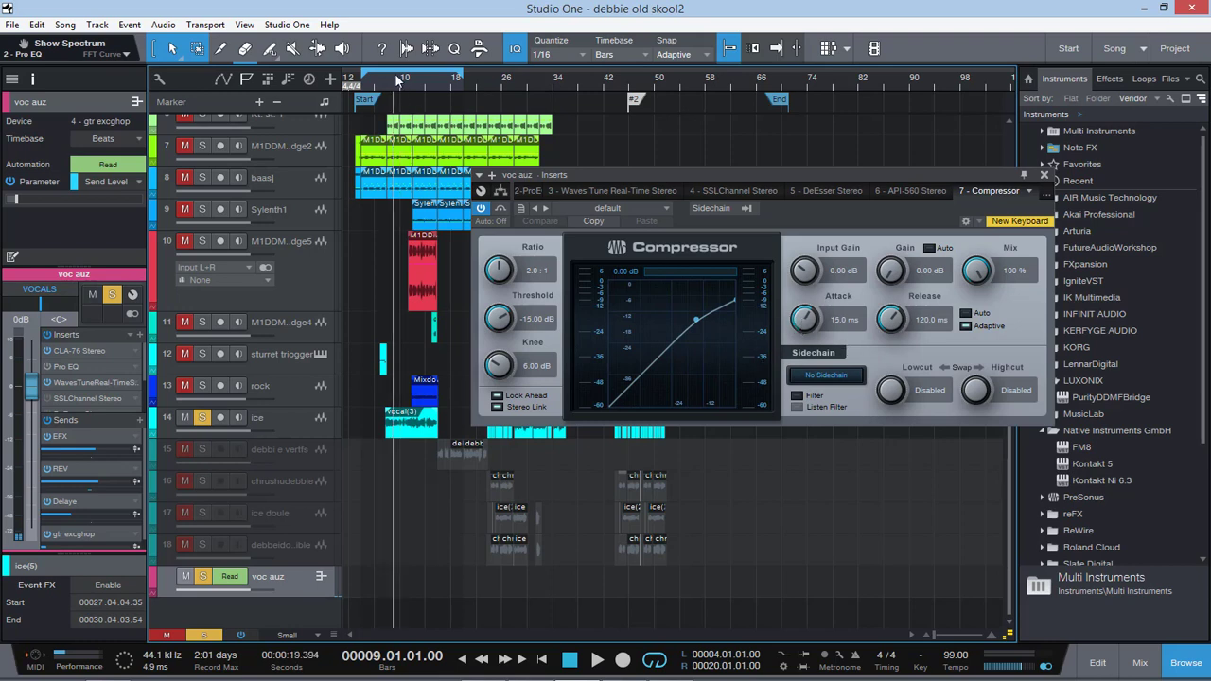
key("space")
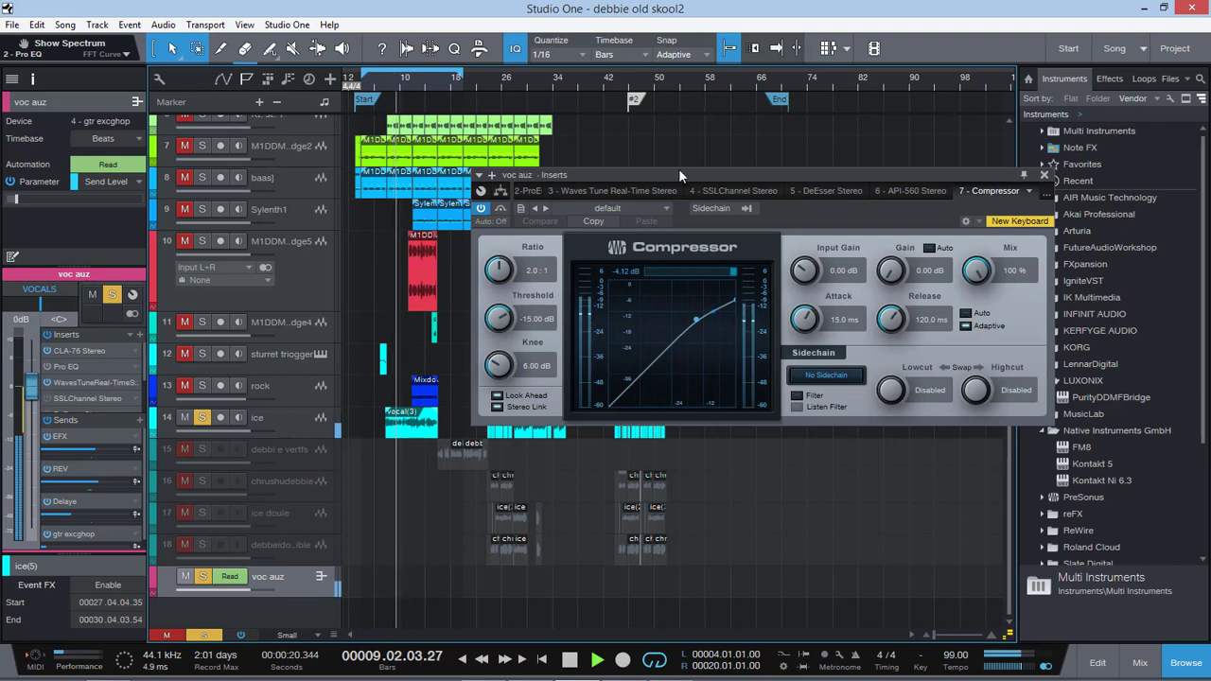
left_click_drag(806, 322, 829, 228)
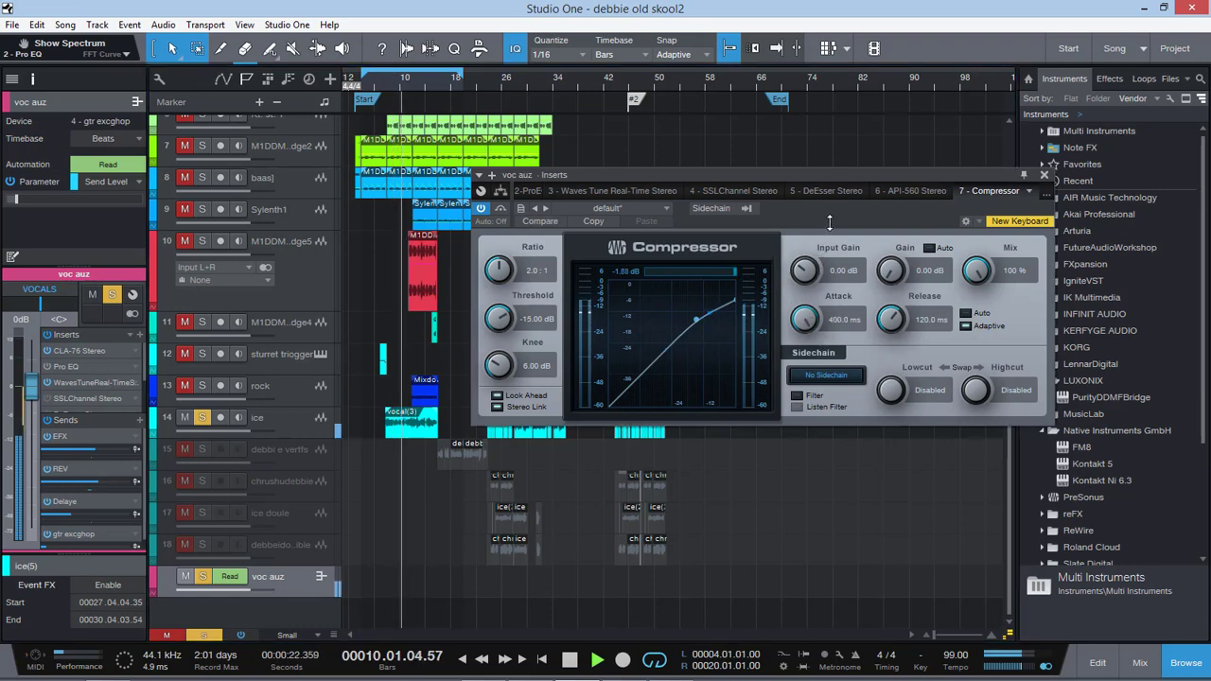
key("space")
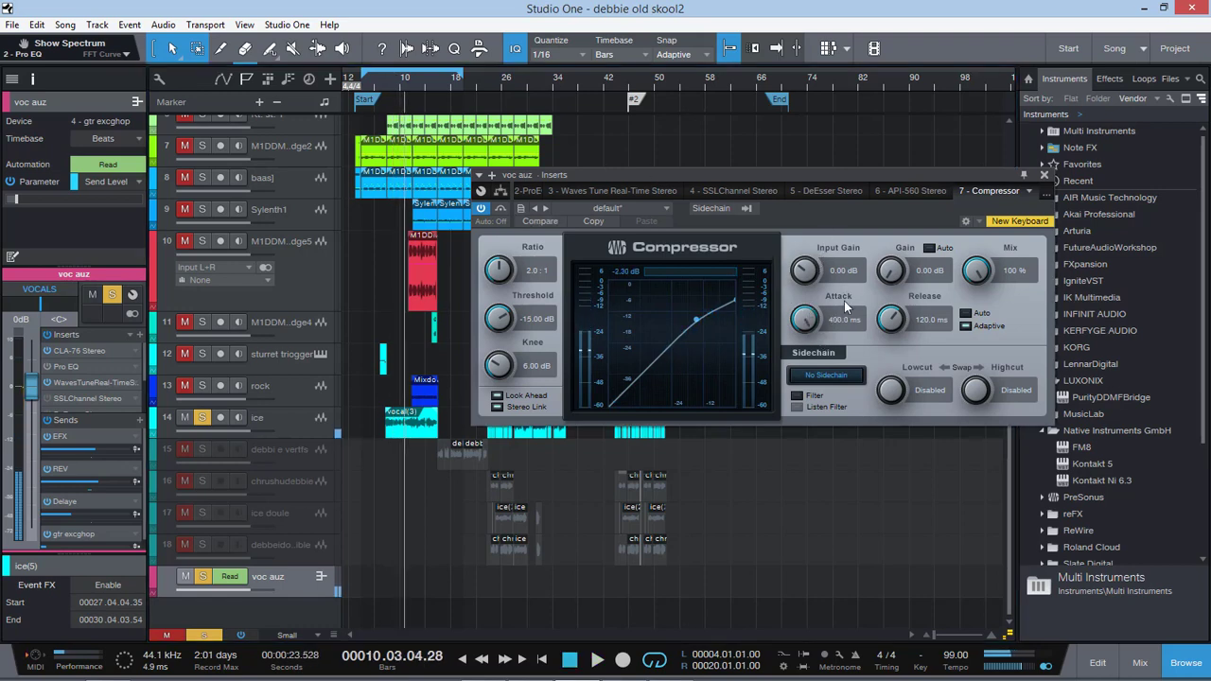
left_click_drag(810, 326, 767, 281)
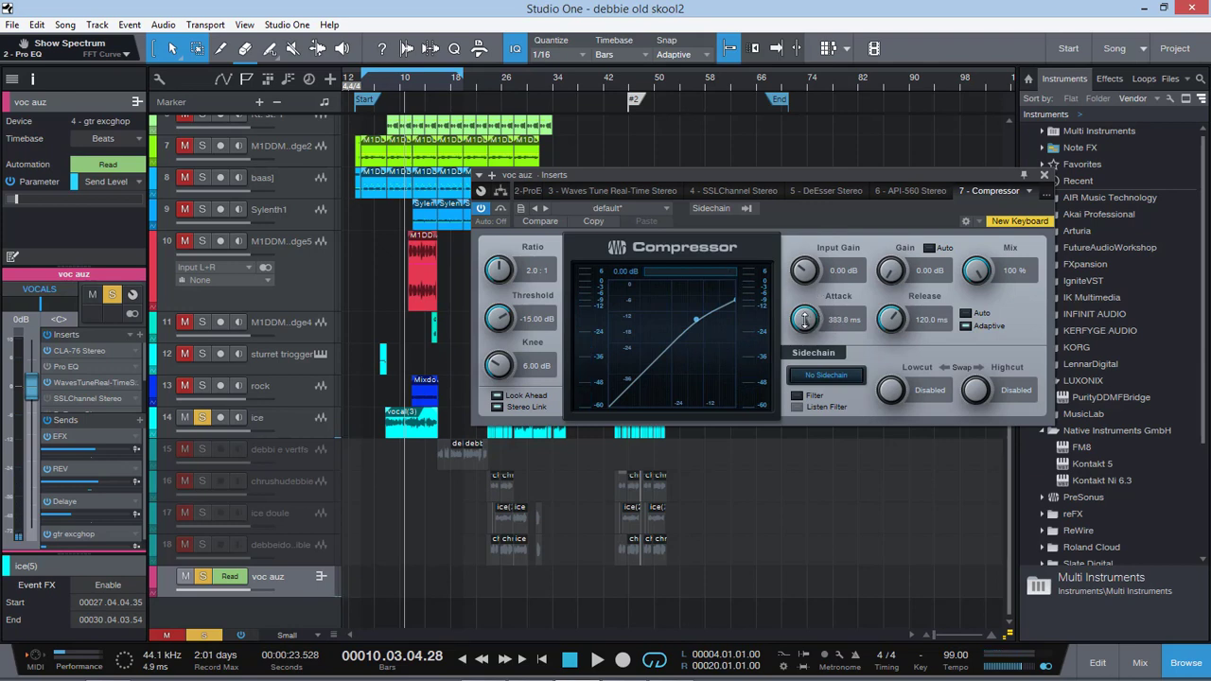
left_click_drag(805, 320, 809, 295)
During playback, lower the Compressor's release to 1.00 ms, and adjust it to 1.52 ms once playback is stopped.
key("space")
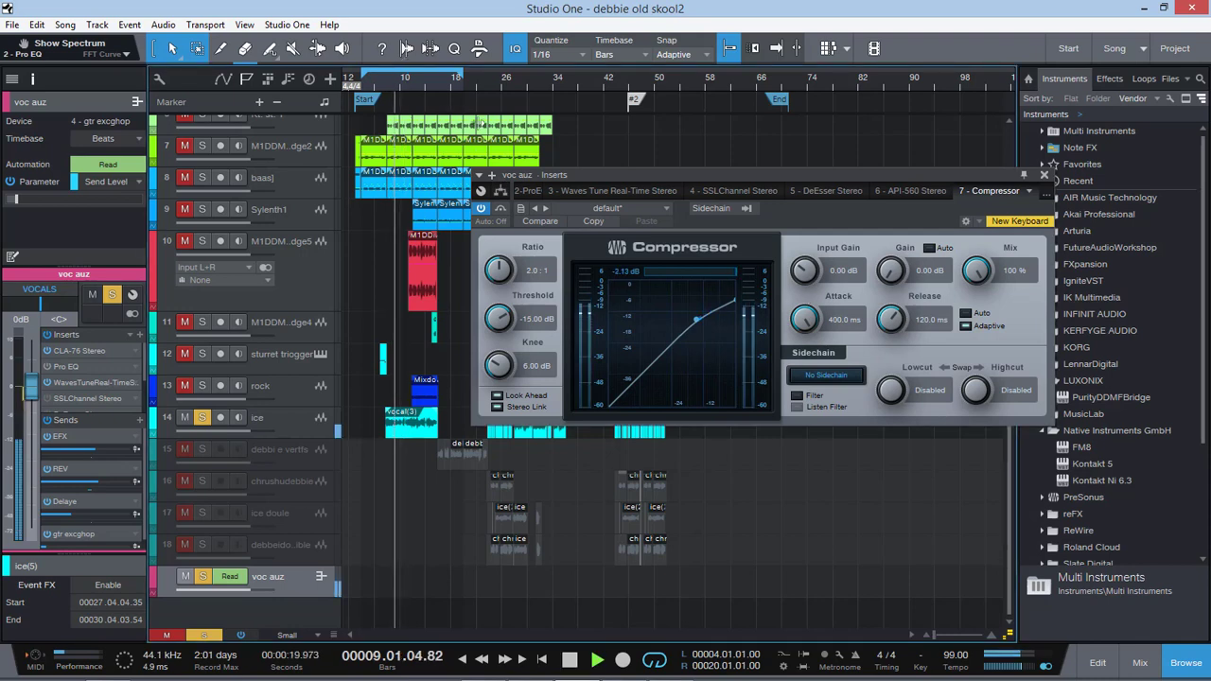
left_click_drag(891, 359, 893, 484)
key("space")
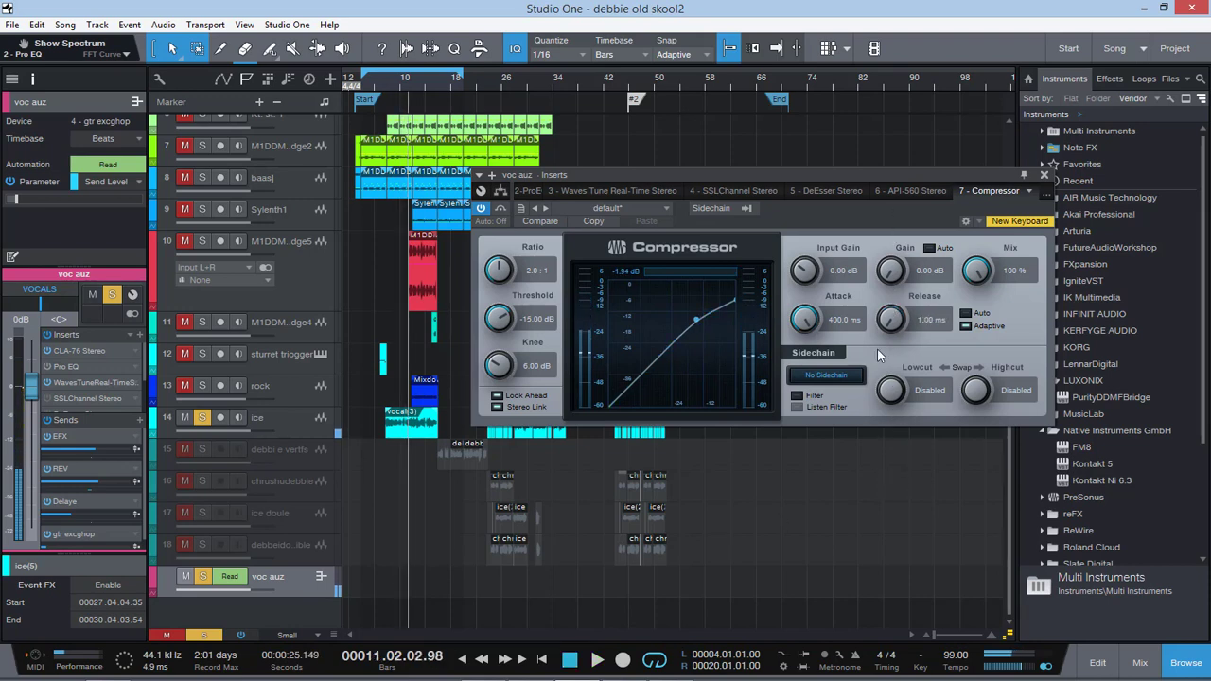
mouse_move(894, 324)
left_mouse_down()
mouse_move(893, 298)
mouse_move(894, 329)
mouse_move(894, 319)
left_mouse_up()
While the vocal plays, lower the Compressor's threshold to -16.68 dB and set the ratio to 2.2:1, replaying the passage to check.
key("space")
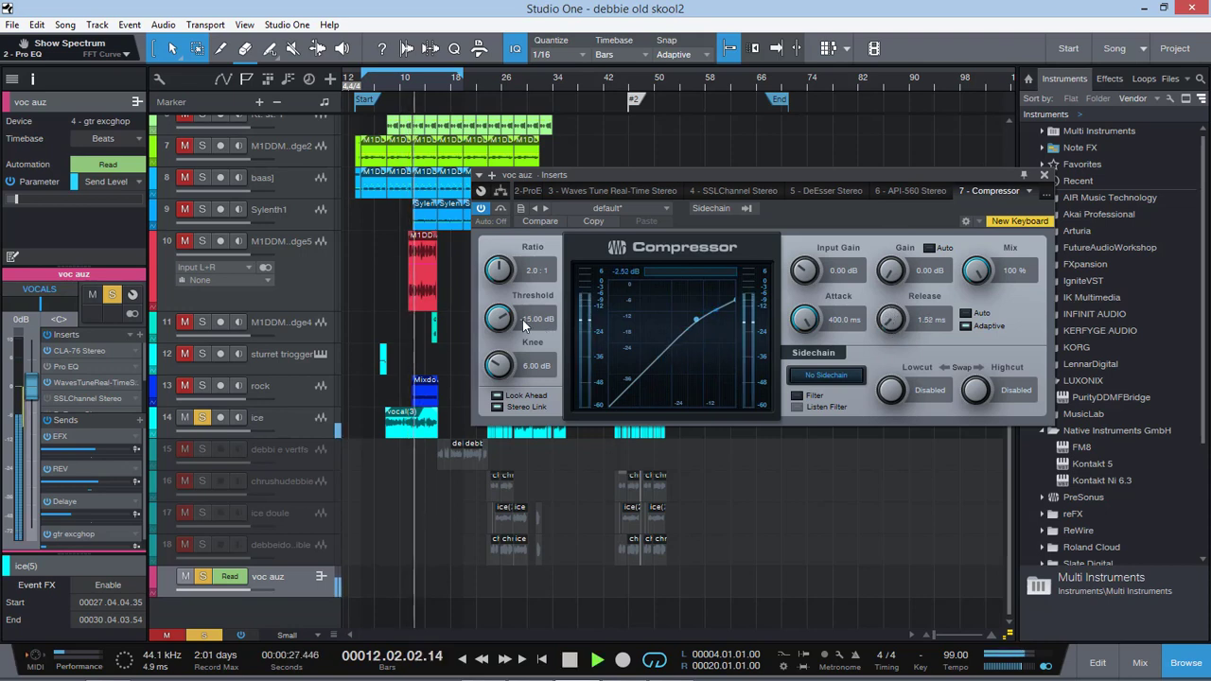
left_click_drag(498, 319, 530, 351)
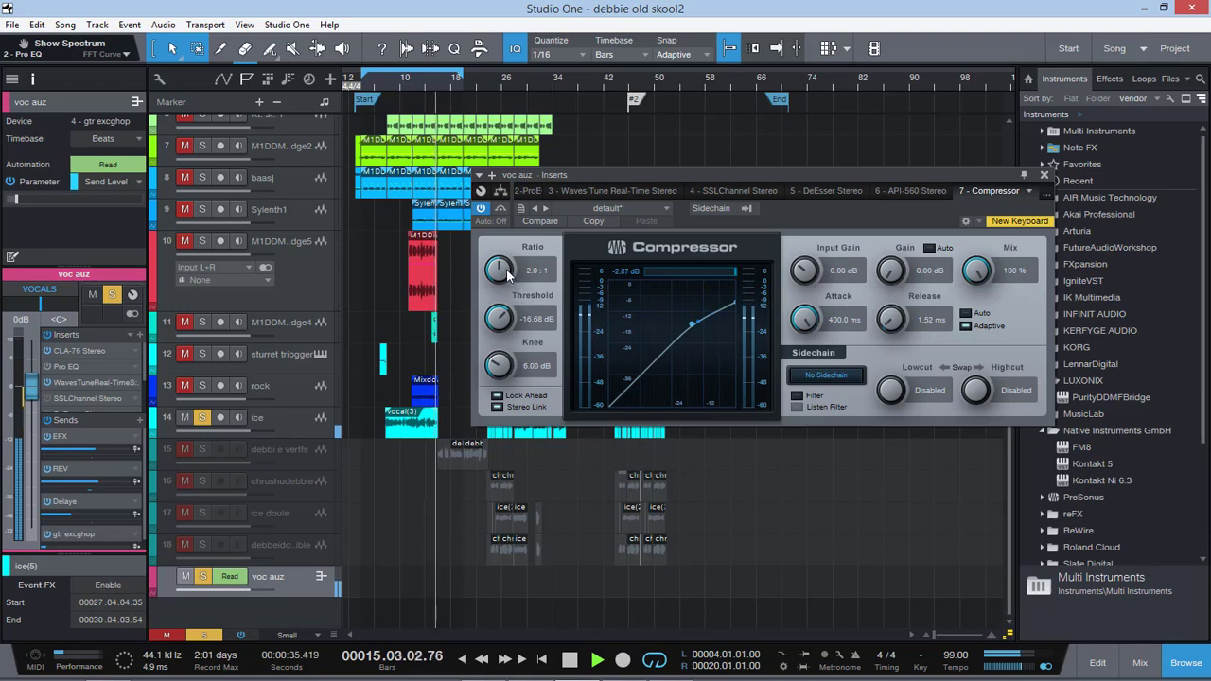
left_click_drag(505, 274, 504, 270)
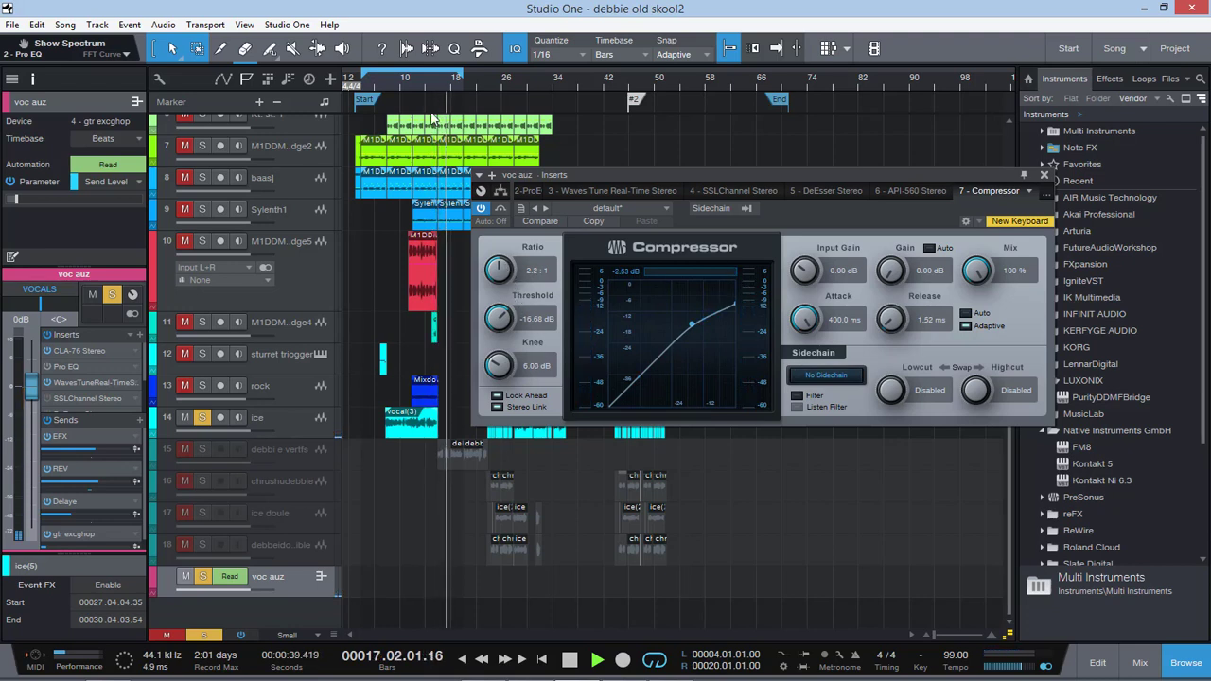
left_click(416, 79)
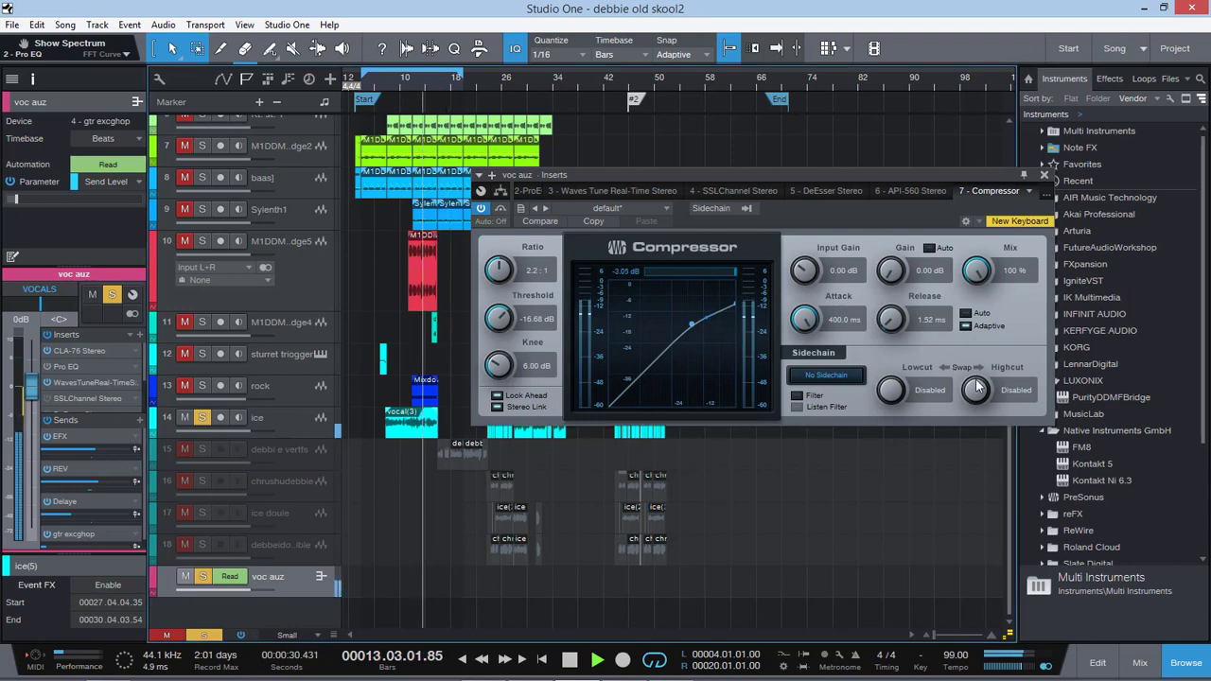
key("space")
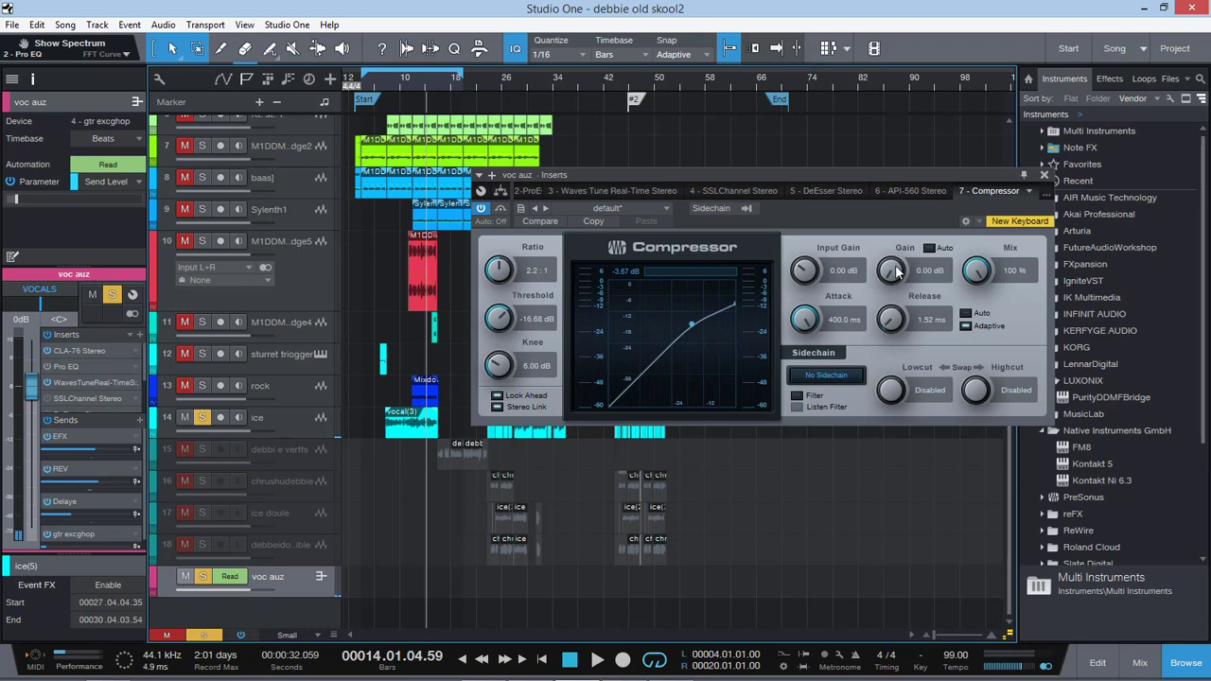
Replay the vocal from its opening bars and raise the Compressor's makeup gain to 3.36 dB.
left_click(399, 85)
key("space")
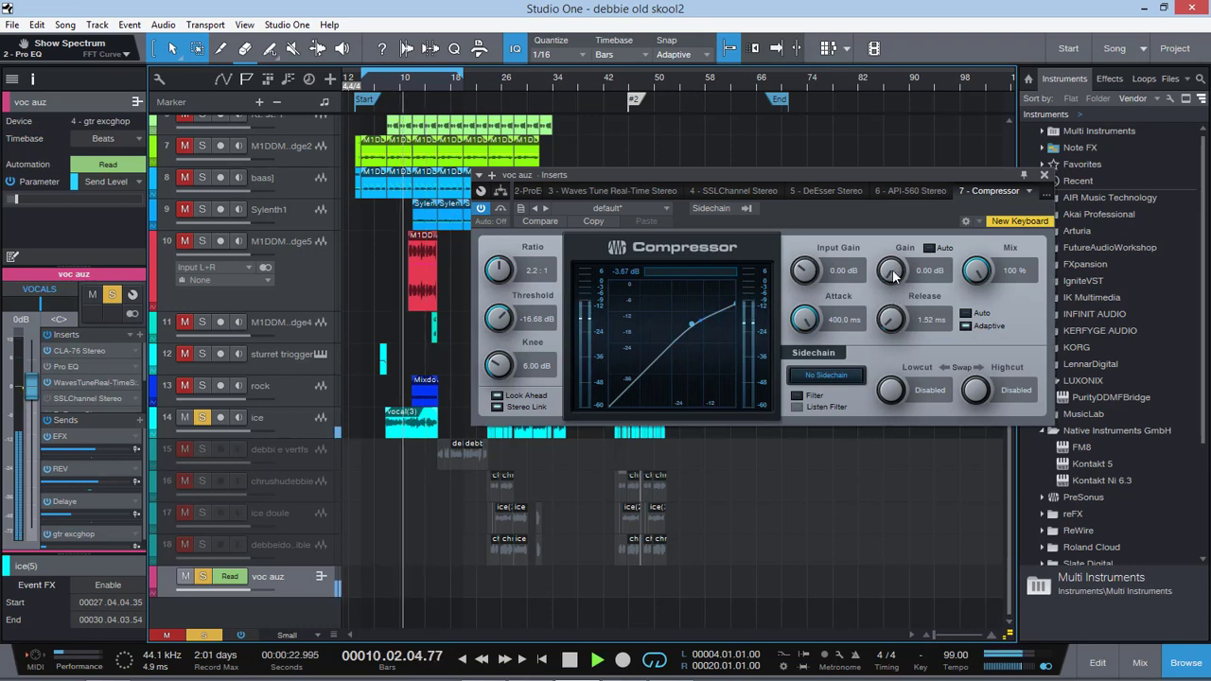
left_click_drag(895, 275, 894, 267)
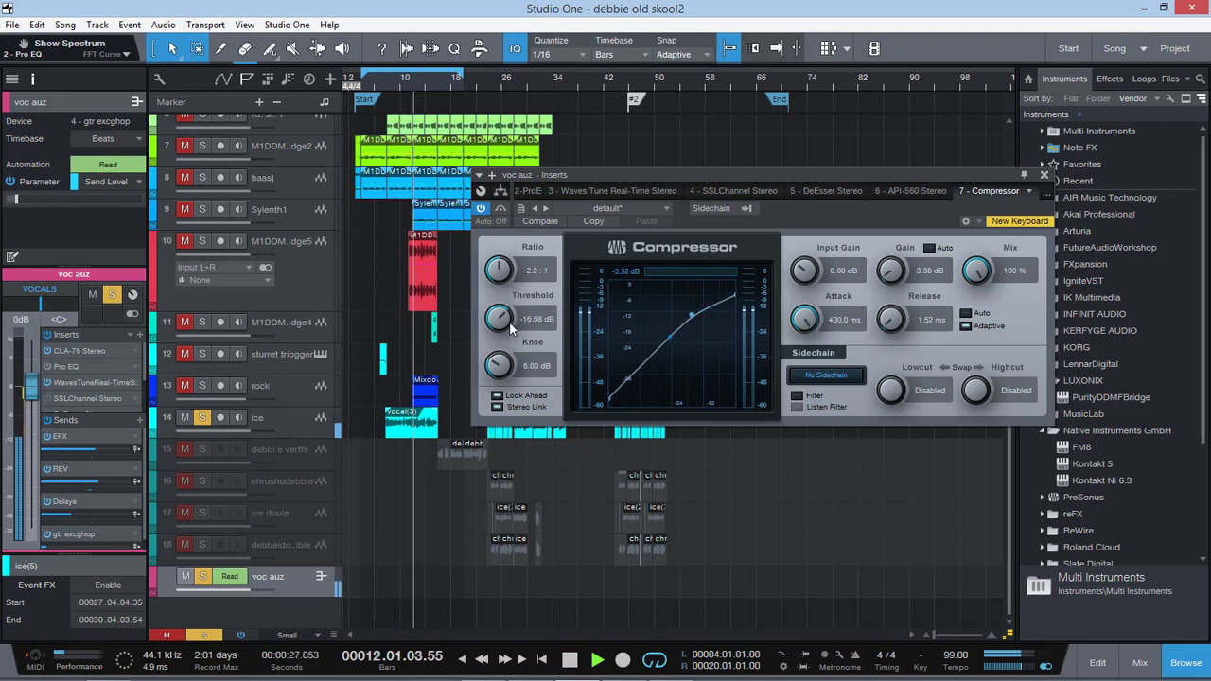
Fine-tune the Compressor during playback to a -18.84 dB threshold, 1.00 ms release and 2.0:1 ratio.
left_click_drag(510, 326, 512, 340)
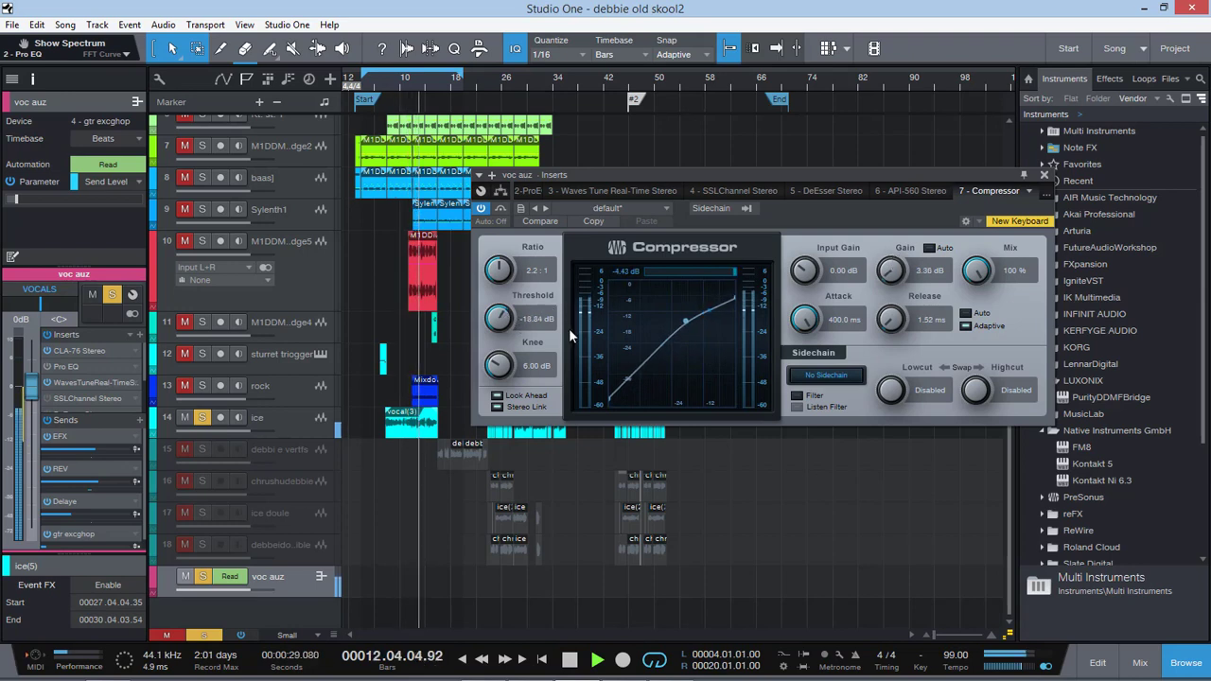
left_click_drag(894, 321, 897, 328)
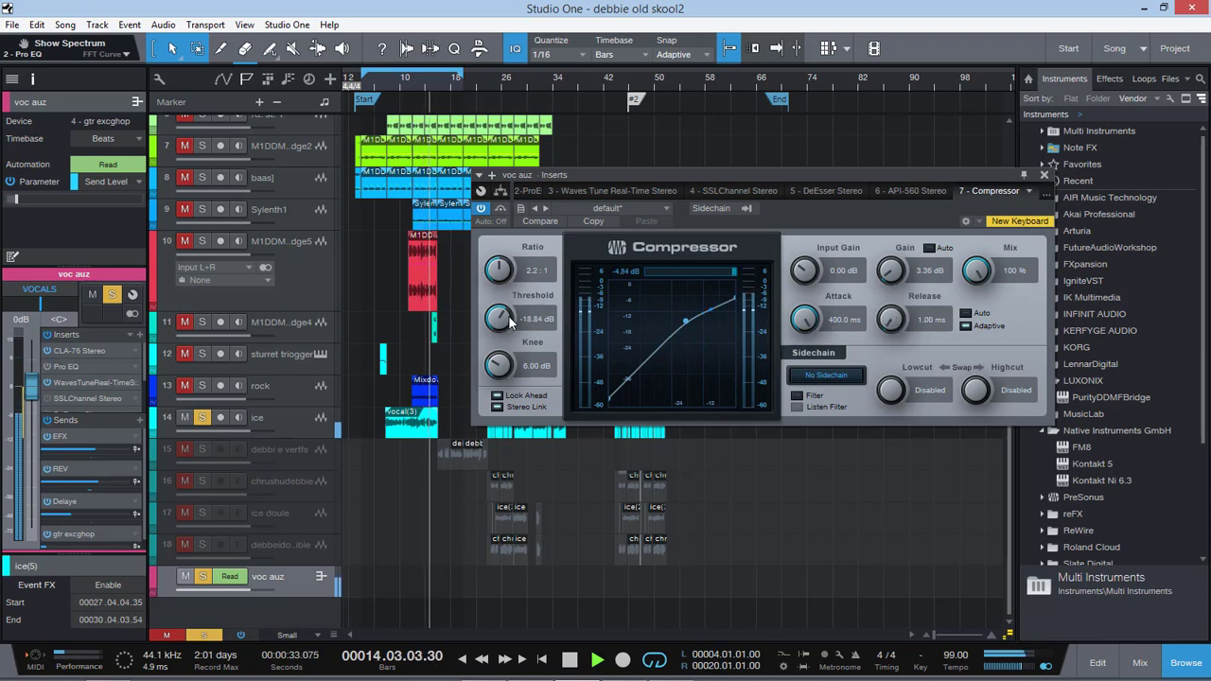
left_click_drag(498, 272, 500, 270)
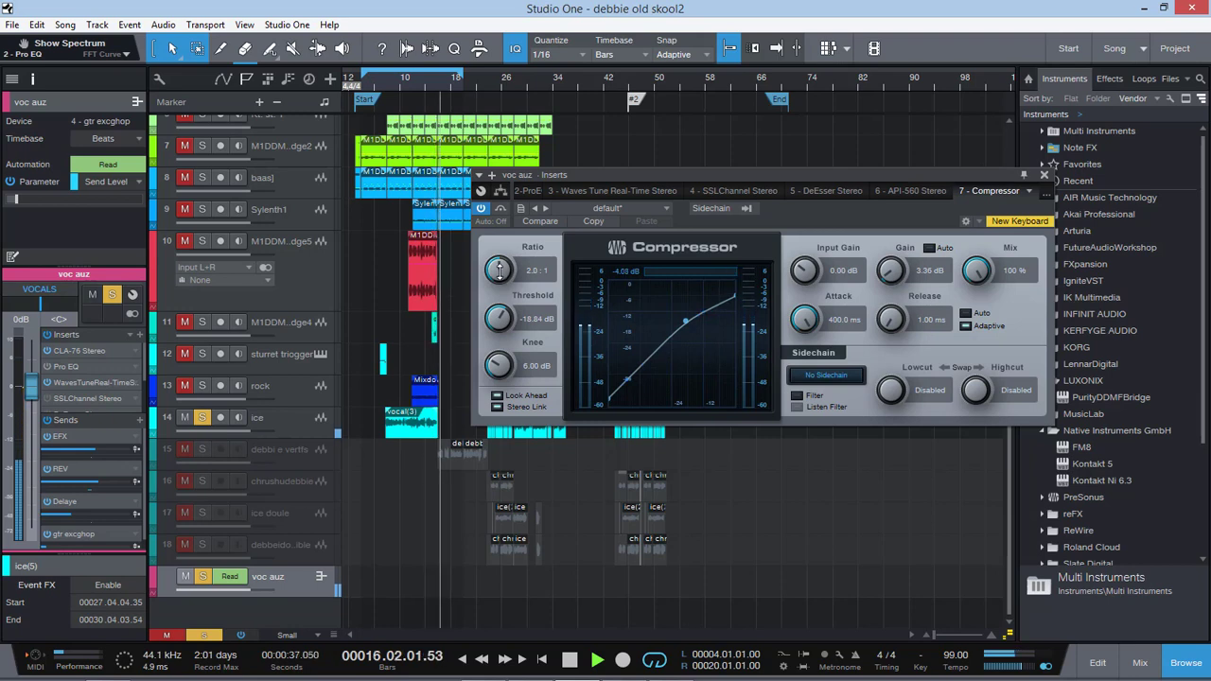
Replay the vocal and lower the Compressor's knee to 0.10 dB, stopping playback once it is set.
left_click(405, 80)
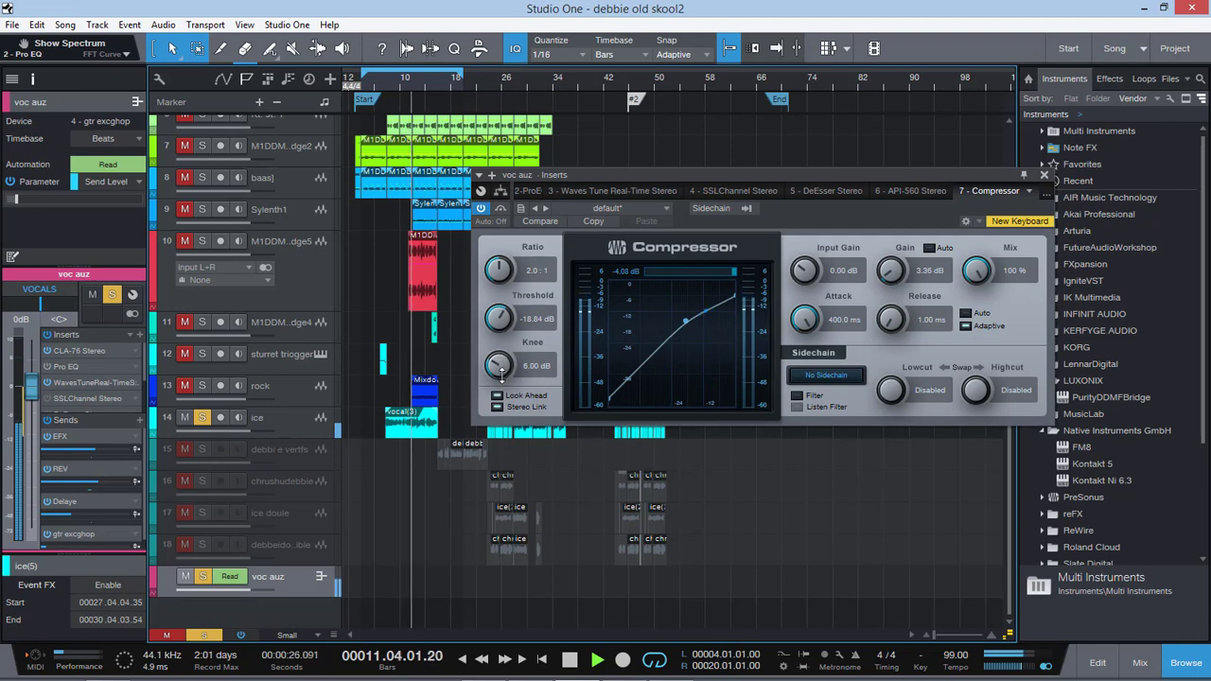
left_click_drag(502, 372, 526, 468)
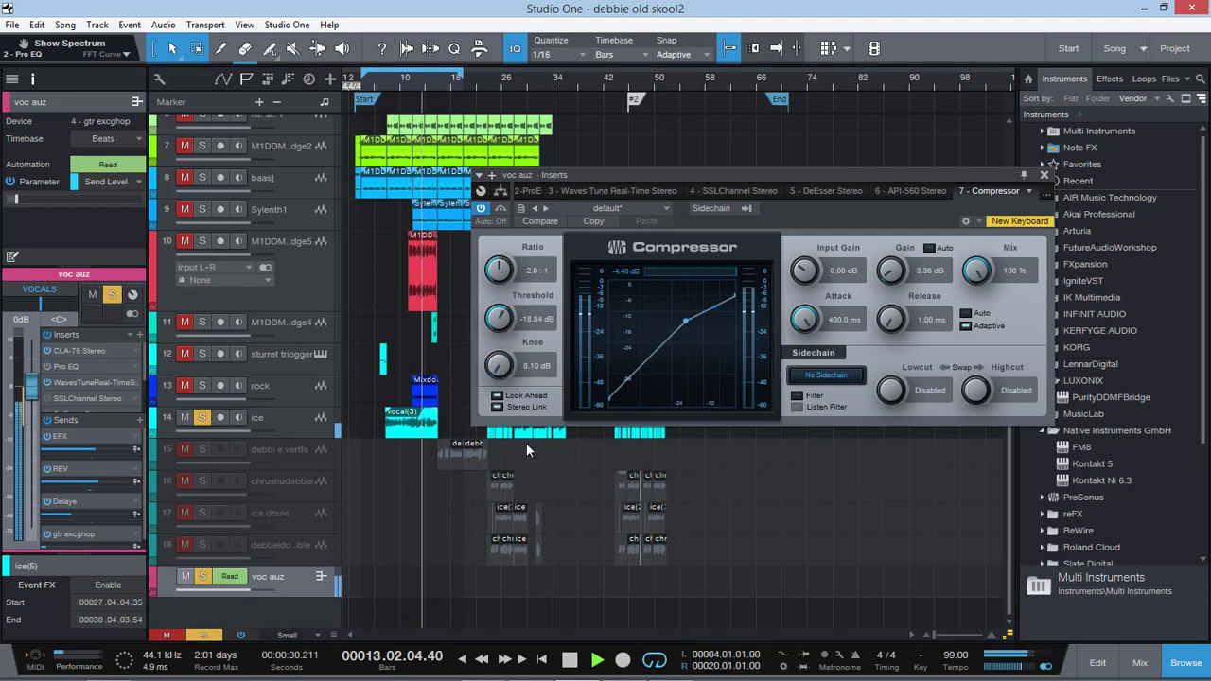
key("space")
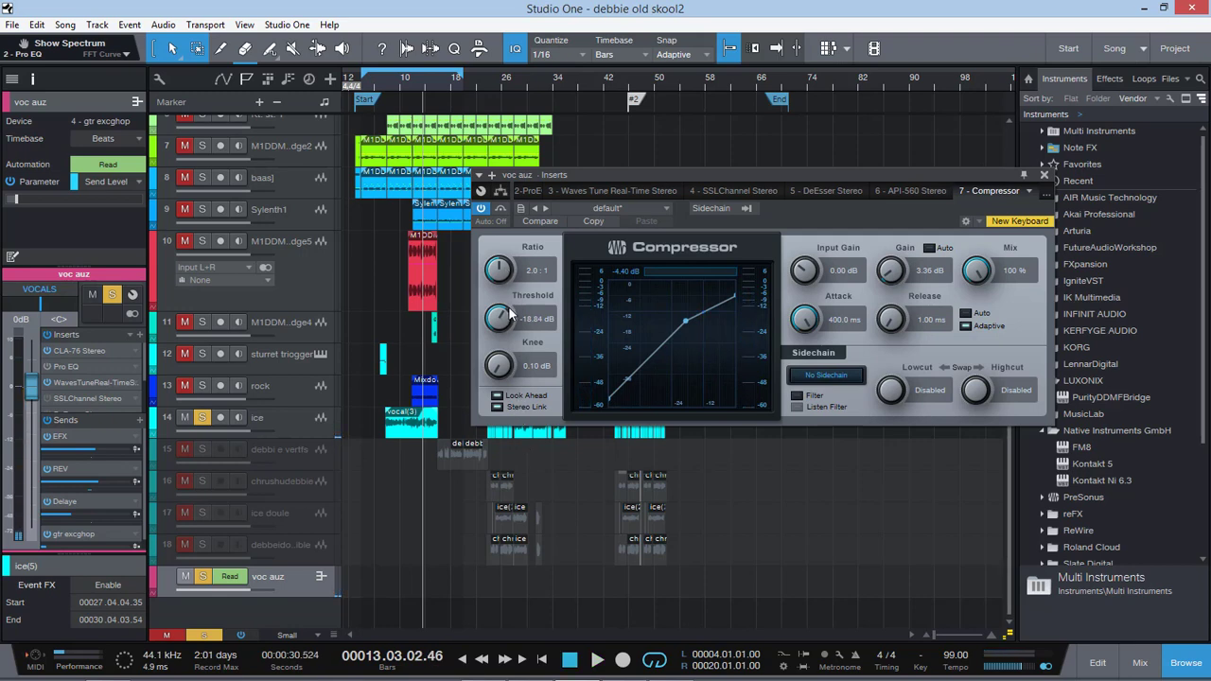
While replaying the vocal, lower the Compressor's ratio to 1.8:1 and on to 1.7:1, and set the threshold to -19.08 dB.
left_click(404, 83)
key("space")
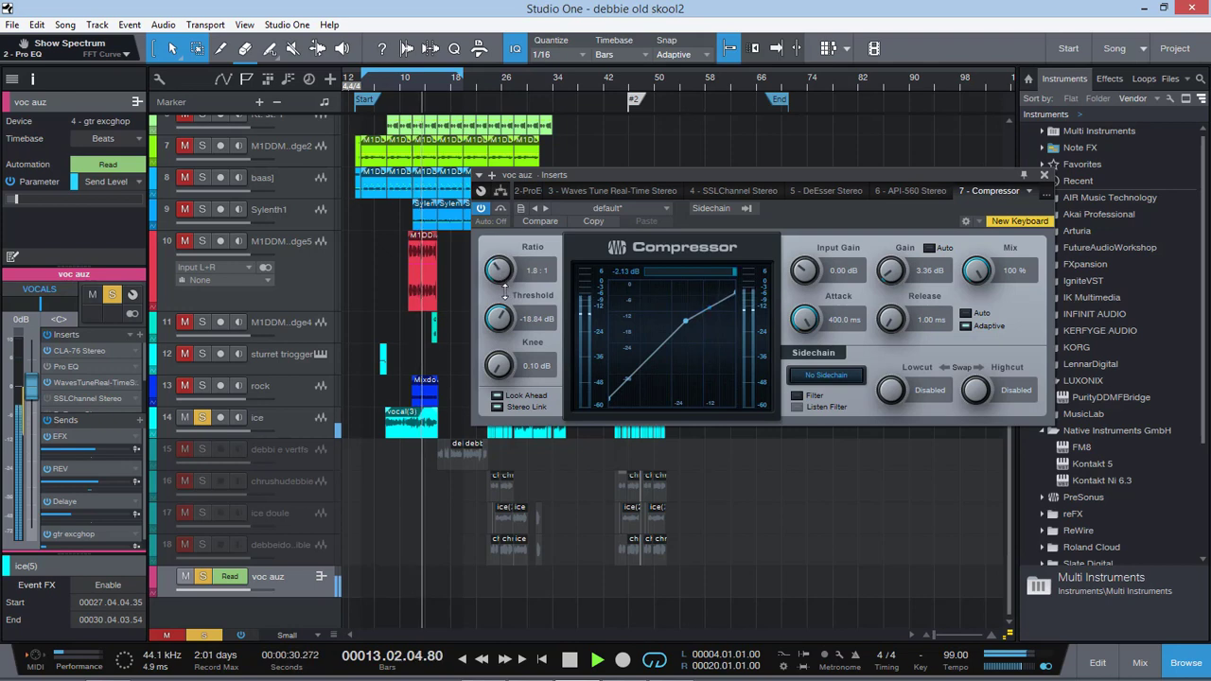
key("space")
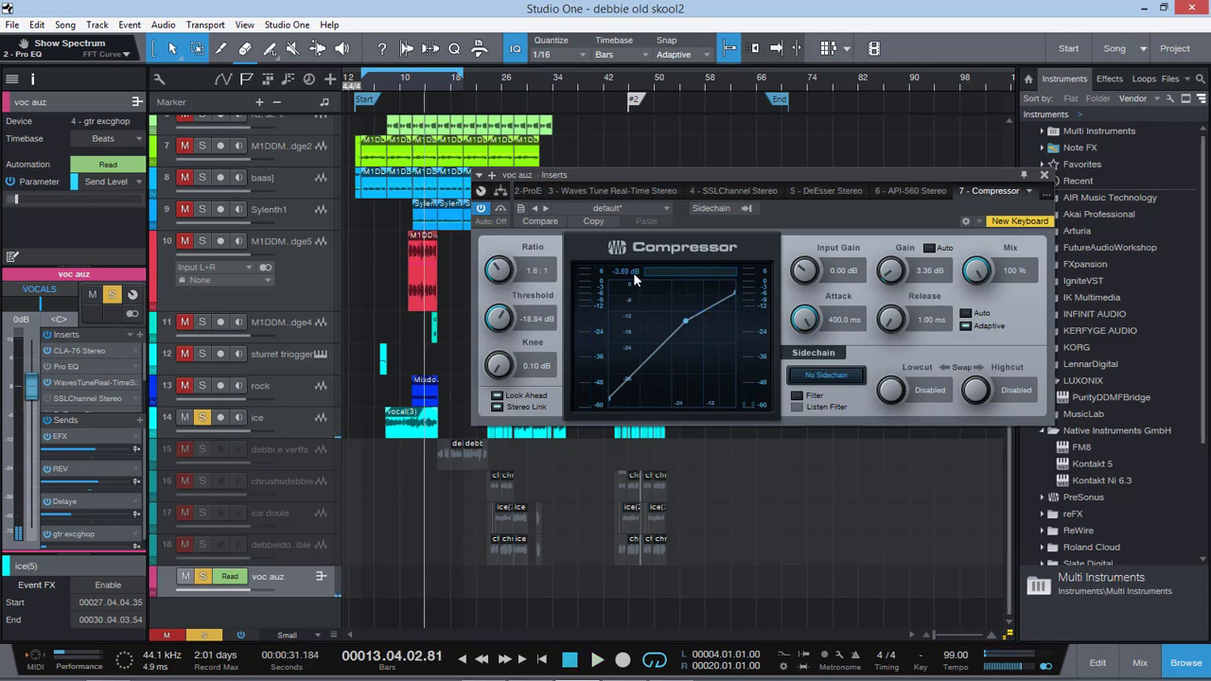
left_click(400, 76)
key("space")
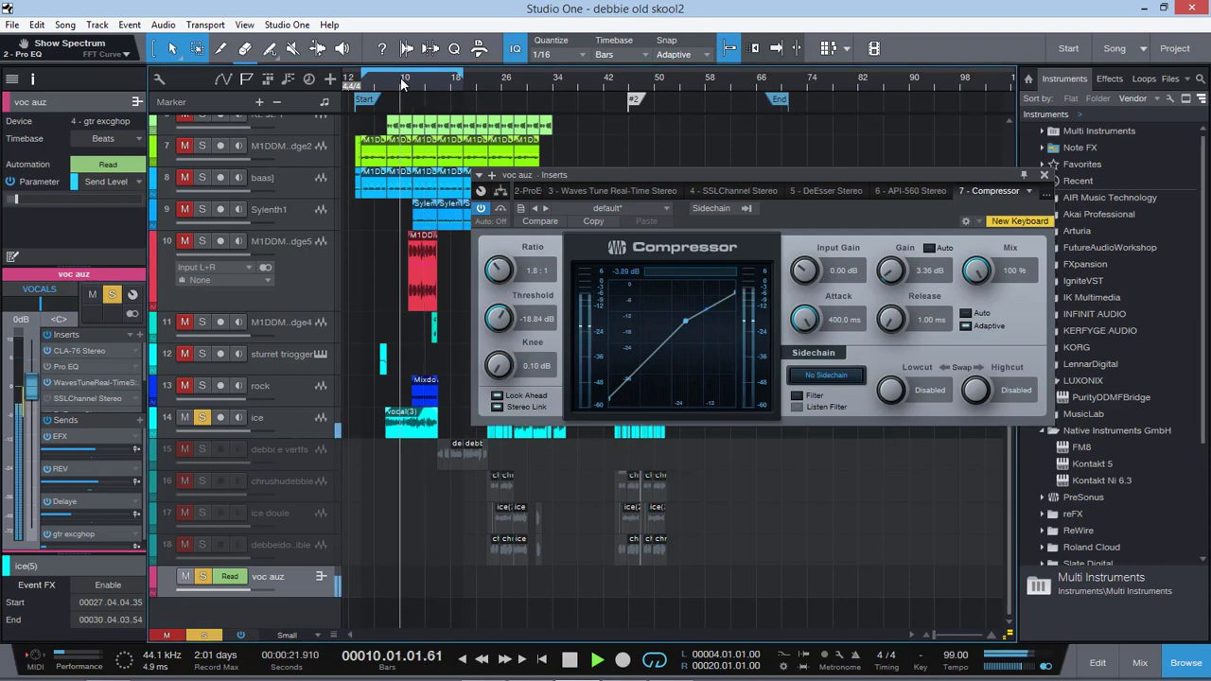
left_click_drag(502, 268, 502, 271)
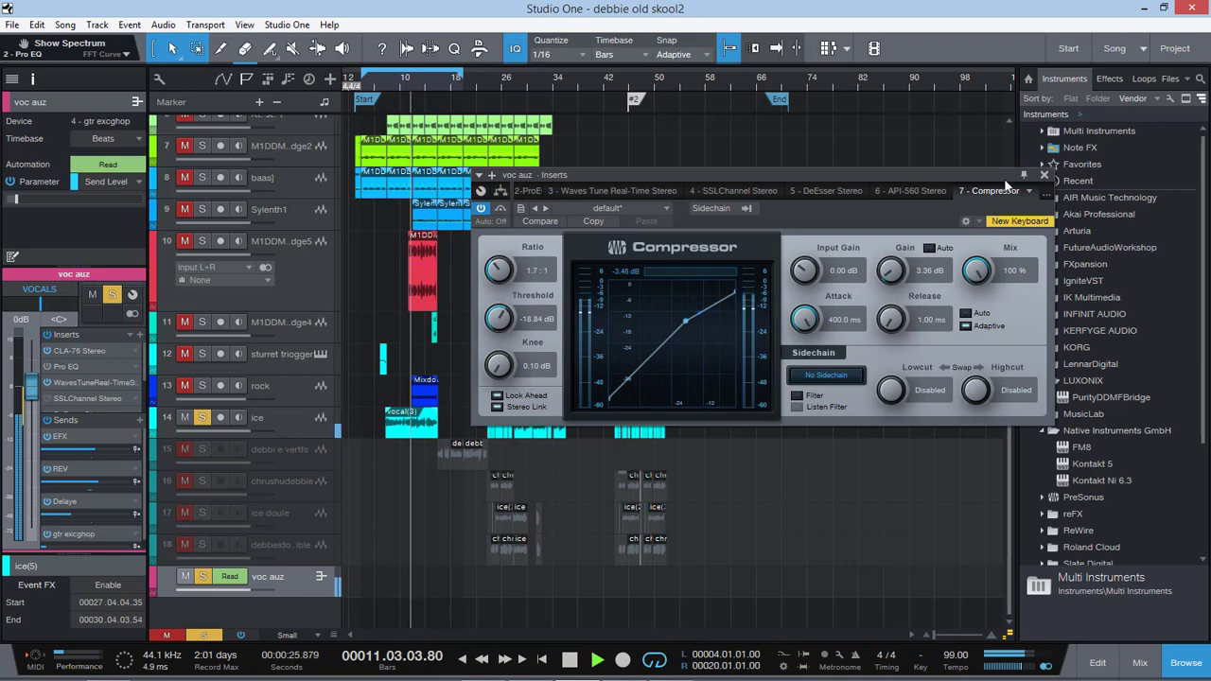
left_click_drag(979, 174, 933, 158)
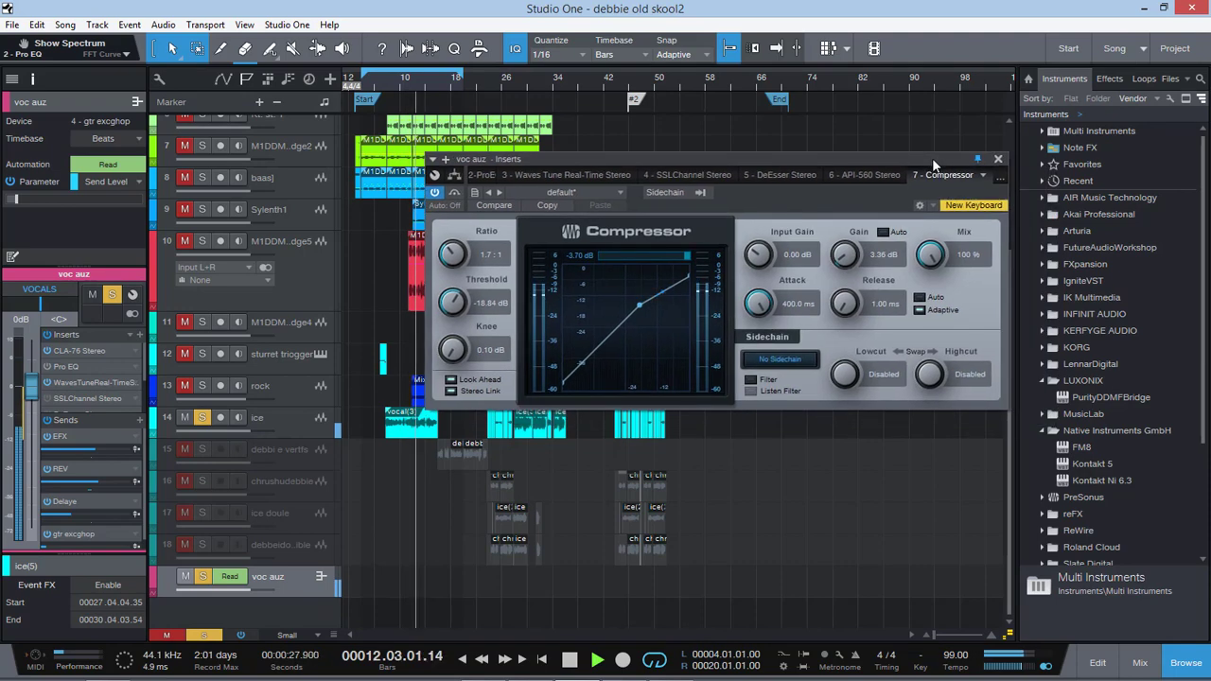
left_click_drag(454, 299, 457, 300)
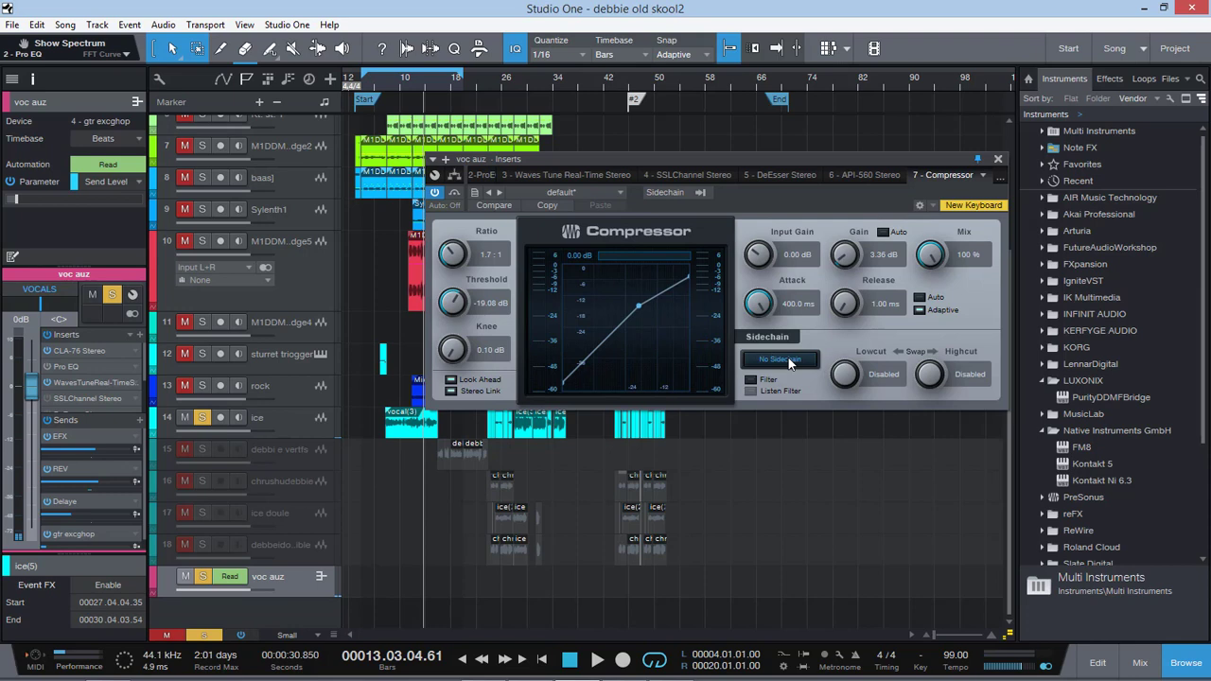
Turn on the Compressor's internal sidechain filter with the lowcut at 62.3 Hz and highcut off, and audition the vocal.
left_click(751, 380)
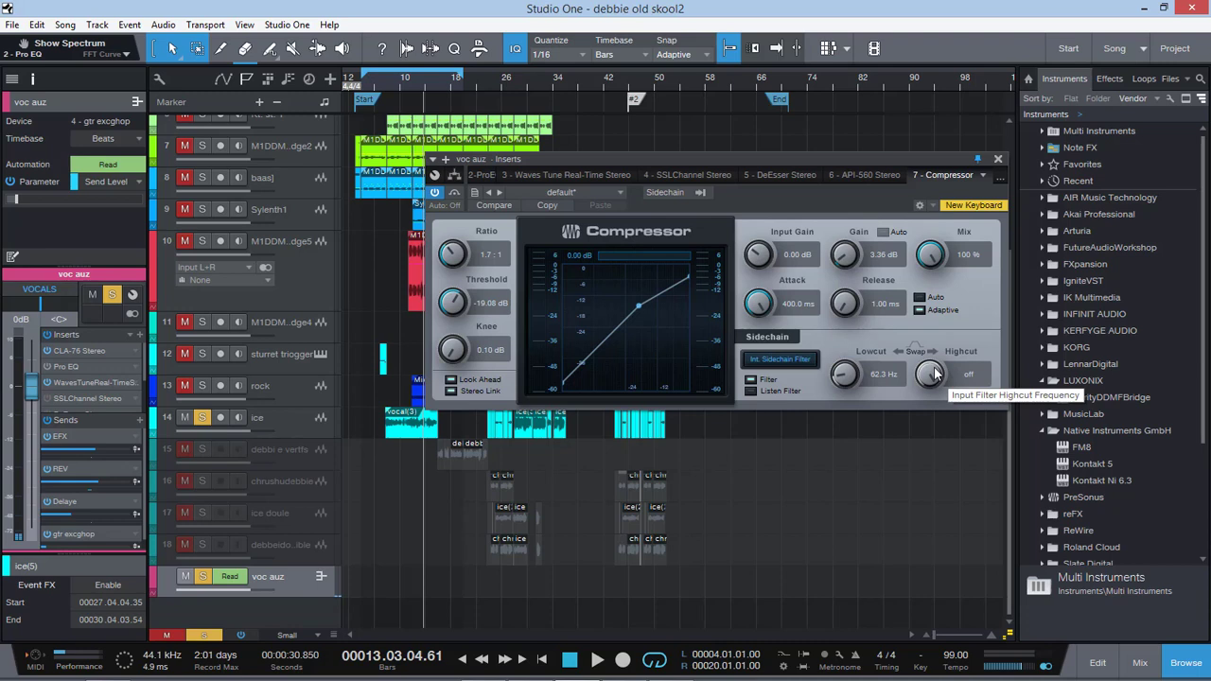
key("space")
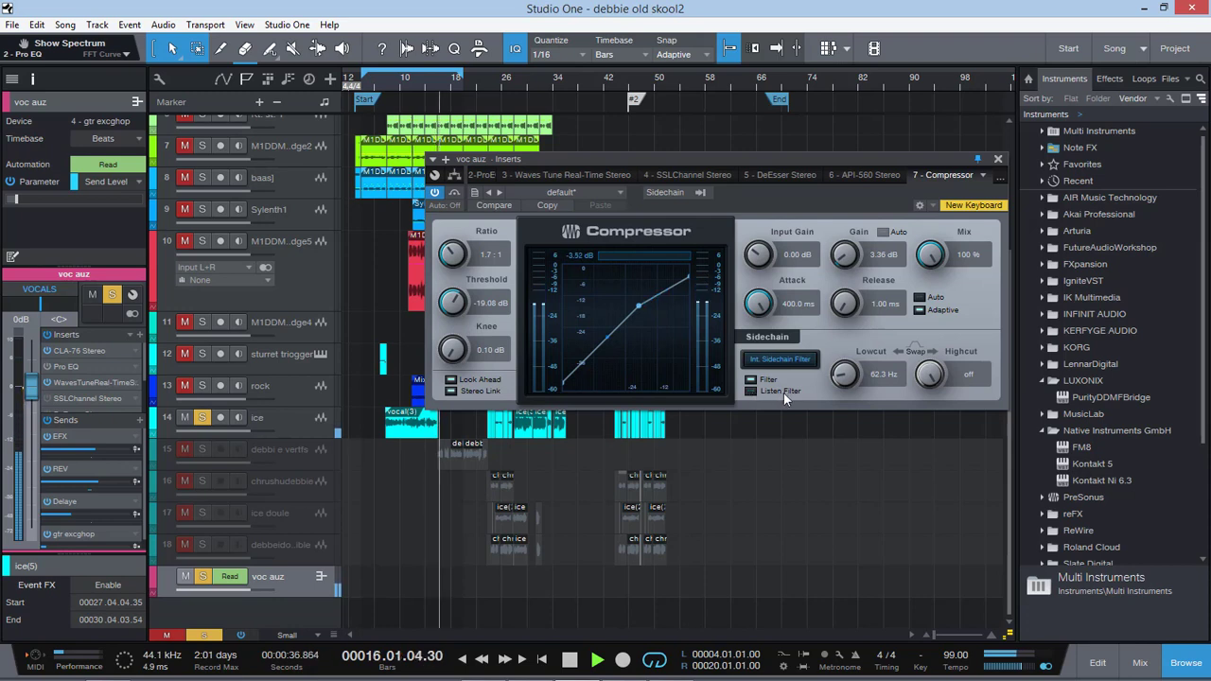
key("space")
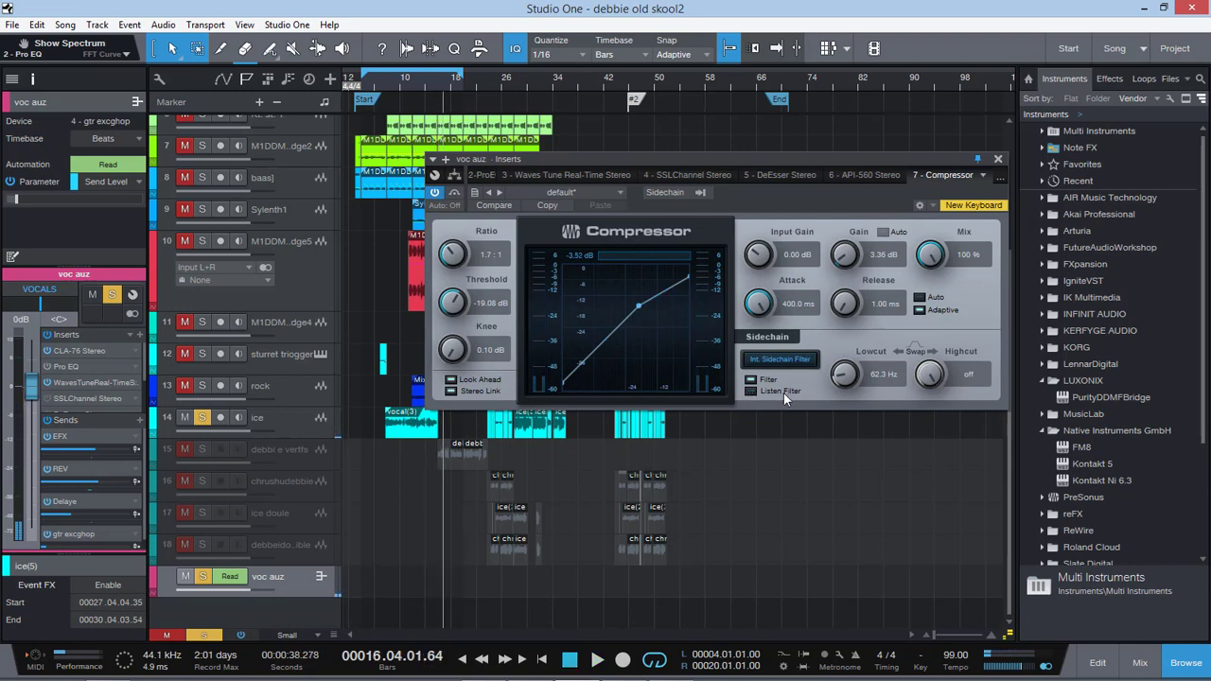
Open the CLA-76 from the voc auz inserts in the console beside the Compressor, bypass the CLA-76, and return to the arrangement.
left_click(1141, 662)
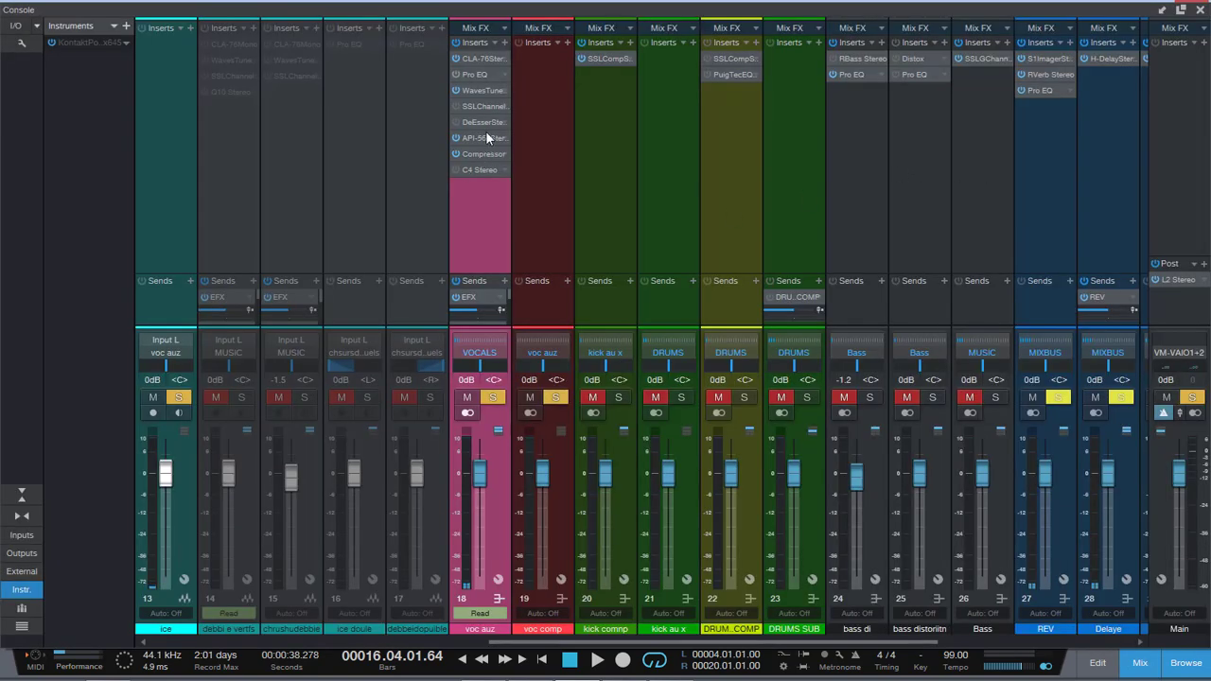
left_click(478, 58)
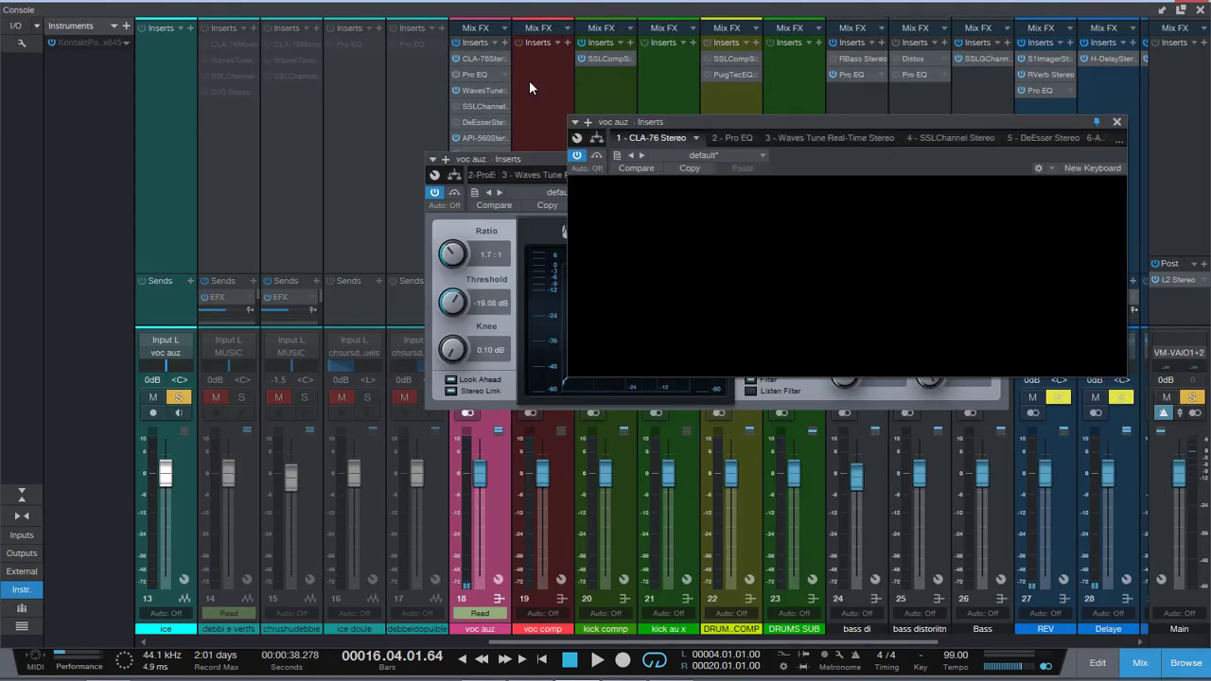
left_click(535, 165)
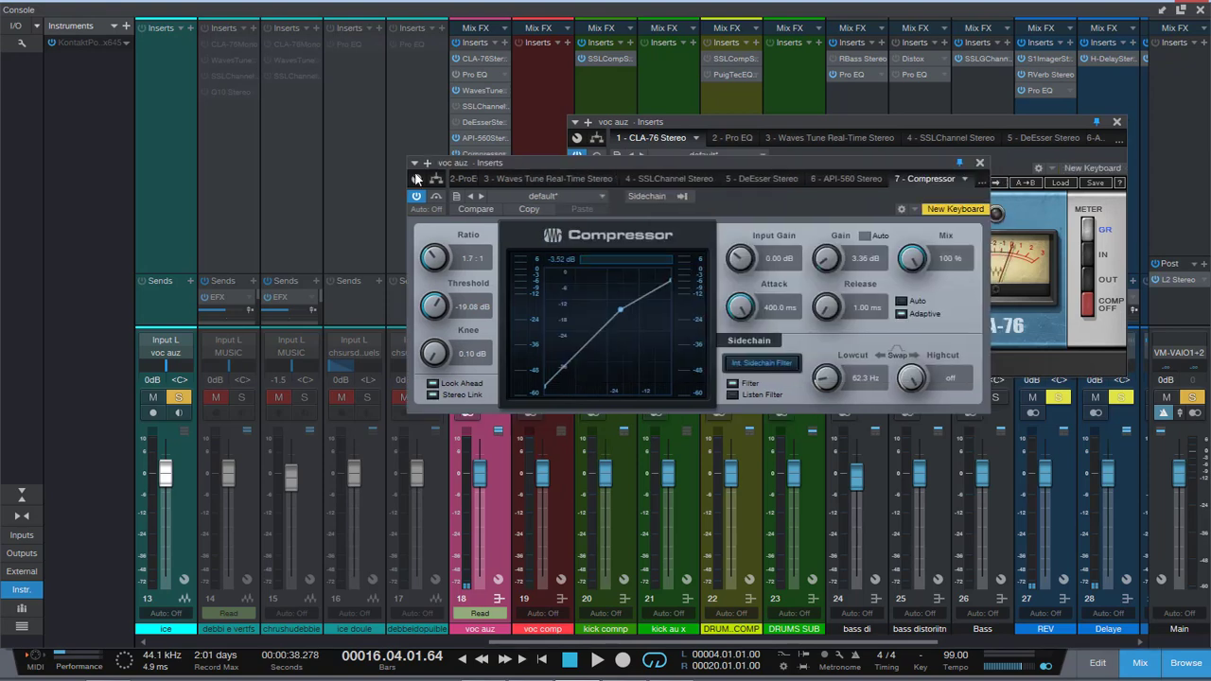
left_click(578, 157)
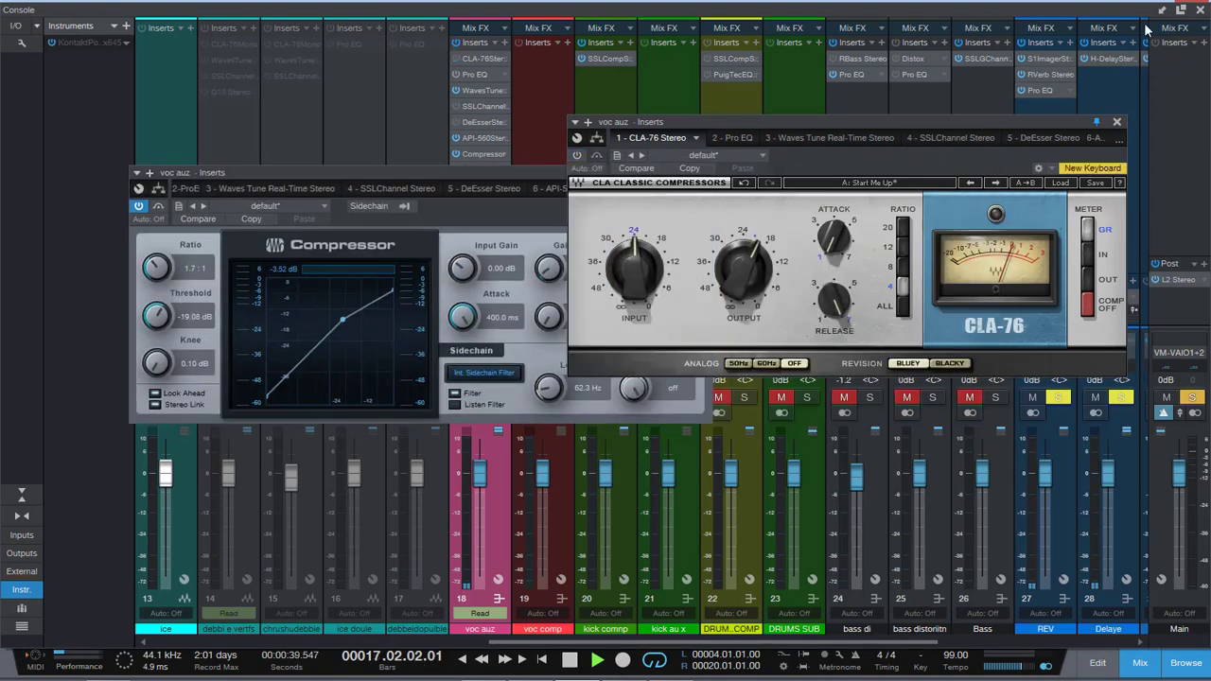
left_click(1199, 10)
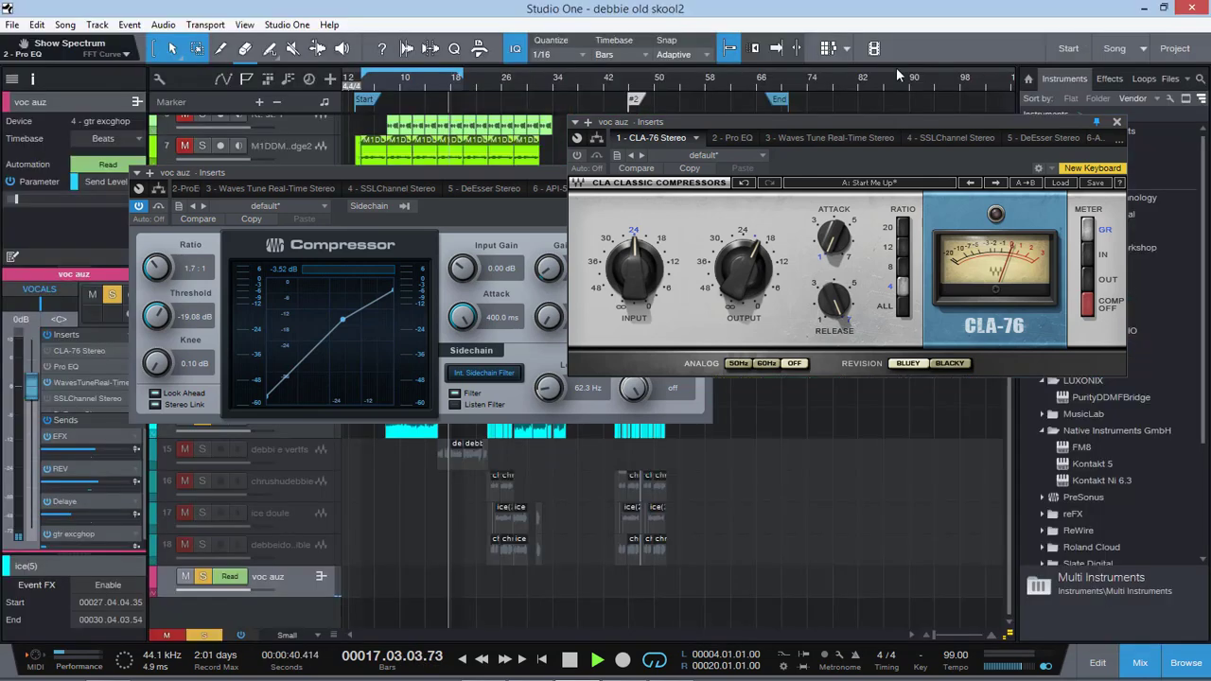
Replay the vocal, lower the Compressor's threshold to -28.44 dB and raise its makeup gain to 10.32 dB.
left_click(400, 85)
left_click_drag(451, 171, 403, 163)
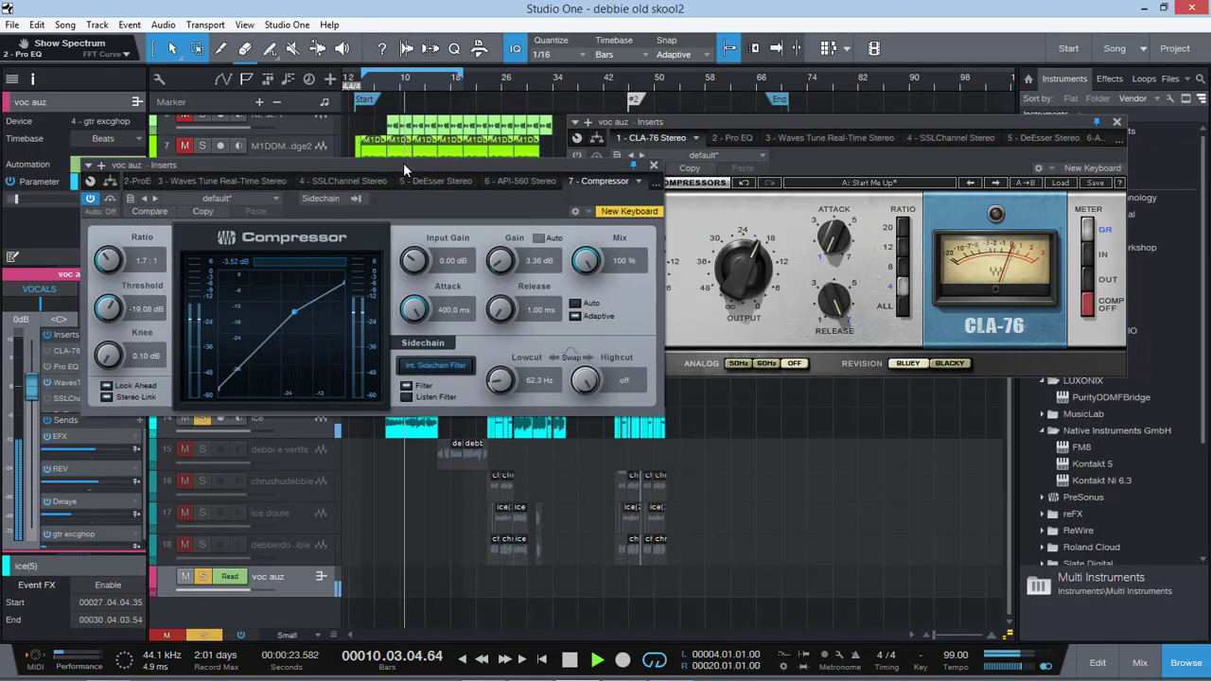
left_click_drag(510, 262, 510, 249)
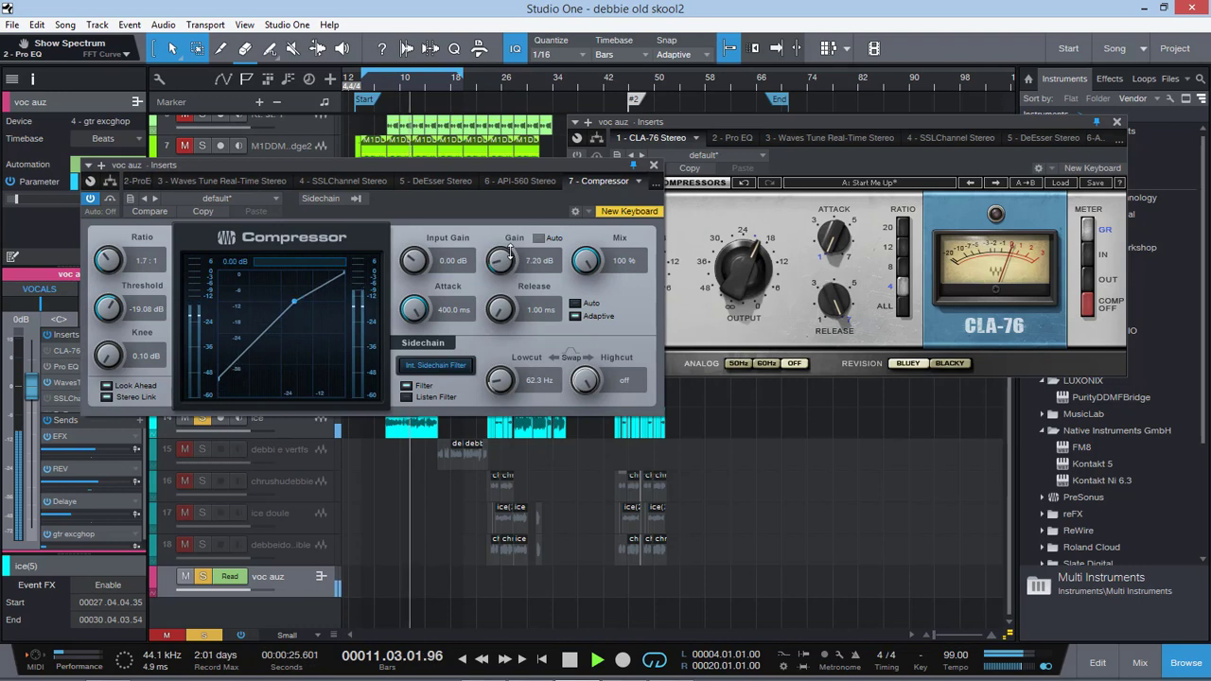
left_click_drag(108, 303, 108, 326)
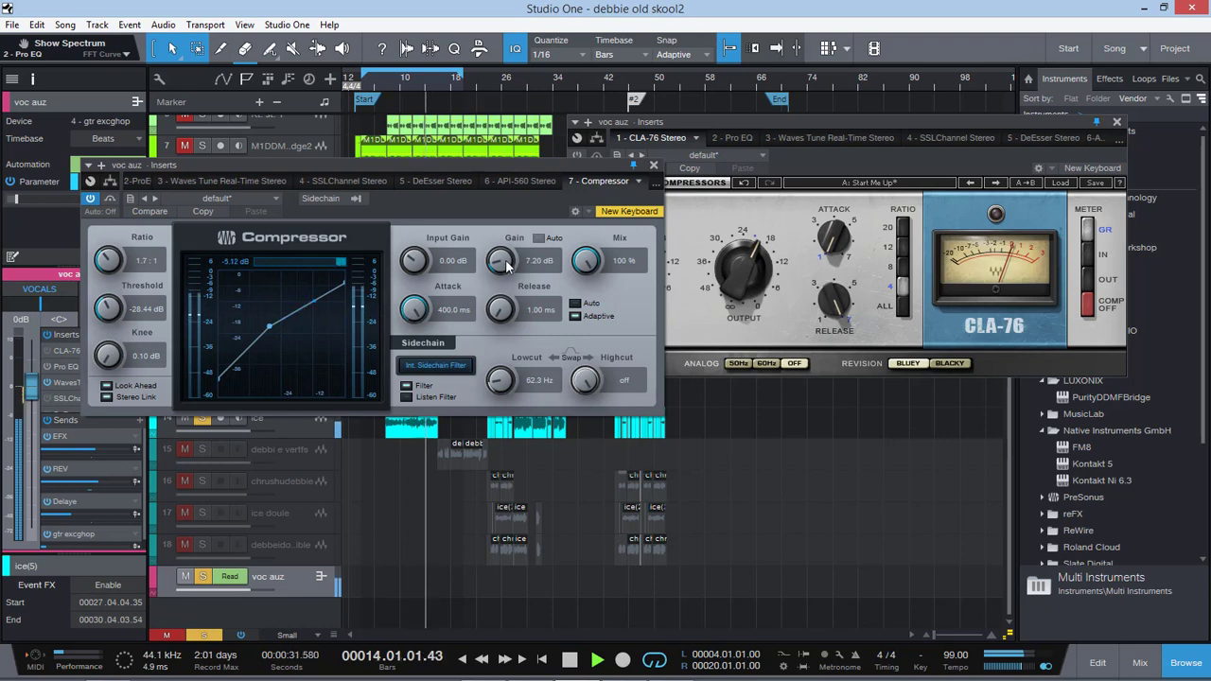
left_click_drag(506, 262, 508, 254)
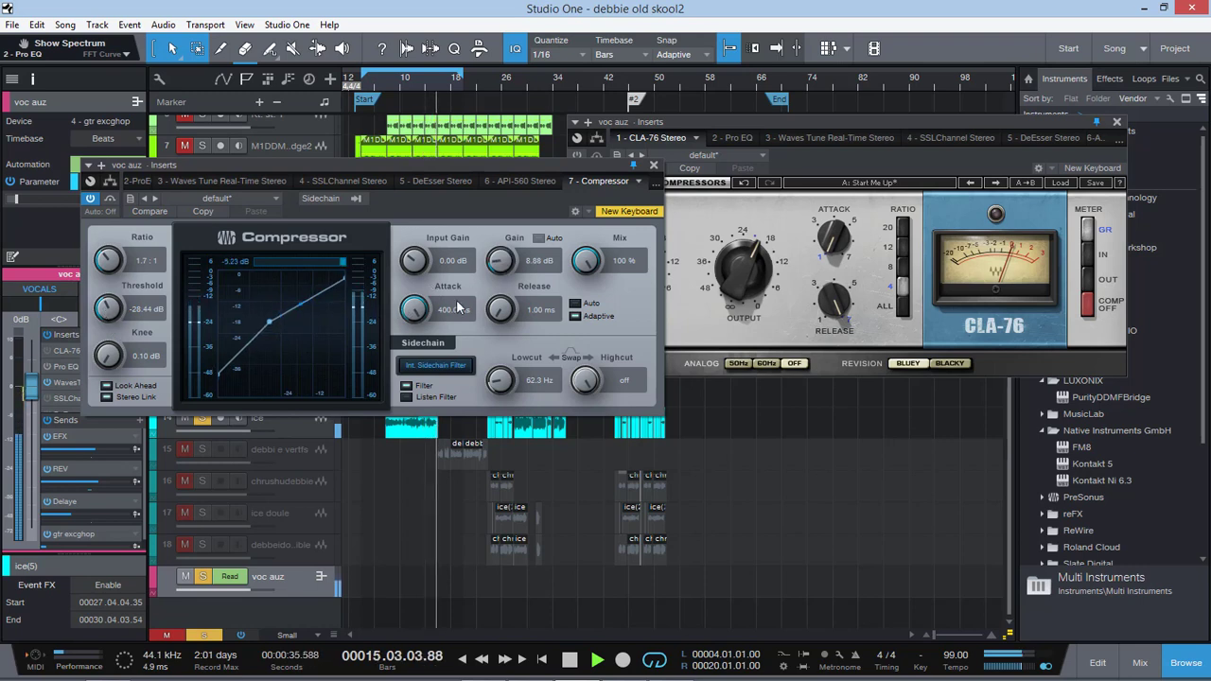
key("space")
left_click_drag(506, 258, 506, 248)
key("space")
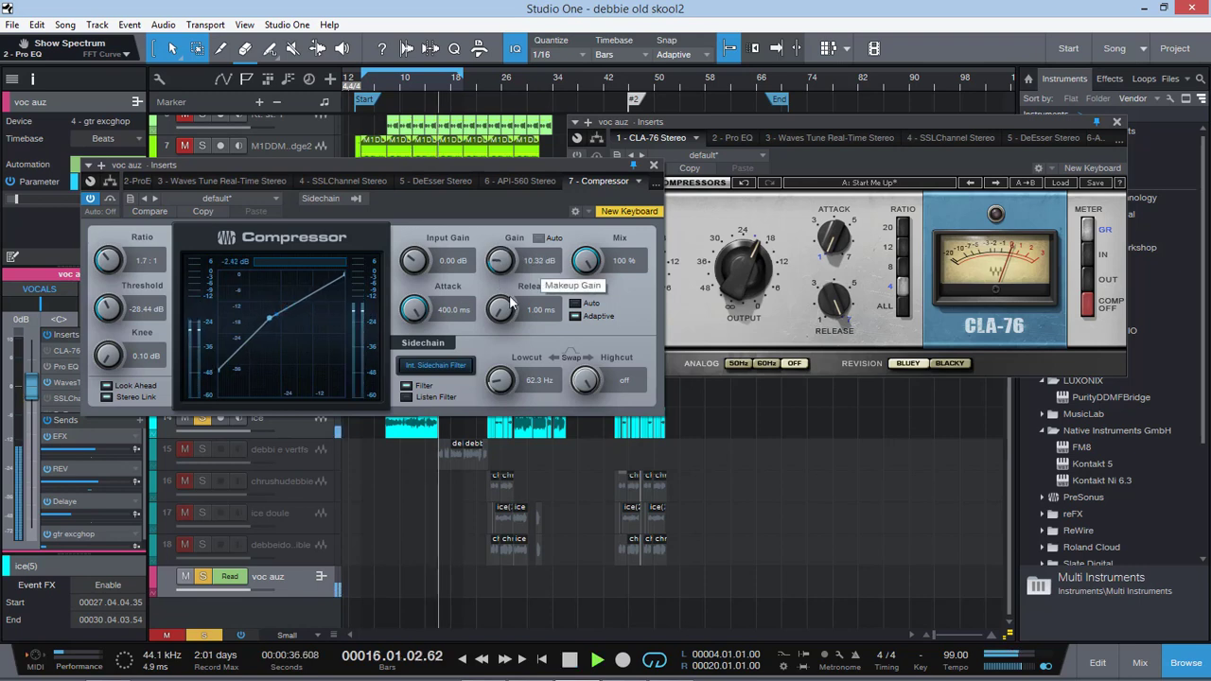
Switch the Compressor's sidechain lowcut off, disable the sidechain filter, and replay the vocal.
left_click_drag(500, 380, 502, 407)
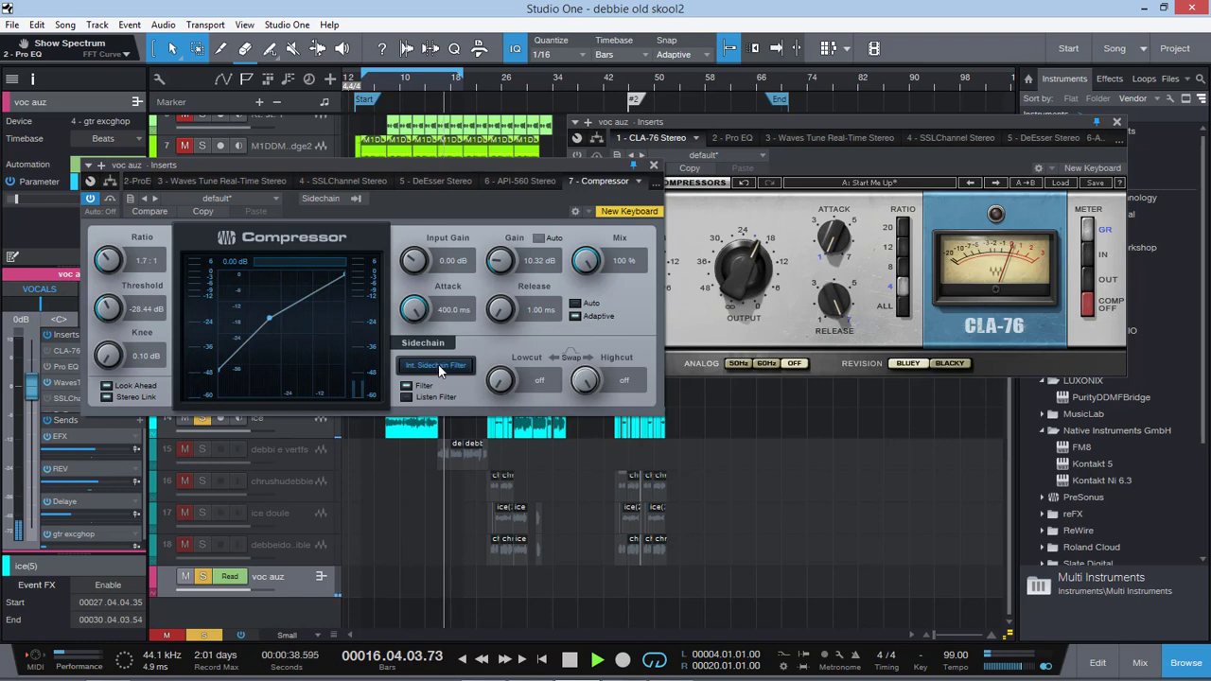
left_click(409, 387)
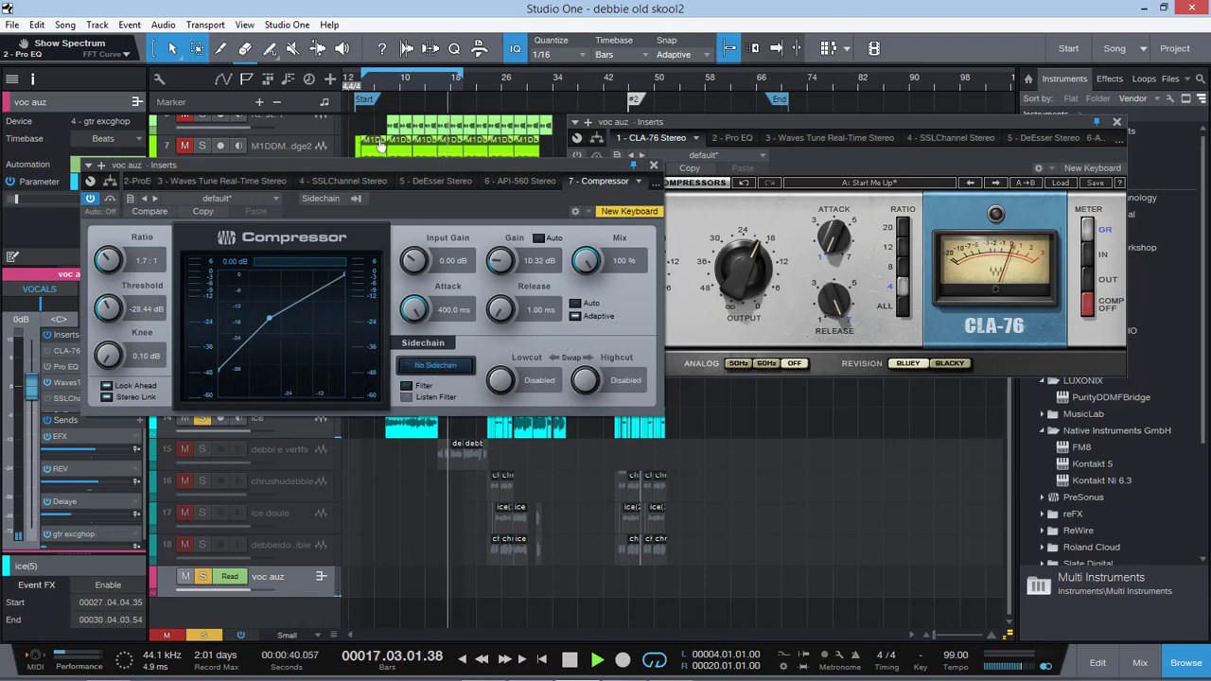
left_click(394, 82)
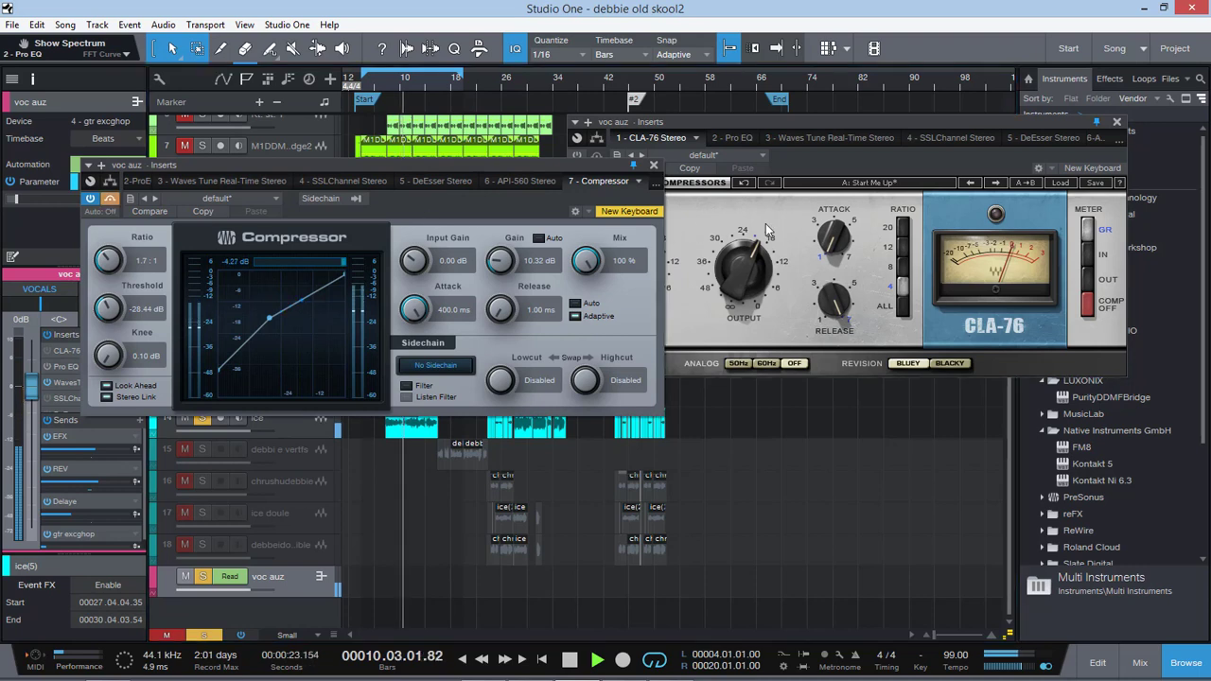
Reactivate the CLA-76 and bypass the Compressor to compare them during playback, stopping and closing the CLA-76 window at the end.
left_click(574, 153)
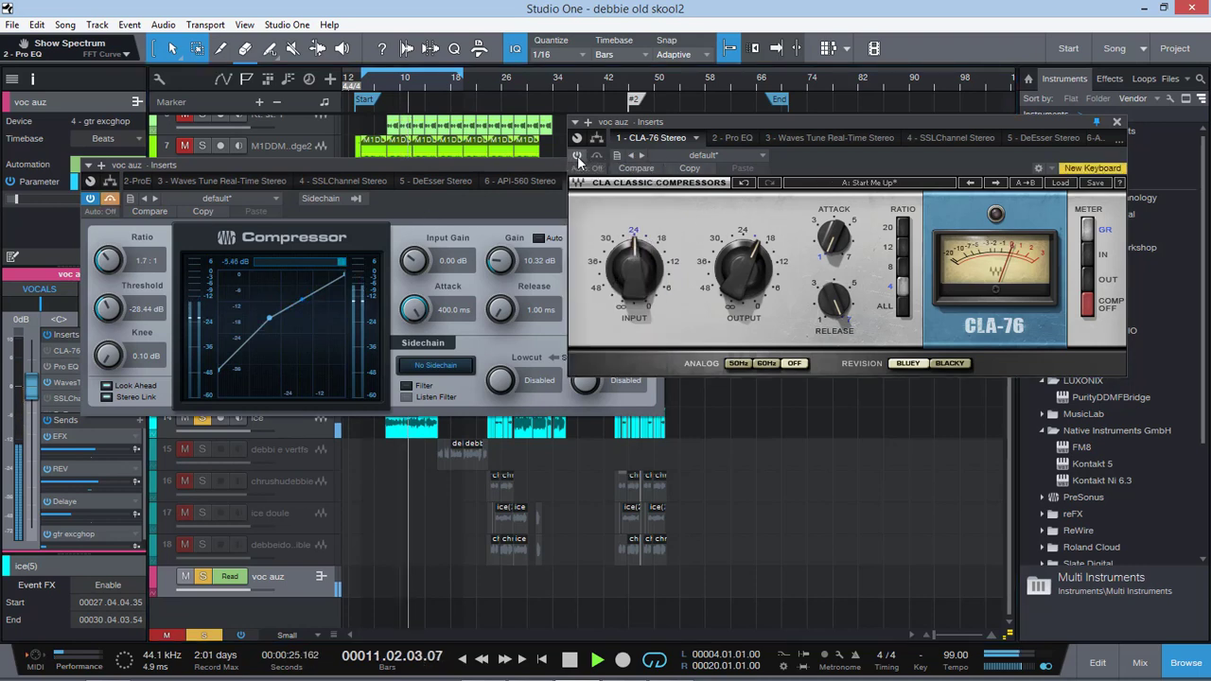
left_click(91, 201)
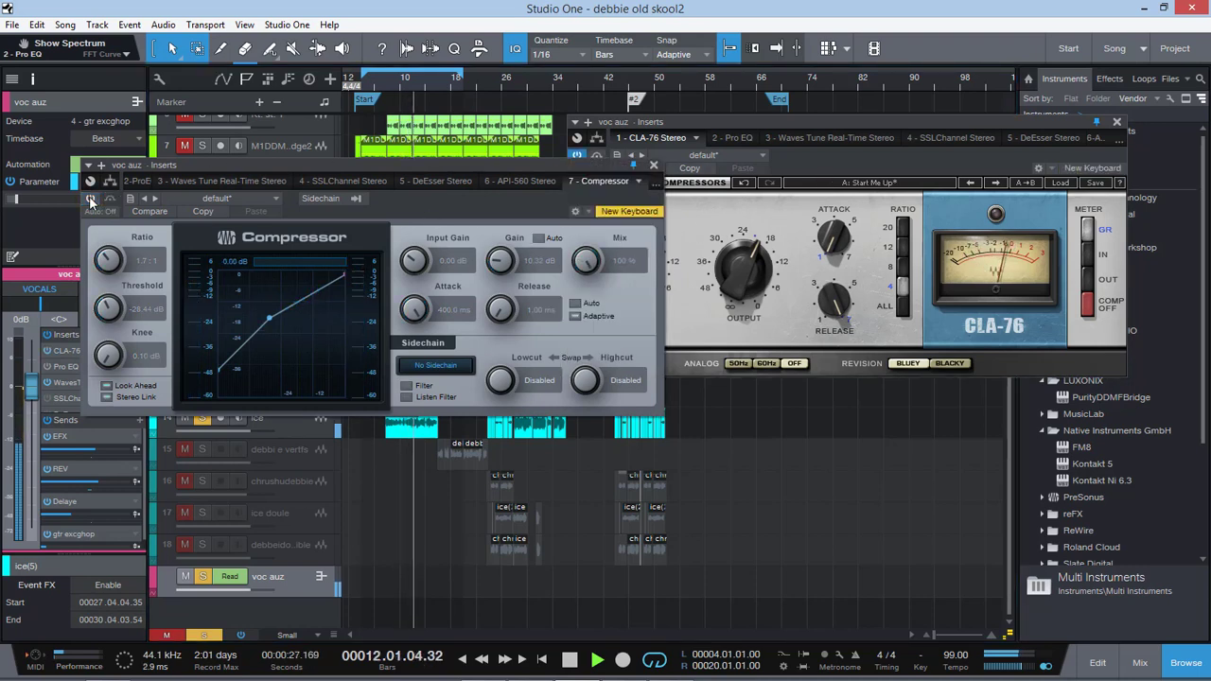
left_click(752, 208)
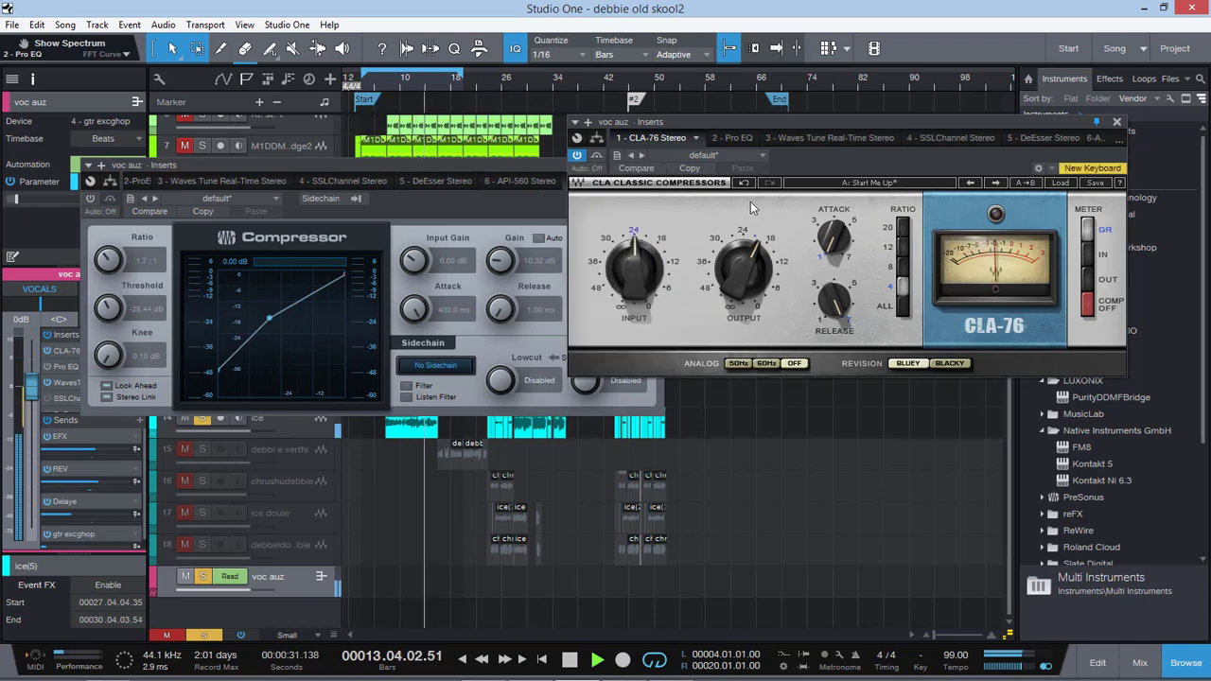
key("space")
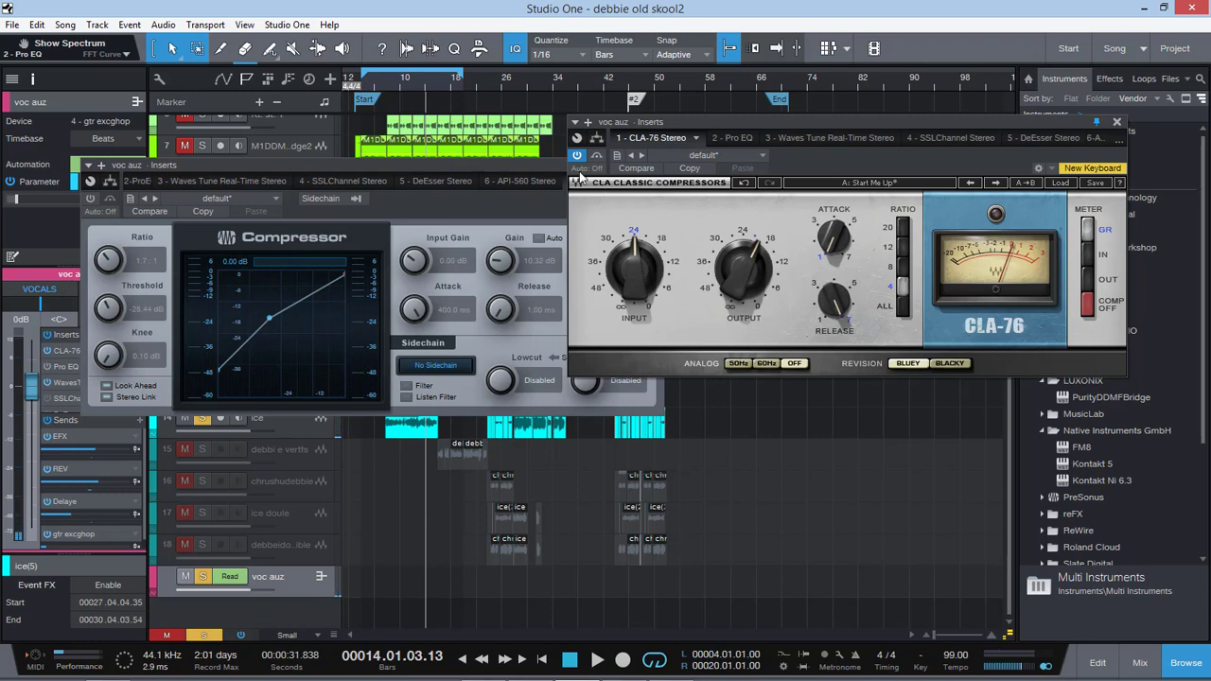
left_click(1118, 122)
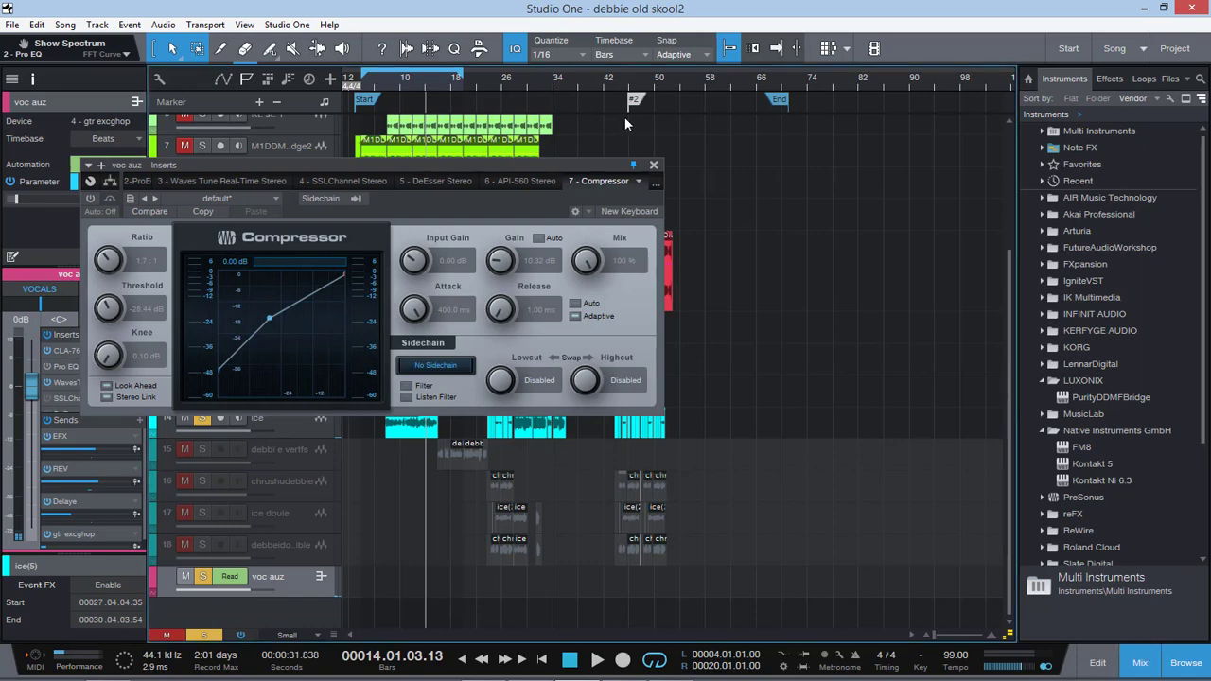
Activate and open the C4 Stereo insert on the voc auz bus, close the Compressor window, and return to the arrangement.
key("F3")
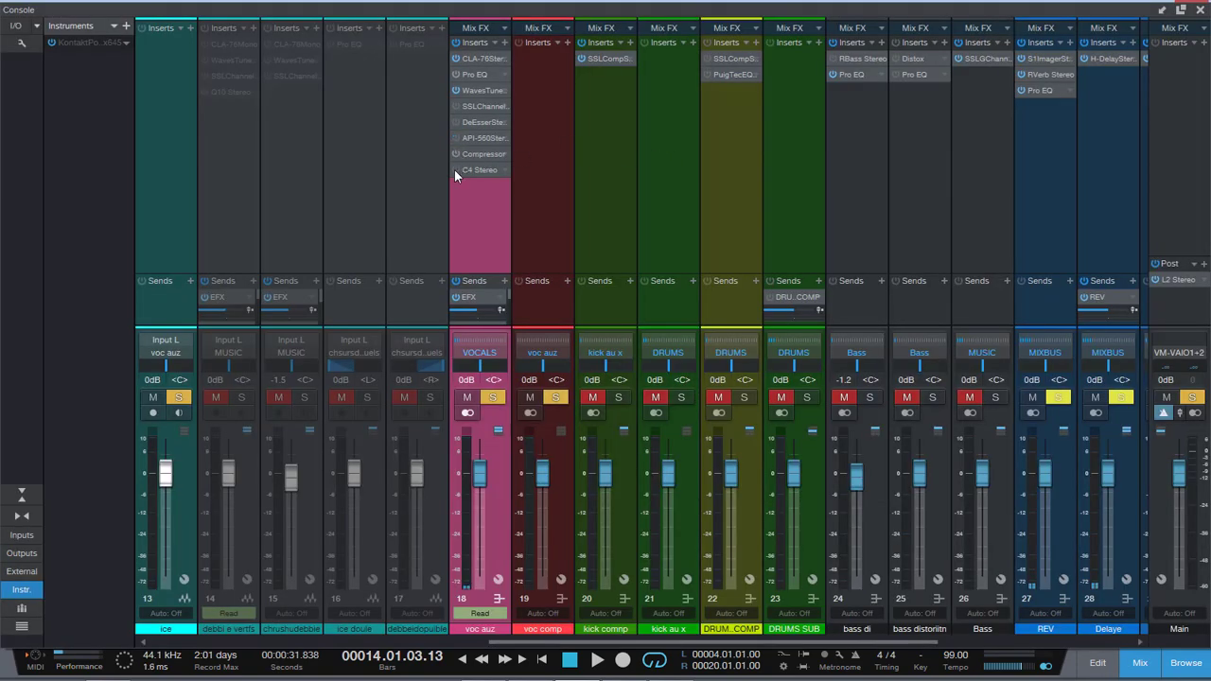
left_click(479, 167)
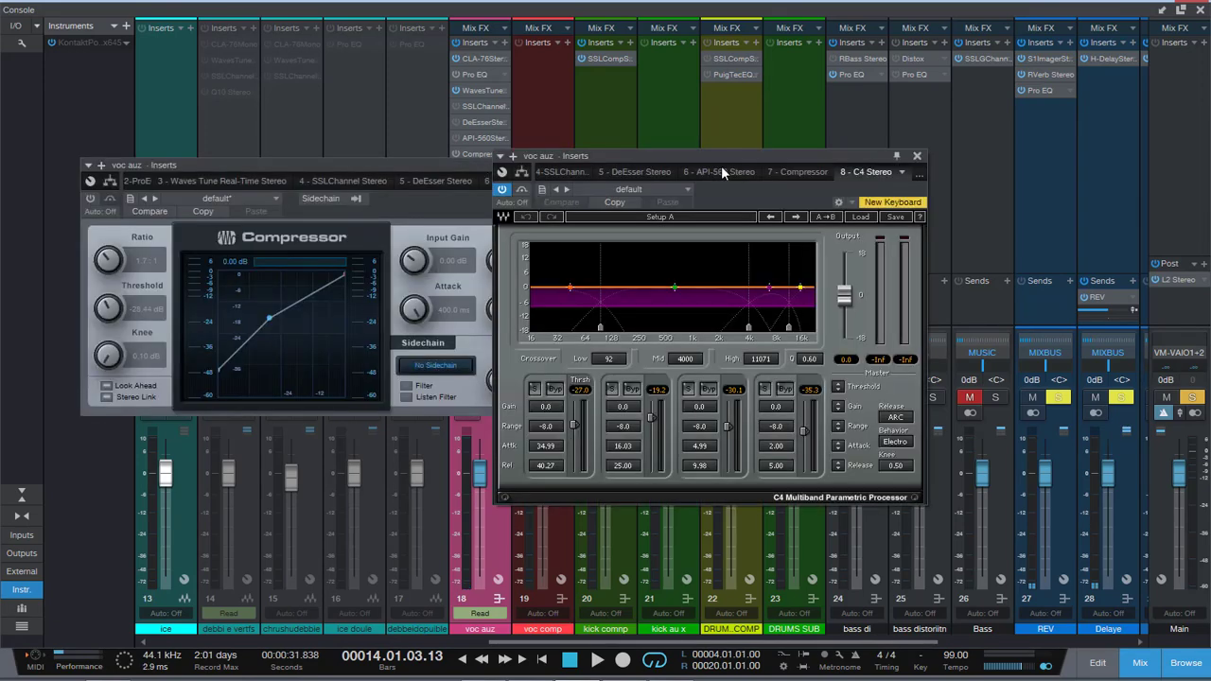
left_click_drag(749, 160, 887, 146)
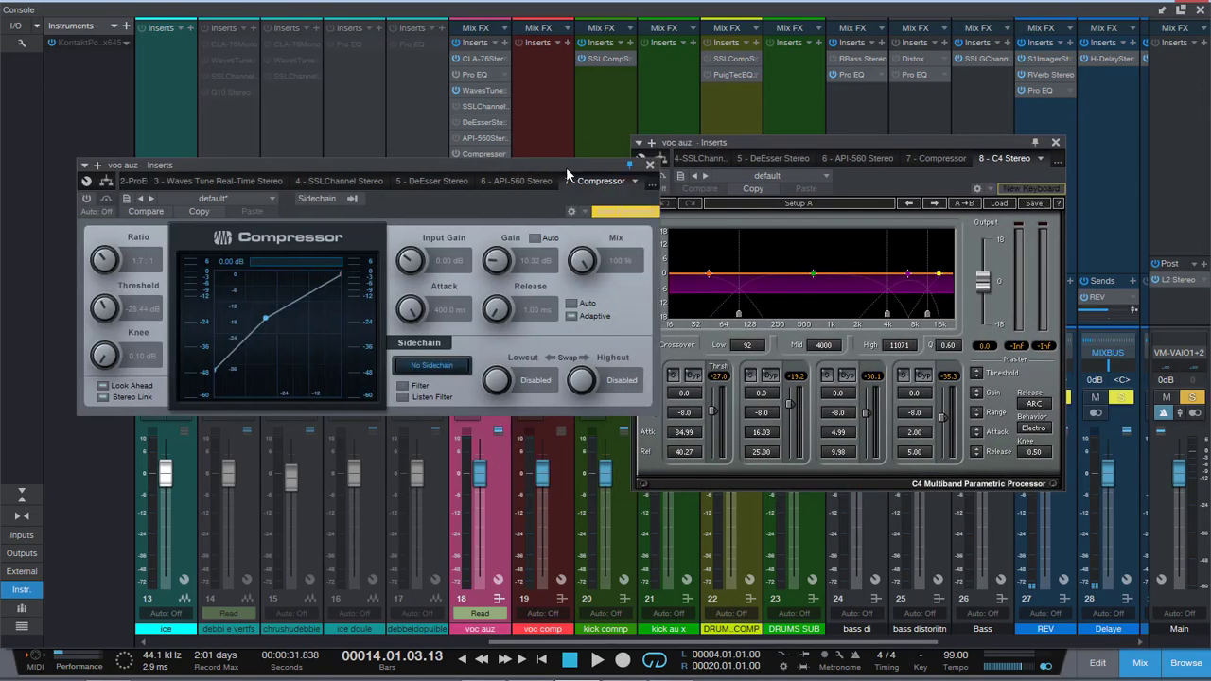
left_click_drag(566, 166, 509, 180)
left_click(594, 178)
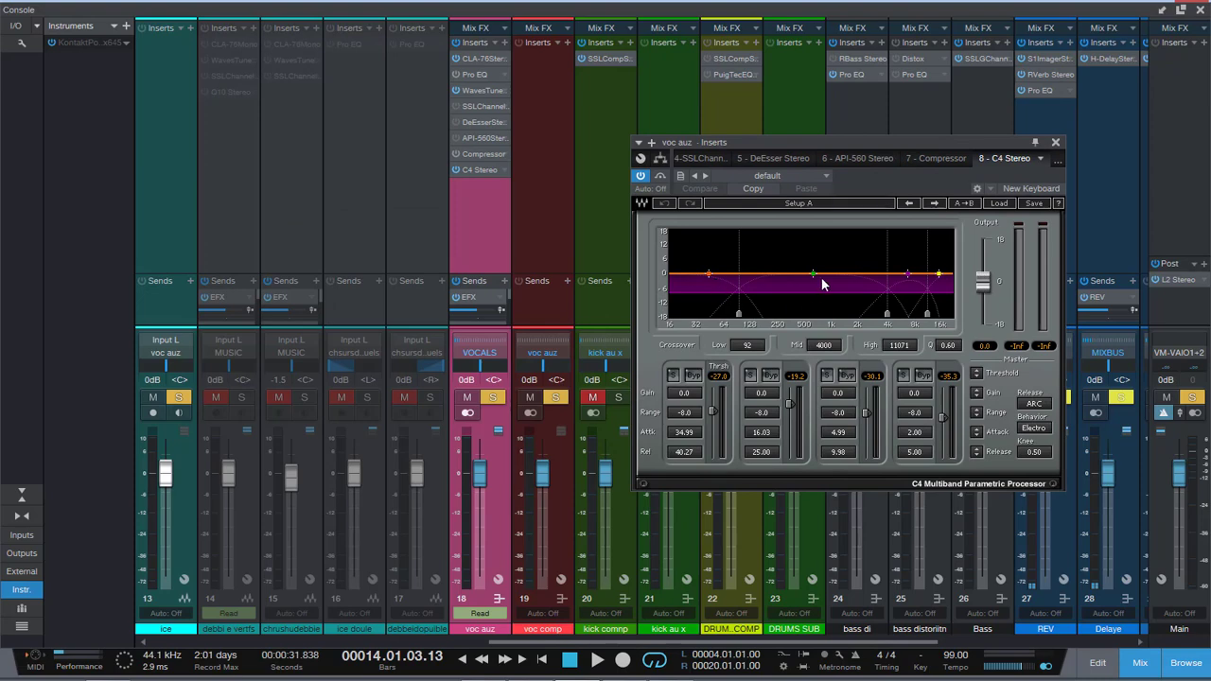
left_click(1201, 14)
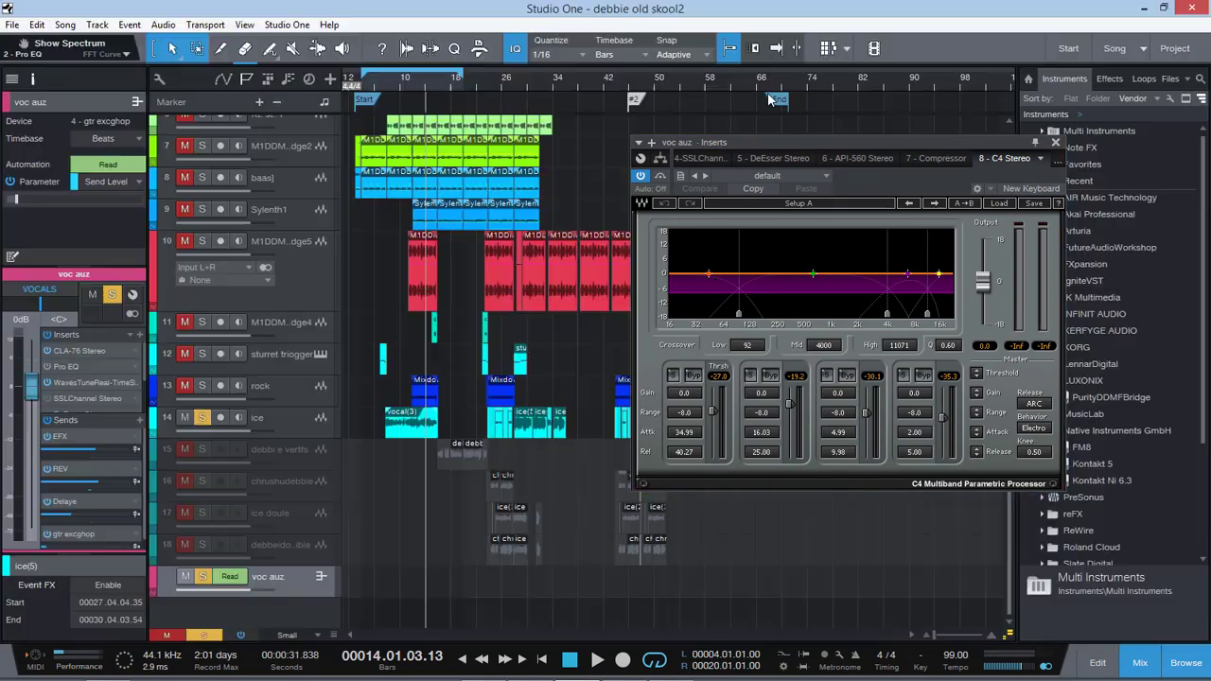
Set the range of the C4's lowest band to -6.6 and audition that band soloed while playing from bar 11.
left_click(414, 88)
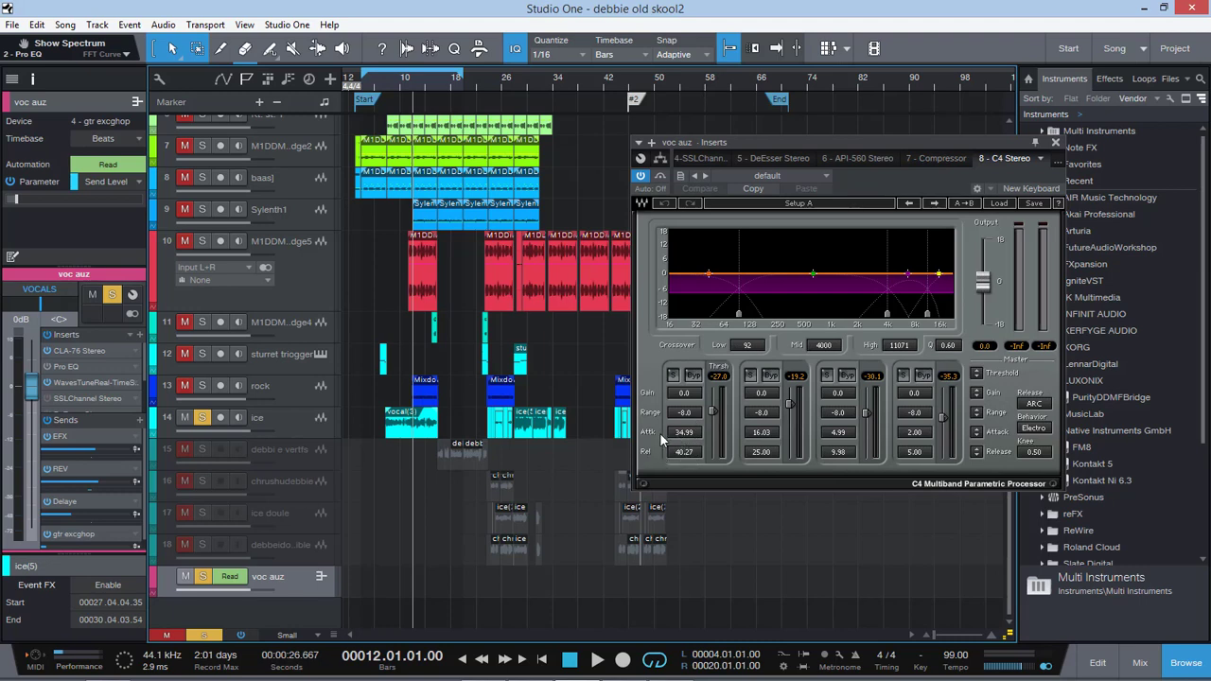
left_click(715, 414)
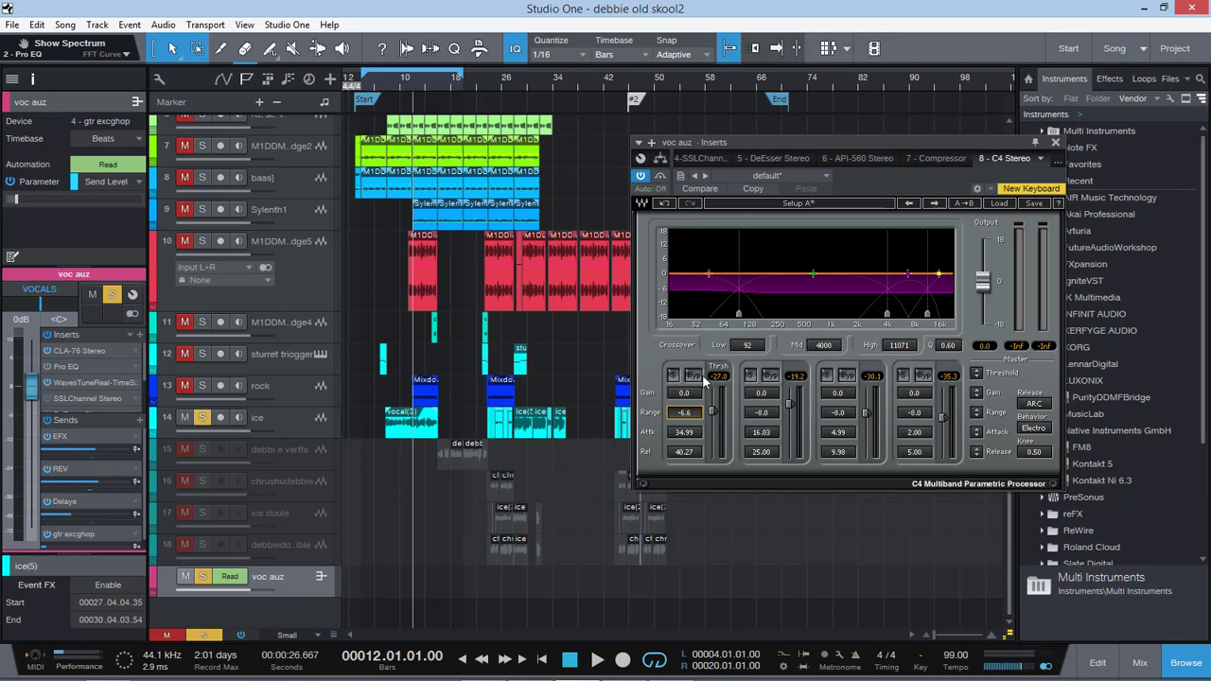
left_click(408, 82)
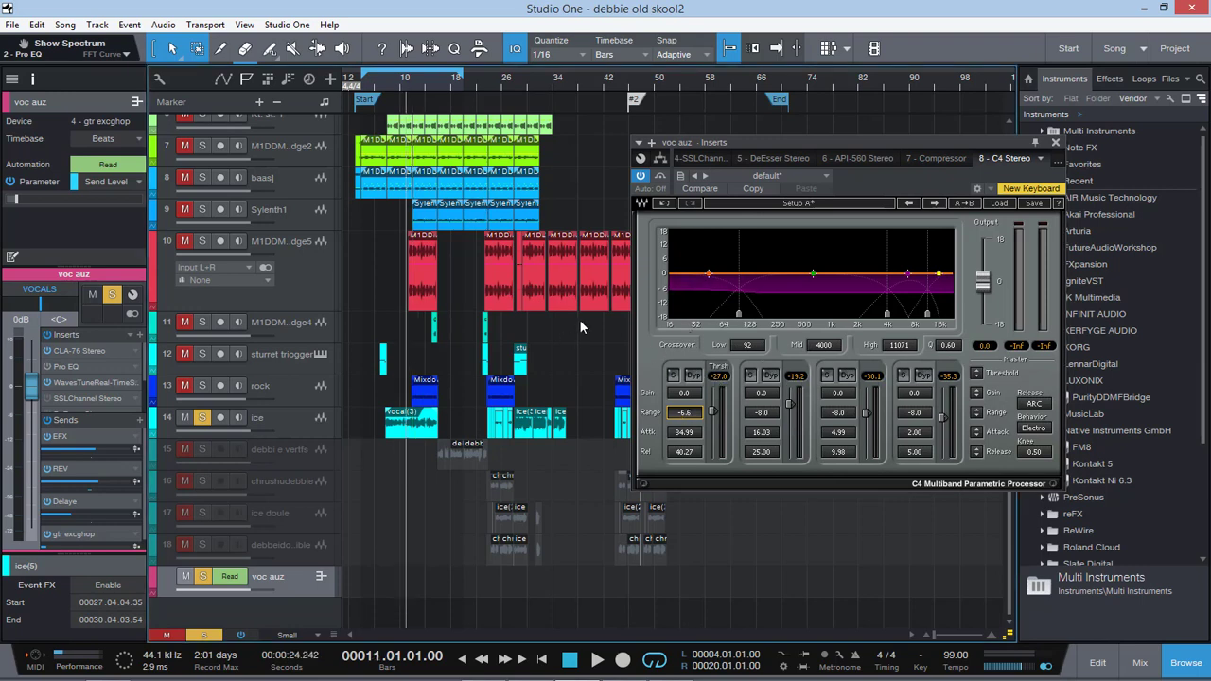
key("space")
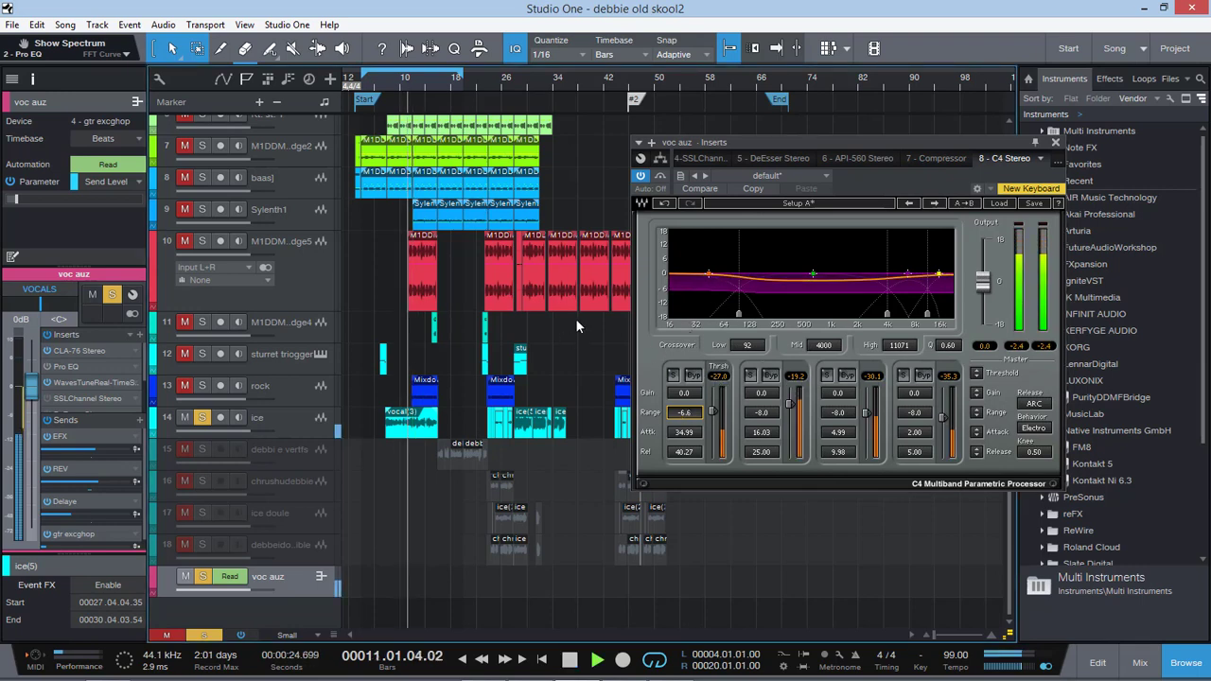
left_click(674, 375)
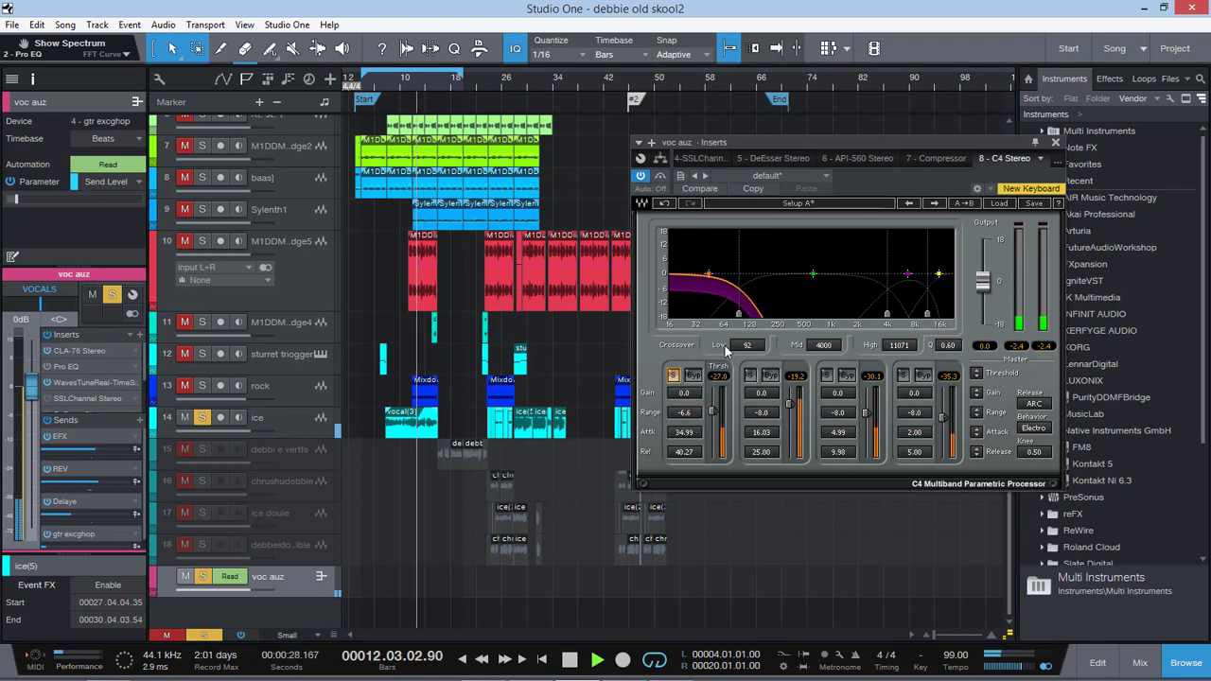
left_click(673, 376)
Solo the C4's second band, set its range to 2.1, and sweep its threshold during playback, leaving it at 0.0.
left_click(749, 376)
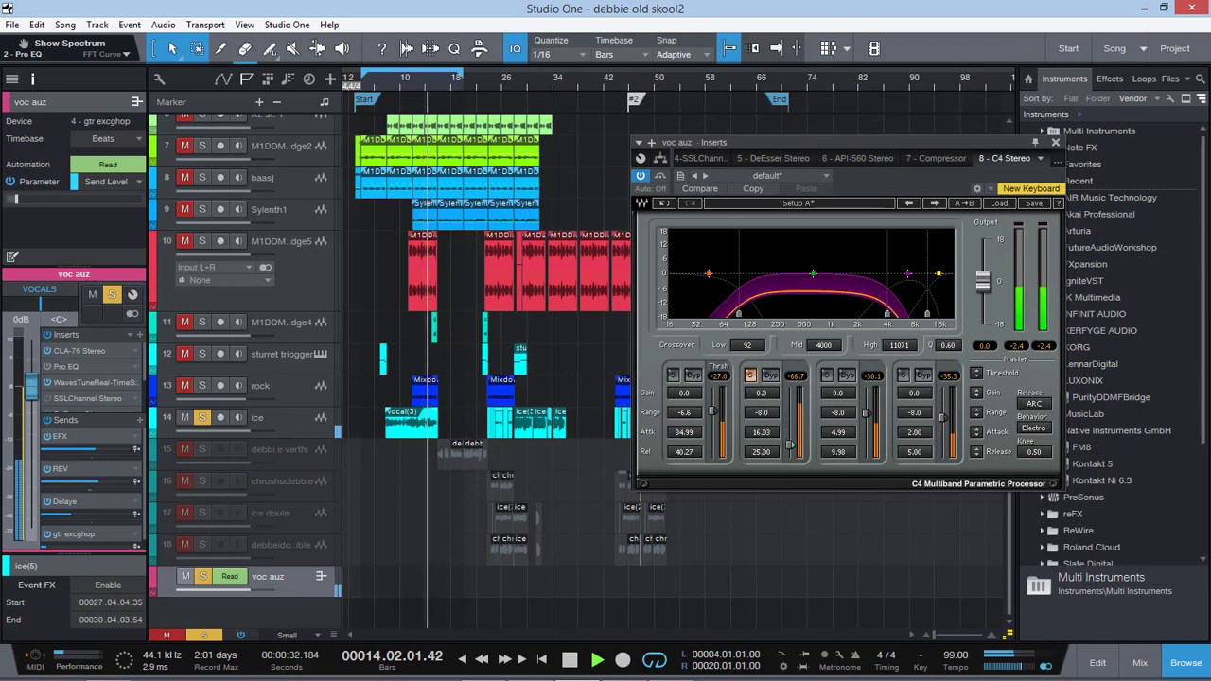
mouse_move(790, 417)
left_mouse_down()
mouse_move(791, 387)
mouse_move(771, 409)
left_mouse_up()
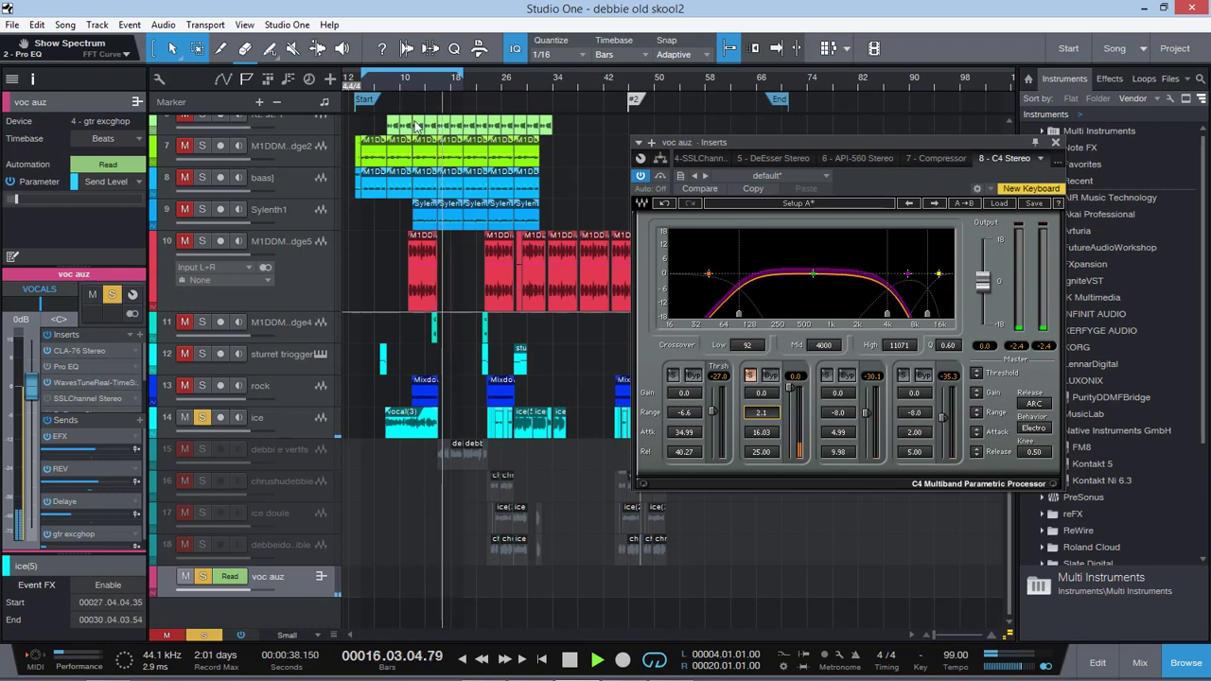
left_click(402, 87)
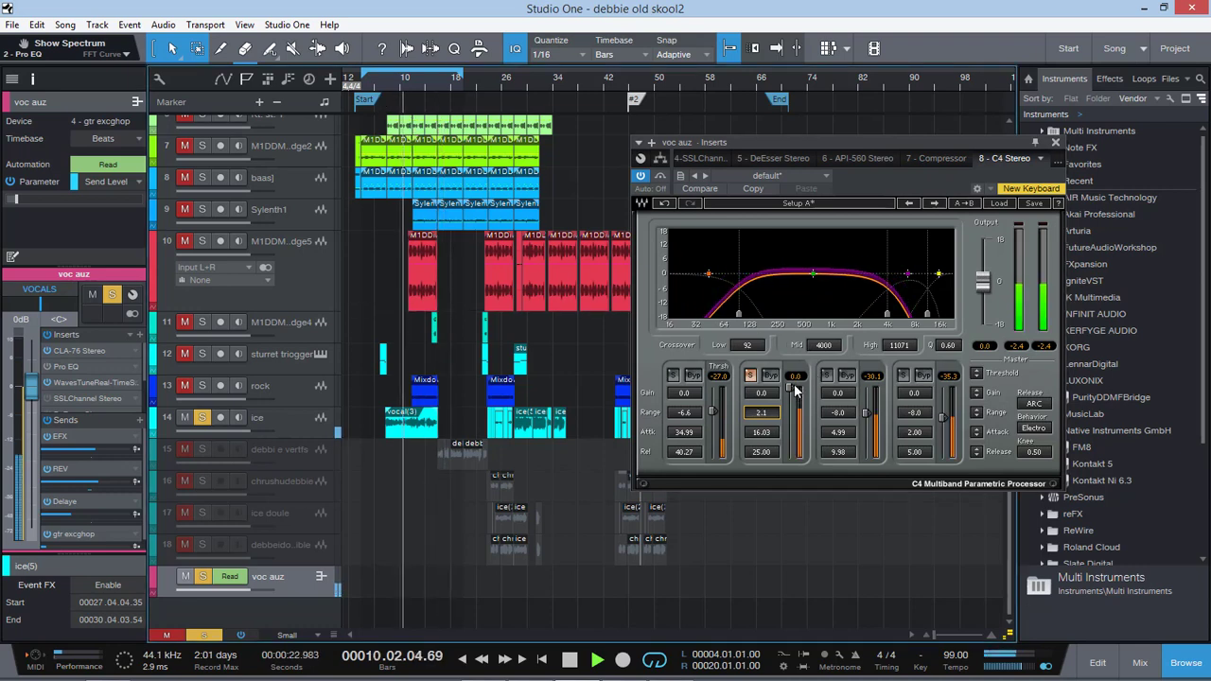
mouse_move(791, 393)
left_mouse_down()
mouse_move(791, 425)
mouse_move(791, 386)
left_mouse_up()
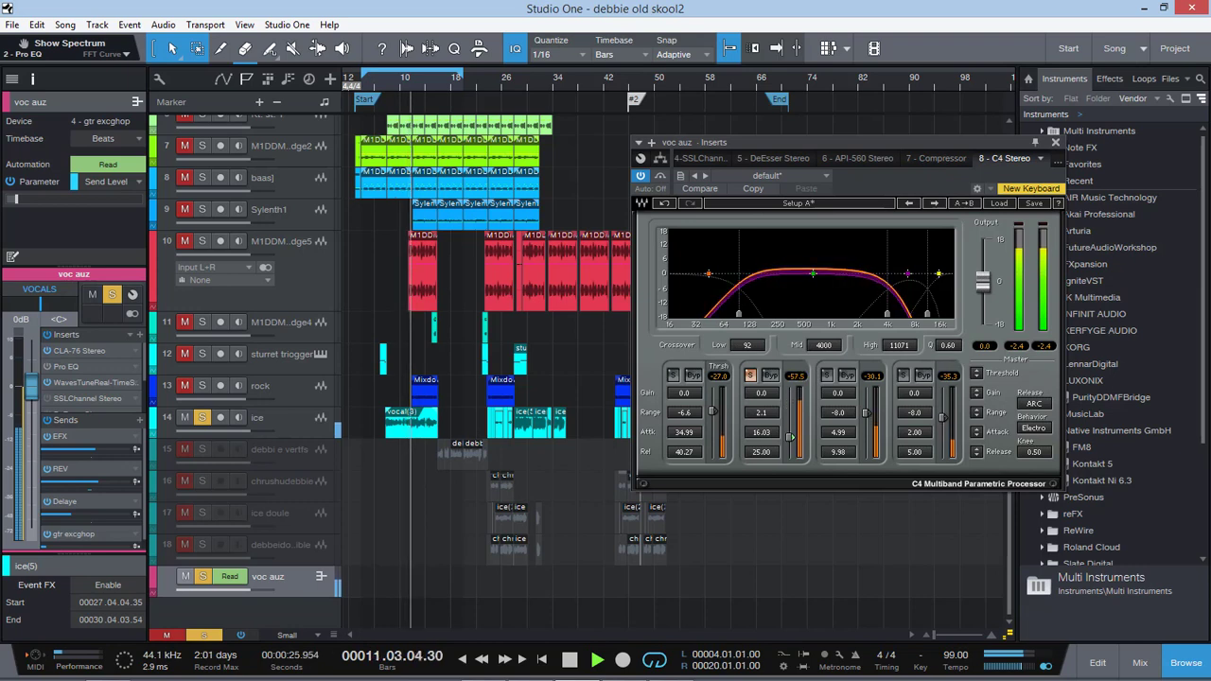
Solo the C4's third and fourth bands as well while replaying the vocal.
left_click(827, 375)
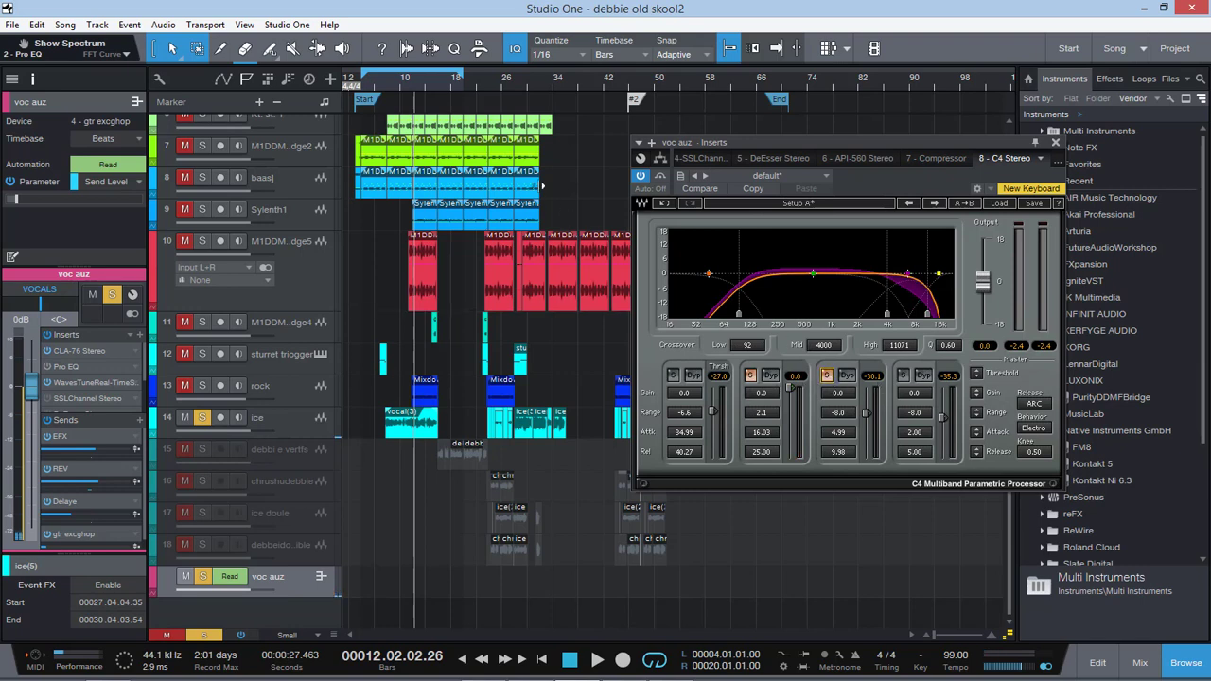
key("space")
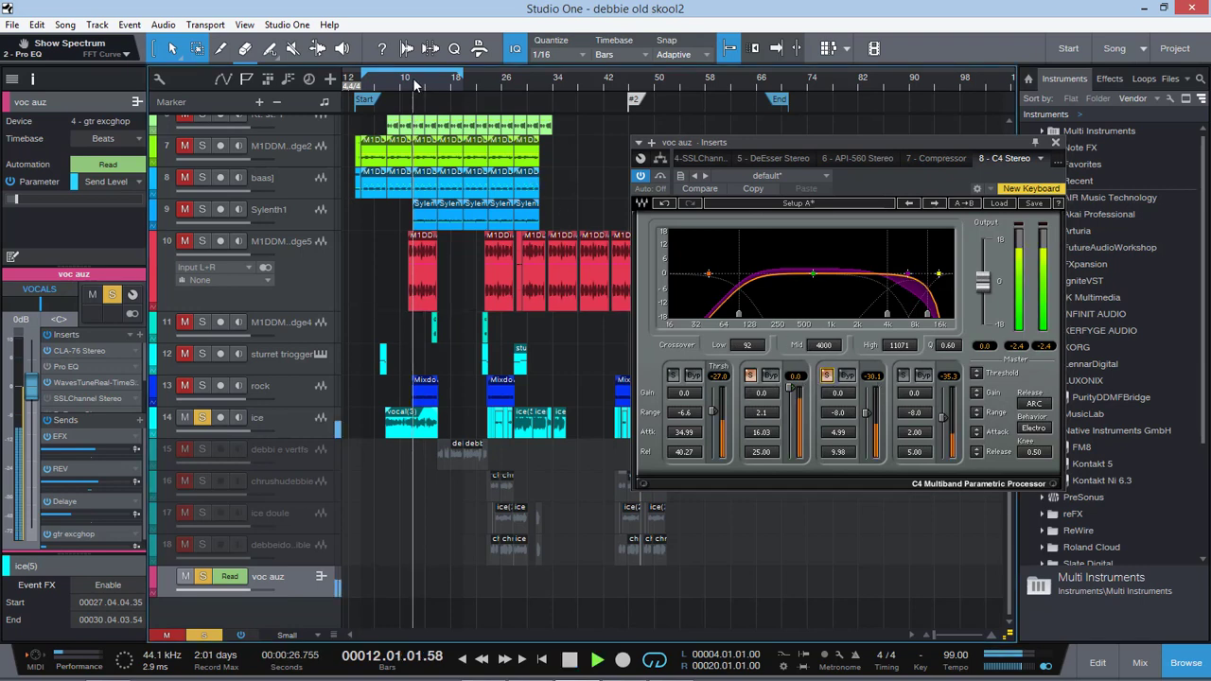
left_click(909, 376)
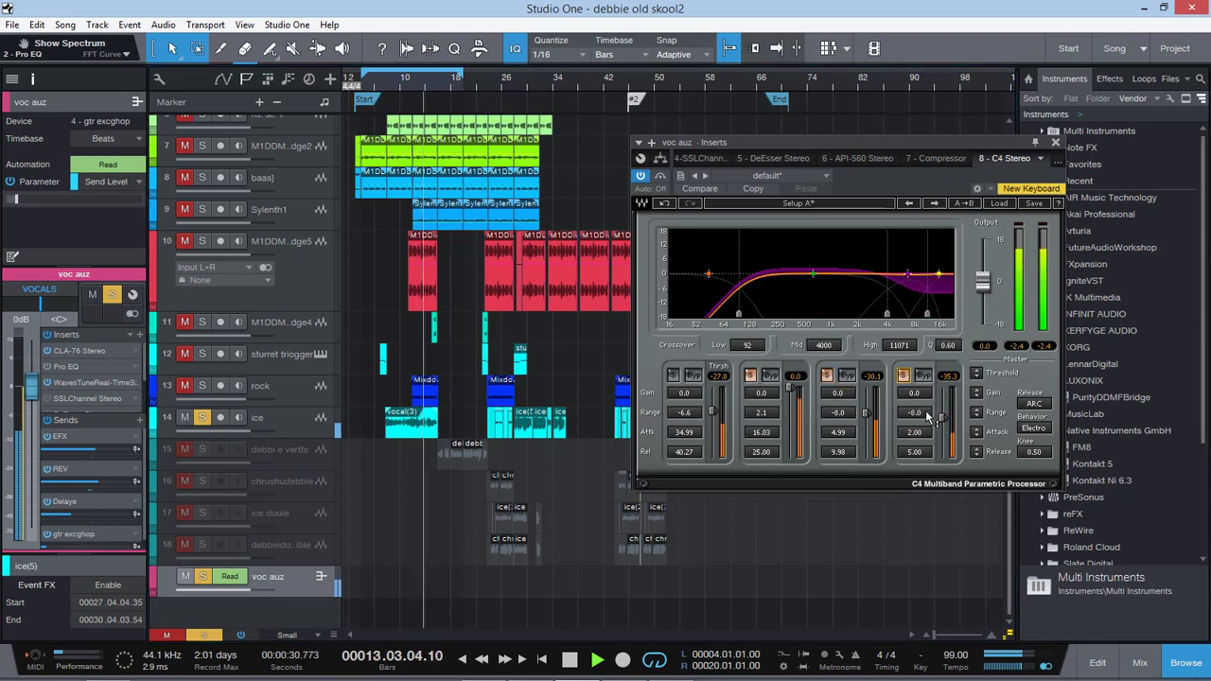
Set the C4's fourth band to gain 4.2 and range 6.3, soloing the lowest band too while replaying from bar 10.
left_click_drag(925, 410, 922, 377)
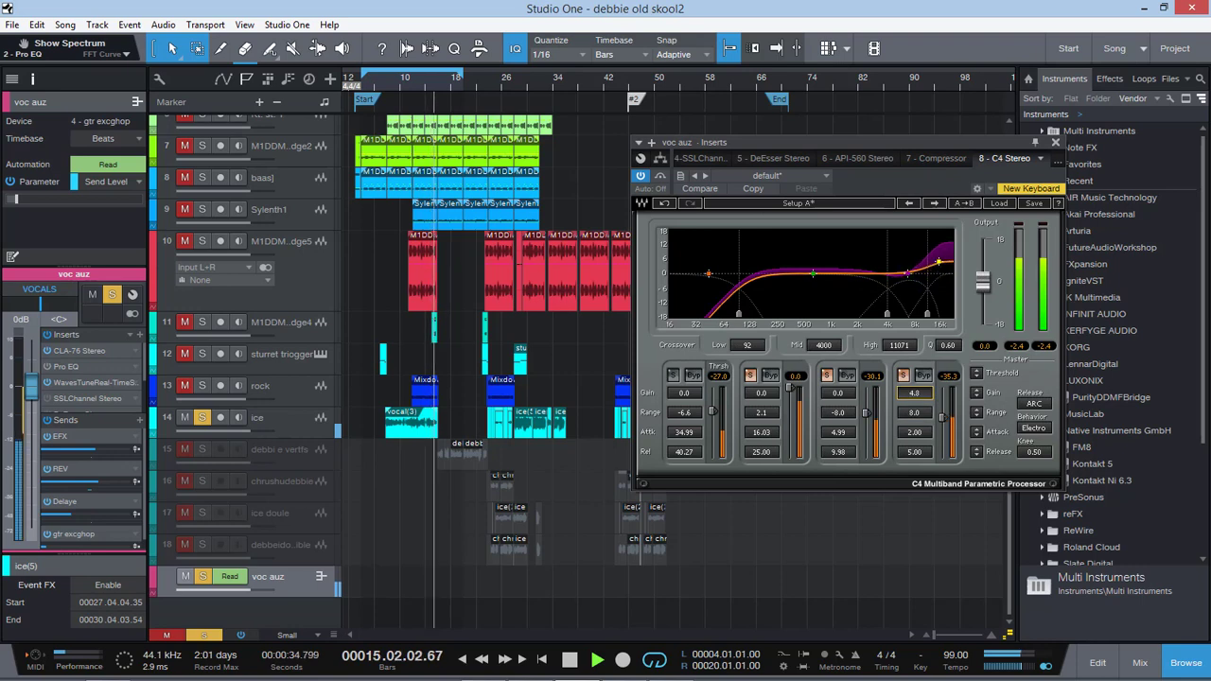
left_click(673, 375)
left_click(393, 83)
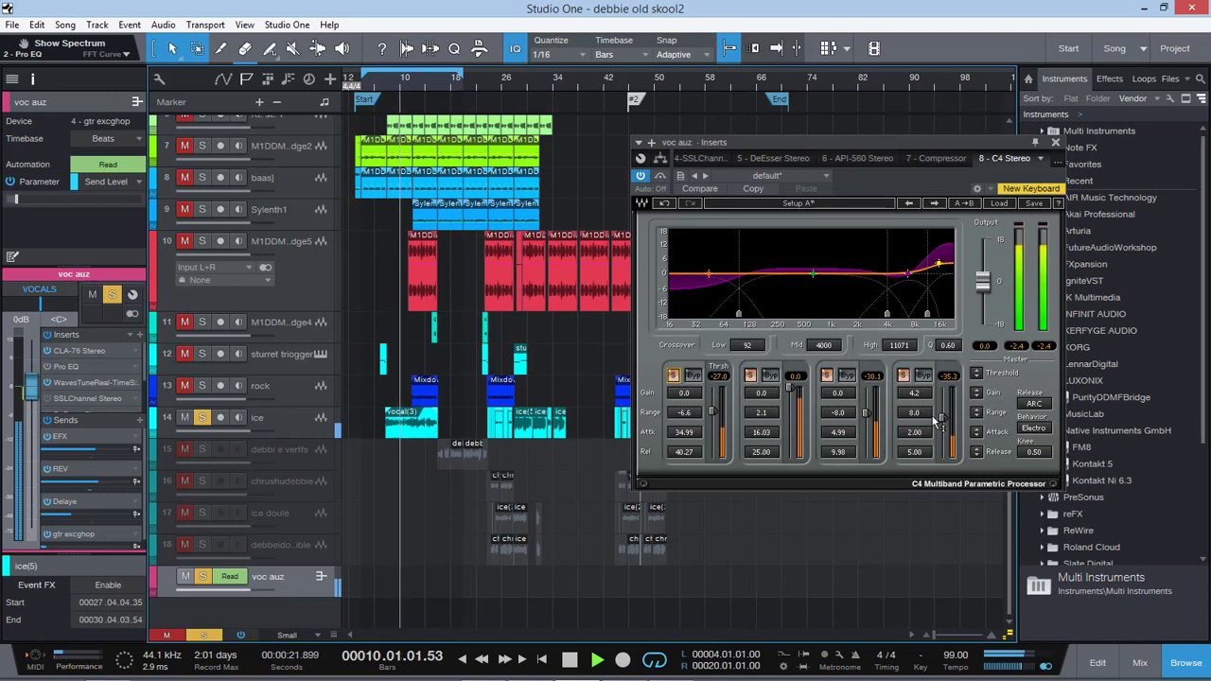
mouse_move(920, 414)
left_mouse_down()
mouse_move(920, 399)
mouse_move(921, 447)
mouse_move(921, 405)
left_mouse_up()
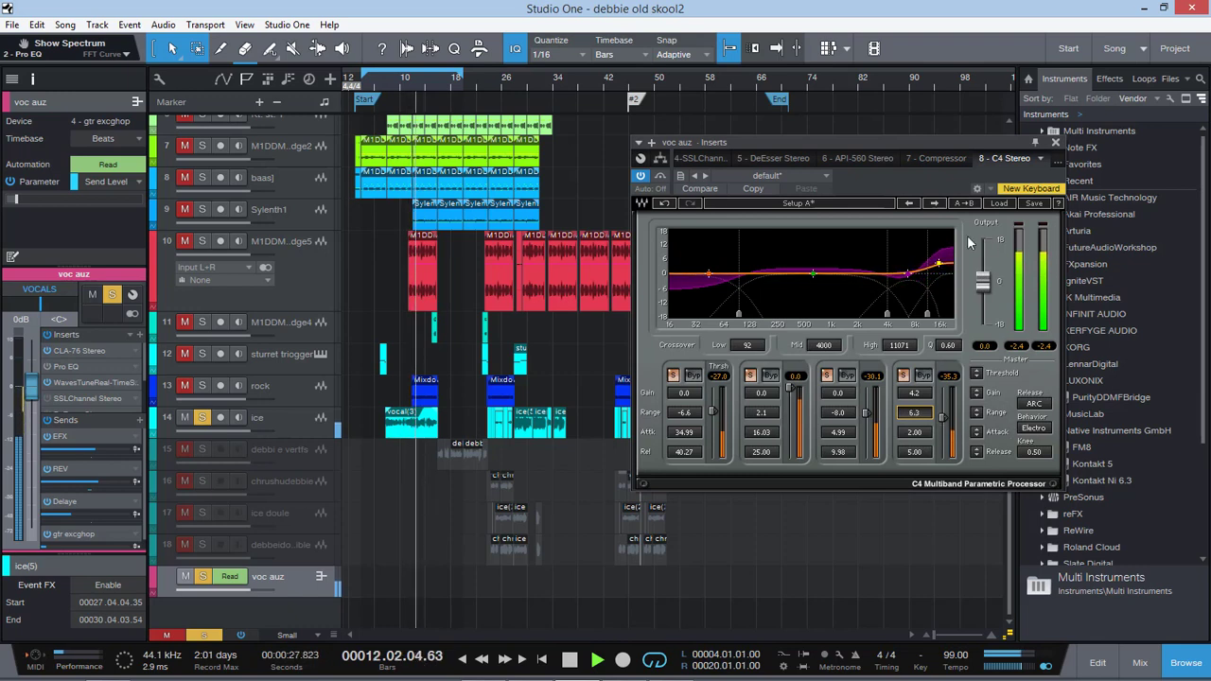
Unsolo all four C4 bands to hear the whole vocal during playback.
left_click(901, 376)
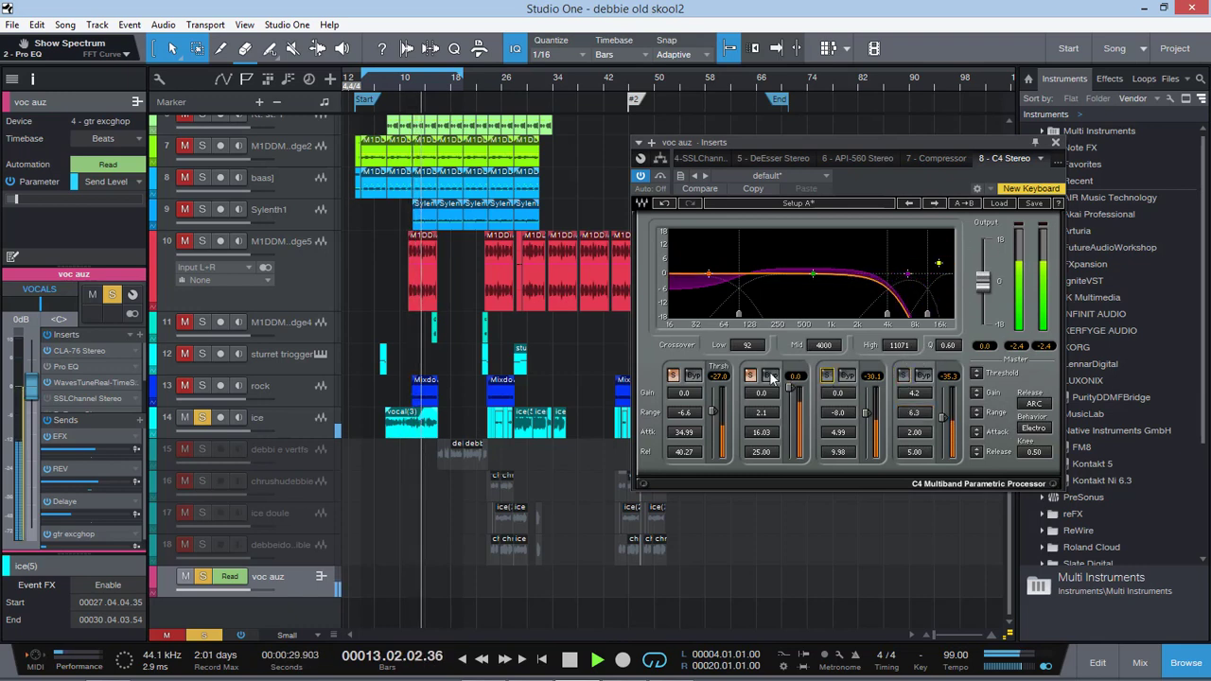
left_click(673, 375)
left_click(677, 377)
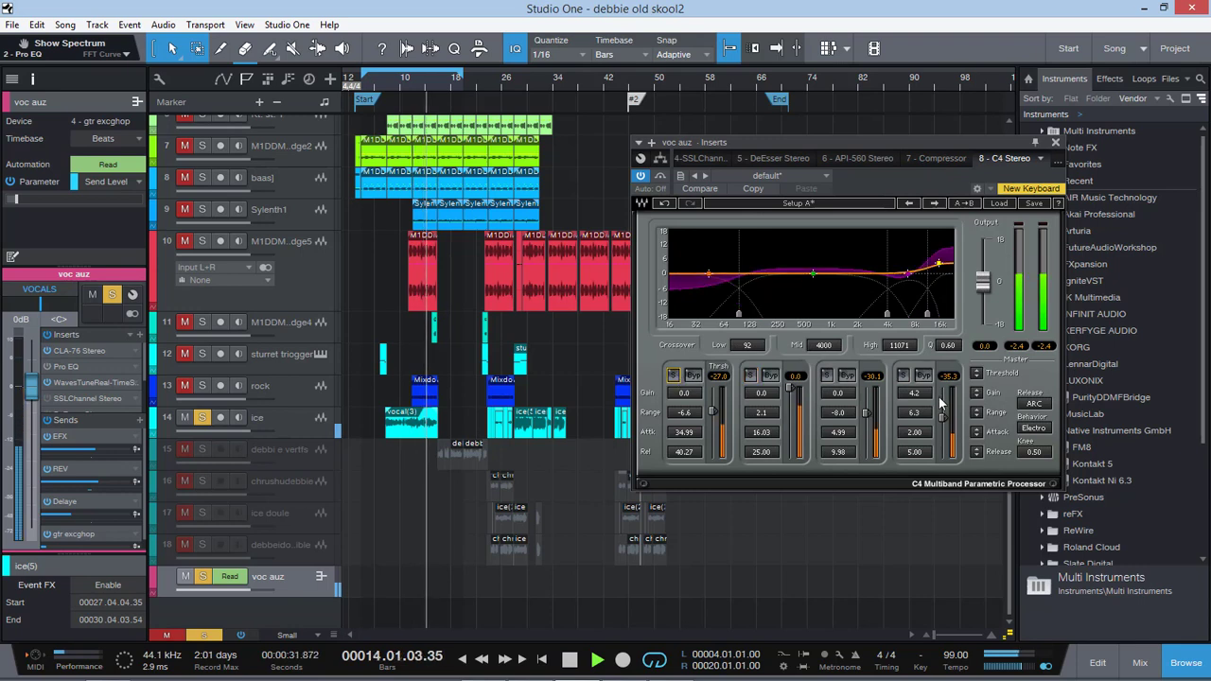
Set the C4's fourth band to threshold -51.5 and gain 7.5 while replaying the vocal.
left_click_drag(911, 396, 942, 431)
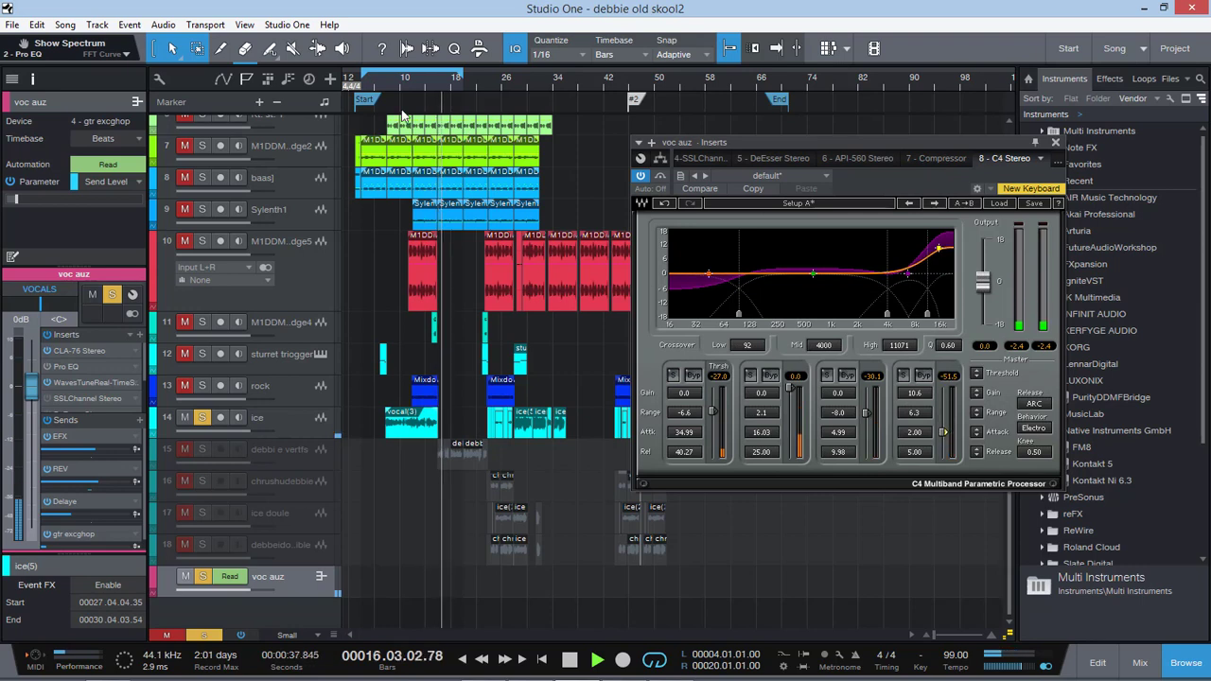
left_click(412, 83)
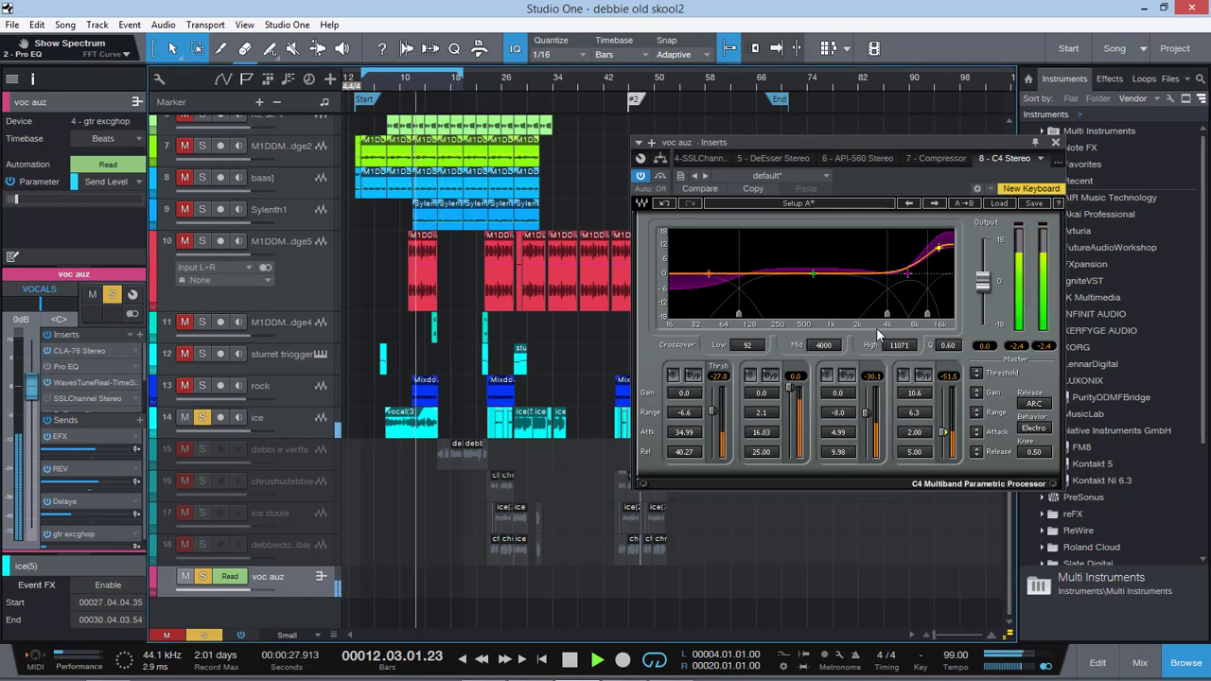
left_click_drag(916, 386, 916, 398)
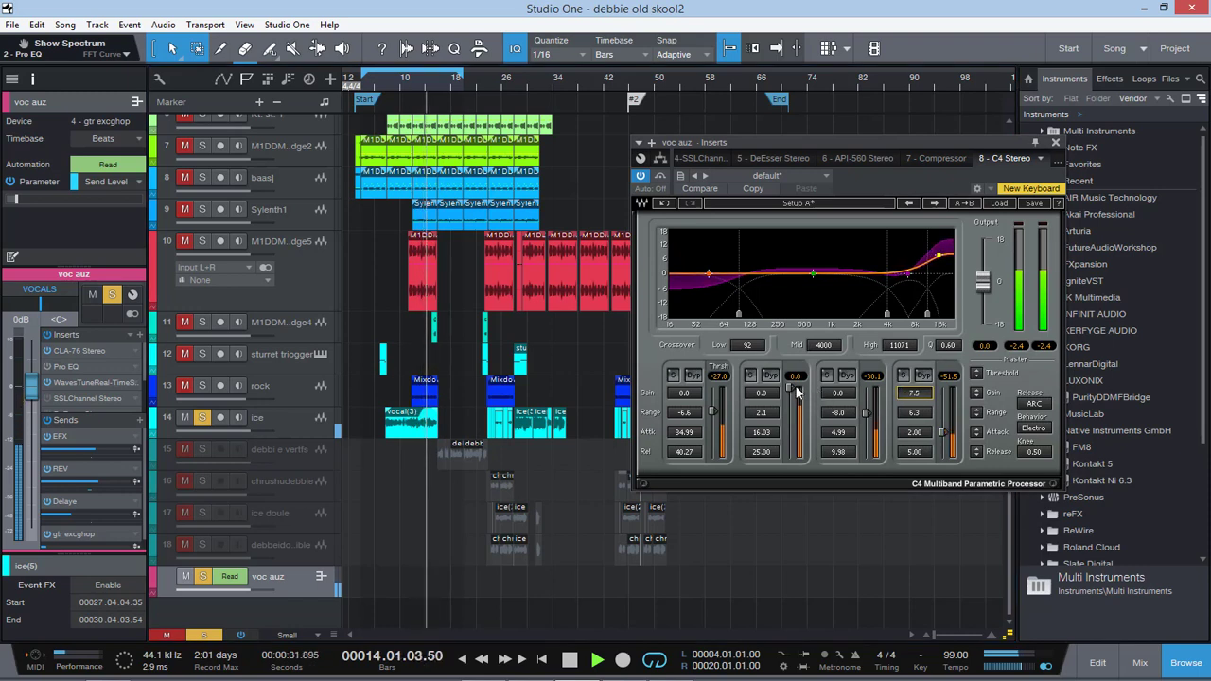
Set the C4's second band to gain 3.2, threshold -22.6 and release 5.00, and the third band's gain to 9.2.
mouse_move(762, 393)
left_mouse_down()
mouse_move(762, 368)
mouse_move(761, 387)
left_mouse_up()
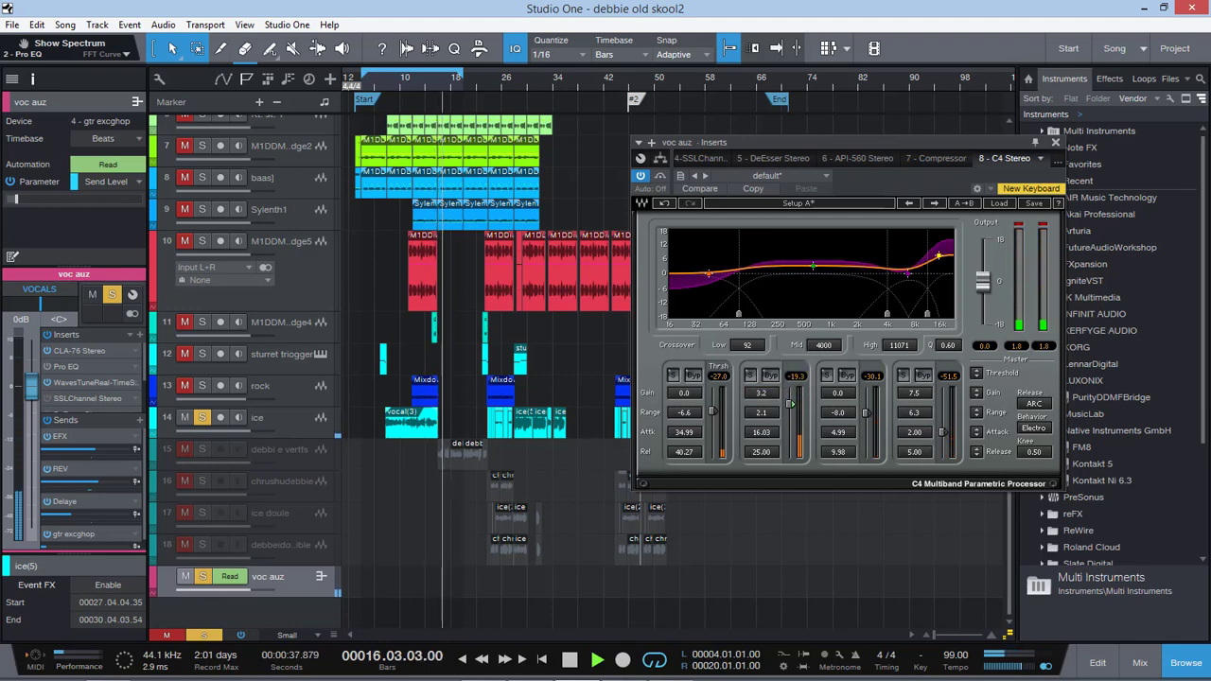
left_click(399, 83)
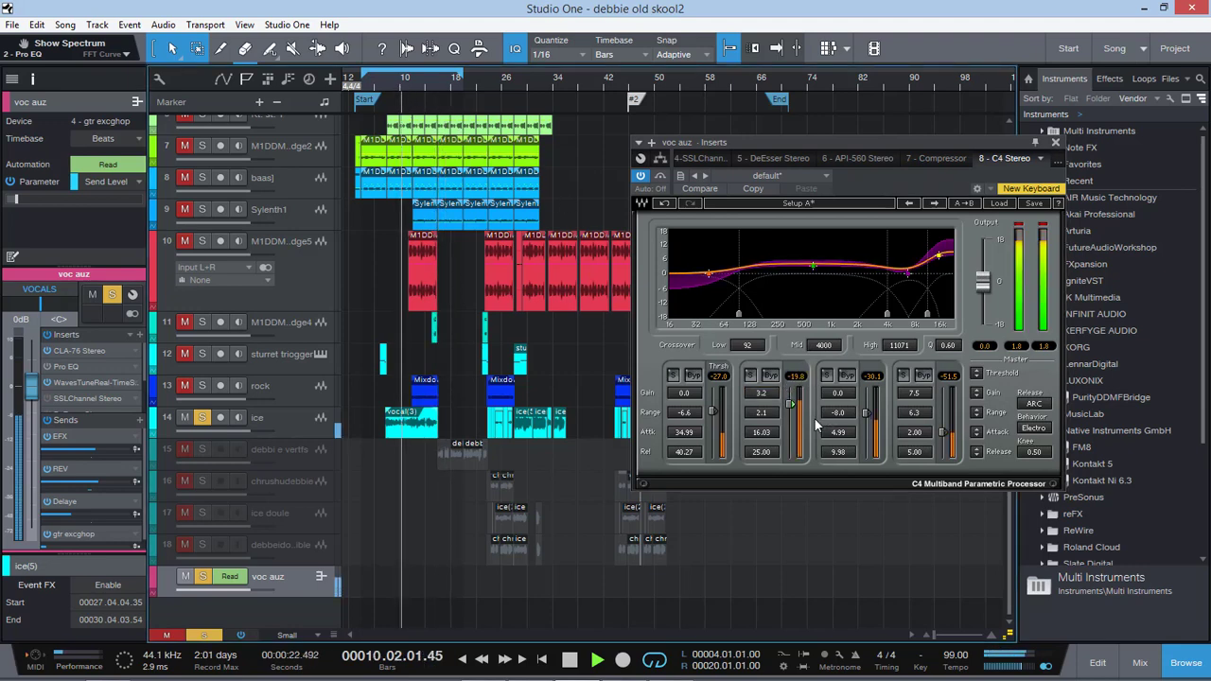
left_click_drag(768, 452, 768, 483)
left_click_drag(791, 405, 791, 408)
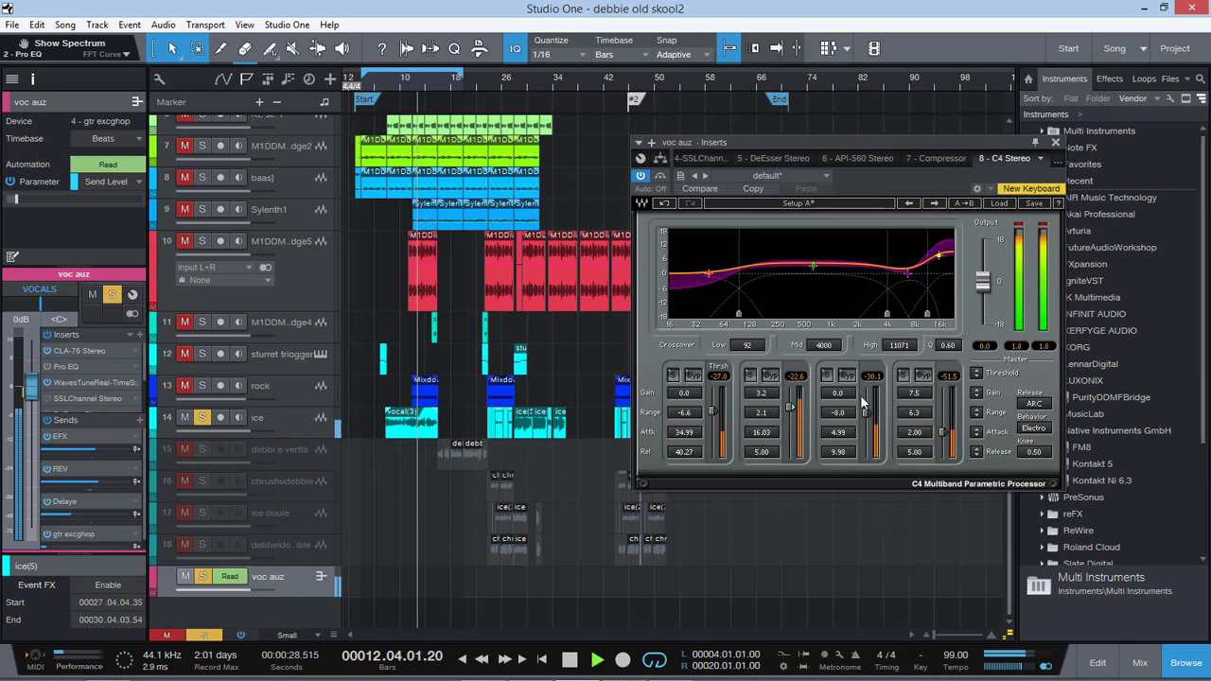
mouse_move(840, 394)
left_mouse_down()
mouse_move(841, 331)
mouse_move(843, 392)
left_mouse_up()
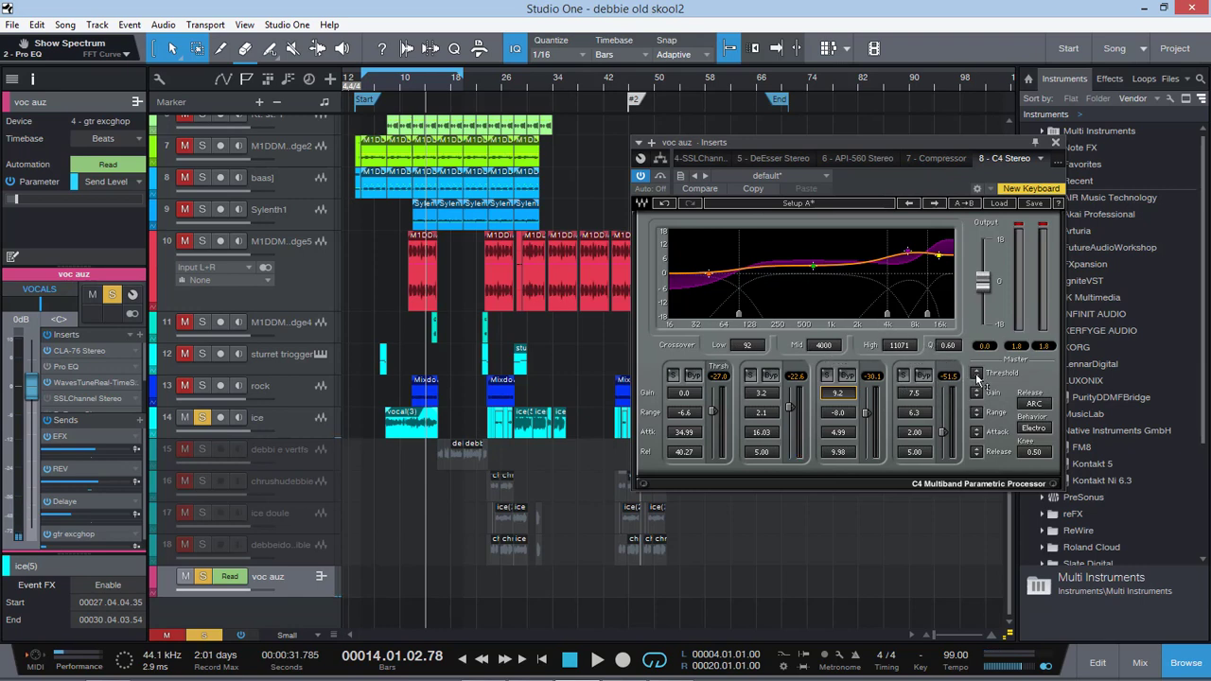
Raise the C4's master threshold, gain, attack and release, switch its behavior to Opto, and close the plug-in window.
left_click_drag(976, 372, 976, 389)
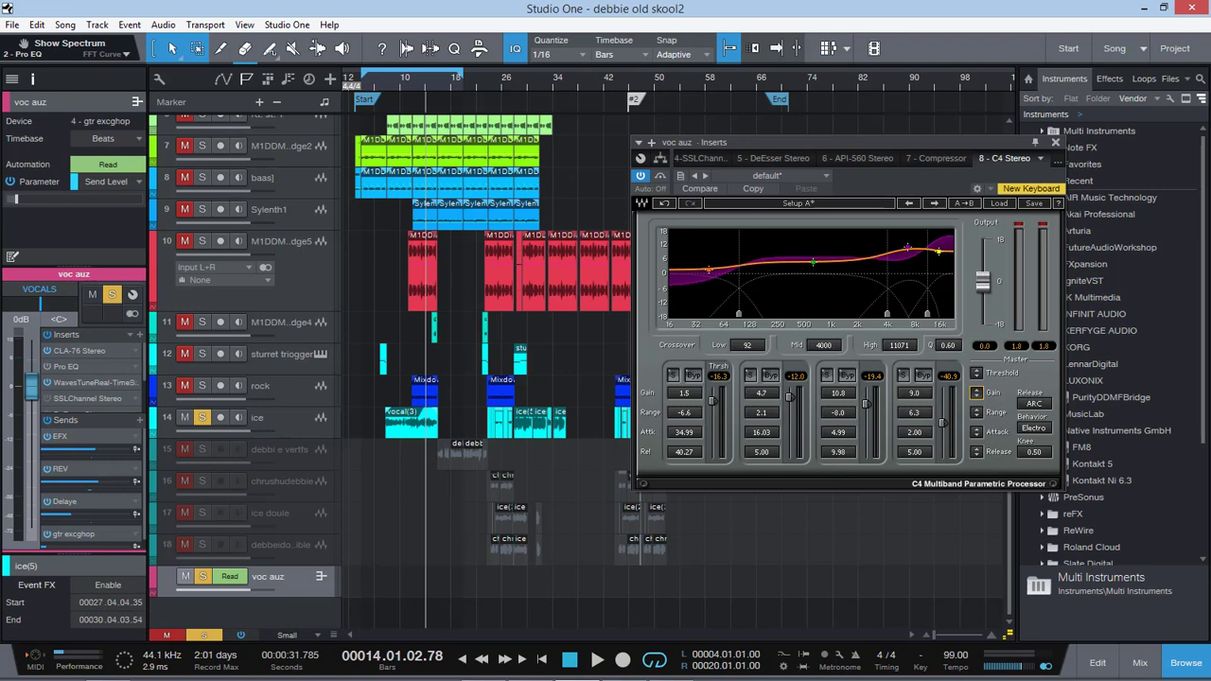
left_click_drag(978, 434, 978, 439)
left_click_drag(976, 452, 976, 447)
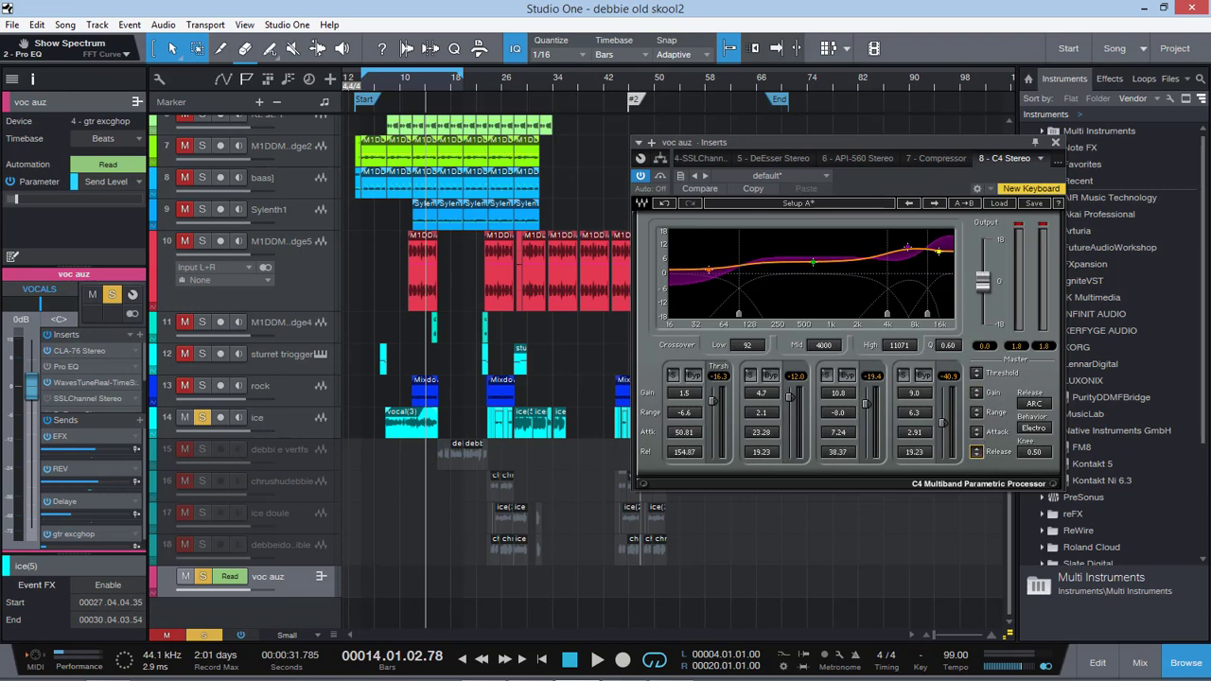
left_click(1038, 429)
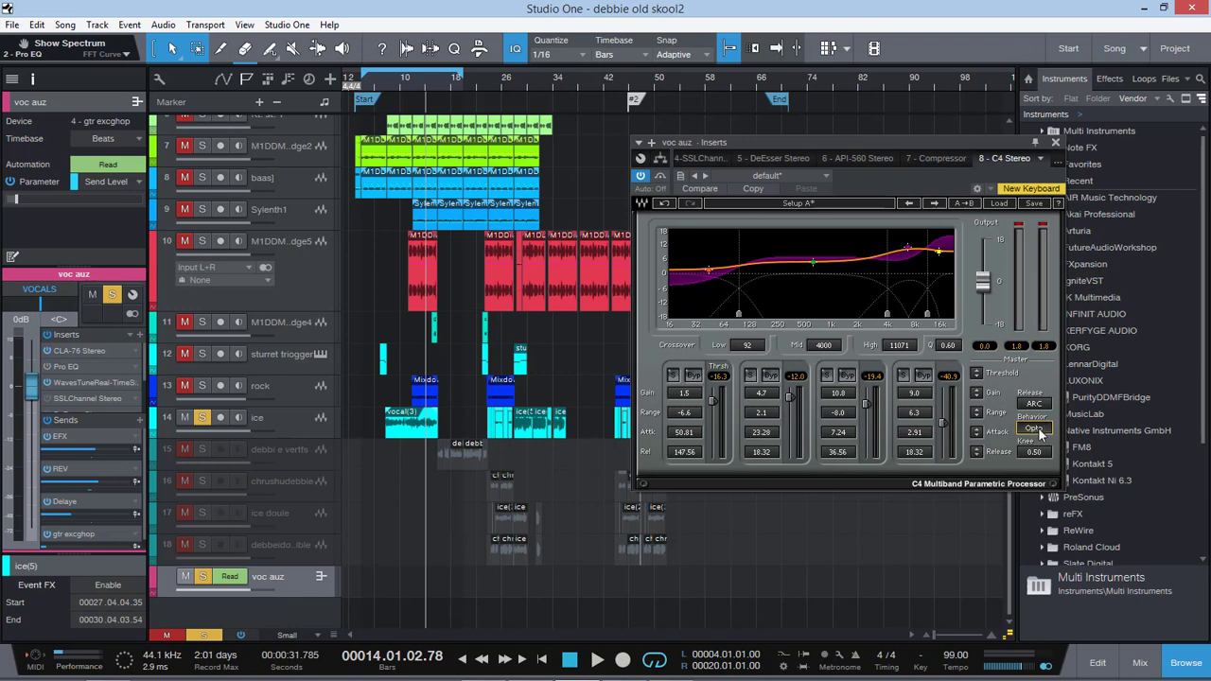
left_click(1033, 404)
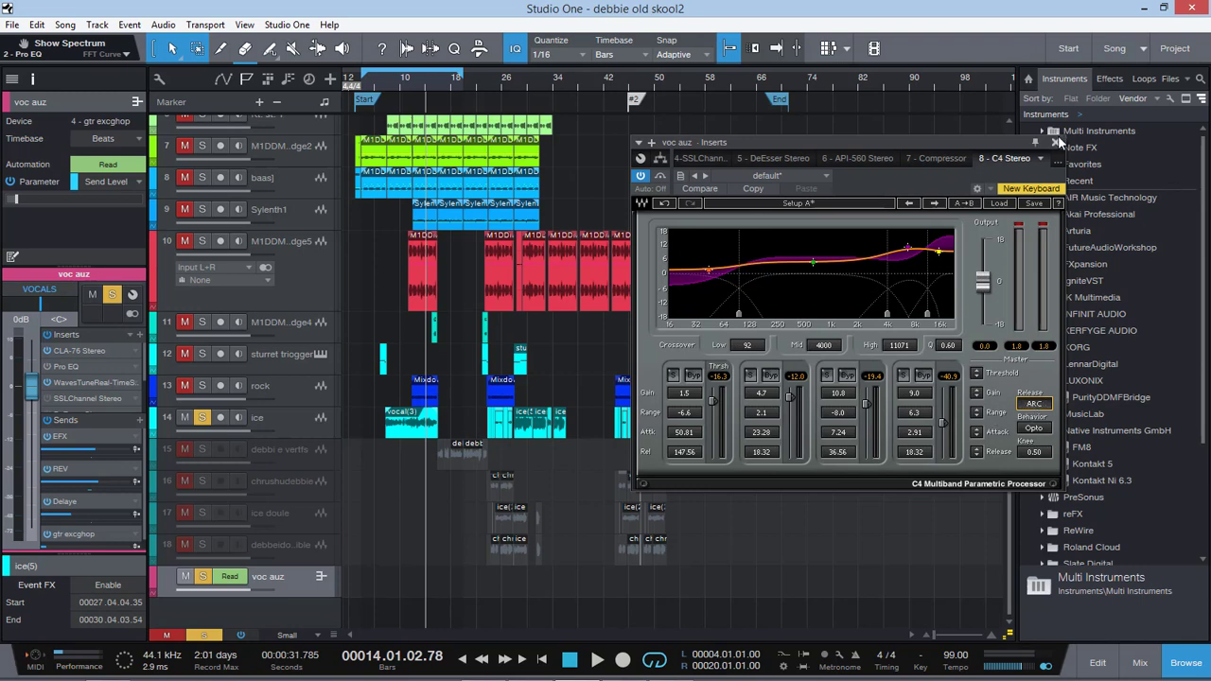
left_click(1056, 141)
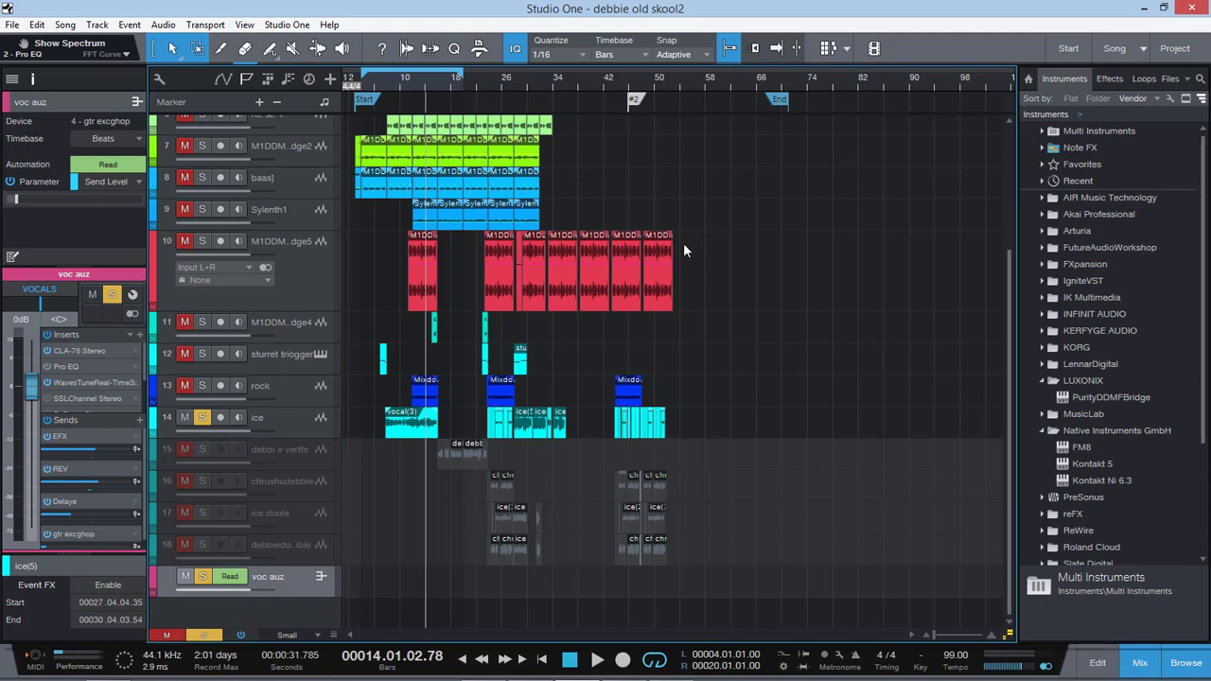
In the console, open Waves Tune Real-Time on the voc auz bus and add an Auto-Tune Pro insert.
key("F3")
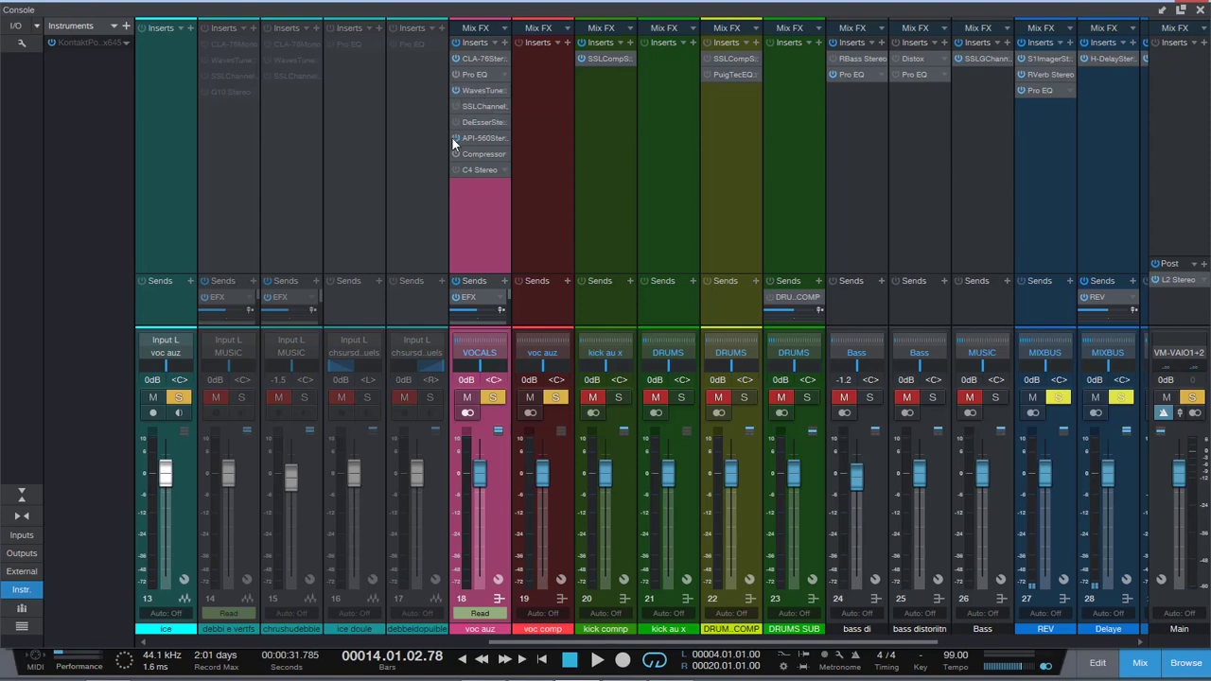
left_click(481, 92)
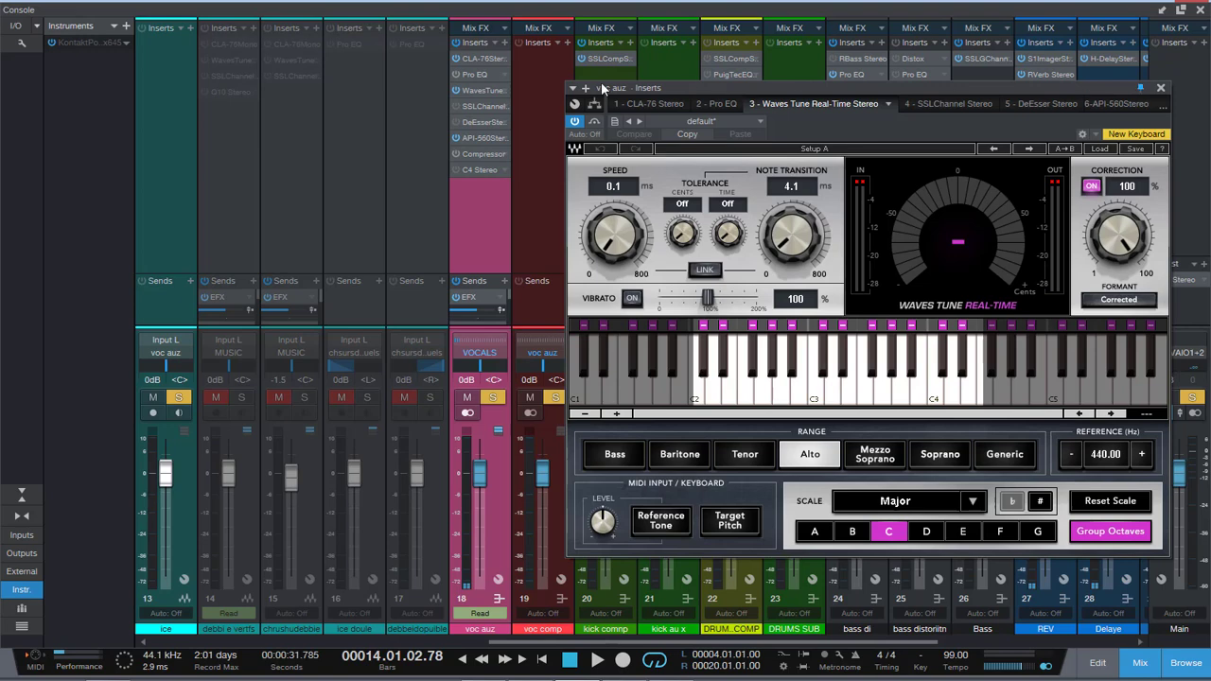
left_click(504, 41)
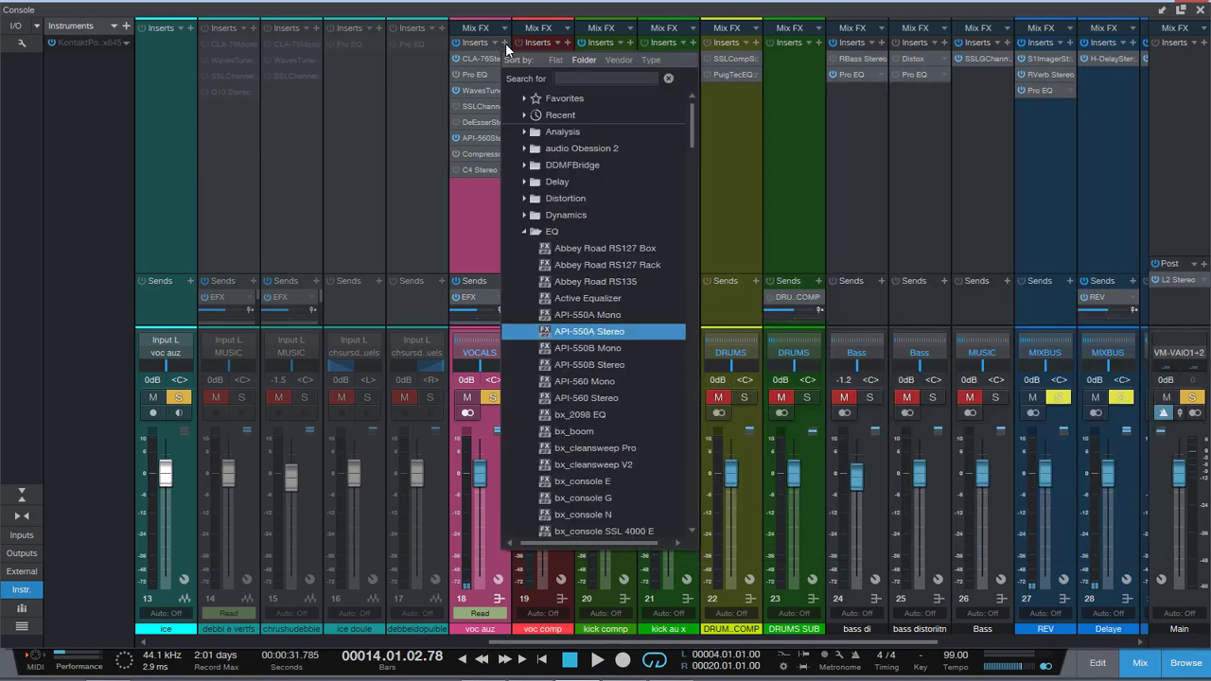
type("auto")
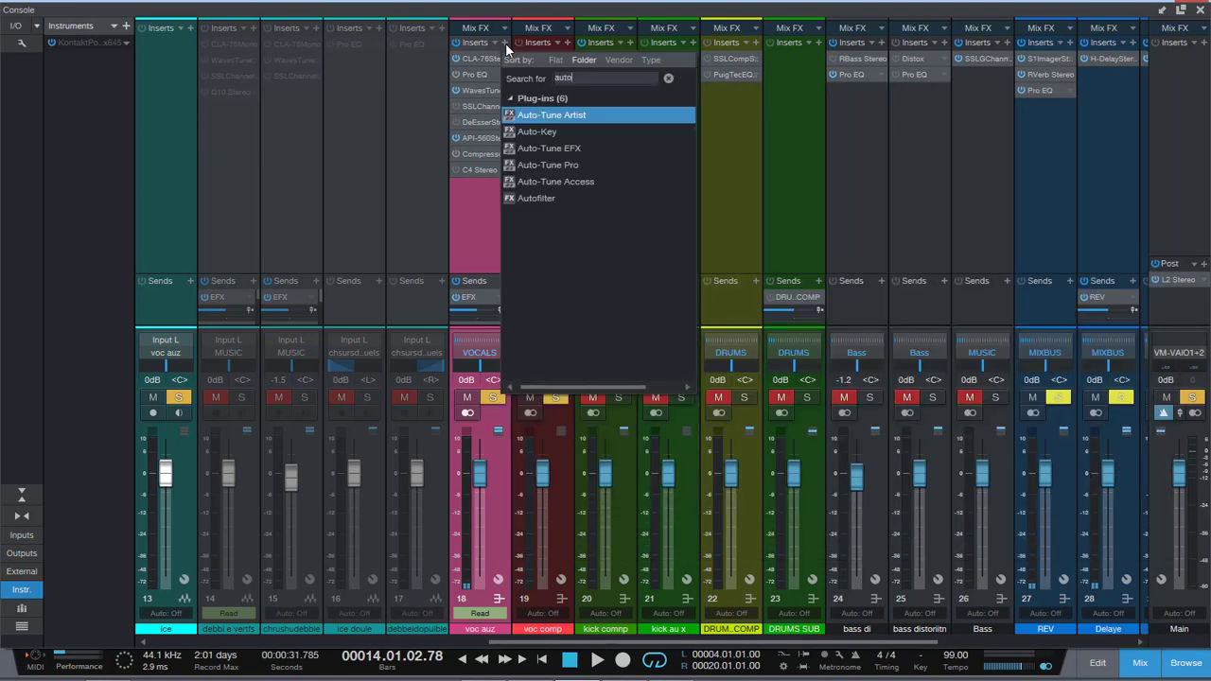
left_click(586, 166)
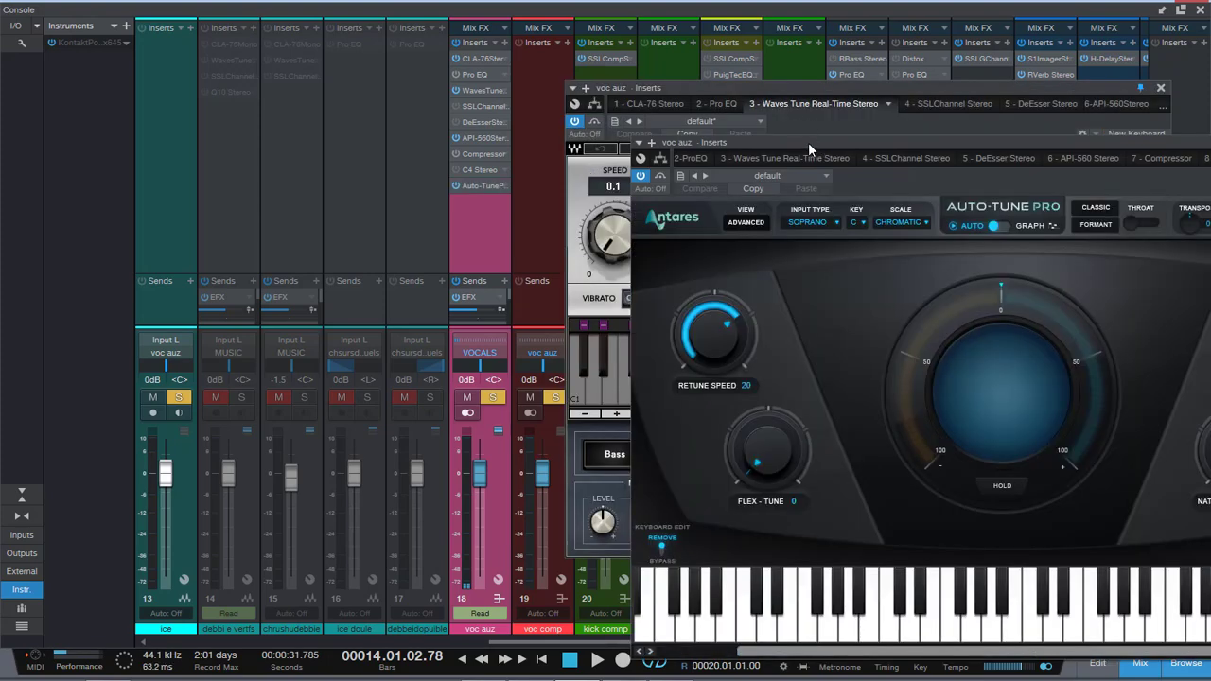
Rearrange the Auto-Tune Pro and Waves Tune Real-Time windows to compare their controls, and close Auto-Tune Pro.
left_click_drag(805, 142, 207, 89)
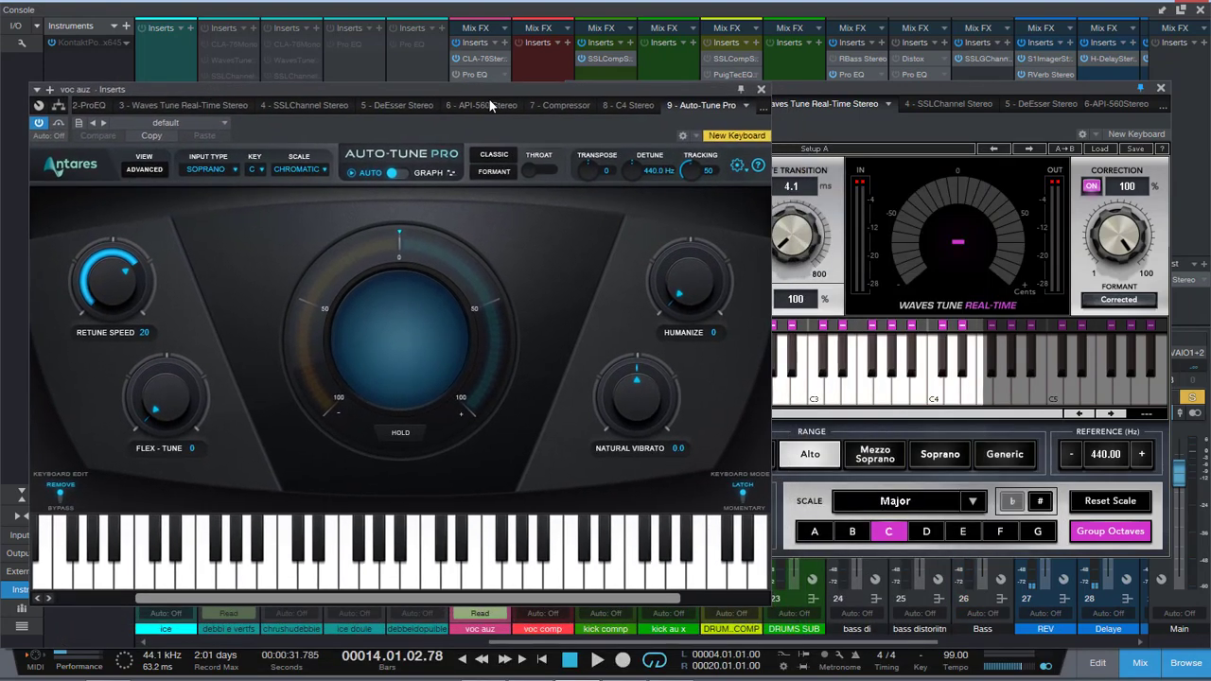
left_click(771, 89)
left_click_drag(834, 91, 569, 99)
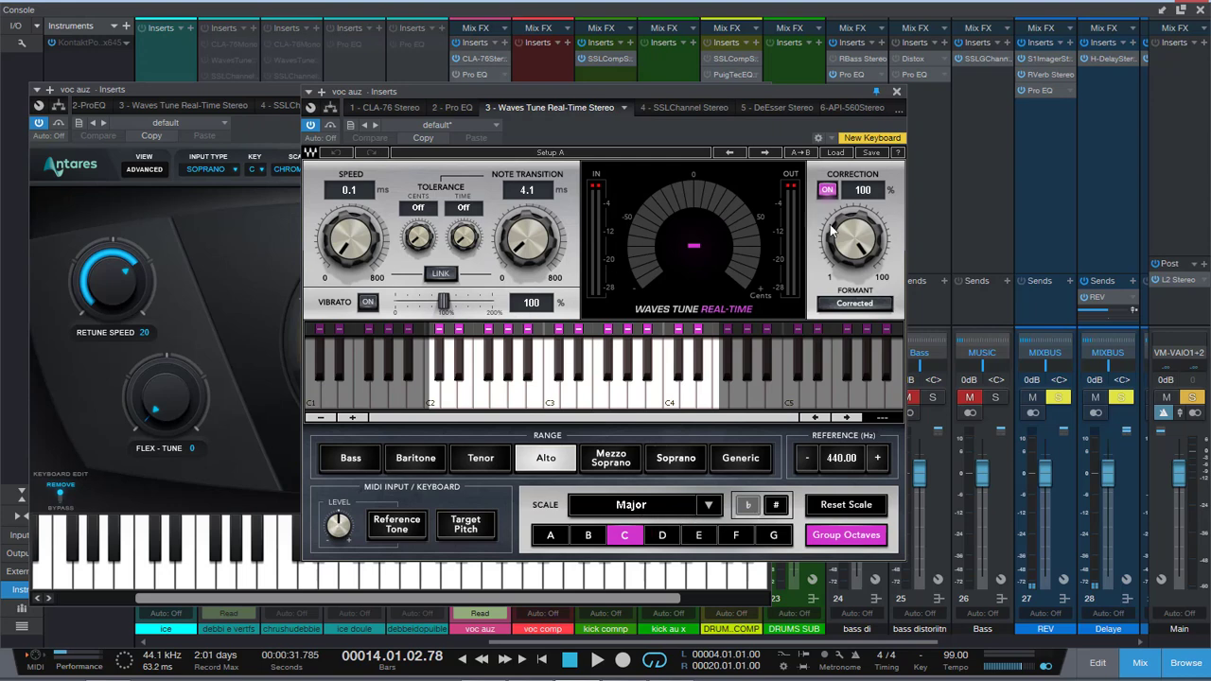
mouse_move(854, 239)
left_mouse_down()
mouse_move(855, 251)
mouse_move(855, 239)
left_mouse_up()
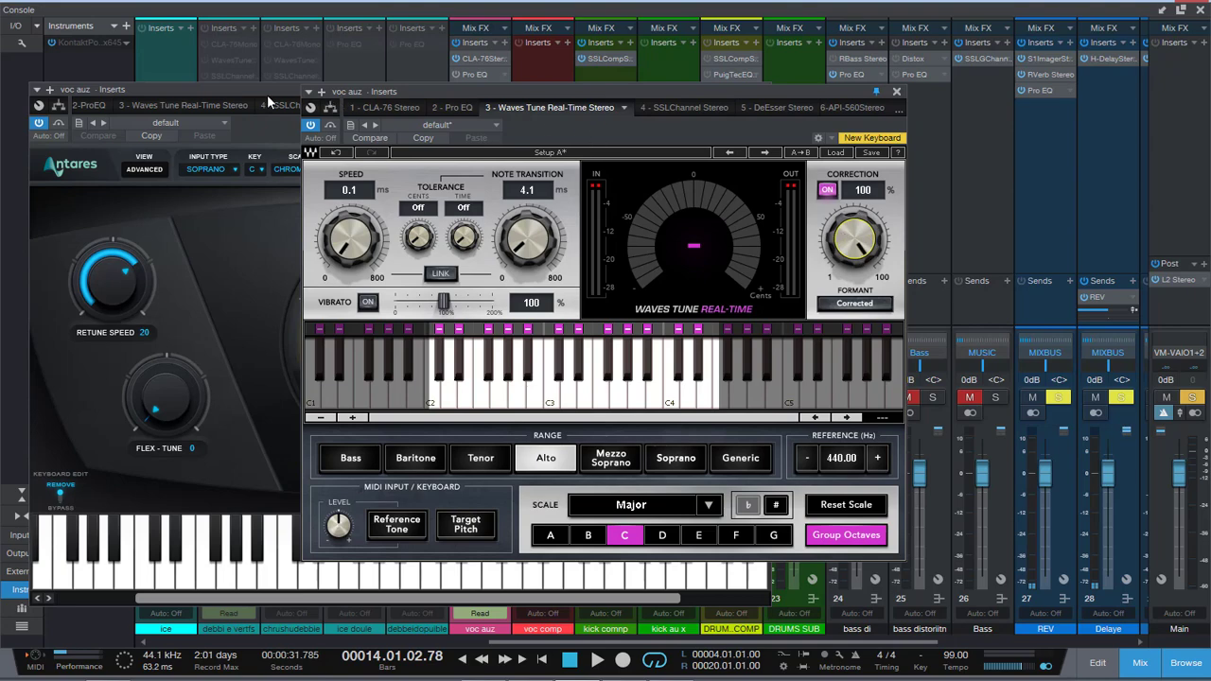
left_click_drag(266, 93, 236, 106)
left_click(726, 104)
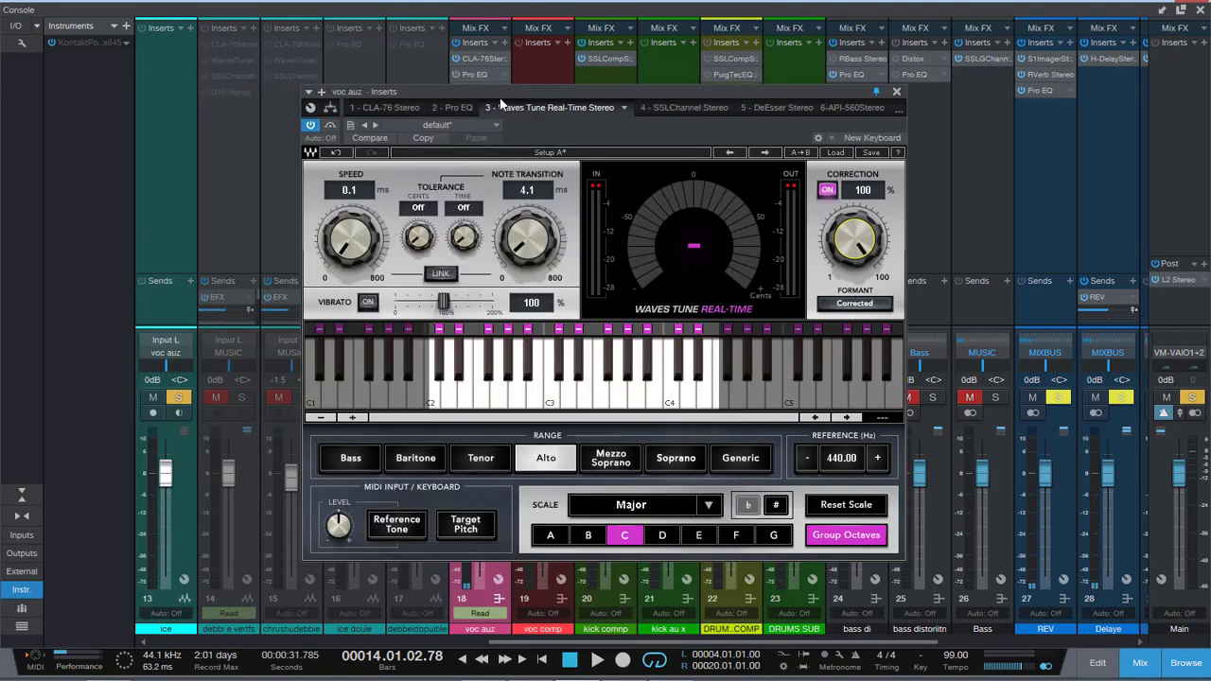
Vary the Waves Tune speed and note transition during playback, leaving them at 0.1 ms and 800.0 ms.
left_click_drag(502, 102, 470, 185)
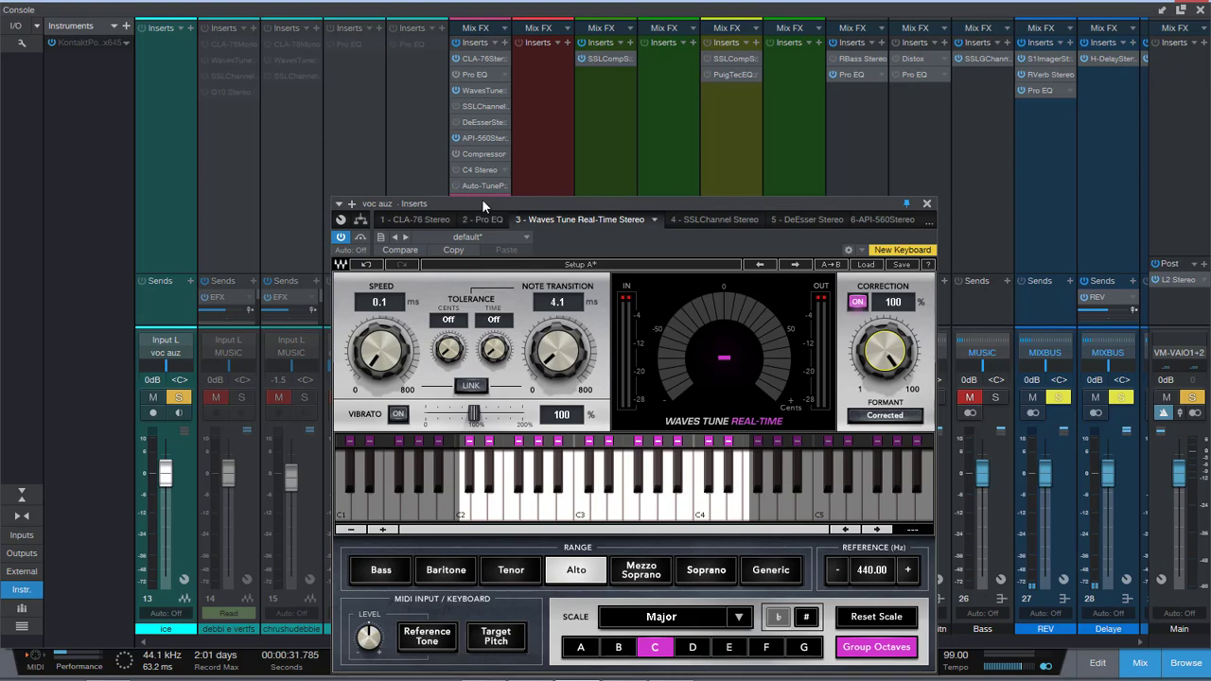
left_click_drag(551, 198, 564, 140)
left_click_drag(564, 301, 564, 250)
mouse_move(405, 305)
left_mouse_down()
mouse_move(405, 283)
mouse_move(405, 313)
left_mouse_up()
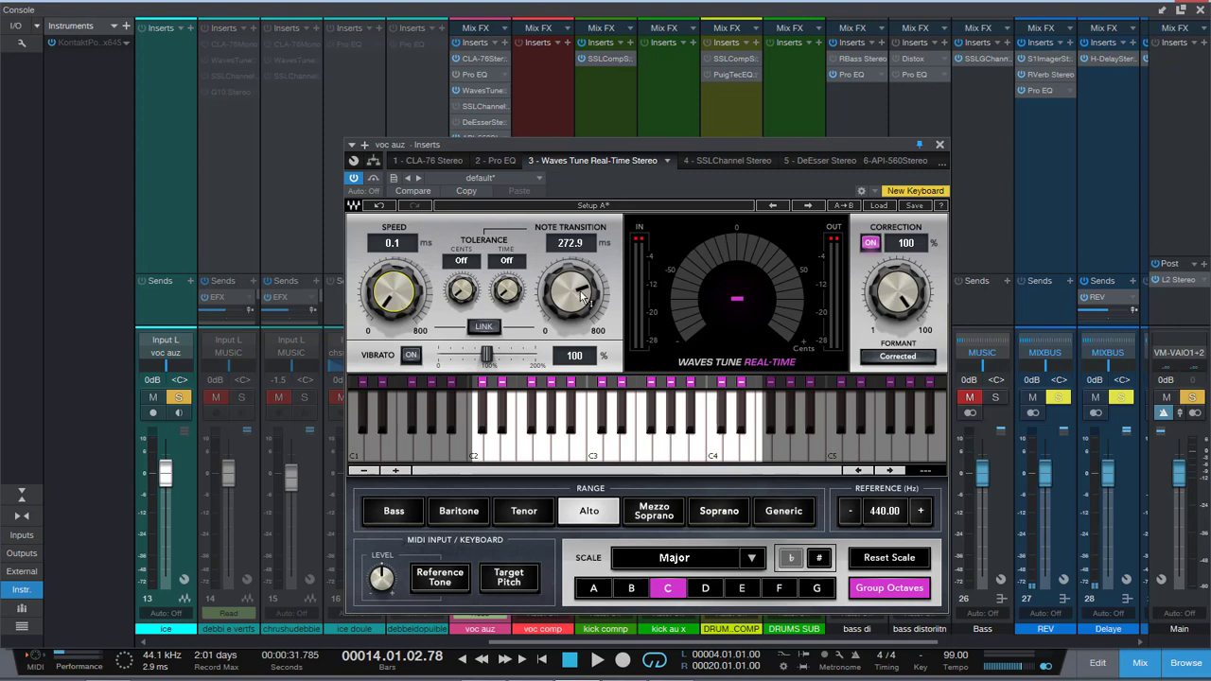
key("space")
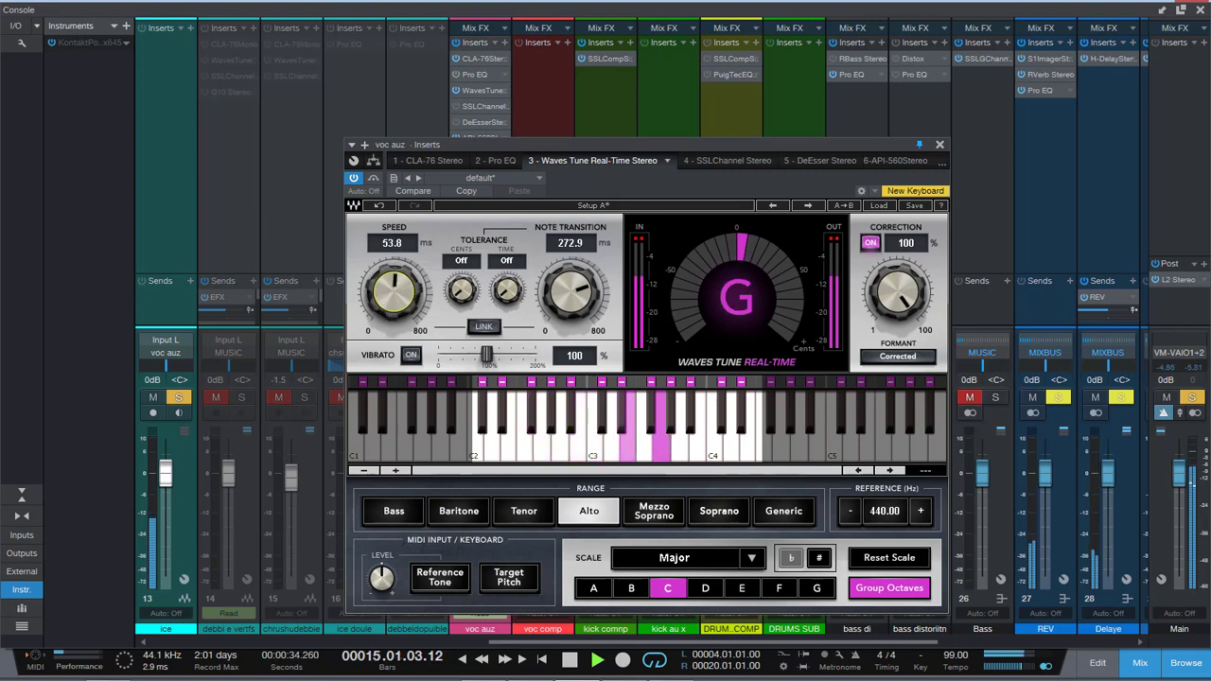
left_click_drag(571, 292, 575, 218)
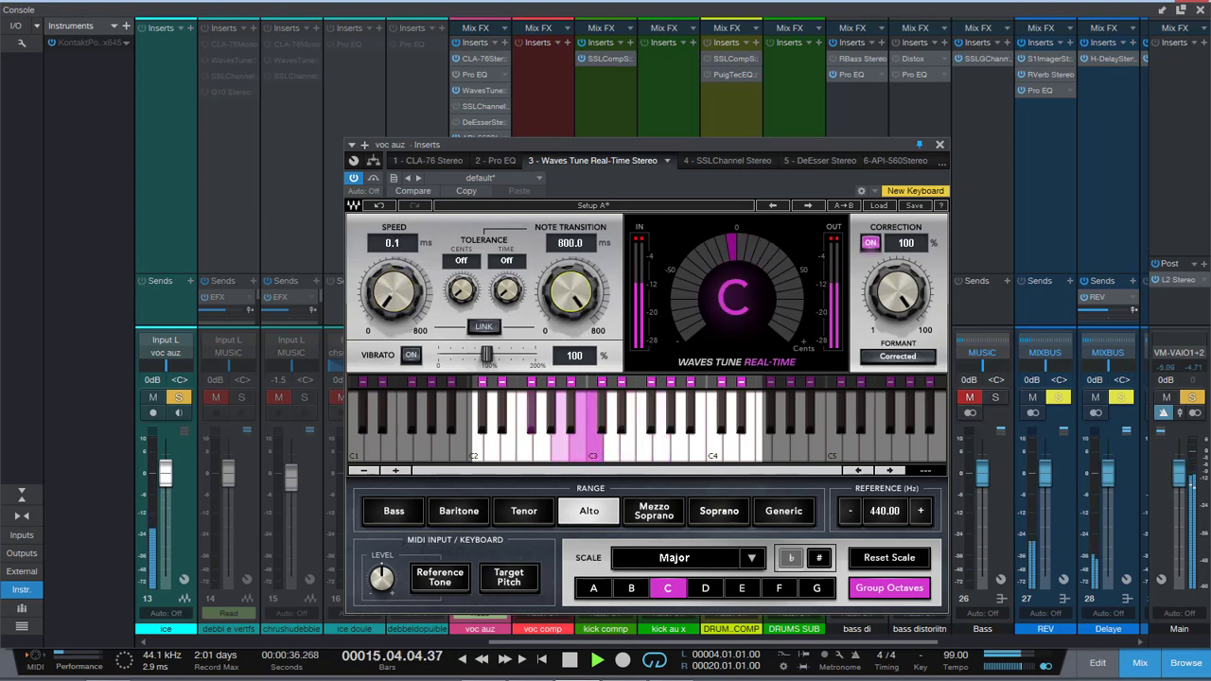
key("space")
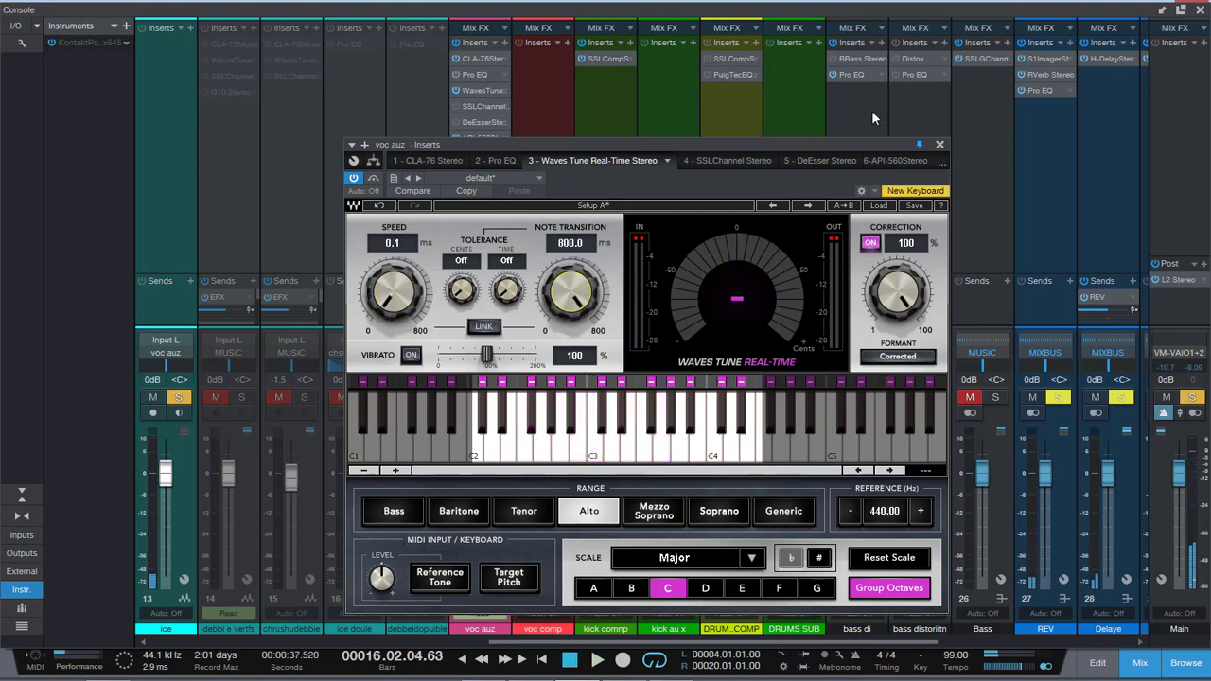
Close the console, audition the tuned vocal from about bar 10, and set the note transition to 798.0 ms.
left_click(1201, 10)
left_click(413, 81)
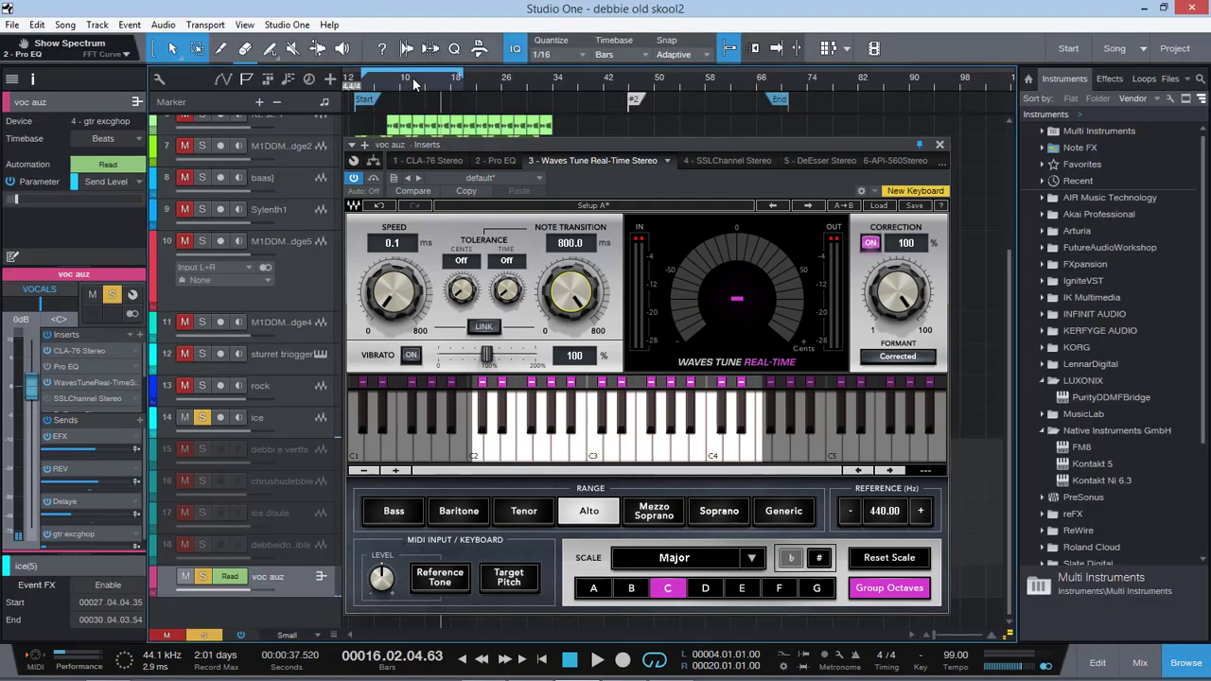
left_click(408, 68)
key("space")
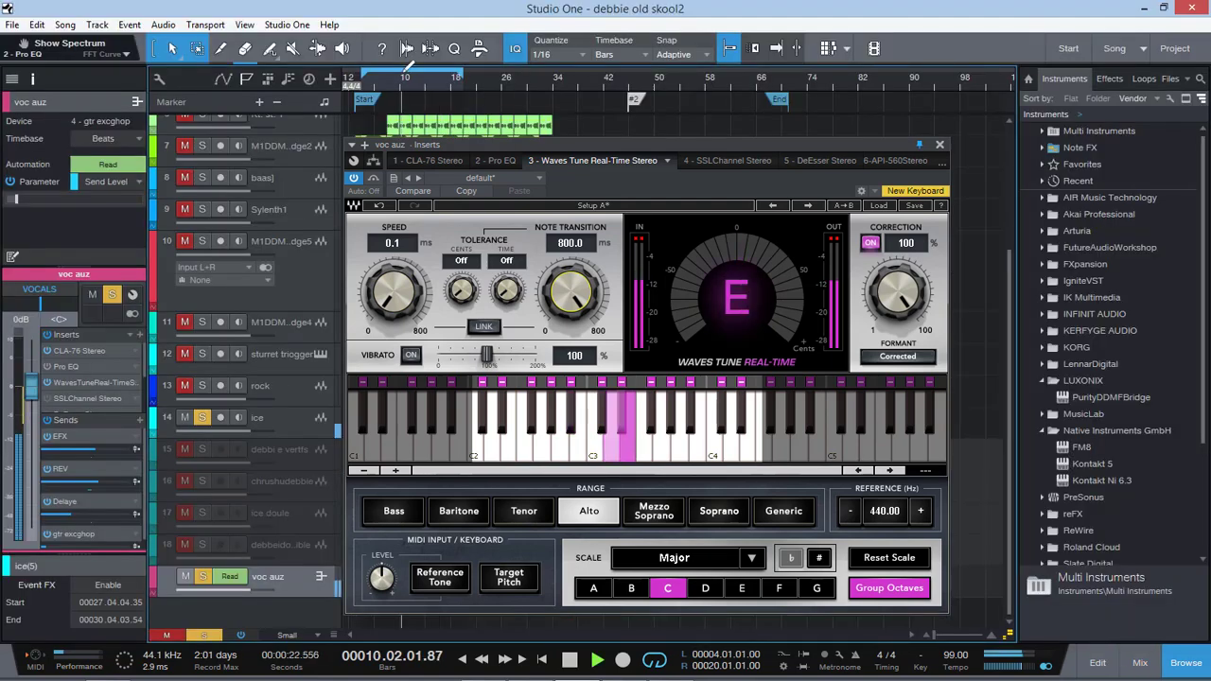
key("space")
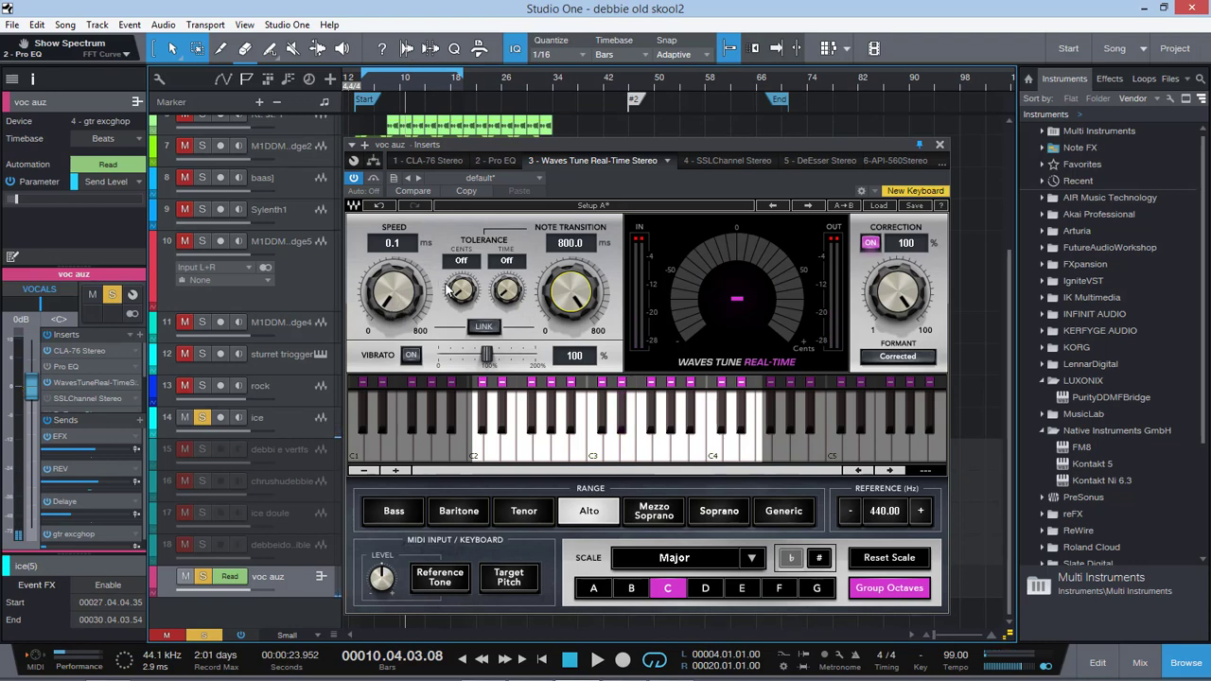
mouse_move(405, 297)
left_mouse_down()
mouse_move(405, 275)
mouse_move(405, 312)
left_mouse_up()
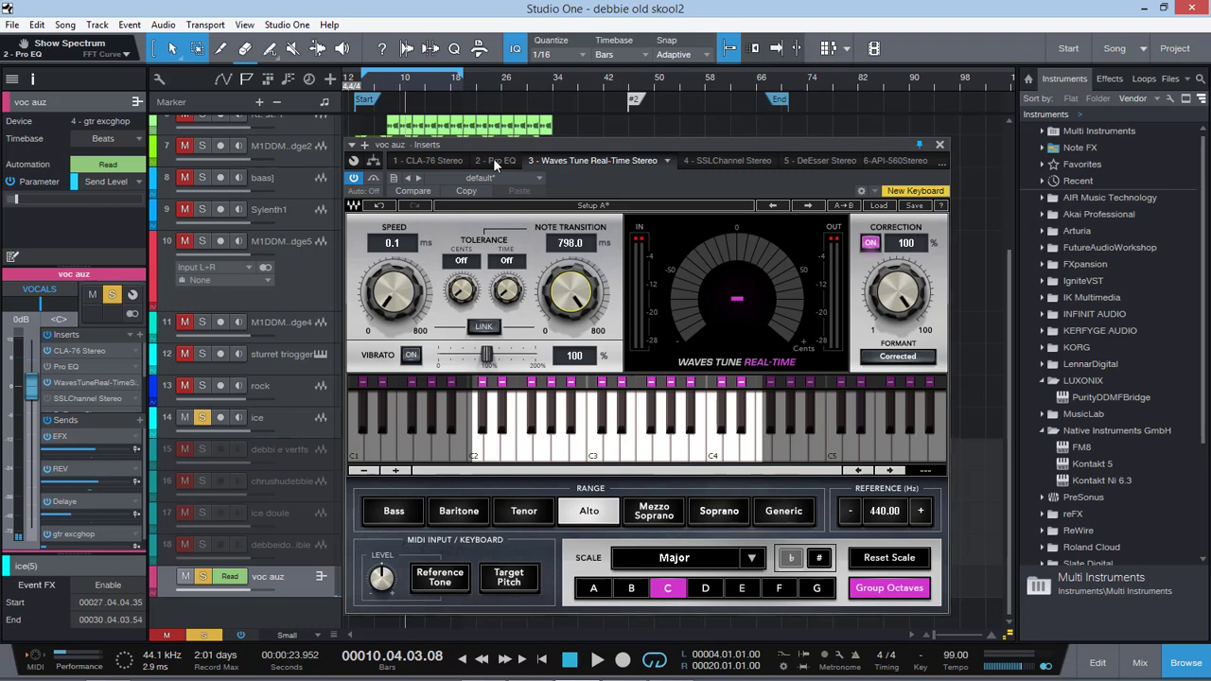
Audition the vocal from bar 8 while lowering the Waves Tune note transition to 415.2 ms, 0.1 ms and finally 0.2 ms.
left_click_drag(577, 272, 577, 380)
left_click(388, 82)
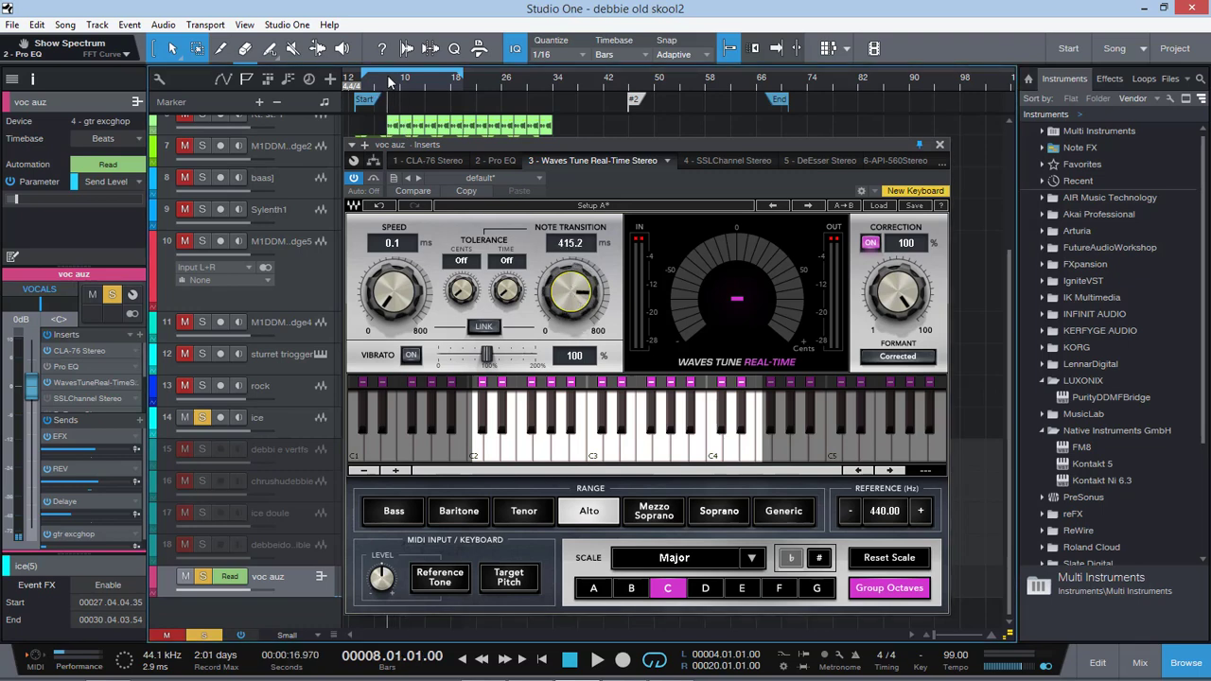
key("space")
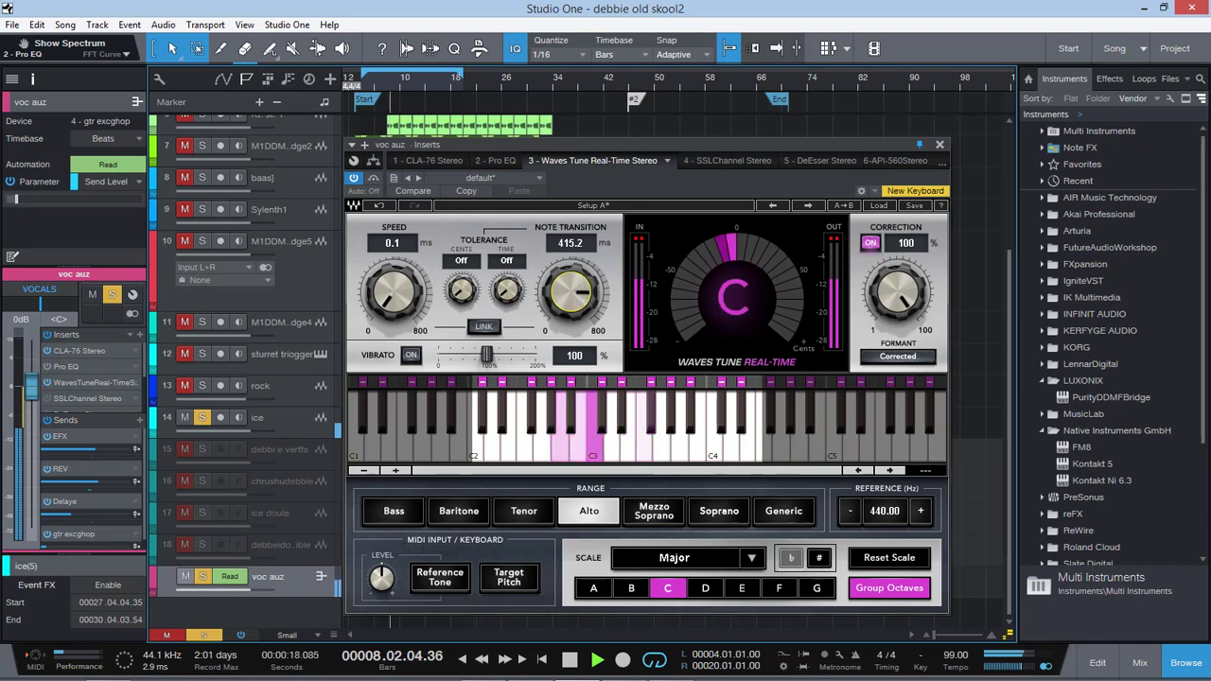
left_click_drag(571, 292, 571, 349)
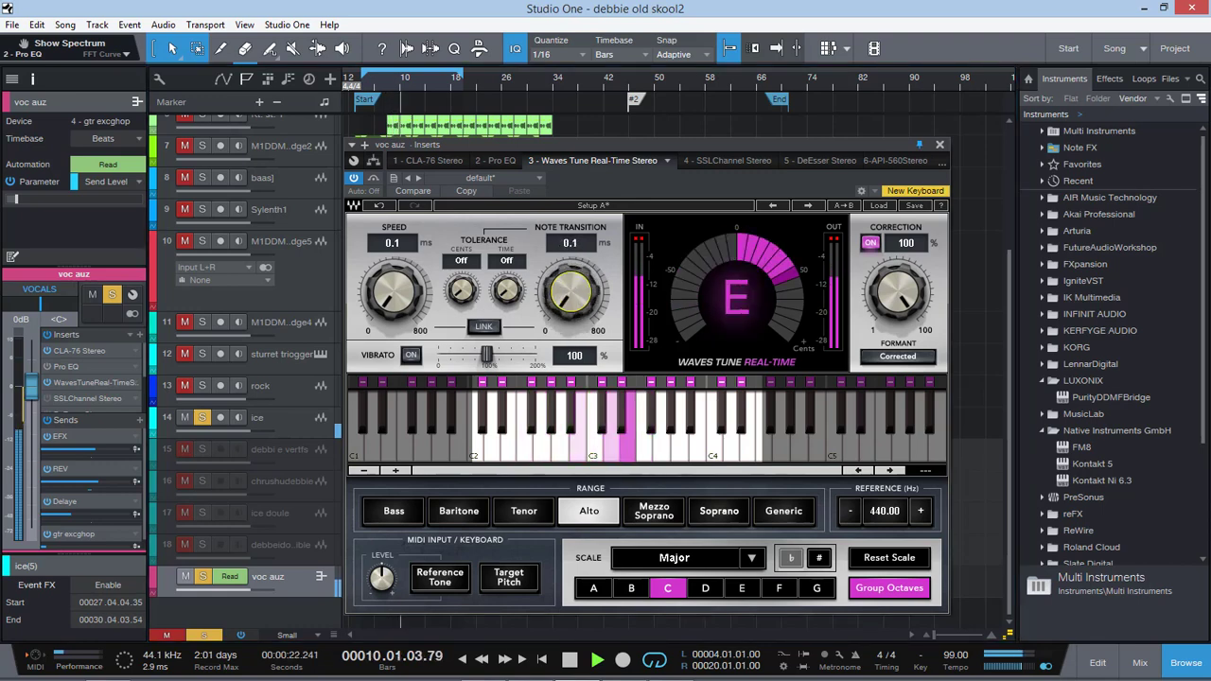
key("space")
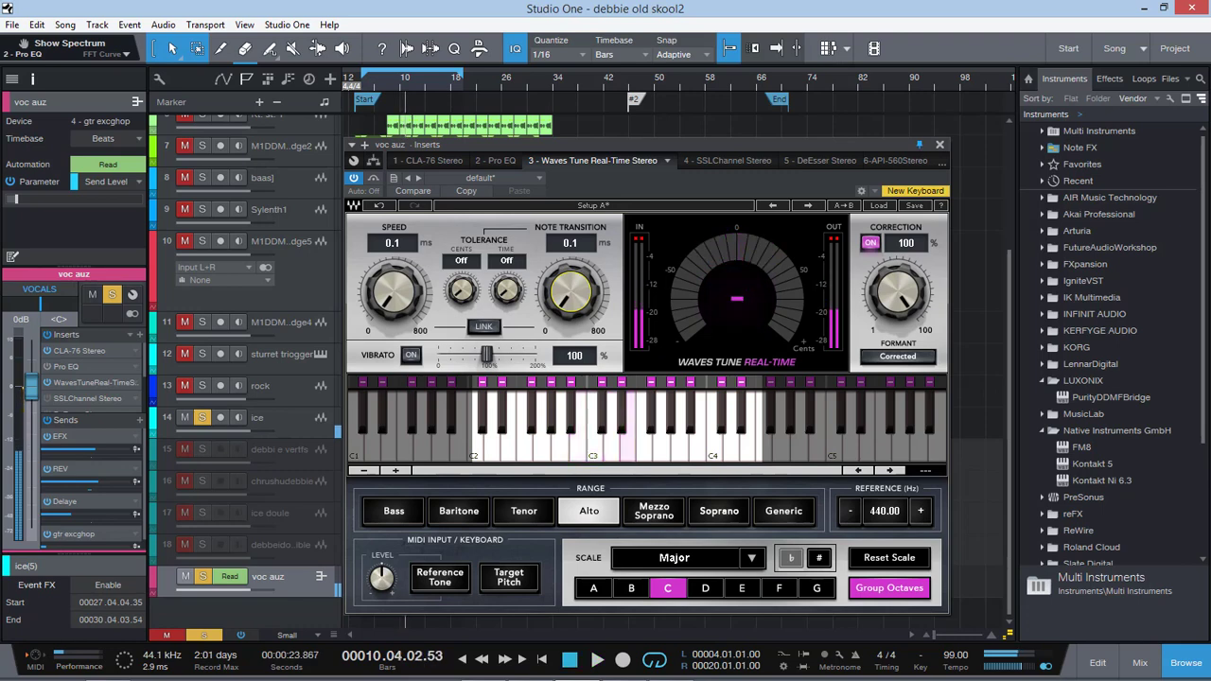
left_click_drag(584, 301, 584, 297)
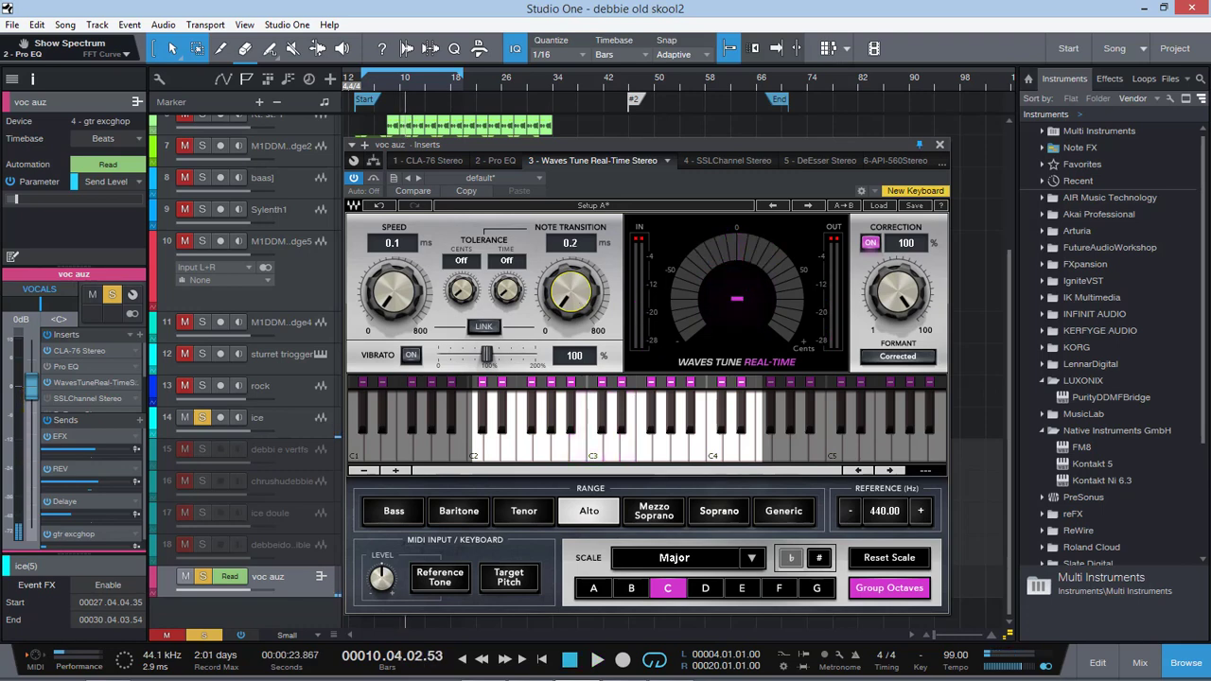
key("space")
key("space")
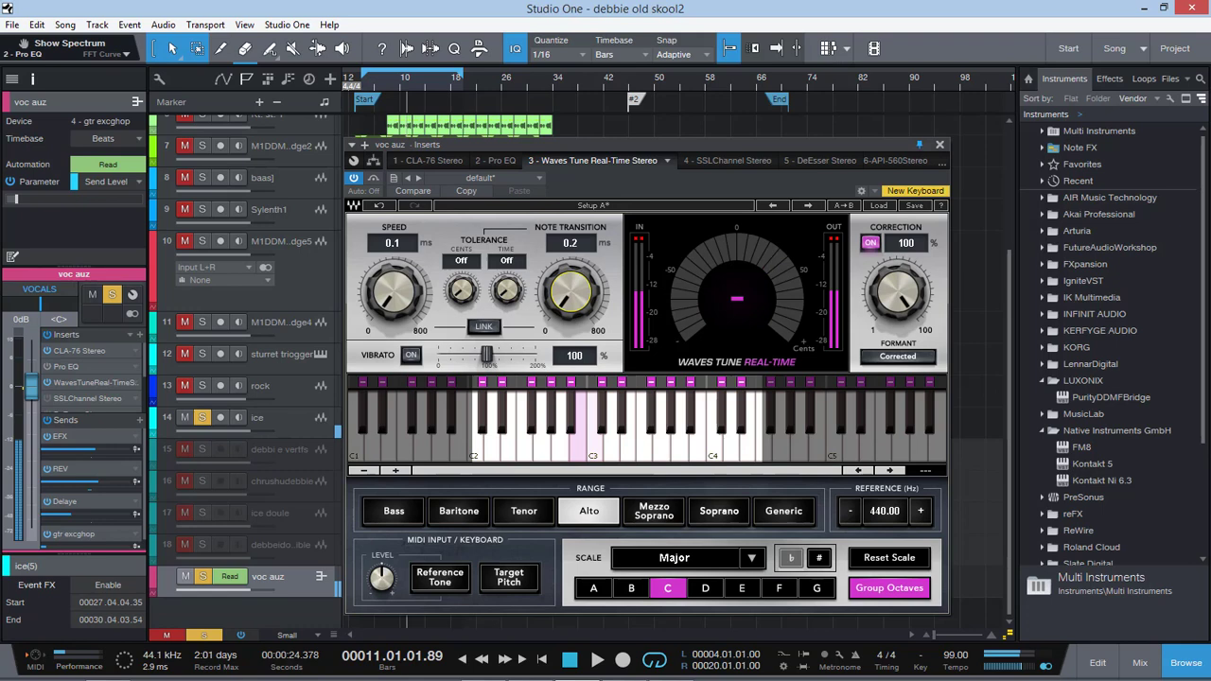
Link Waves Tune's speed and note transition, audition them at about 29.6 ms, and lower them to 27.7 ms and 27.8 ms.
left_click(495, 326)
mouse_move(591, 291)
left_mouse_down()
mouse_move(591, 252)
mouse_move(592, 290)
left_mouse_up()
key("space")
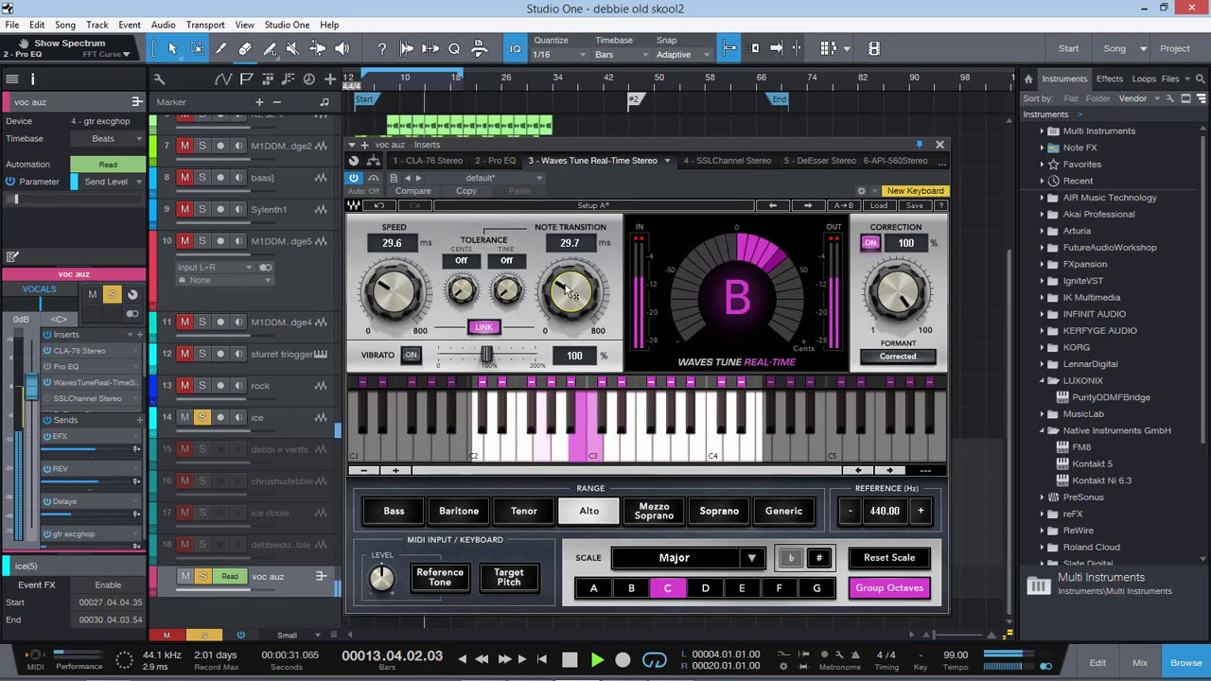
key("space")
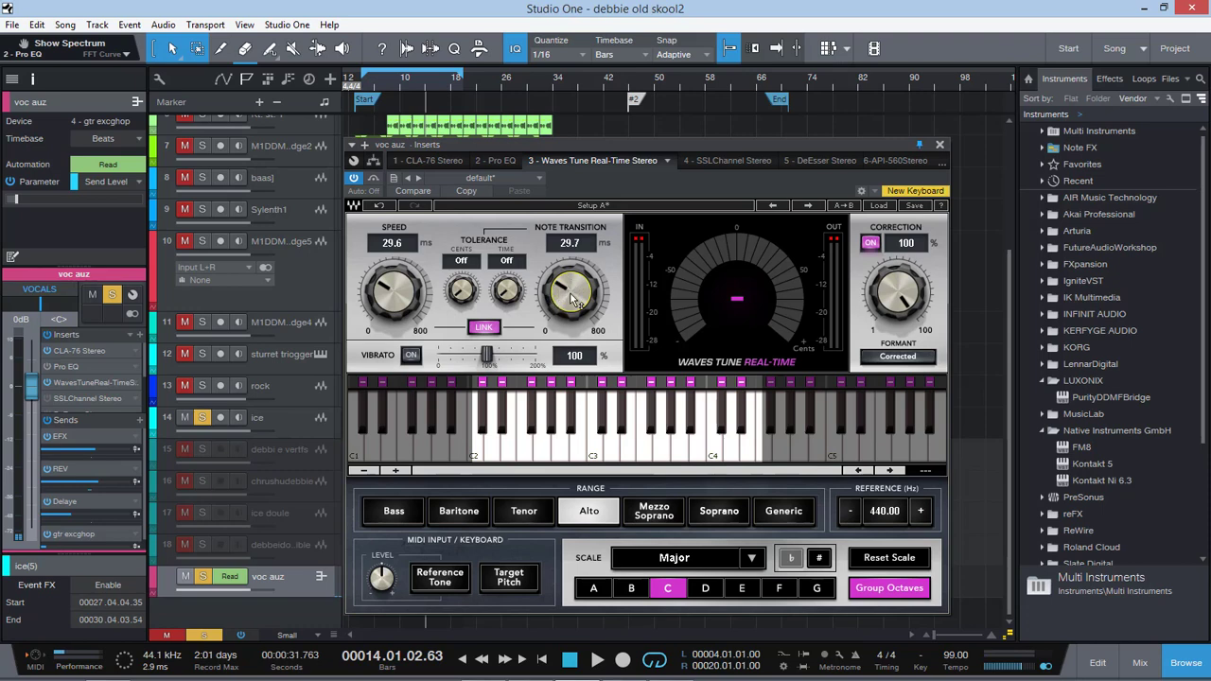
key("space")
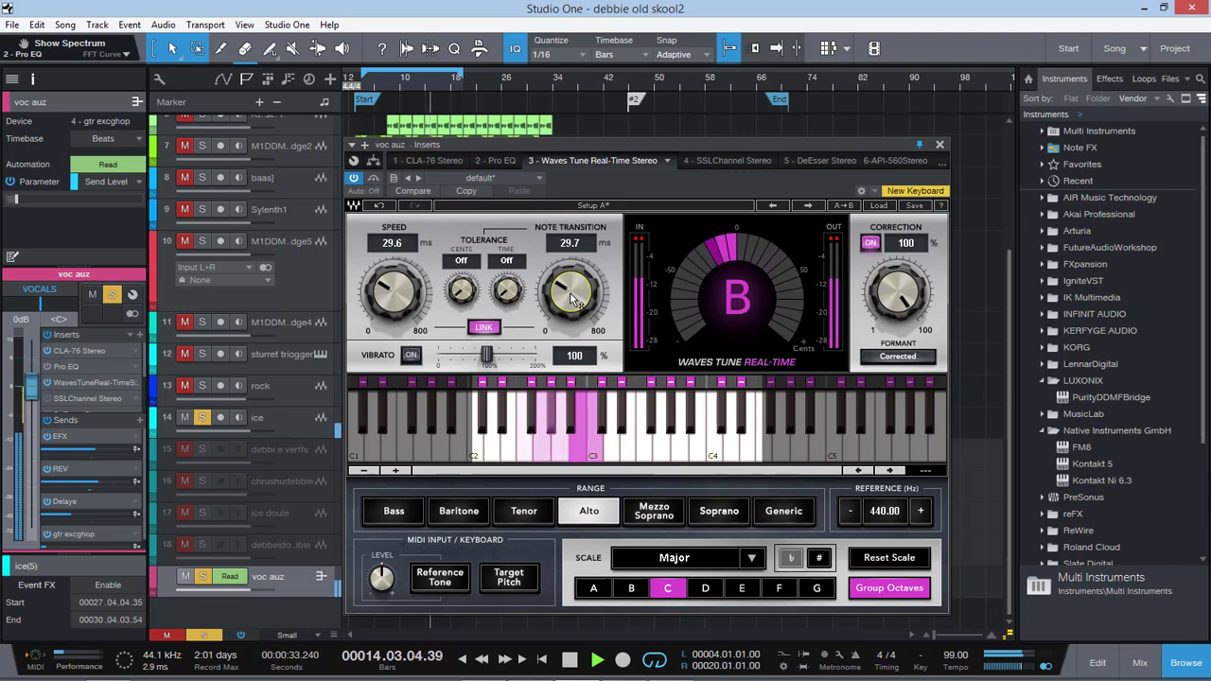
left_click_drag(570, 299, 570, 305)
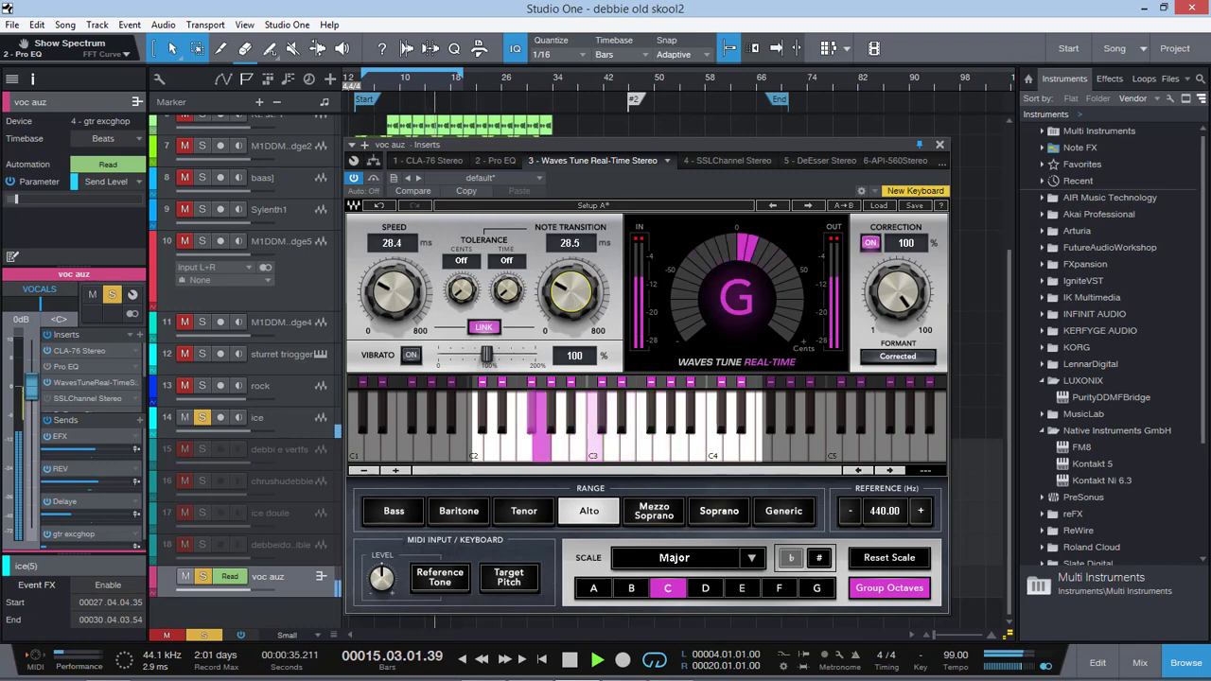
key("space")
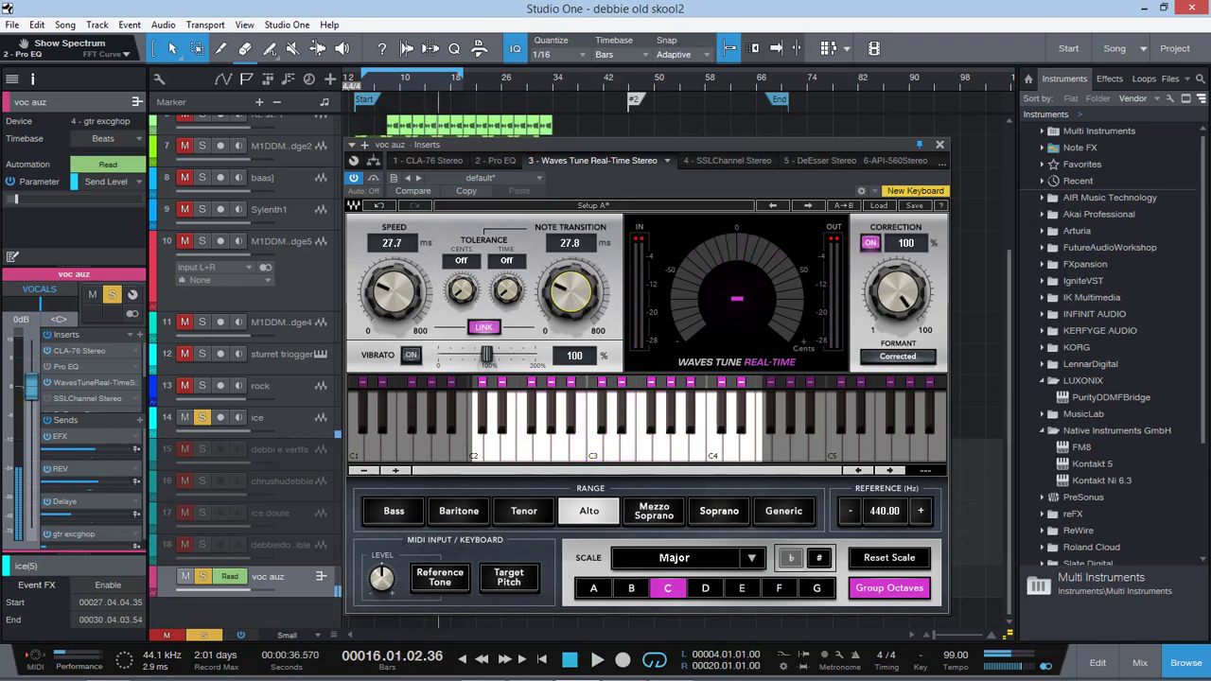
Unlink the two Waves Tune controls, and set the speed to 0.1 ms and the note transition to 22.2 ms.
left_click(483, 327)
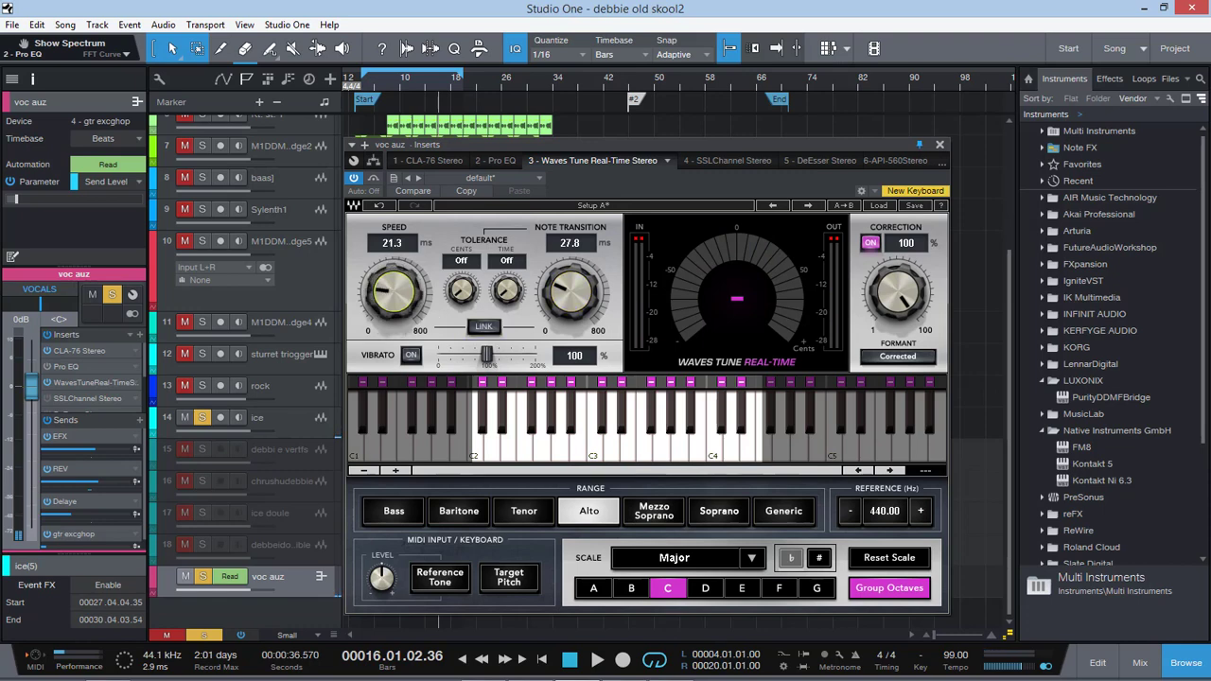
left_click_drag(405, 305, 440, 280)
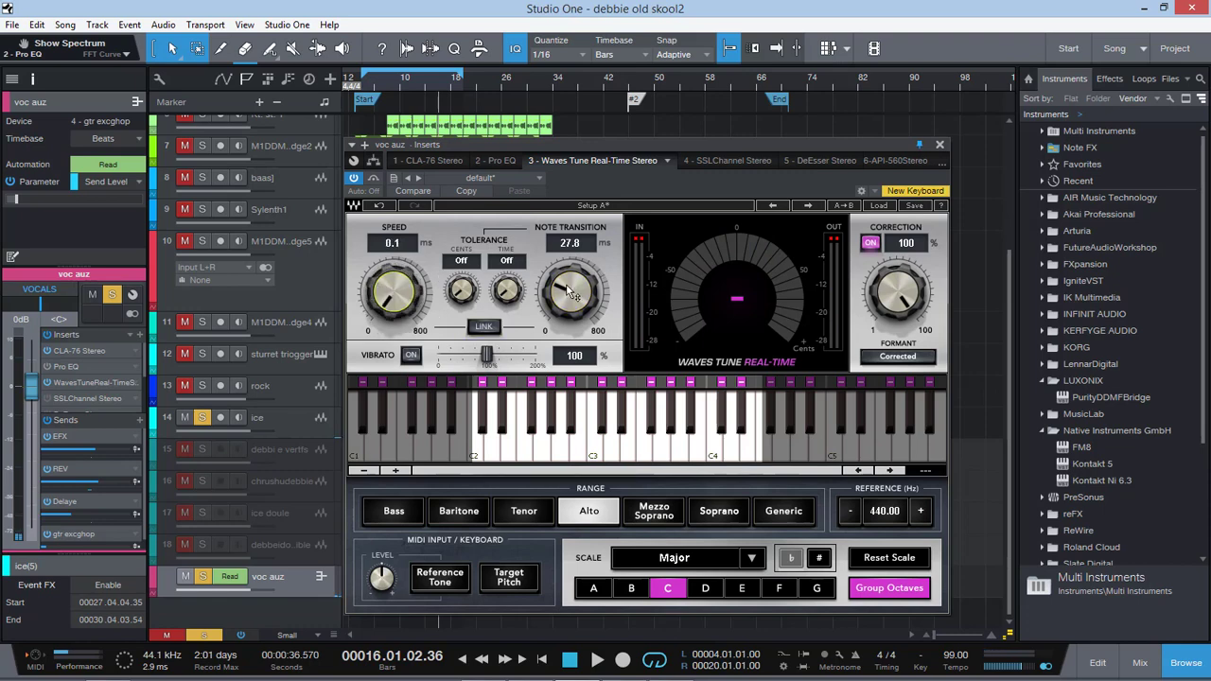
left_click_drag(568, 292, 568, 295)
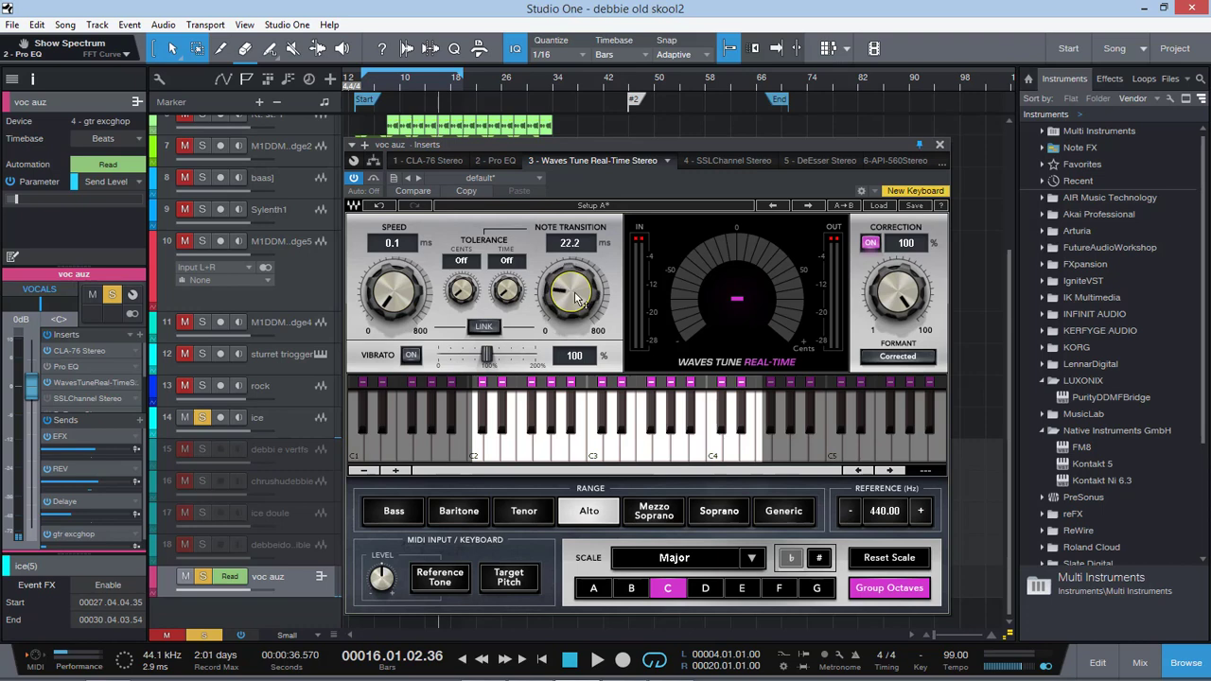
Move the Waves Tune window off the tracks, audition from about bar 7, and lower the note transition to 19.2 ms, then 0.1 ms.
key("space")
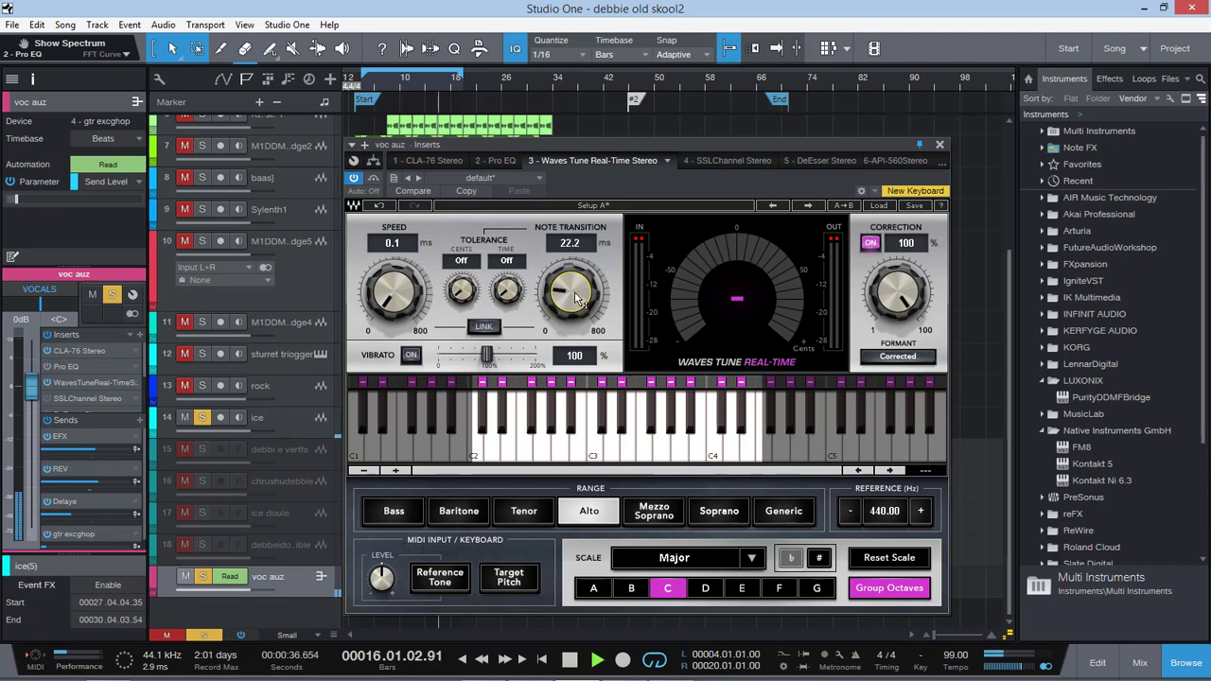
left_click(383, 86)
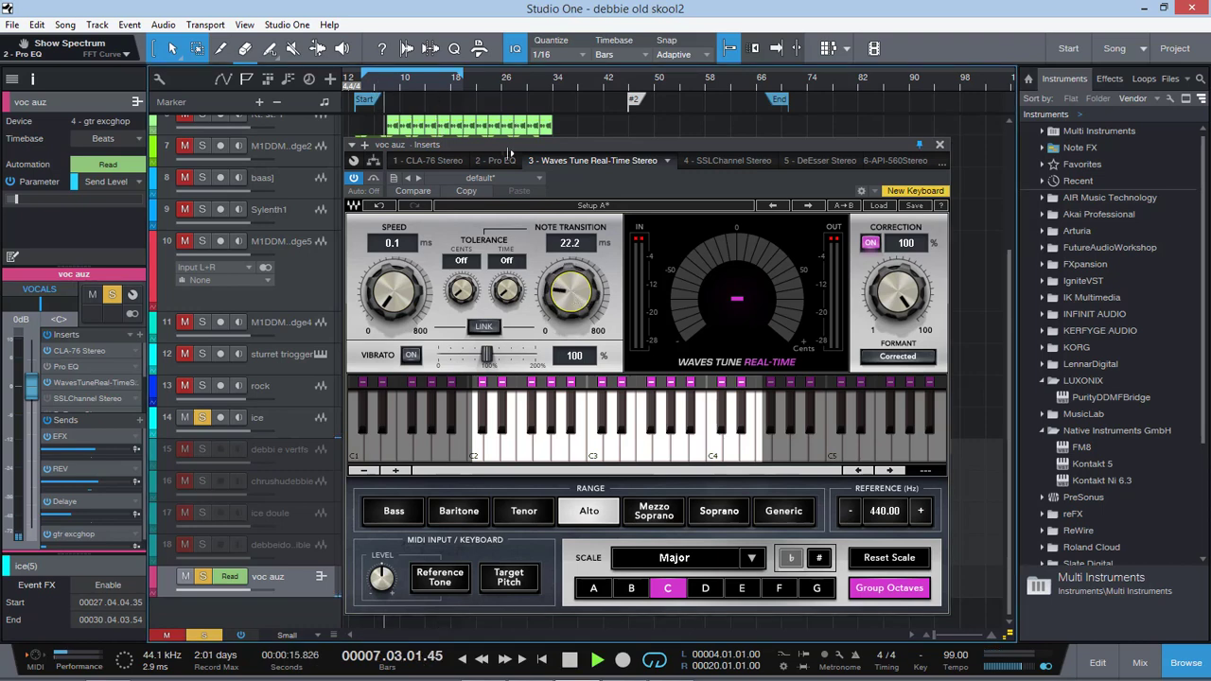
left_click_drag(508, 147, 578, 125)
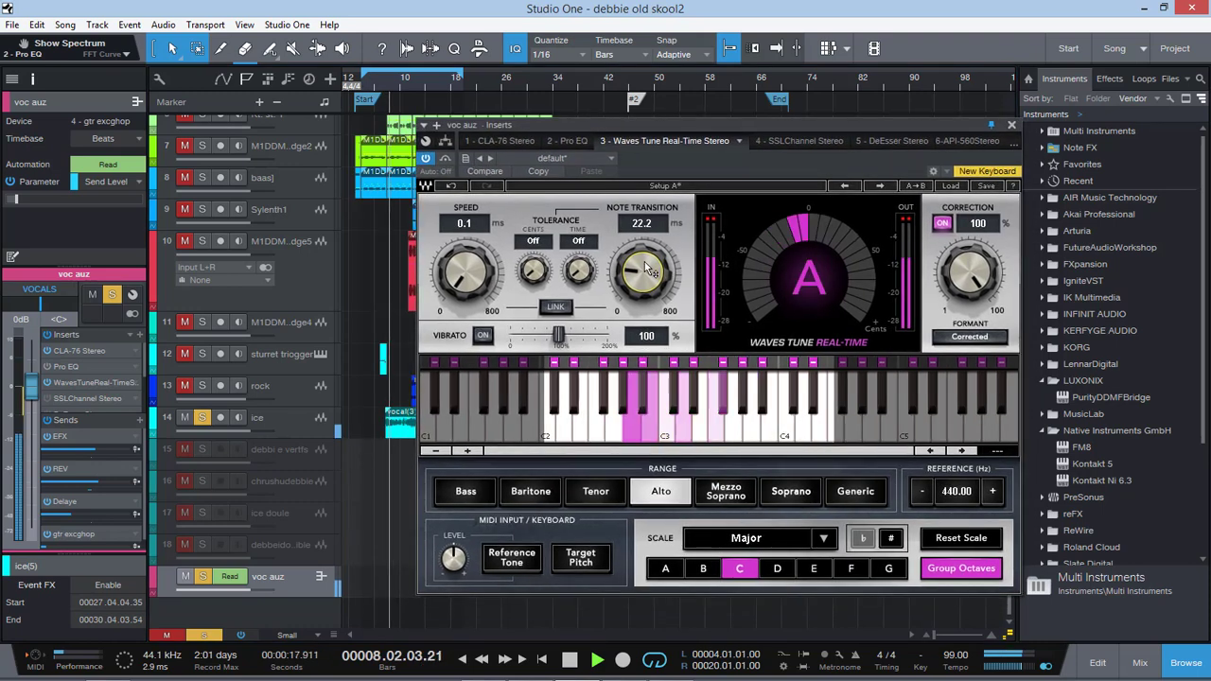
left_click_drag(647, 269, 651, 288)
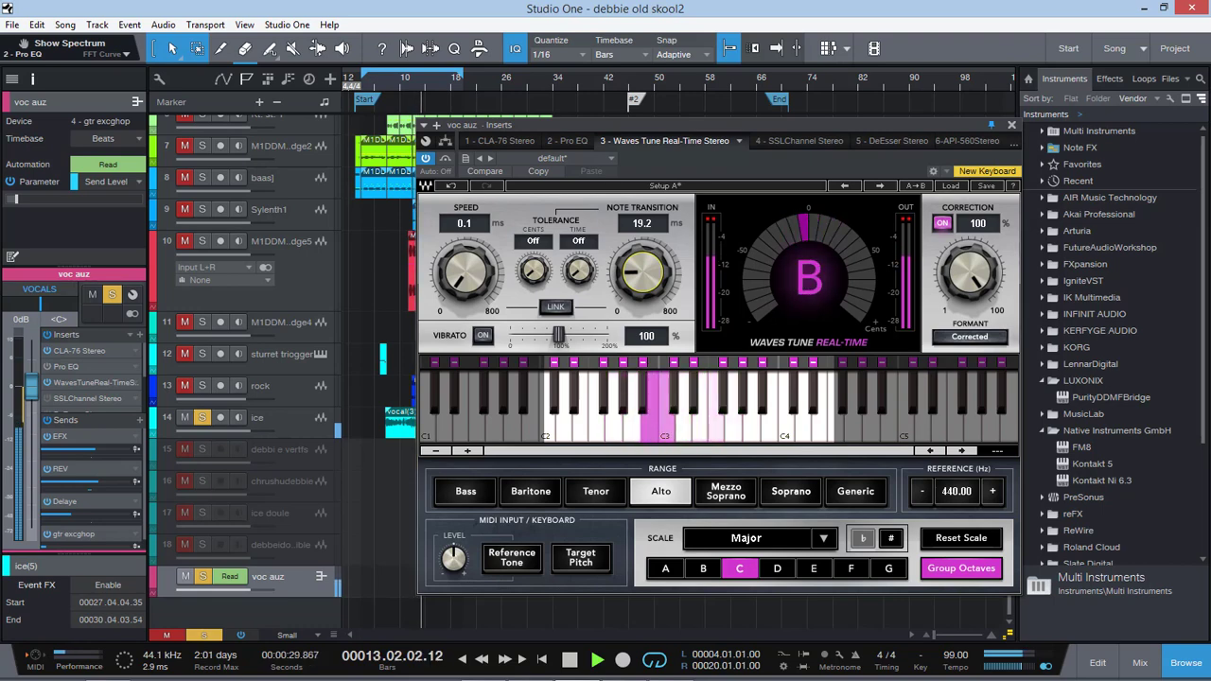
key("space")
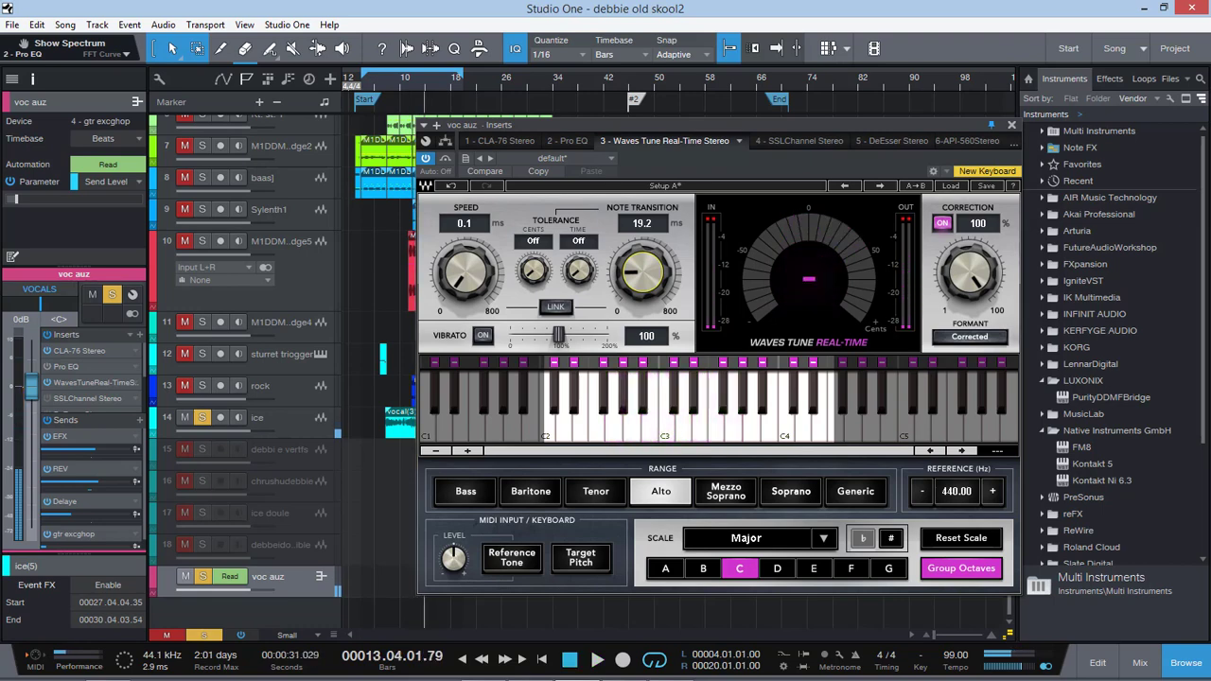
left_click_drag(642, 272, 642, 321)
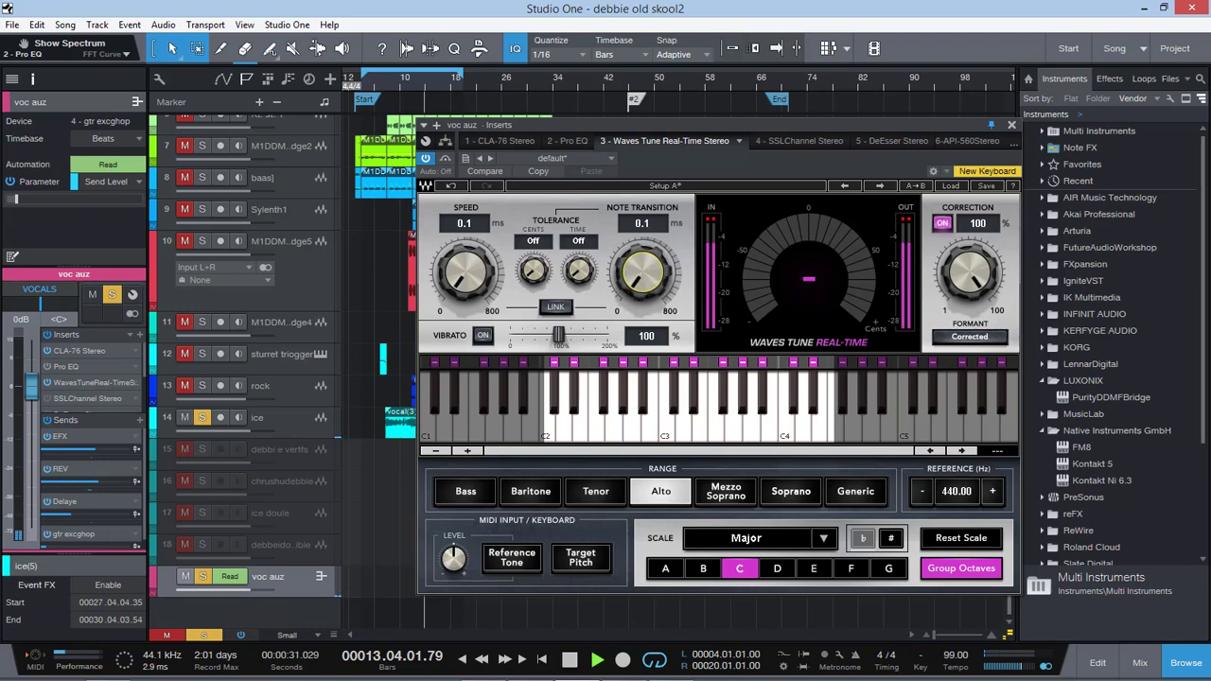
key("space")
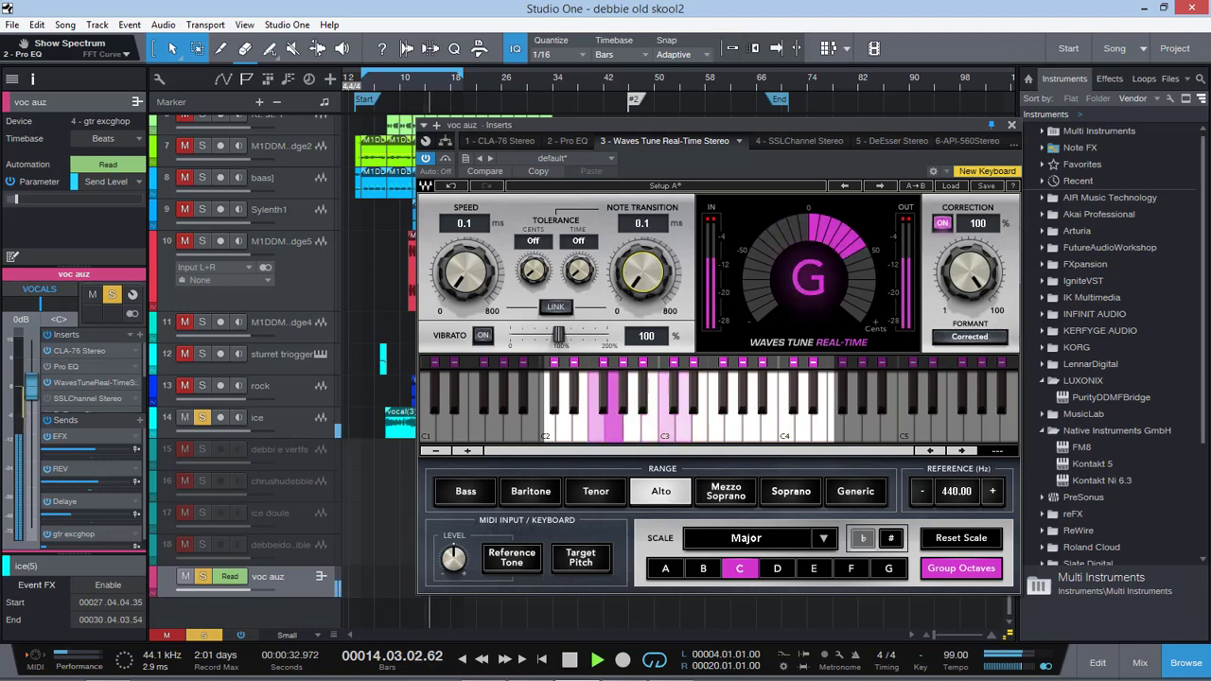
key("space")
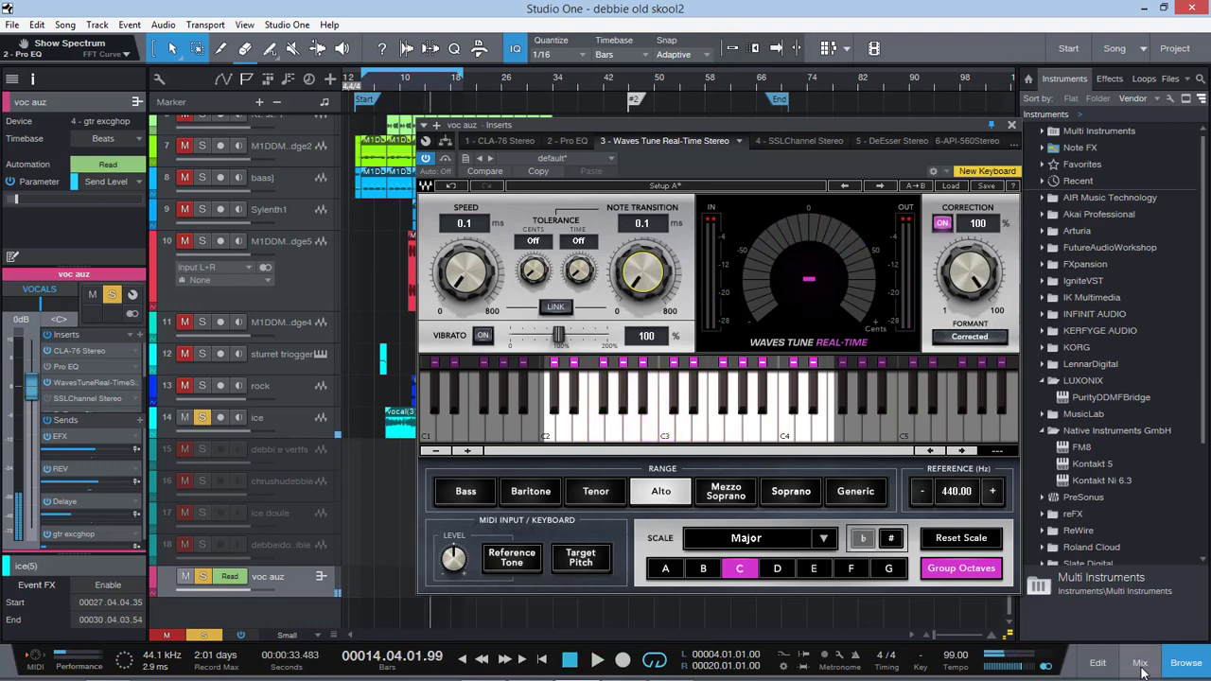
In the console, open Auto-Tune Pro on the voc auz bus, and bypass and close Waves Tune Real-Time.
left_click(1012, 124)
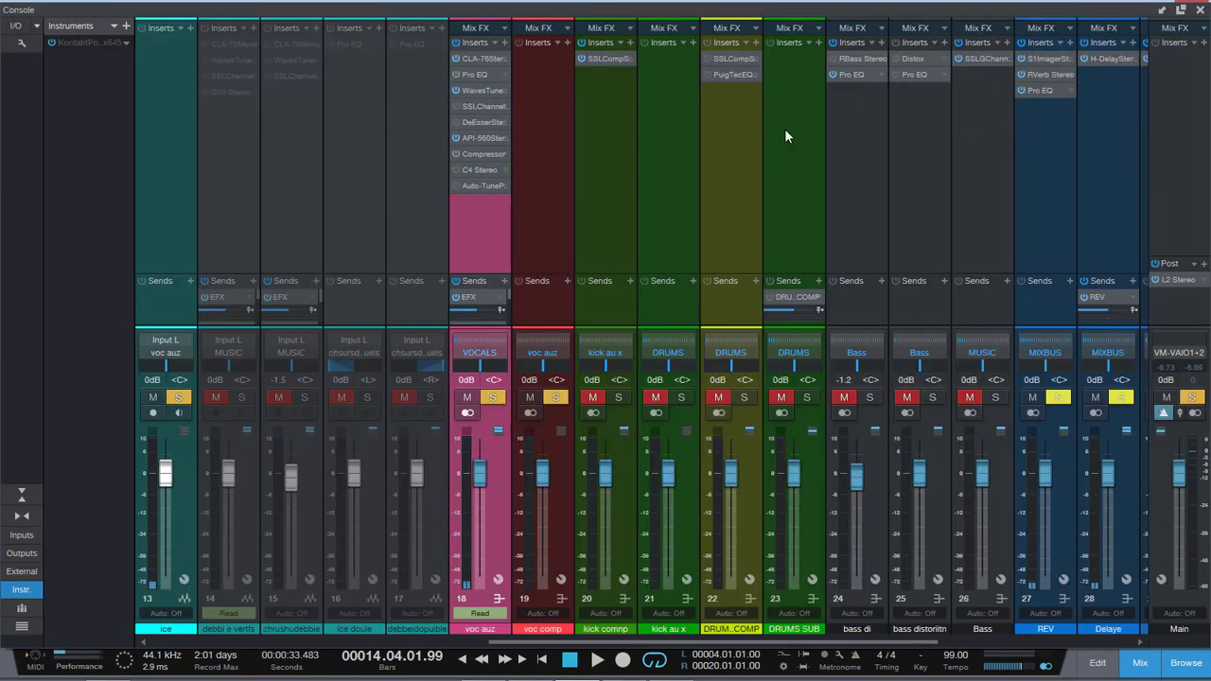
left_click(482, 186)
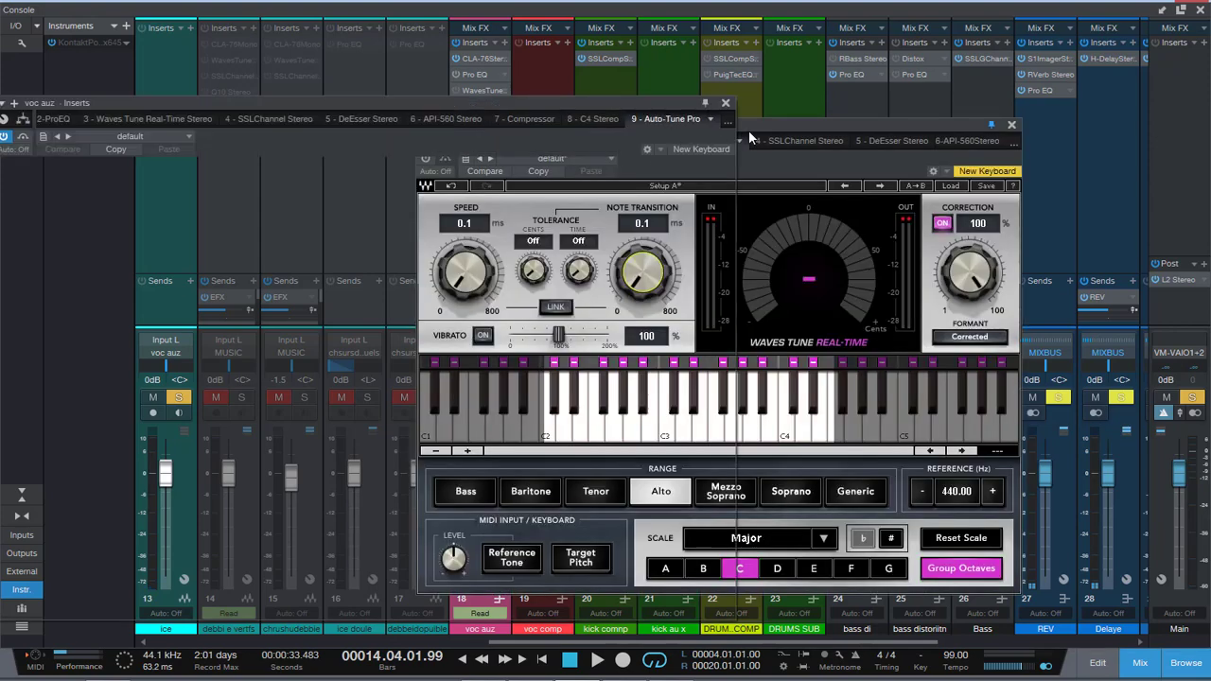
left_click_drag(804, 128, 838, 125)
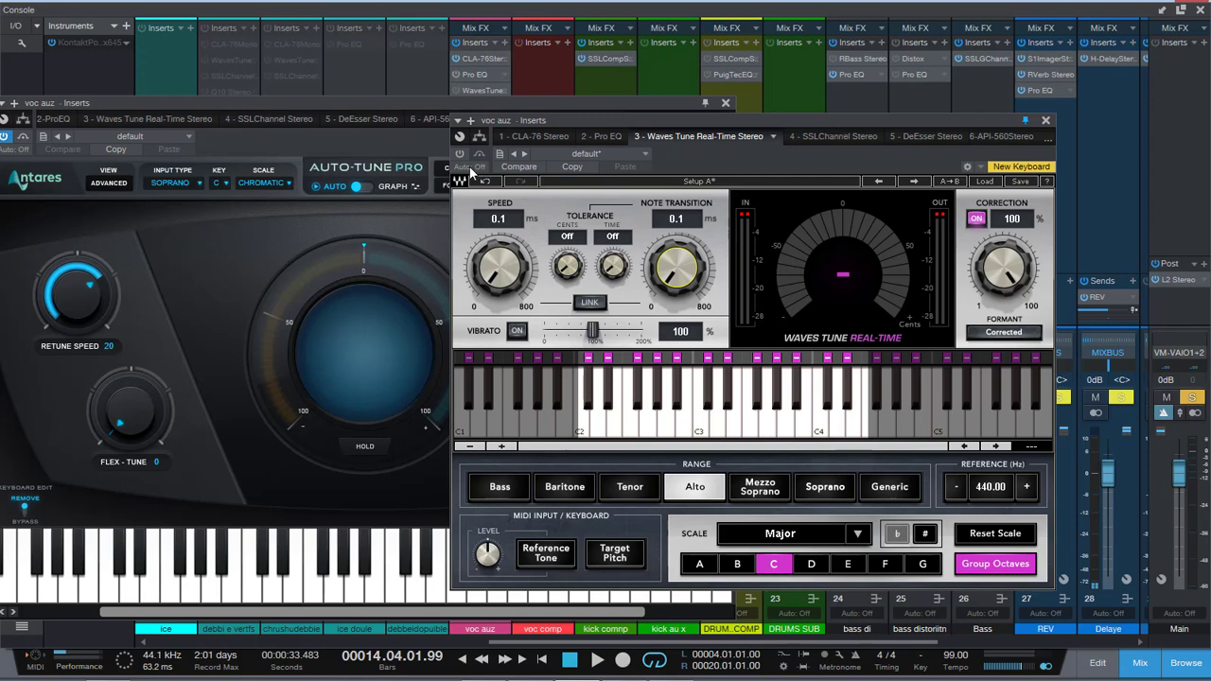
left_click(1045, 120)
left_click_drag(425, 107, 719, 83)
Set Auto-Tune Pro's input type to Alto/Tenor, the key to C and the scale to Major.
left_click(477, 168)
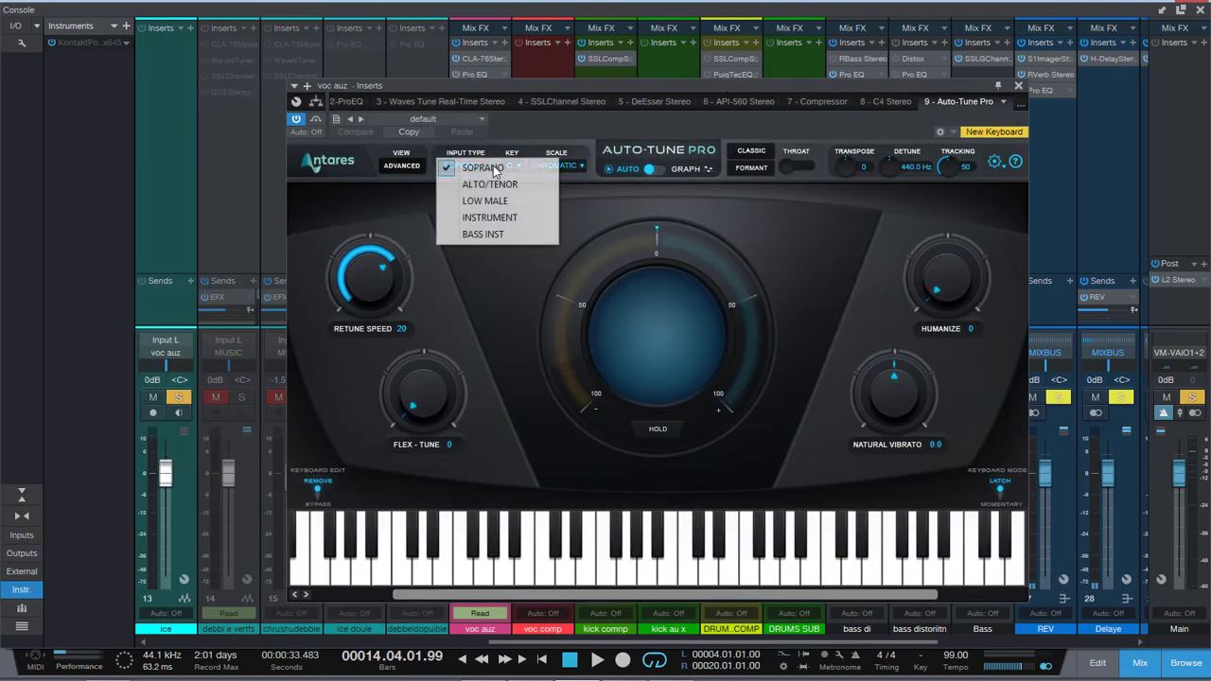
left_click(483, 185)
left_click(523, 169)
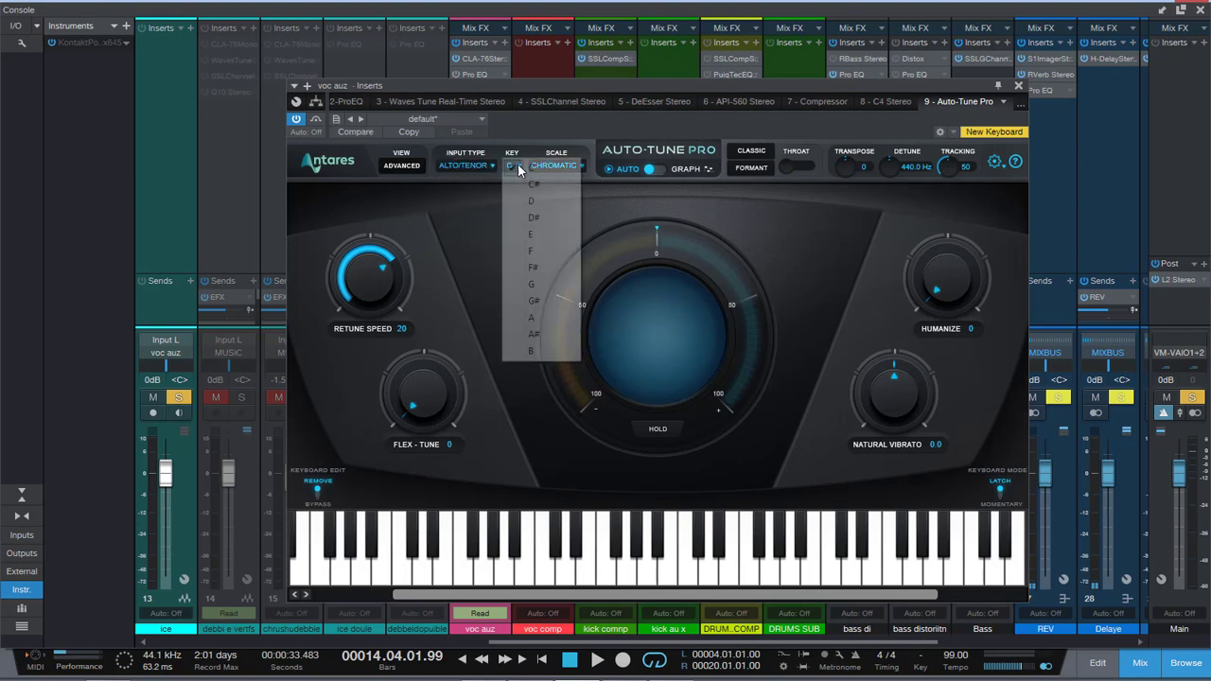
left_click(536, 174)
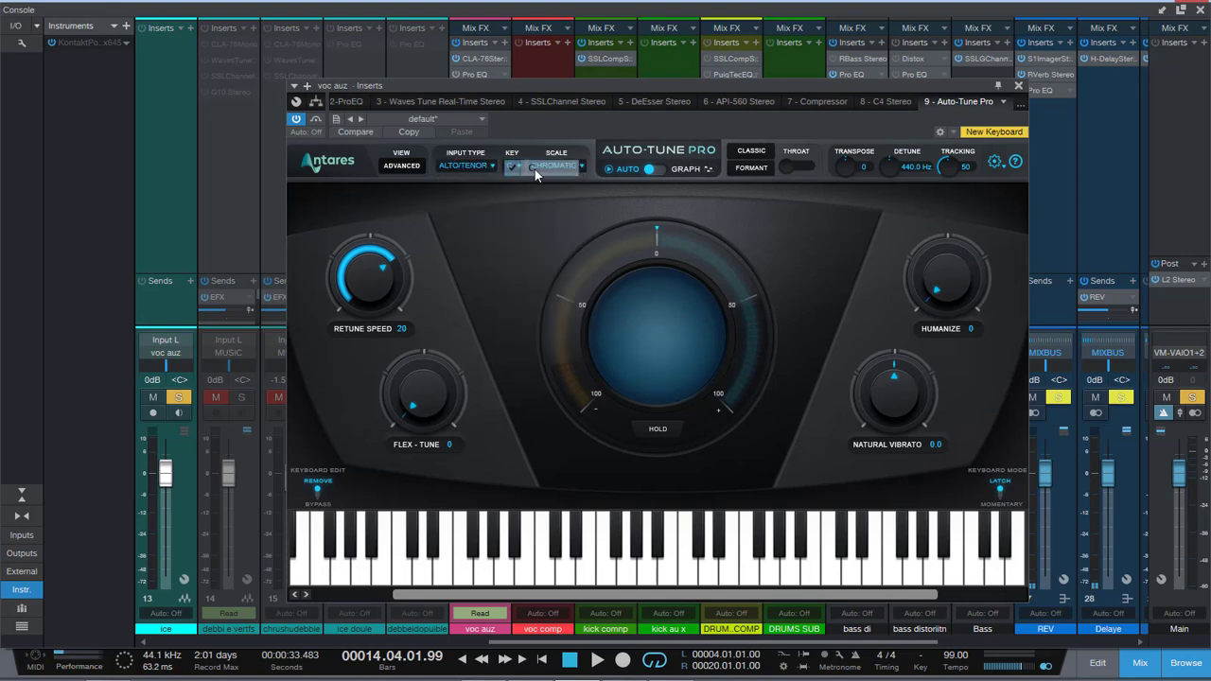
left_click(584, 166)
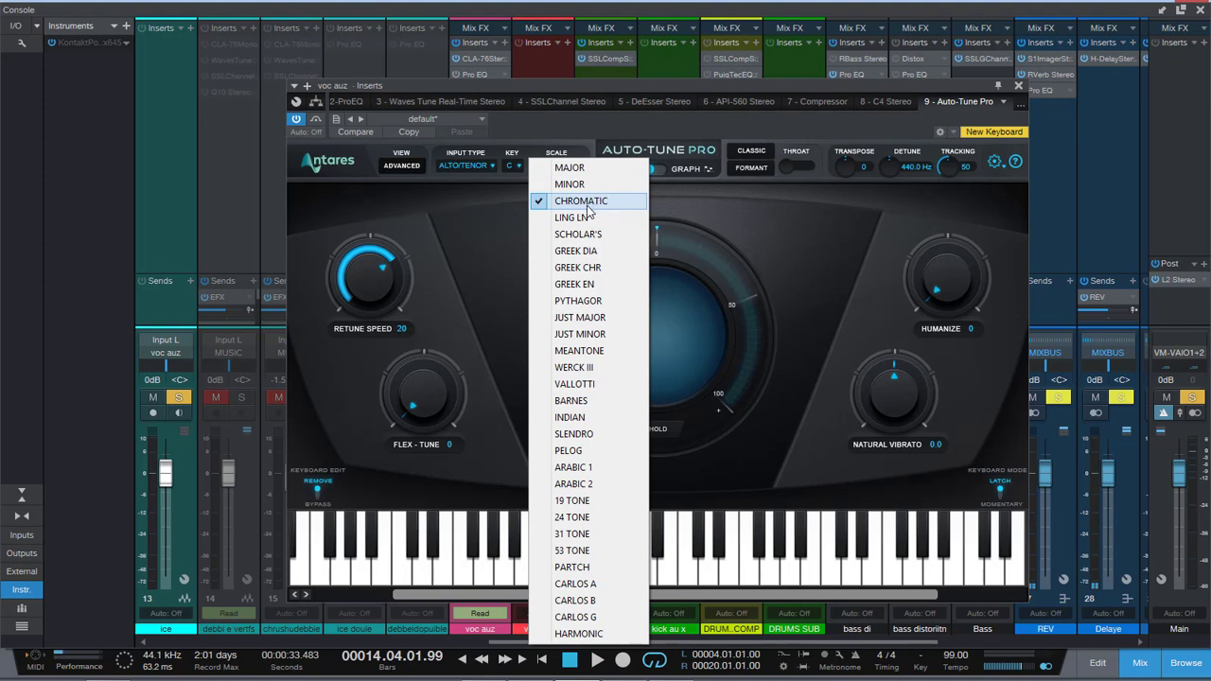
left_click(572, 168)
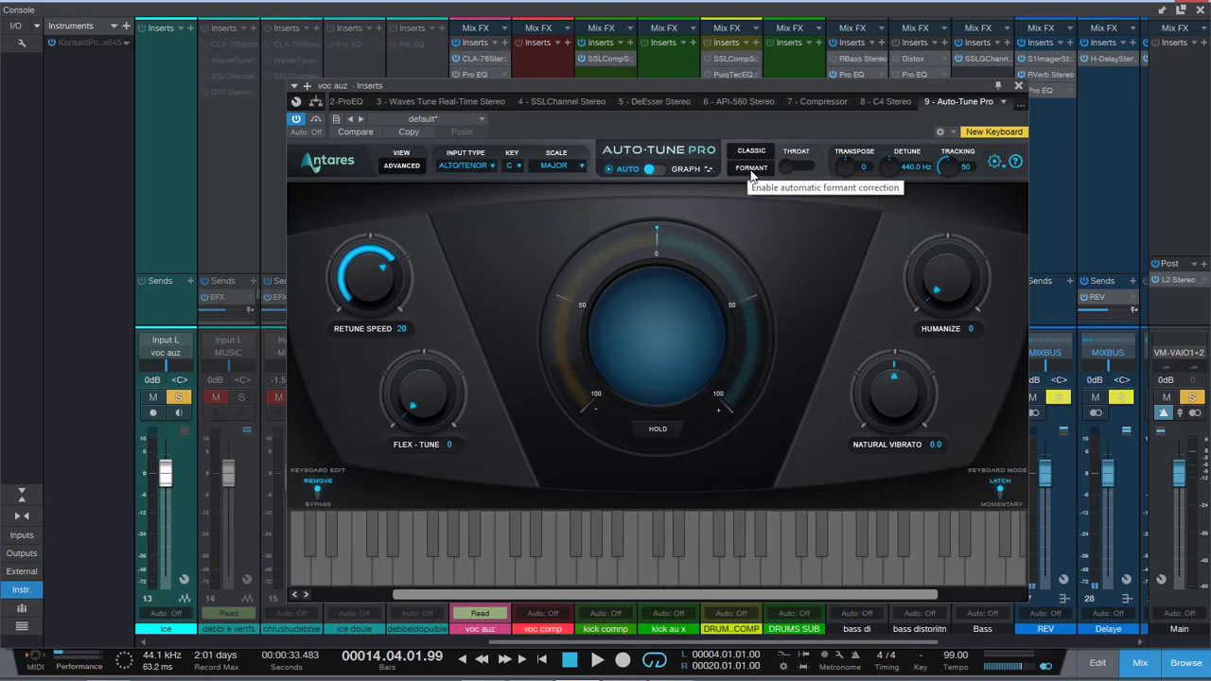
Close the console, uncover the tracks, and audition Auto-Tune Pro from about bar 8 with retune speed at 0, then set to 20.
key("space")
left_click_drag(359, 275, 365, 183)
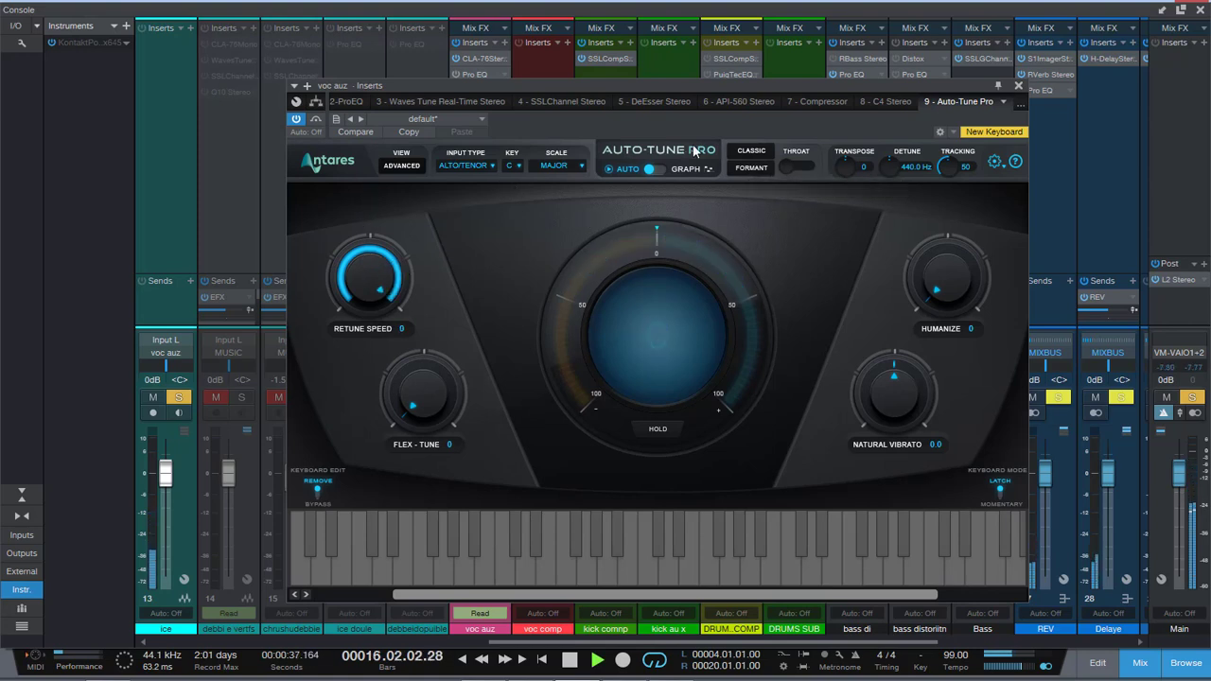
left_click(1199, 10)
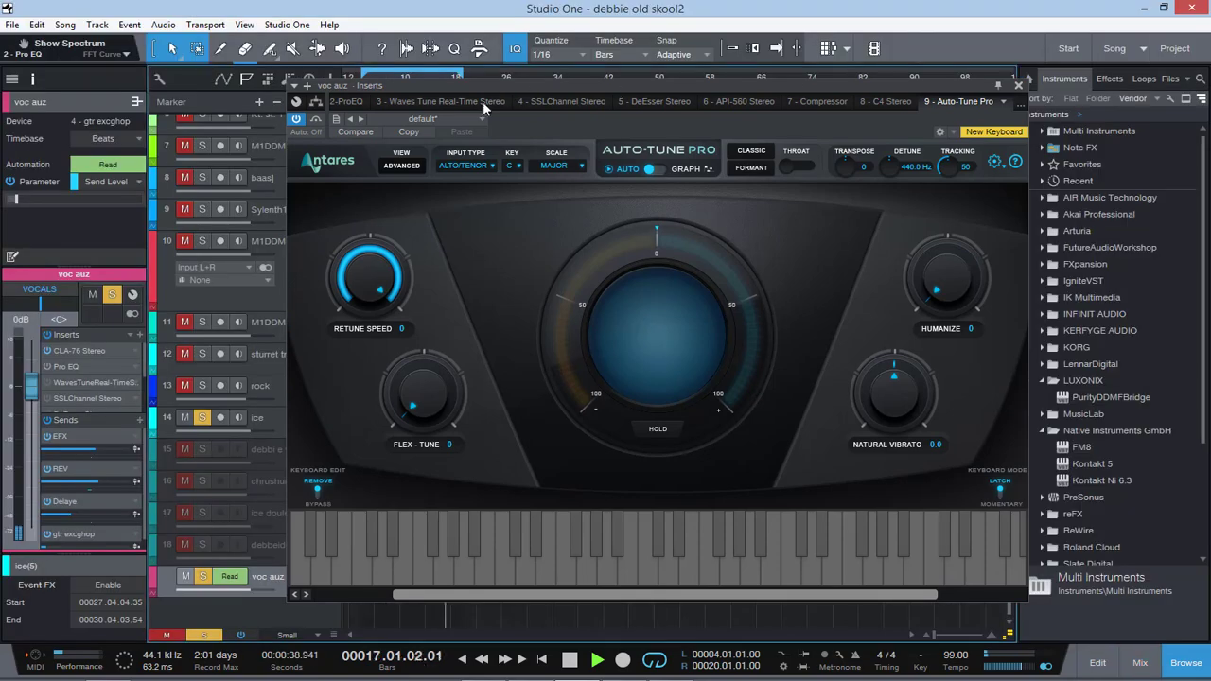
left_click_drag(460, 86, 624, 86)
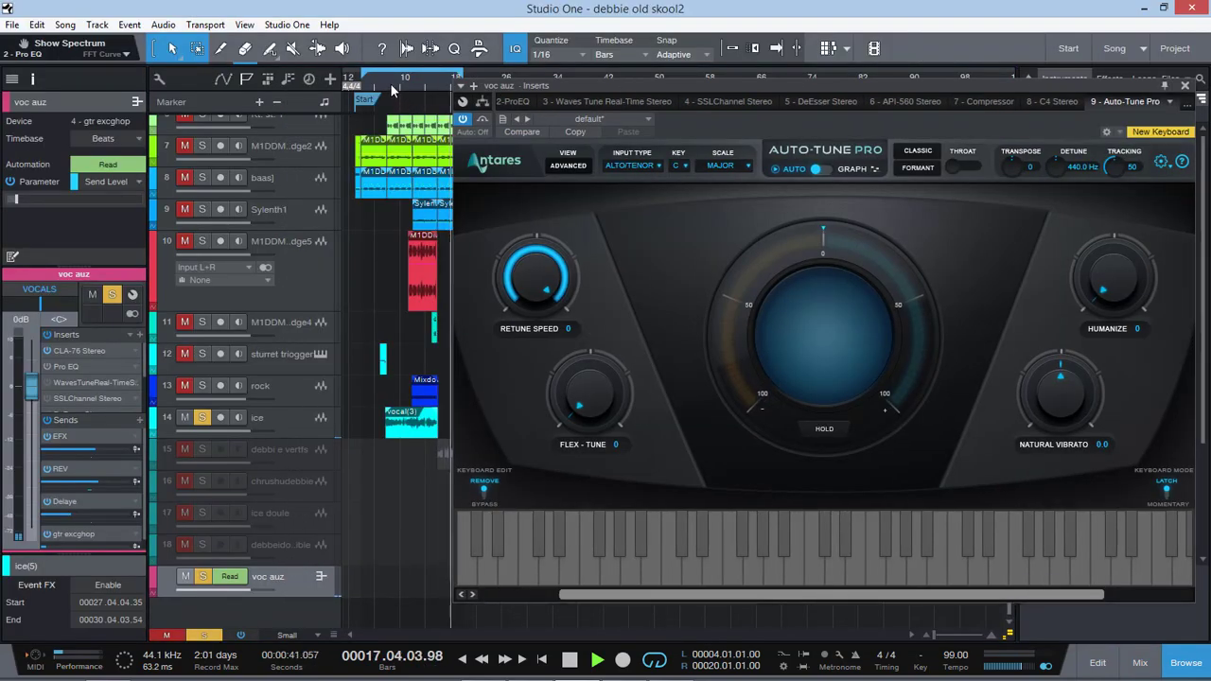
left_click(392, 78)
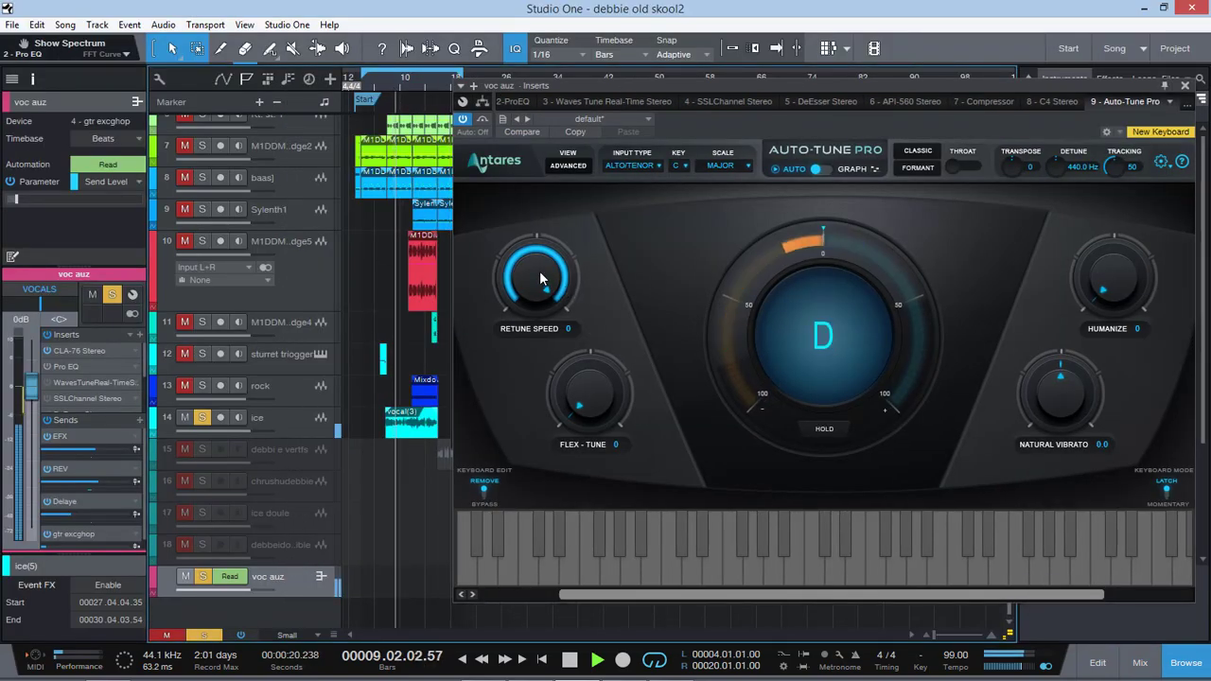
left_click_drag(535, 267, 534, 307)
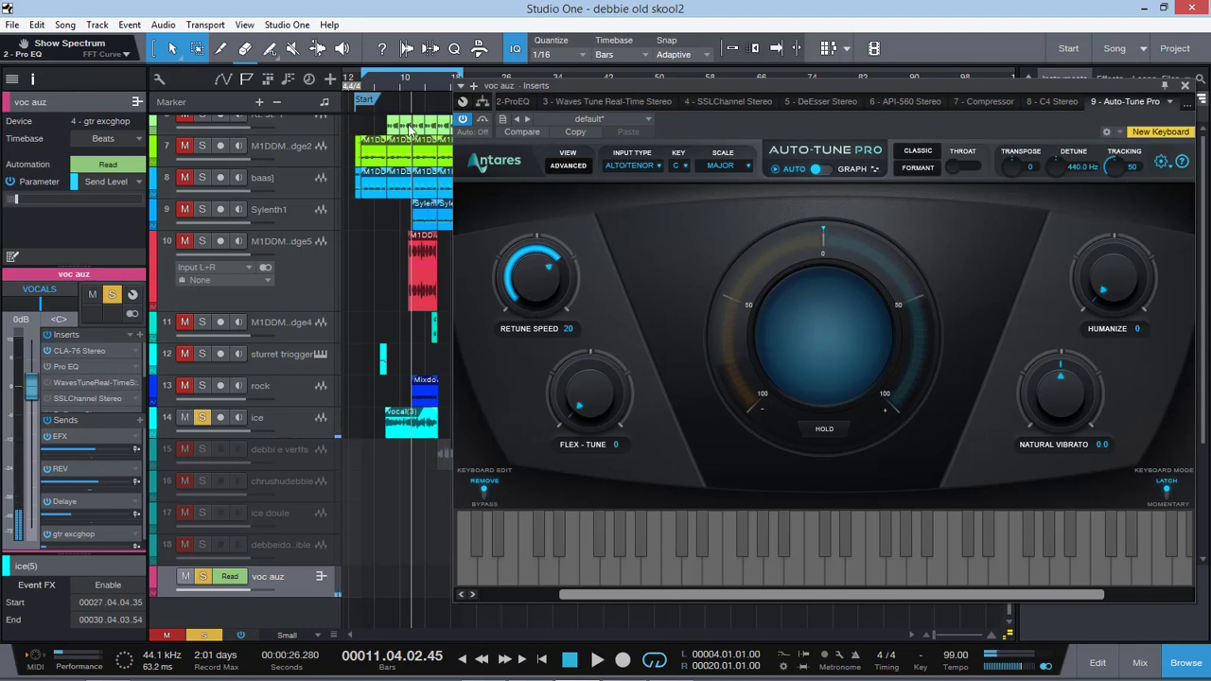
Audition the vocal from about bar 8, set Auto-Tune Pro's retune speed to 0 and raise Flex-Tune to 49.
left_click(407, 84)
left_click(392, 81)
key("space")
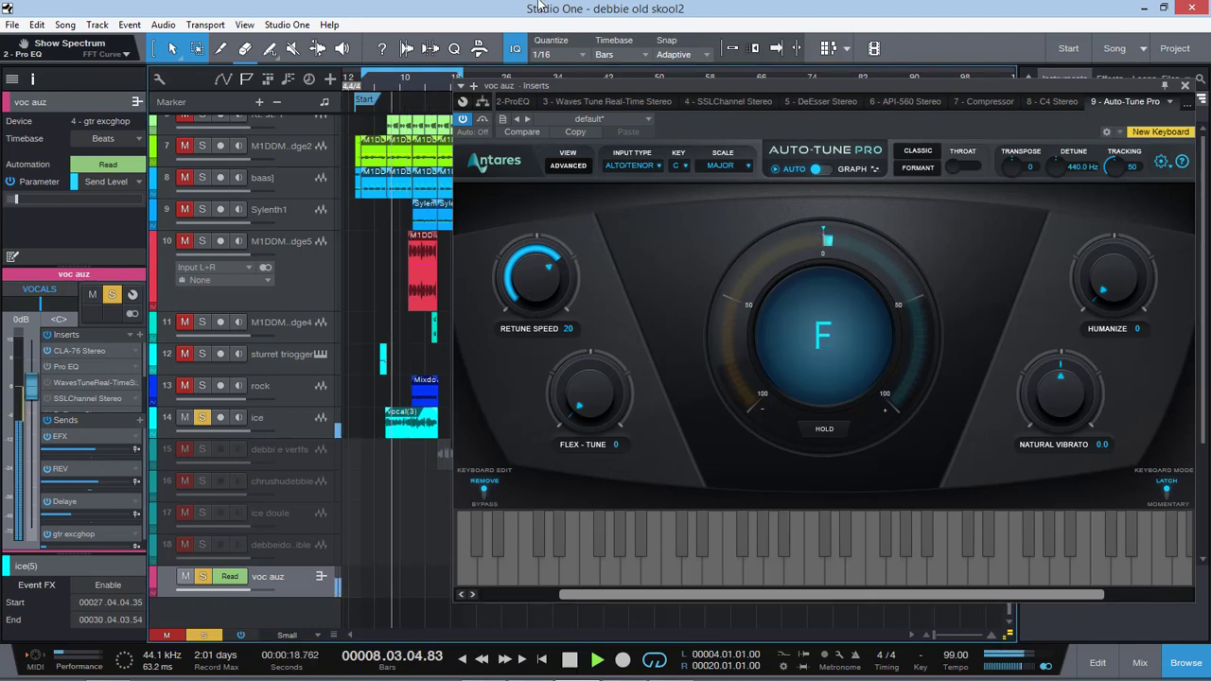
left_click_drag(554, 266, 587, 180)
mouse_move(597, 400)
left_mouse_down()
mouse_move(613, 287)
mouse_move(600, 380)
left_mouse_up()
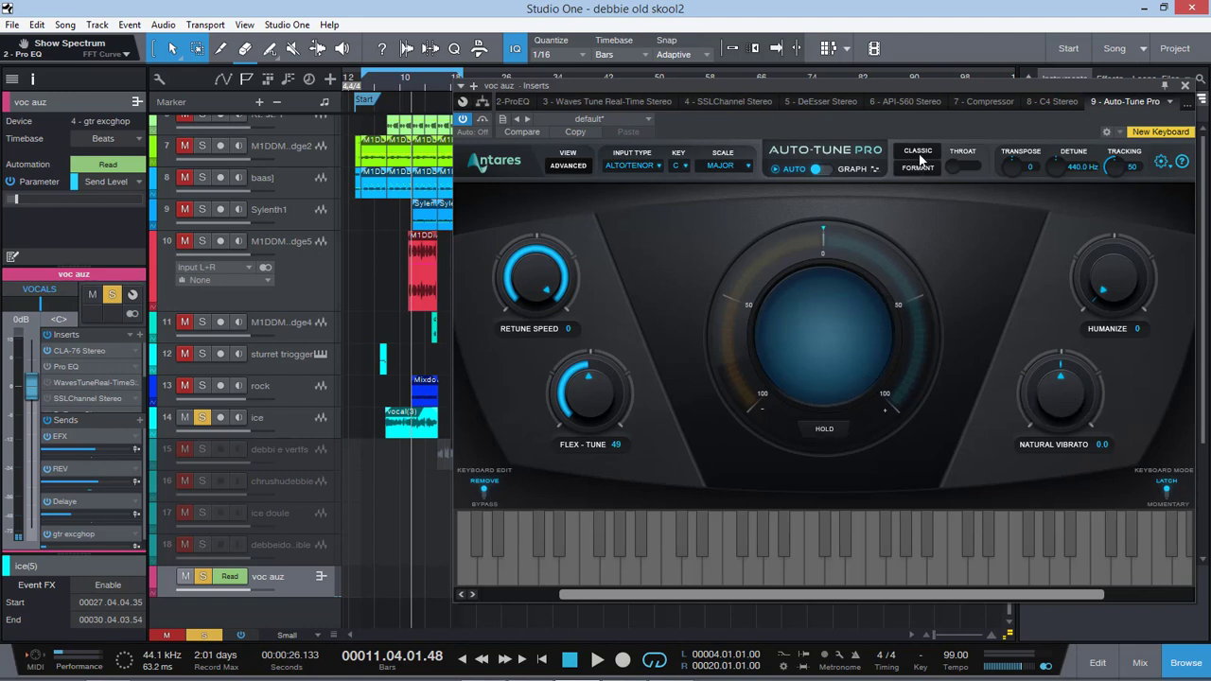
Replay the vocal from about bar 8, return Flex-Tune to 0 and turn on Classic mode.
left_click(389, 84)
key("space")
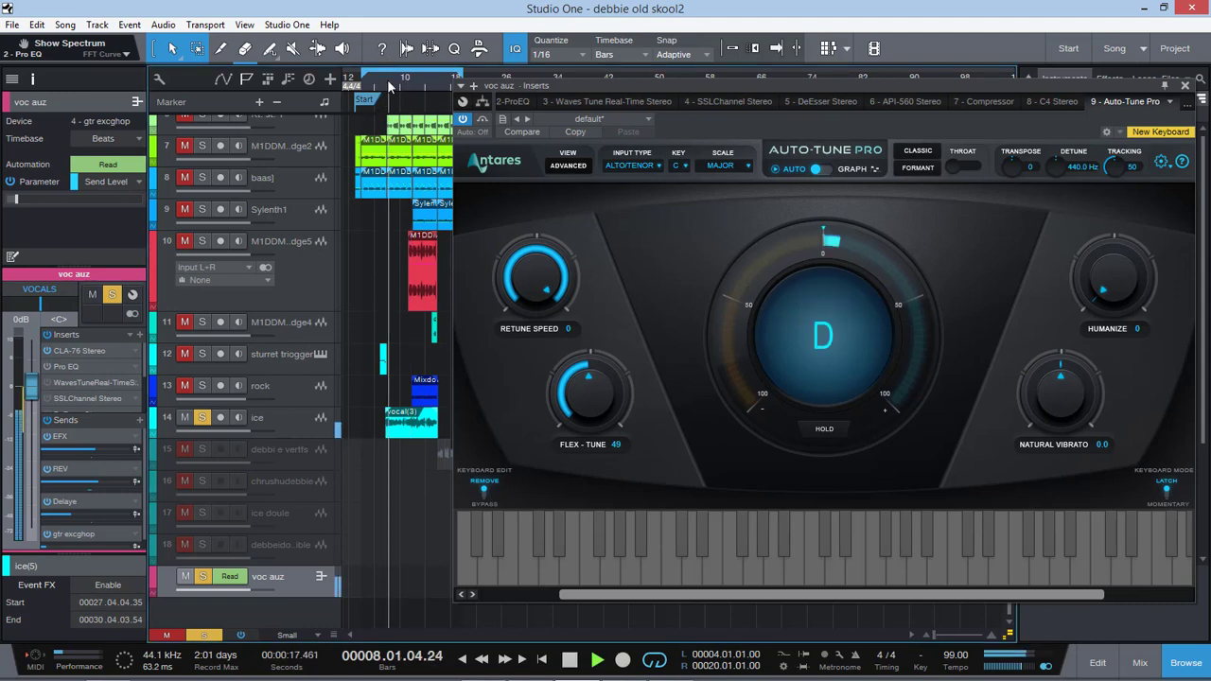
left_click_drag(595, 400, 598, 375)
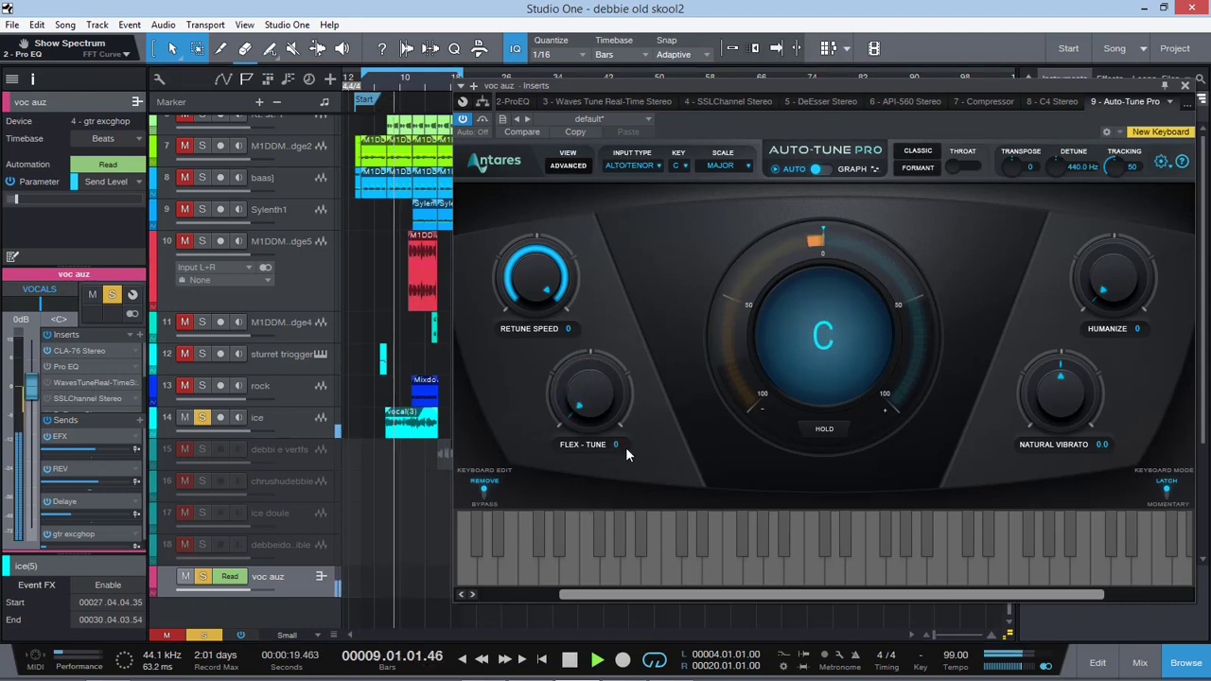
left_click(917, 152)
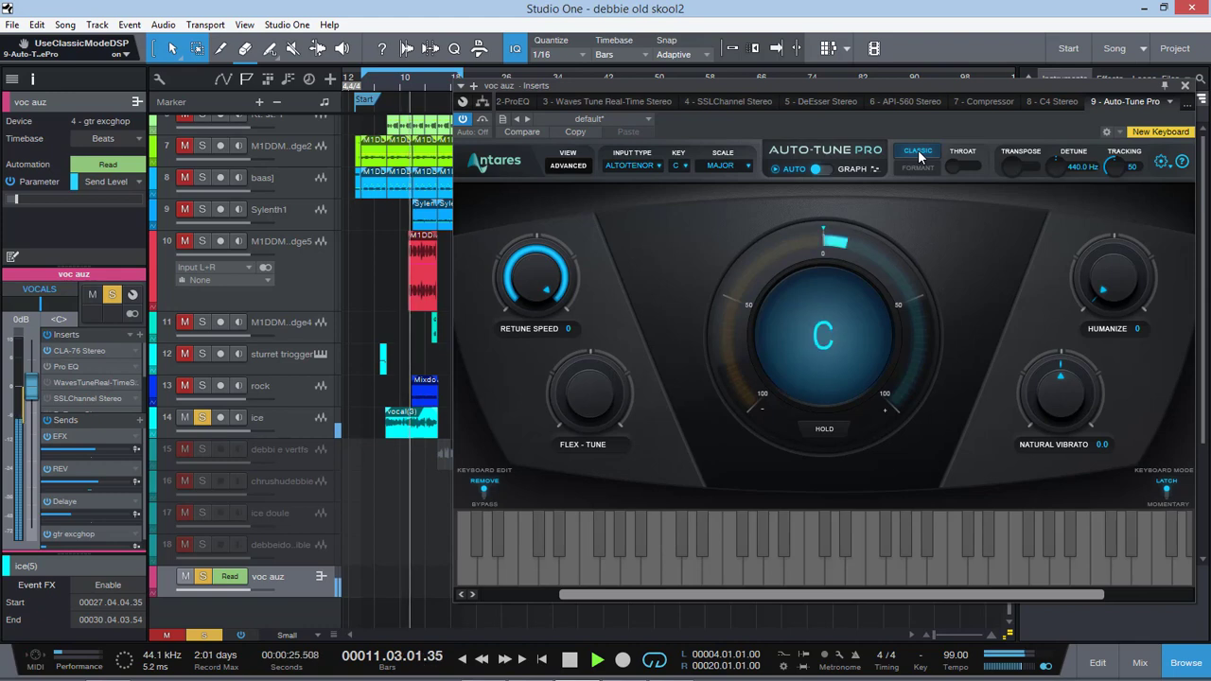
key("space")
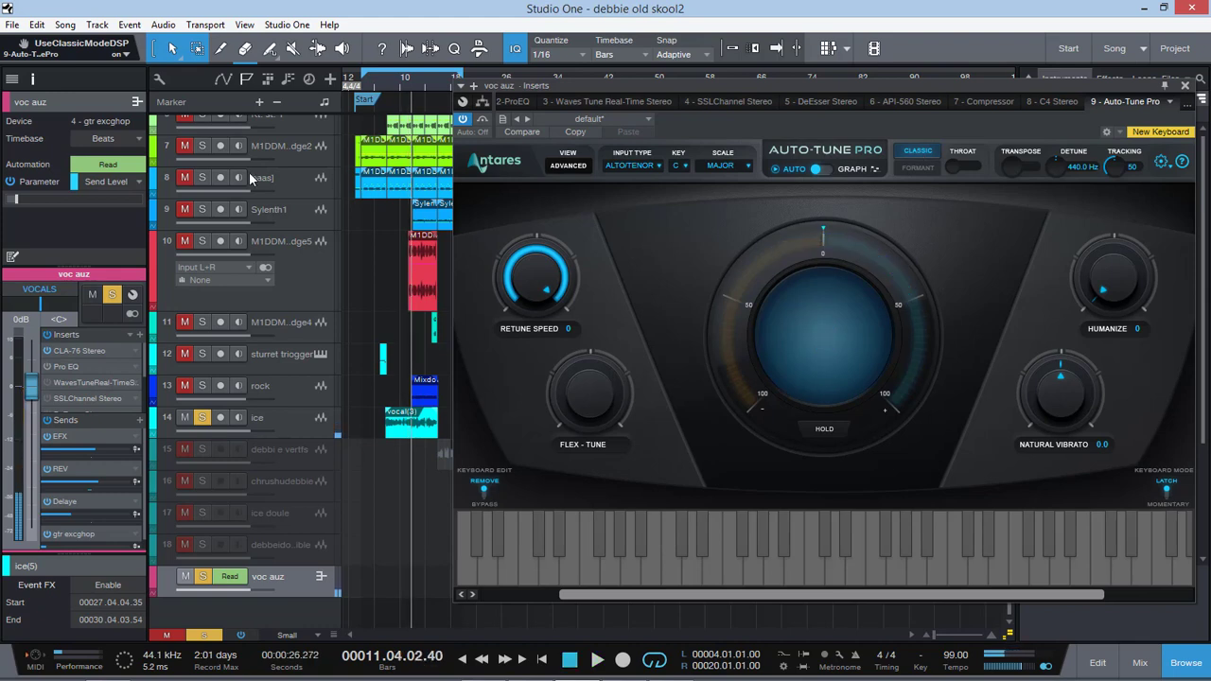
Solo the baas track with the vocal and audition Classic mode from about bar 9.
left_click(202, 177)
key("space")
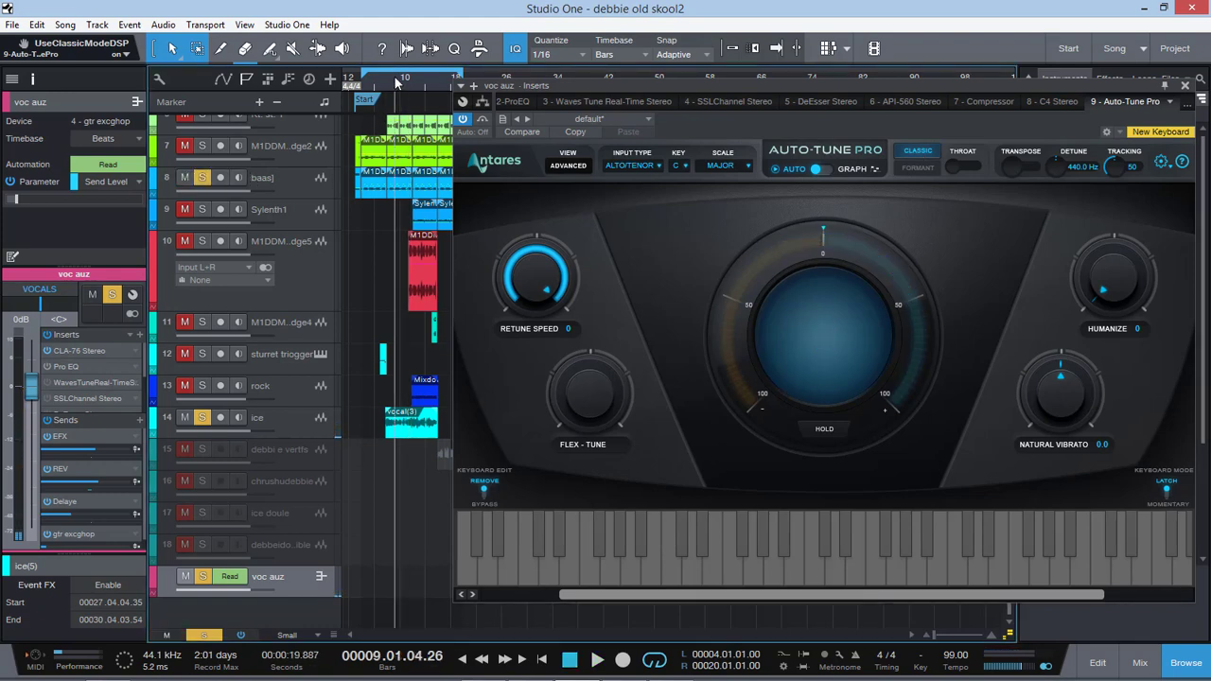
key("space")
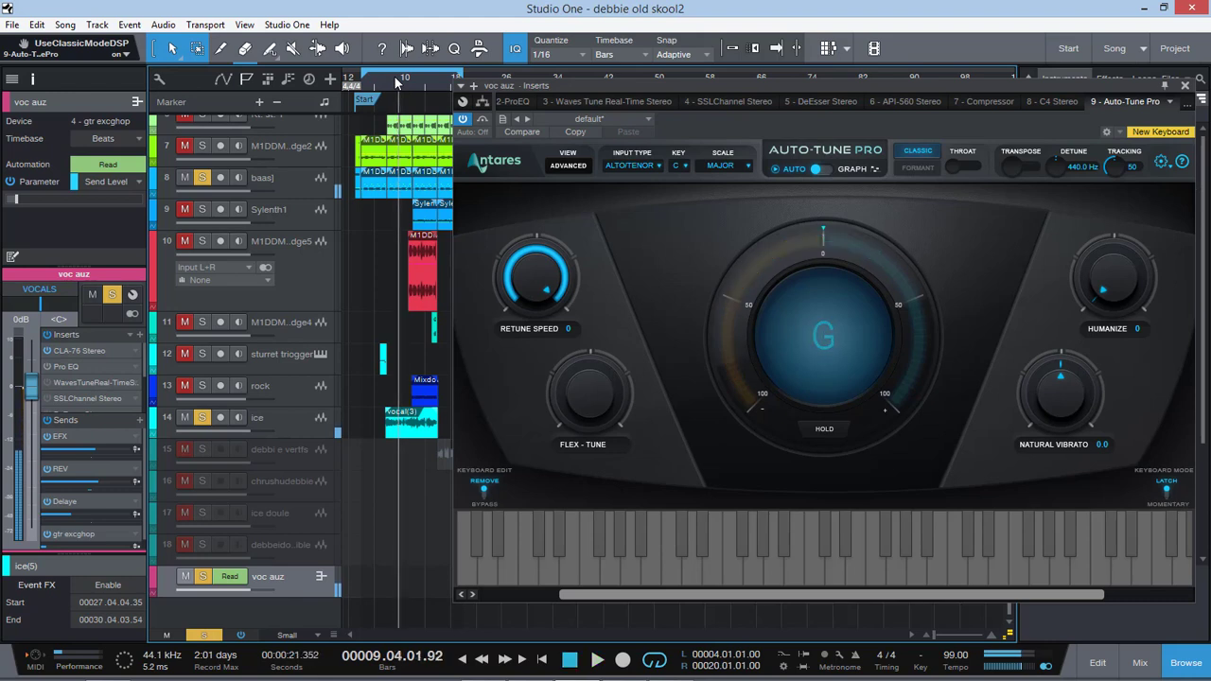
Turn off Classic mode, enable Formant correction, and audition from about bar 8.
left_click(906, 159)
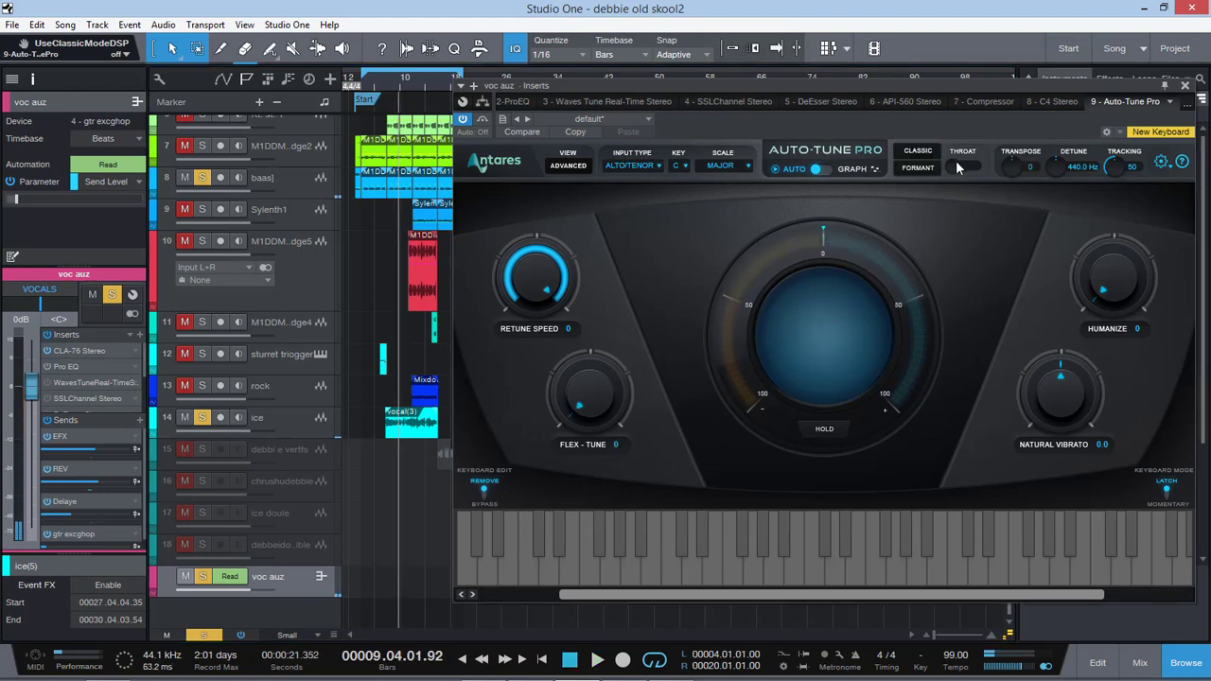
left_click(923, 172)
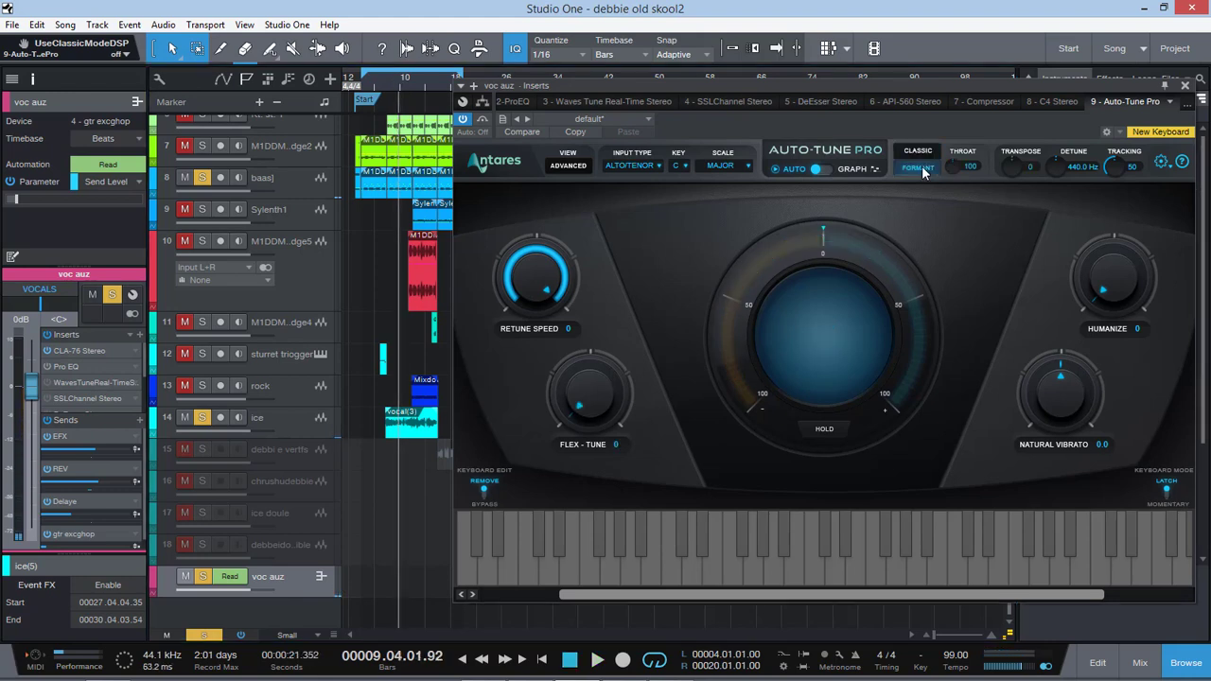
left_click(399, 83)
key("space")
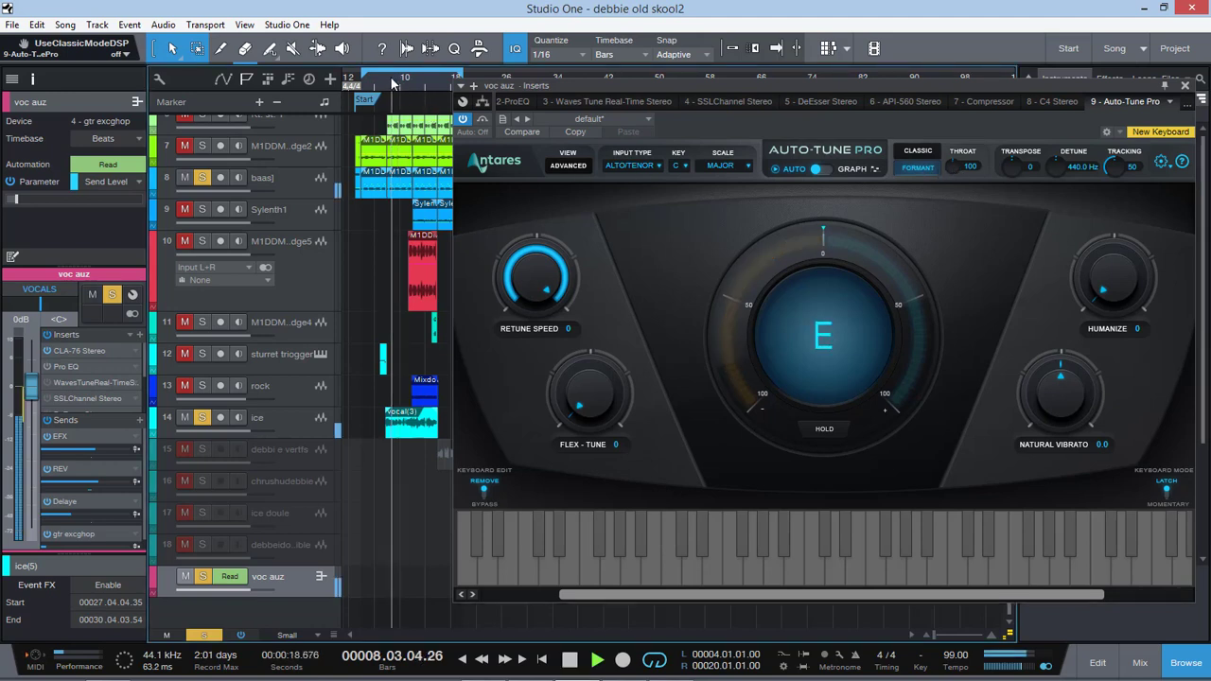
Take the baas track out of solo, raise Auto-Tune Pro's throat length to 154 while listening, and stop playback.
left_click(189, 183)
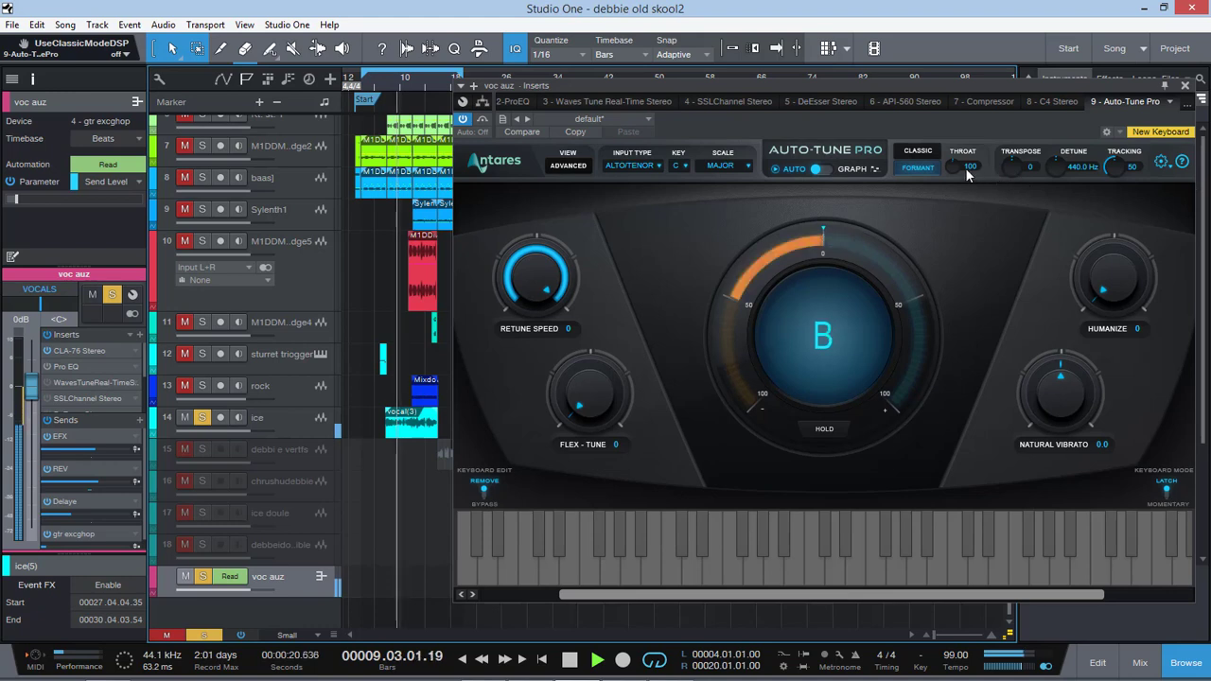
left_click_drag(953, 161, 962, 115)
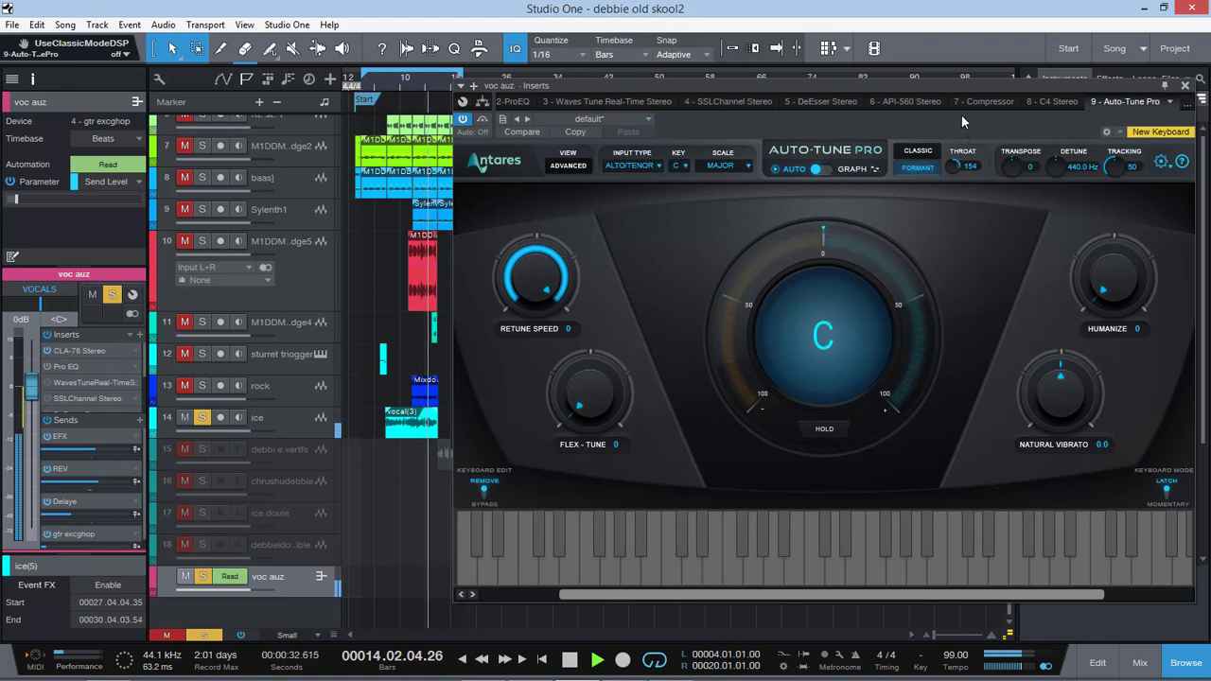
key("space")
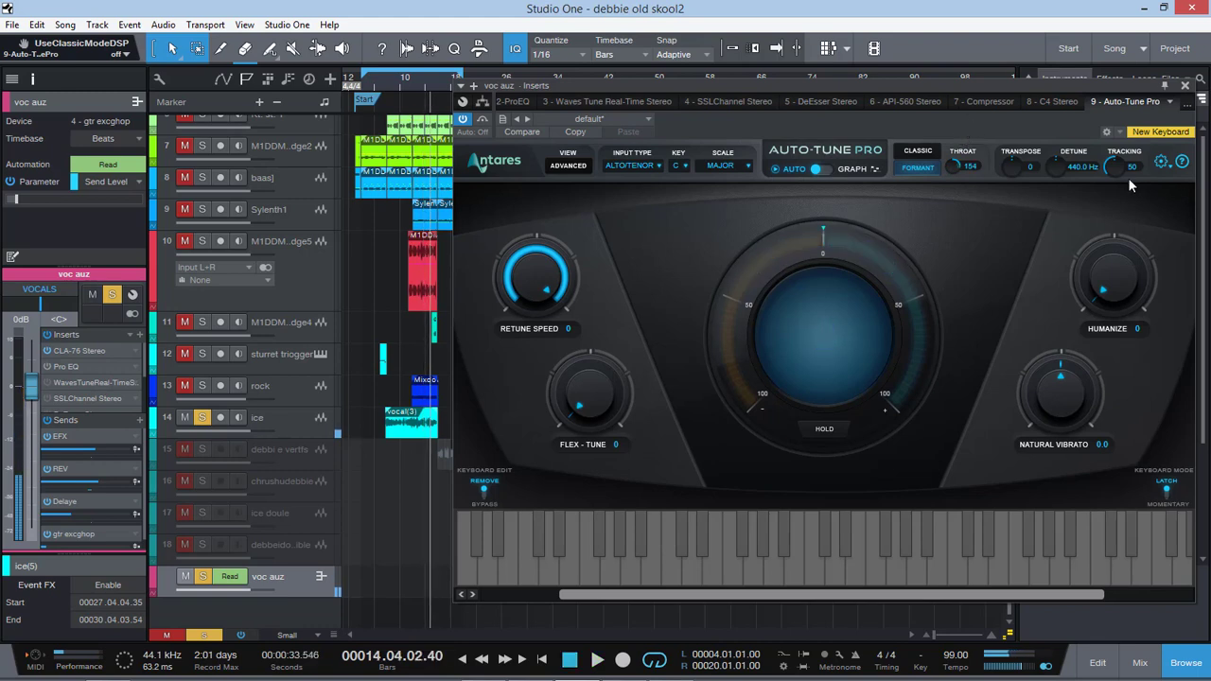
Audition from about bar 10 with tracking at 100, turn off Formant, lower tracking to 1 and stop playback.
left_click_drag(1117, 174, 1072, 298)
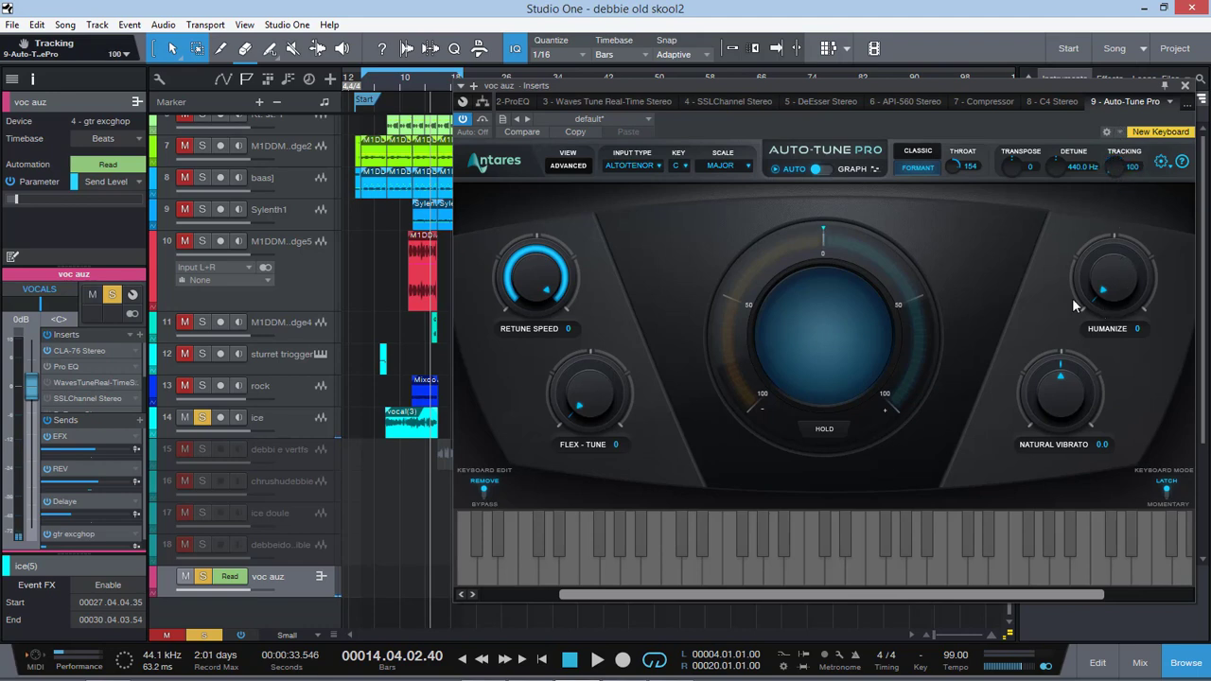
left_click(405, 85)
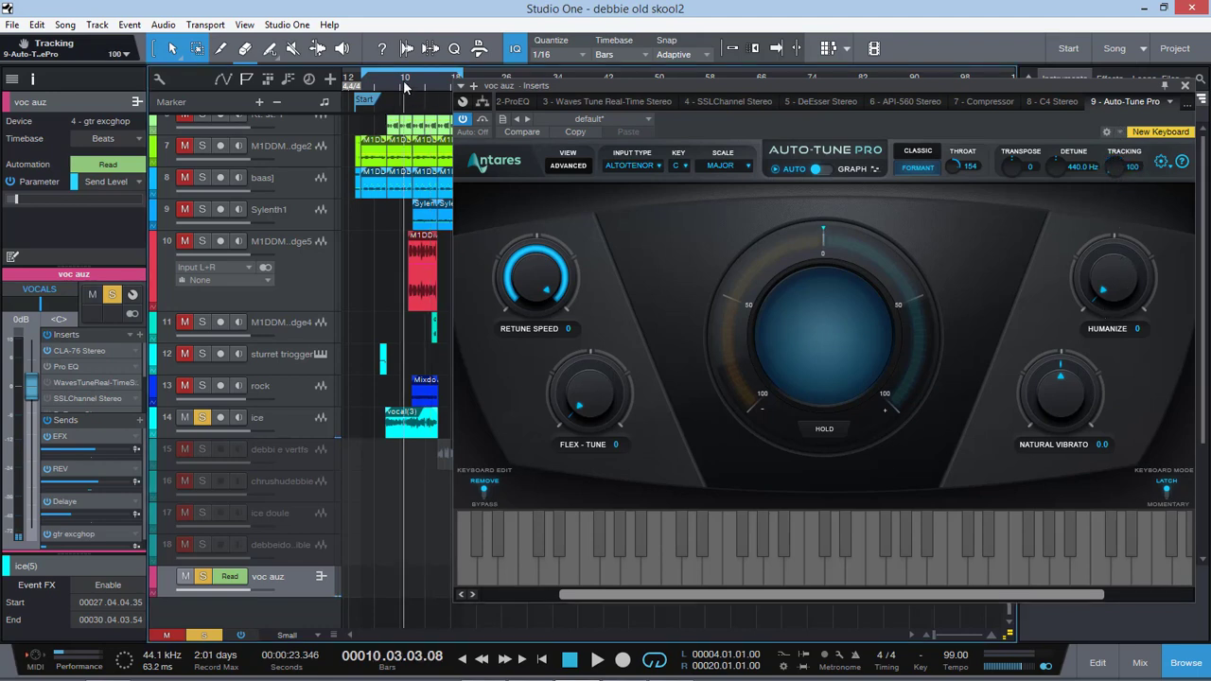
key("space")
left_click(927, 168)
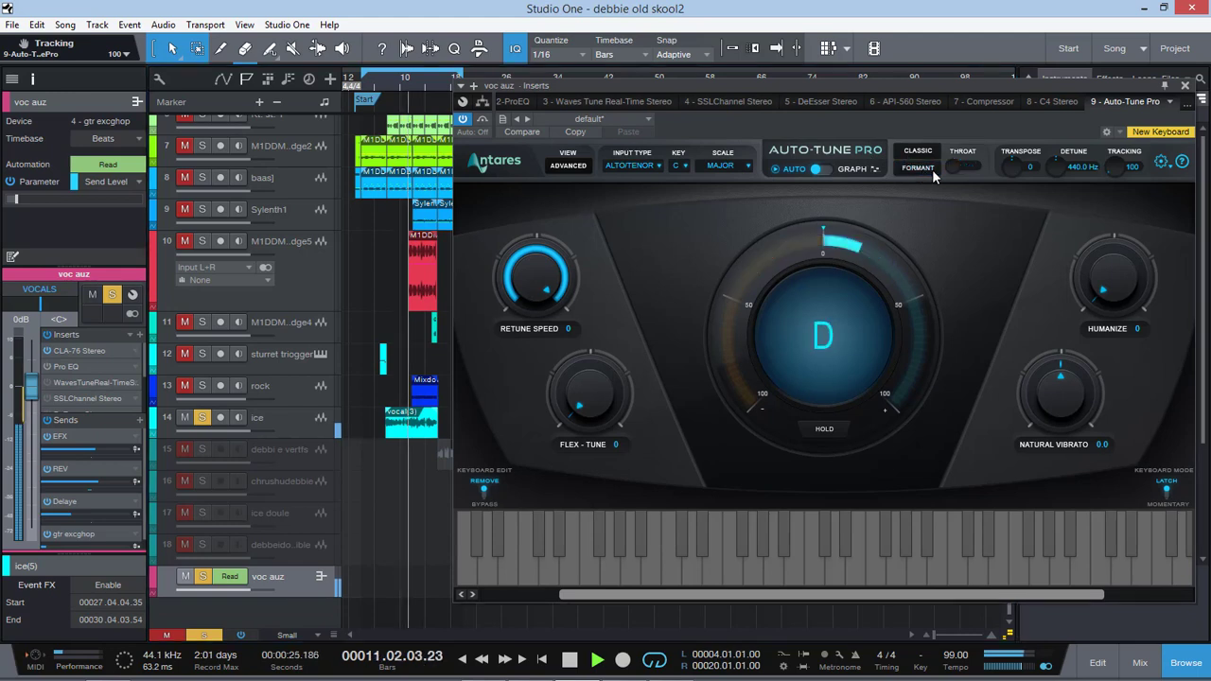
left_click_drag(1122, 168, 1133, 8)
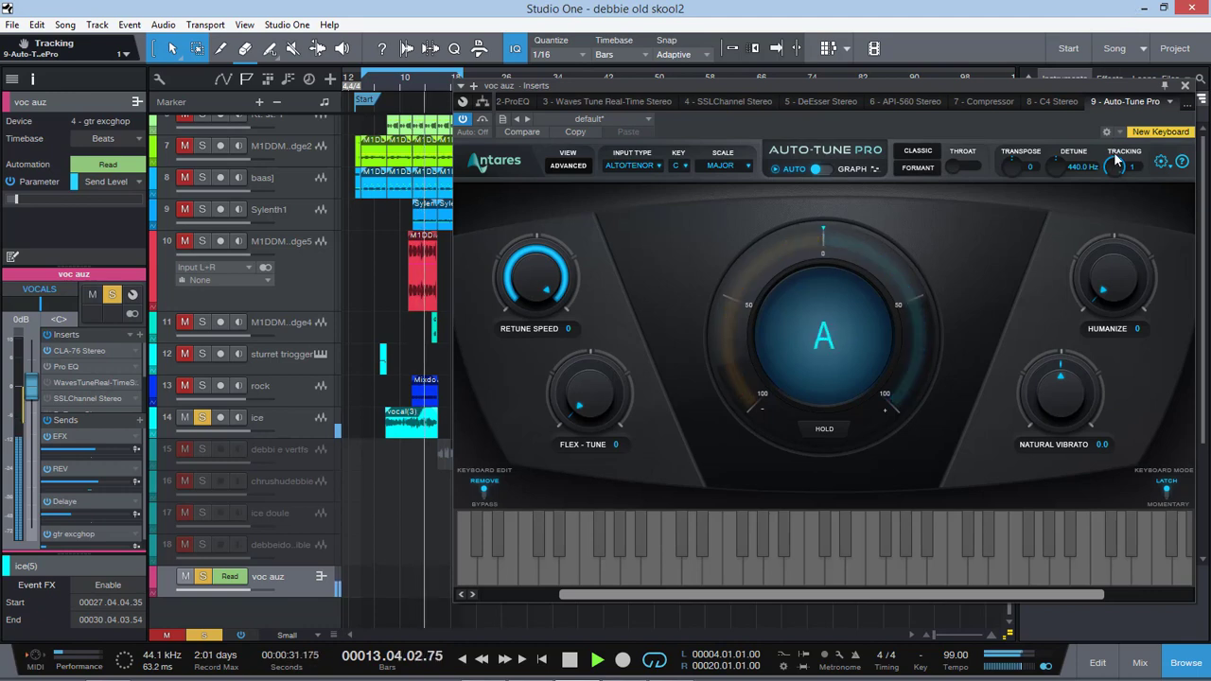
key("space")
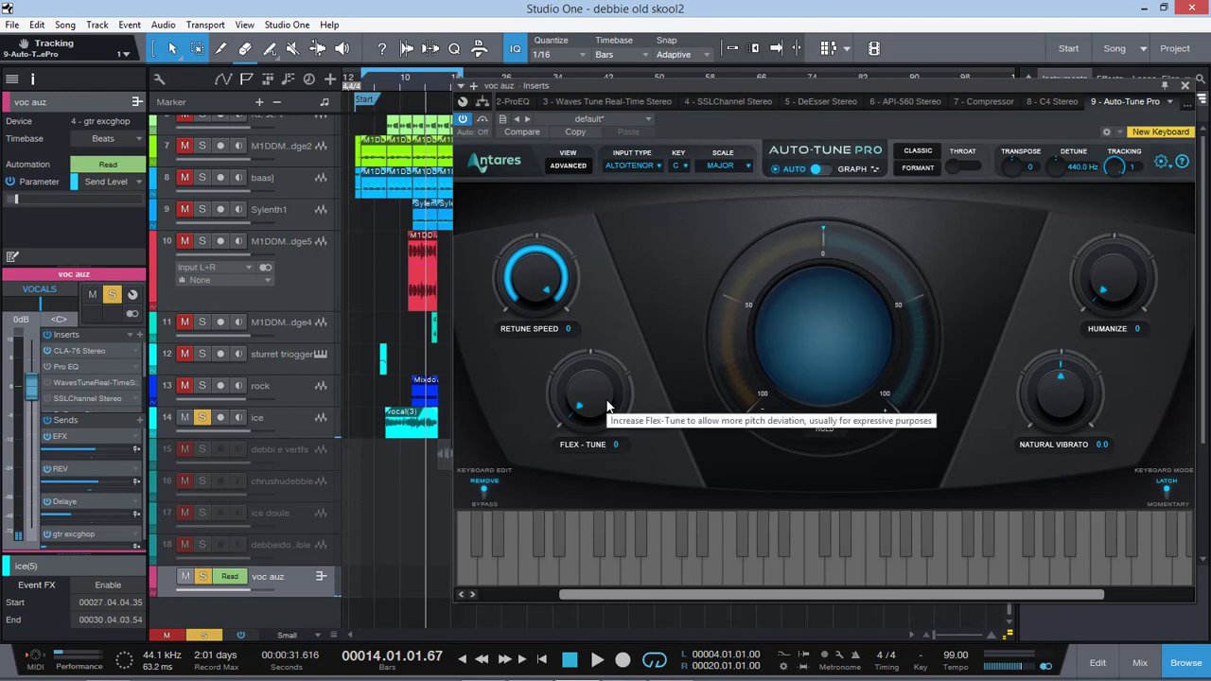
left_click_drag(1117, 167, 1118, 181)
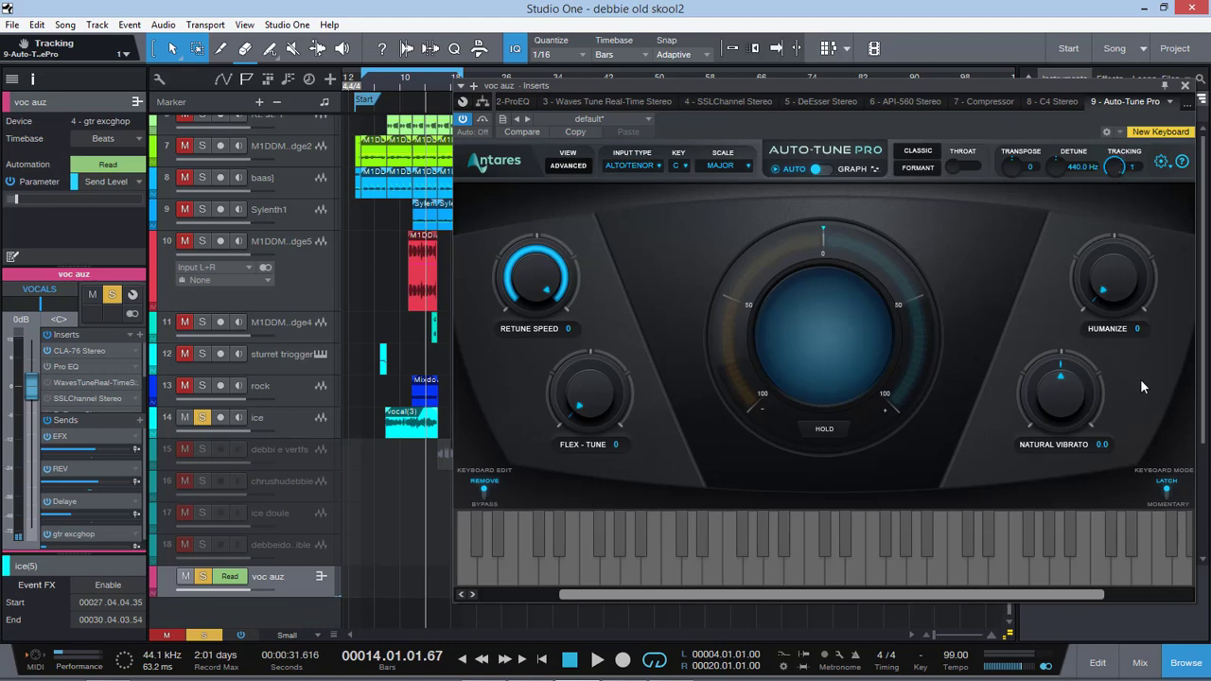
Audition from about bar 11 while setting Humanize to 80 and retune speed to 7.
left_click(408, 81)
key("space")
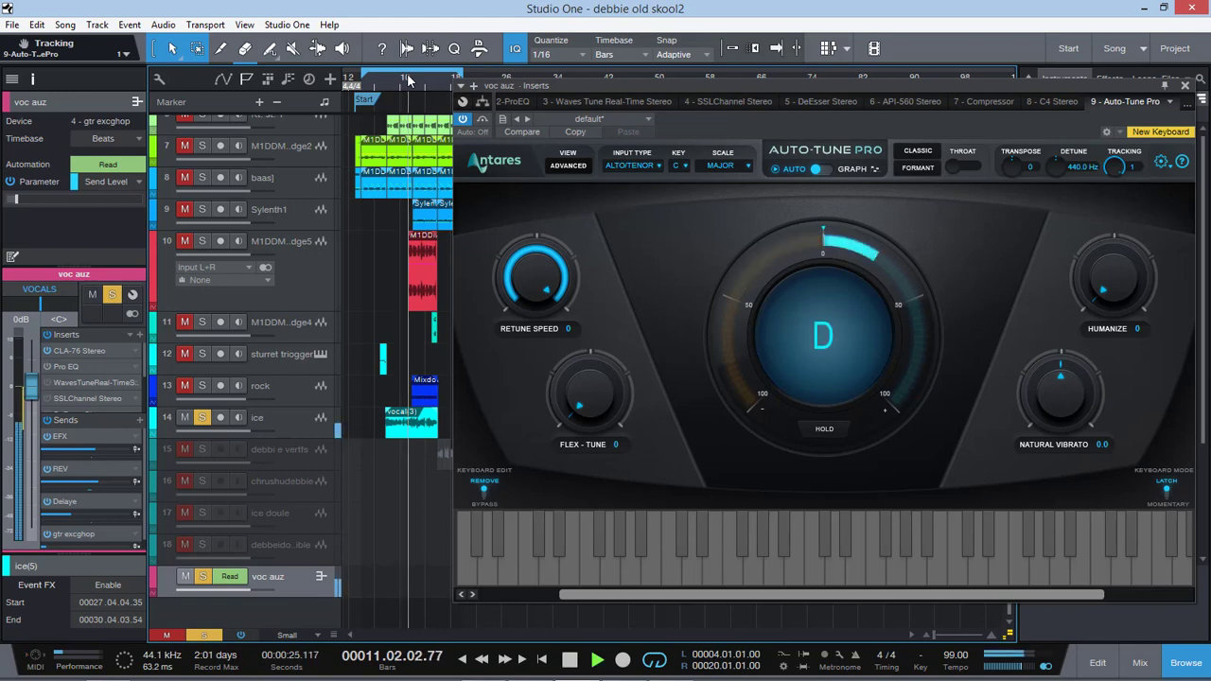
left_click_drag(1109, 265, 1120, 171)
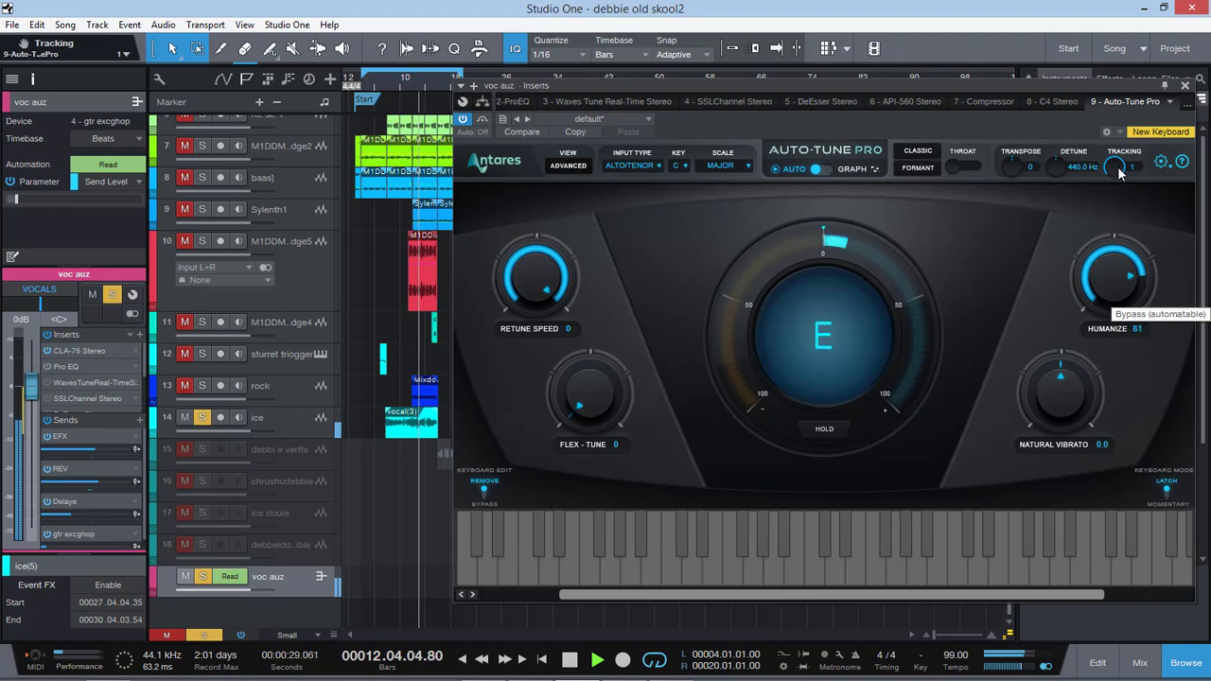
left_click_drag(530, 281, 530, 296)
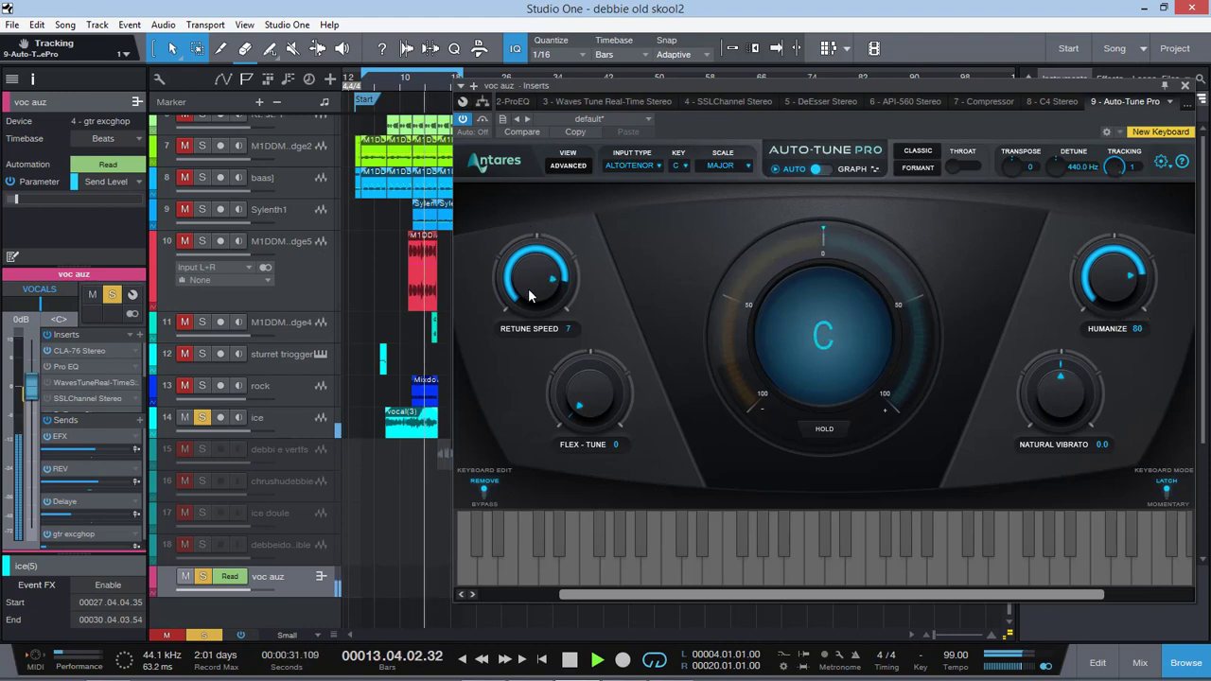
key("space")
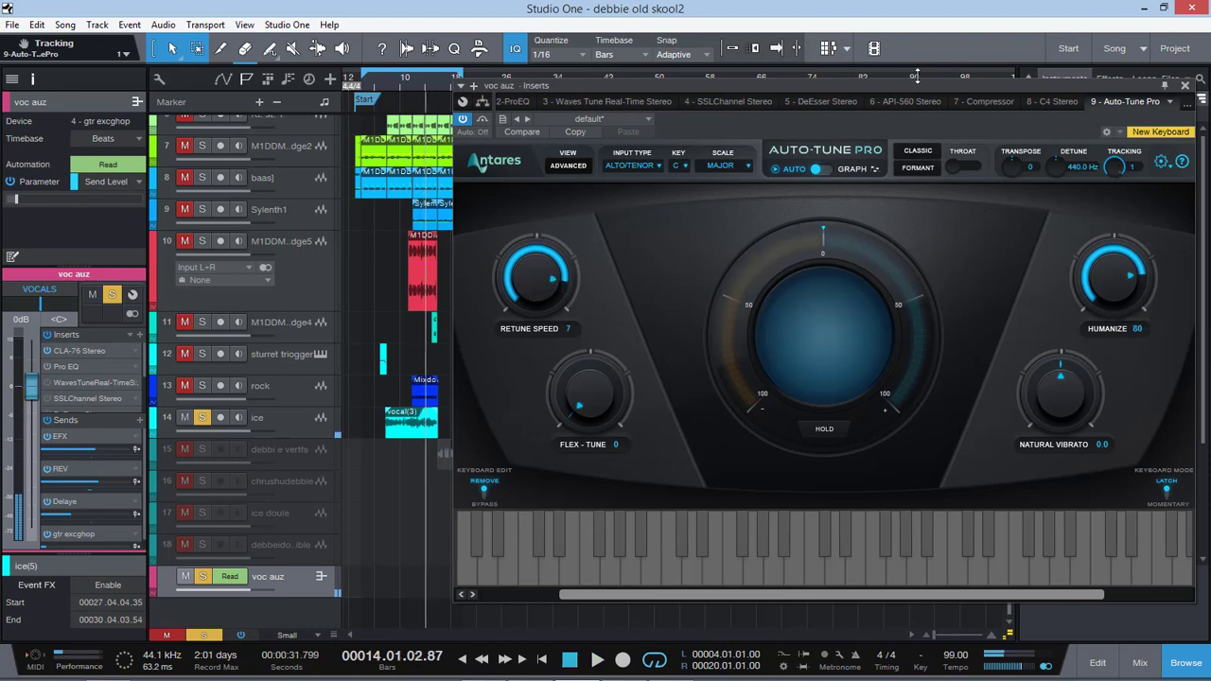
Look through Auto-Tune Pro's input type, key and scale options without changing them, and close the plug-in window.
left_click_drag(847, 92, 640, 112)
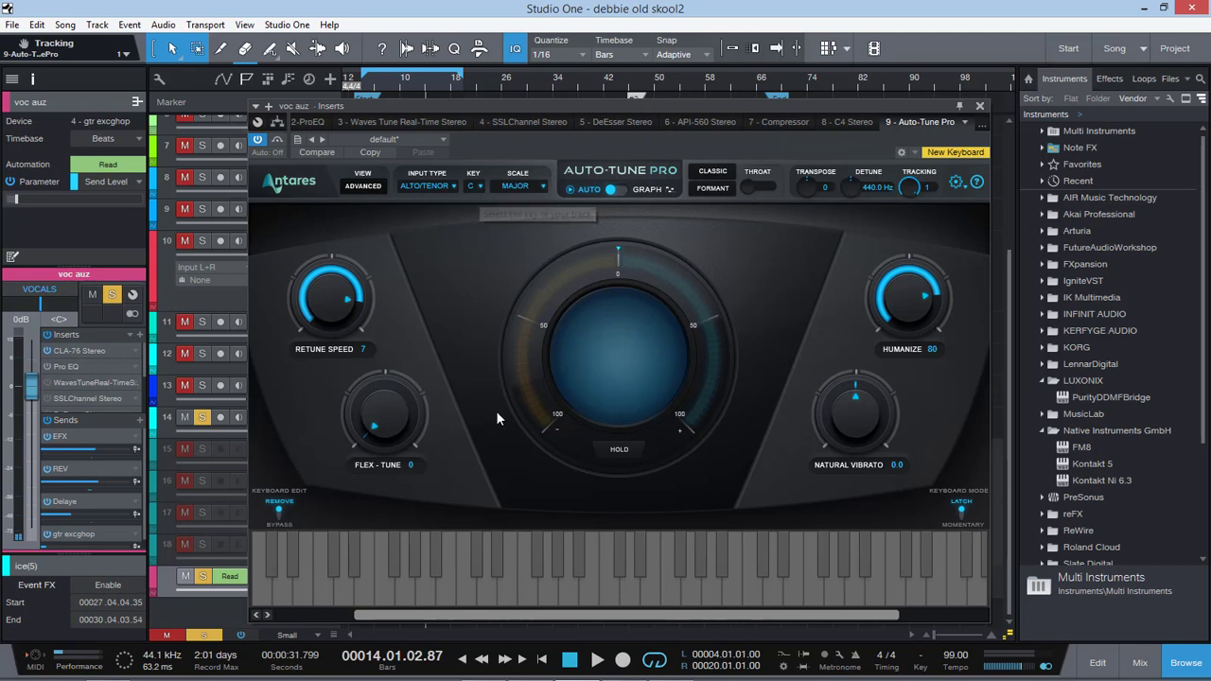
left_click(428, 186)
left_click(459, 179)
left_click(523, 187)
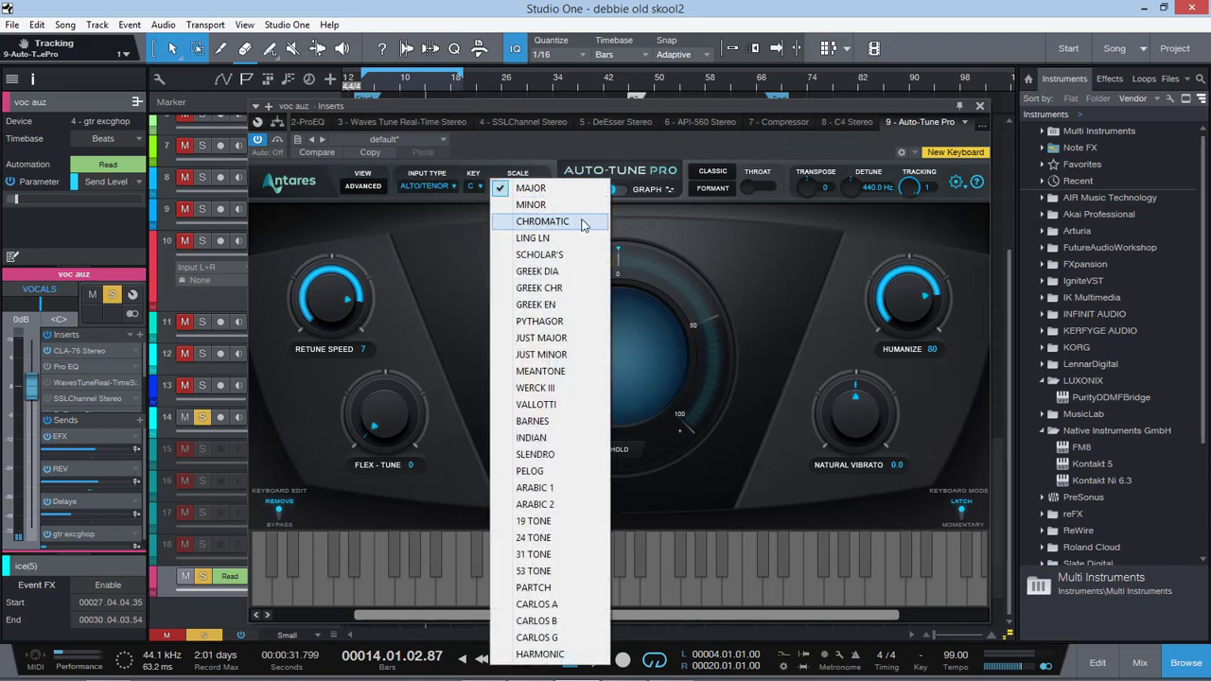
left_click(732, 223)
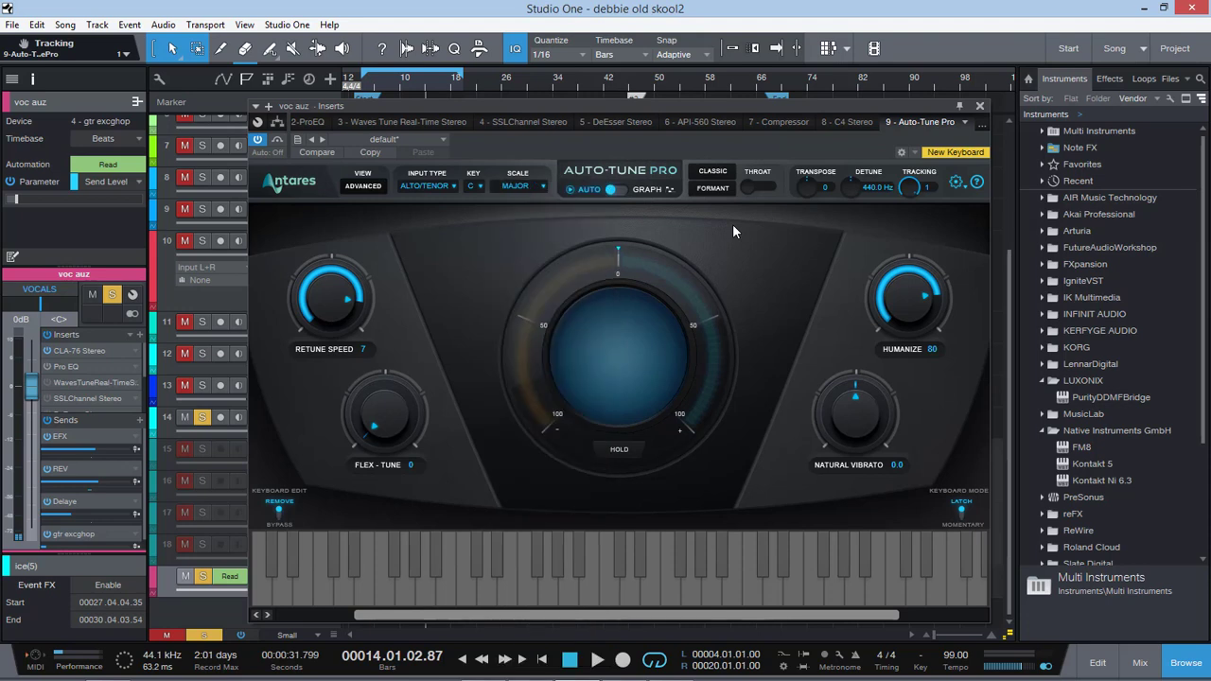
left_click(979, 105)
Switch to Chrome, look over the Pristine Productions mixing services page, and view the top of its YouTube channel page.
mouse_move(529, 670)
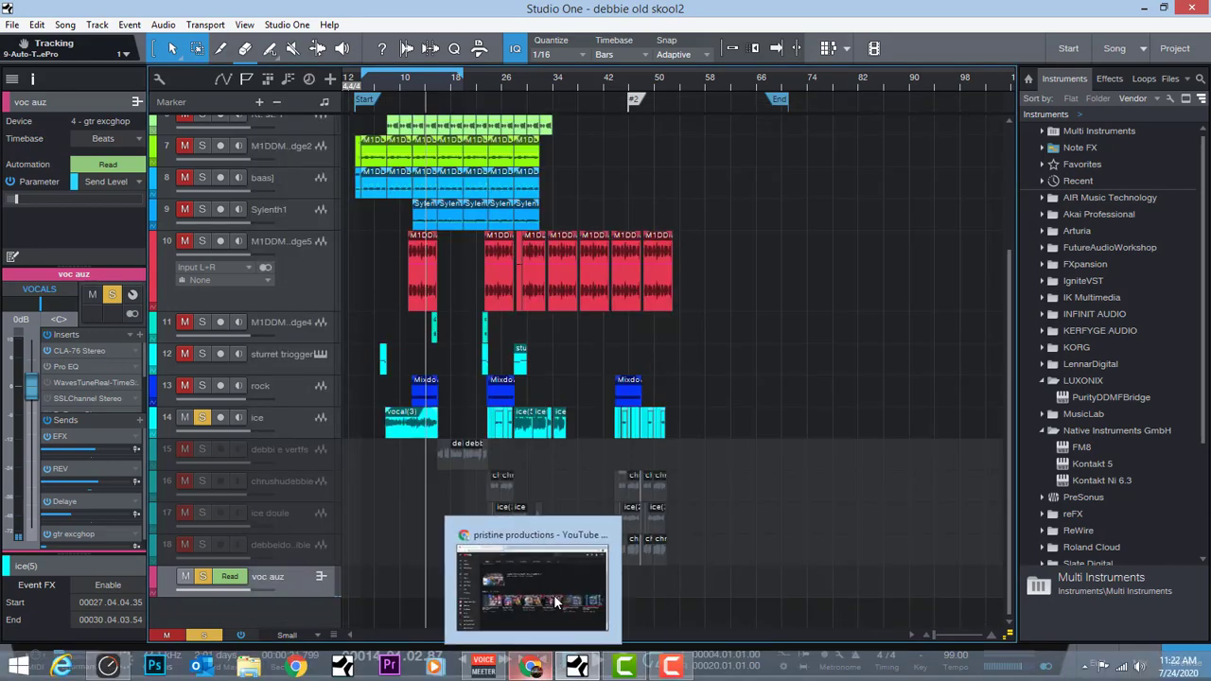
left_click(527, 582)
left_click(271, 15)
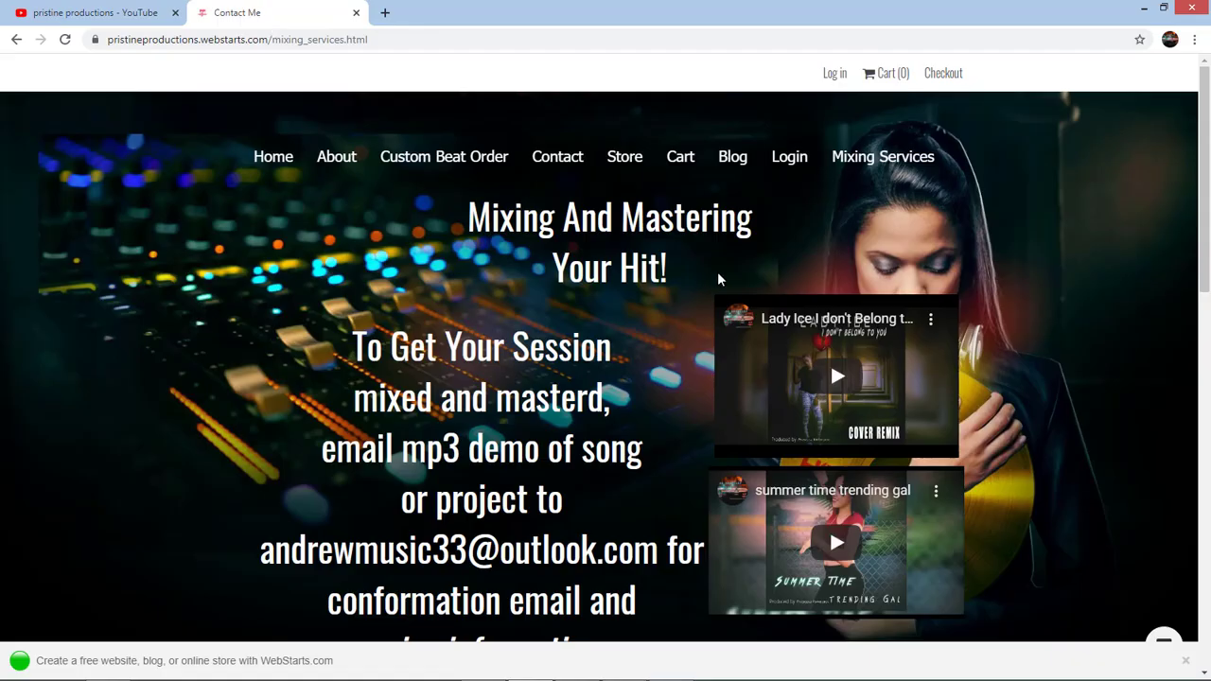
scroll(717, 275, "down", 10)
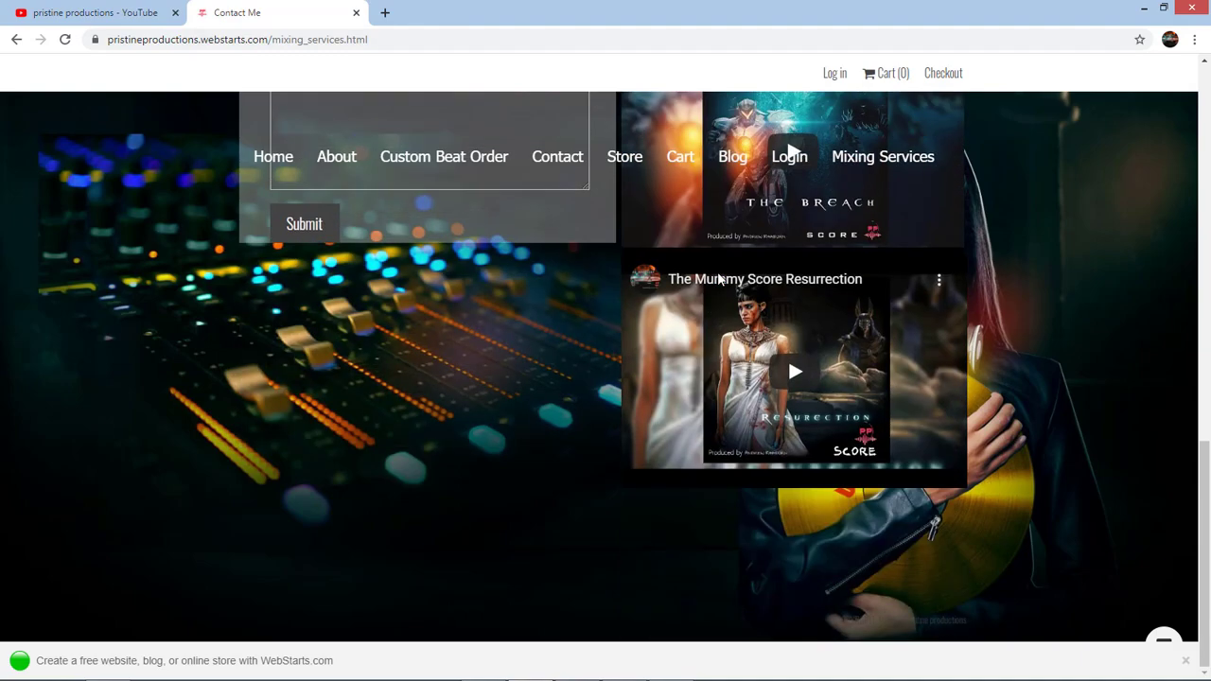
scroll(717, 272, "up", 10)
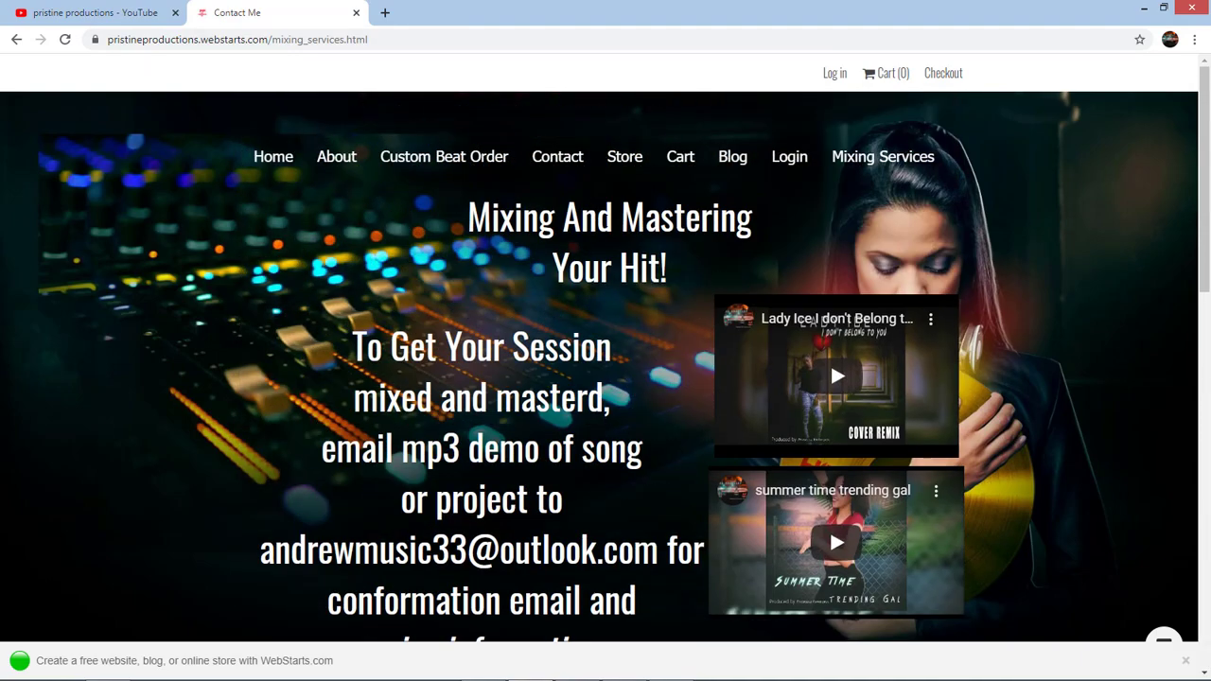
scroll(526, 303, "down", 5)
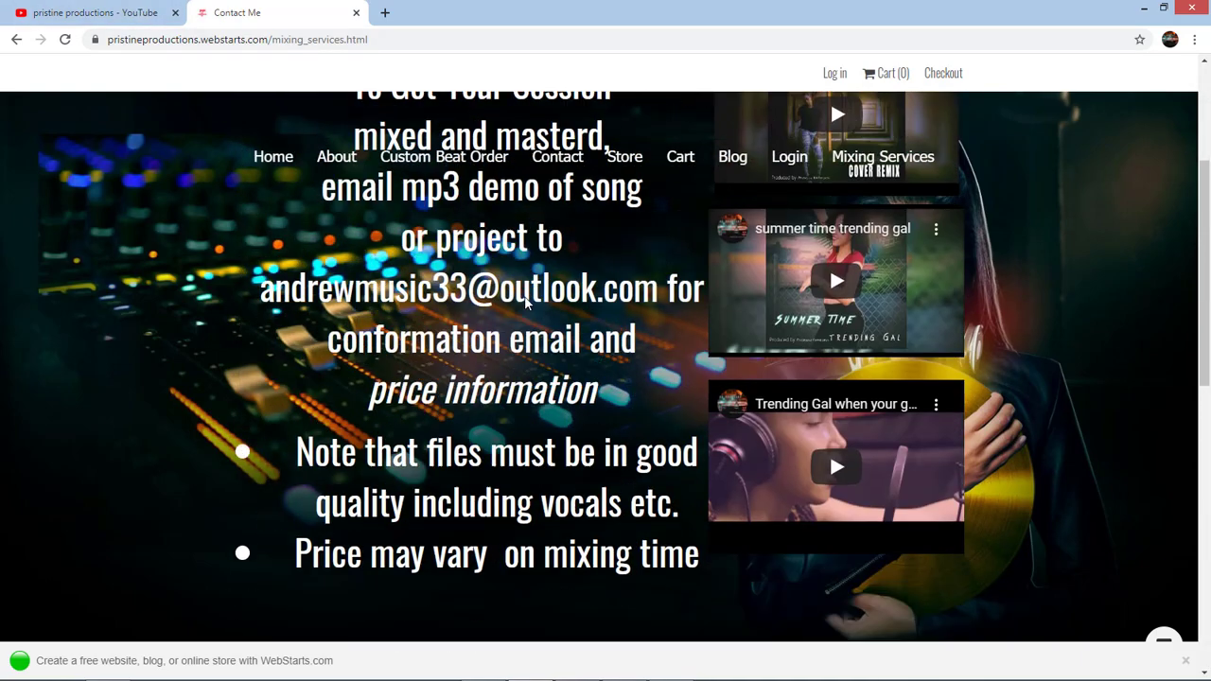
scroll(320, 180, "up", 5)
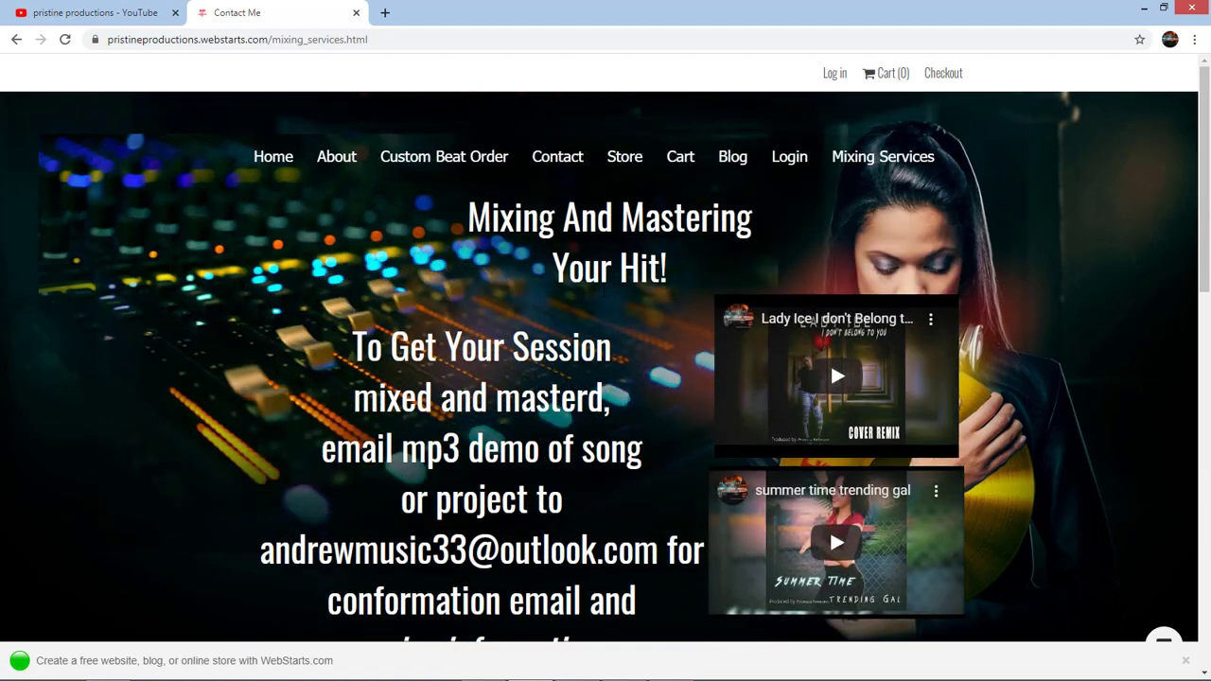
left_click(94, 12)
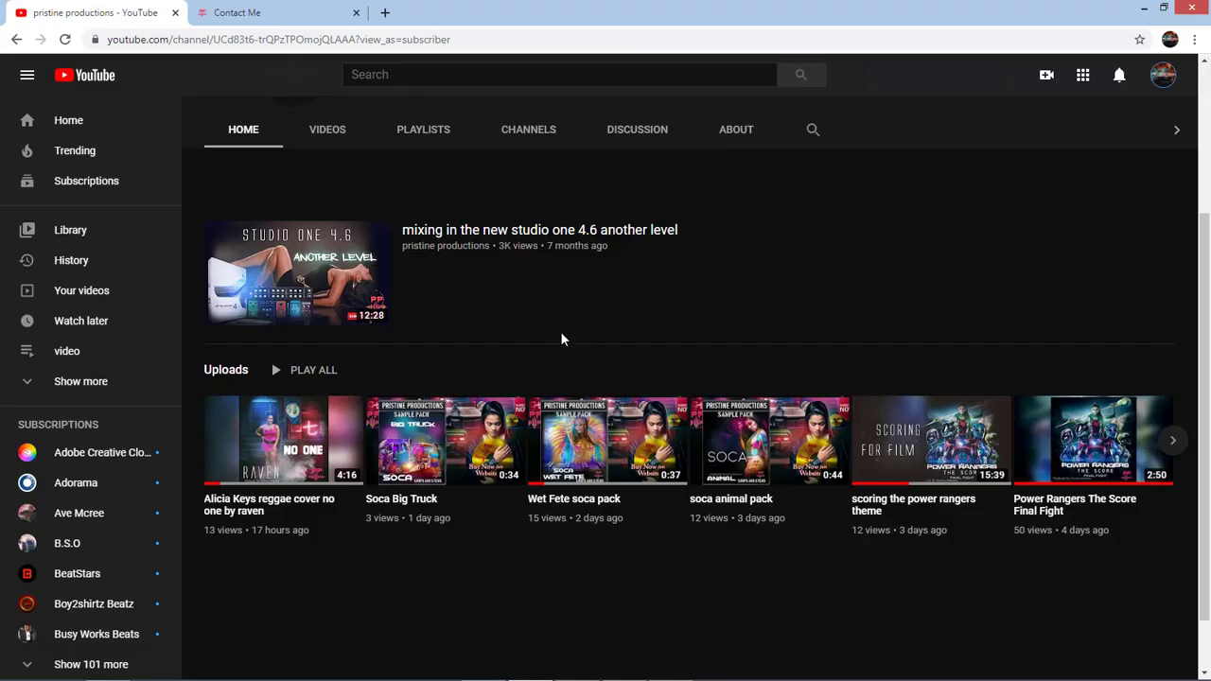
scroll(572, 336, "up", 3)
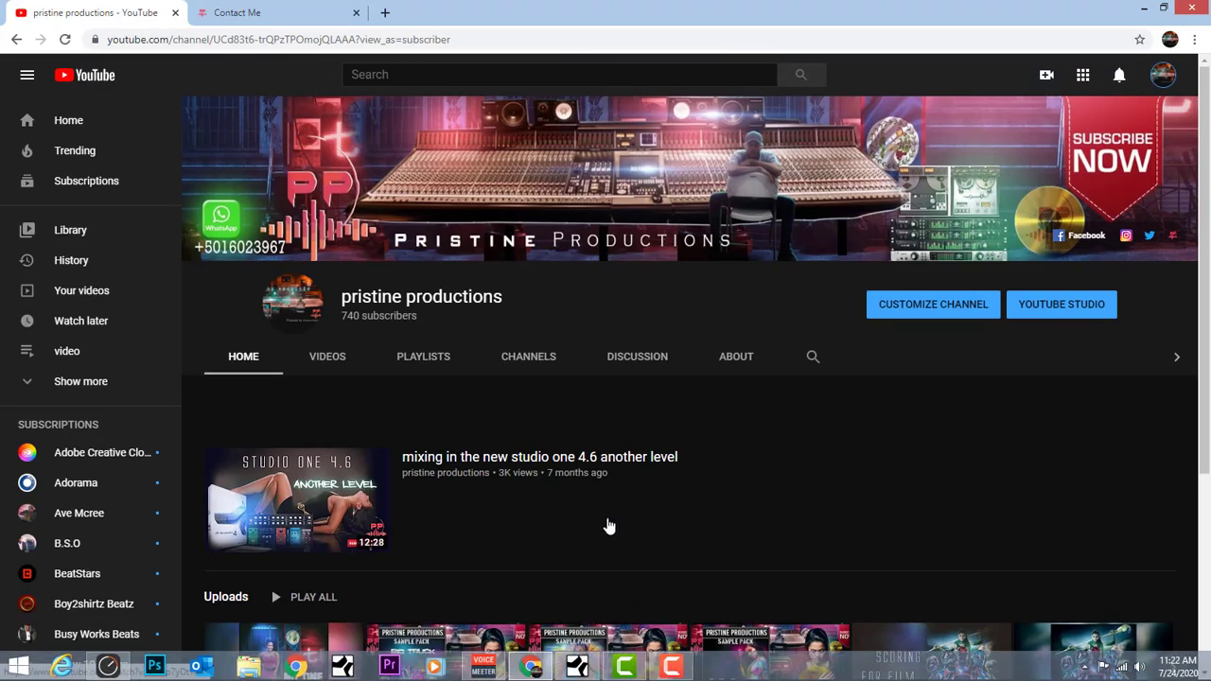